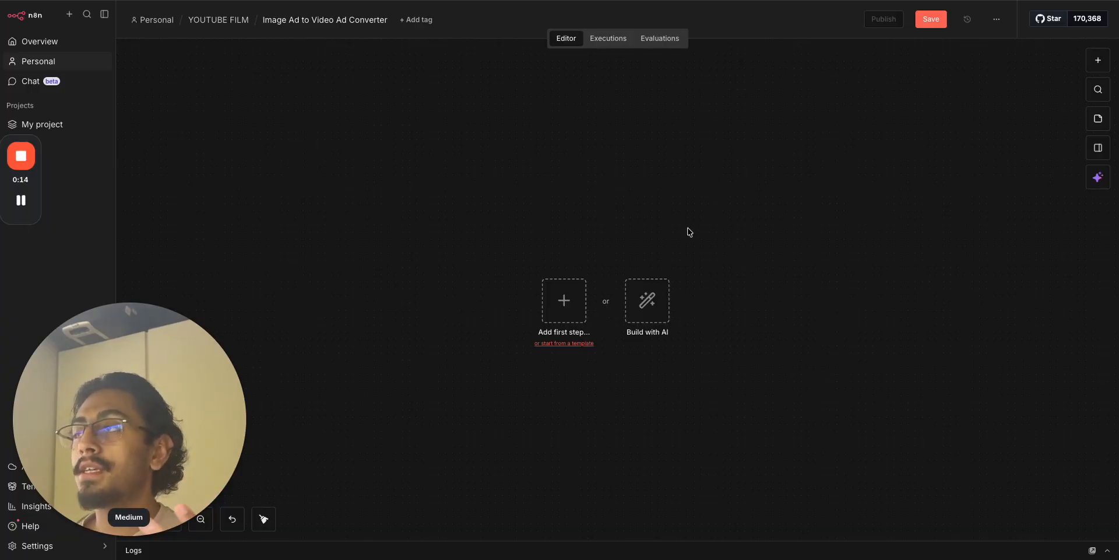
# Open Google Drive in a new browser tab from the 'dri' address-bar suggestion.
pyautogui.press('super+t')
pyautogui.write('dri')
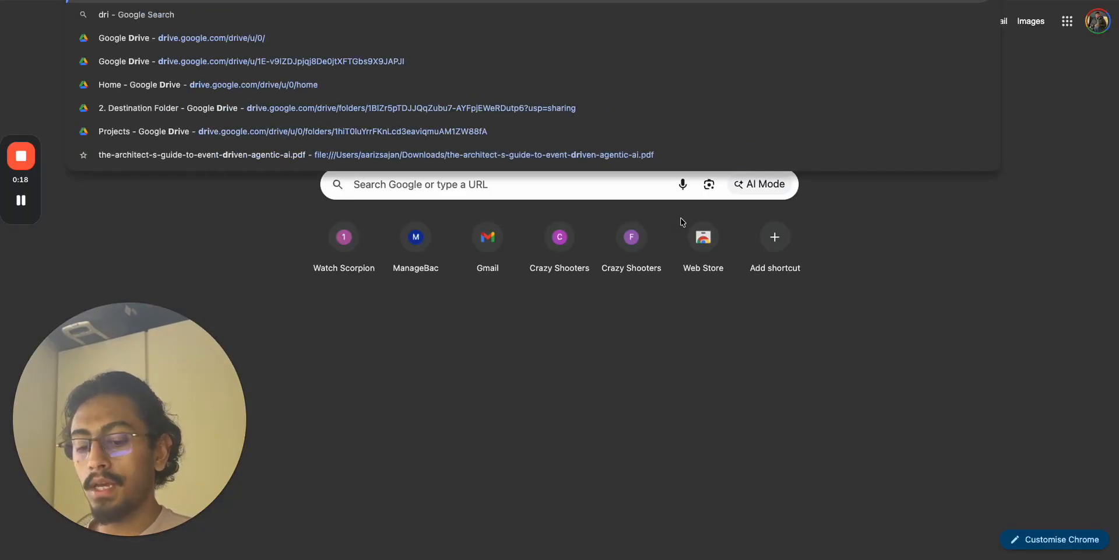
pyautogui.press('Escape')
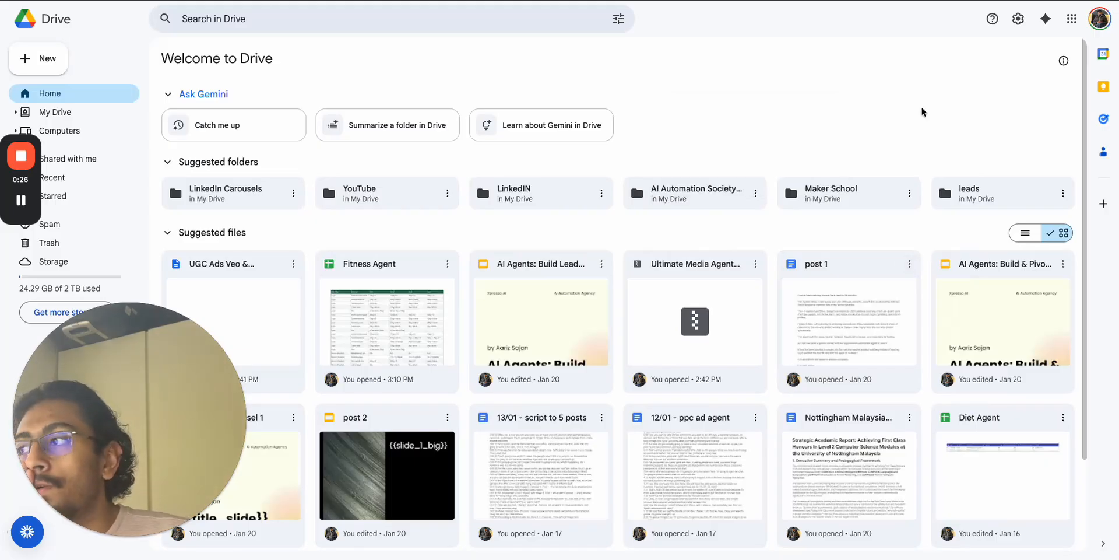
# Look over the Drive home page, then return to the empty n8n workflow.
pyautogui.scroll(-2, 682, 350)
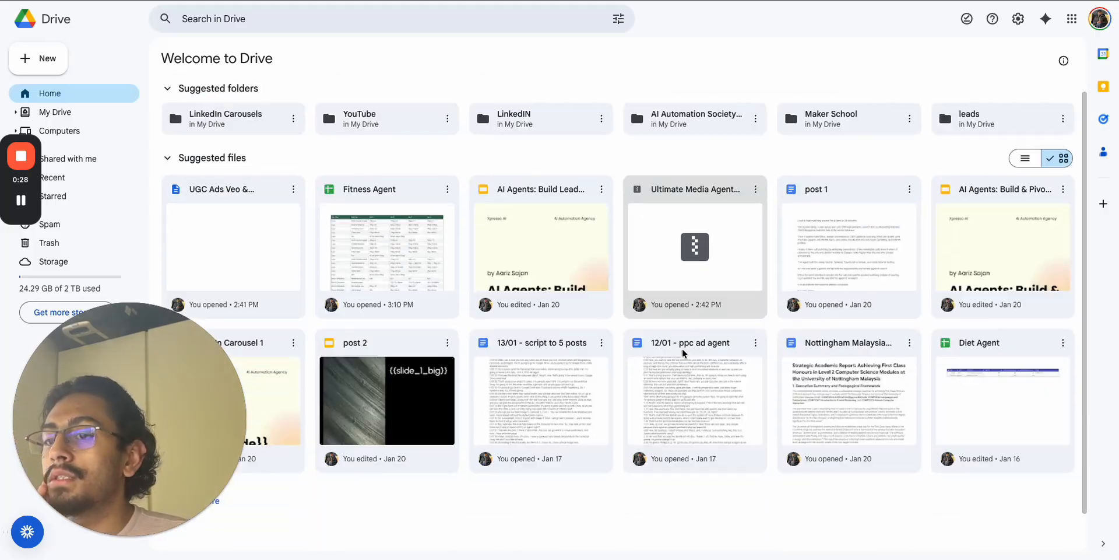
pyautogui.scroll(2, 682, 348)
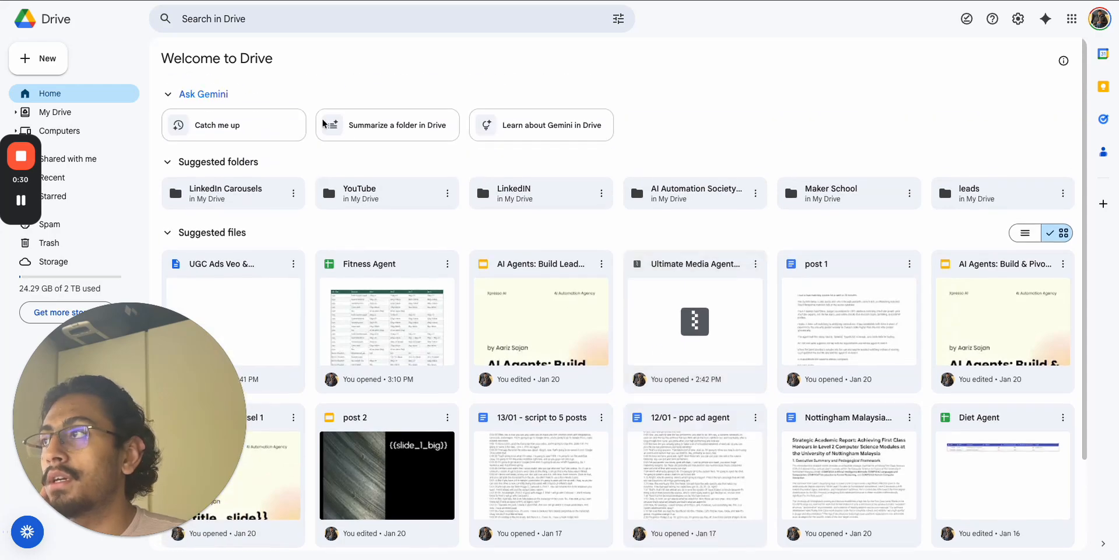
pyautogui.hotkey('ctrl', 'Tab')
pyautogui.scroll(-1, 611, 392)
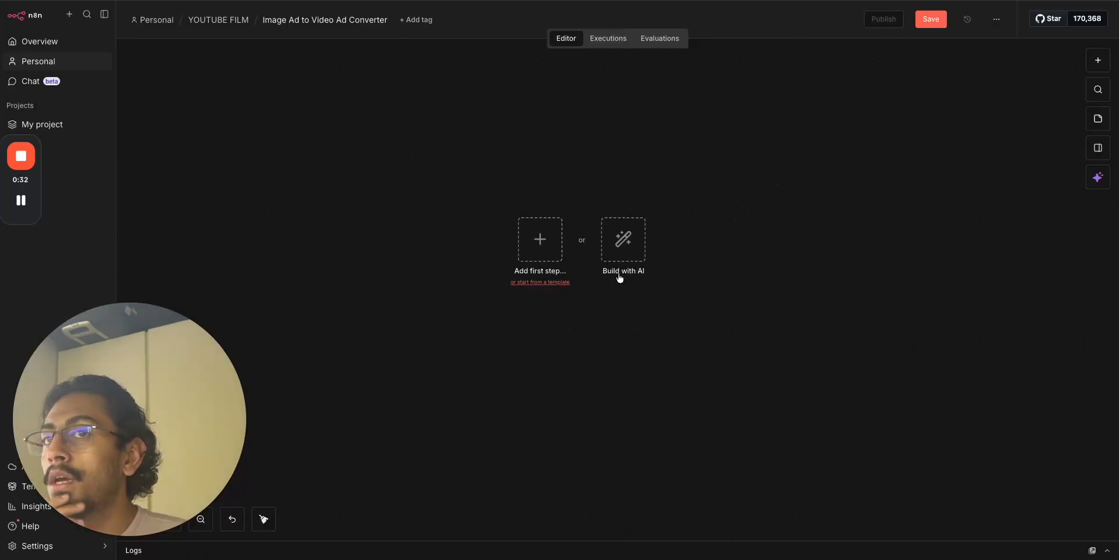
# Leave the empty Image Ad to Video Ad Converter canvas for the Google Drive tab.
pyautogui.moveTo(117, 543)
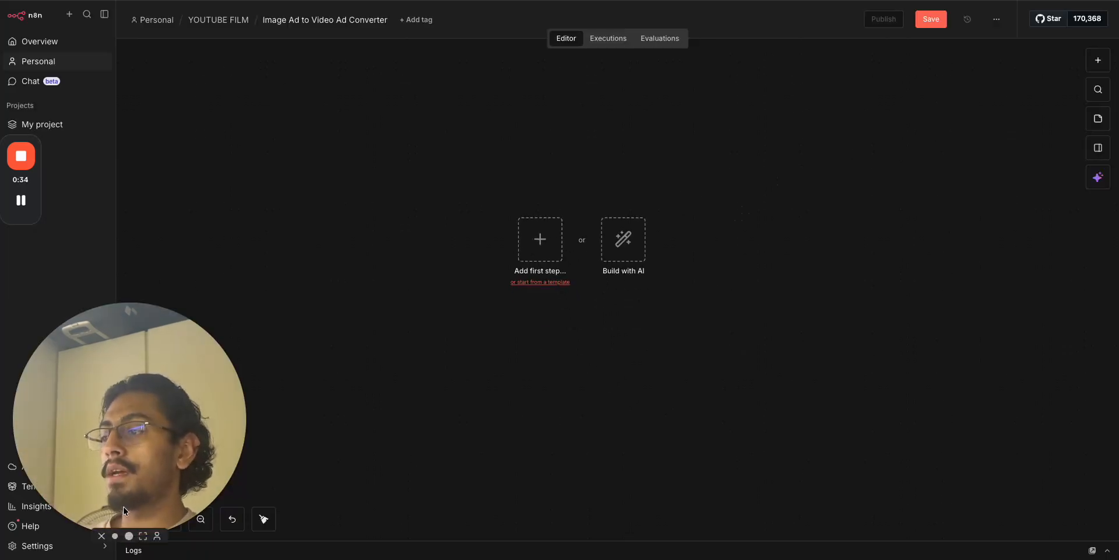
pyautogui.click(115, 536)
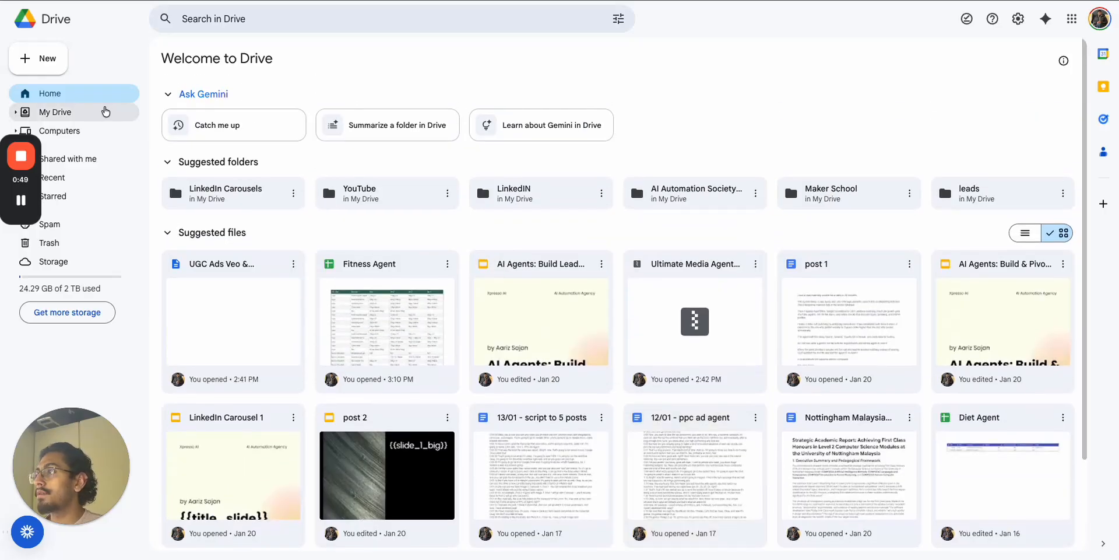
# Browse My Drive and the 1. Source Folder, then return to the Drive home page.
pyautogui.click(110, 112)
pyautogui.scroll(-20, 718, 455)
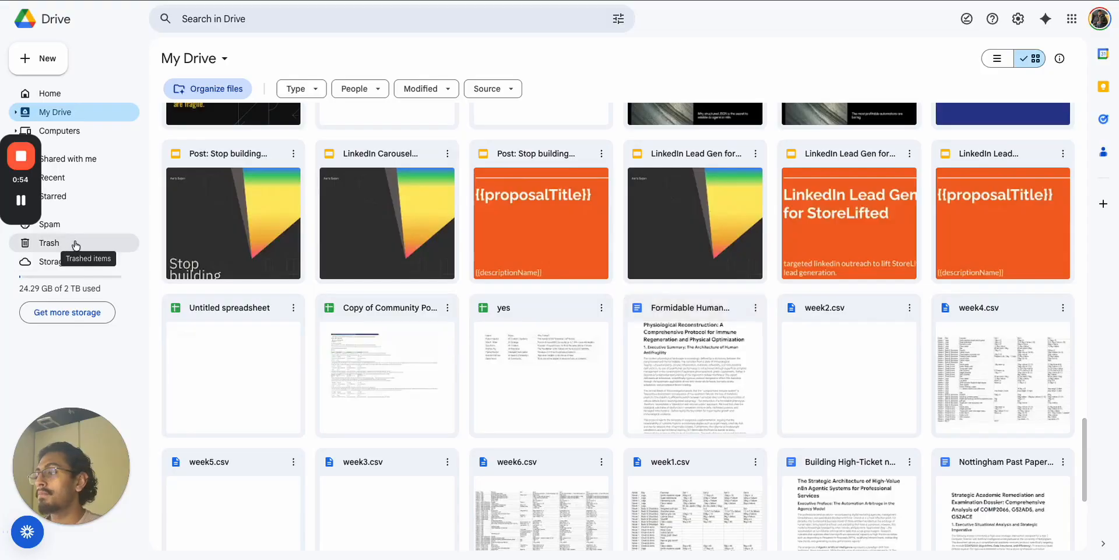
pyautogui.click(21, 202)
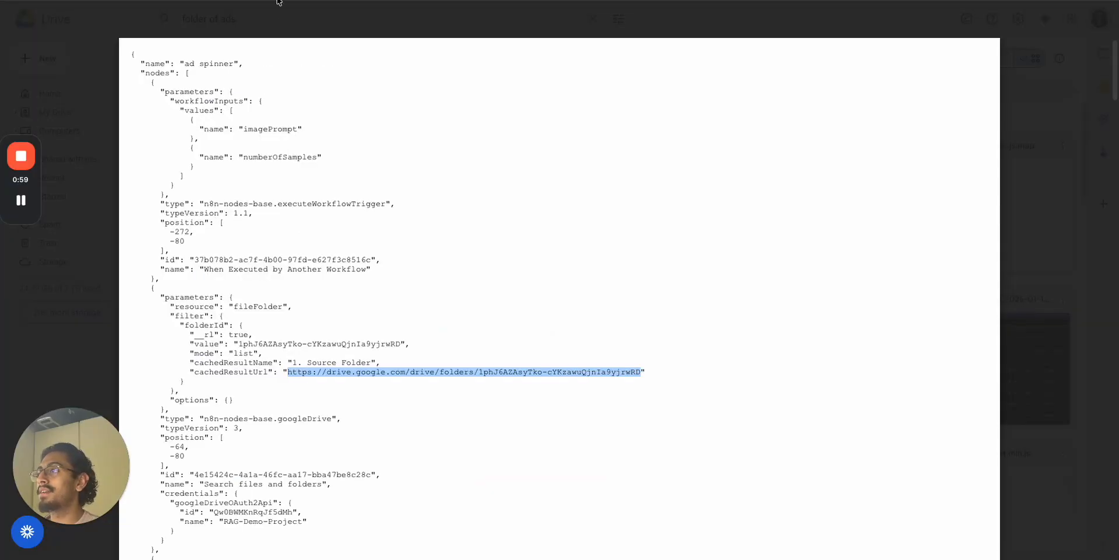
pyautogui.click(20, 19)
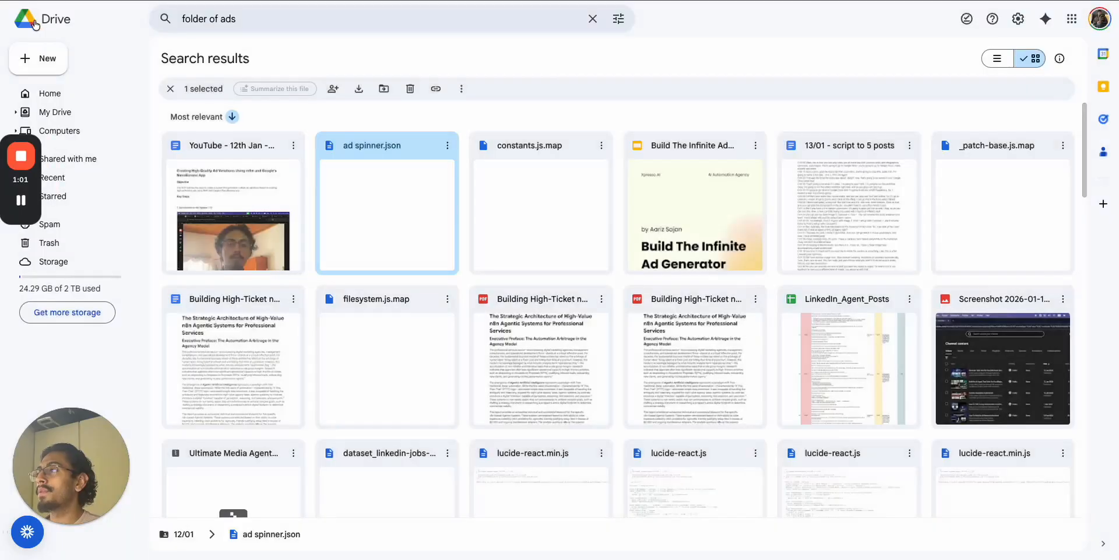
pyautogui.click(43, 24)
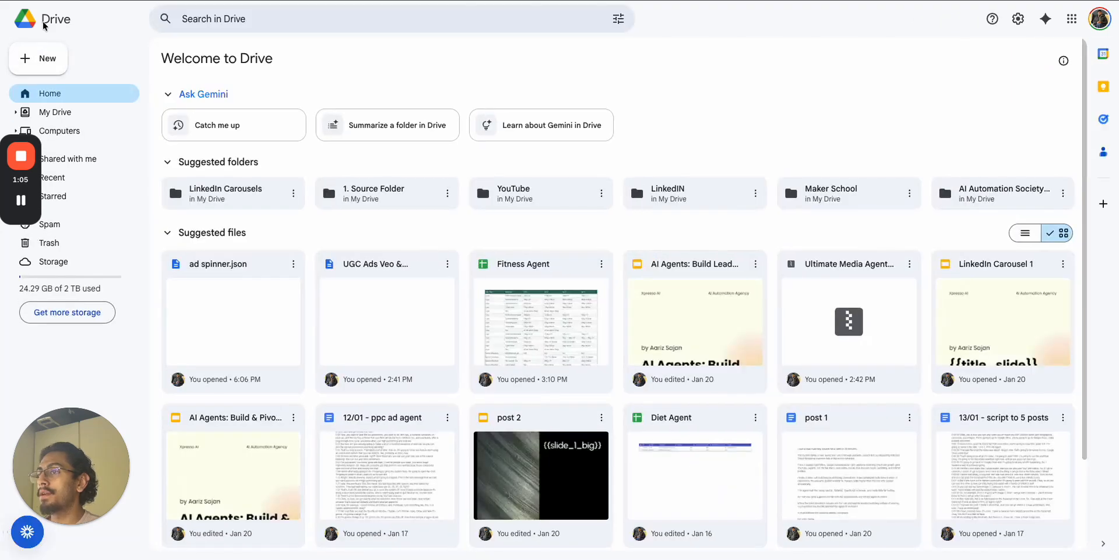
# Create a new folder named 'Ad to video' in My Drive.
pyautogui.click(53, 58)
pyautogui.click(52, 52)
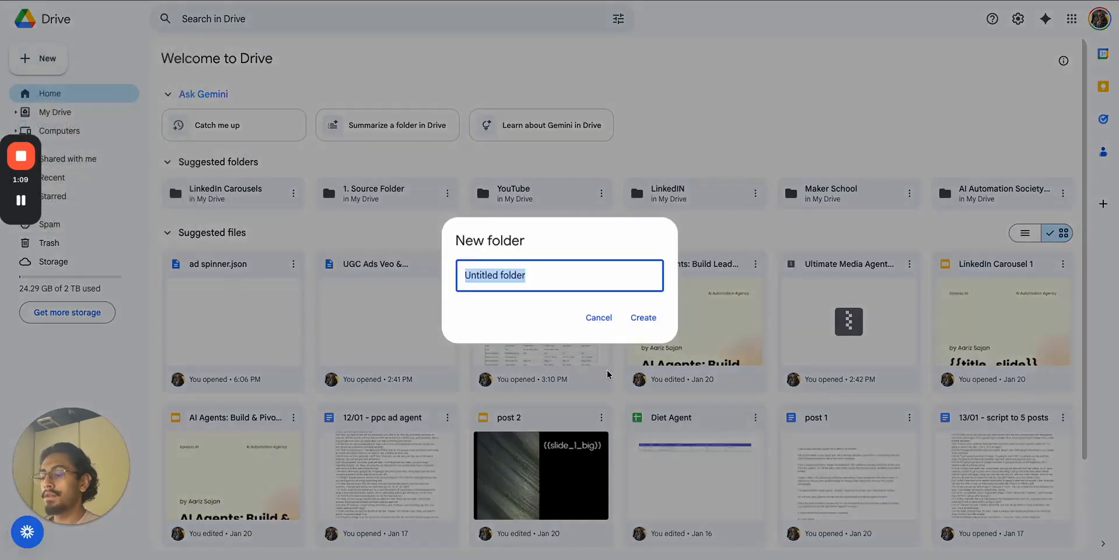
pyautogui.write('Ad to')
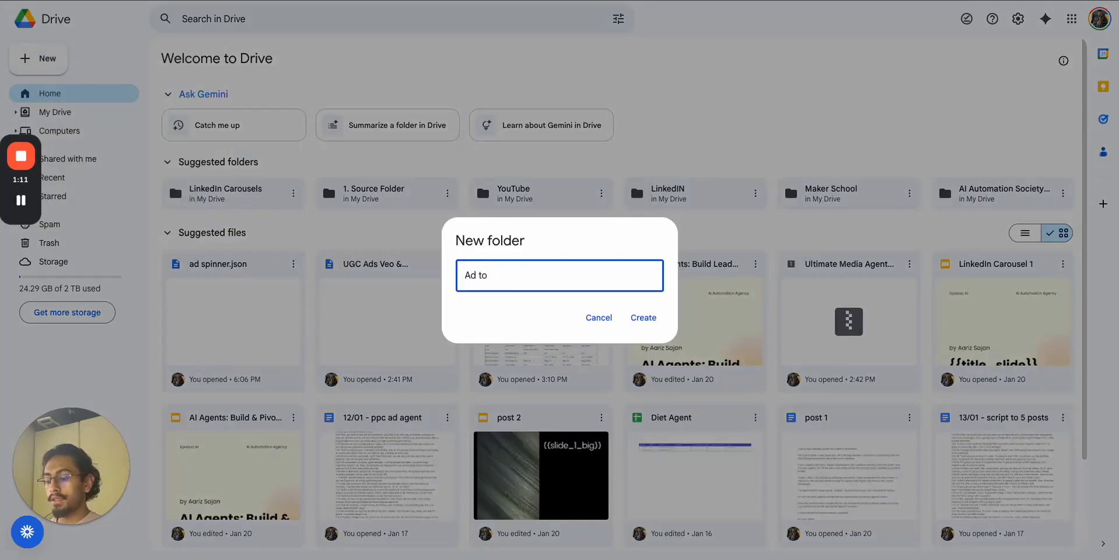
pyautogui.write(' video')
pyautogui.press('Return')
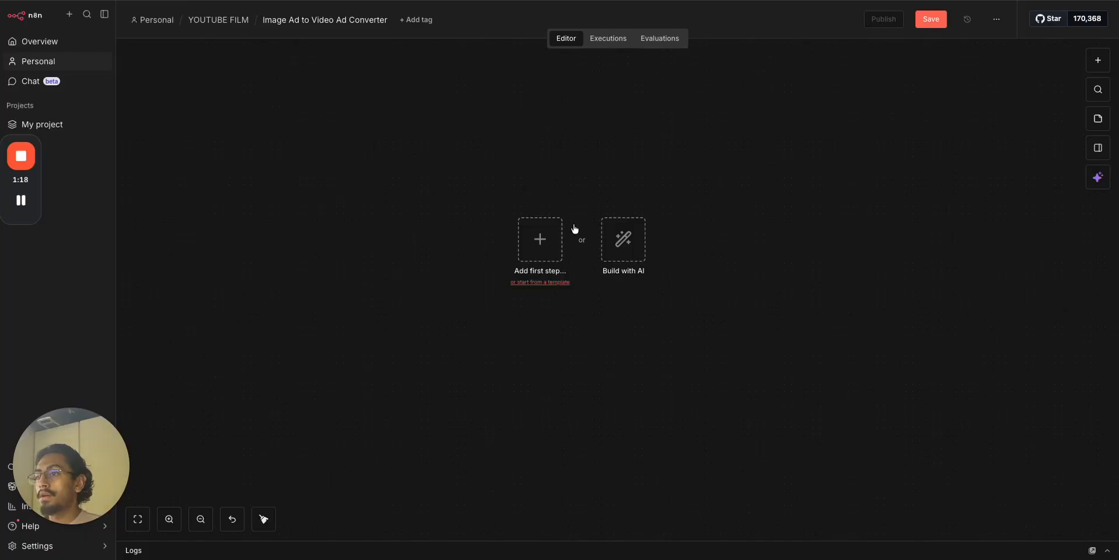
# Add a Google Drive Trigger 'On changes involving a specific folder' as the first step.
pyautogui.click(540, 241)
pyautogui.write('drive')
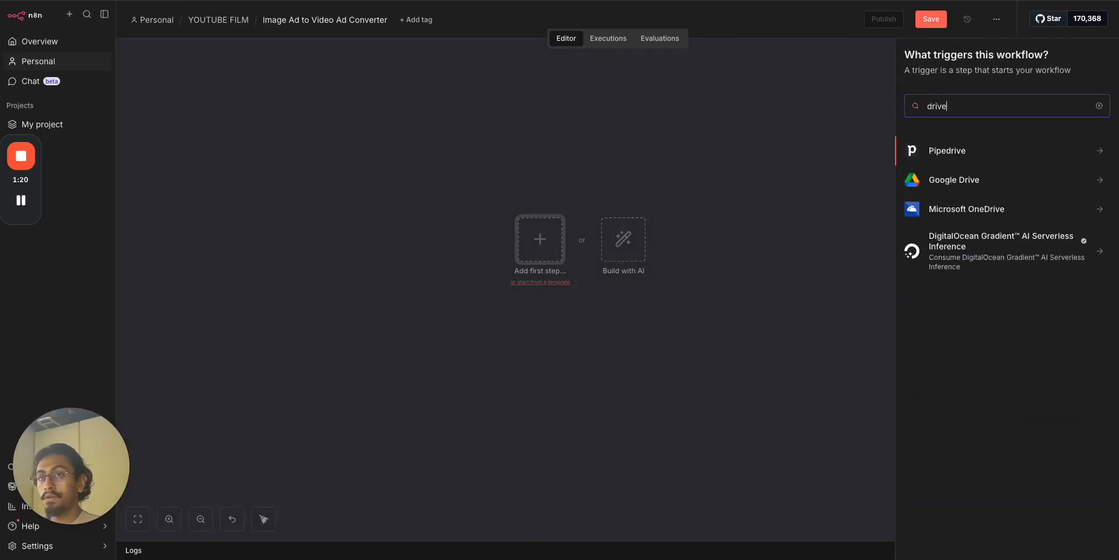
pyautogui.click(968, 181)
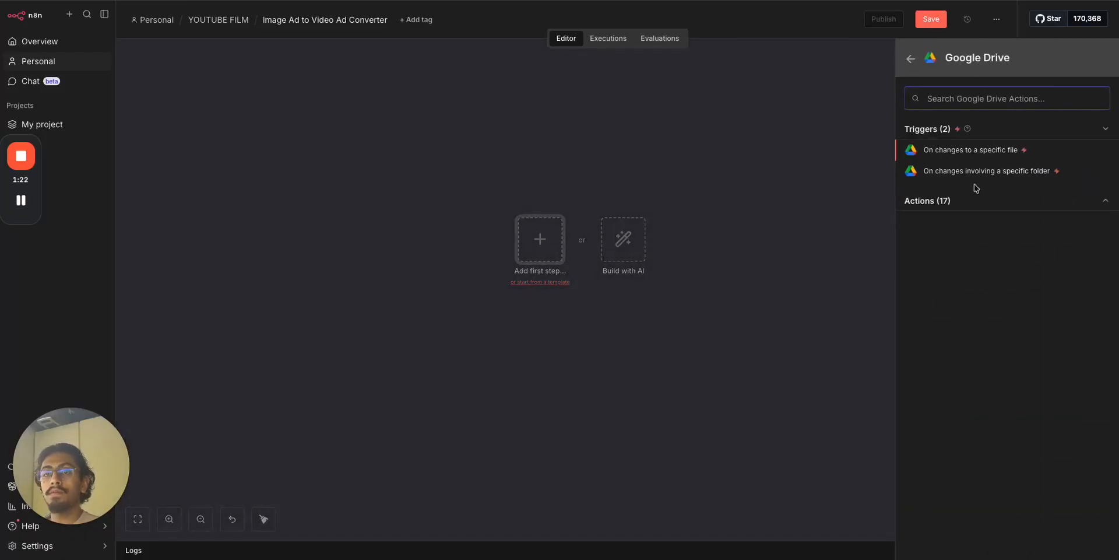
pyautogui.click(975, 200)
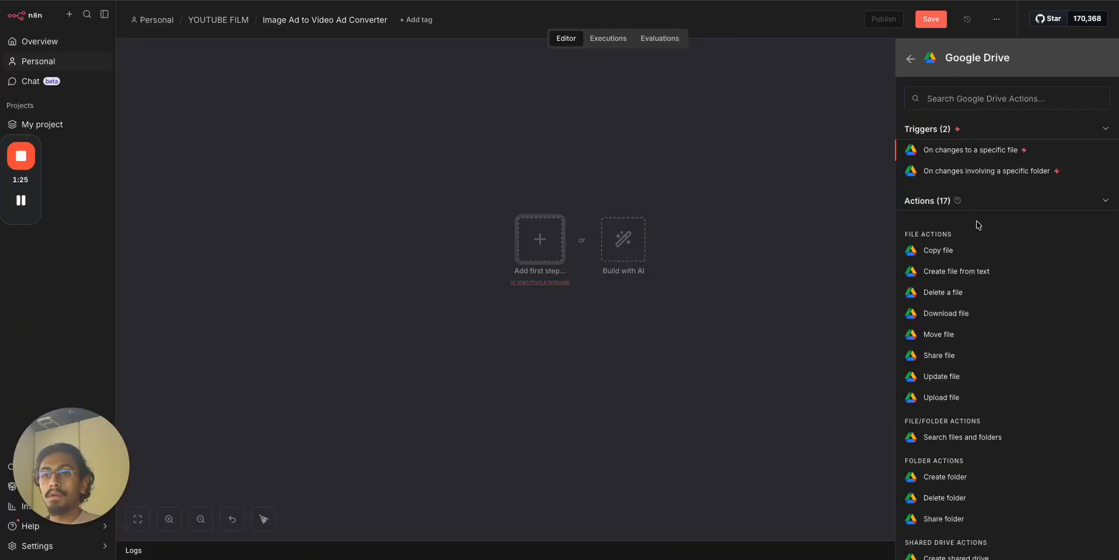
pyautogui.scroll(-3, 987, 374)
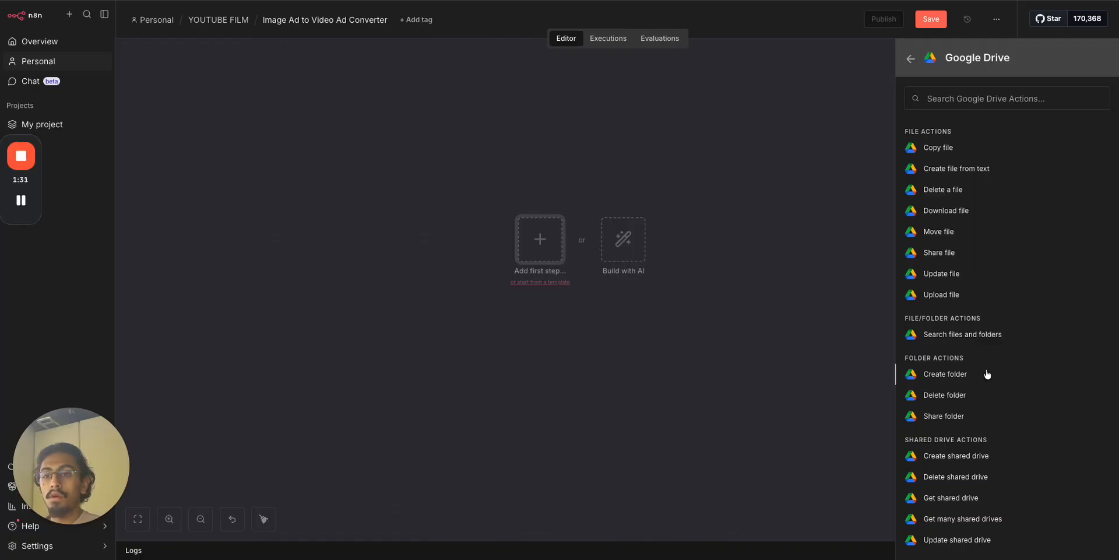
pyautogui.scroll(3, 991, 257)
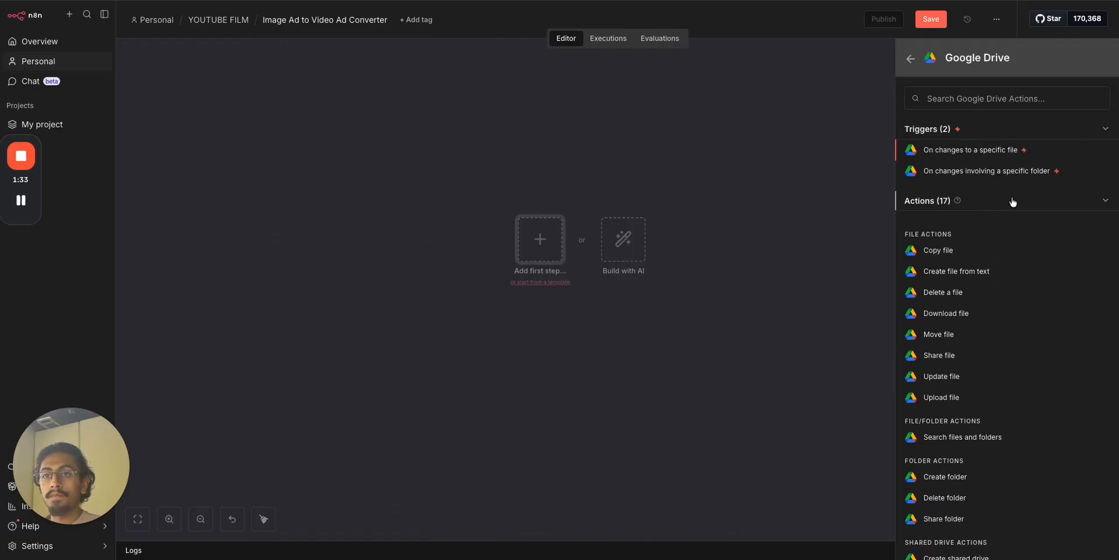
pyautogui.click(1005, 177)
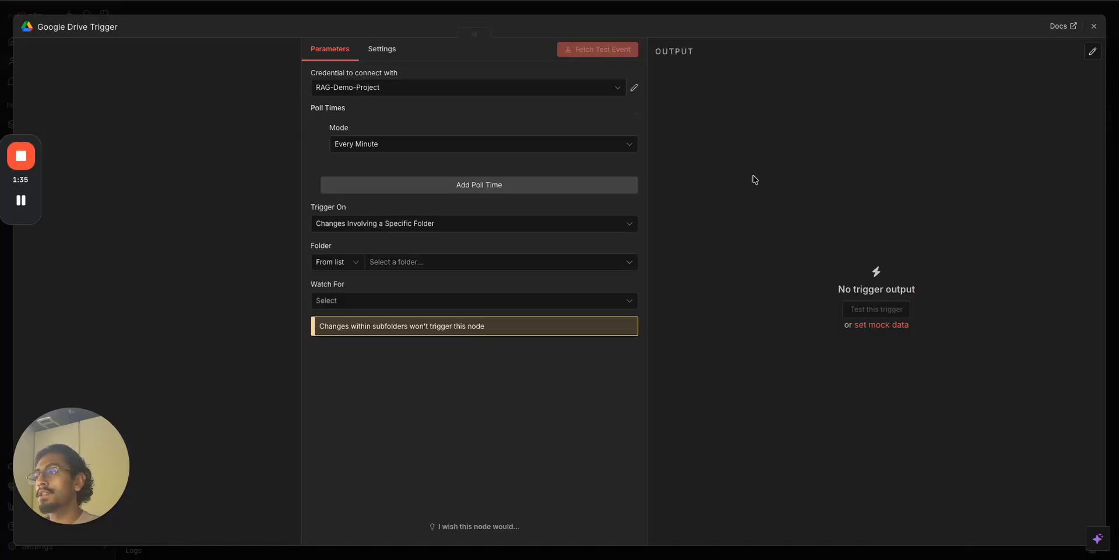
# Switch the trigger's Folder field from 'From list' to 'By ID'.
pyautogui.click(477, 265)
pyautogui.click(349, 262)
pyautogui.click(350, 329)
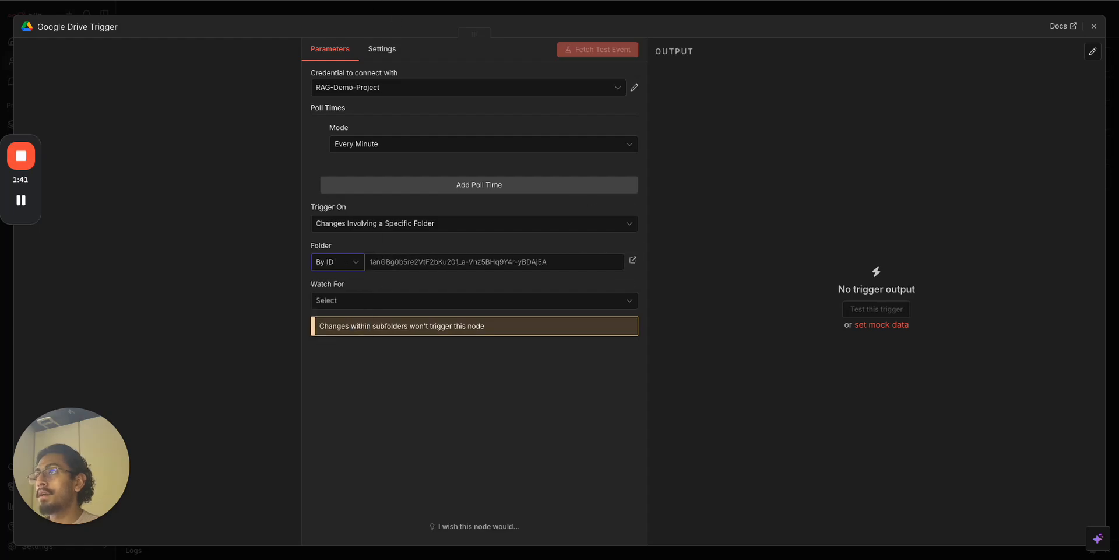
pyautogui.hotkey('ctrl', 'Tab')
pyautogui.hotkey('ctrl', 'Tab')
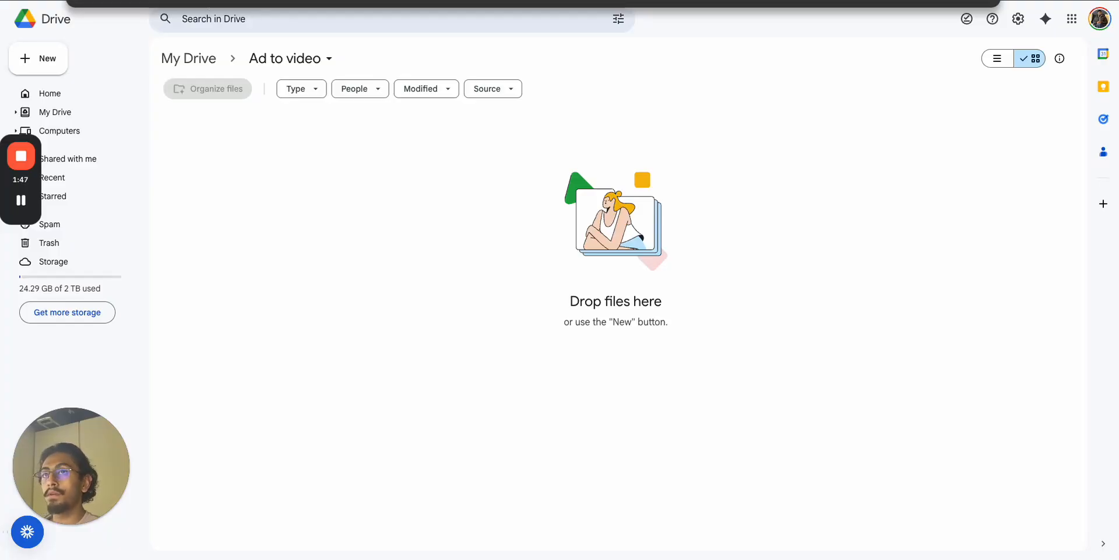
# Select and copy the Ad to video folder's ID from its Drive web address.
pyautogui.moveTo(211, 1)
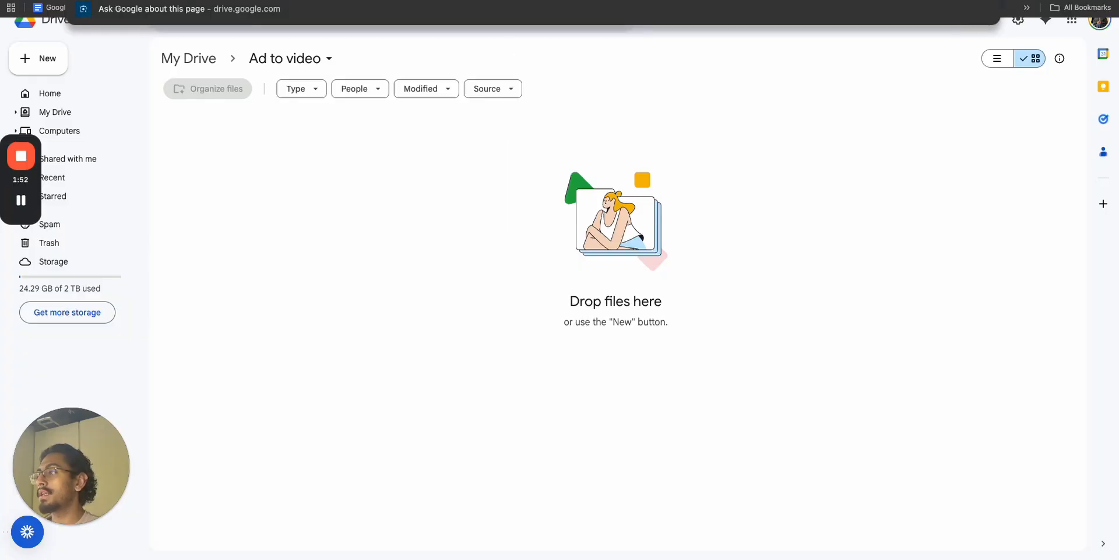
pyautogui.click(21, 200)
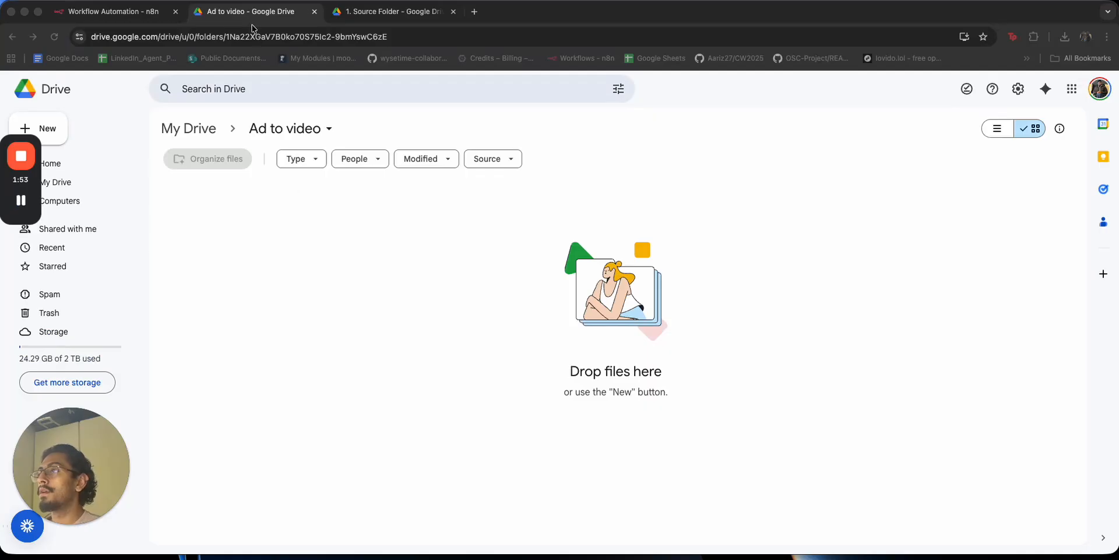
pyautogui.click(254, 37)
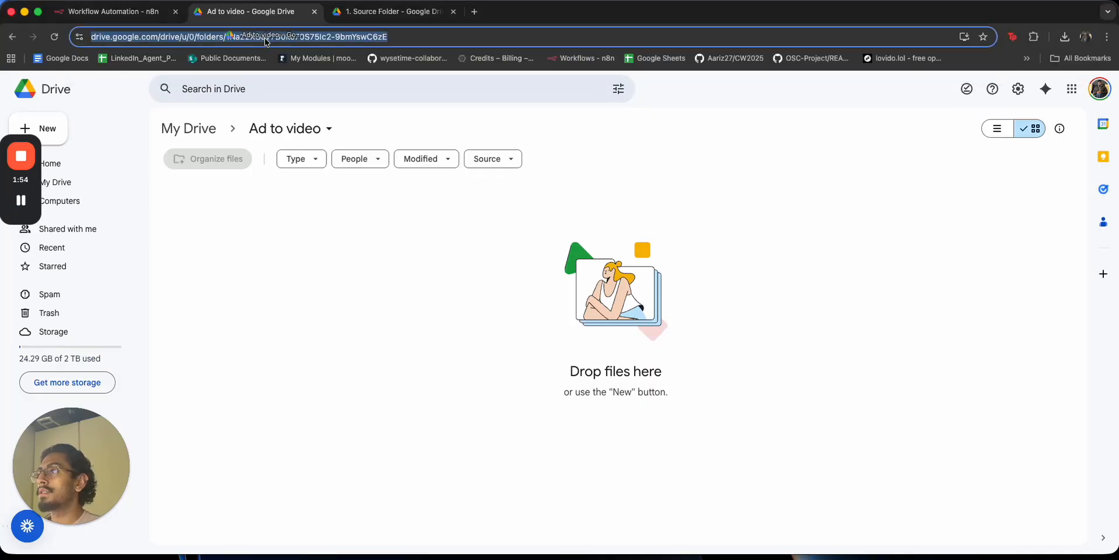
pyautogui.doubleClick(298, 36)
pyautogui.moveTo(437, 36); pyautogui.dragTo(253, 36)
pyautogui.hotkey('ctrl', 'c')
# Paste the Ad to video folder ID into the trigger's Folder field and verify its link.
pyautogui.click(114, 12)
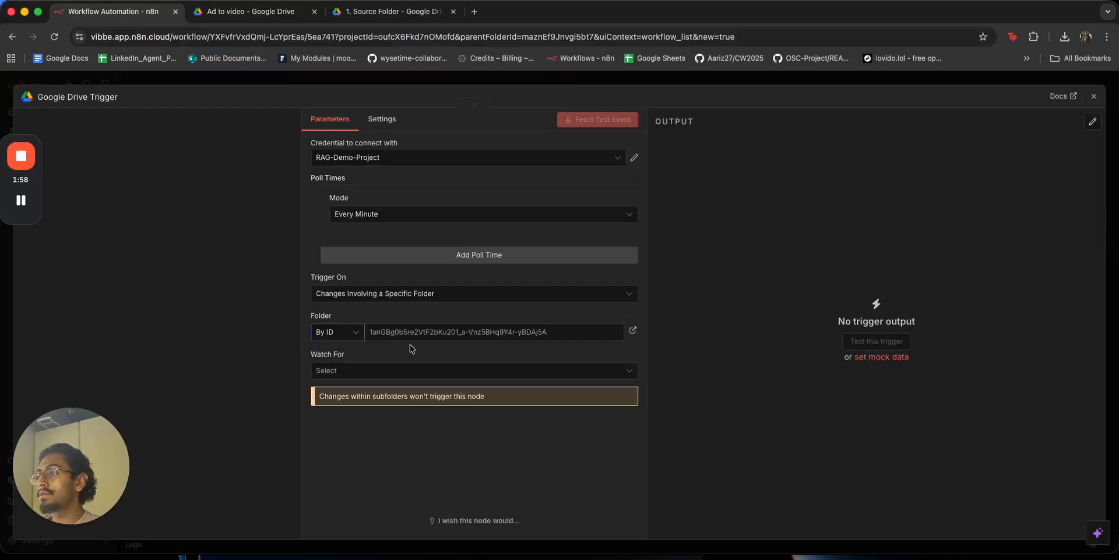
pyautogui.hotkey('ctrl', 'v')
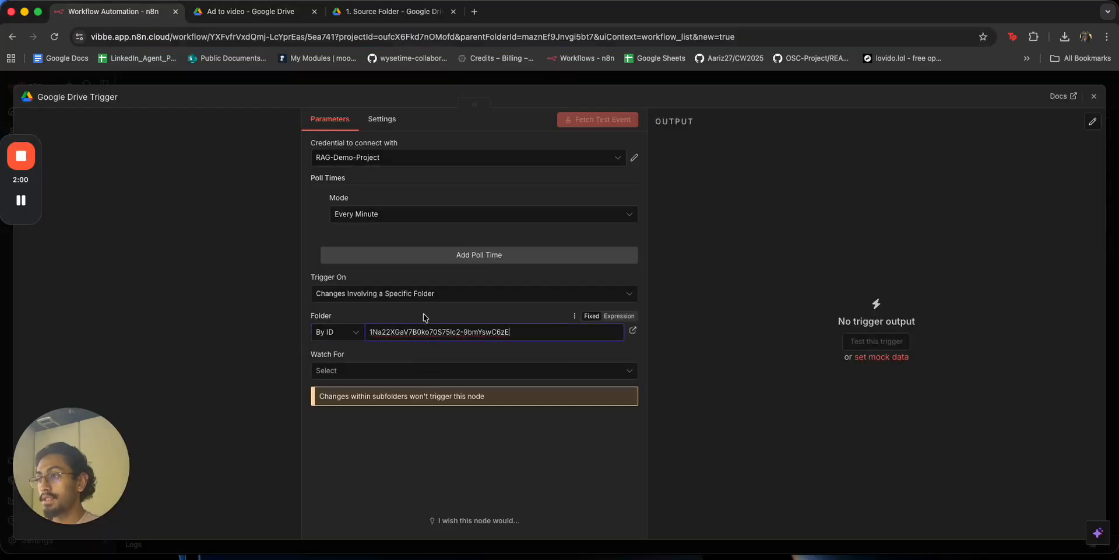
pyautogui.click(632, 331)
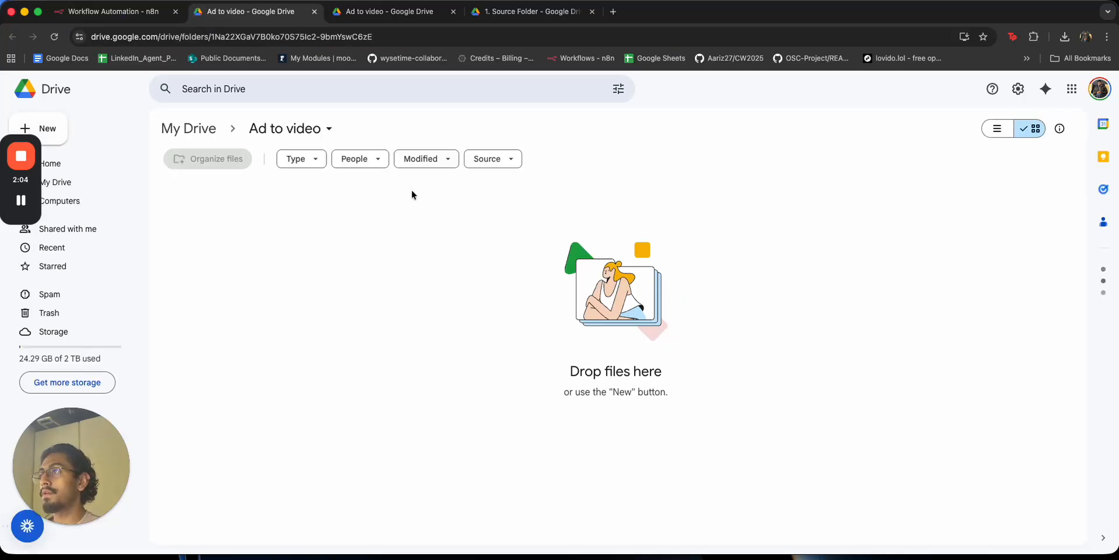
pyautogui.press('super+w')
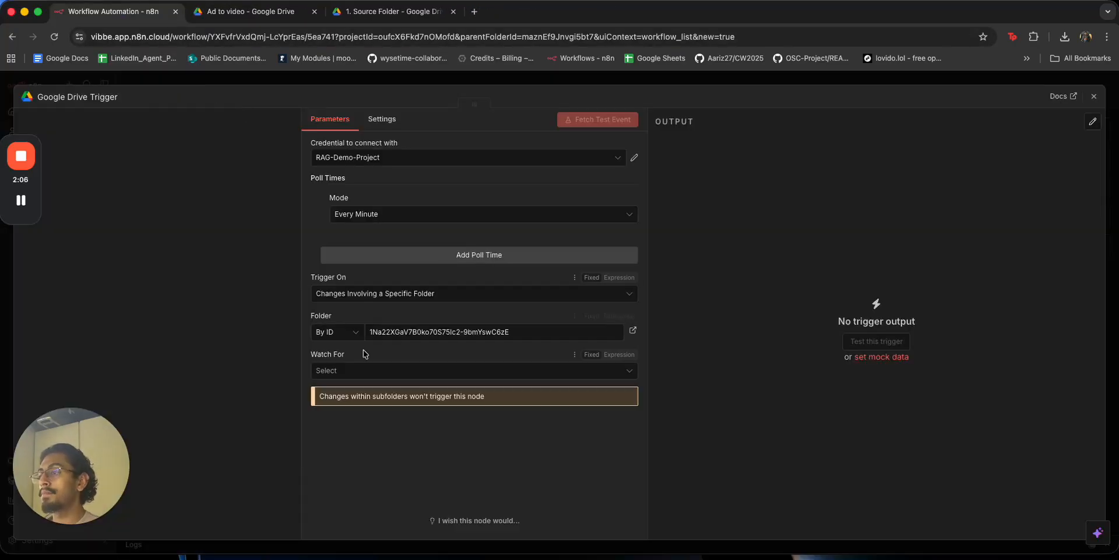
# Set the trigger's Watch For to 'File Created' and close the node panel.
pyautogui.click(371, 372)
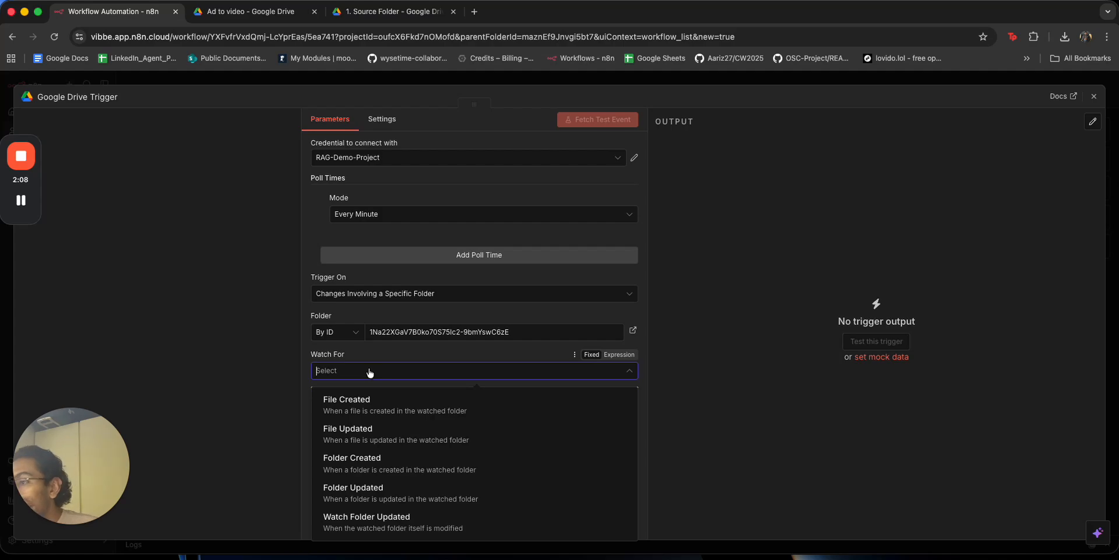
pyautogui.click(385, 400)
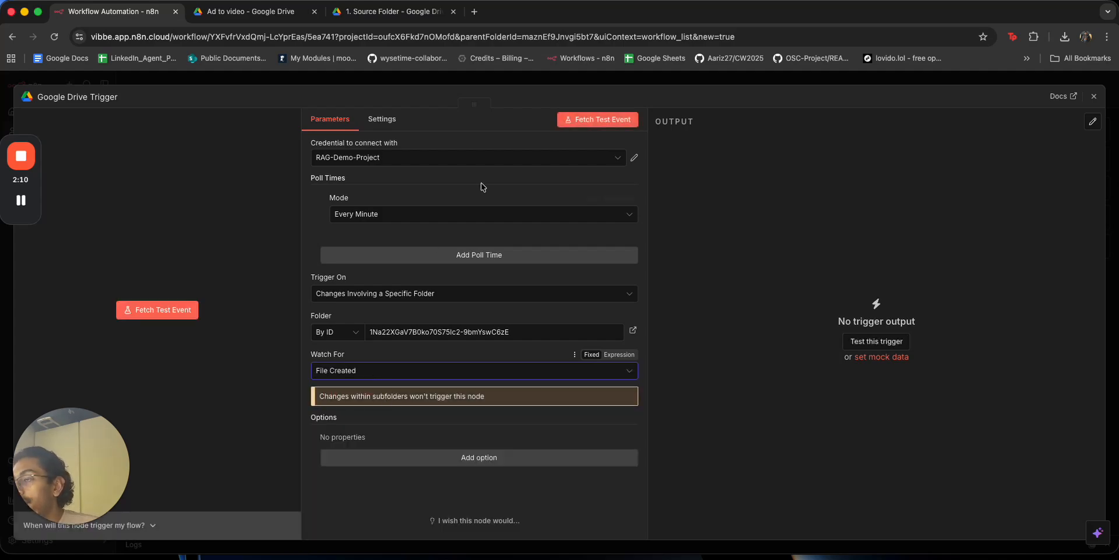
pyautogui.press('Escape')
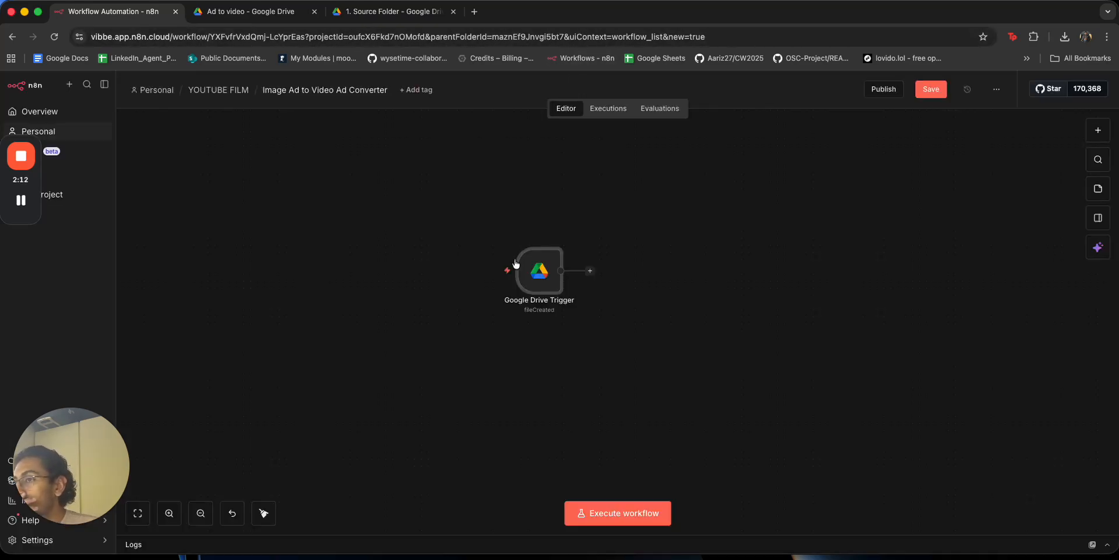
# Test-run the trigger (no data yet), then select the Spotify ad image in 1. Source Folder.
pyautogui.click(492, 273)
pyautogui.moveTo(520, 280); pyautogui.dragTo(393, 294)
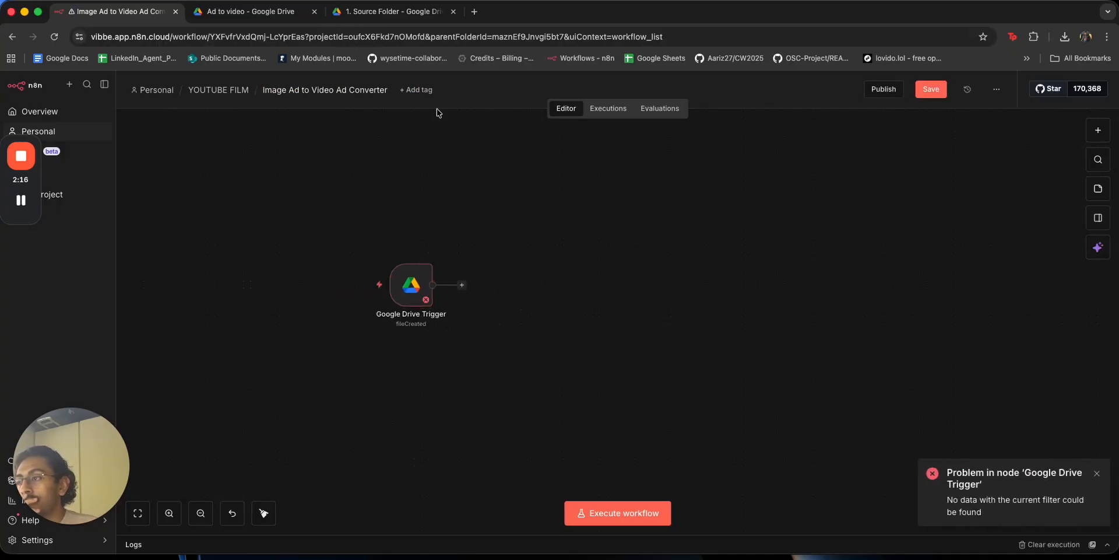
pyautogui.click(384, 12)
pyautogui.moveTo(226, 316); pyautogui.dragTo(234, 289)
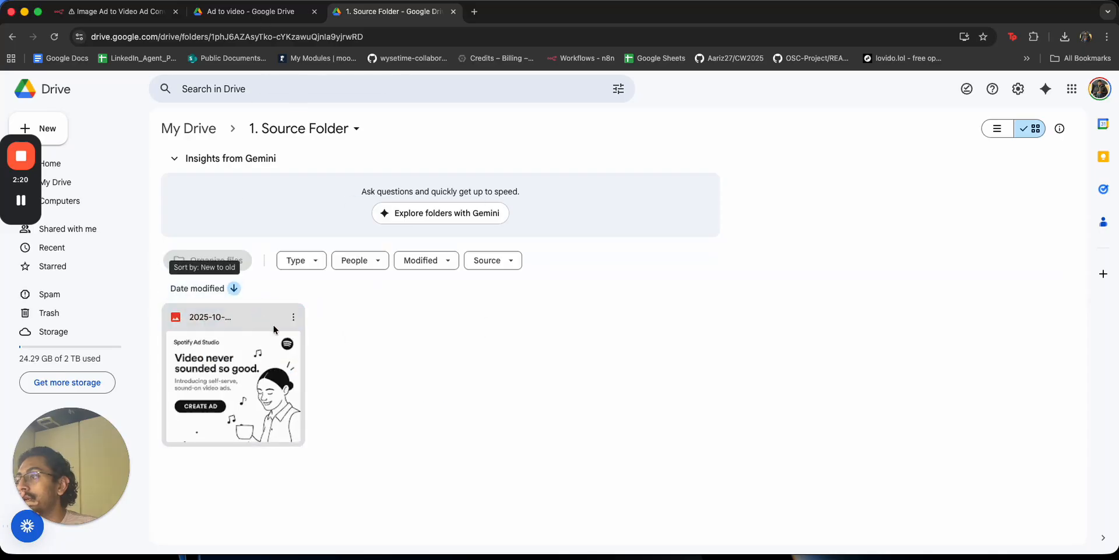
# Make a copy of the Spotify ad image and move it into the Ad to video folder.
pyautogui.click(293, 317)
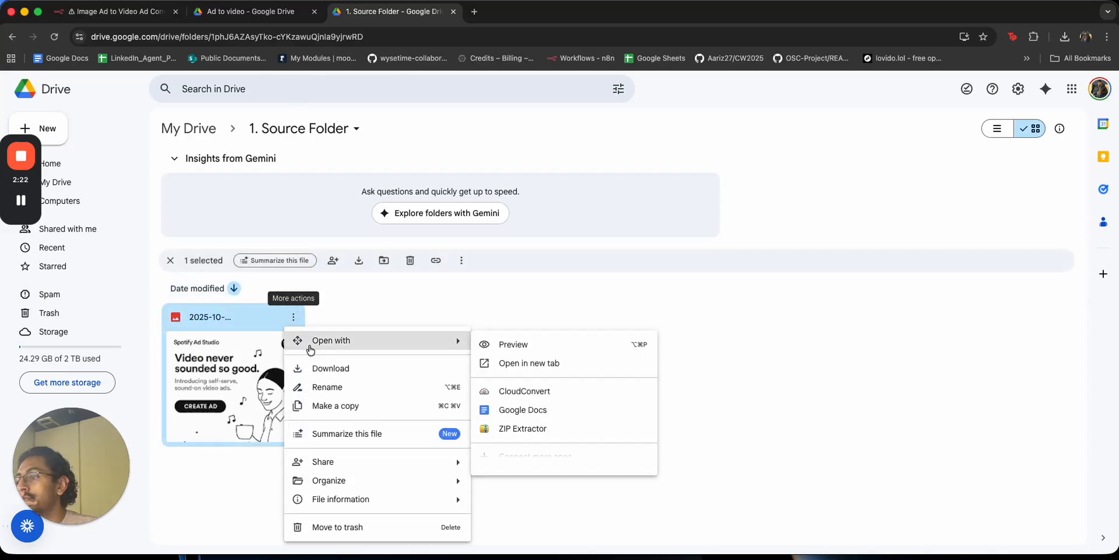
pyautogui.click(385, 407)
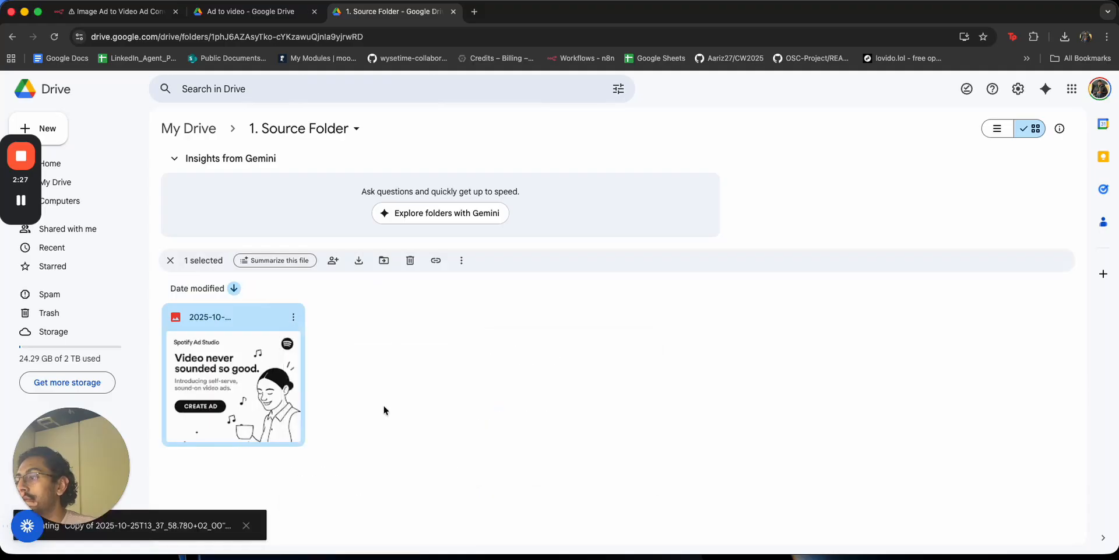
pyautogui.press('super+x')
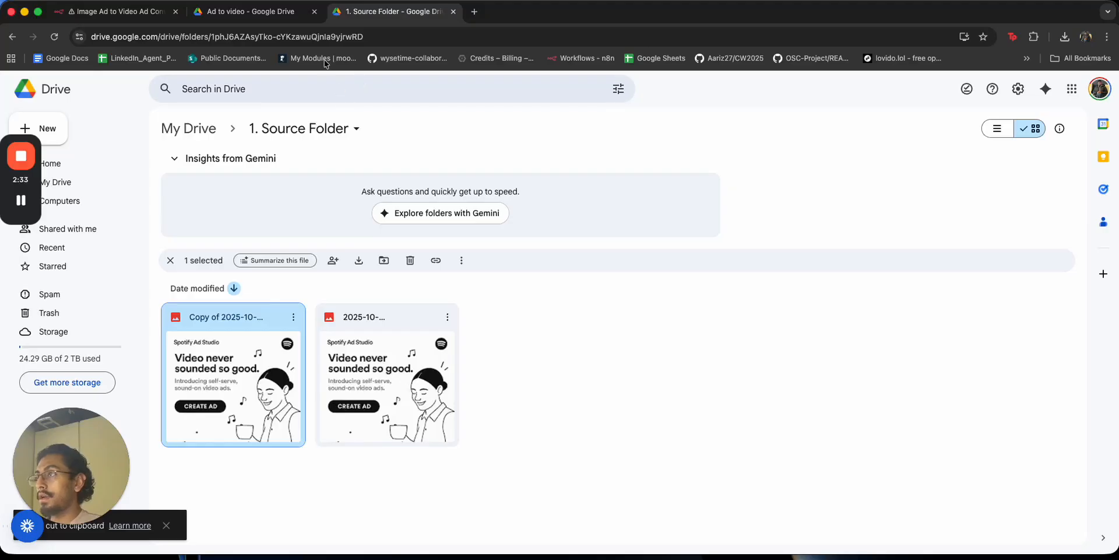
pyautogui.click(250, 11)
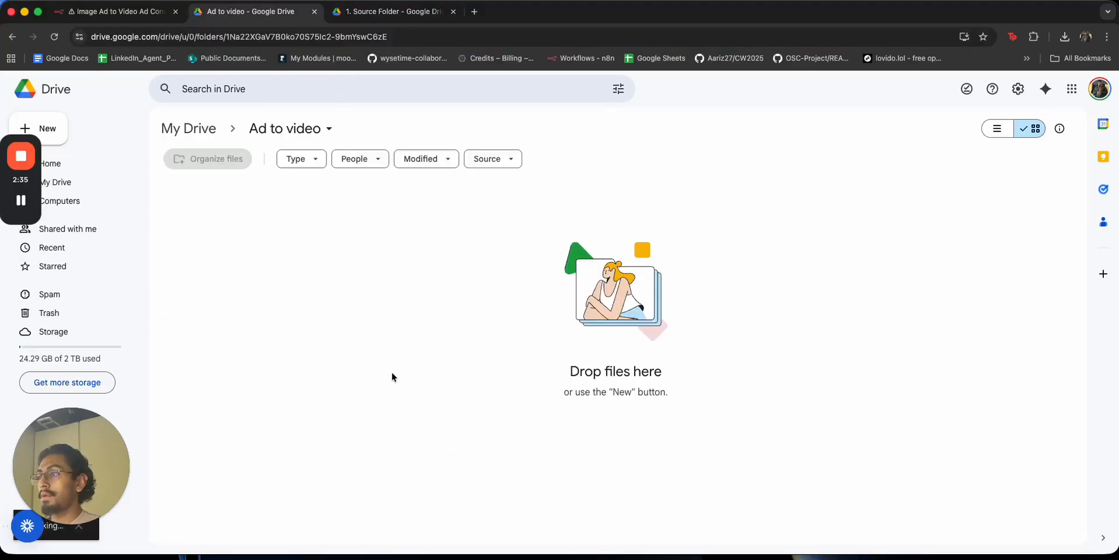
pyautogui.press('super+v')
# Execute the Google Drive Trigger to fetch 1 item, inspect its output, and reposition the node.
pyautogui.click(149, 20)
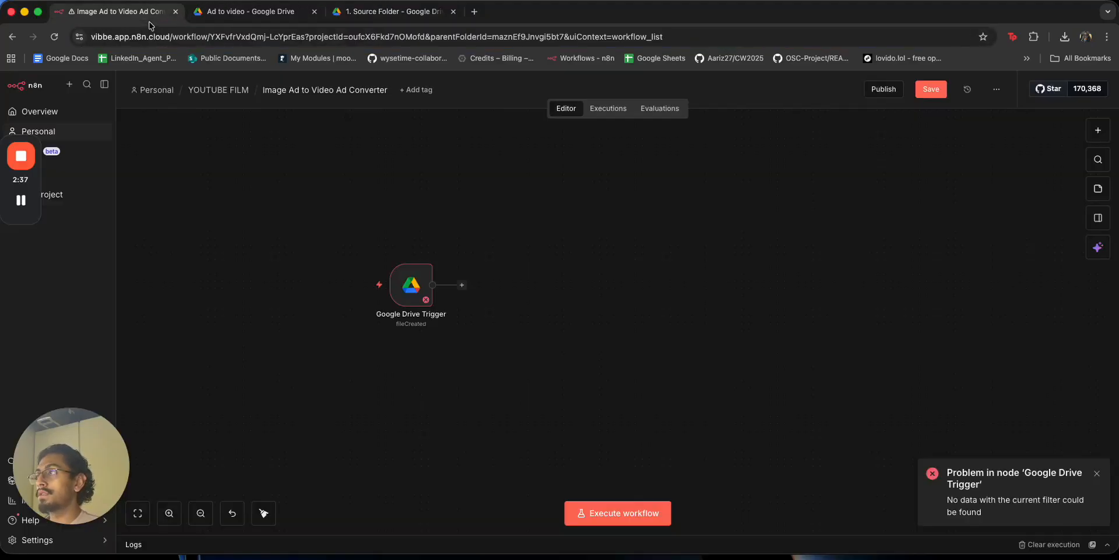
pyautogui.click(338, 284)
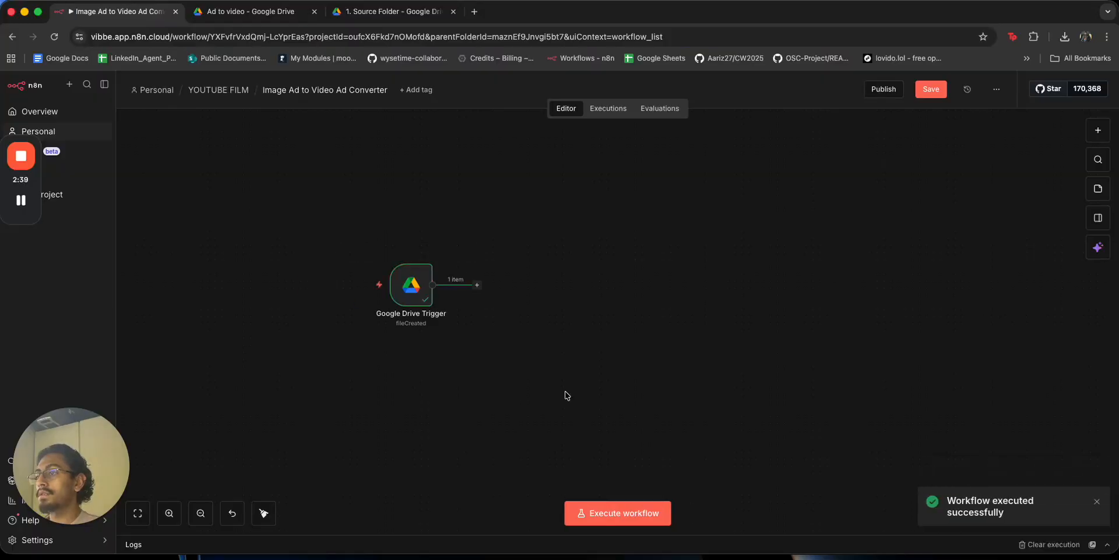
pyautogui.doubleClick(411, 285)
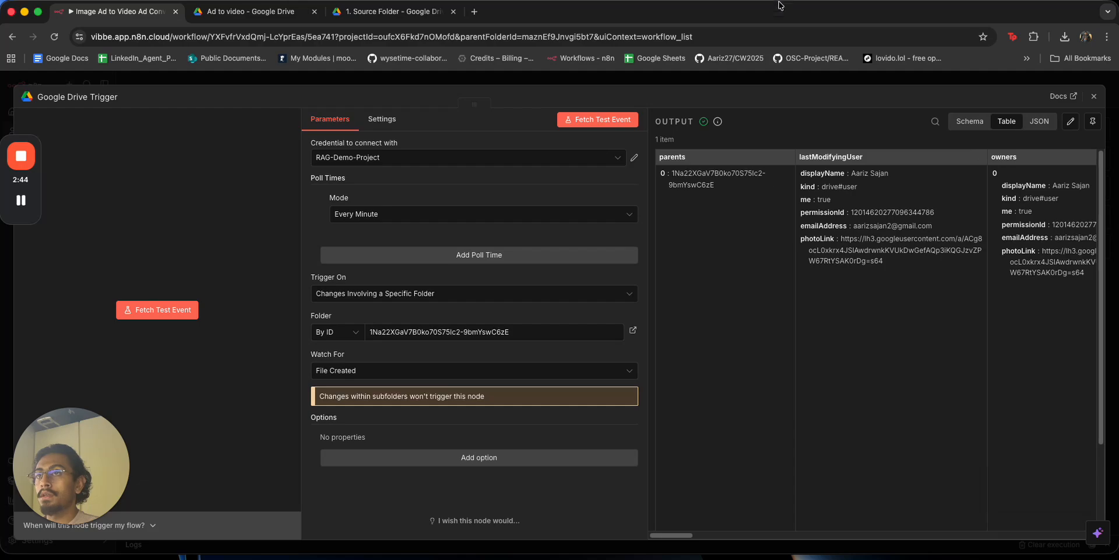
pyautogui.click(769, 73)
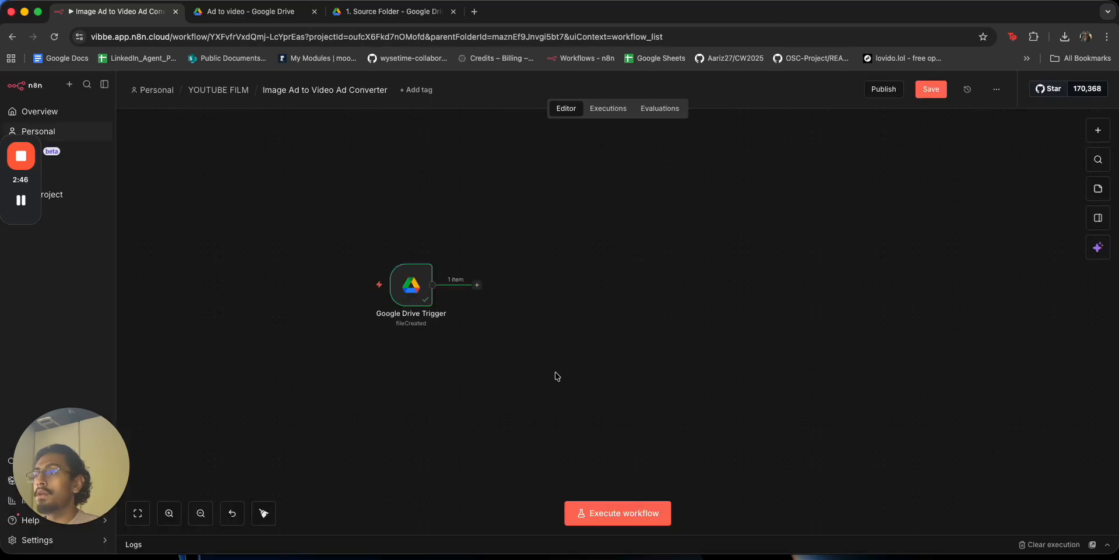
pyautogui.moveTo(418, 261); pyautogui.dragTo(354, 339)
pyautogui.click(454, 376)
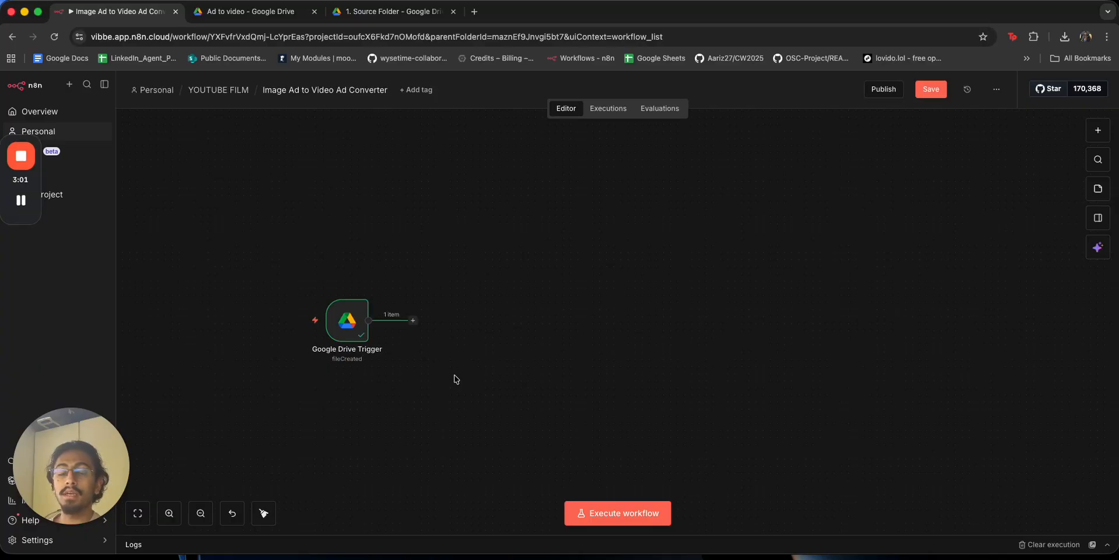
# Save, then add a Google Gemini 'Analyze an image' node after the Drive trigger and move it right.
pyautogui.click(928, 90)
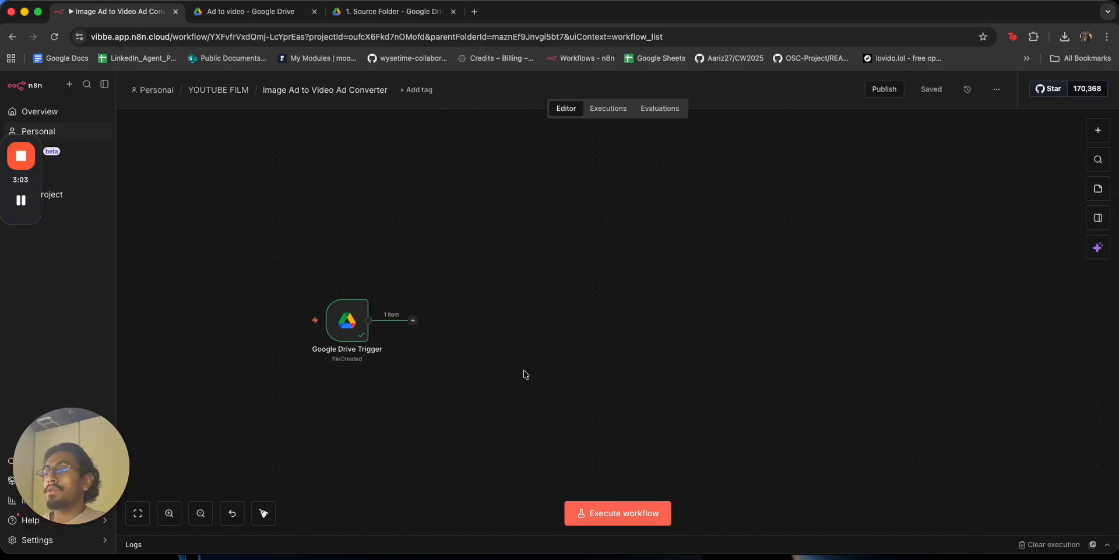
pyautogui.click(416, 317)
pyautogui.write('gemini')
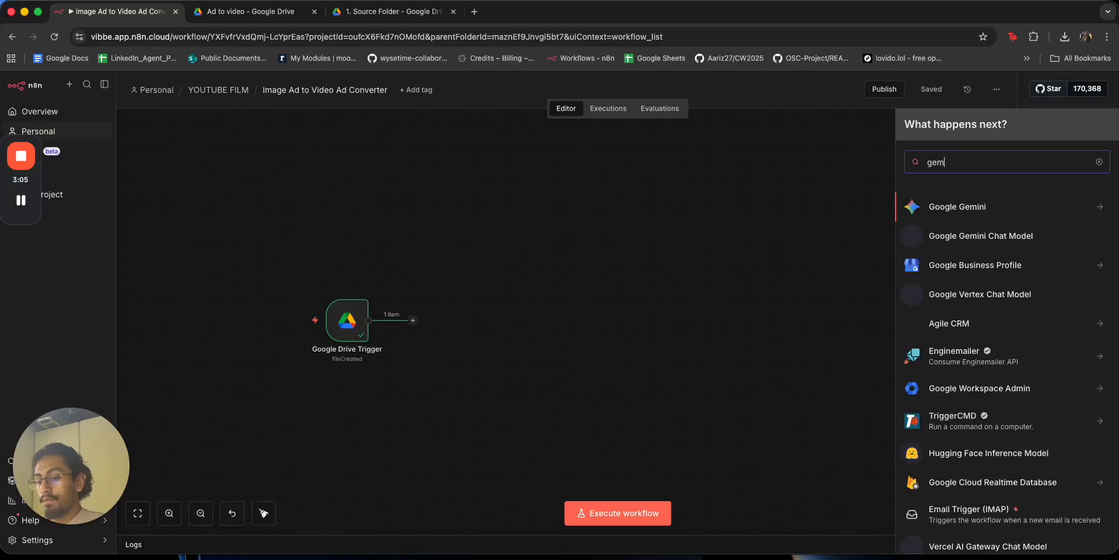
pyautogui.click(997, 215)
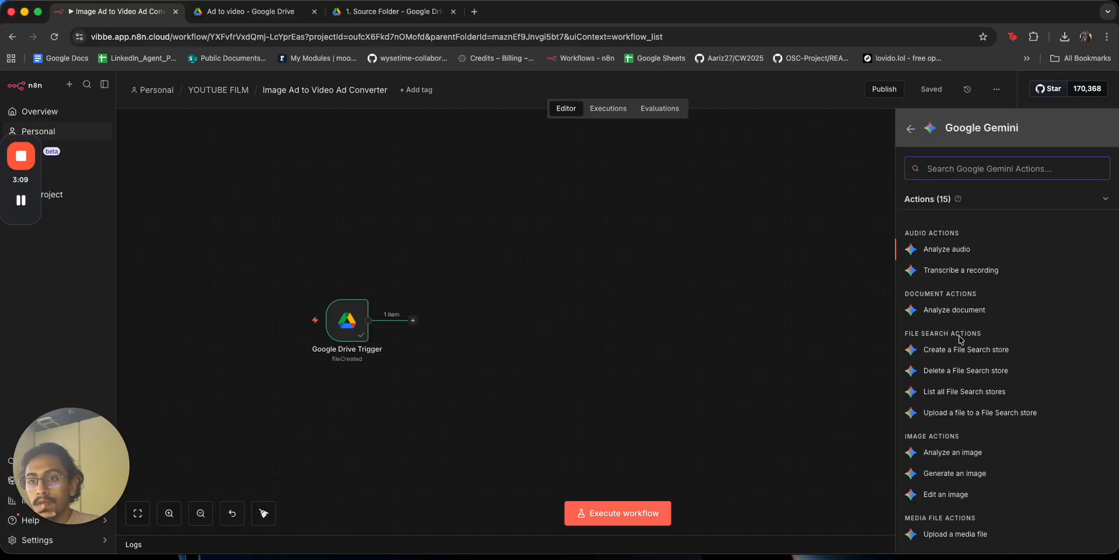
pyautogui.scroll(-3, 975, 373)
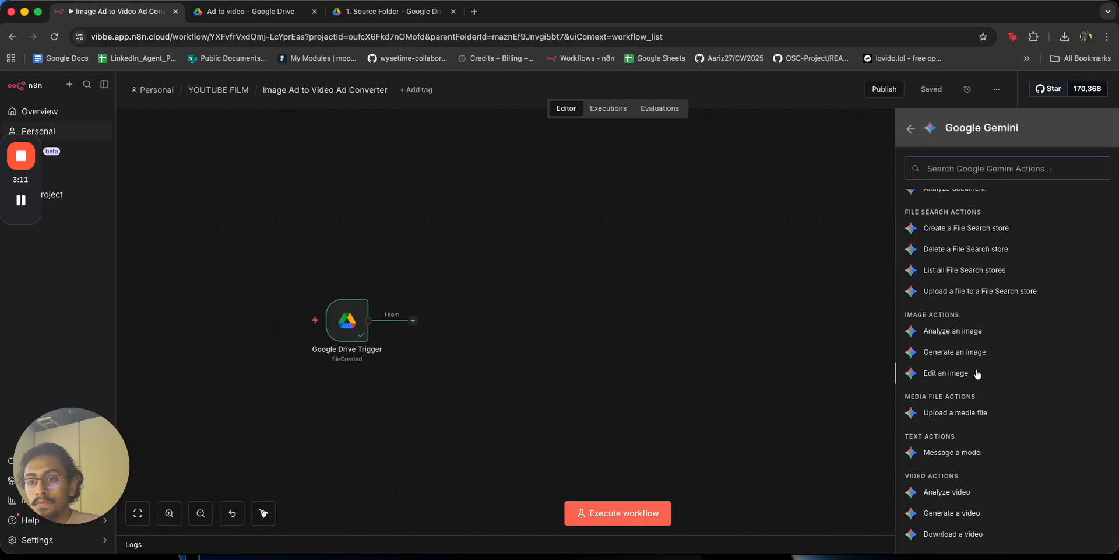
pyautogui.click(953, 331)
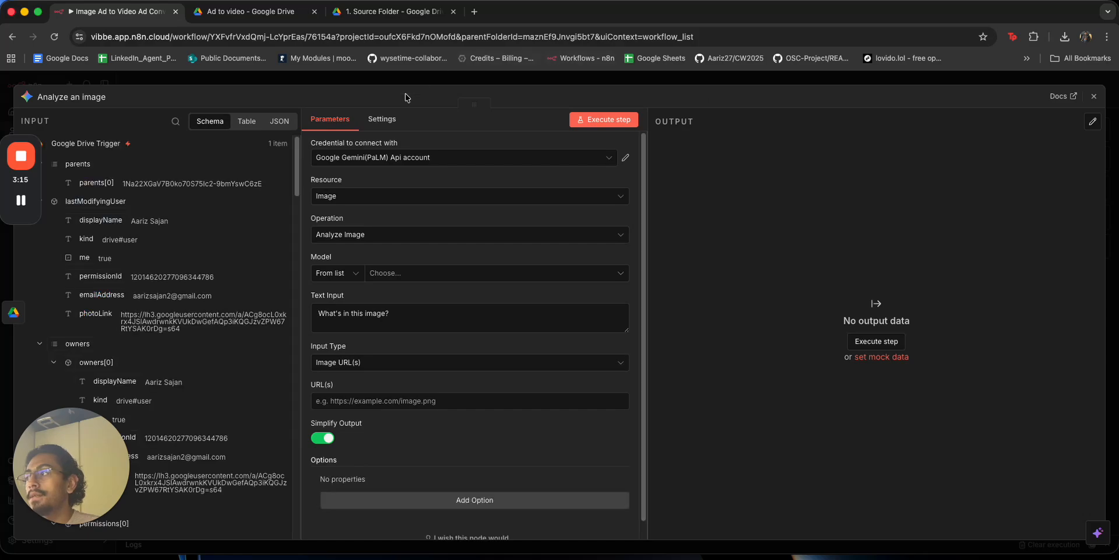
pyautogui.click(312, 83)
pyautogui.moveTo(441, 323); pyautogui.dragTo(547, 328)
# Set Analyze an image to the models/nano-banana-pro-preview model with Binary File(s) input.
pyautogui.doubleClick(537, 322)
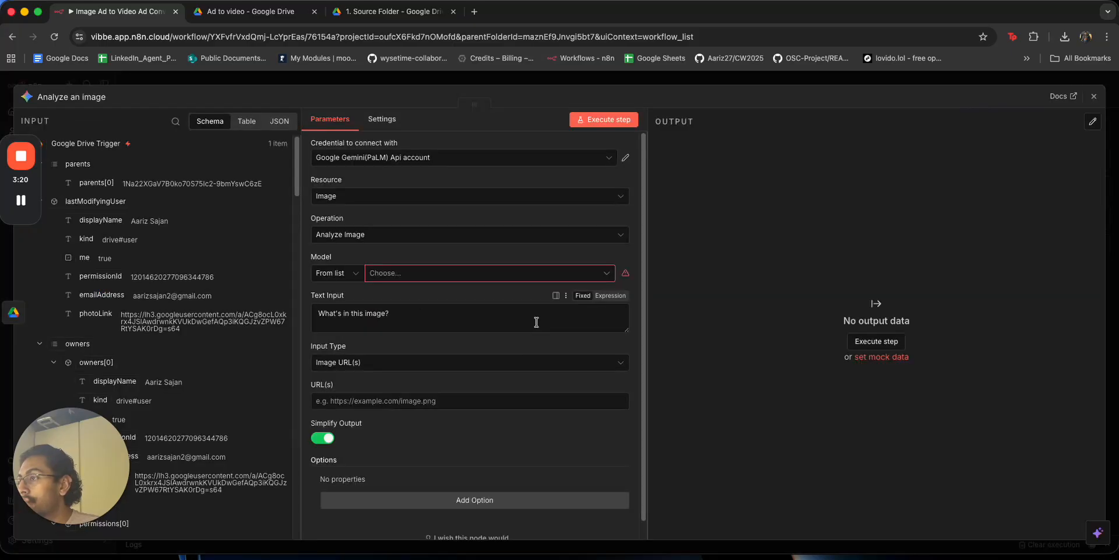
pyautogui.click(430, 273)
pyautogui.scroll(-10, 508, 390)
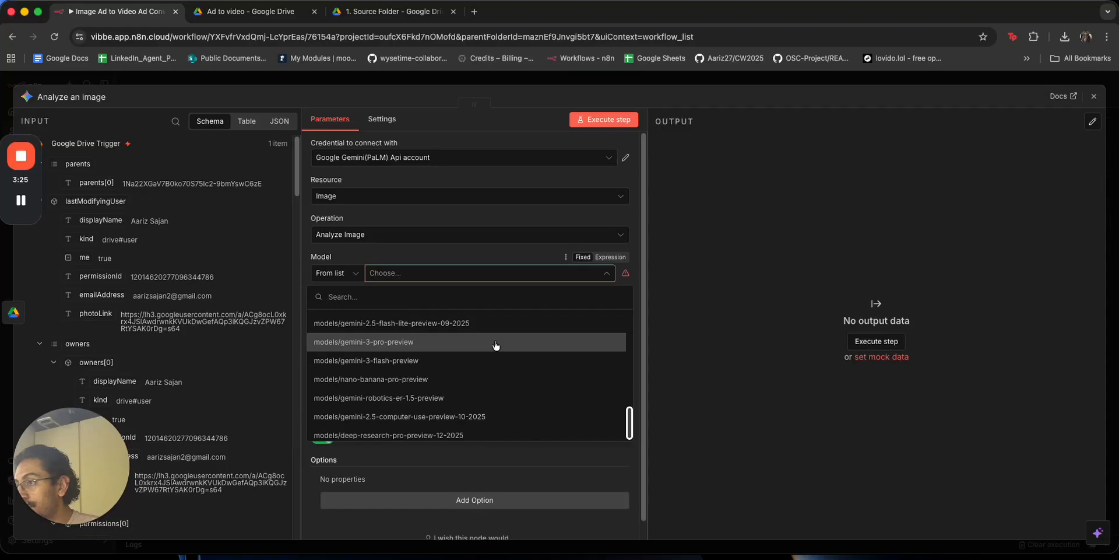
pyautogui.click(494, 378)
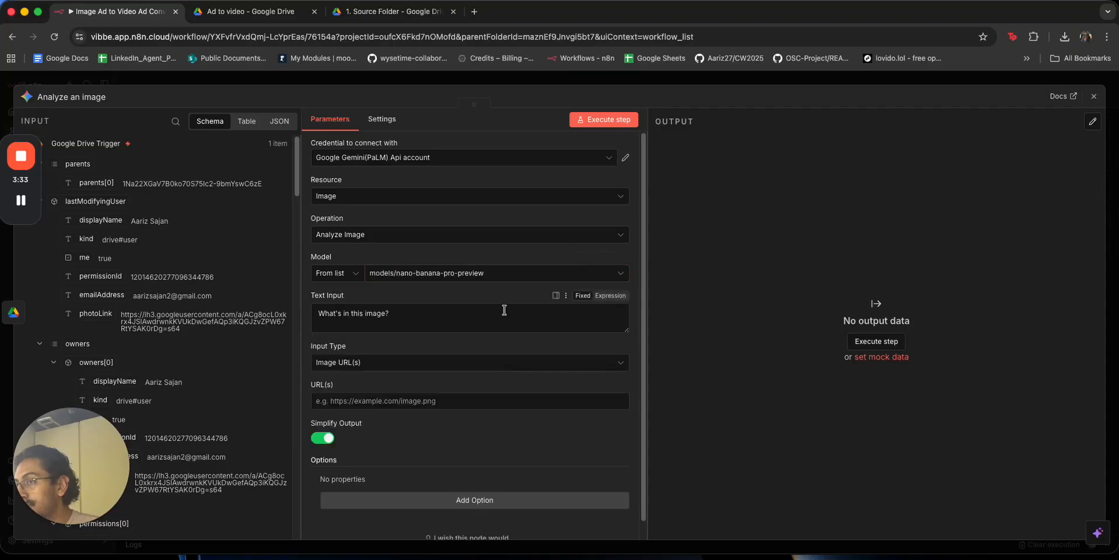
pyautogui.scroll(-1, 387, 304)
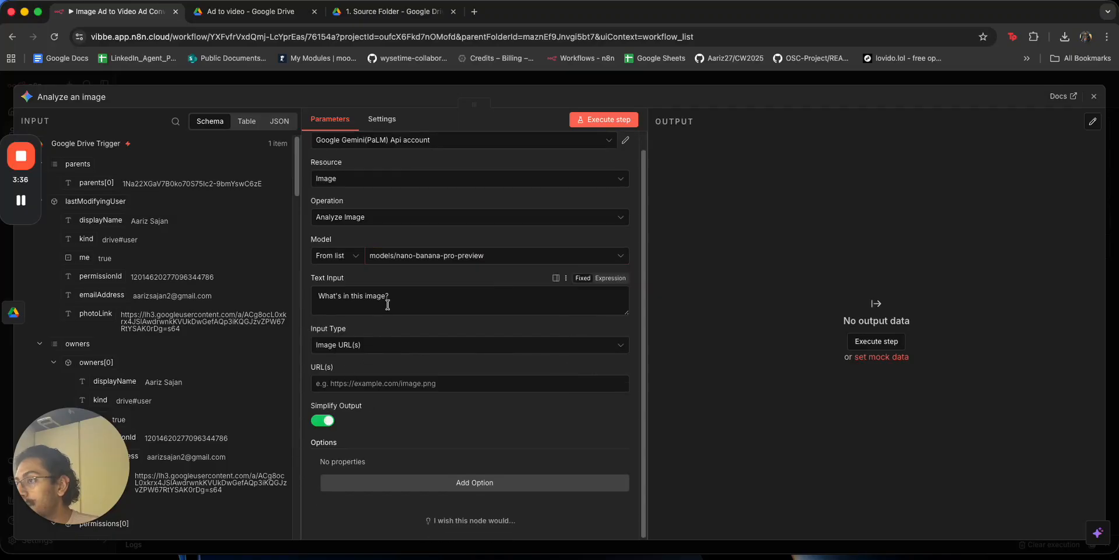
pyautogui.click(392, 345)
pyautogui.click(388, 388)
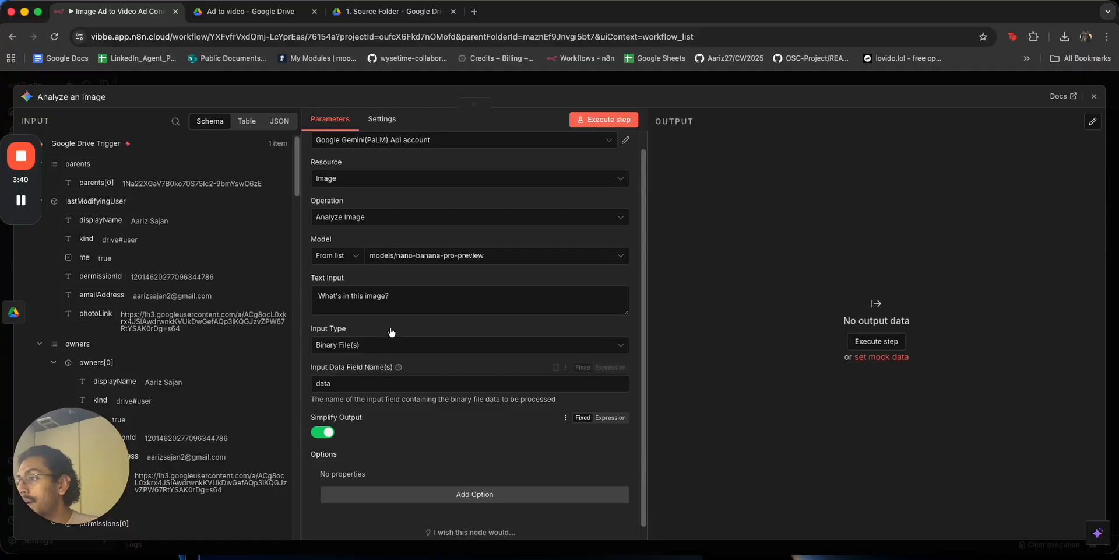
pyautogui.click(390, 301)
# Start the prompt with 'The following is an advertisment for spotfiy the music platform.'.
pyautogui.press('super+a')
pyautogui.write('The ')
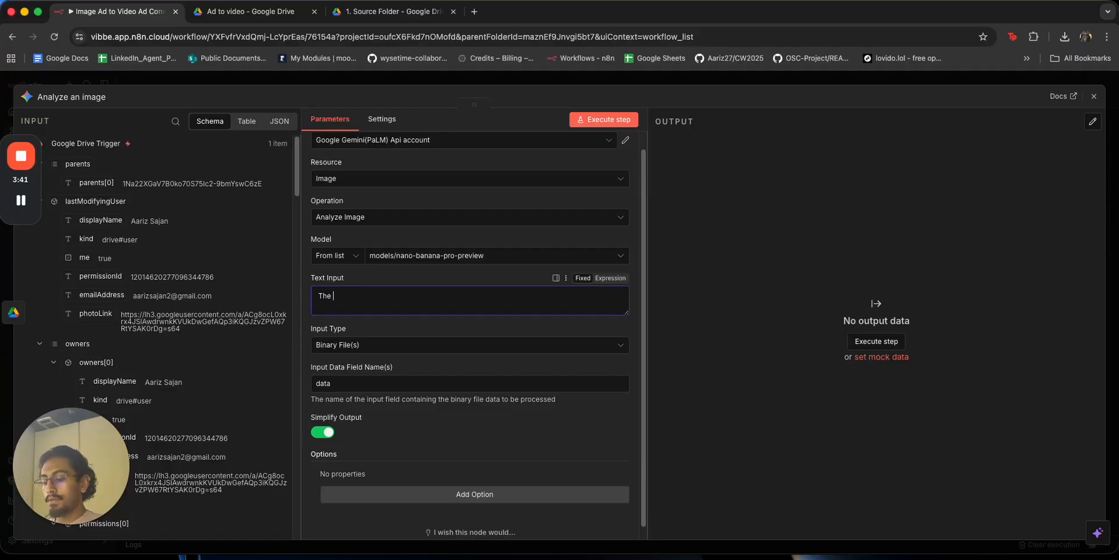
pyautogui.write('following is a')
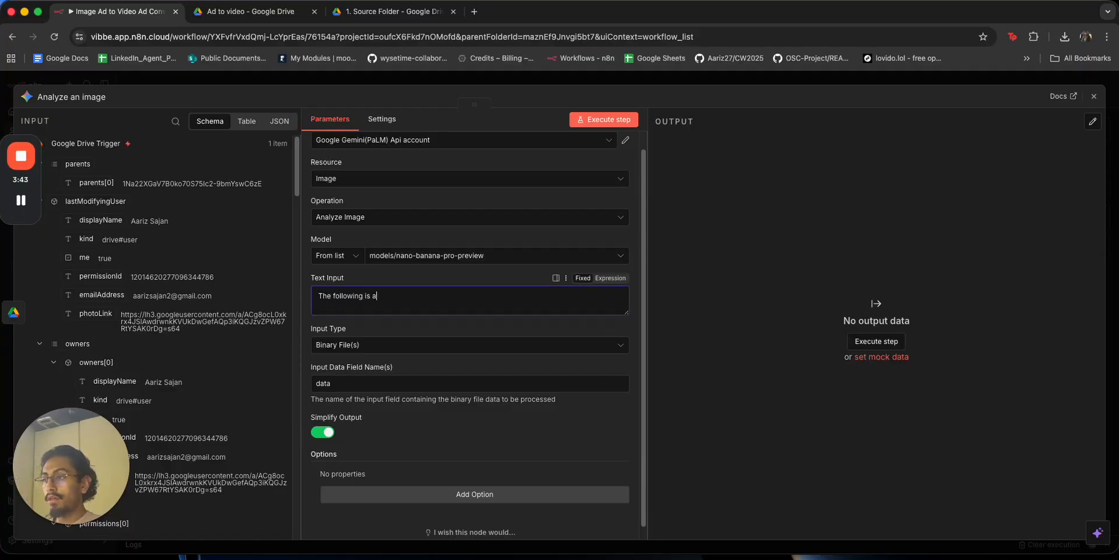
pyautogui.write('n edvertisme')
pyautogui.press('super+a')
pyautogui.press('BackSpace')
pyautogui.press('super+z')
pyautogui.press('BackSpace')
pyautogui.press('super+z')
pyautogui.hotkey('alt', 'BackSpace')
pyautogui.hotkey('alt', 'BackSpace')
pyautogui.write('advertisment for spot')
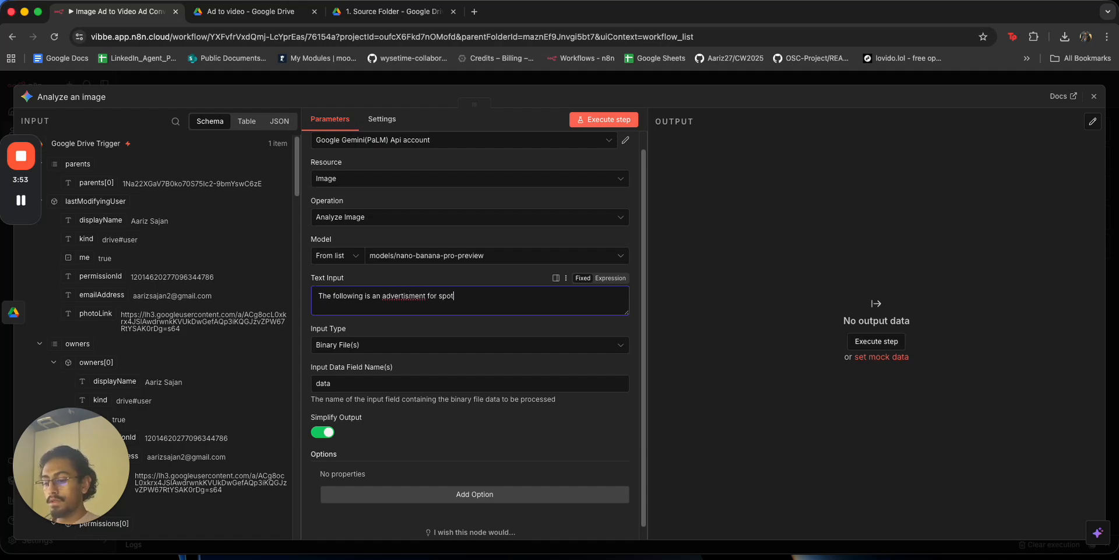
pyautogui.write('fiy the music platform.')
# Correct the opening words of the prompt to 'ad' and 'Spotify'.
pyautogui.rightClick(397, 296)
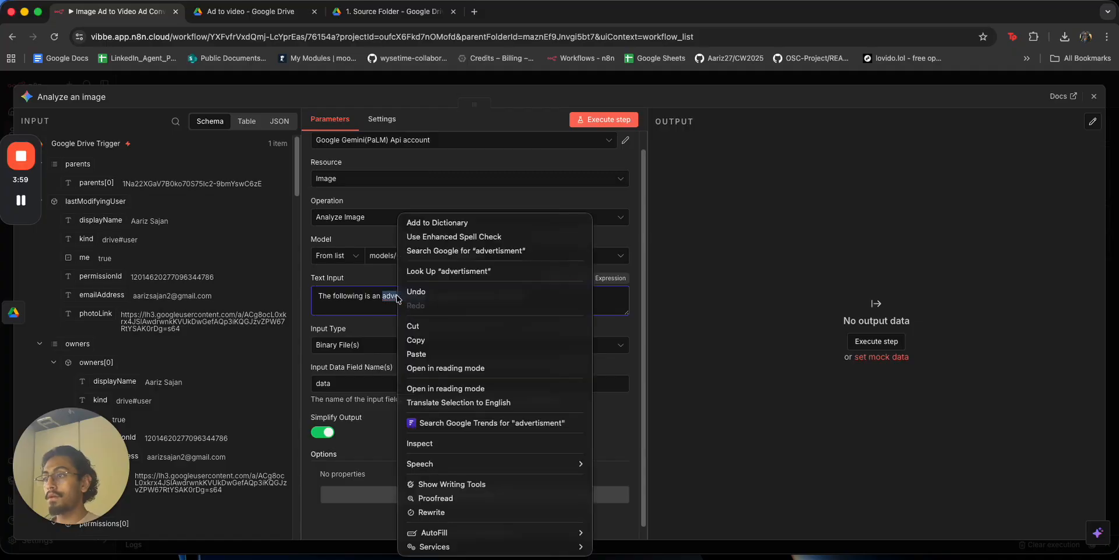
pyautogui.click(426, 217)
pyautogui.click(417, 307)
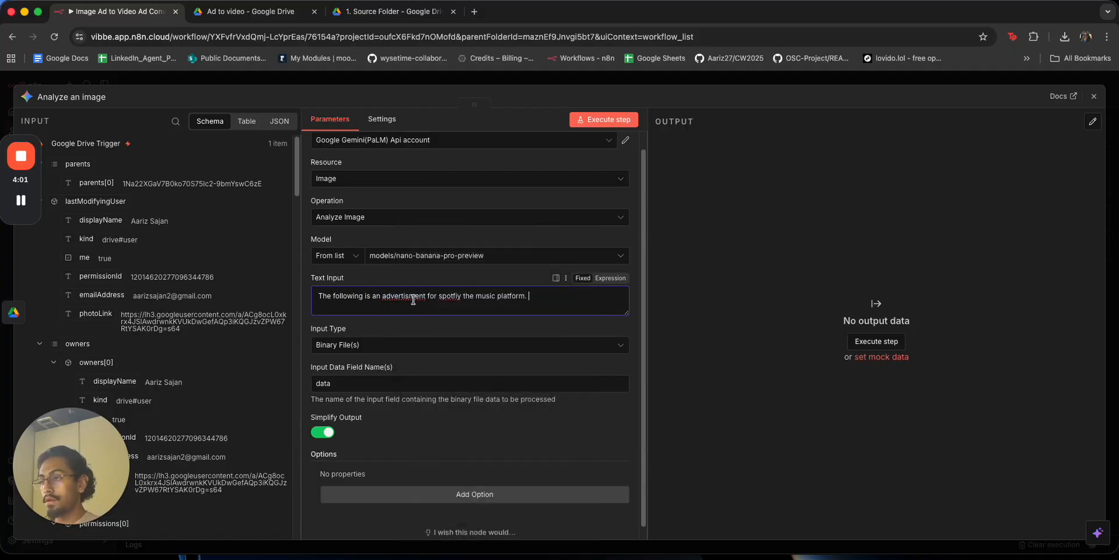
pyautogui.doubleClick(414, 299)
pyautogui.write('ad')
pyautogui.doubleClick(418, 297)
pyautogui.write('Spotify')
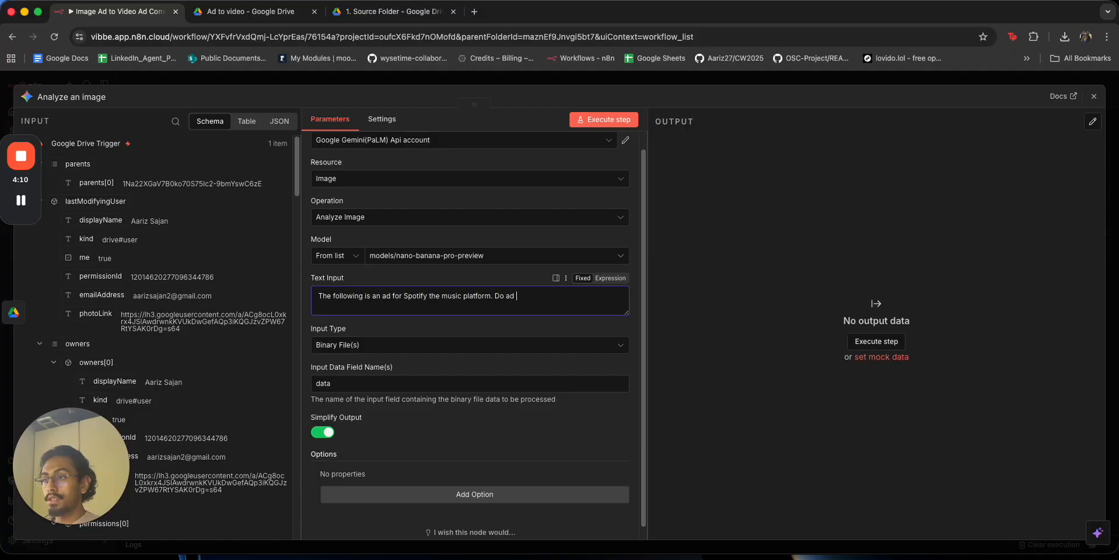
# Ask for deep analysis of the ad, remade as an 8-second animated video, keeping message and pricing.
pyautogui.write('eep analysis as if you were to')
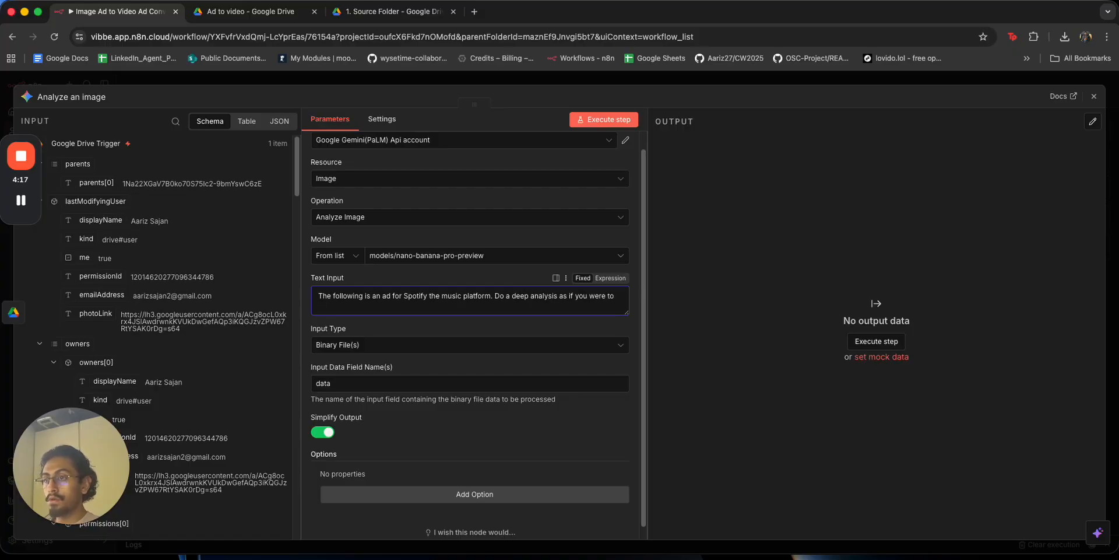
pyautogui.write('s image, but')
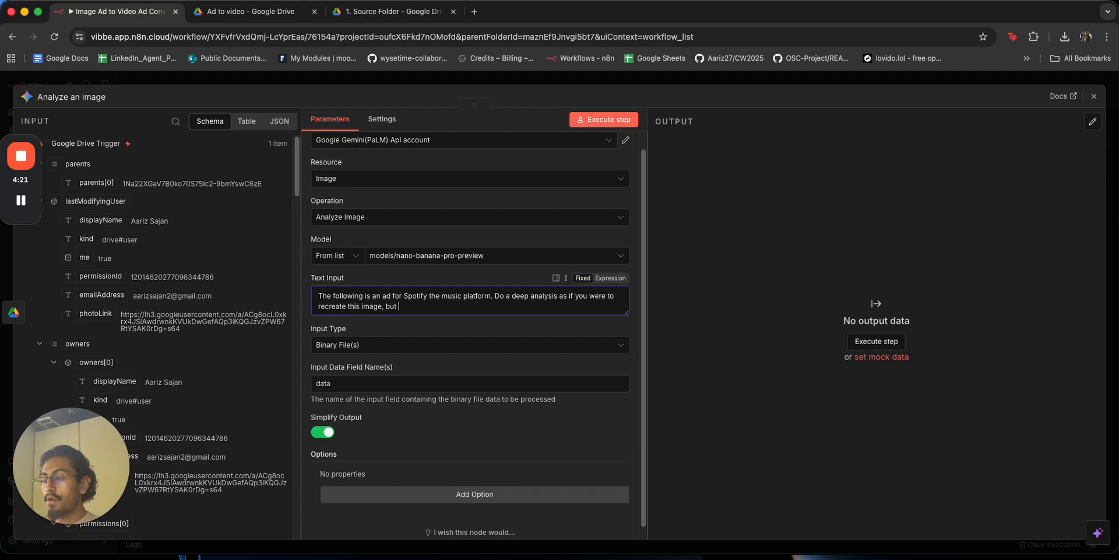
pyautogui.write(' i an animated style where')
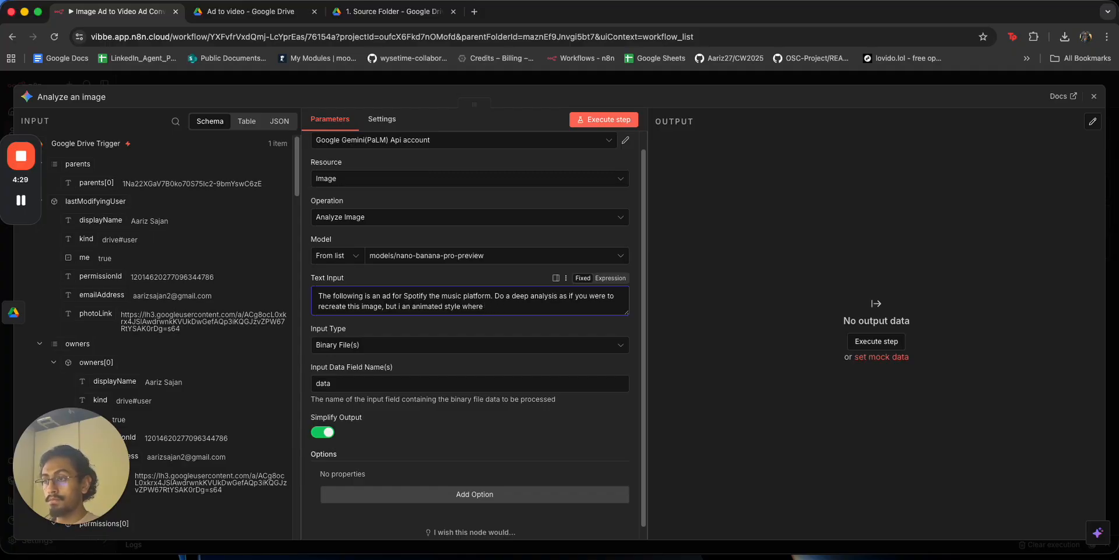
pyautogui.write('ge becomes ')
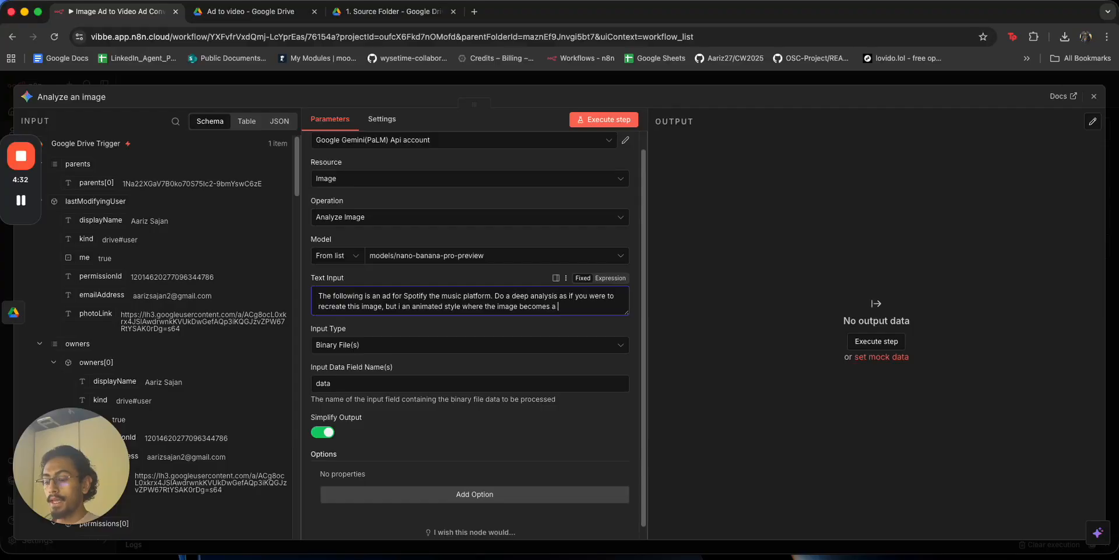
pyautogui.write('a 8 second video, stil as')
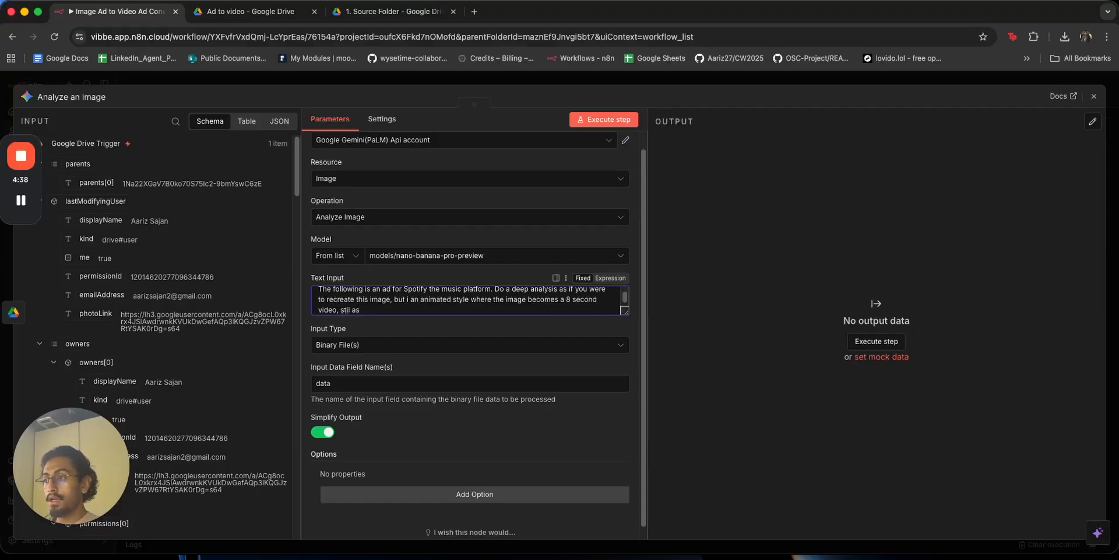
pyautogui.press('BackSpace')
pyautogui.press('BackSpace')
pyautogui.press('BackSpace')
pyautogui.press('BackSpace')
pyautogui.write('still as an ad for spo')
pyautogui.write('poti')
pyautogui.press('BackSpace')
pyautogui.press('BackSpace')
pyautogui.press('BackSpace')
pyautogui.press('BackSpace')
pyautogui.press('BackSpace')
pyautogui.write('Spotof')
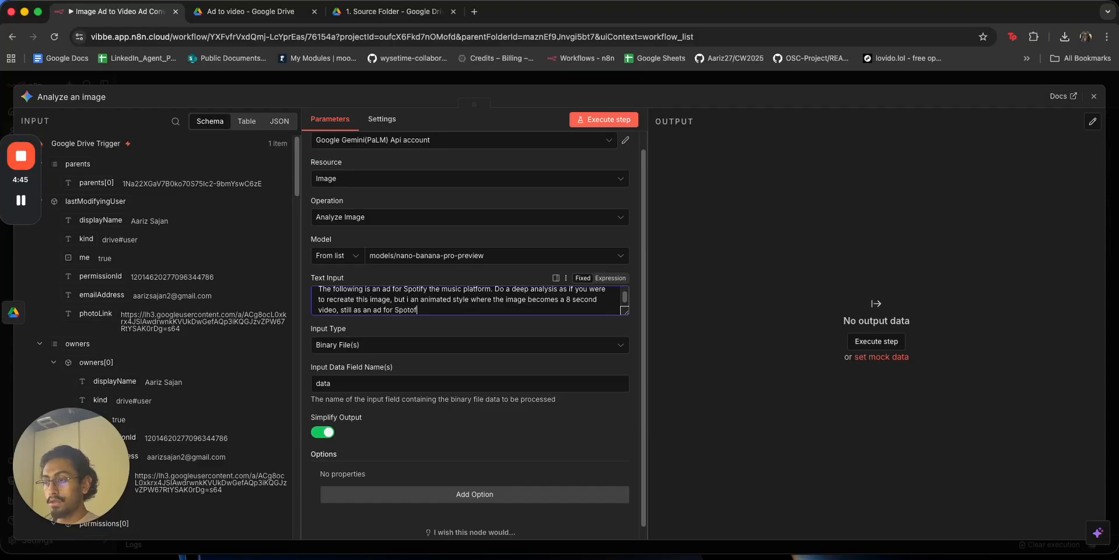
pyautogui.write('y. Main')
pyautogui.write('tain th m')
pyautogui.write('e message by teh')
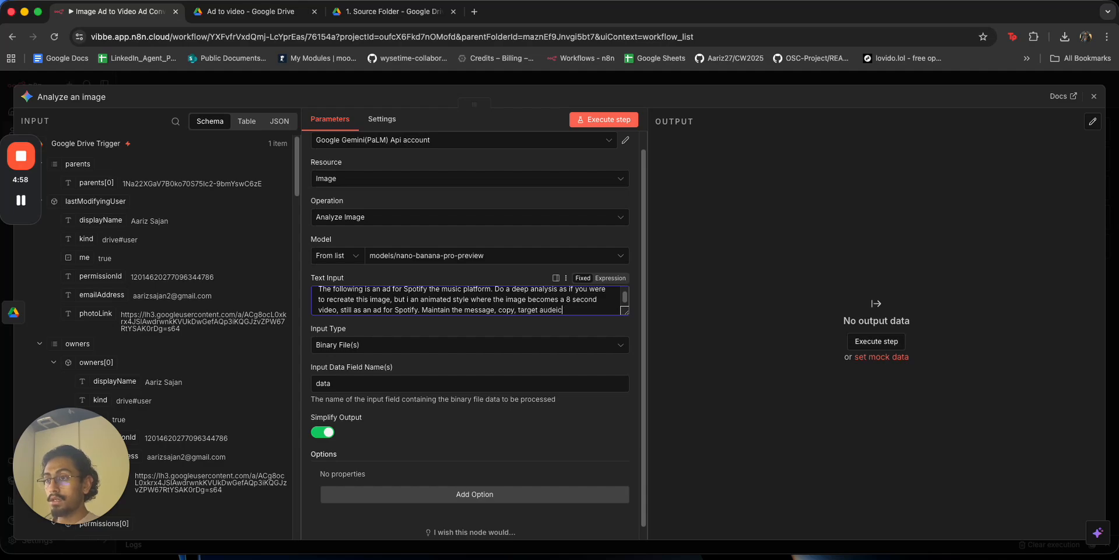
pyautogui.write('nce and the ')
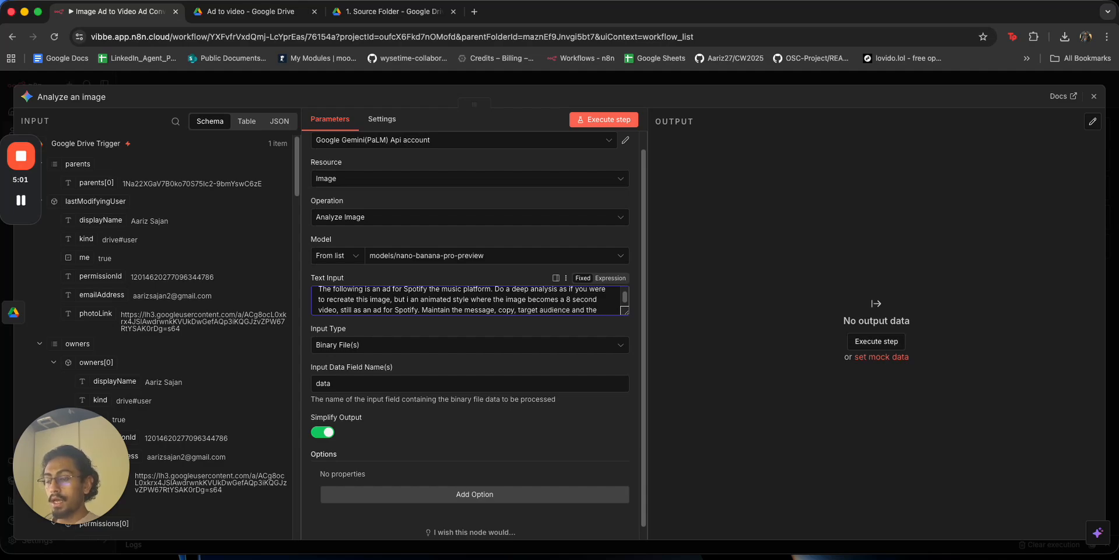
pyautogui.press('BackSpace')
pyautogui.press('BackSpace')
pyautogui.press('BackSpace')
pyautogui.press('BackSpace')
pyautogui.write('any')
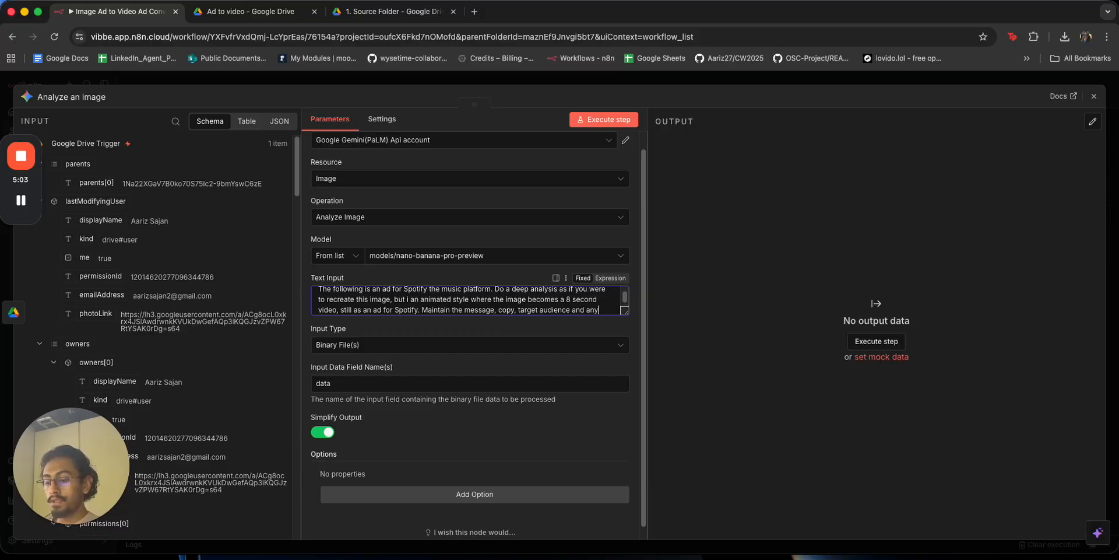
pyautogui.write(' pricing if you se')
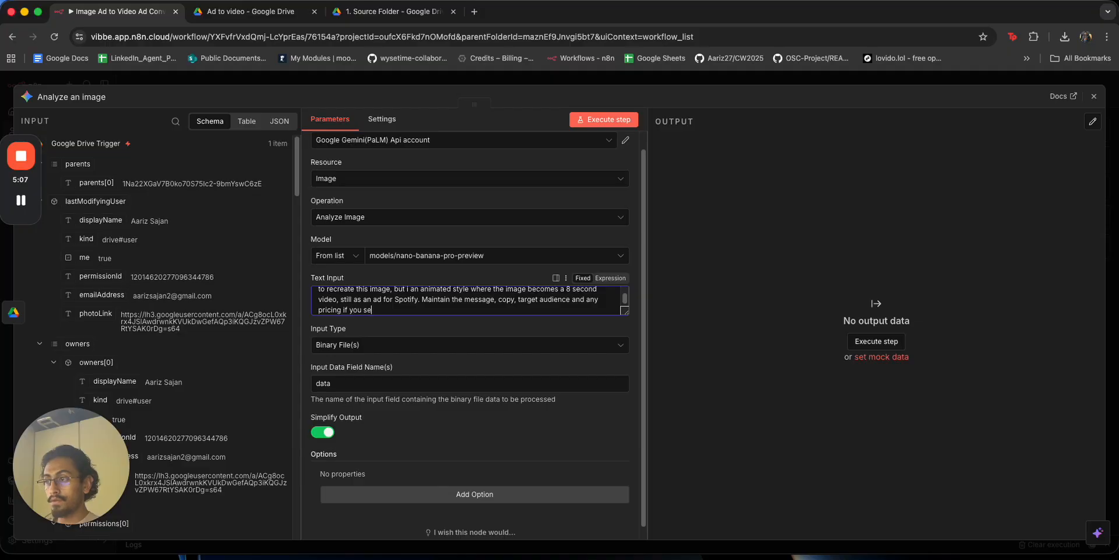
pyautogui.hotkey('alt', 'BackSpace')
pyautogui.hotkey('alt', 'BackSpace')
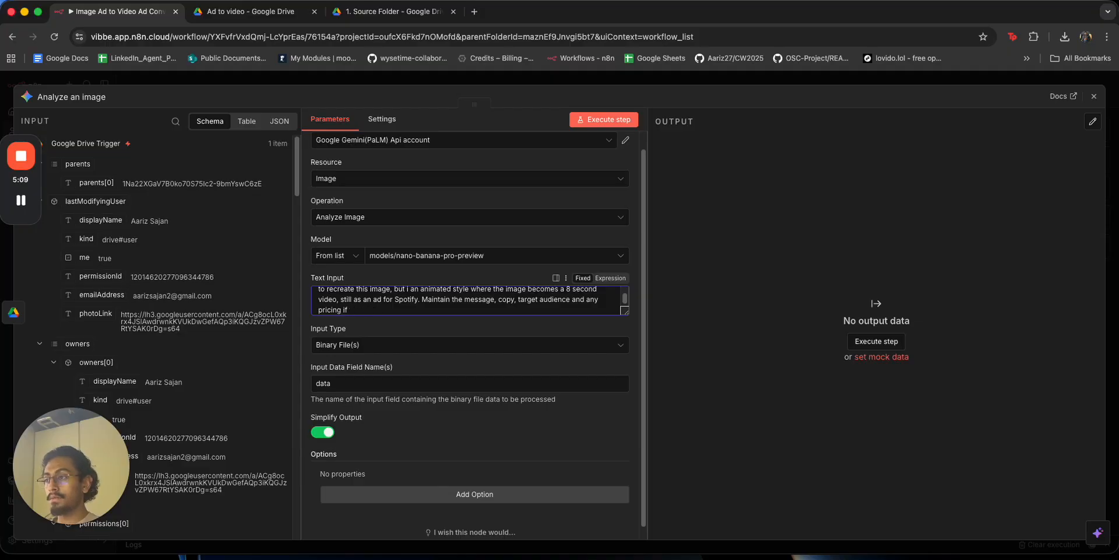
pyautogui.write('. The idea is to anima')
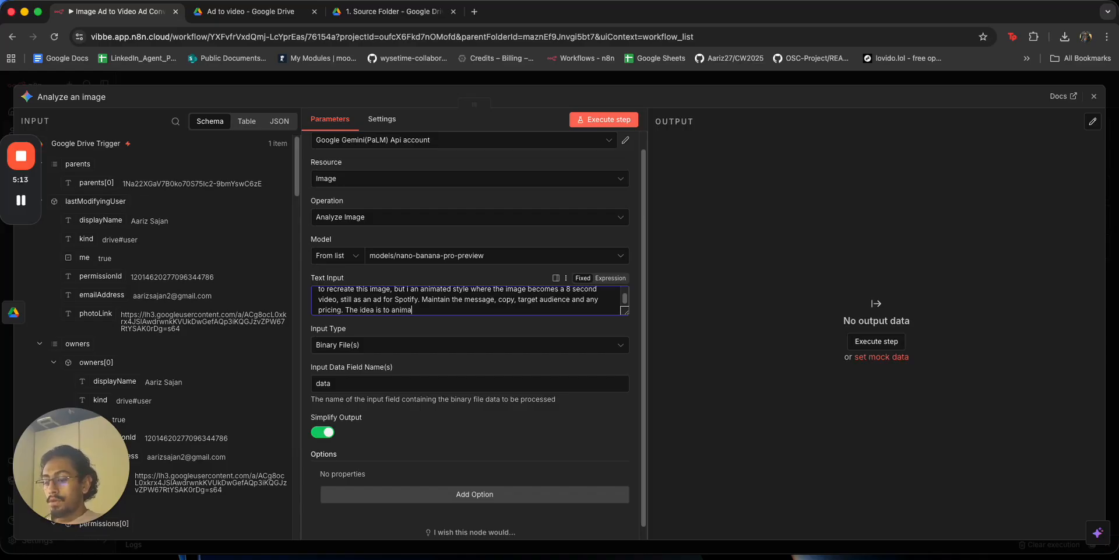
pyautogui.write('te t')
pyautogui.hotkey('alt', 'BackSpace')
pyautogui.hotkey('alt', 'BackSpace')
pyautogui.hotkey('alt', 'BackSpace')
pyautogui.hotkey('alt', 'BackSpace')
pyautogui.hotkey('alt', 'BackSpace')
pyautogui.hotkey('alt', 'BackSpace')
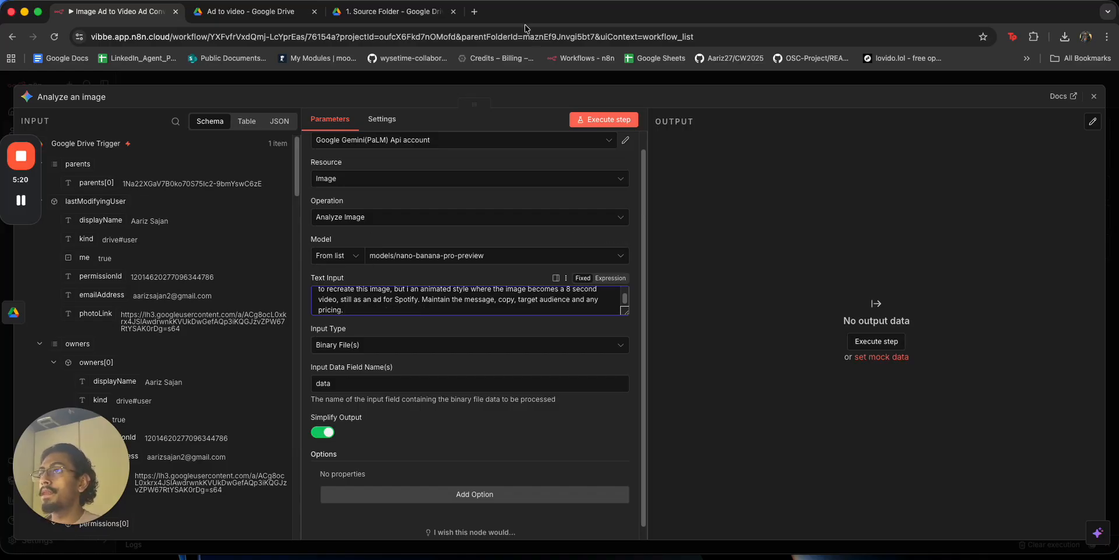
# Insert a Google Drive 'Download file' node between the trigger and Analyze an image.
pyautogui.click(540, 80)
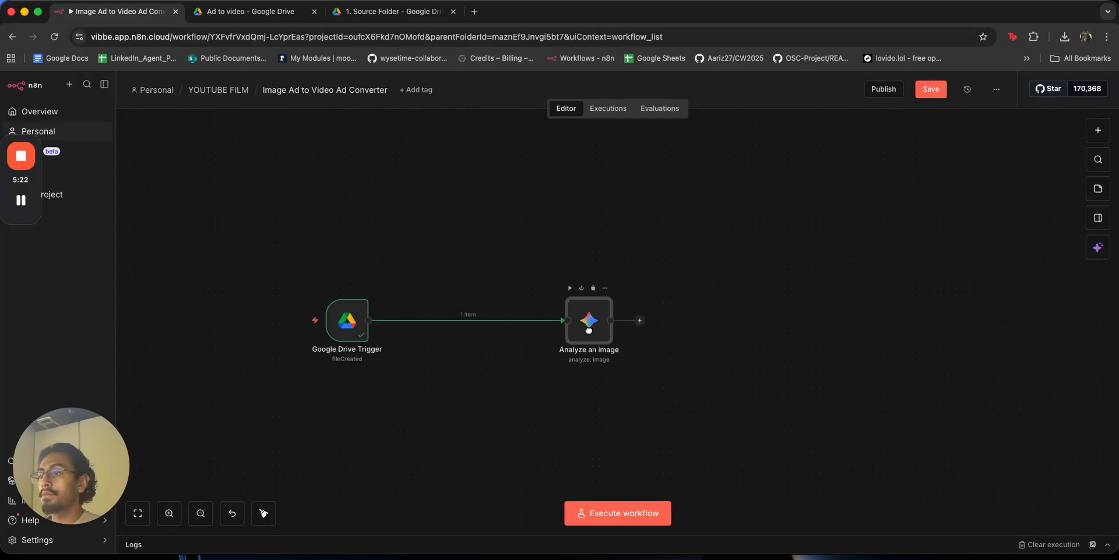
pyautogui.click(461, 320)
pyautogui.write('down')
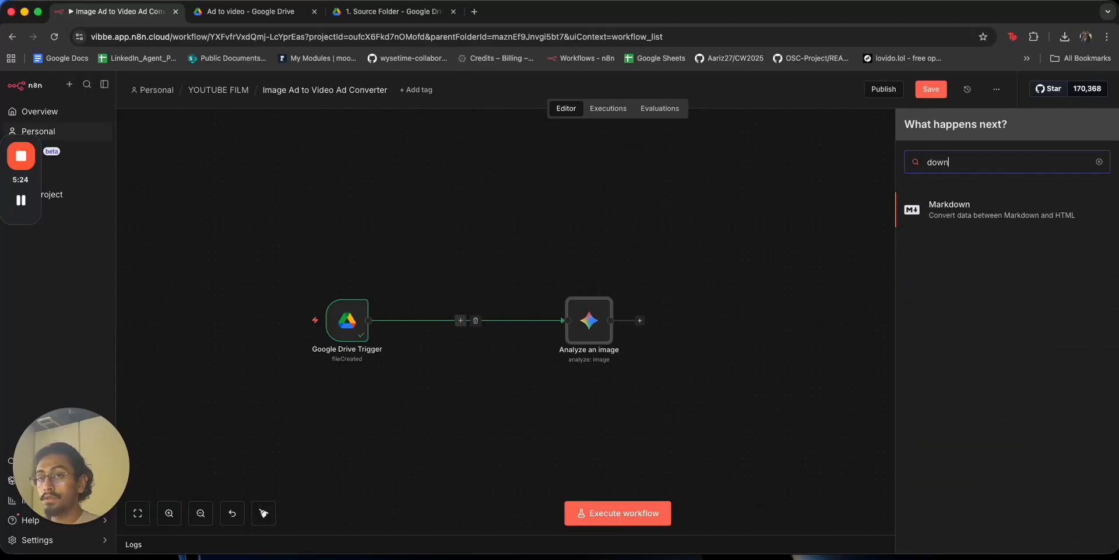
pyautogui.press('BackSpace')
pyautogui.press('BackSpace')
pyautogui.press('BackSpace')
pyautogui.press('BackSpace')
pyautogui.write('drive')
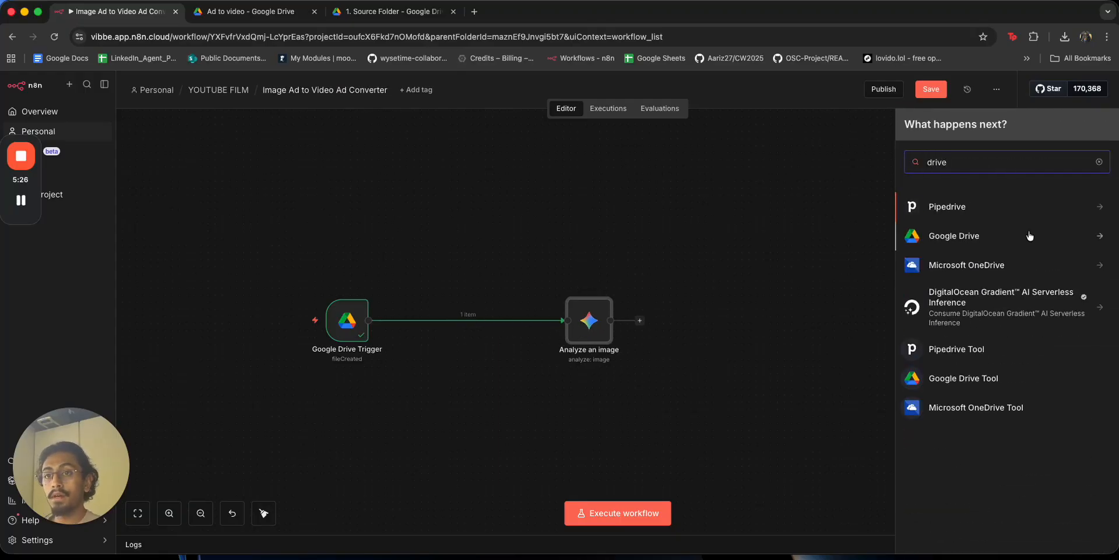
pyautogui.click(1016, 237)
pyautogui.scroll(-3, 975, 350)
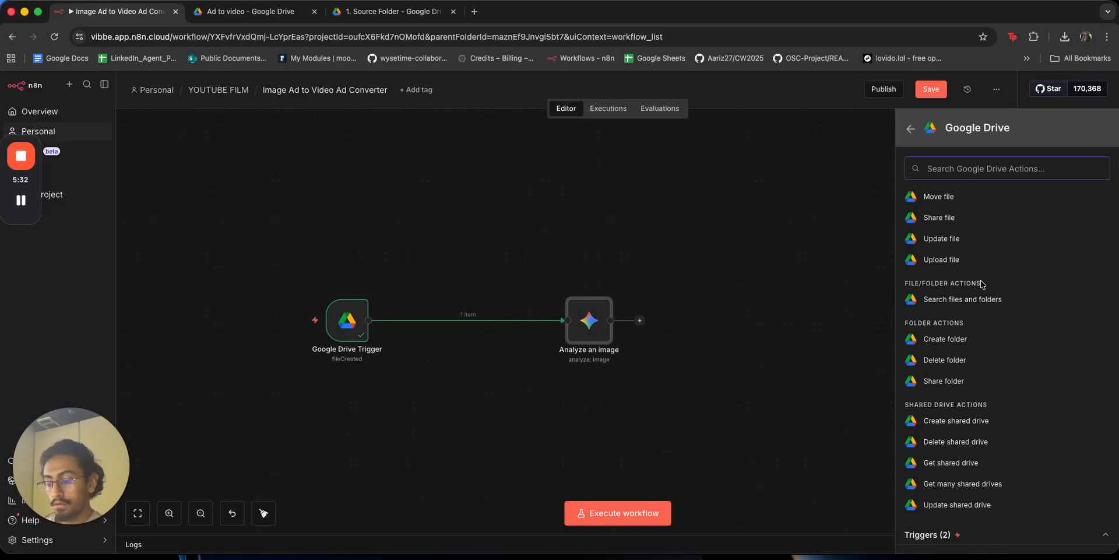
pyautogui.write('dow')
pyautogui.click(990, 230)
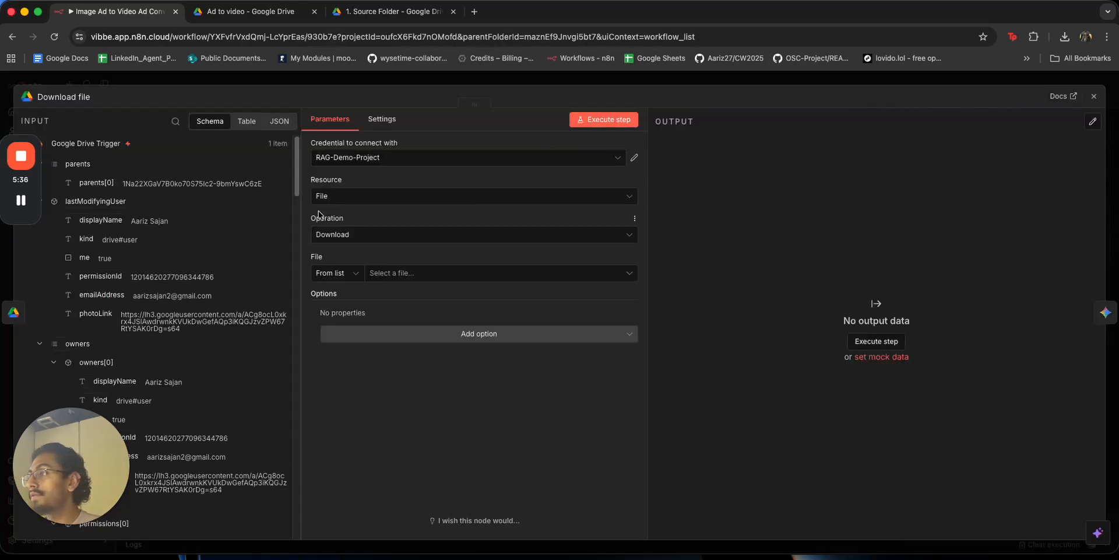
# Set the Download file's File to By ID, checking the trigger's output for the file ID.
pyautogui.click(336, 273)
pyautogui.click(336, 343)
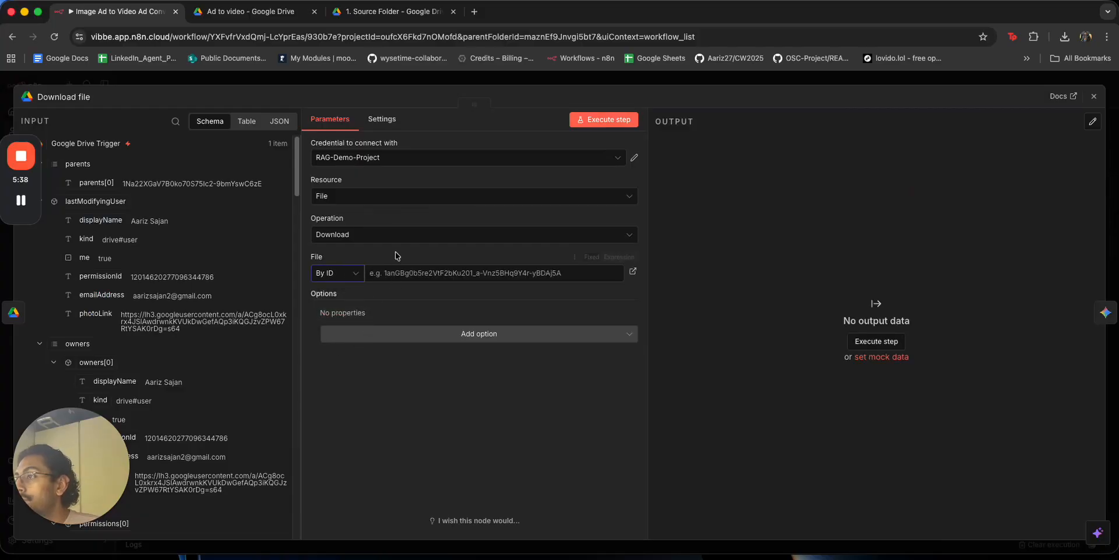
pyautogui.scroll(-1, 141, 262)
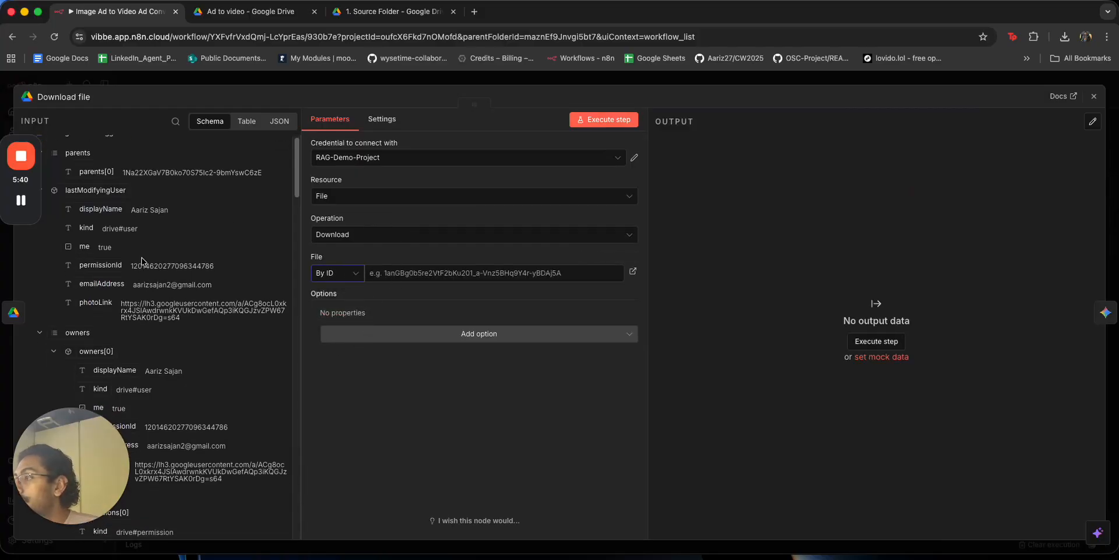
pyautogui.scroll(-5, 142, 261)
pyautogui.scroll(-6, 142, 261)
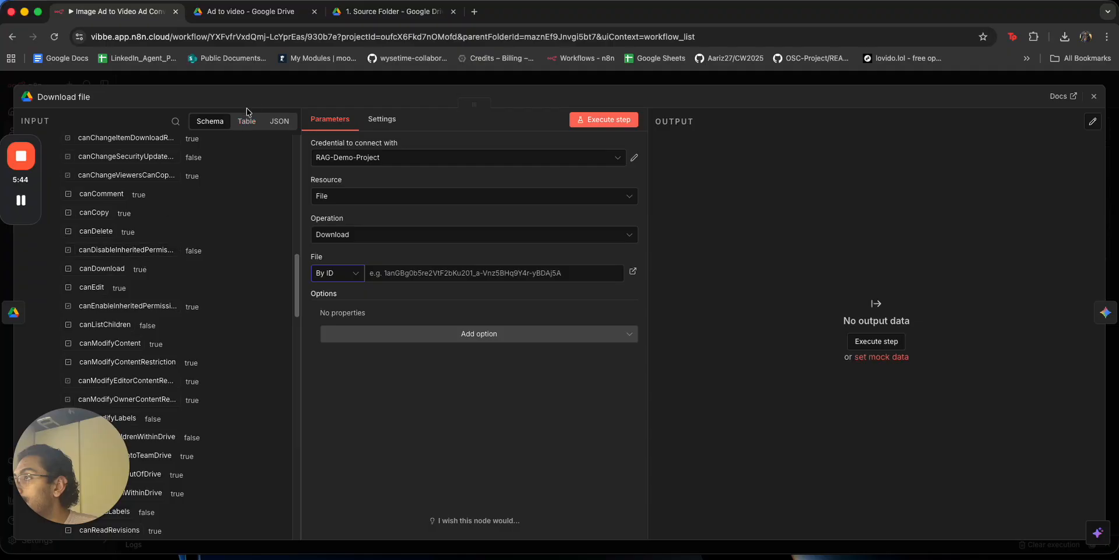
pyautogui.click(305, 77)
pyautogui.doubleClick(342, 310)
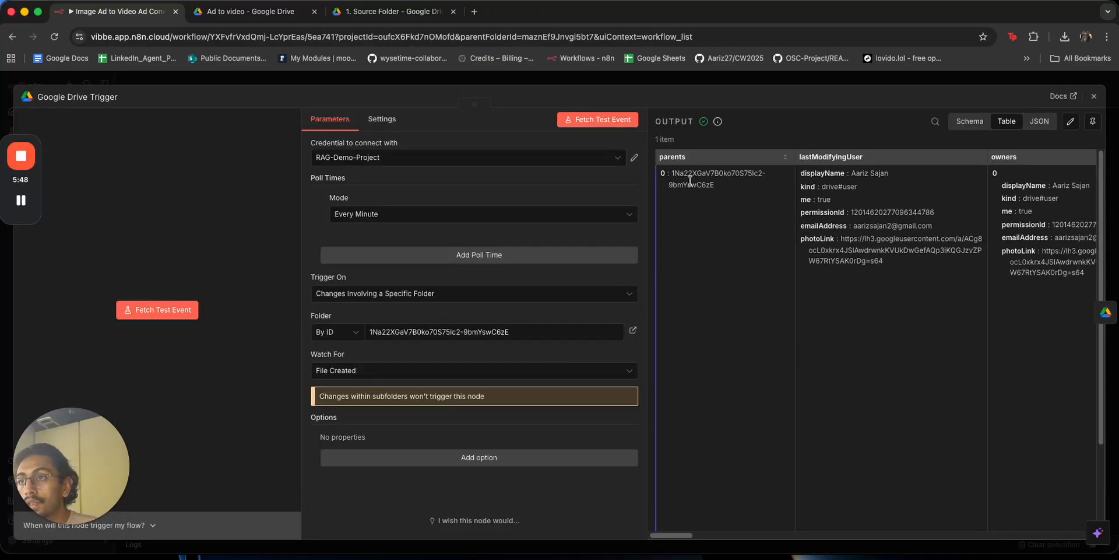
pyautogui.hscroll(8, 816, 169)
pyautogui.press('Escape')
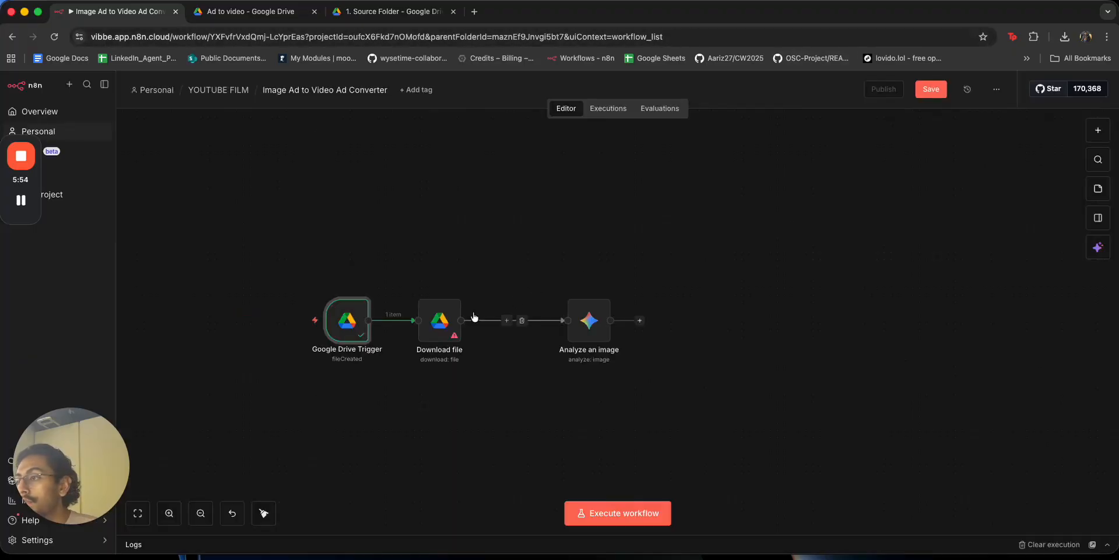
# Execute the Download file step and preview the downloaded Spotify ad image.
pyautogui.doubleClick(441, 323)
pyautogui.scroll(-15, 185, 278)
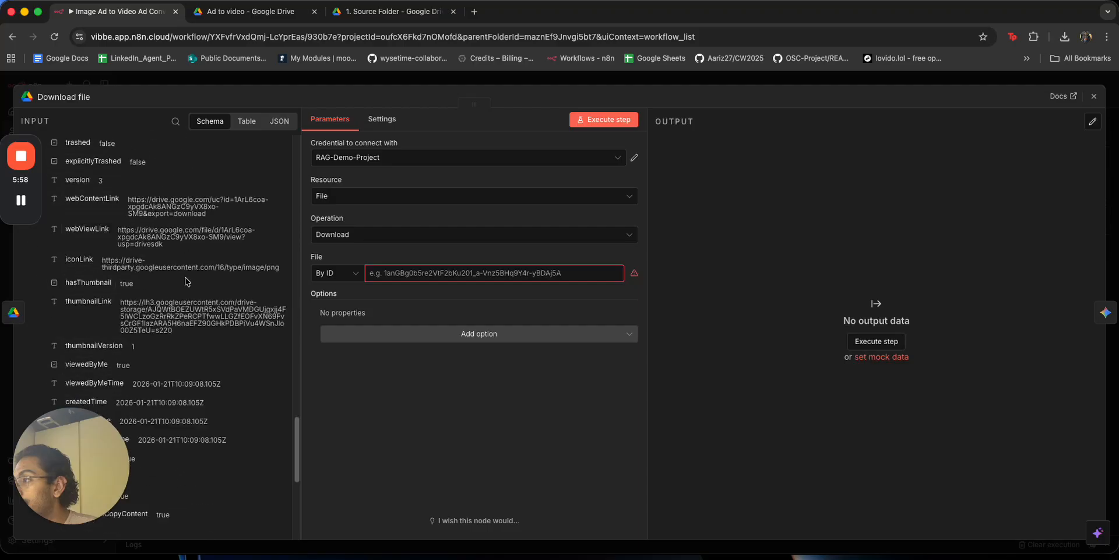
pyautogui.scroll(-3, 185, 277)
pyautogui.scroll(3, 185, 277)
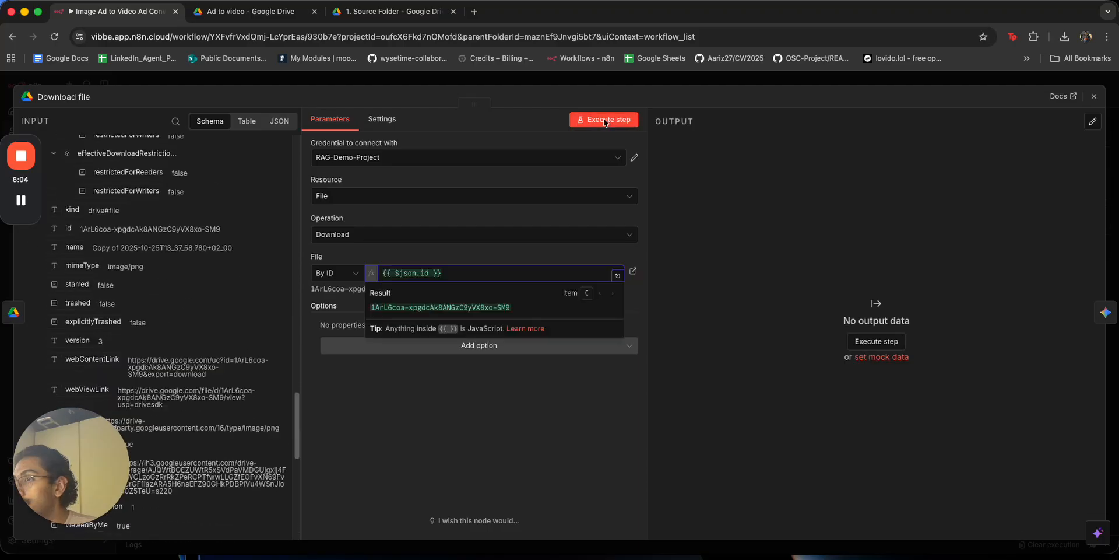
pyautogui.click(608, 120)
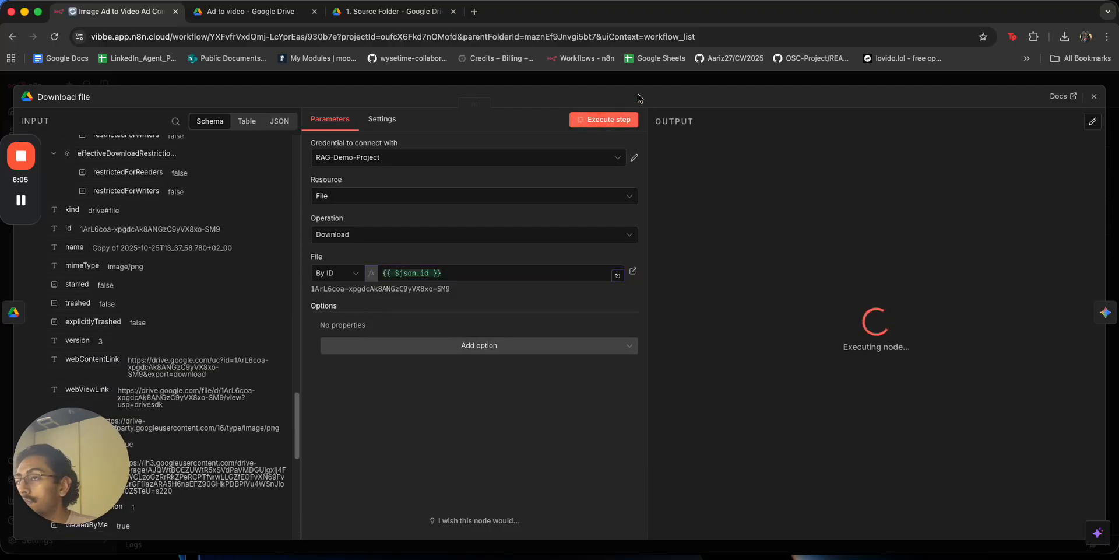
pyautogui.click(714, 278)
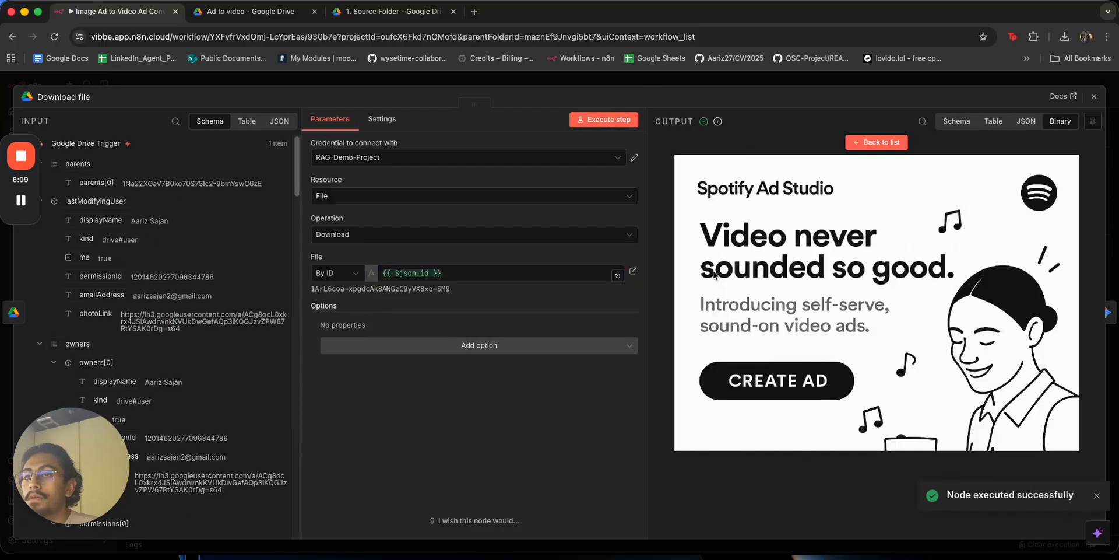
pyautogui.click(838, 75)
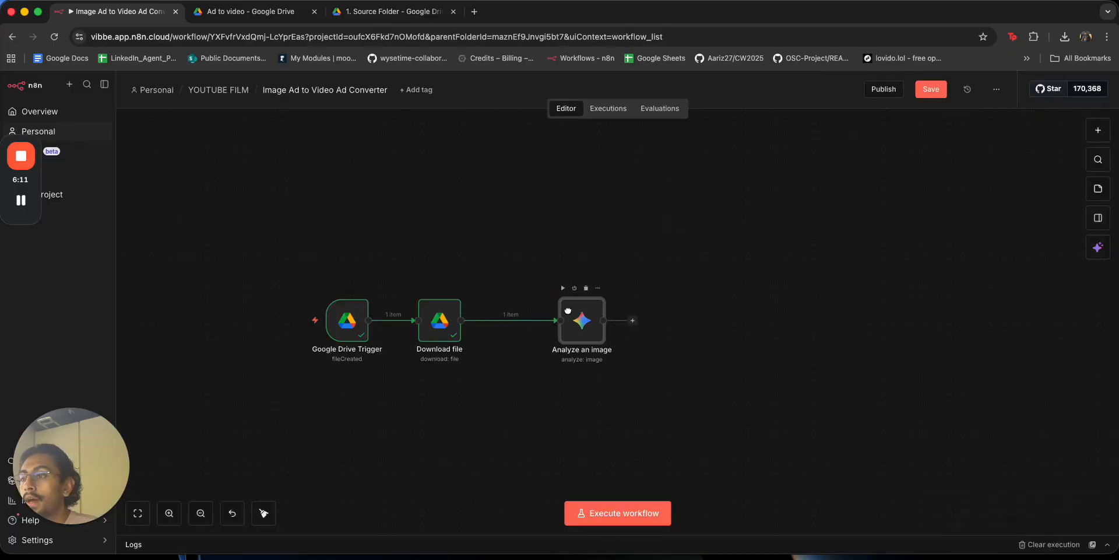
# Run the whole workflow from the Google Drive trigger.
pyautogui.moveTo(321, 255); pyautogui.dragTo(470, 373)
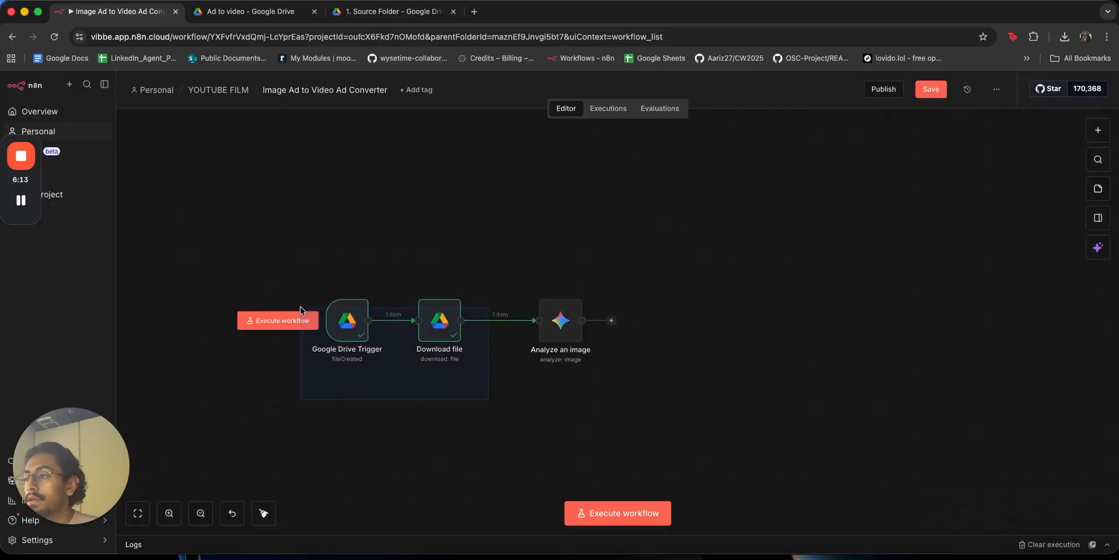
pyautogui.click(277, 320)
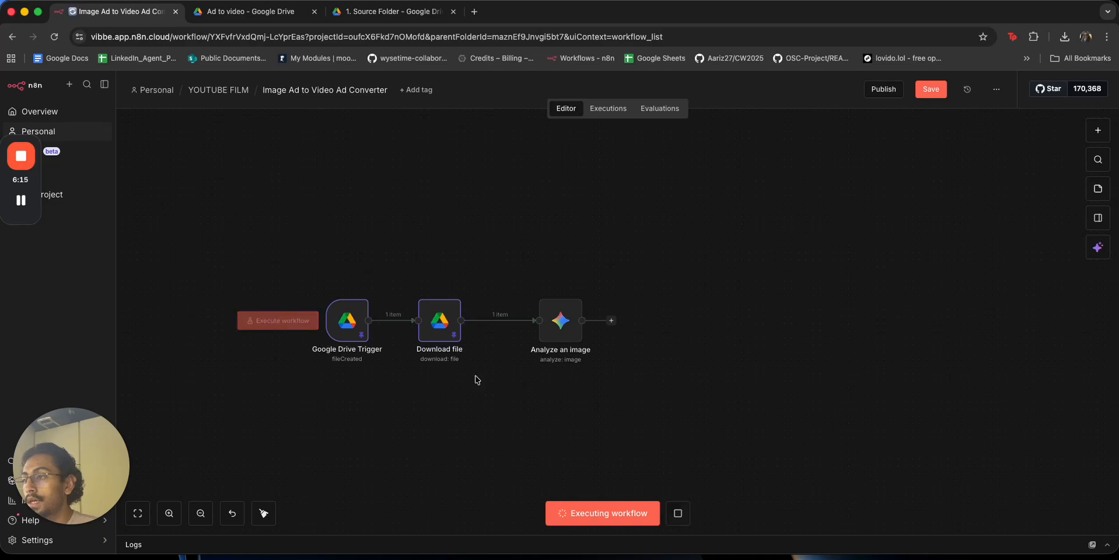
pyautogui.doubleClick(561, 320)
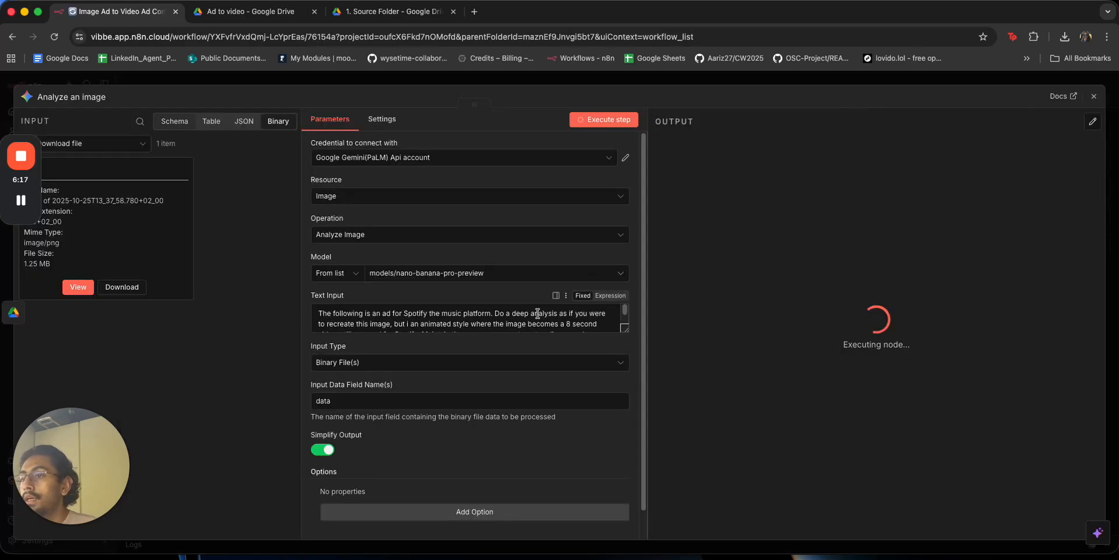
pyautogui.scroll(-1, 442, 316)
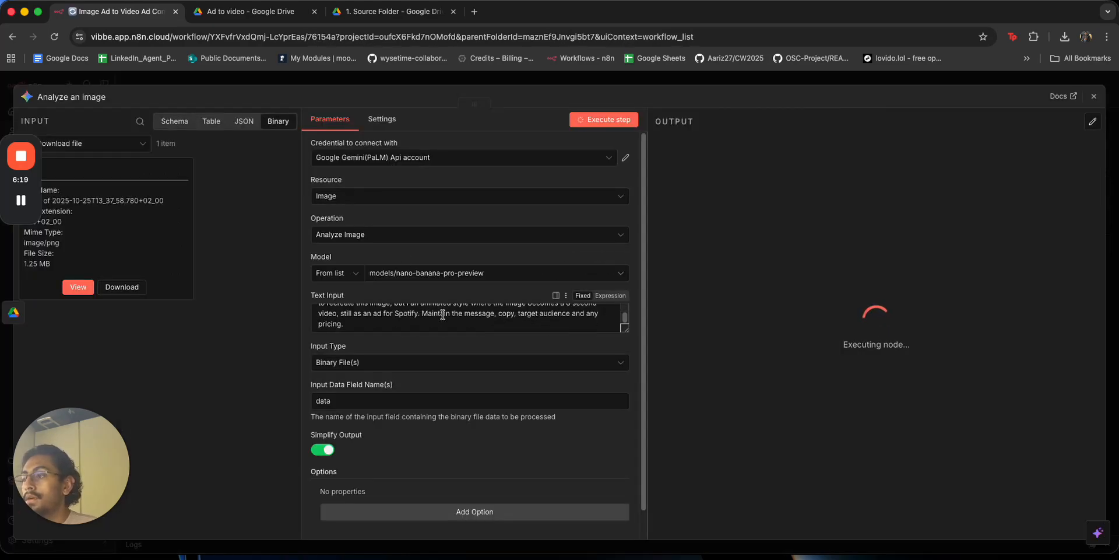
pyautogui.scroll(1, 442, 315)
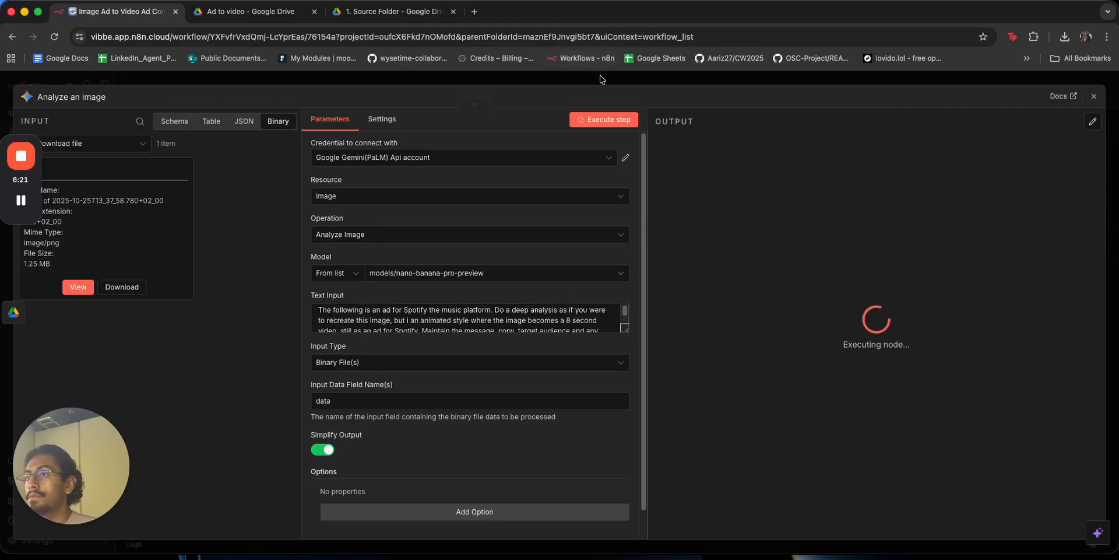
pyautogui.click(602, 79)
pyautogui.scroll(-3, 631, 427)
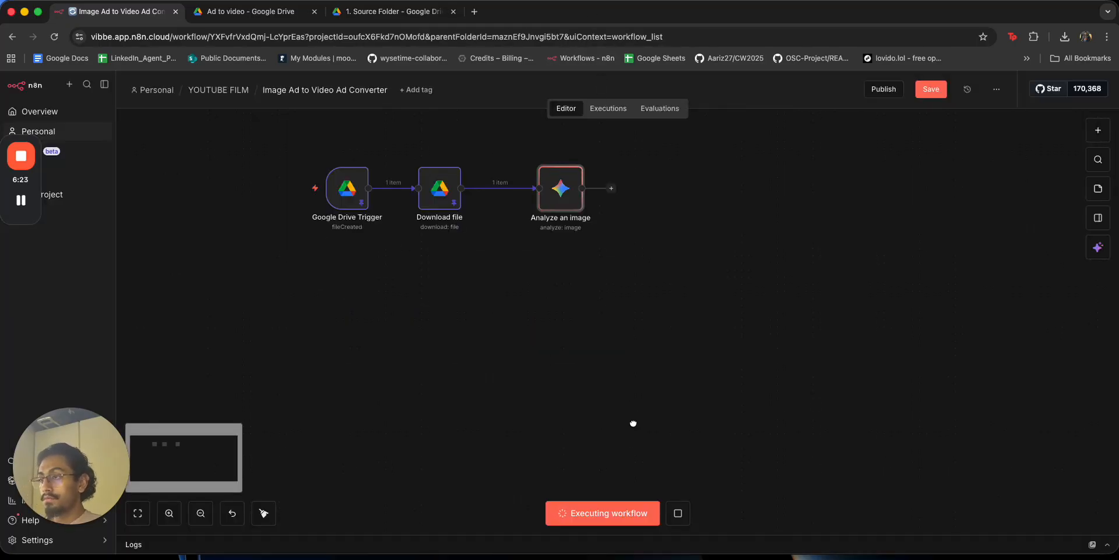
pyautogui.hscroll(2, 600, 426)
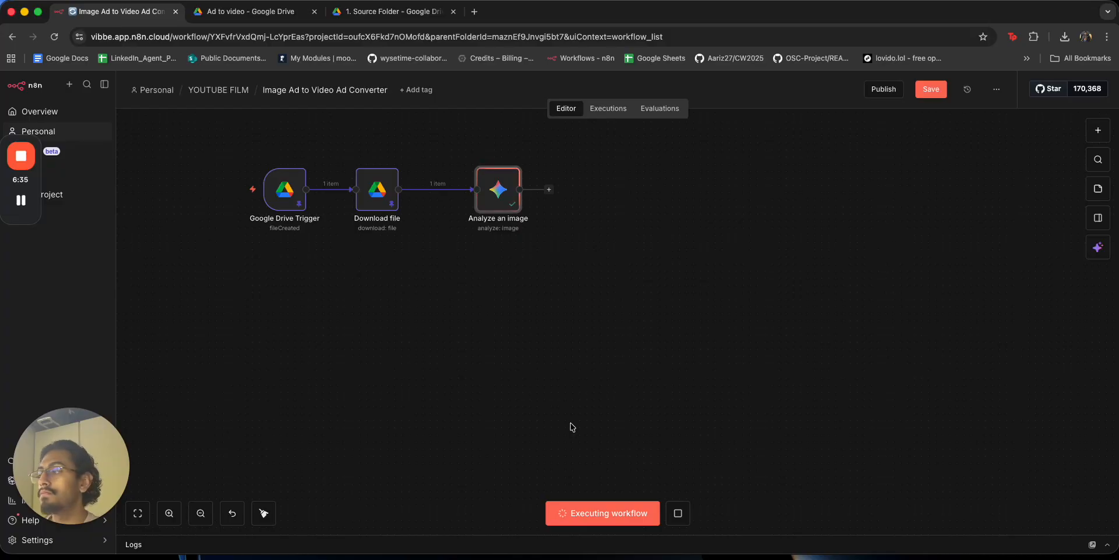
# Inspect the Analyze an image output: one item of image/jpeg inline data ending with STOP.
pyautogui.doubleClick(499, 199)
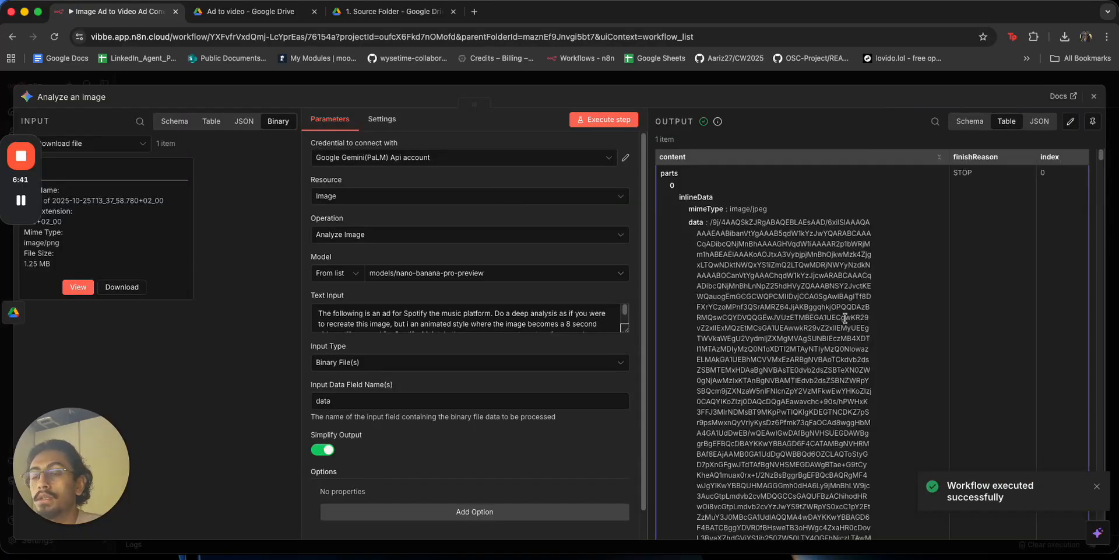
pyautogui.scroll(-5, 797, 323)
pyautogui.scroll(-15, 798, 323)
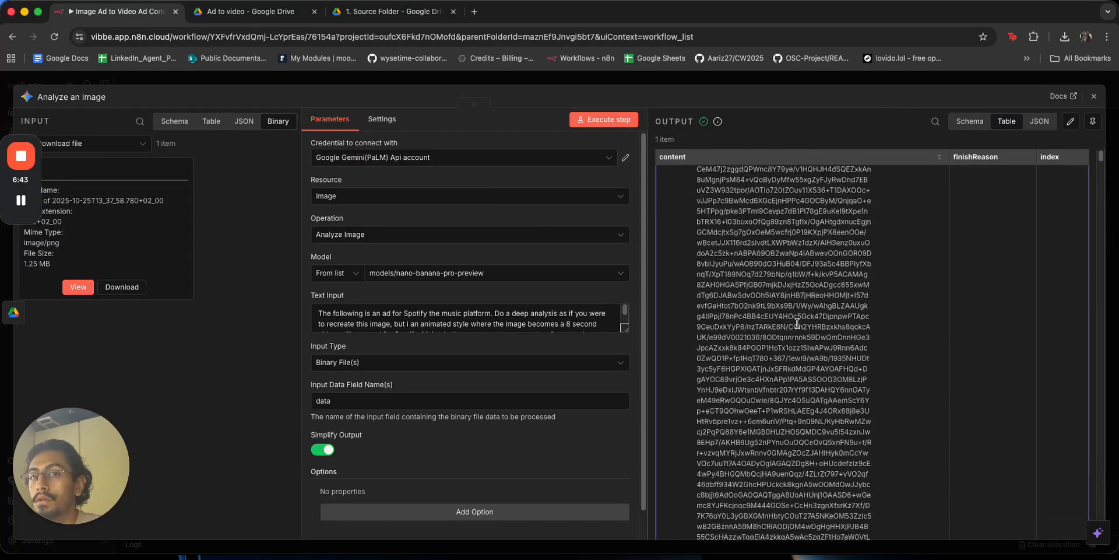
pyautogui.moveTo(1102, 157); pyautogui.dragTo(1080, 153)
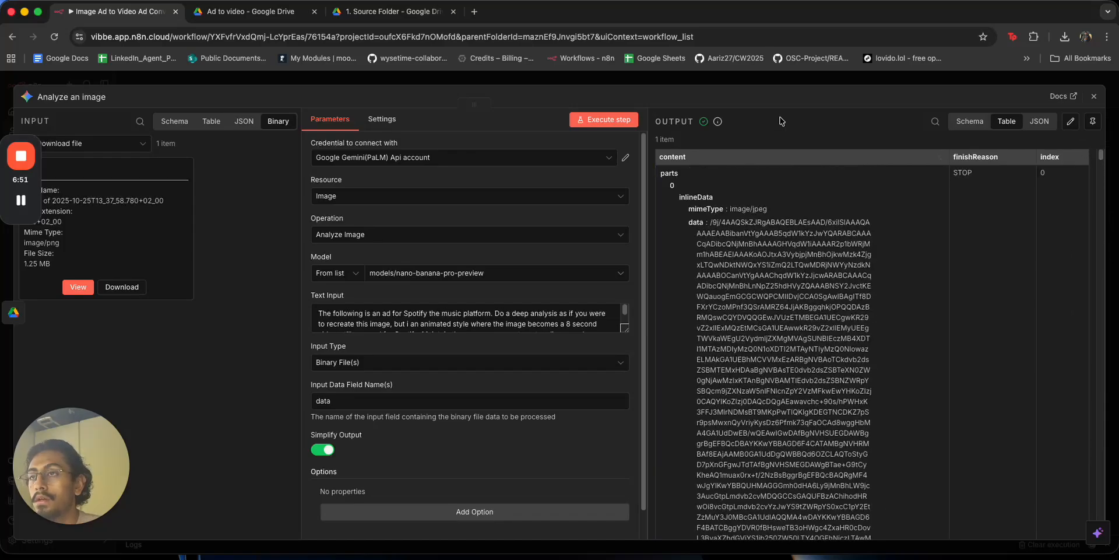
pyautogui.scroll(-5, 740, 342)
pyautogui.scroll(-3, 741, 342)
pyautogui.scroll(-5, 740, 343)
pyautogui.scroll(-5, 741, 344)
# Change the Analyze an image model to models/gemini-3-pro-preview.
pyautogui.scroll(-5, 828, 329)
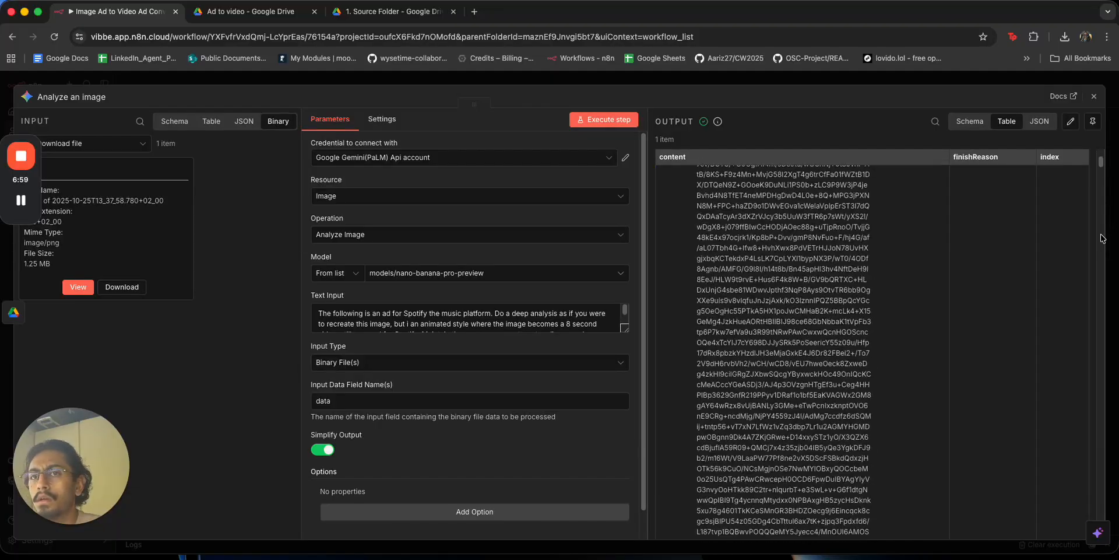
pyautogui.moveTo(1101, 163)
pyautogui.mouseDown()
pyautogui.moveTo(1091, 515)
pyautogui.moveTo(1102, 548)
pyautogui.moveTo(1102, 230)
pyautogui.moveTo(1113, 152)
pyautogui.mouseUp()
pyautogui.press('F11')
pyautogui.press('F11')
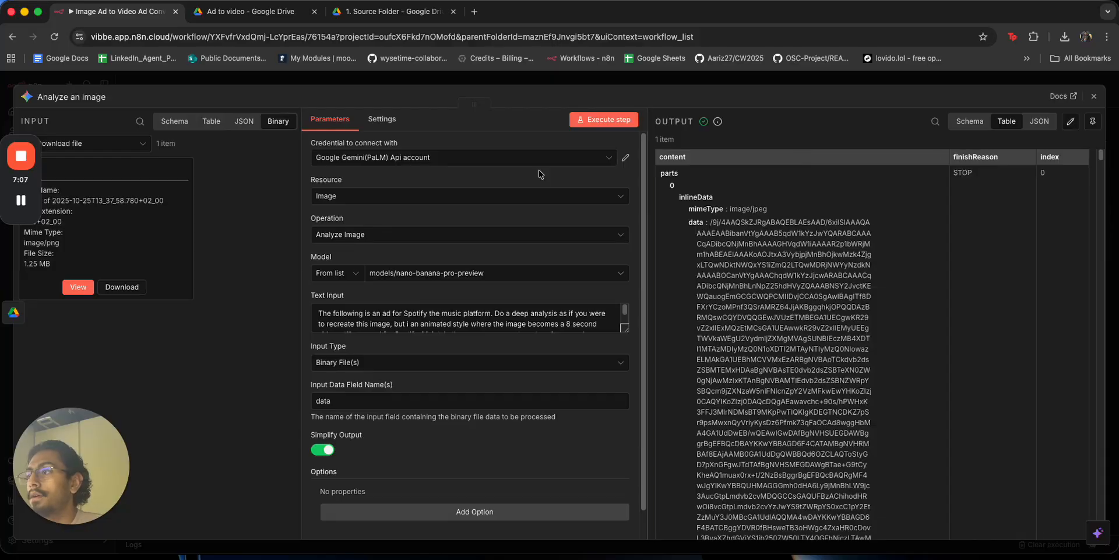
pyautogui.click(528, 277)
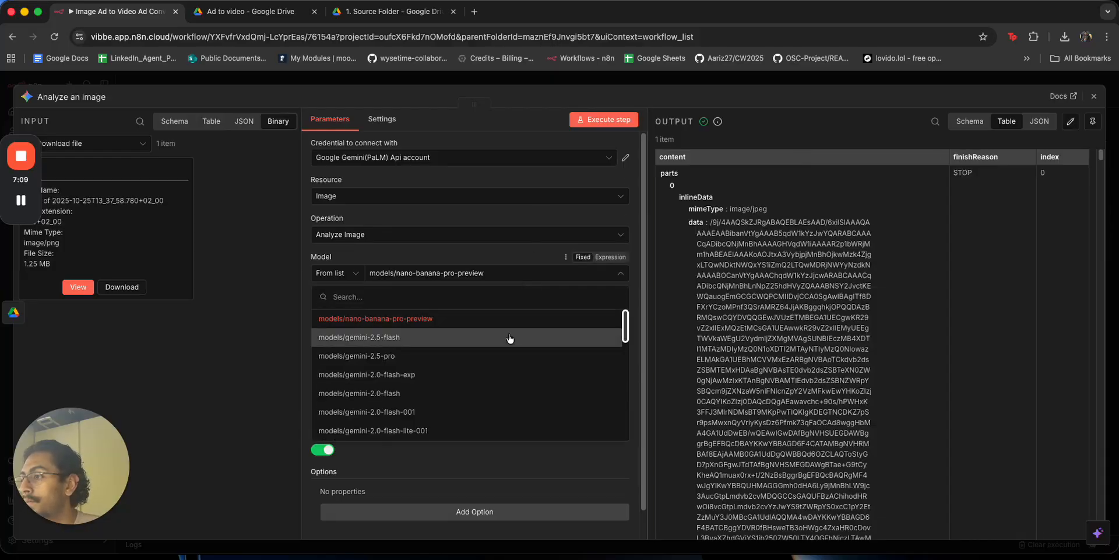
pyautogui.scroll(-5, 510, 336)
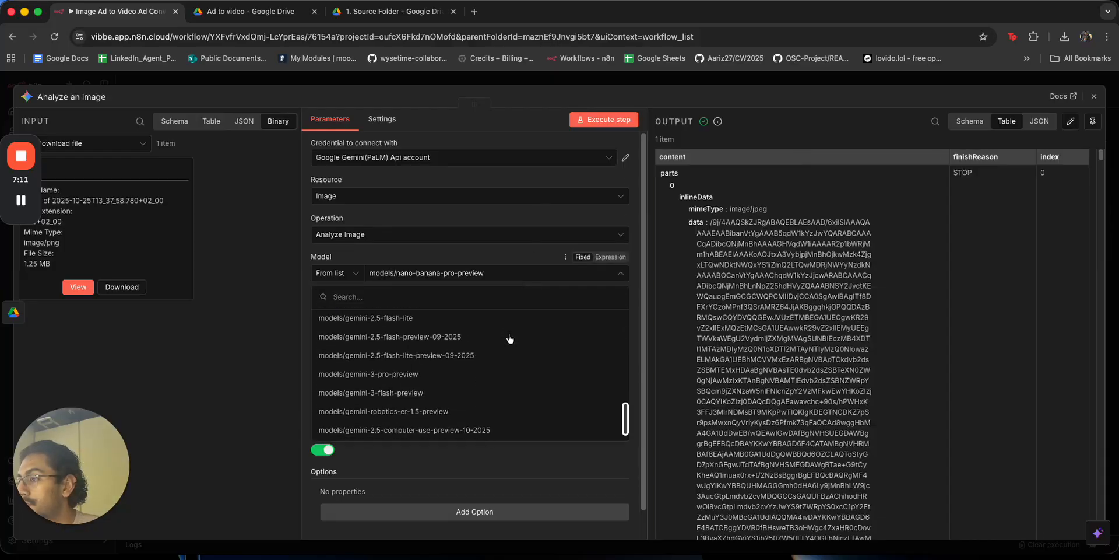
pyautogui.click(510, 338)
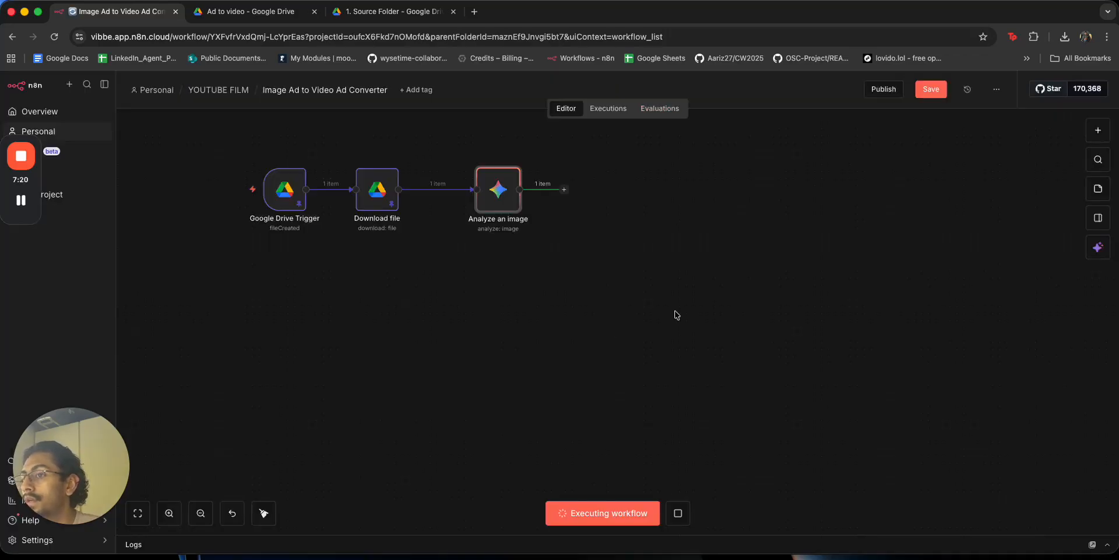
# Stop the execution, rerun the workflow from the trigger and check the Ad to video Drive folder.
pyautogui.click(677, 513)
pyautogui.doubleClick(519, 201)
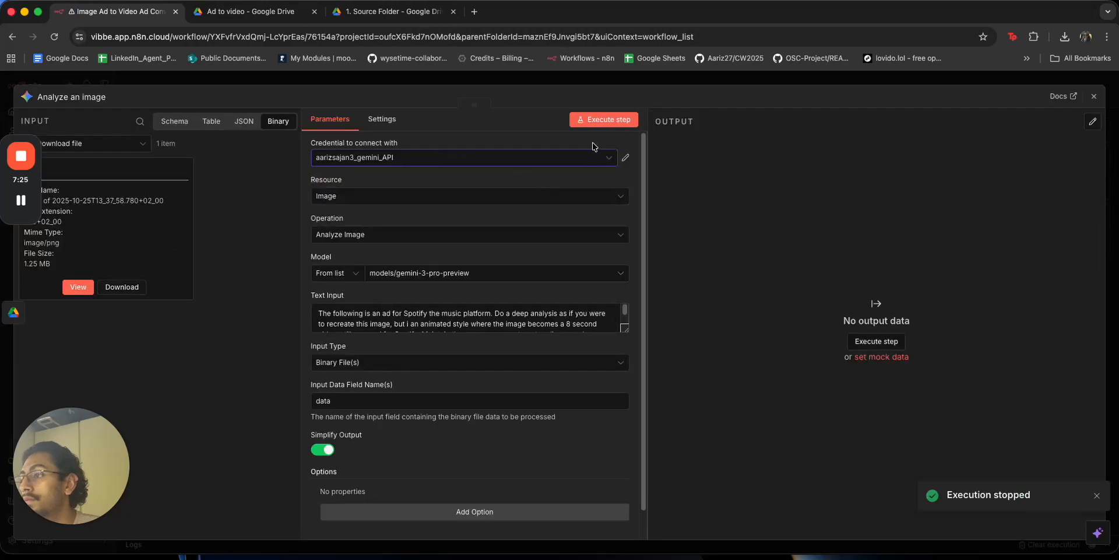
pyautogui.click(684, 82)
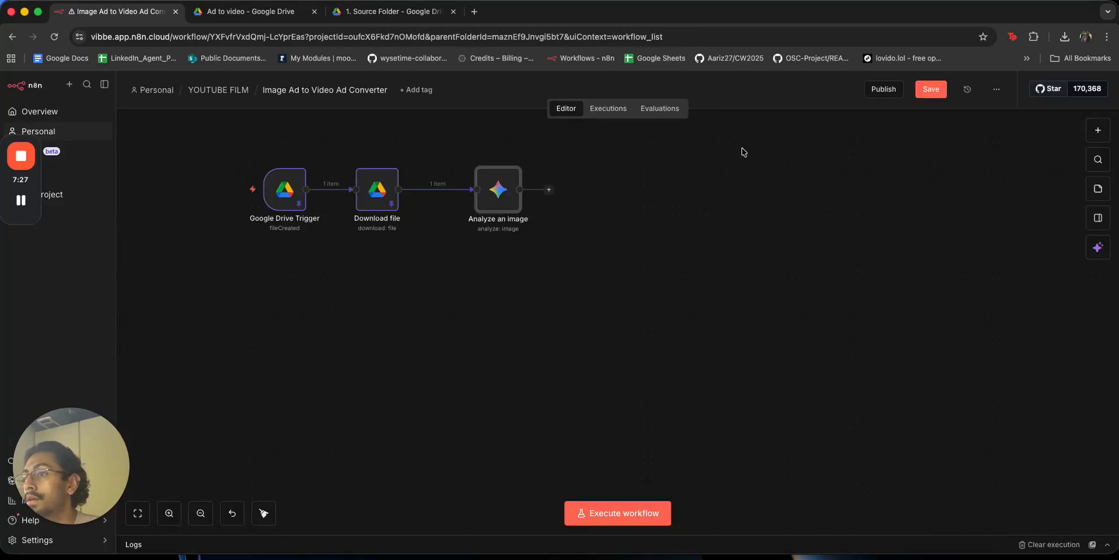
pyautogui.click(212, 189)
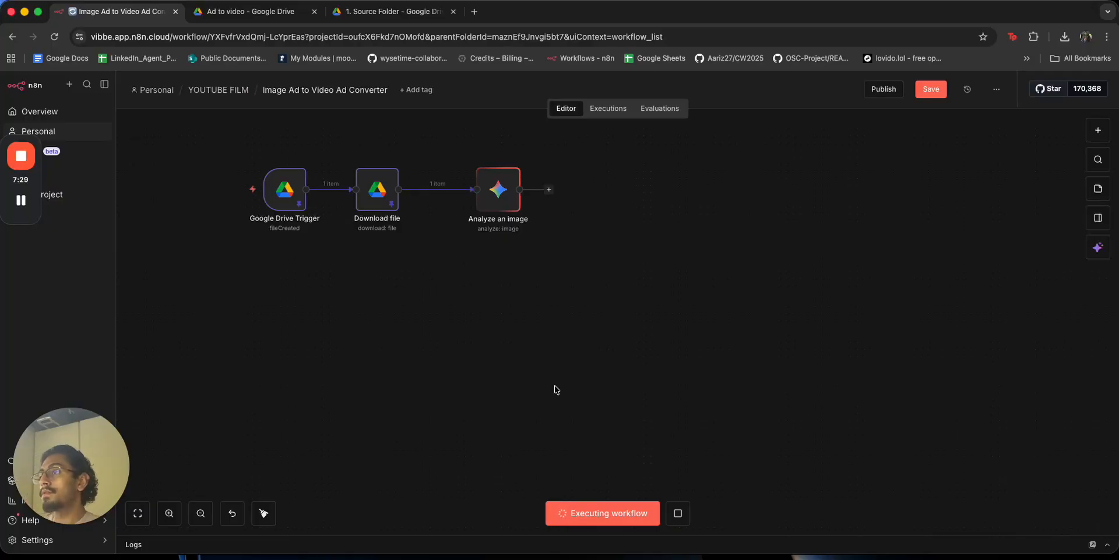
pyautogui.click(251, 11)
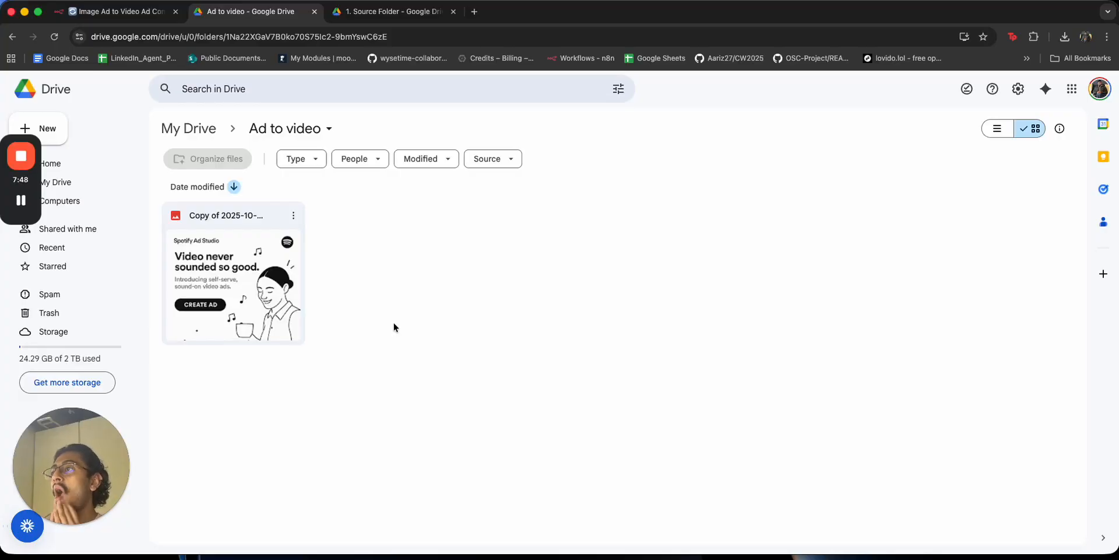
pyautogui.click(117, 11)
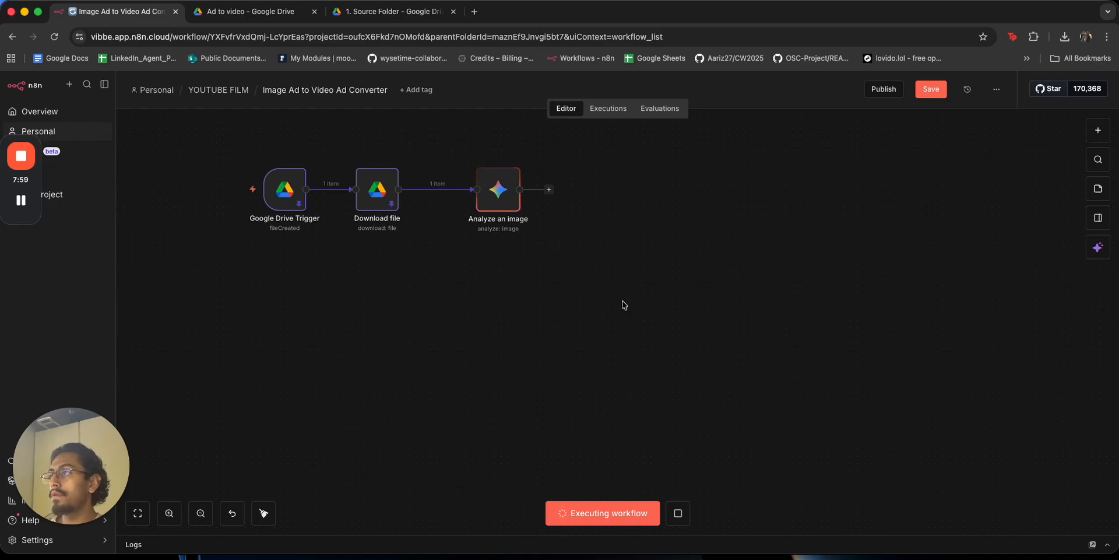
# Move Analyze an image closer to Download file and recheck the Drive folder.
pyautogui.moveTo(502, 186); pyautogui.dragTo(481, 189)
pyautogui.click(251, 11)
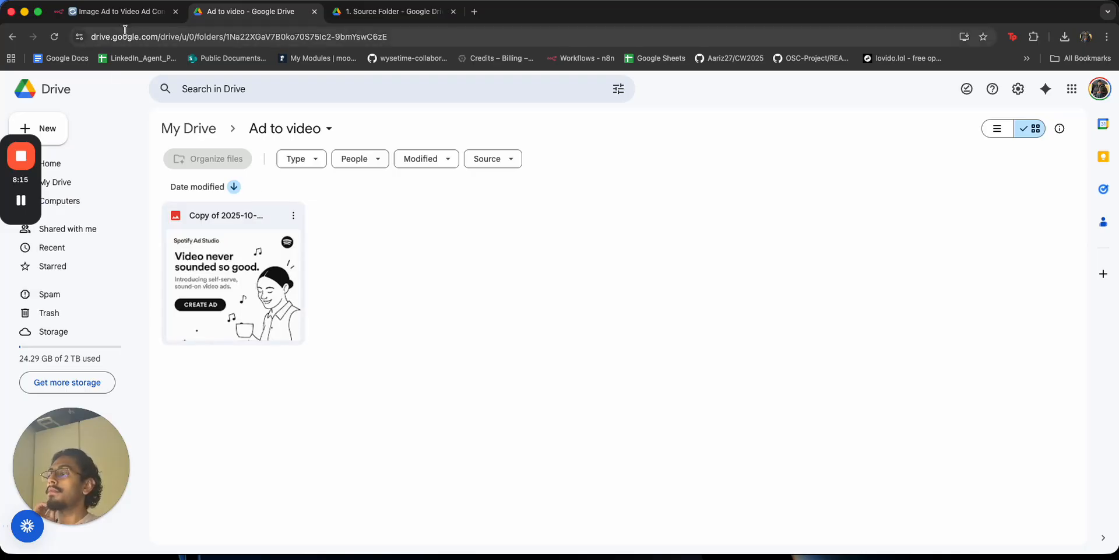
pyautogui.click(122, 11)
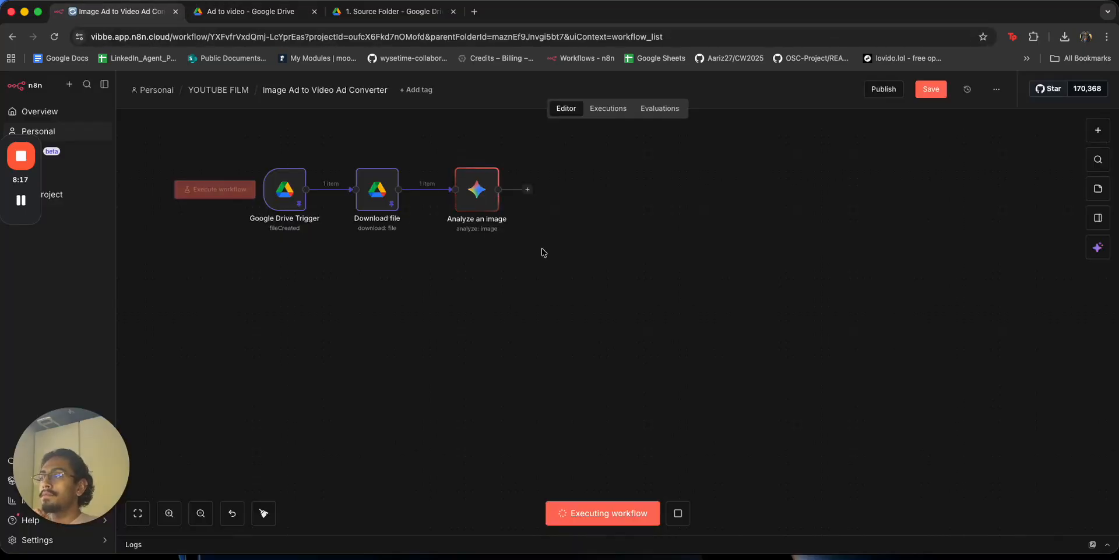
pyautogui.press('Tab')
# Add a Google Gemini 'Generate a video' node using veo-3.1-generate-preview.
pyautogui.write('gemin')
pyautogui.click(932, 207)
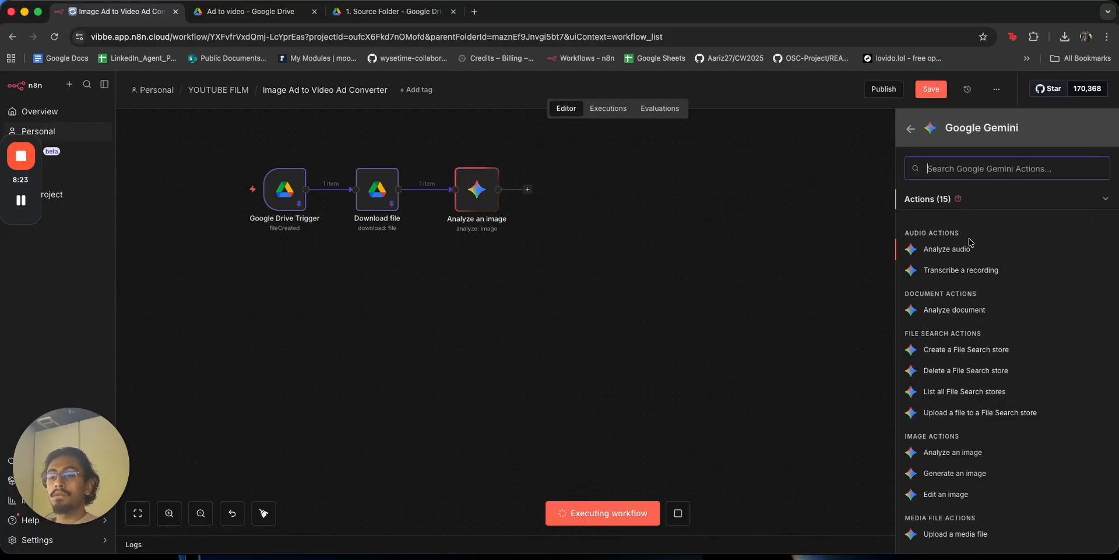
pyautogui.scroll(-3, 966, 380)
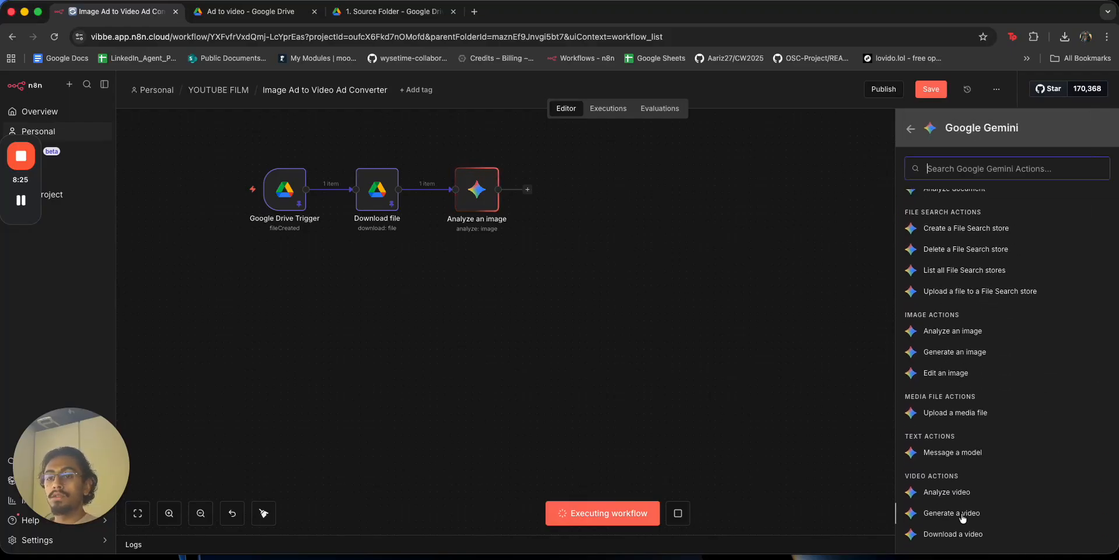
pyautogui.click(962, 513)
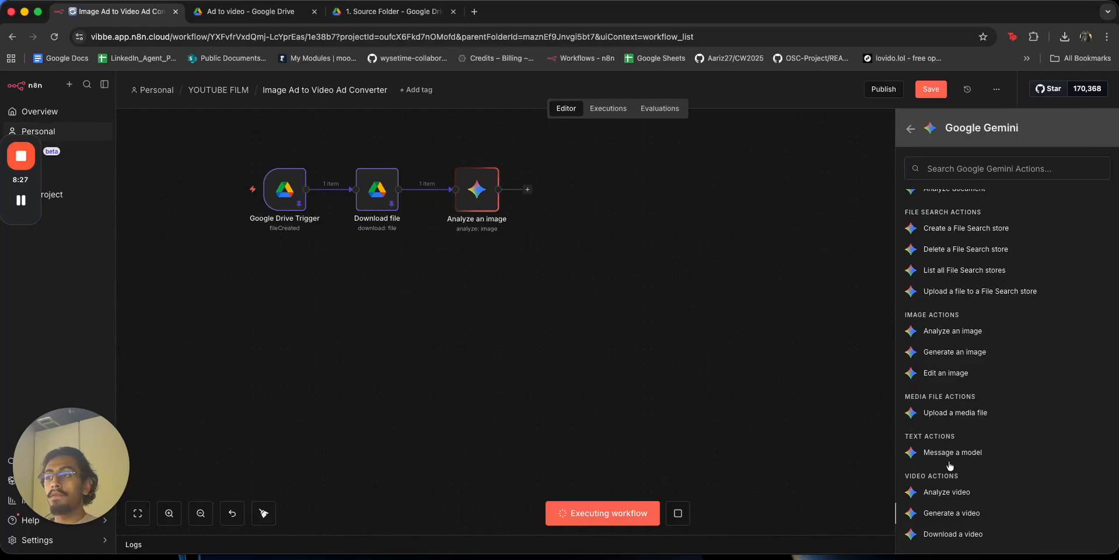
pyautogui.click(792, 85)
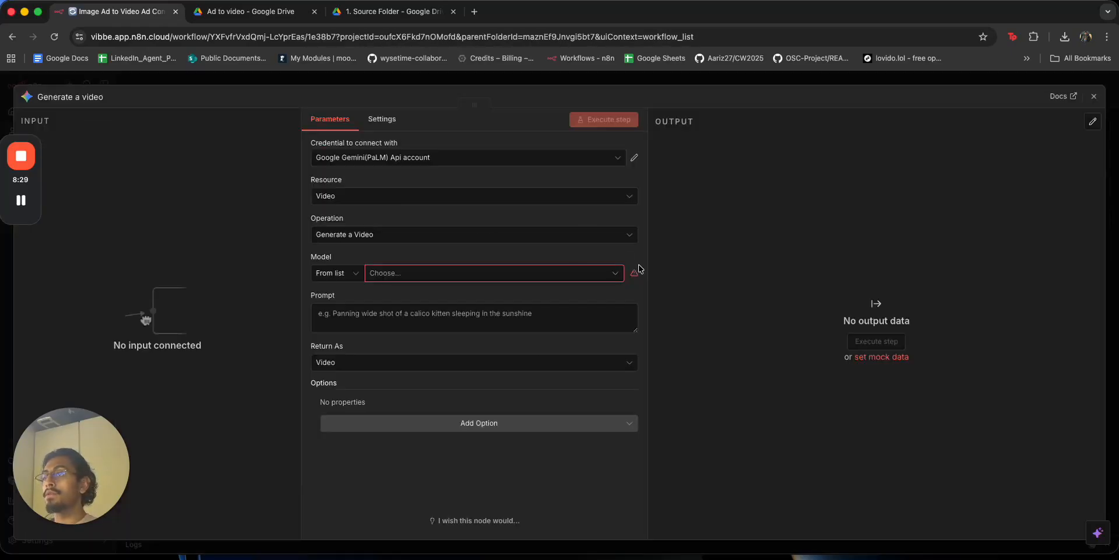
pyautogui.click(495, 273)
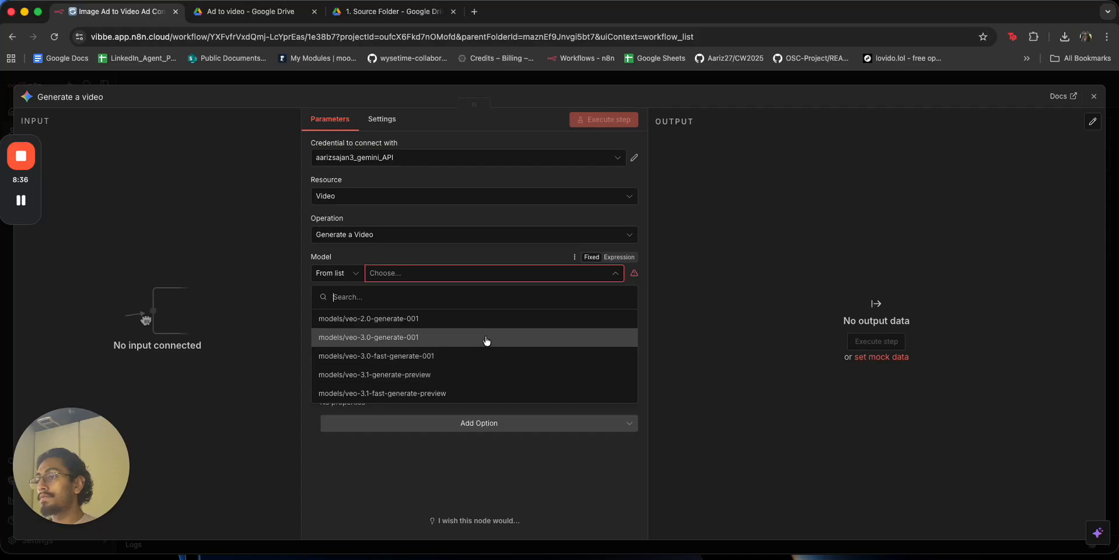
pyautogui.click(489, 376)
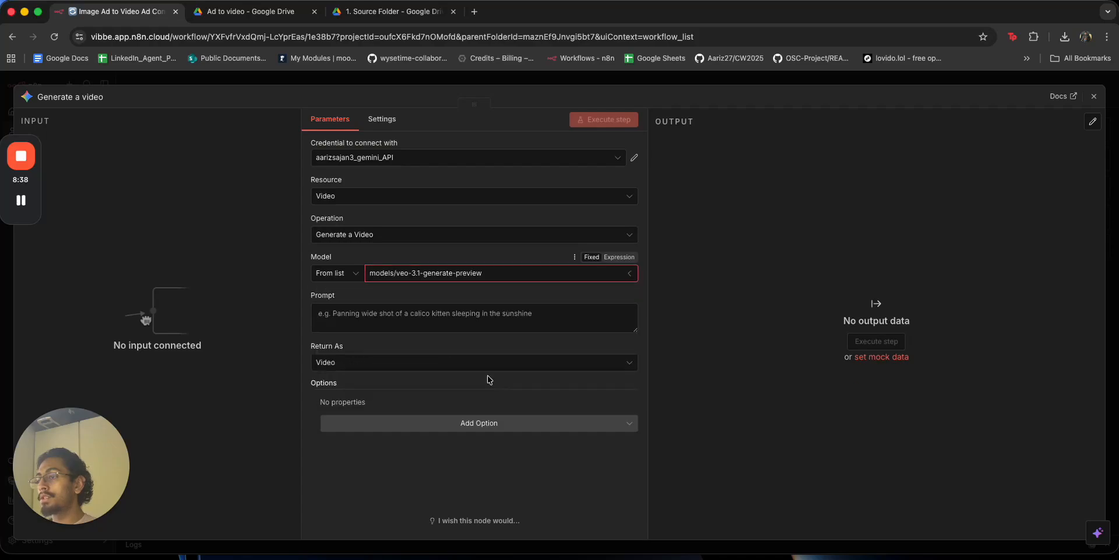
# Set the Generate a video node's On Error to Continue (using error output).
pyautogui.click(381, 119)
pyautogui.click(376, 278)
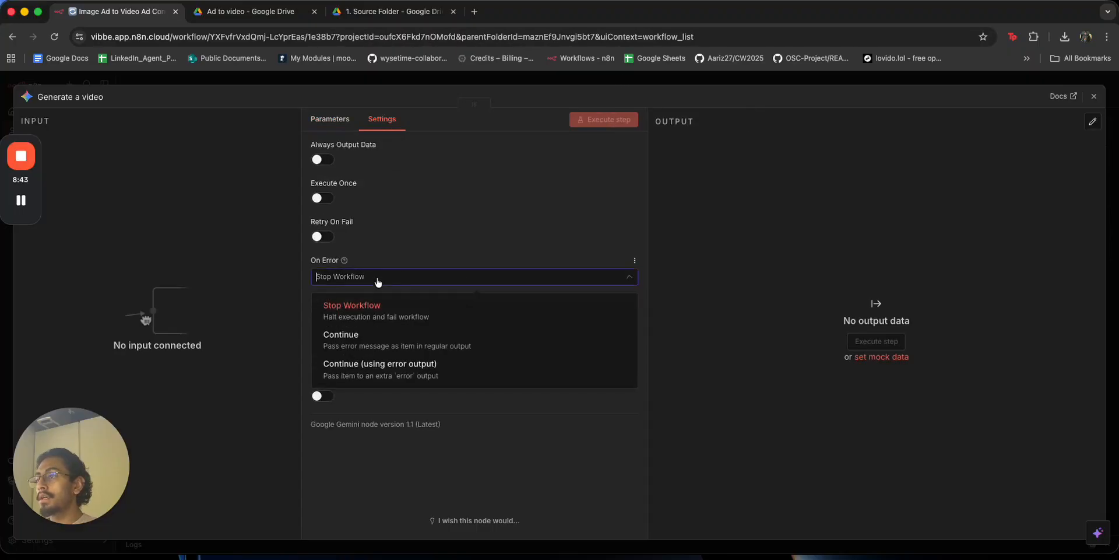
pyautogui.click(397, 369)
pyautogui.click(636, 86)
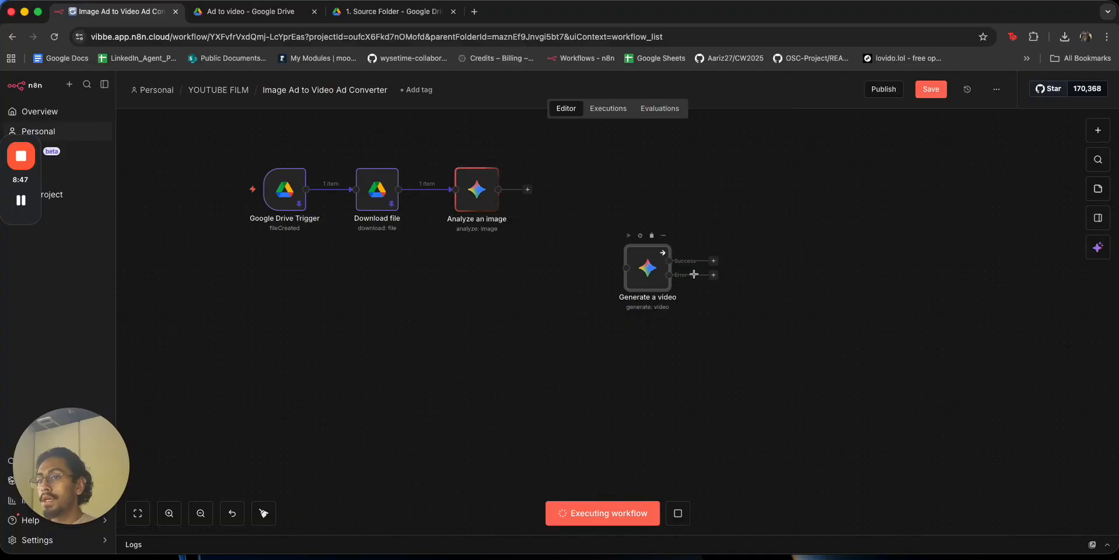
# Switch the Generate a video prompt to an empty Expression.
pyautogui.doubleClick(647, 269)
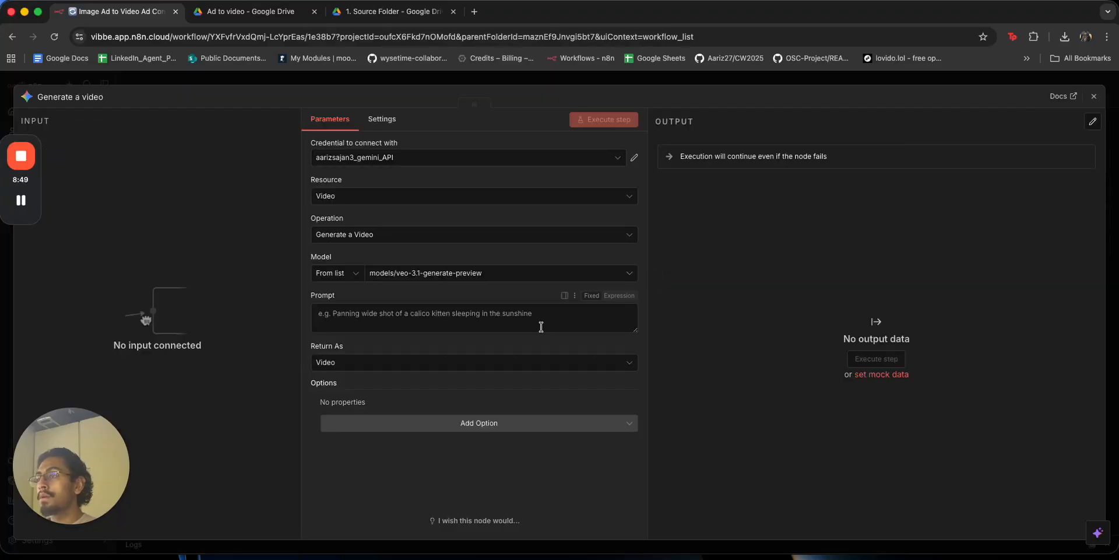
pyautogui.click(619, 295)
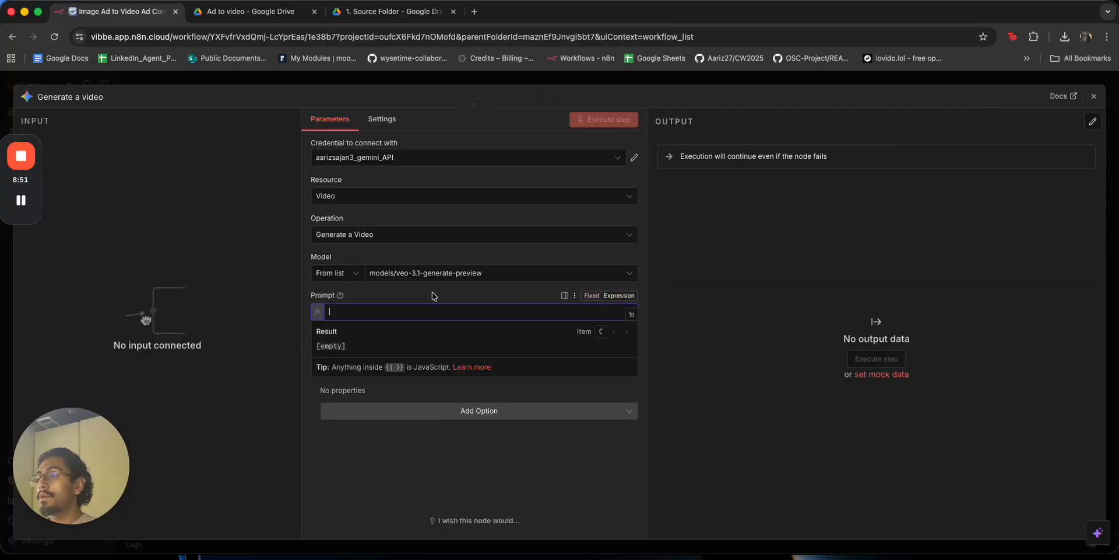
pyautogui.click(438, 400)
pyautogui.click(447, 367)
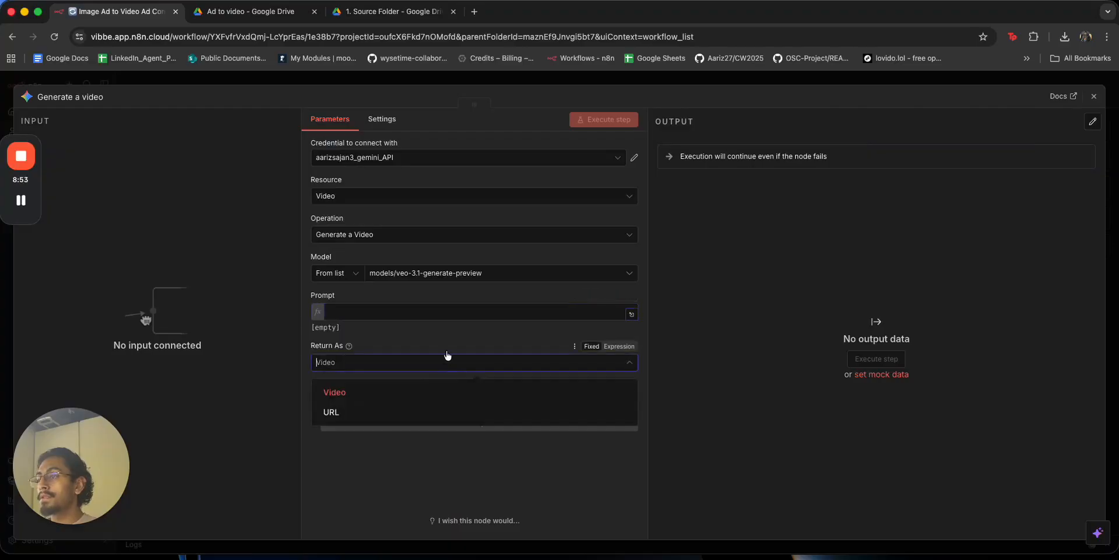
pyautogui.click(622, 318)
pyautogui.click(631, 314)
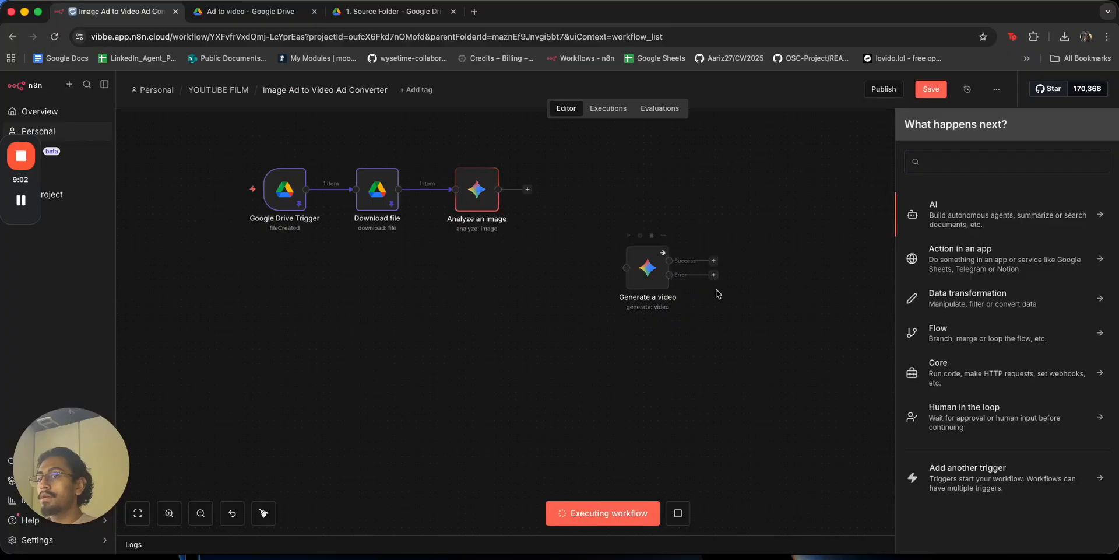
pyautogui.click(646, 268)
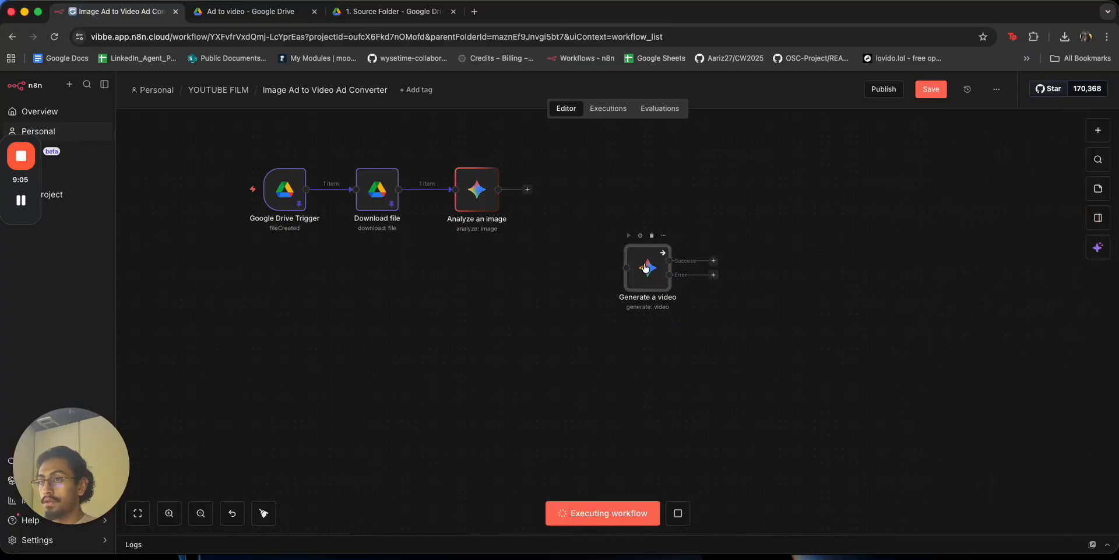
# Add a duplicate video node on veo-3.0-generate-001 as the error fallback, looped back to the original.
pyautogui.press('super+d')
pyautogui.moveTo(698, 316); pyautogui.dragTo(805, 295)
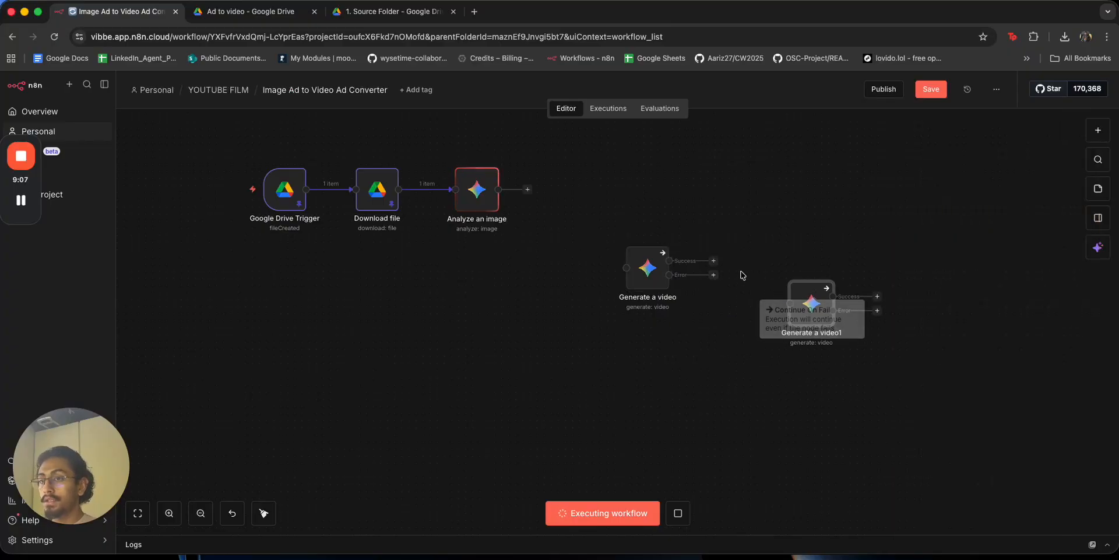
pyautogui.moveTo(716, 276); pyautogui.dragTo(764, 308)
pyautogui.doubleClick(763, 307)
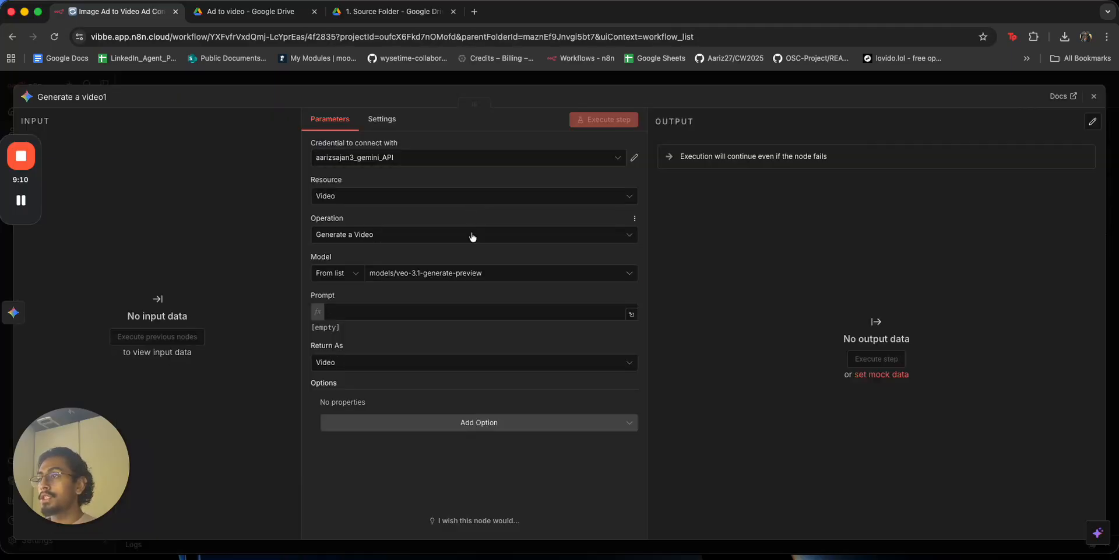
pyautogui.click(482, 276)
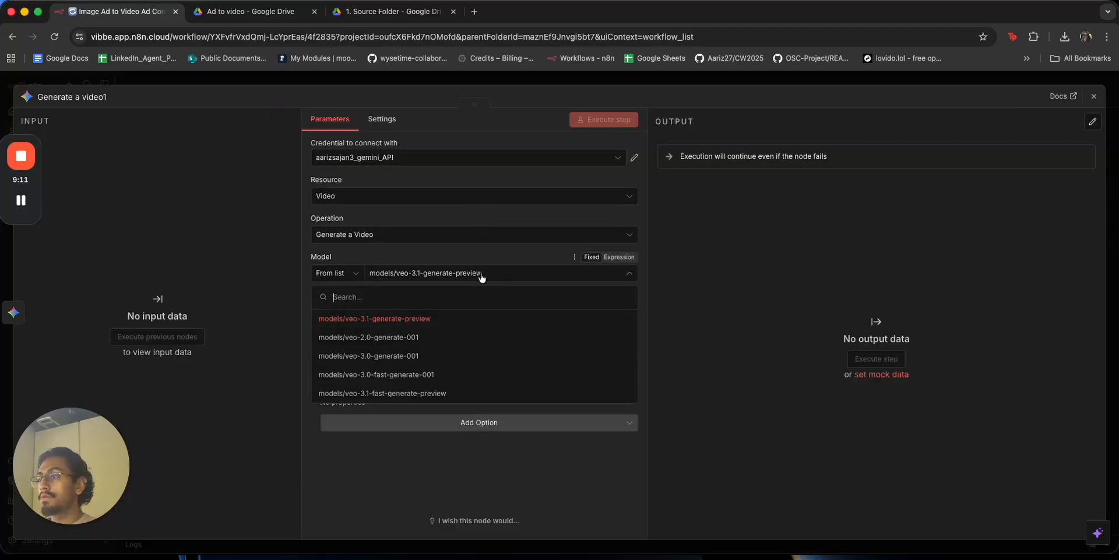
pyautogui.click(463, 356)
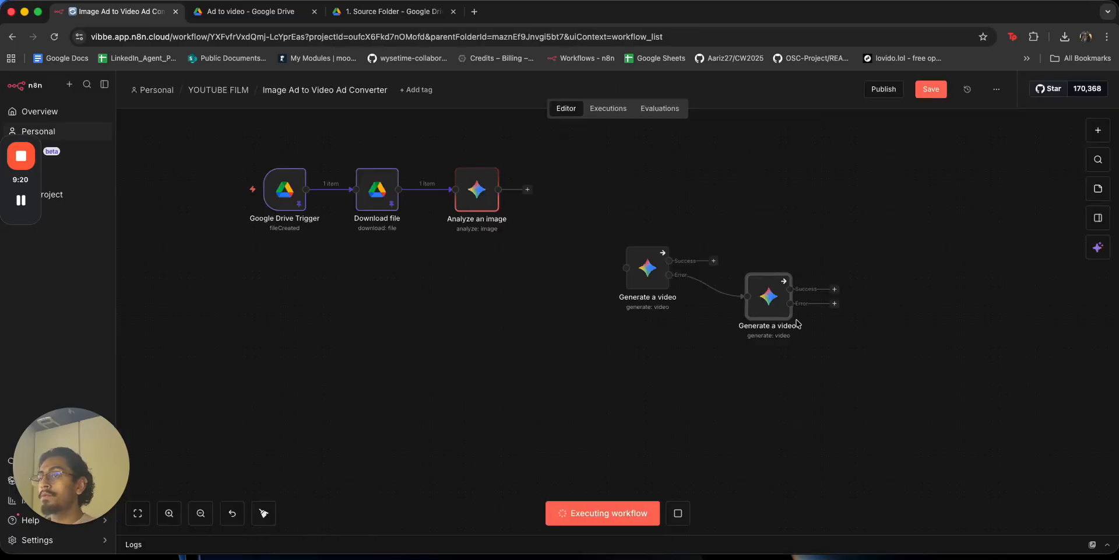
pyautogui.moveTo(832, 312); pyautogui.dragTo(627, 268)
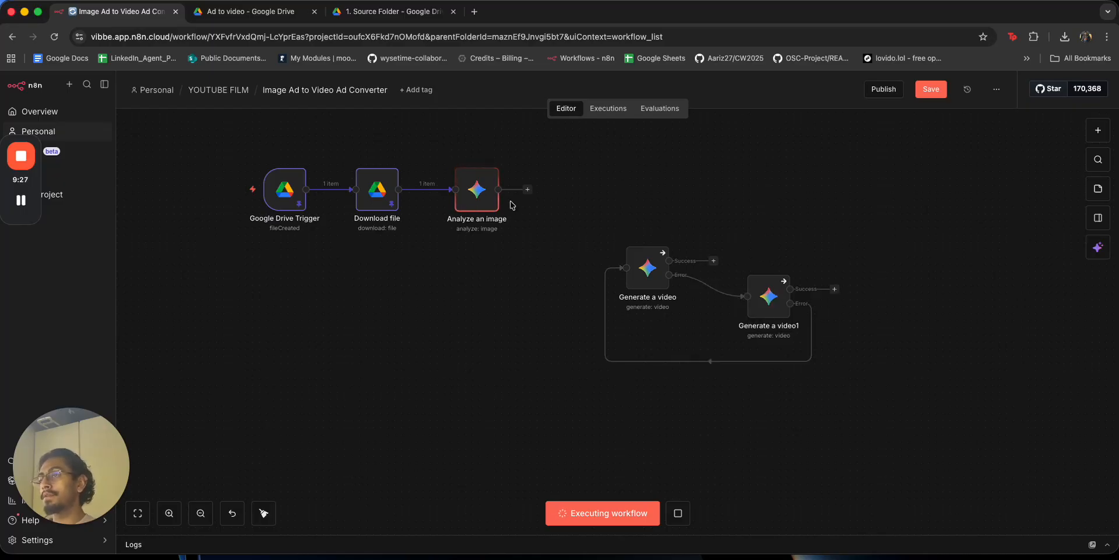
# Check the Analyze an image node and save the workflow.
pyautogui.doubleClick(496, 189)
pyautogui.press('Escape')
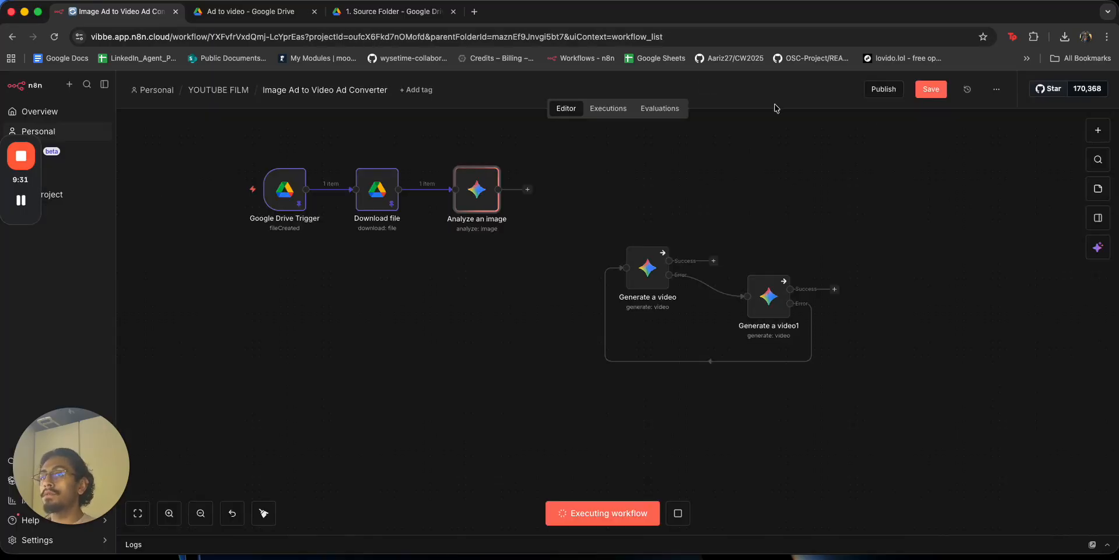
pyautogui.click(931, 90)
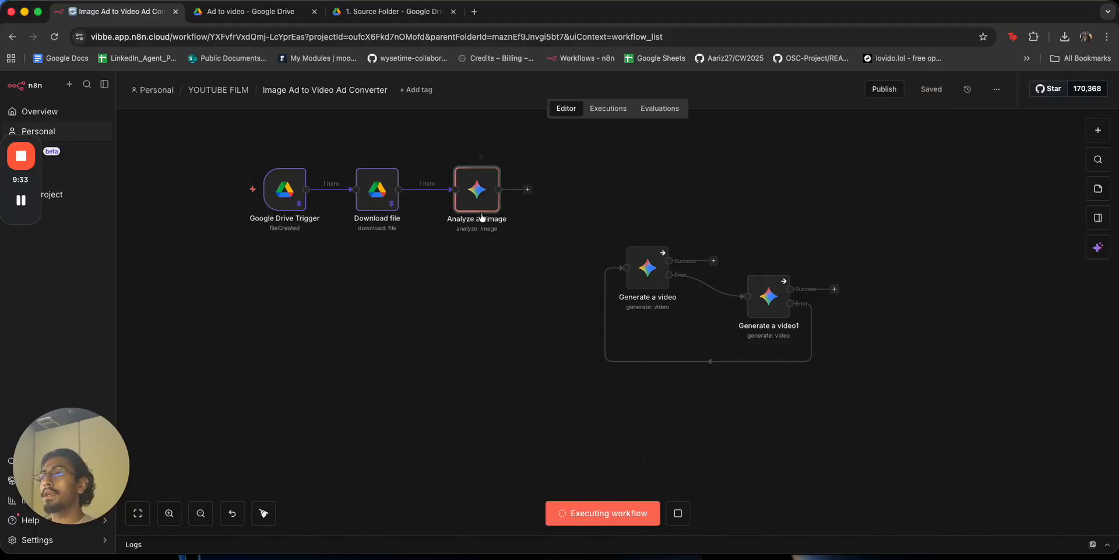
# Look over the Ad to video and 1. Source Folder pages, then go up to My Drive.
pyautogui.click(284, 13)
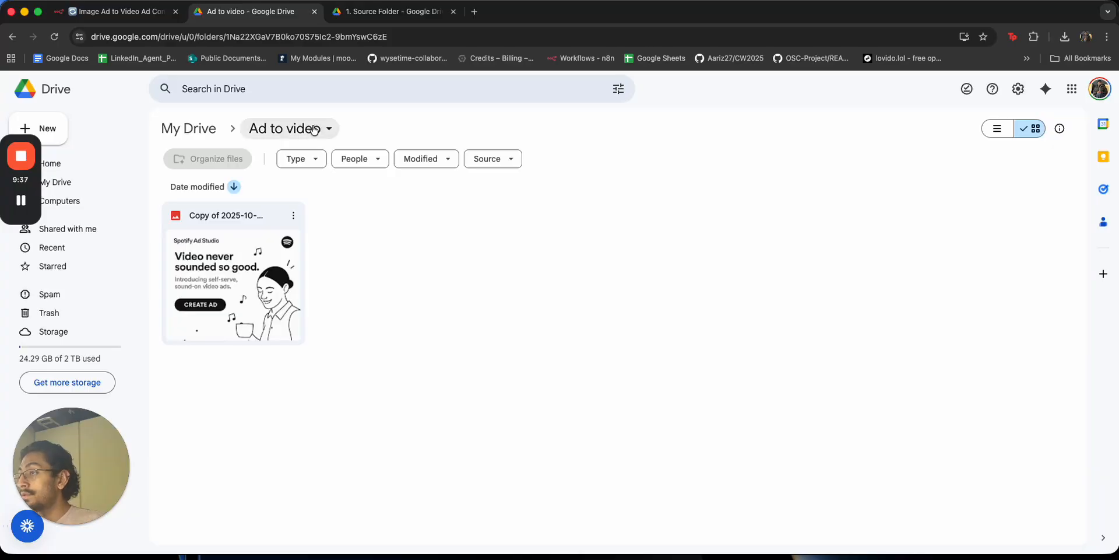
pyautogui.click(380, 17)
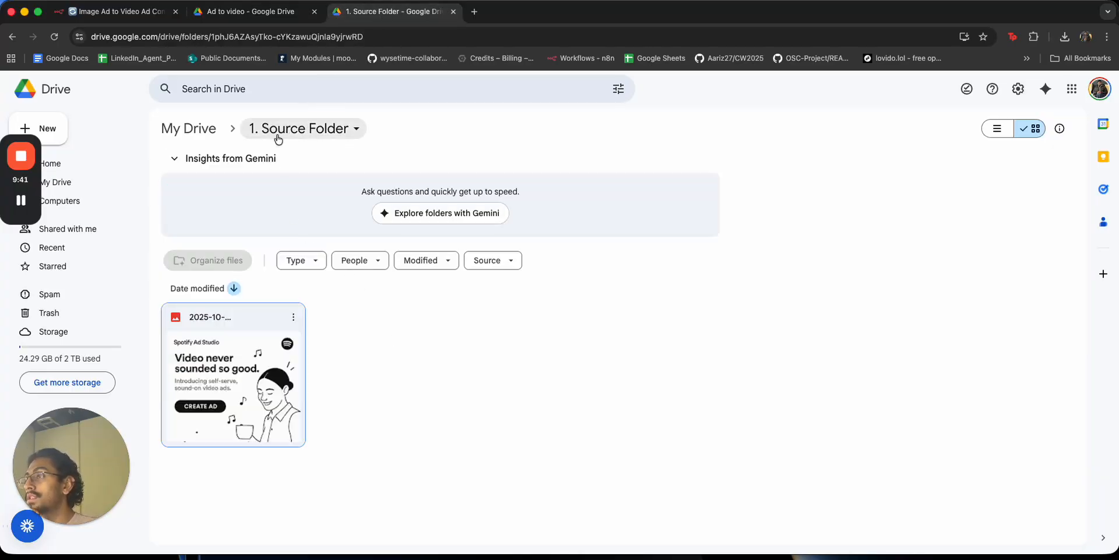
pyautogui.click(244, 131)
pyautogui.click(243, 129)
pyautogui.click(219, 128)
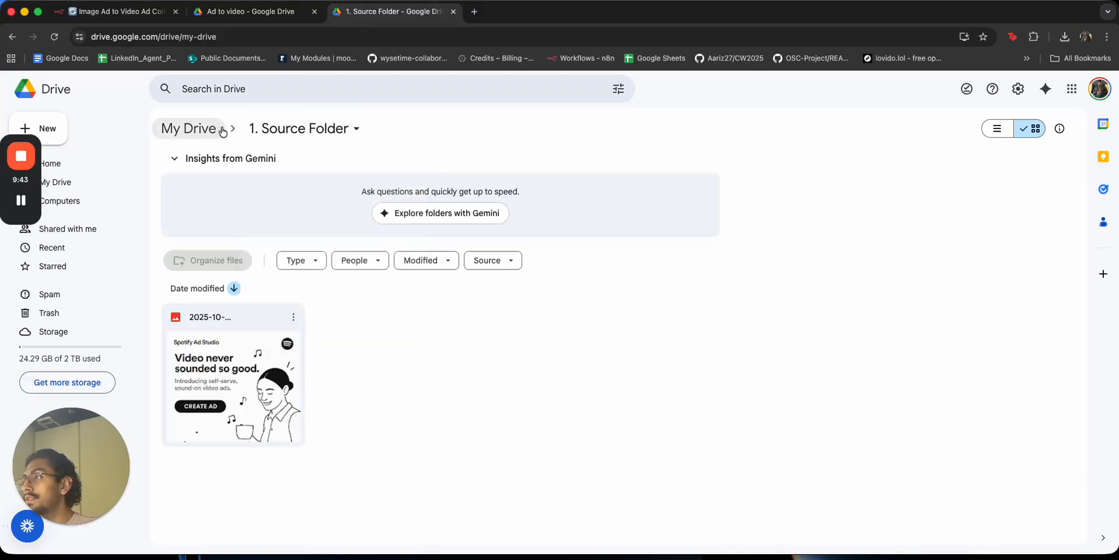
# Open the YouTube folder and browse its 14/01, 13/01 and 12/01 subfolders.
pyautogui.doubleClick(970, 264)
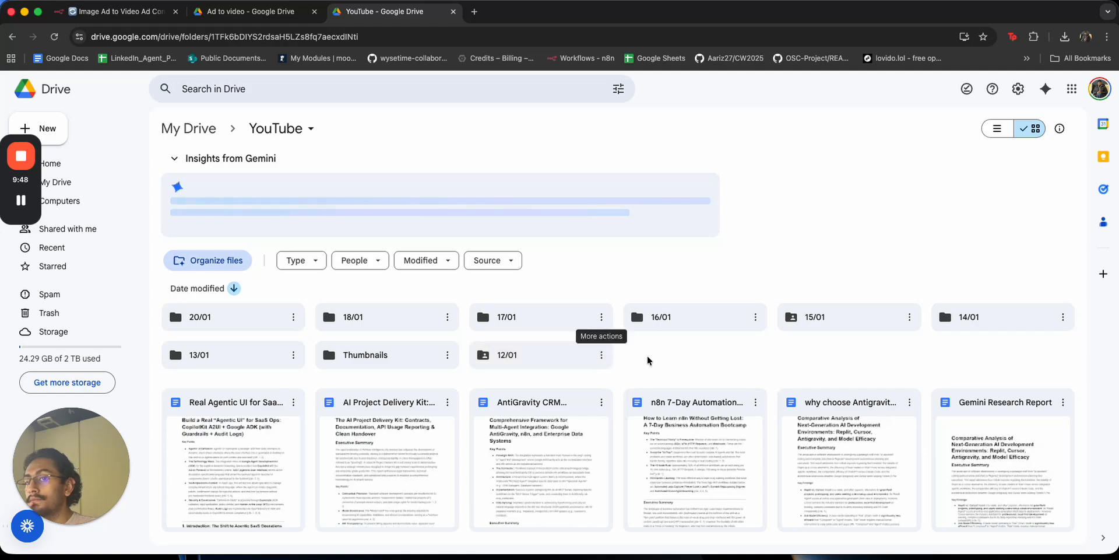
pyautogui.doubleClick(986, 319)
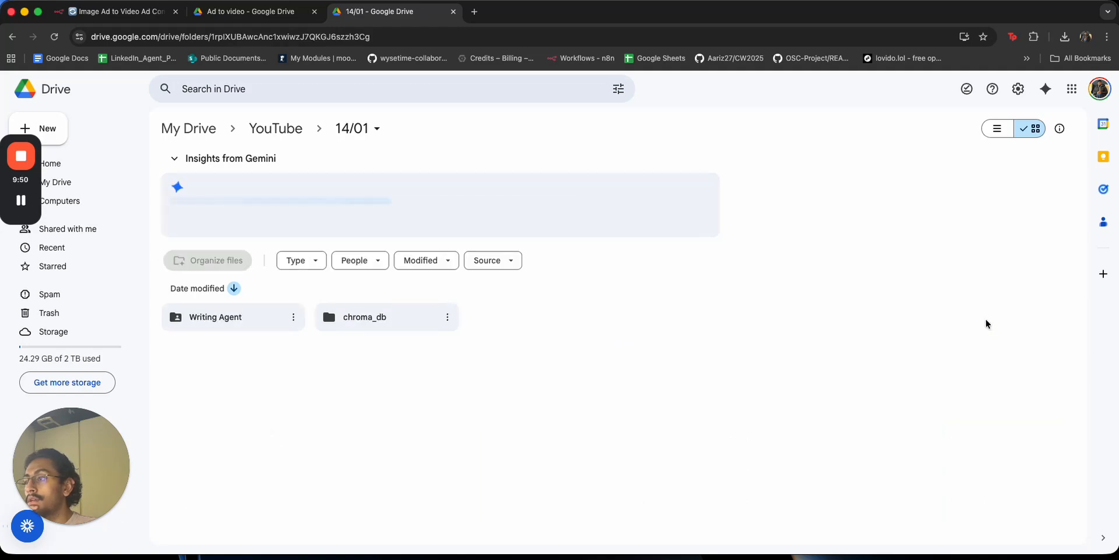
pyautogui.click(16, 37)
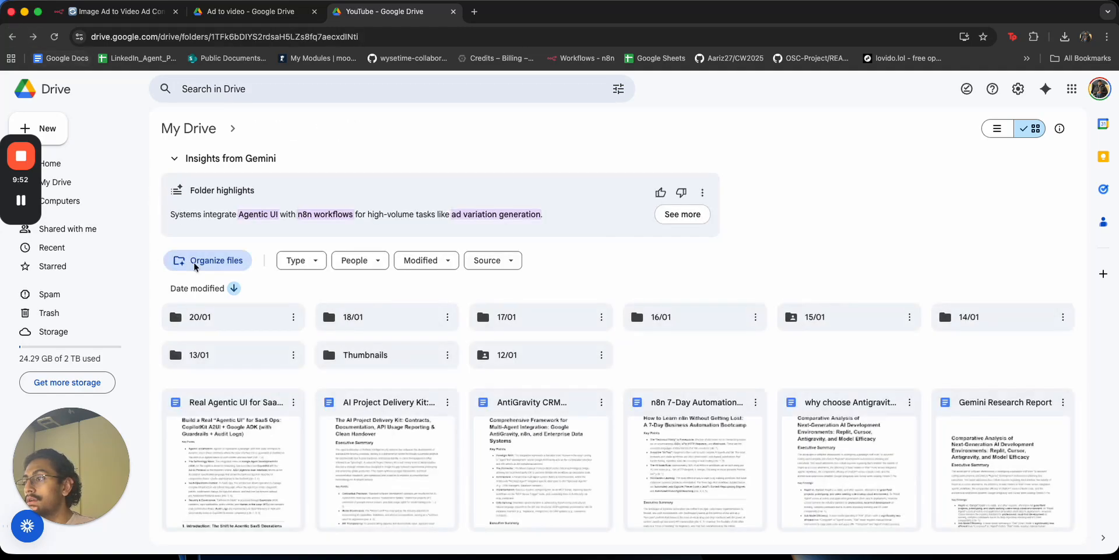
pyautogui.doubleClick(218, 353)
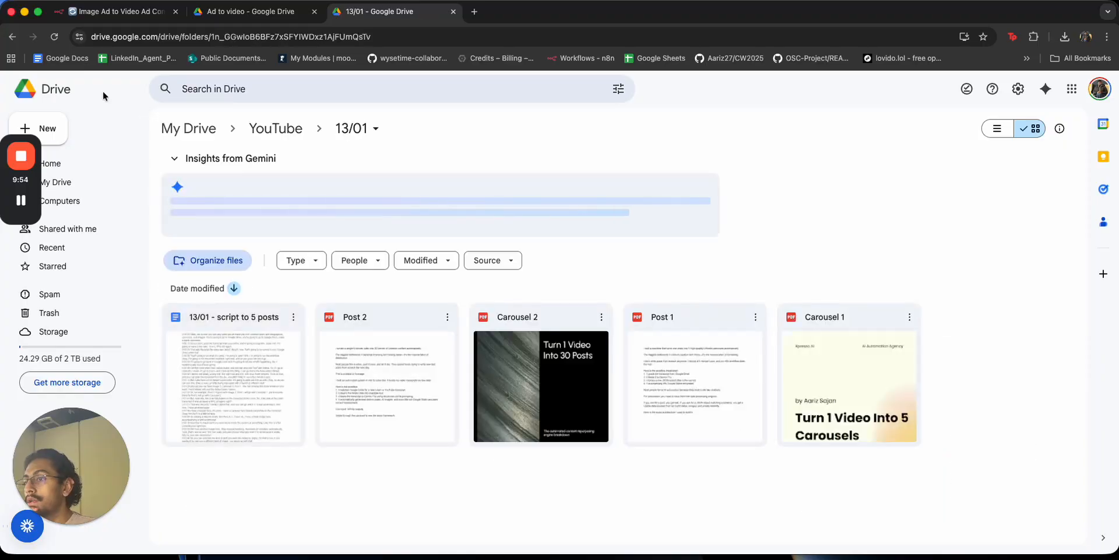
pyautogui.click(13, 37)
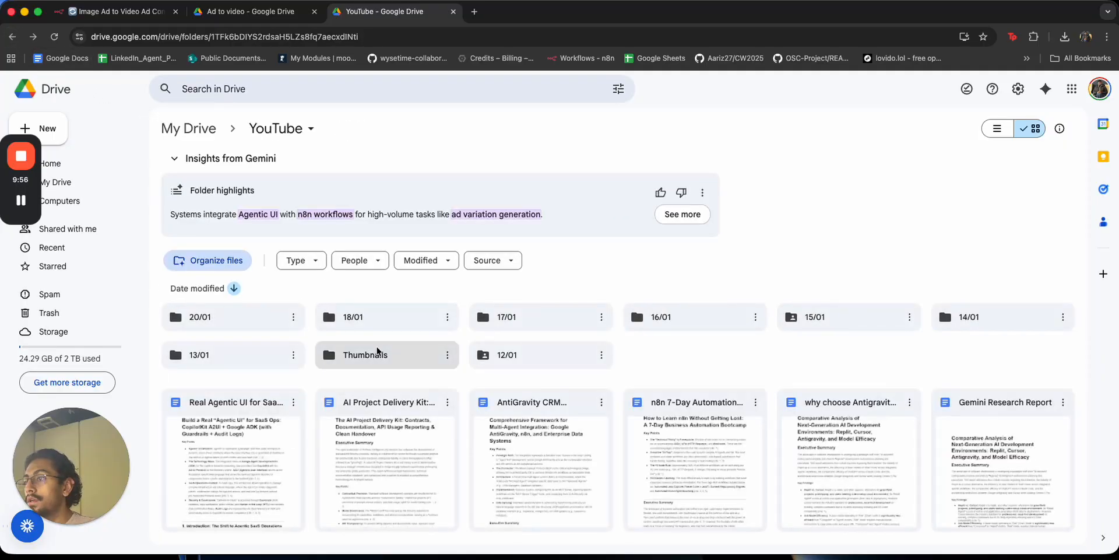
pyautogui.doubleClick(521, 358)
pyautogui.scroll(-5, 521, 357)
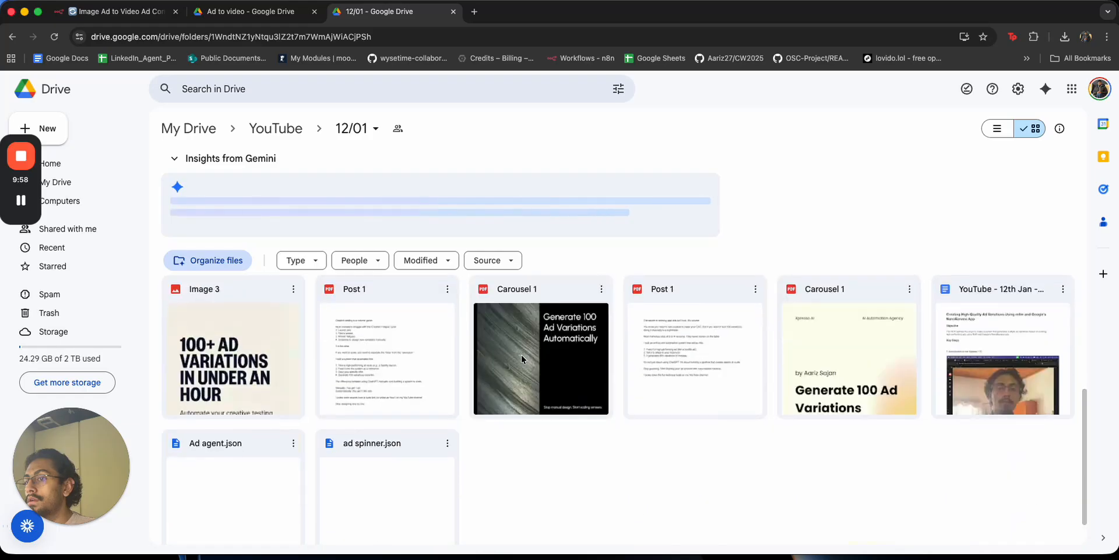
pyautogui.scroll(2, 547, 446)
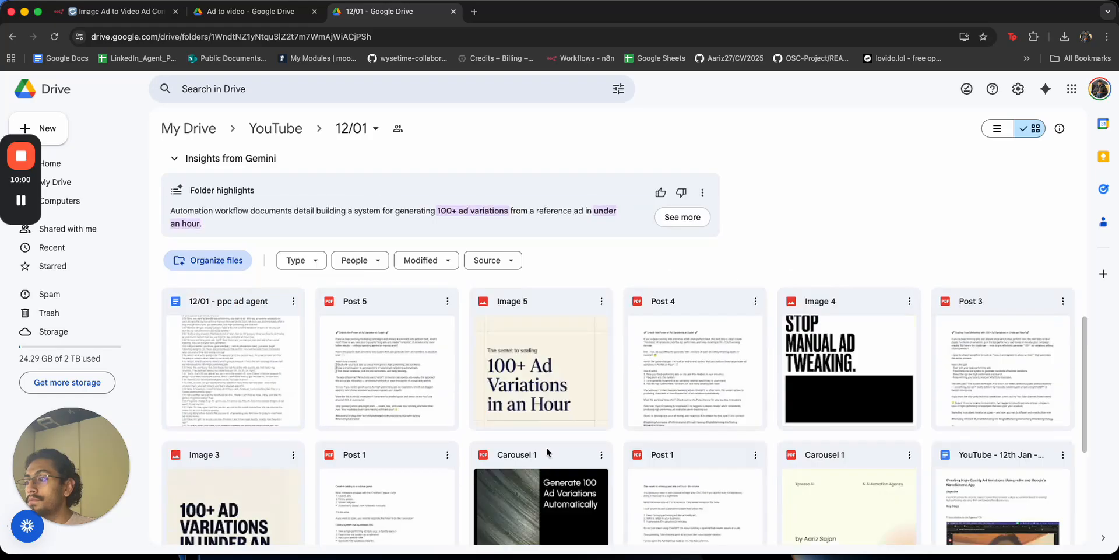
pyautogui.scroll(-2, 549, 450)
pyautogui.click(12, 36)
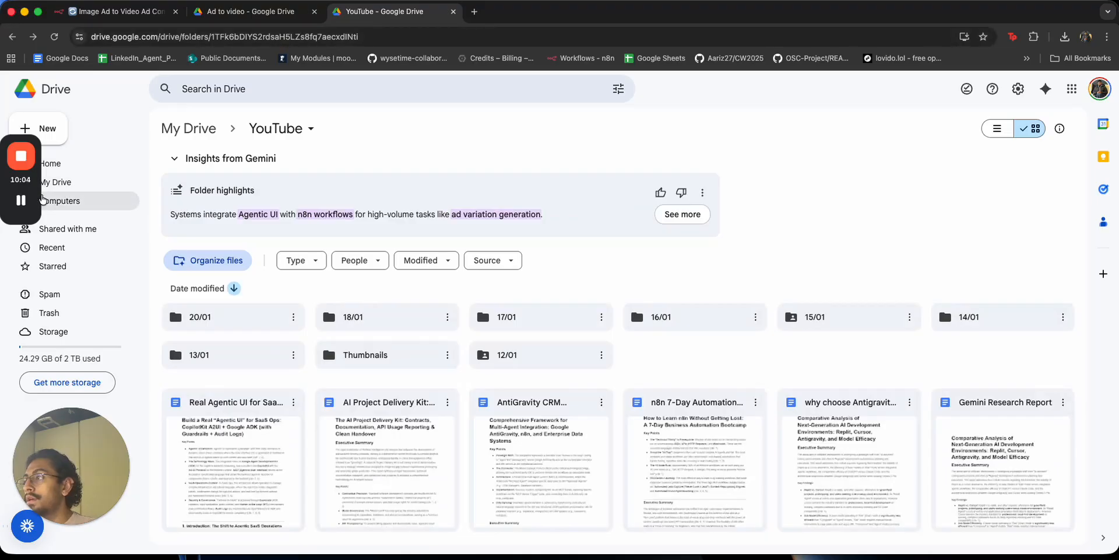
# Review the Analyze an image step's Spotify ad production plan output.
pyautogui.click(117, 11)
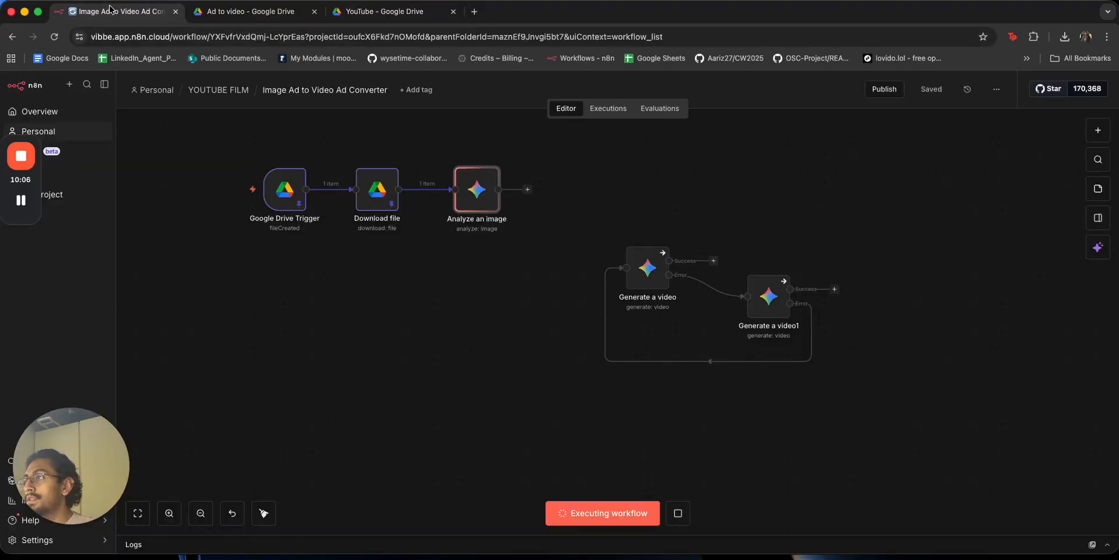
pyautogui.click(389, 14)
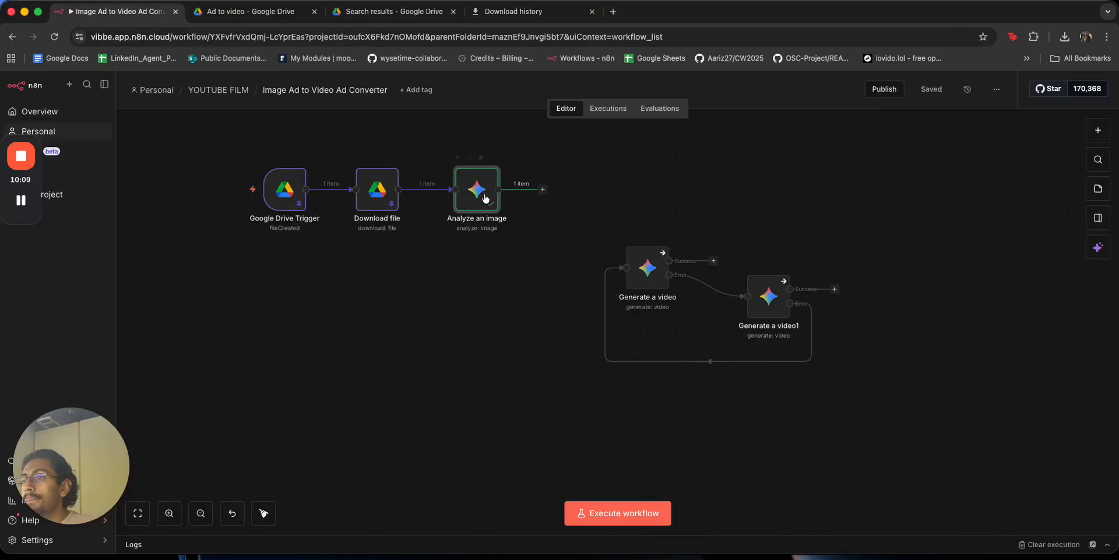
pyautogui.doubleClick(472, 178)
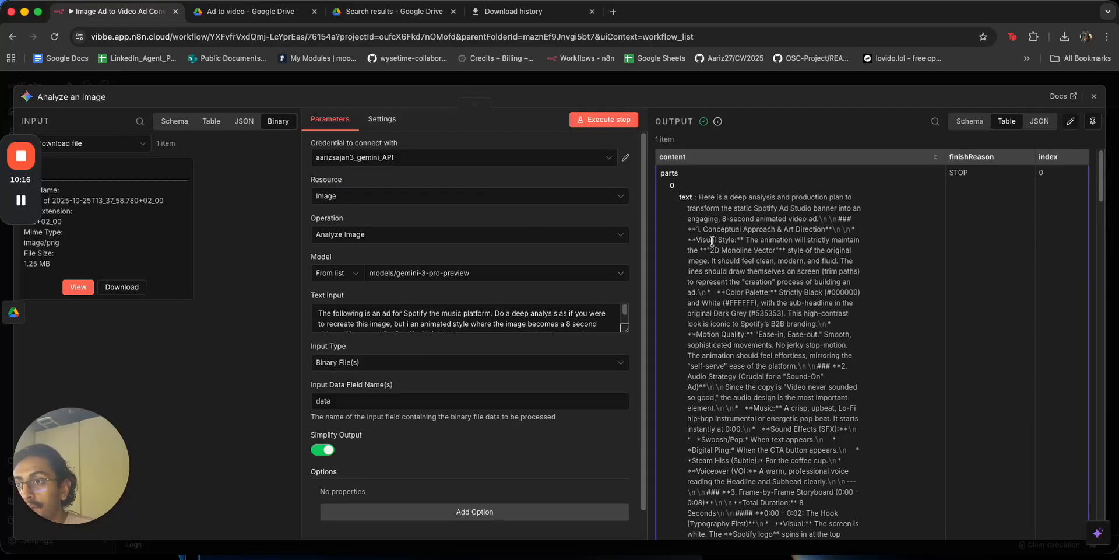
pyautogui.moveTo(701, 229); pyautogui.dragTo(774, 408)
pyautogui.scroll(-10, 774, 406)
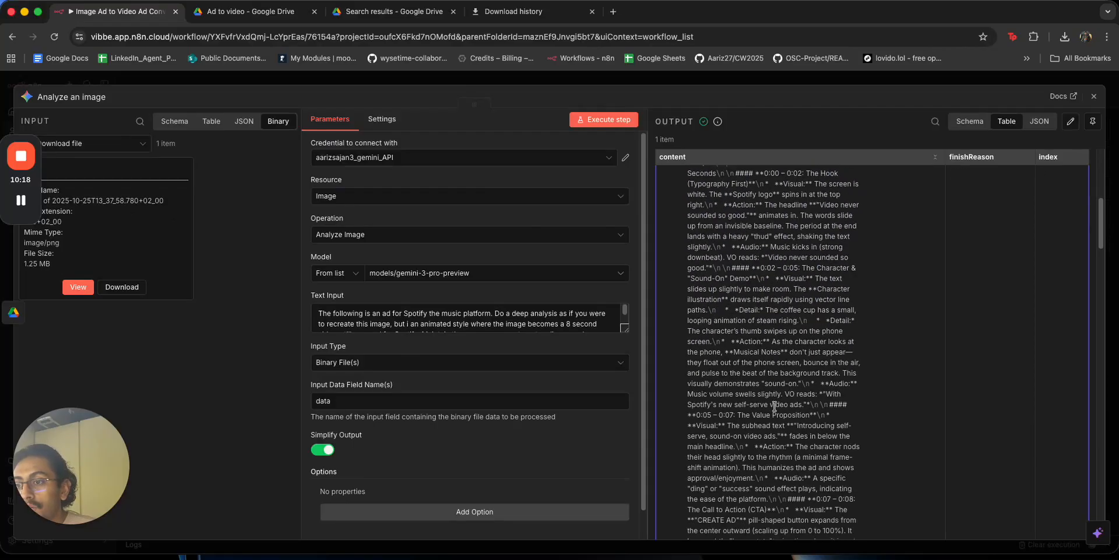
pyautogui.scroll(-10, 774, 406)
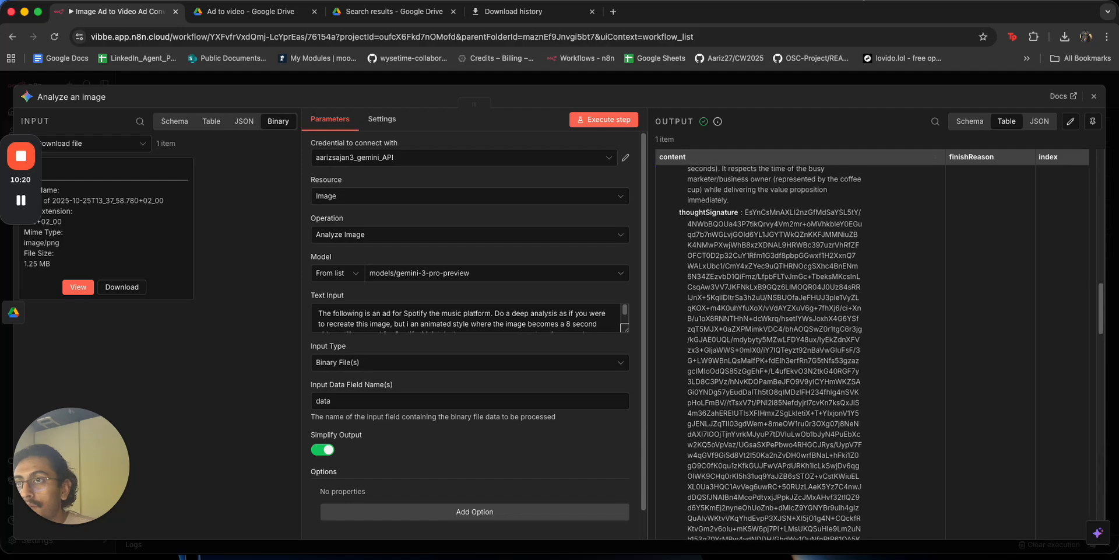
pyautogui.click(829, 84)
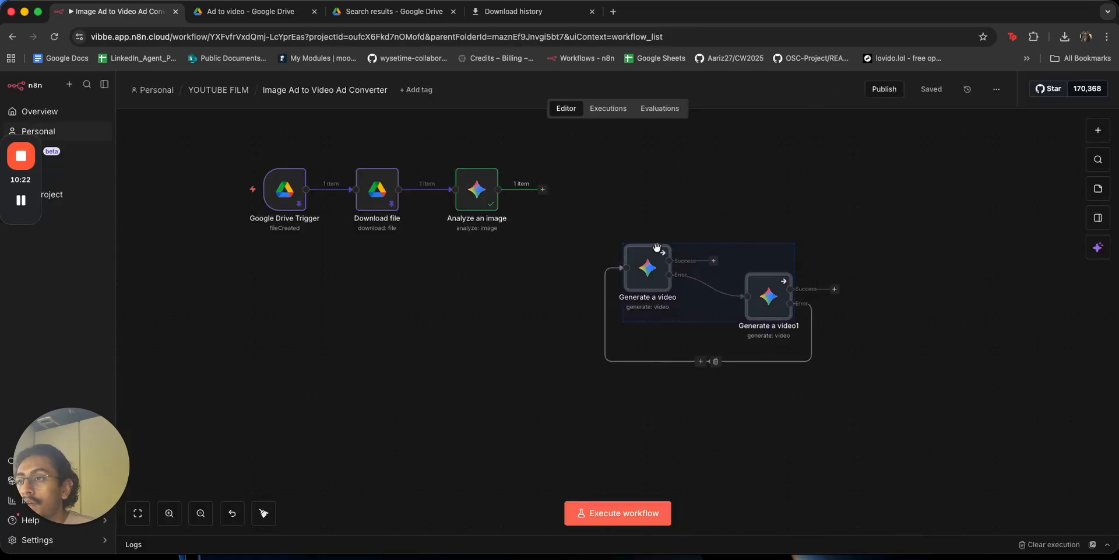
# Connect Analyze an image to Generate a video and move both Generate nodes beside it.
pyautogui.click(542, 189)
pyautogui.moveTo(543, 189); pyautogui.dragTo(622, 267)
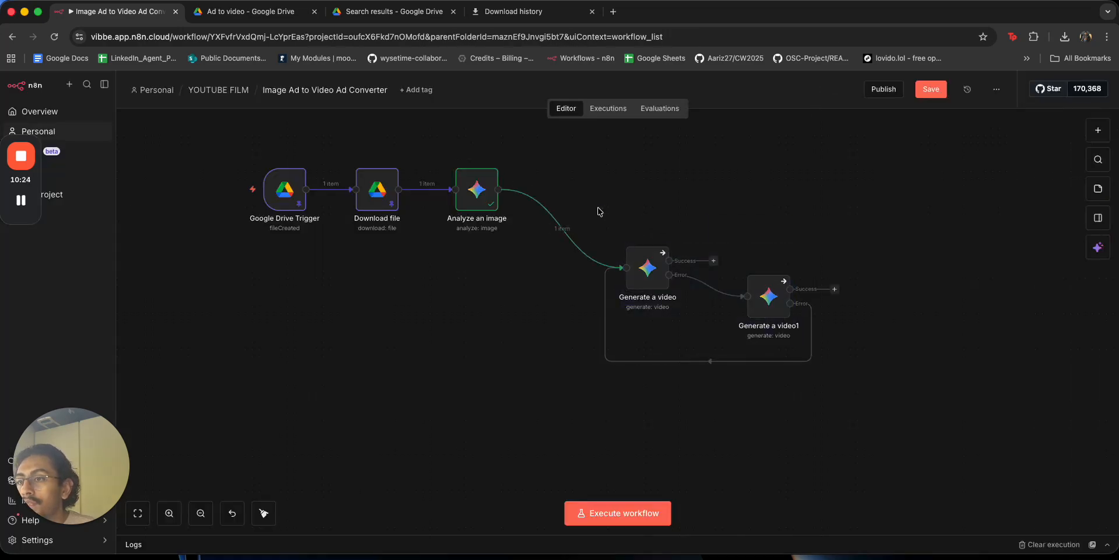
pyautogui.moveTo(754, 307); pyautogui.dragTo(697, 232)
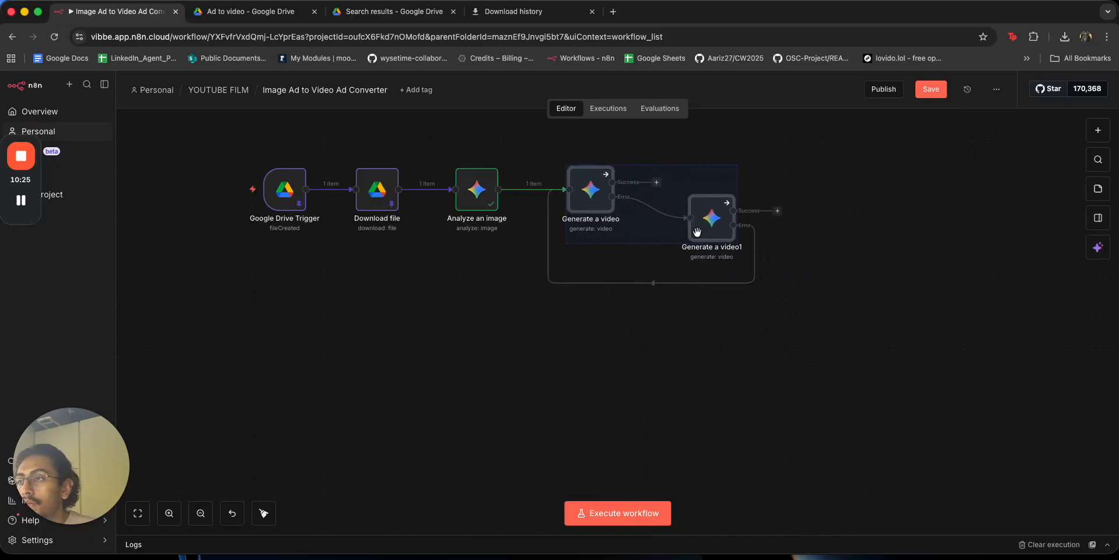
# Set Generate a video's prompt to {{ $json.content.parts[0].text }}, run it, and open a new tab.
pyautogui.doubleClick(592, 192)
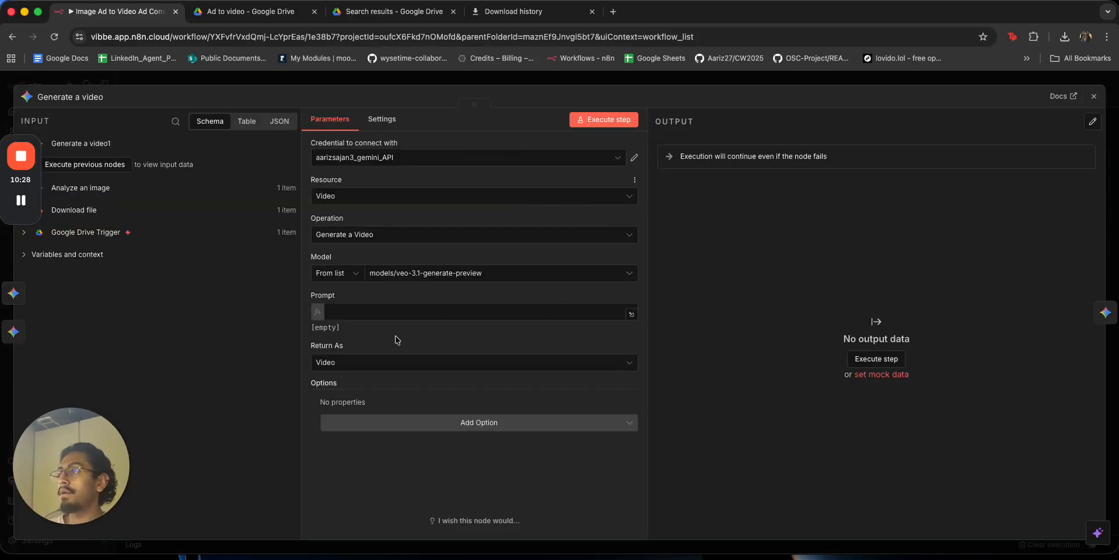
pyautogui.click(82, 188)
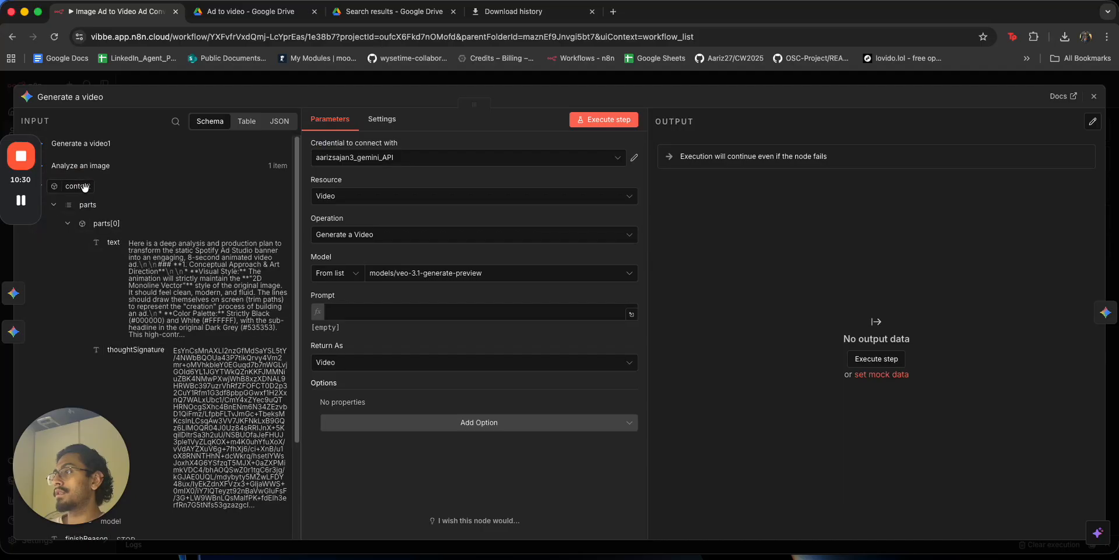
pyautogui.moveTo(108, 242); pyautogui.dragTo(344, 312)
pyautogui.click(604, 119)
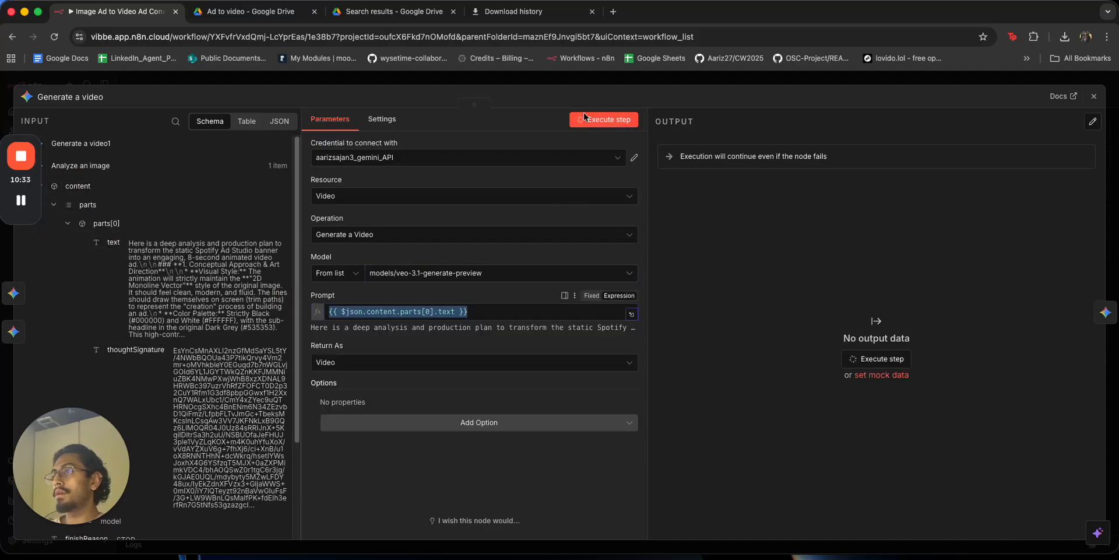
pyautogui.click(604, 82)
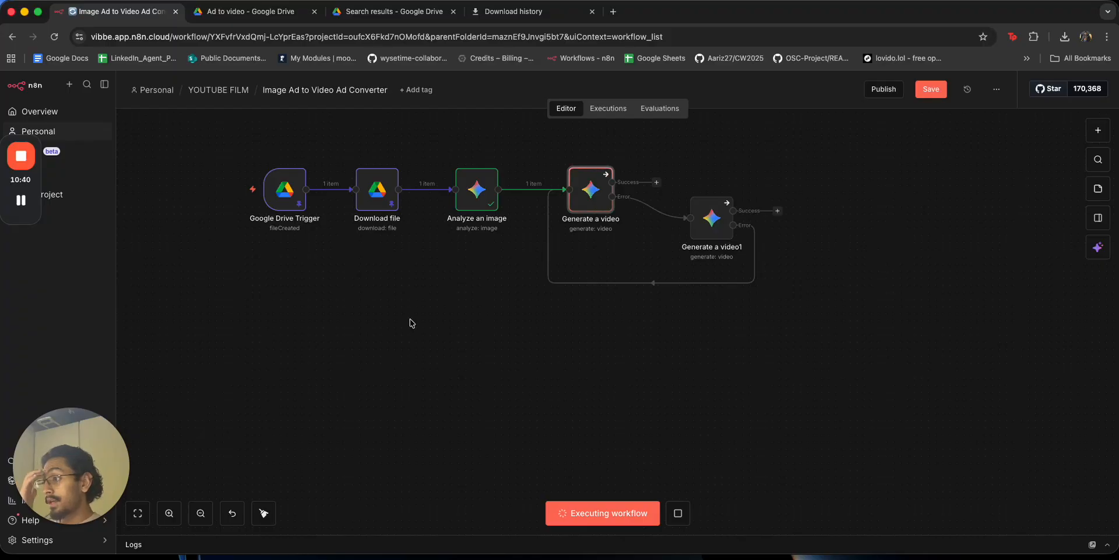
pyautogui.press('super+t')
pyautogui.write('link')
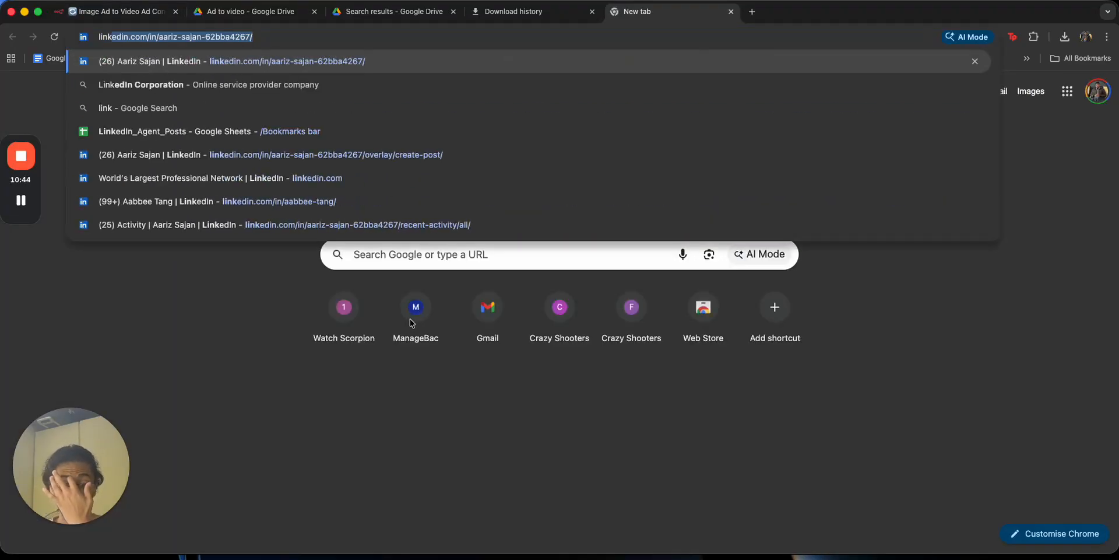
# Save the Nike 'Just do it.' basketball ad from a 'nike ad' image search as nike_ad.
pyautogui.press('BackSpace')
pyautogui.press('BackSpace')
pyautogui.press('BackSpace')
pyautogui.press('BackSpace')
pyautogui.press('BackSpace')
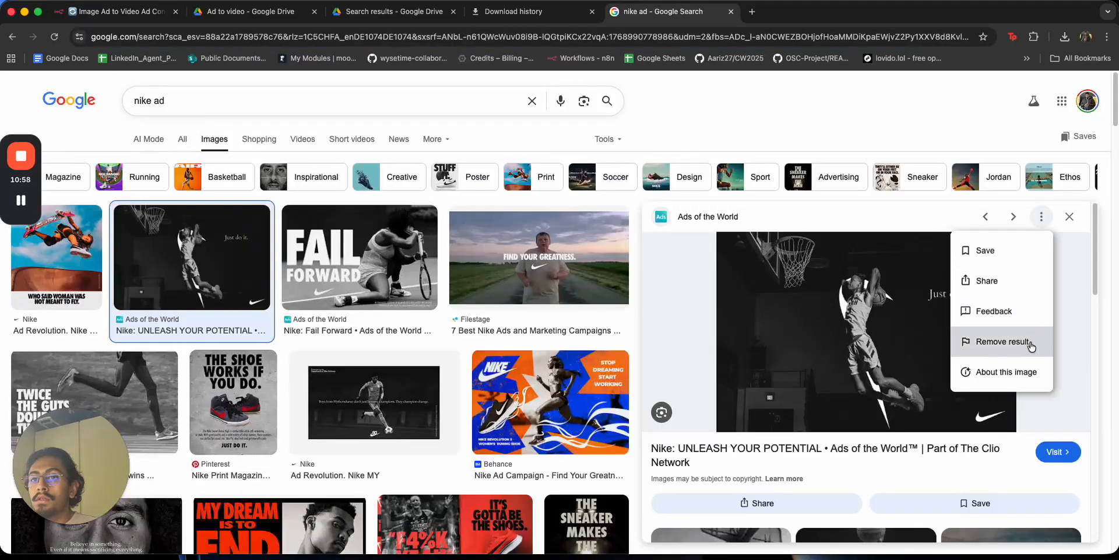
pyautogui.rightClick(897, 303)
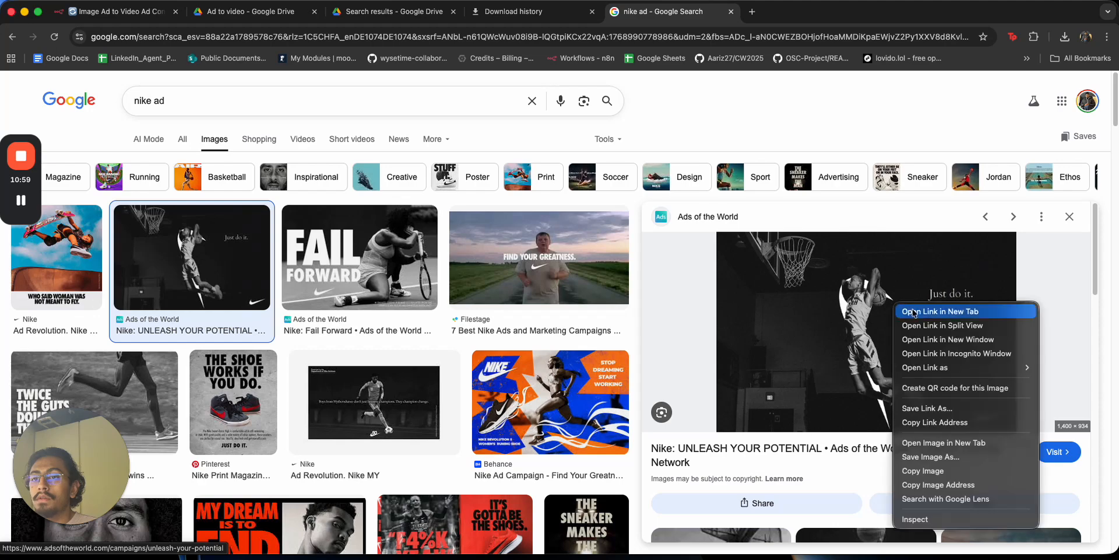
pyautogui.click(937, 457)
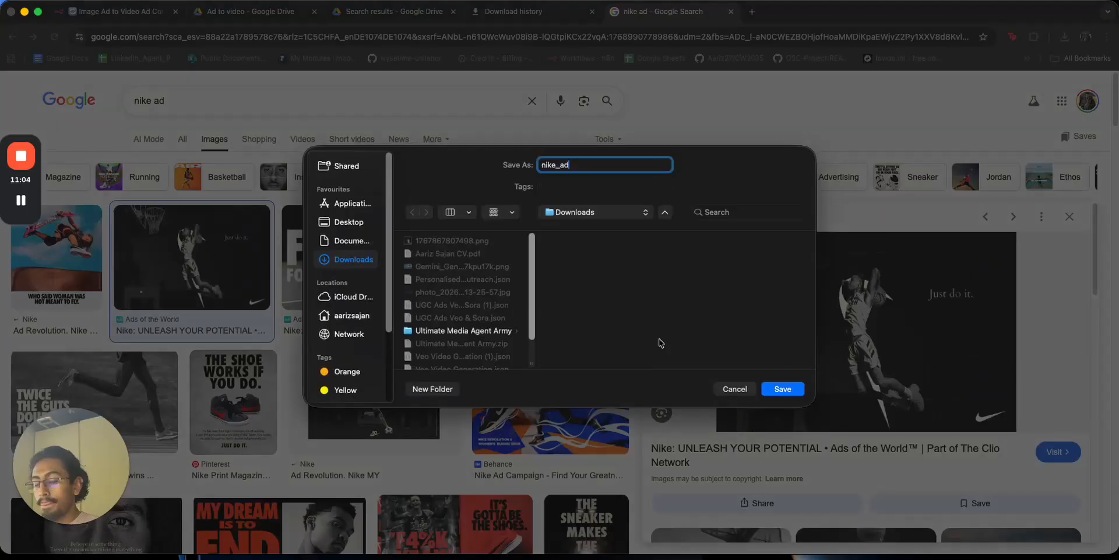
pyautogui.press('Return')
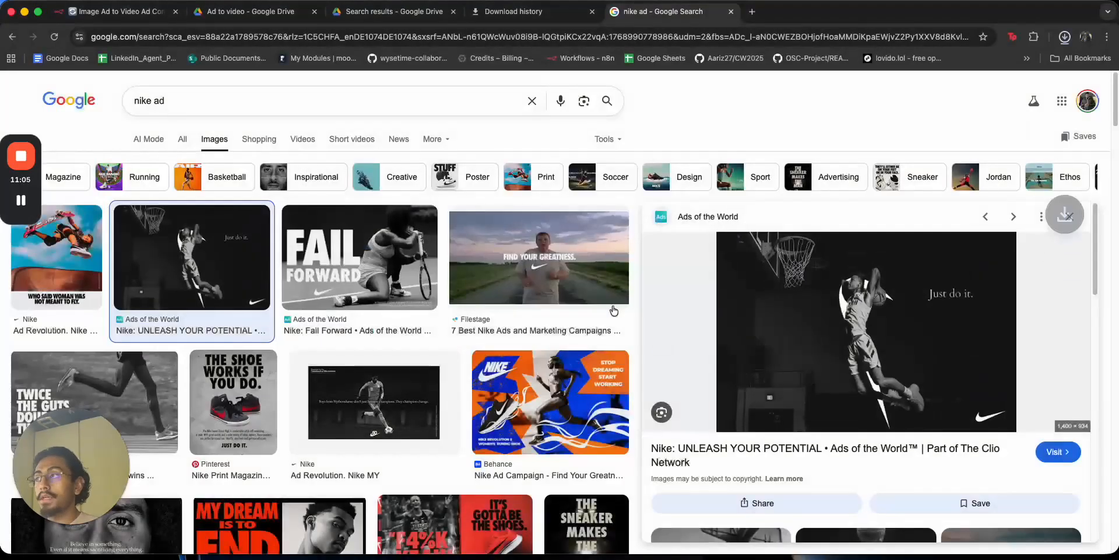
pyautogui.click(226, 22)
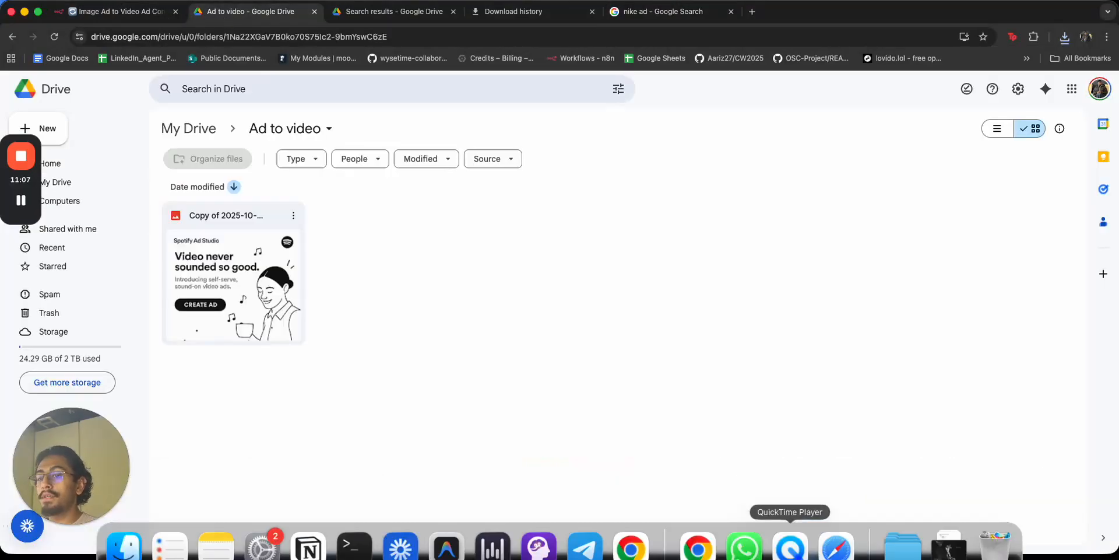
# Check that nike_ad.jpeg appears in the Dock's Downloads stack.
pyautogui.click(950, 527)
pyautogui.click(738, 397)
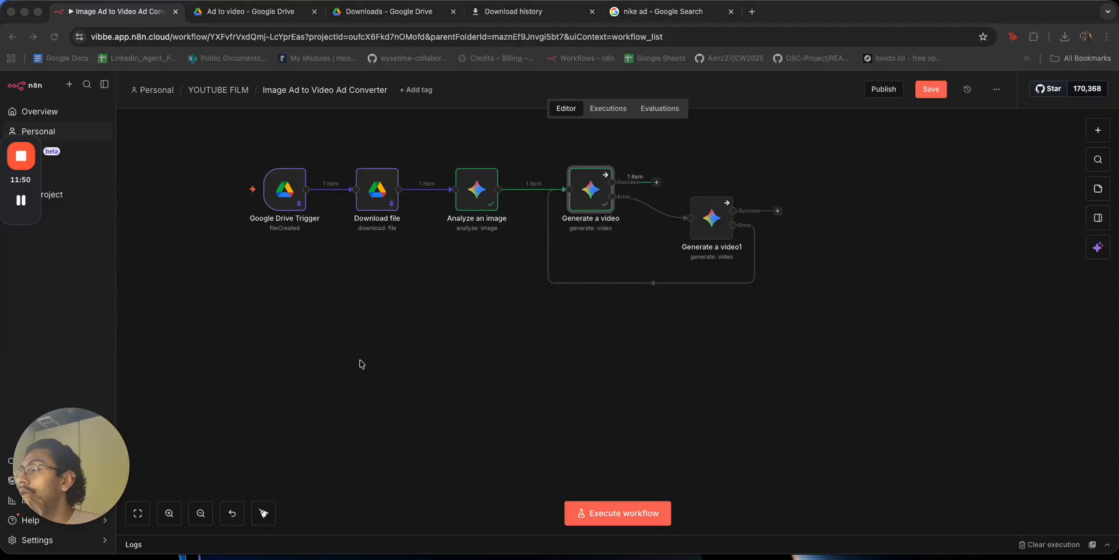
# Play back the generated 8-second Spotify ad video, then expand the Prompt expression.
pyautogui.doubleClick(584, 201)
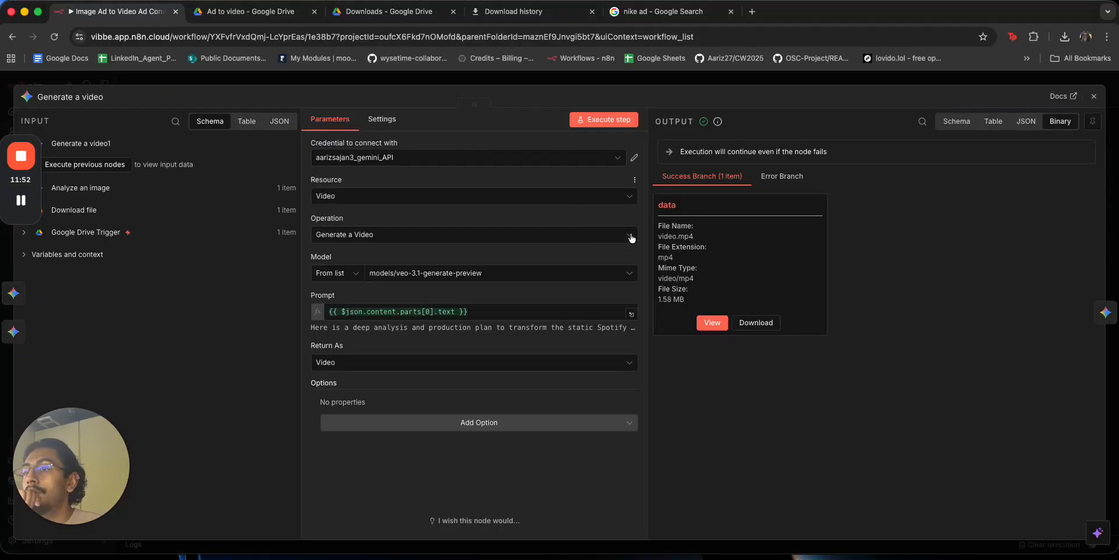
pyautogui.click(712, 322)
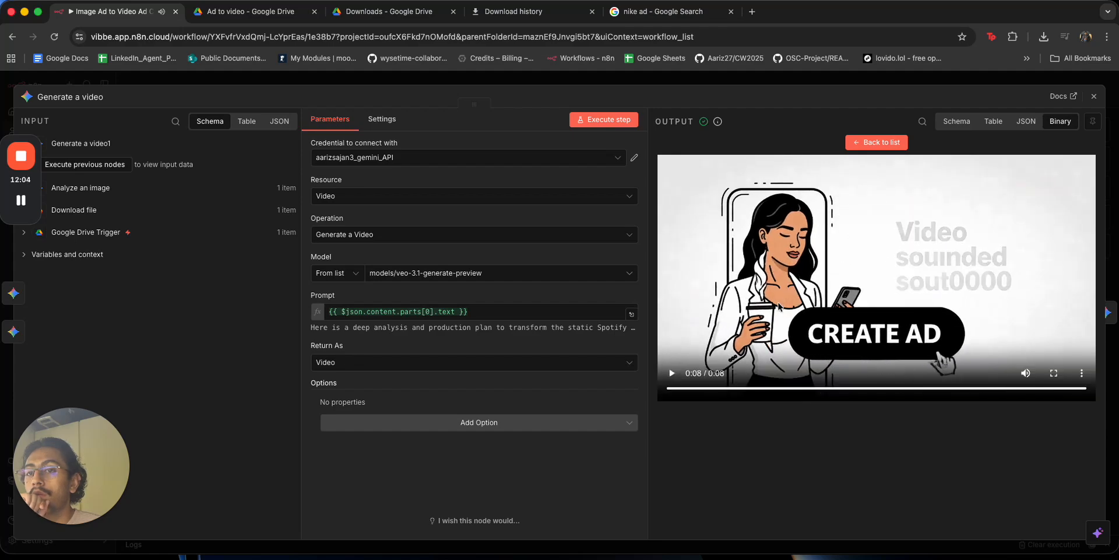
pyautogui.click(677, 377)
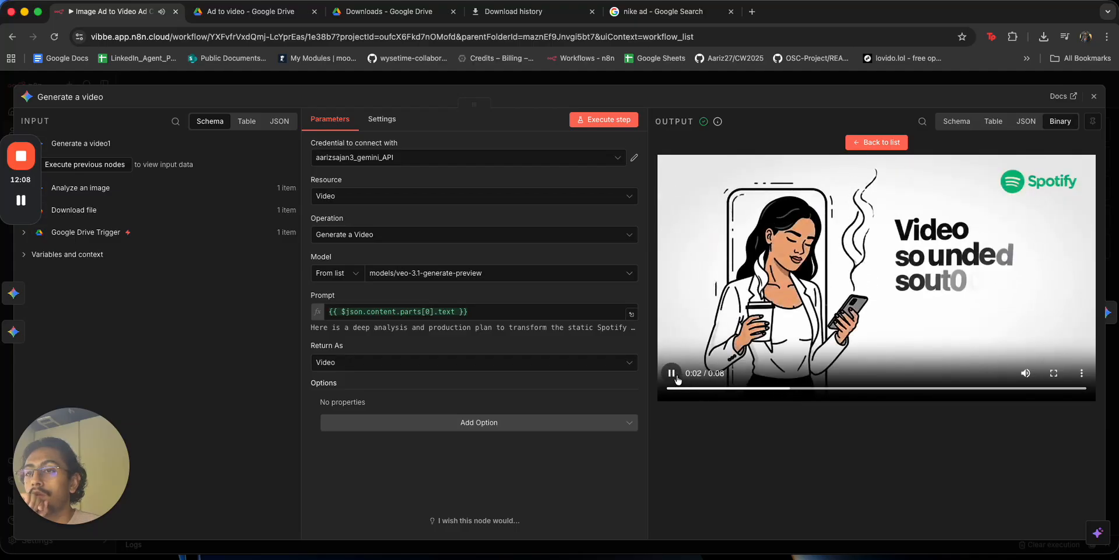
pyautogui.click(677, 378)
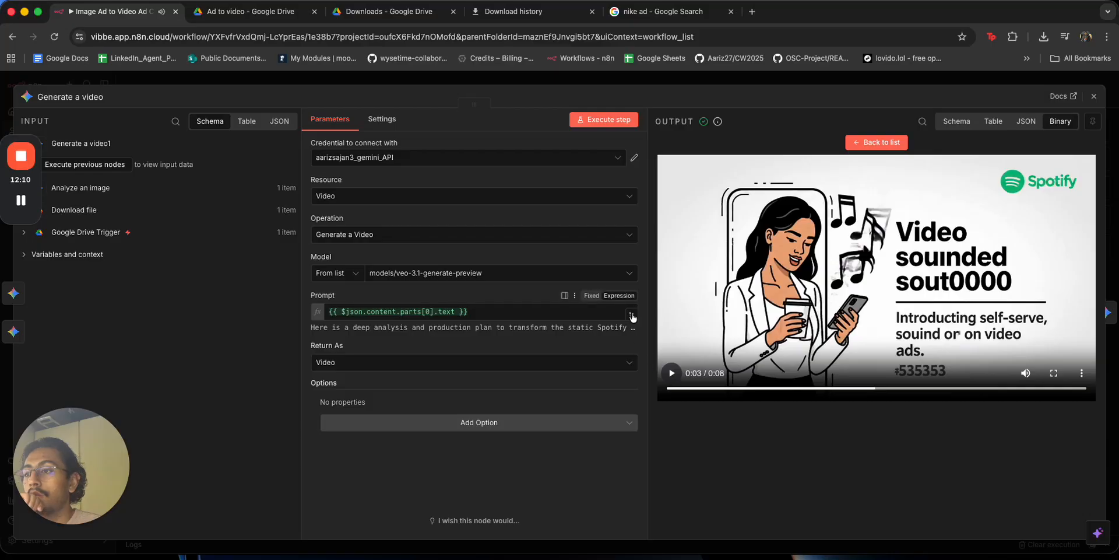
pyautogui.click(632, 316)
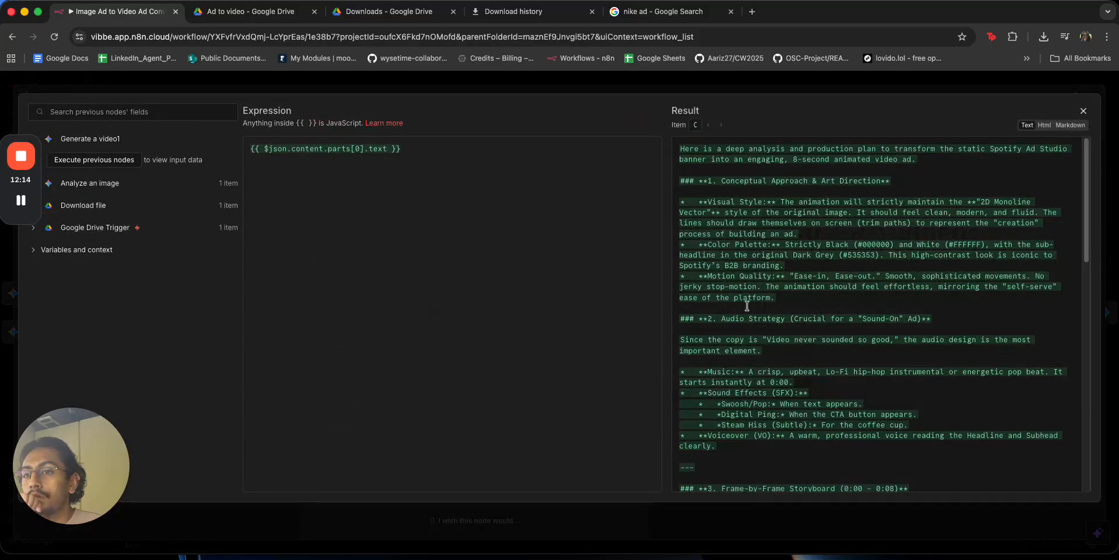
# Read through the Result text, then close the expression editor and Generate a video panel.
pyautogui.scroll(-1, 746, 305)
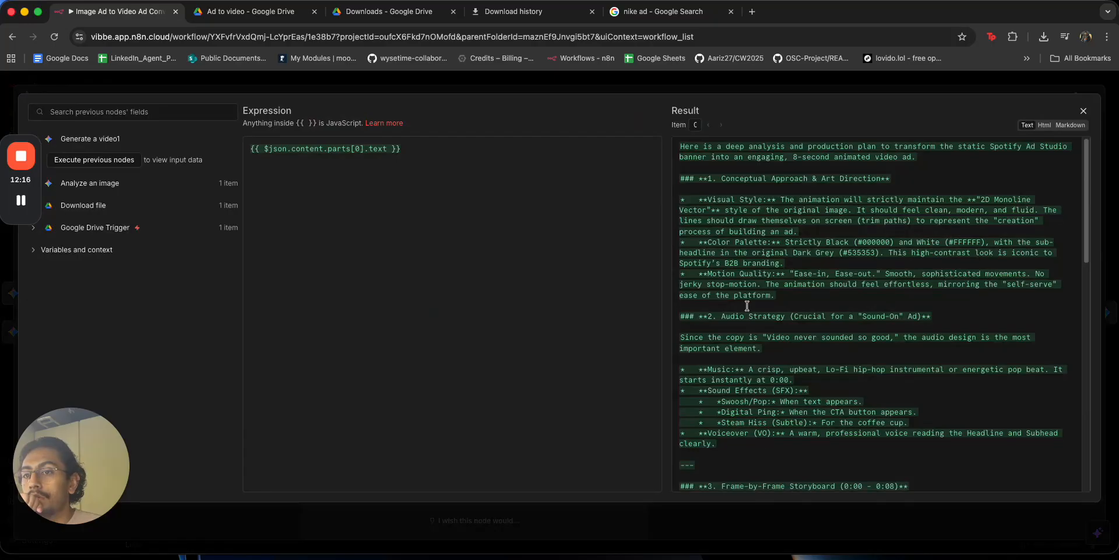
pyautogui.scroll(-3, 746, 305)
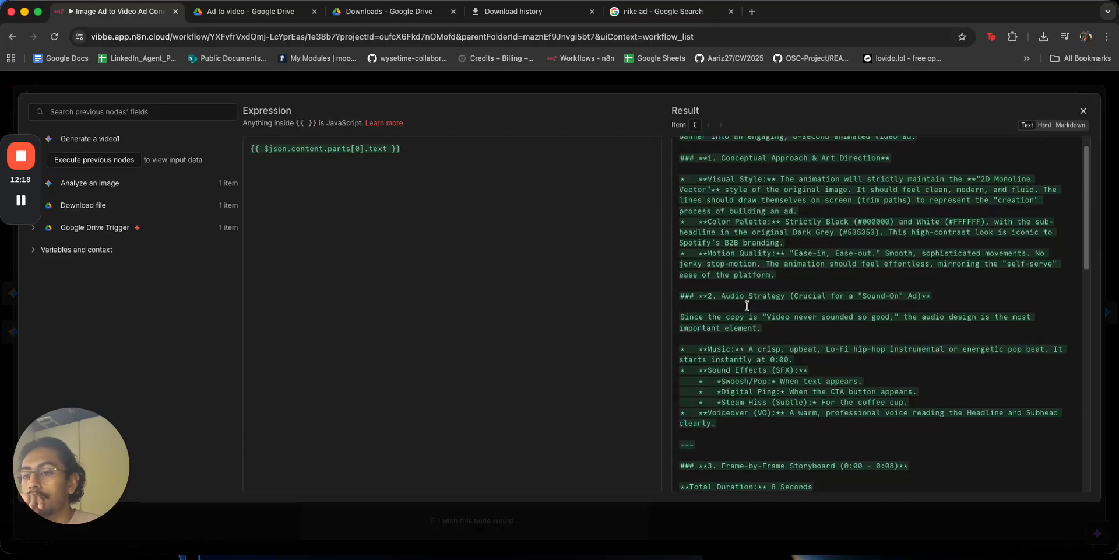
pyautogui.scroll(-5, 746, 306)
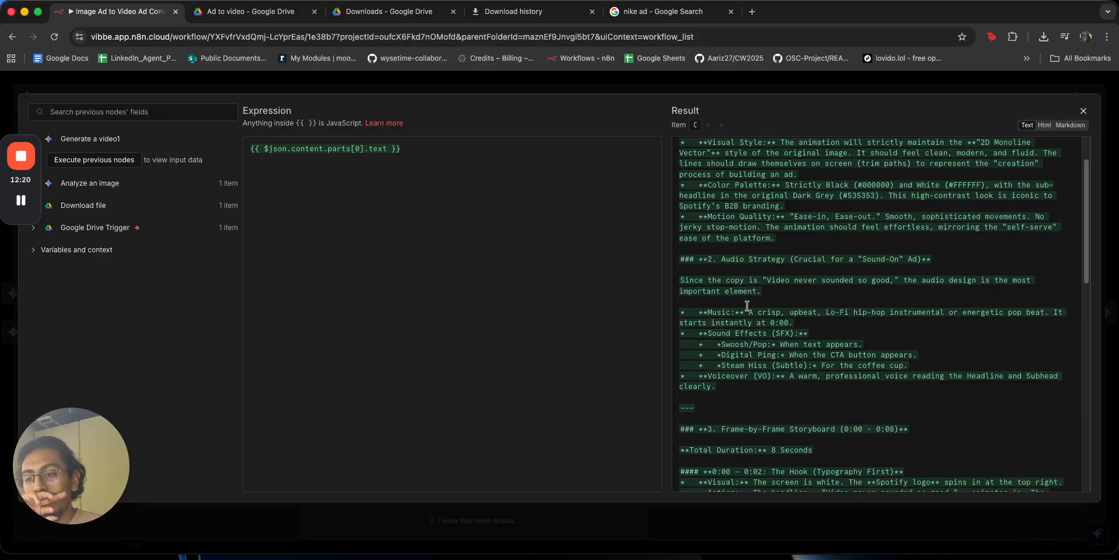
pyautogui.scroll(-8, 747, 305)
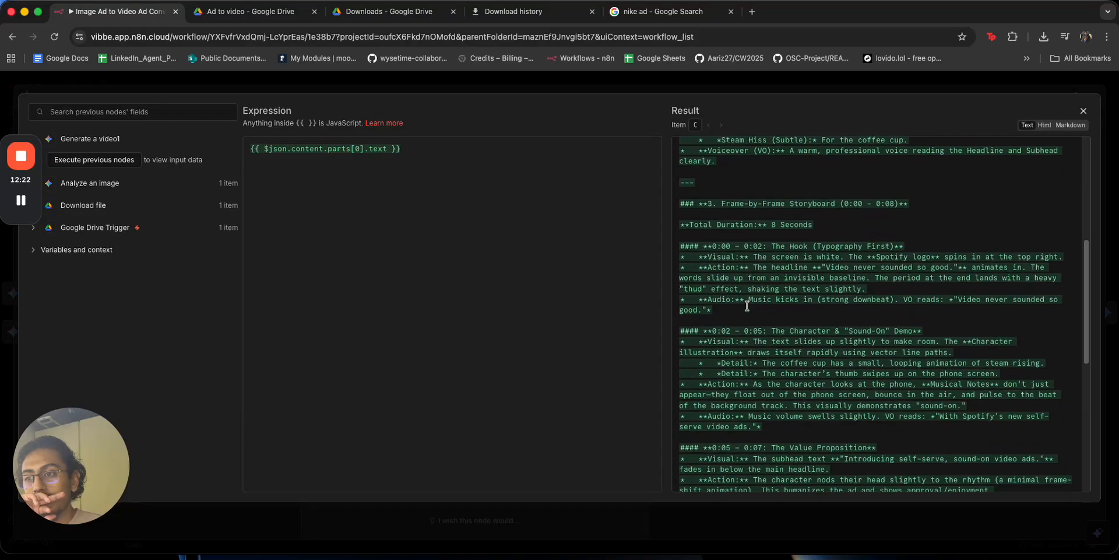
pyautogui.scroll(-6, 747, 306)
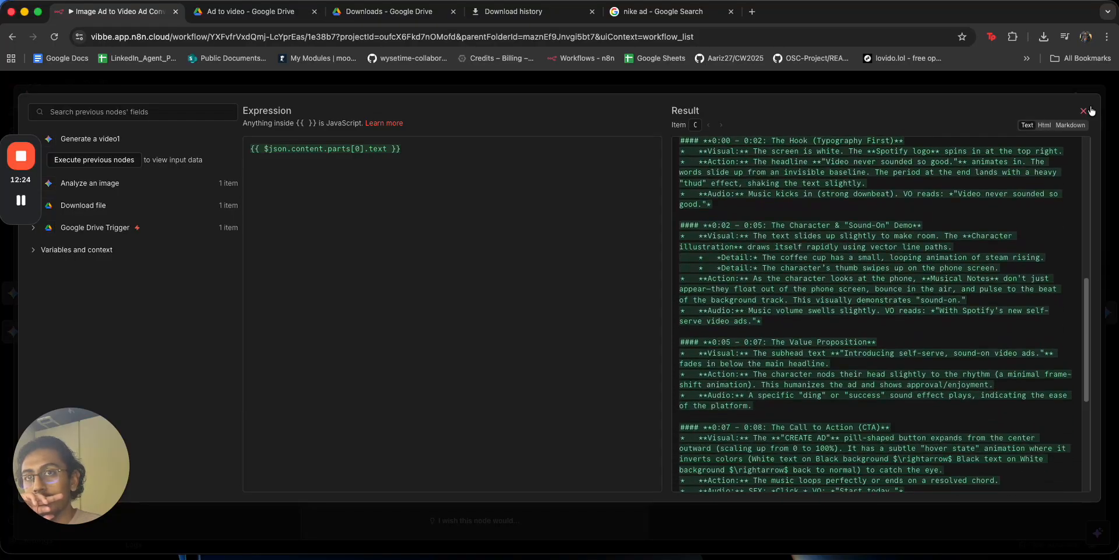
pyautogui.click(1083, 110)
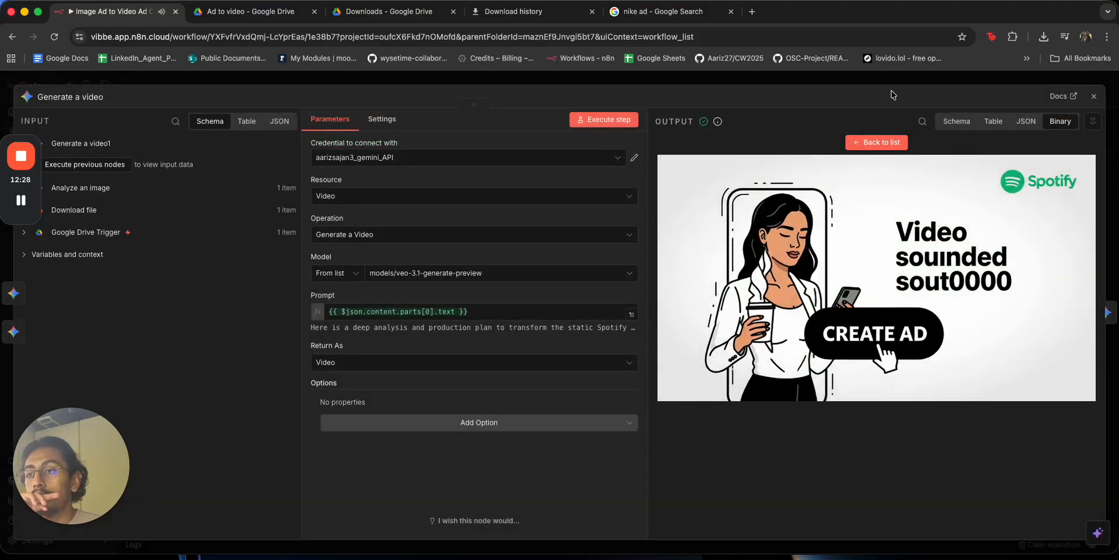
pyautogui.click(834, 81)
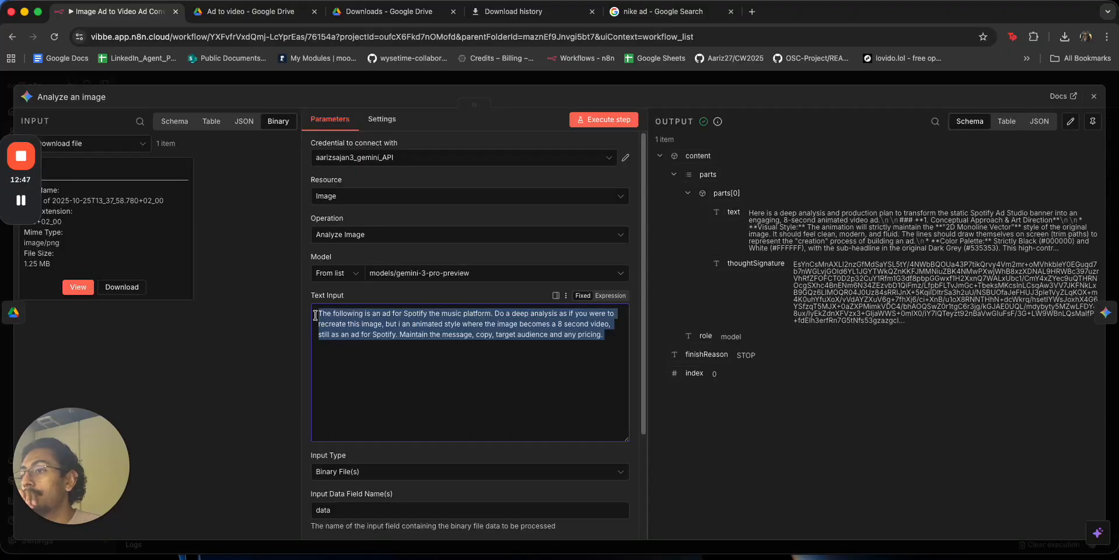
# Replace the Analyze an image prompt with 'Describe in extreme detail, what is in the image (do not leave ANYTHING'.
pyautogui.moveTo(315, 313)
pyautogui.mouseDown()
pyautogui.moveTo(393, 323)
pyautogui.moveTo(493, 313)
pyautogui.moveTo(318, 311)
pyautogui.mouseUp()
pyautogui.press('BackSpace')
pyautogui.write('Descri')
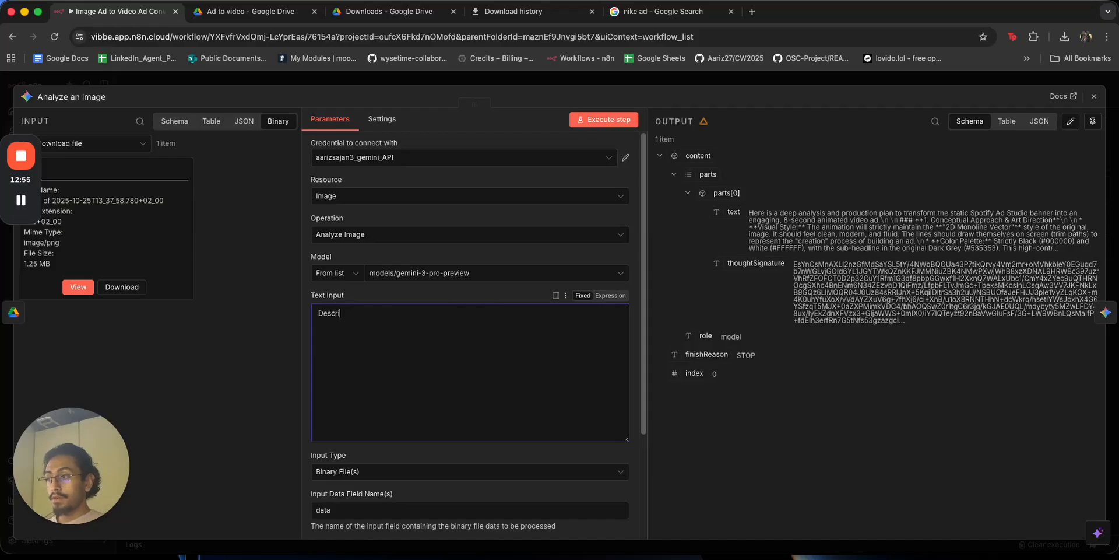
pyautogui.write('be in extreme de')
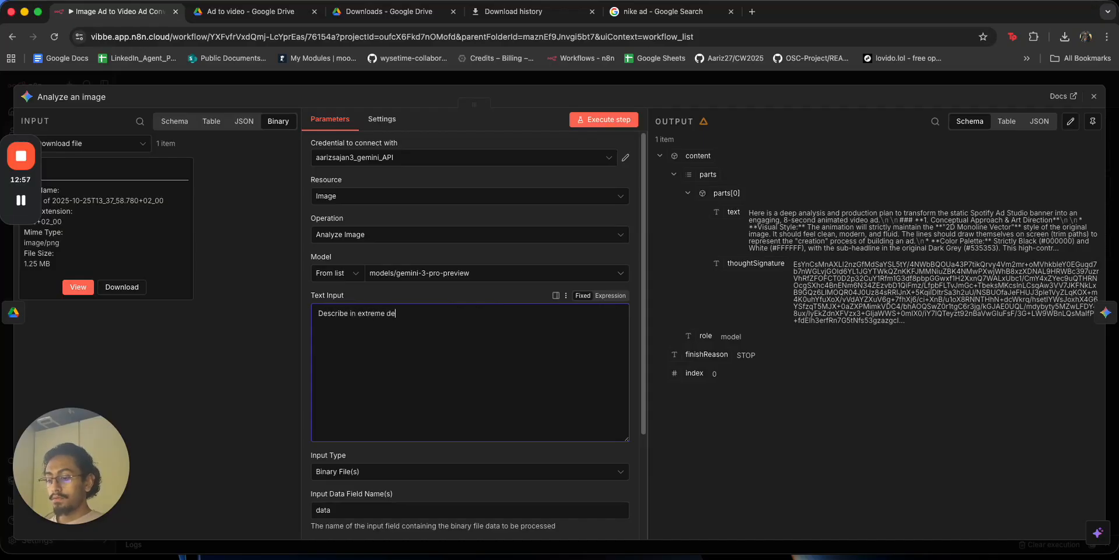
pyautogui.write('tail,')
pyautogui.write(' what is ')
pyautogui.write('in the image')
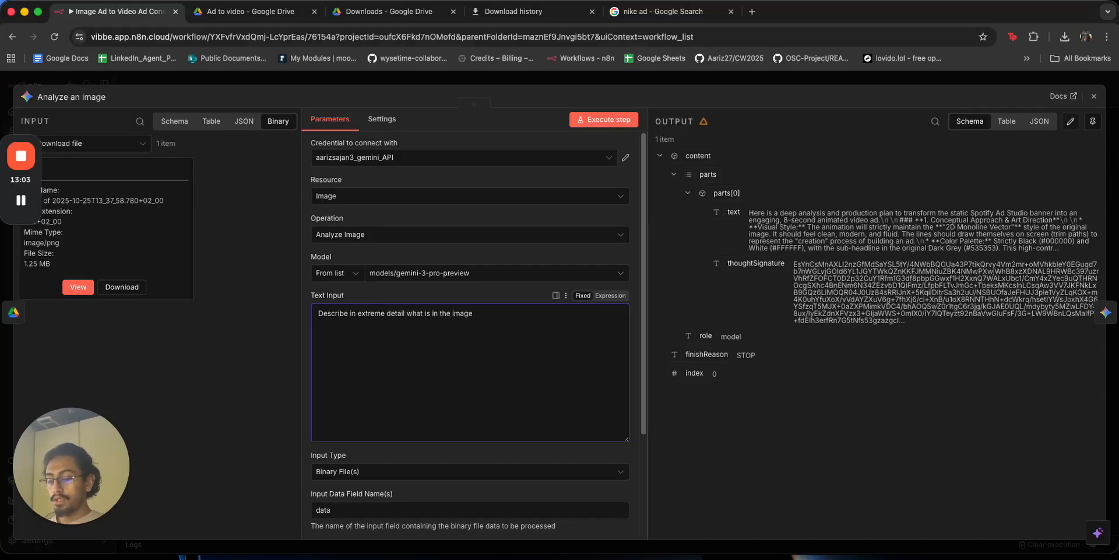
pyautogui.write(' (do not leave ANYTHING out')
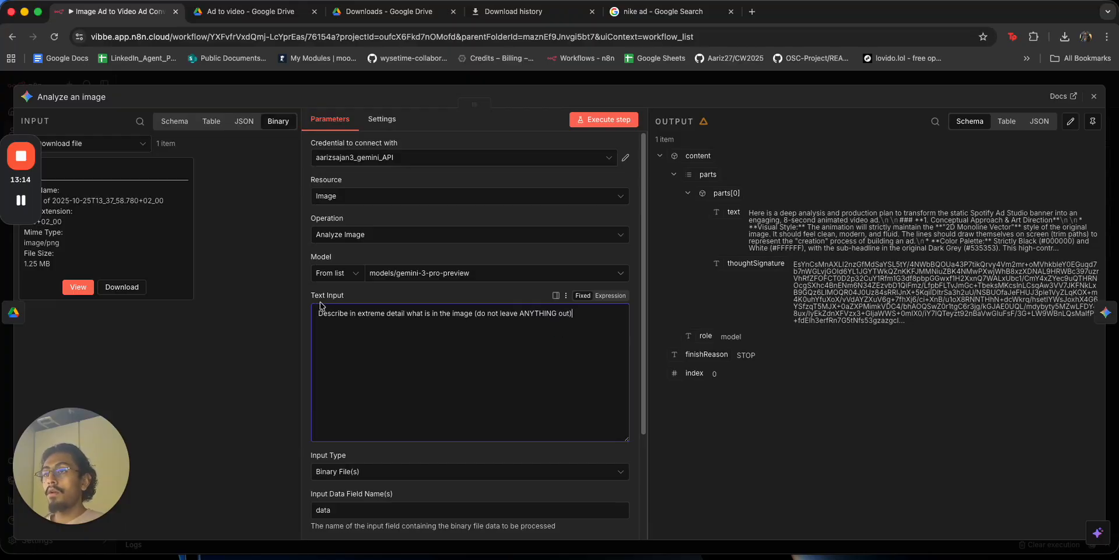
# Re-run the image analysis and shift both Generate a video nodes right to make room.
pyautogui.click(604, 119)
pyautogui.click(614, 82)
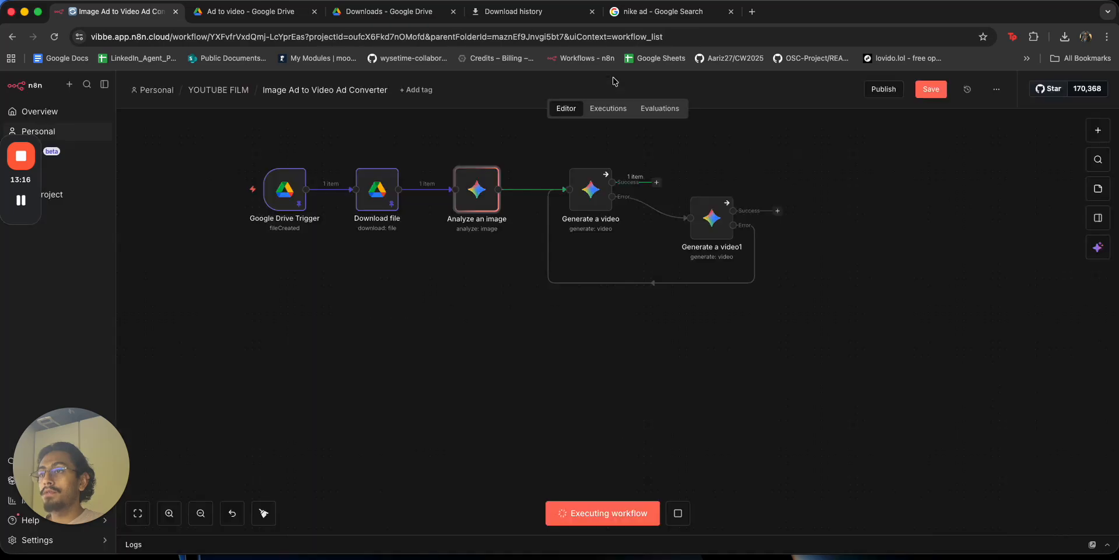
pyautogui.moveTo(571, 161); pyautogui.dragTo(794, 356)
pyautogui.moveTo(546, 142); pyautogui.dragTo(795, 330)
pyautogui.moveTo(710, 230); pyautogui.dragTo(867, 229)
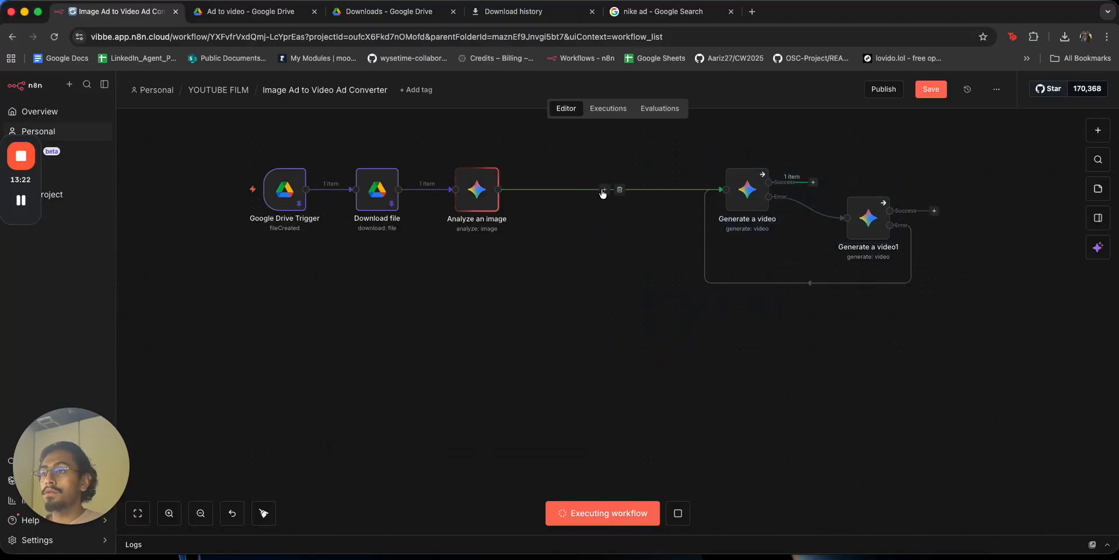
# Insert an OpenAI Message a model node after Analyze an image using OpenAi account 2.
pyautogui.click(604, 189)
pyautogui.write('open')
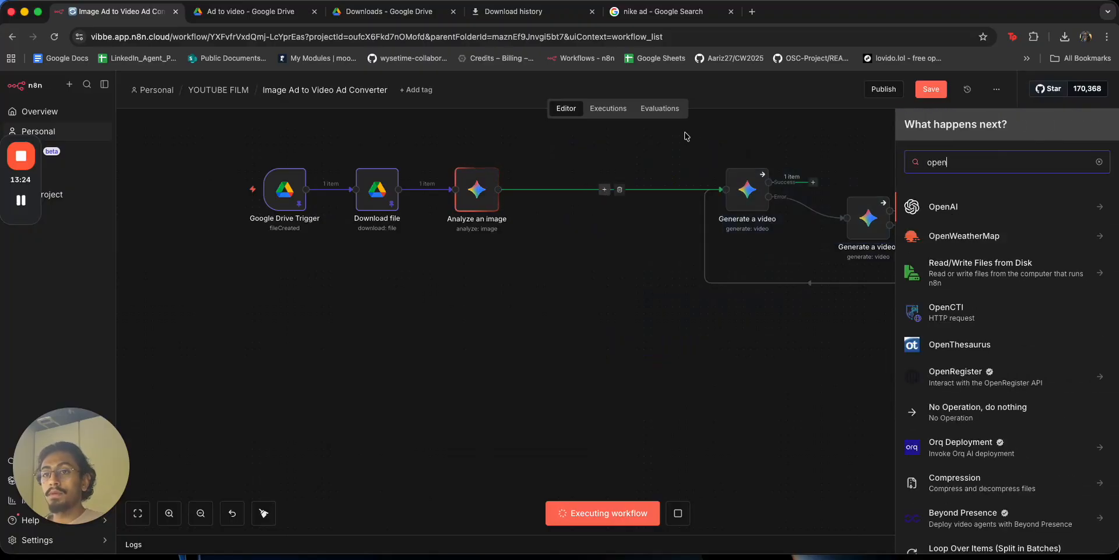
pyautogui.press('Return')
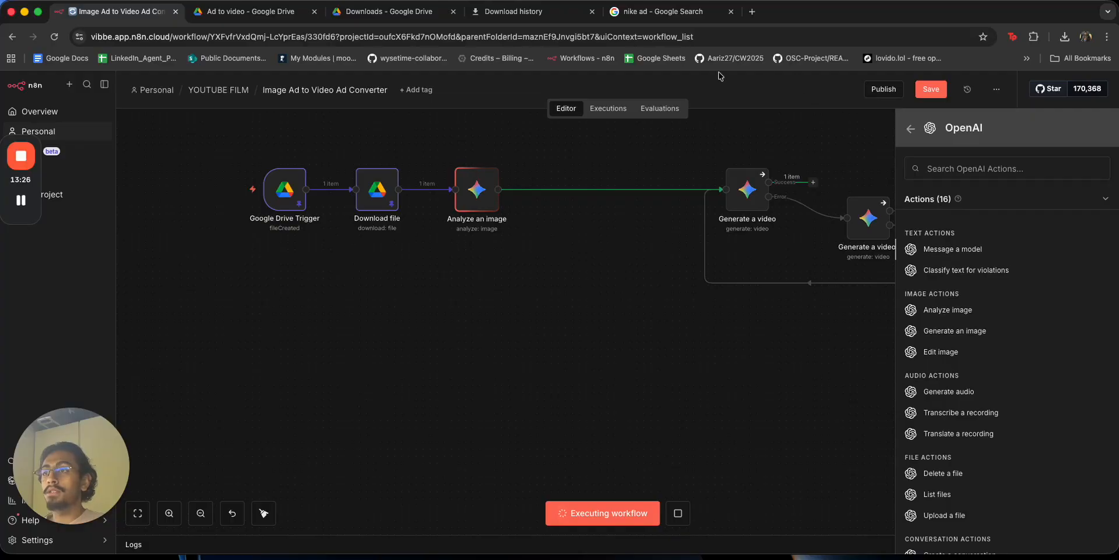
pyautogui.press('Return')
pyautogui.click(471, 157)
pyautogui.click(421, 267)
pyautogui.click(412, 234)
pyautogui.click(415, 273)
pyautogui.click(379, 272)
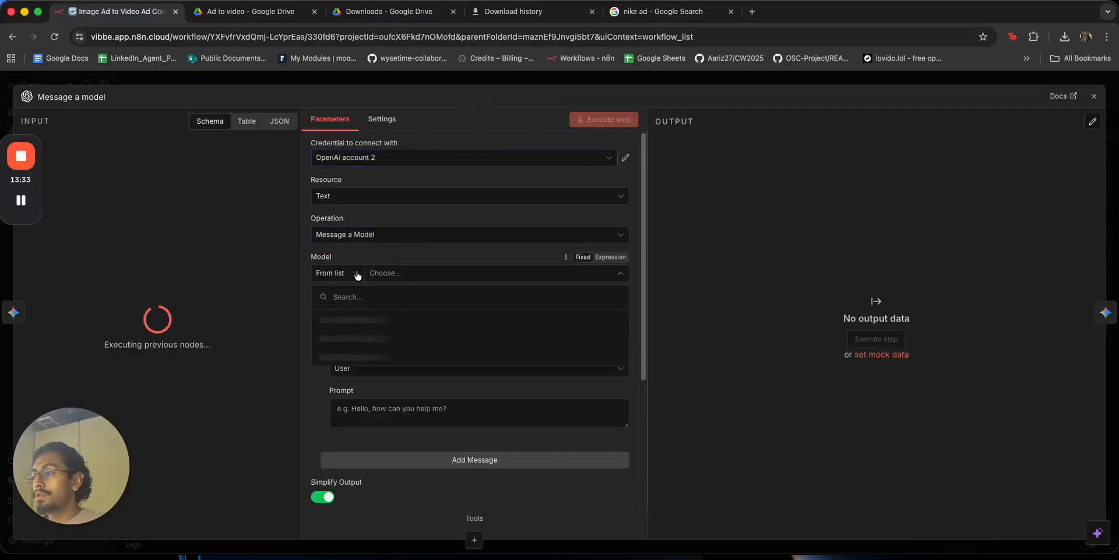
# Choose GPT-4.1 as the model and set the message role to System.
pyautogui.scroll(-4, 430, 373)
pyautogui.click(430, 364)
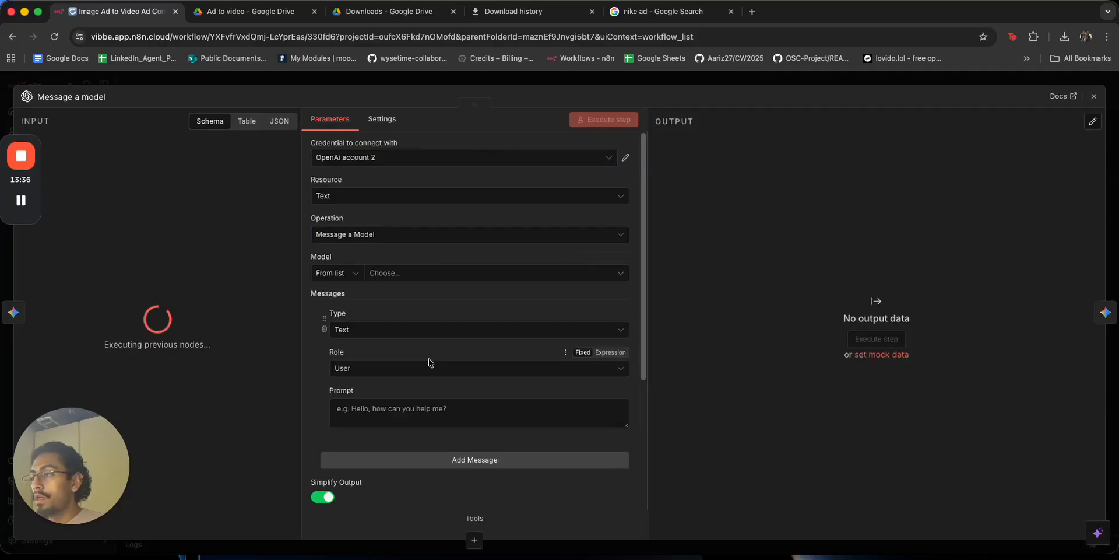
pyautogui.scroll(-5, 420, 362)
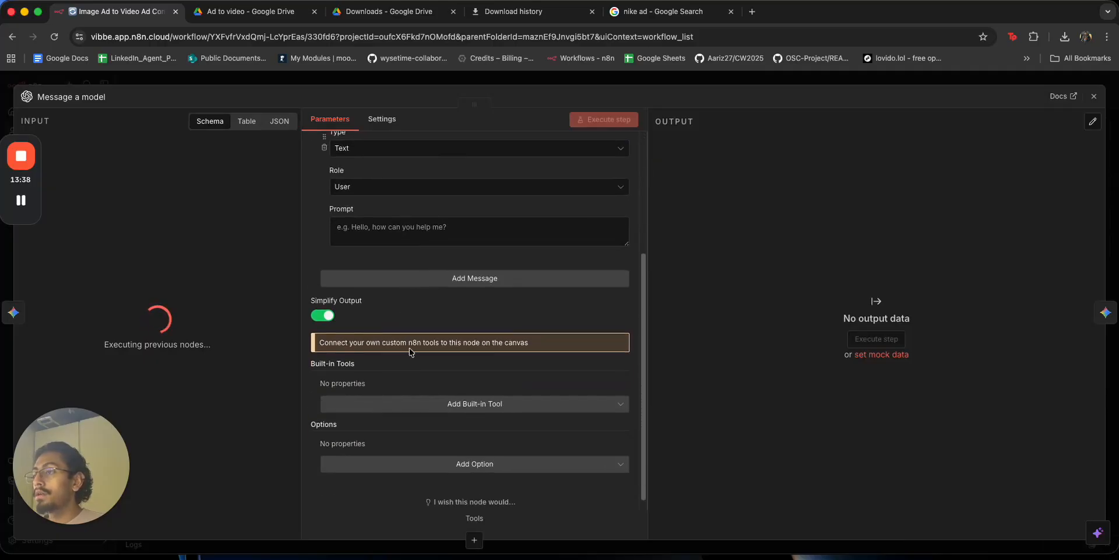
pyautogui.click(435, 190)
pyautogui.moveTo(426, 248); pyautogui.dragTo(426, 281)
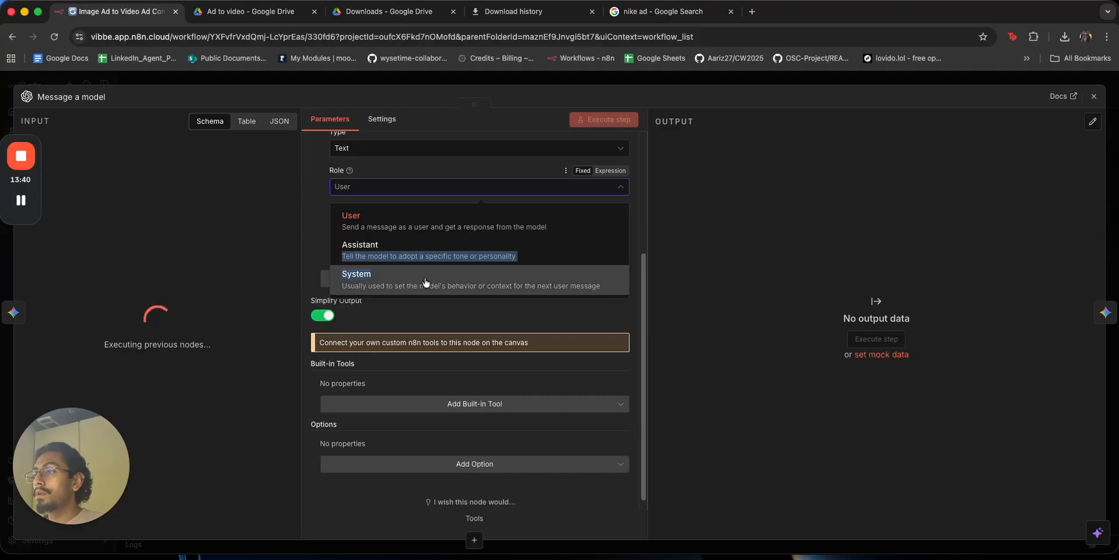
pyautogui.click(427, 281)
# Write the system prompt's marketing-expert introduction followed by a 'Do not change:' heading.
pyautogui.click(408, 230)
pyautogui.write('You are a ma')
pyautogui.write('keting expert.')
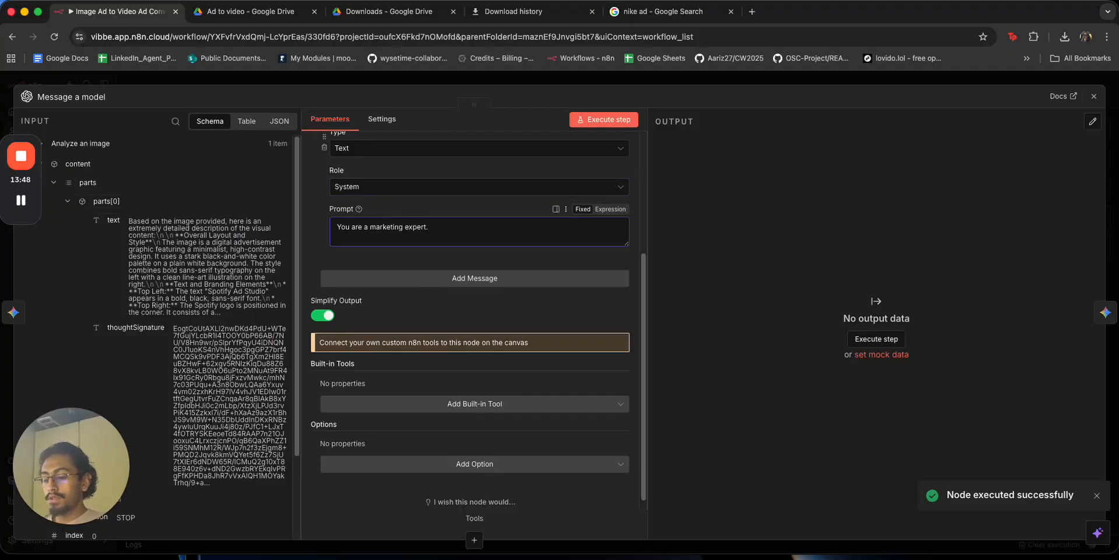
pyautogui.write(' Your job is t')
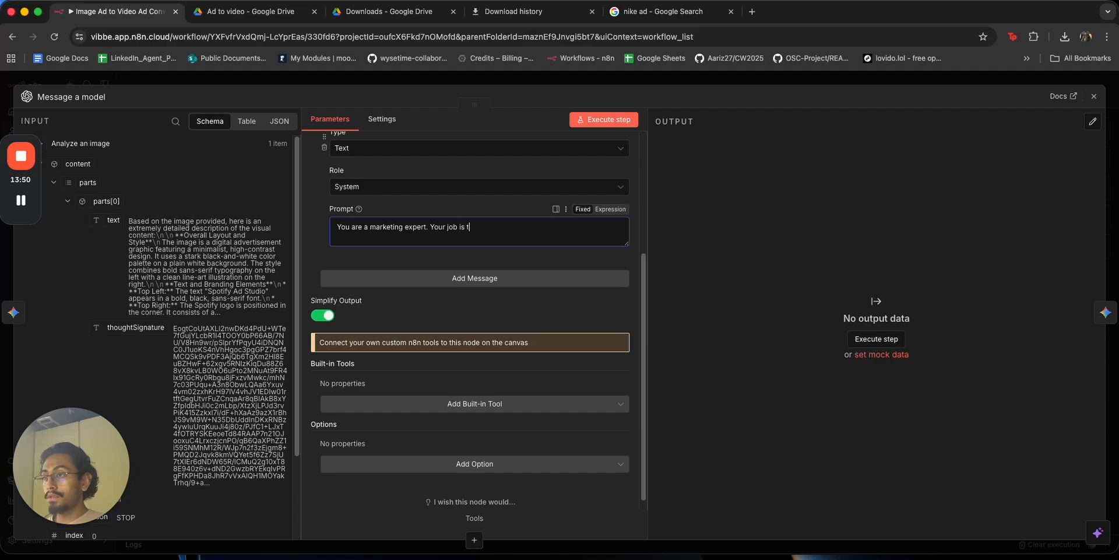
pyautogui.write('o take the image description ')
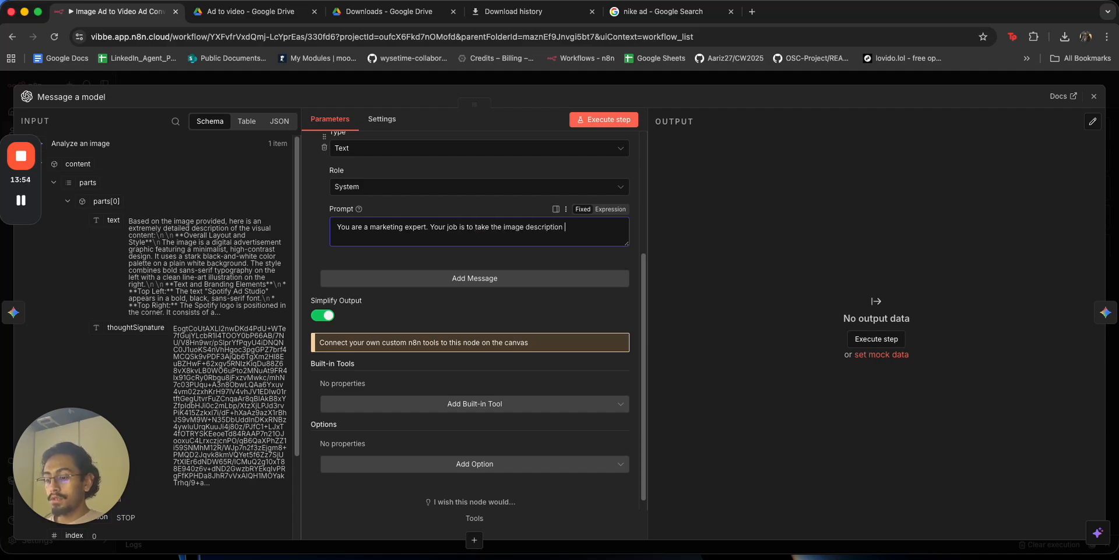
pyautogui.write('provided by the user and turn it into a')
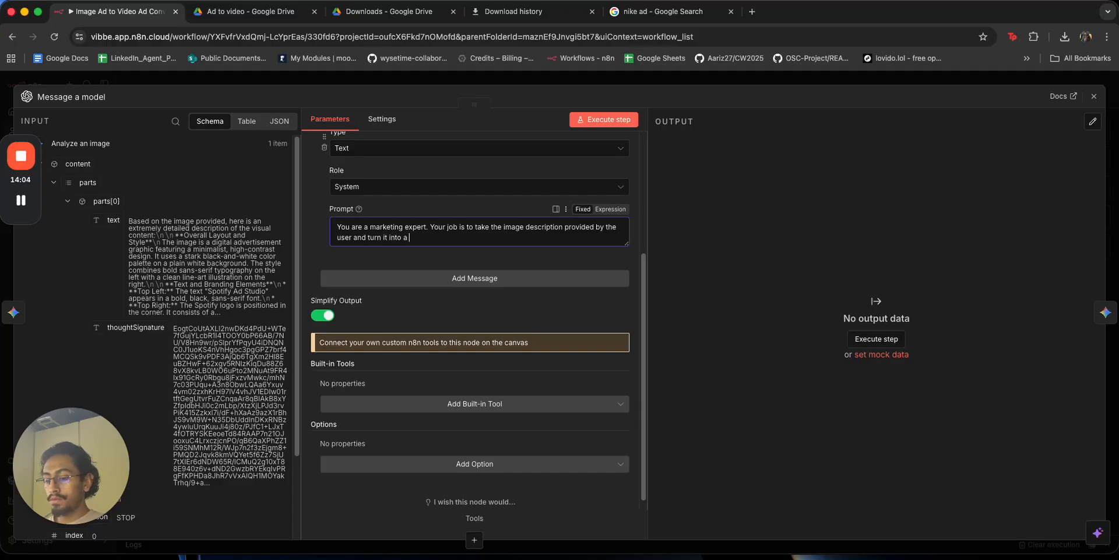
pyautogui.write(' advertisment description that will be fed into a im')
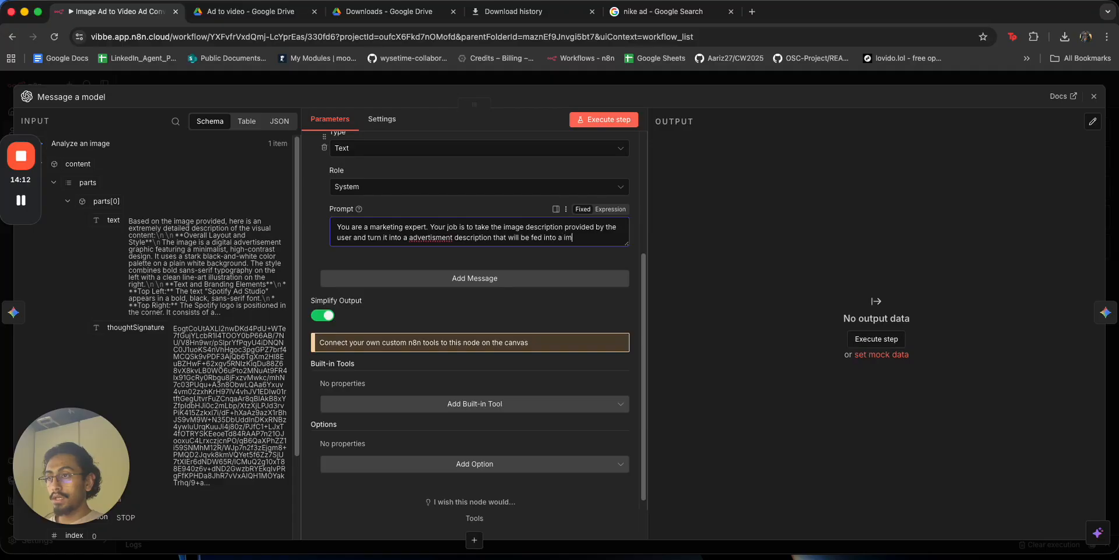
pyautogui.write('video generation model.')
pyautogui.press('Return')
pyautogui.press('Return')
pyautogui.write('Do not chatn')
pyautogui.press('BackSpace')
pyautogui.press('BackSpace')
pyautogui.write('nge:')
# List six items: company name, pricing, copywriting, message, target audience, business logo.
pyautogui.press('Return')
pyautogui.write('1. the na')
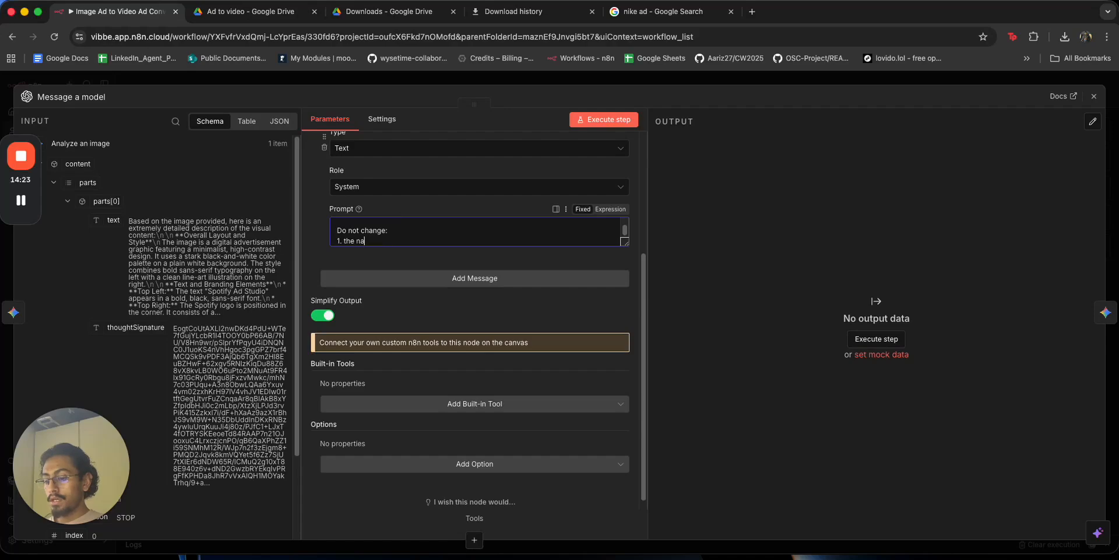
pyautogui.write('me of the coip')
pyautogui.write('pany')
pyautogui.press('Return')
pyautogui.write('2. the pr')
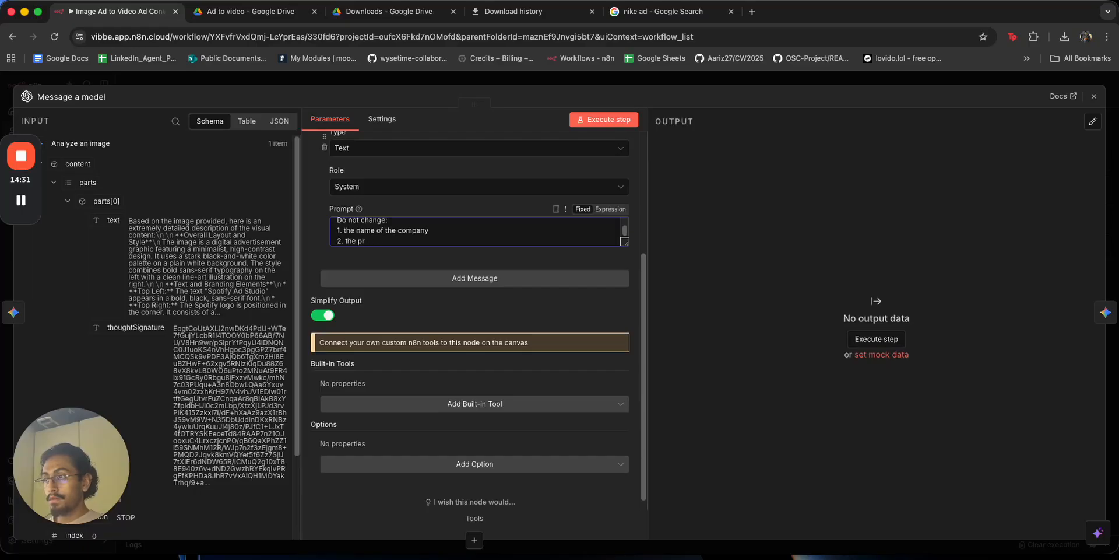
pyautogui.write('cinng of the cop')
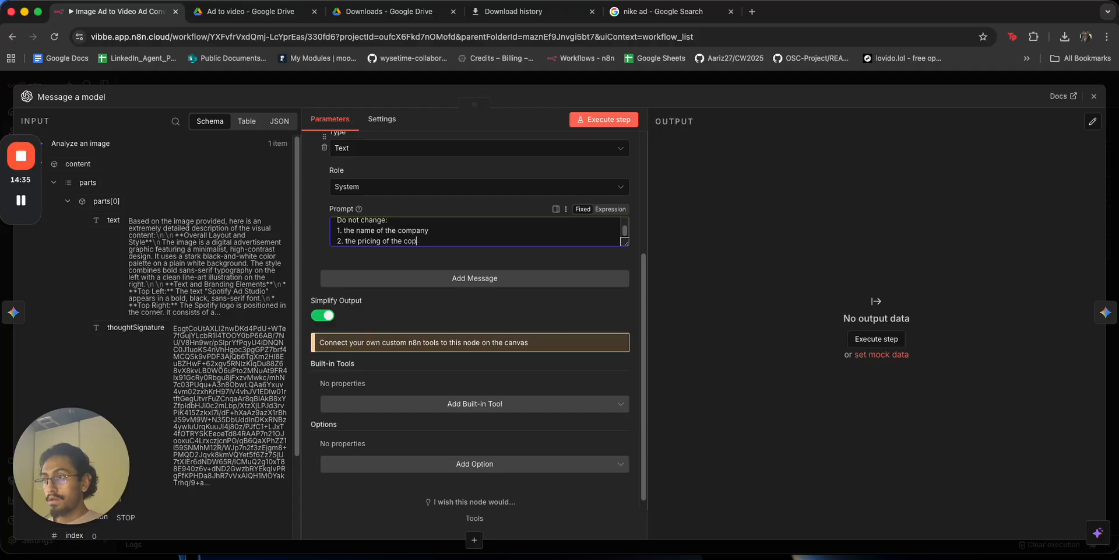
pyautogui.write('manypany')
pyautogui.press('Return')
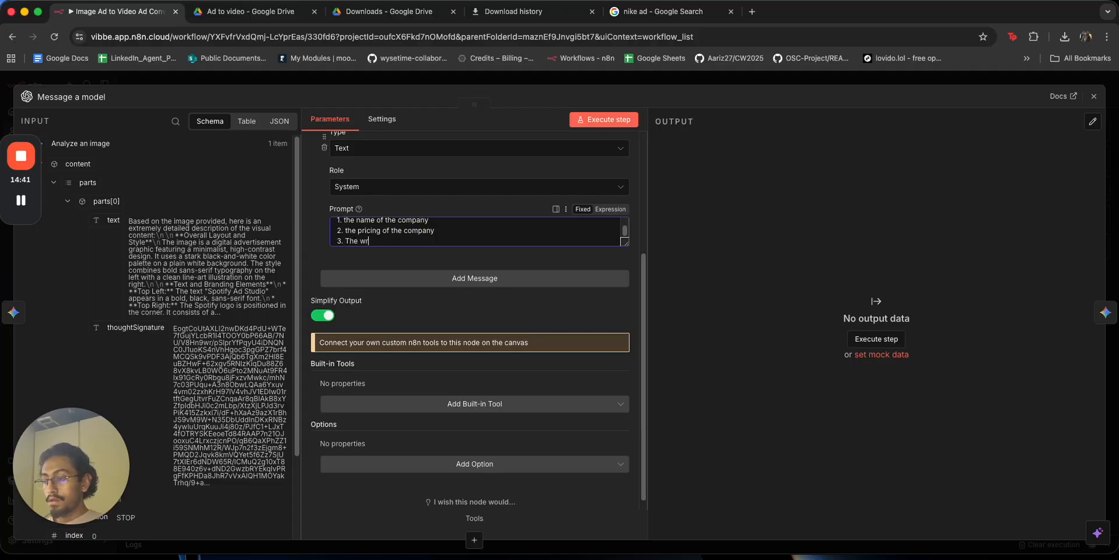
pyautogui.write('3. The writing of the ad')
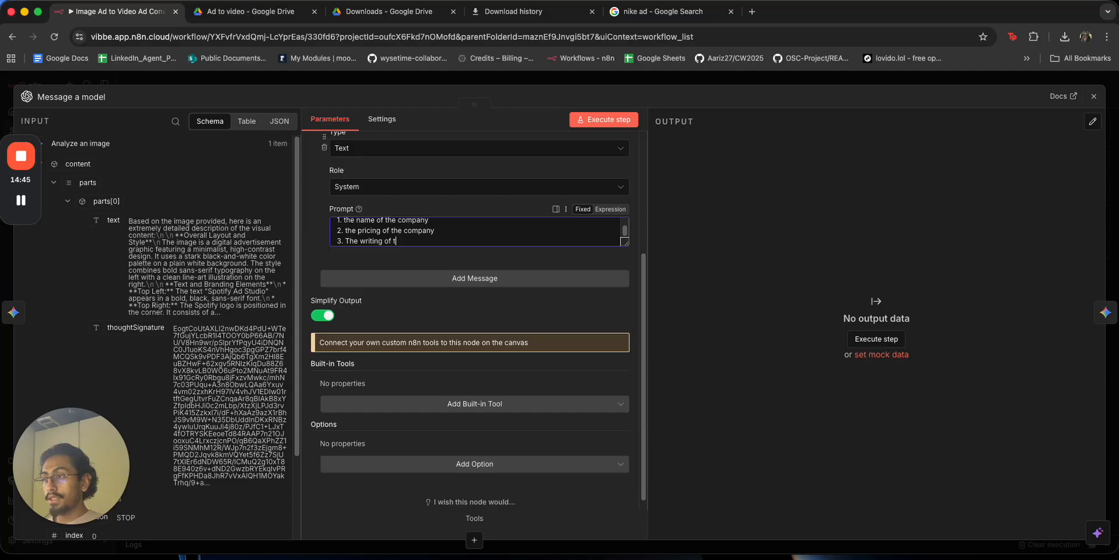
pyautogui.hotkey('alt', 'BackSpace')
pyautogui.hotkey('alt', 'BackSpace')
pyautogui.write('copywriting')
pyautogui.press('Return')
pyautogui.write('4. The message')
pyautogui.press('Return')
pyautogui.write('5. The')
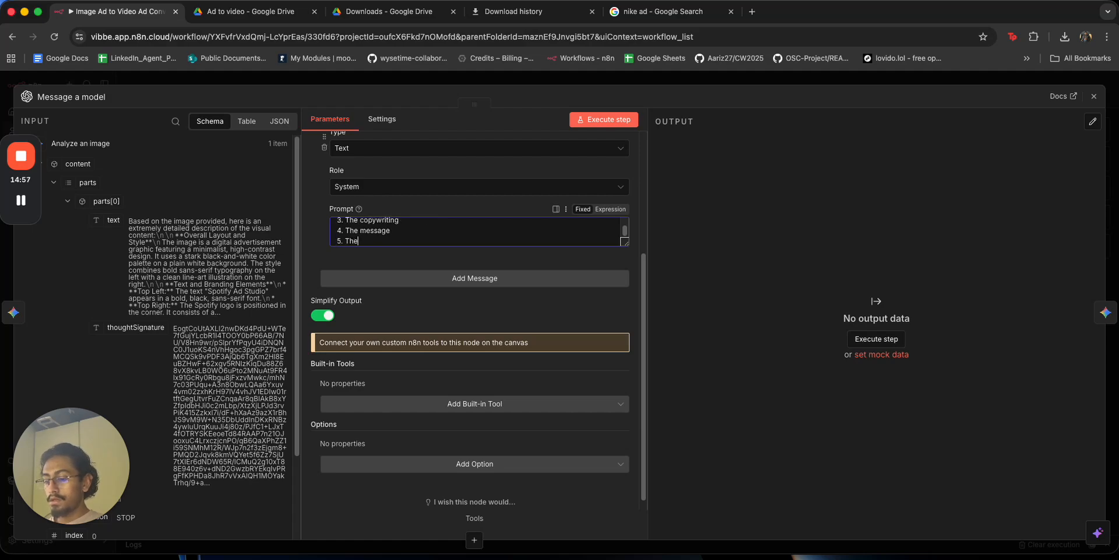
pyautogui.write(' target audience')
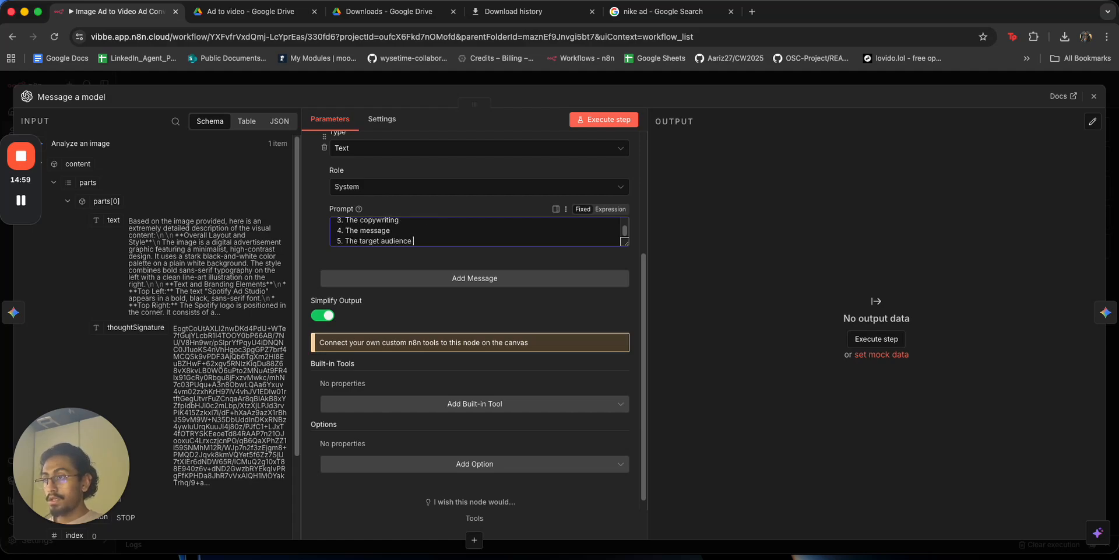
pyautogui.press('Return')
pyautogui.write('6. The logo of the')
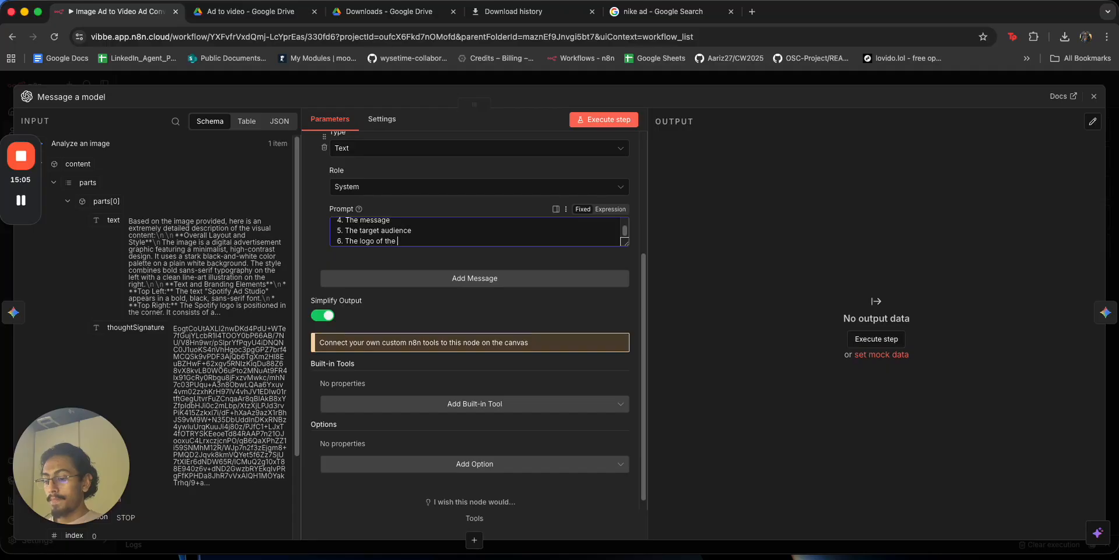
pyautogui.write('business')
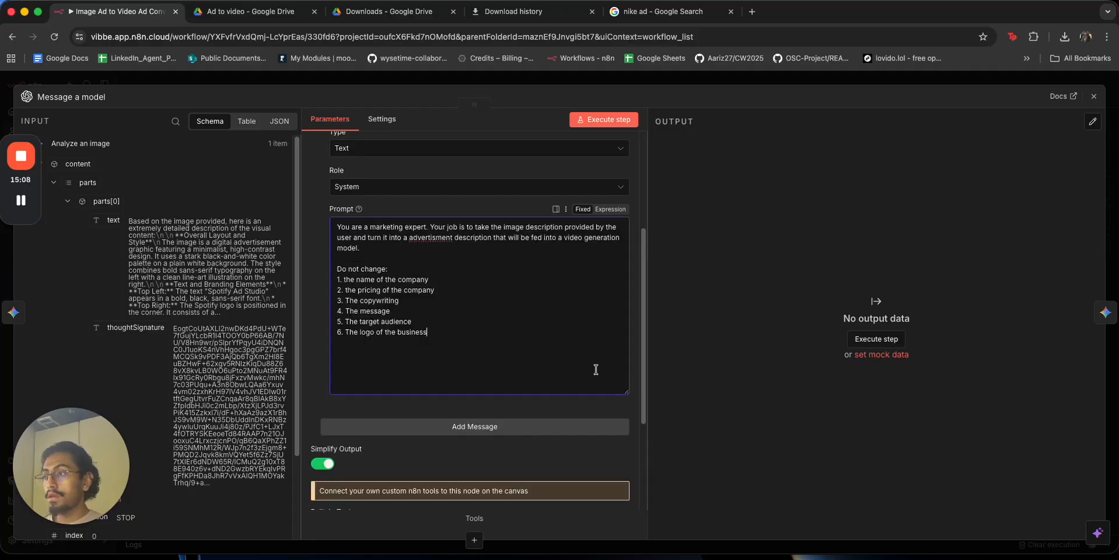
# Append '(if any)' to each of the six list items.
pyautogui.click(450, 280)
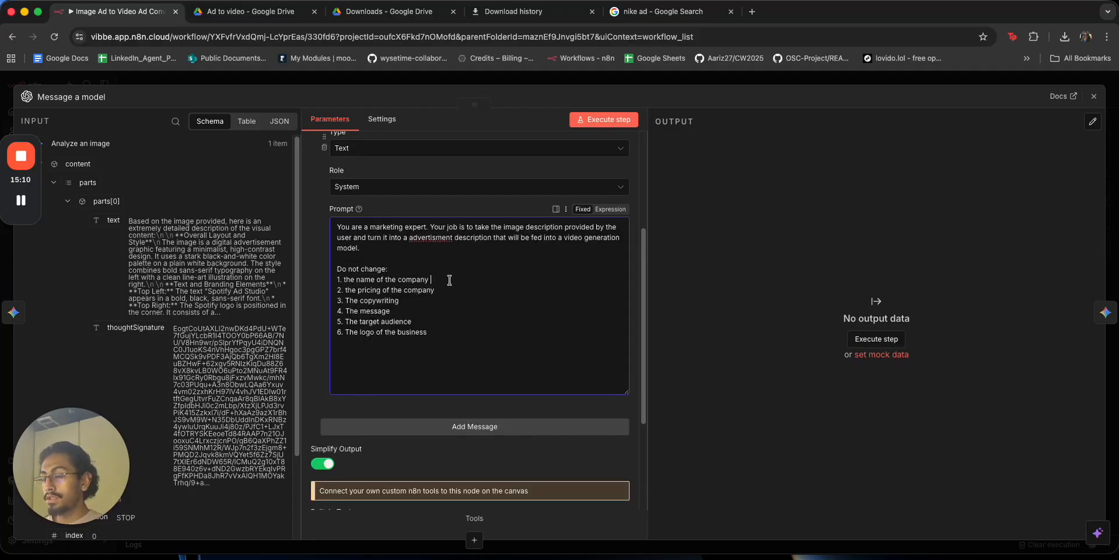
pyautogui.write('(if any')
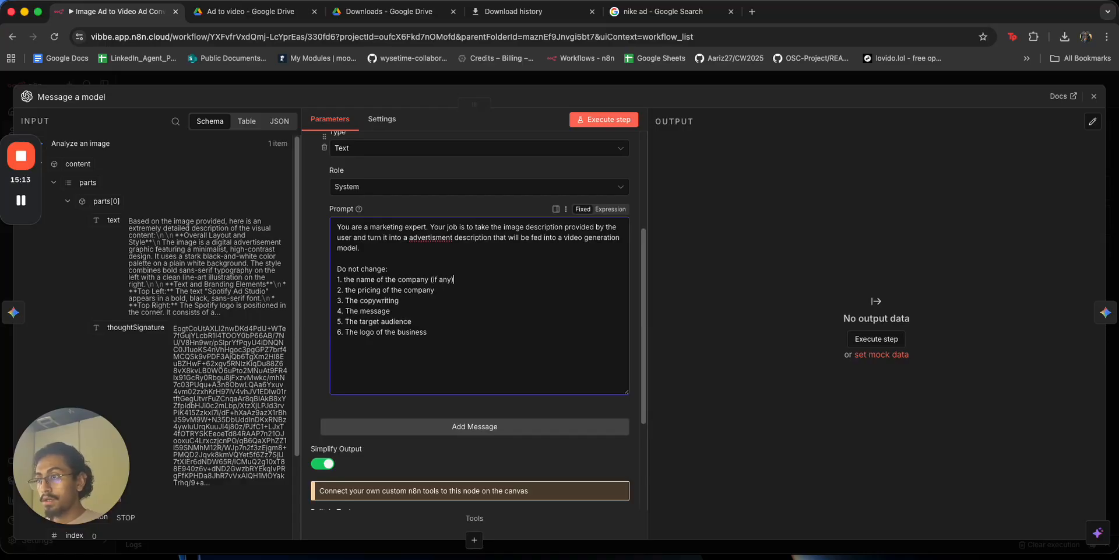
pyautogui.moveTo(455, 279); pyautogui.dragTo(430, 281)
pyautogui.press('super+c')
pyautogui.click(482, 298)
pyautogui.click(478, 291)
pyautogui.press('super+v')
pyautogui.click(465, 301)
pyautogui.press('super+v')
pyautogui.click(461, 311)
pyautogui.press('super+v')
pyautogui.click(458, 321)
pyautogui.press('super+v')
pyautogui.click(457, 332)
pyautogui.press('super+v')
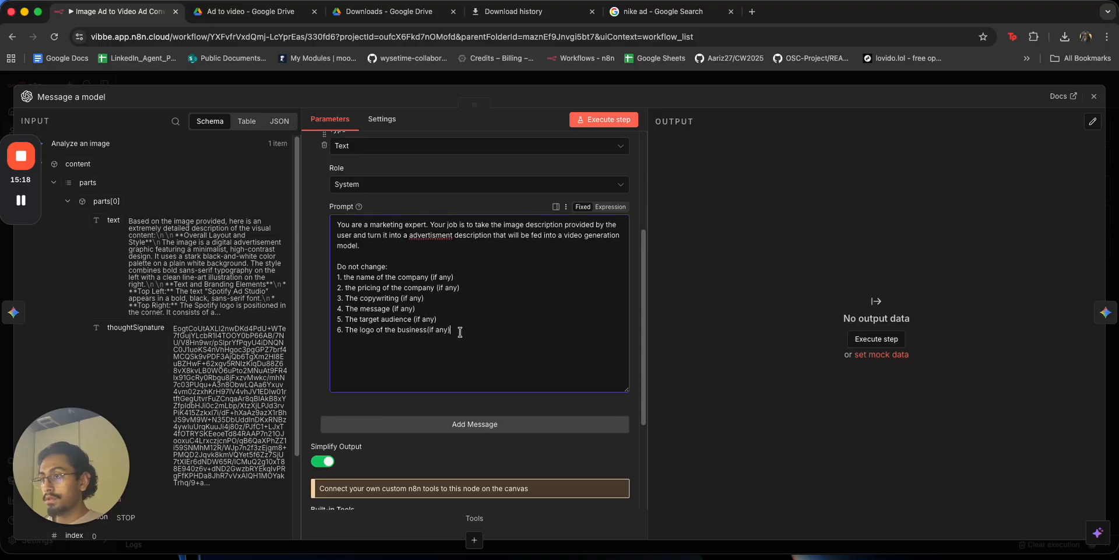
pyautogui.click(428, 330)
pyautogui.press('Left')
# Require output as a JSON video generation prompt {"prompt": "..."} and add a second message.
pyautogui.click(564, 350)
pyautogui.press('Return')
pyautogui.press('Return')
pyautogui.write('Your output shou')
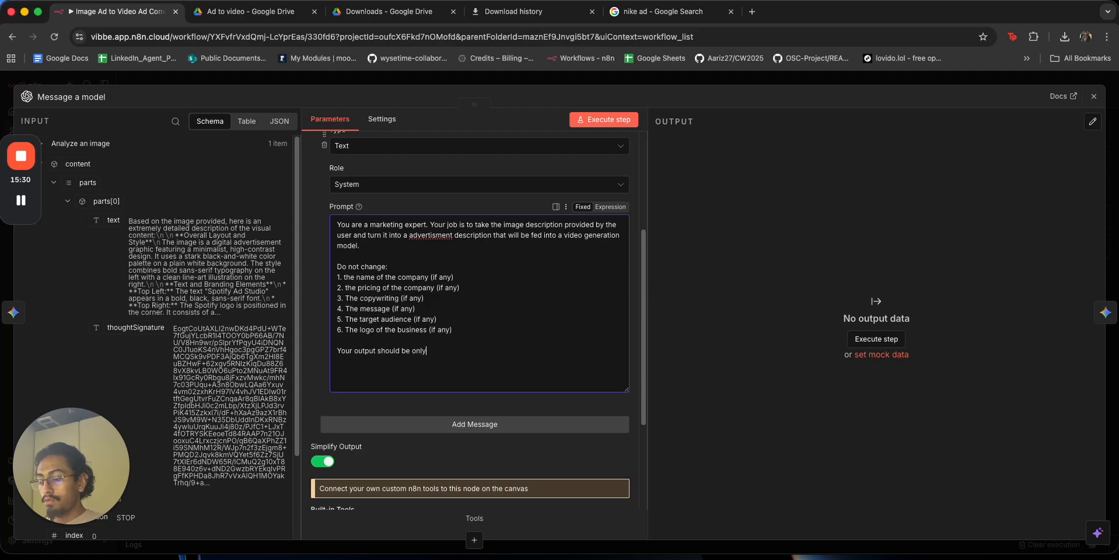
pyautogui.write('deo')
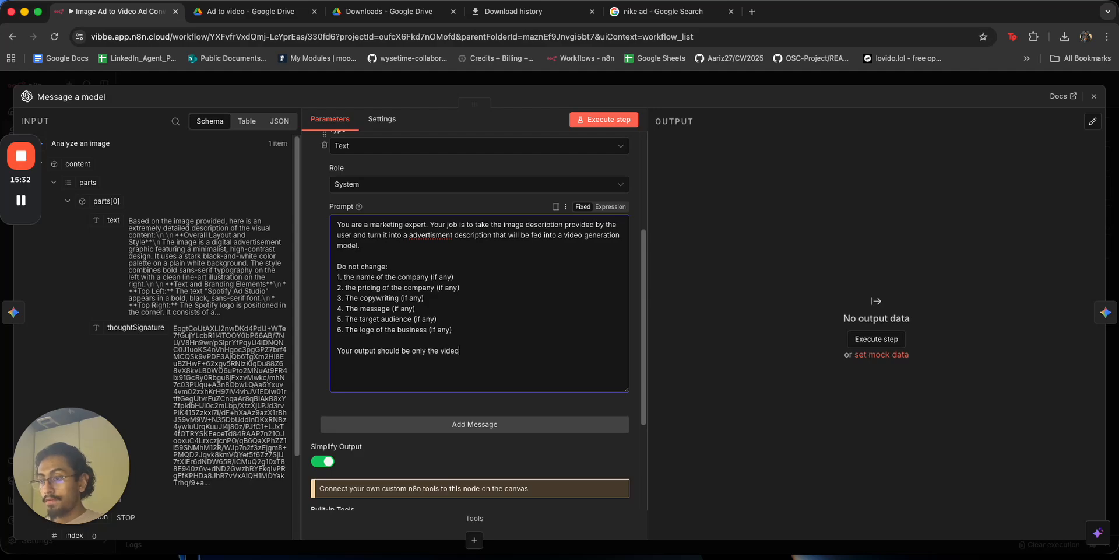
pyautogui.write(' generation')
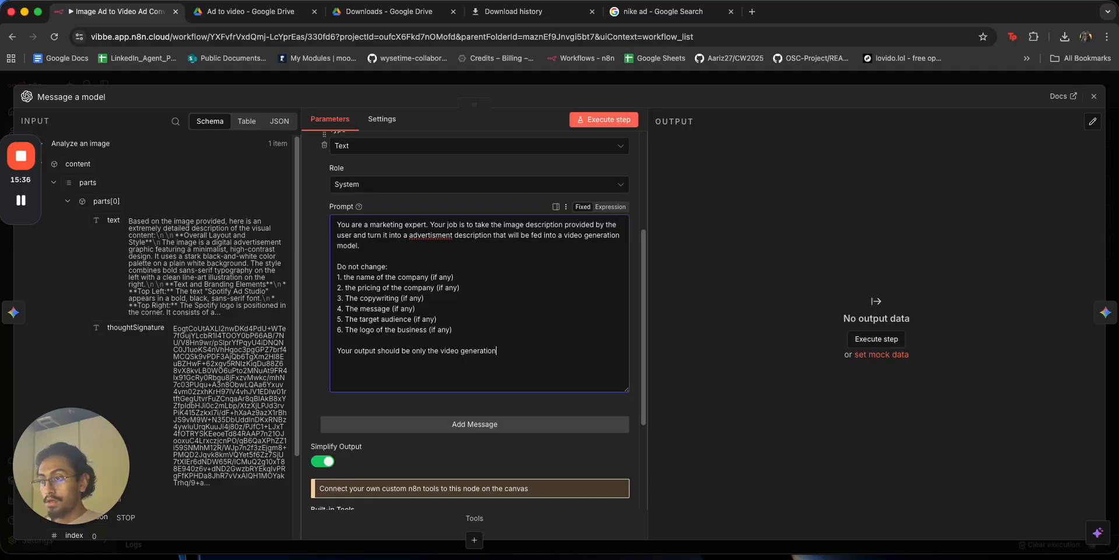
pyautogui.write(' propmt in JSON as follows:')
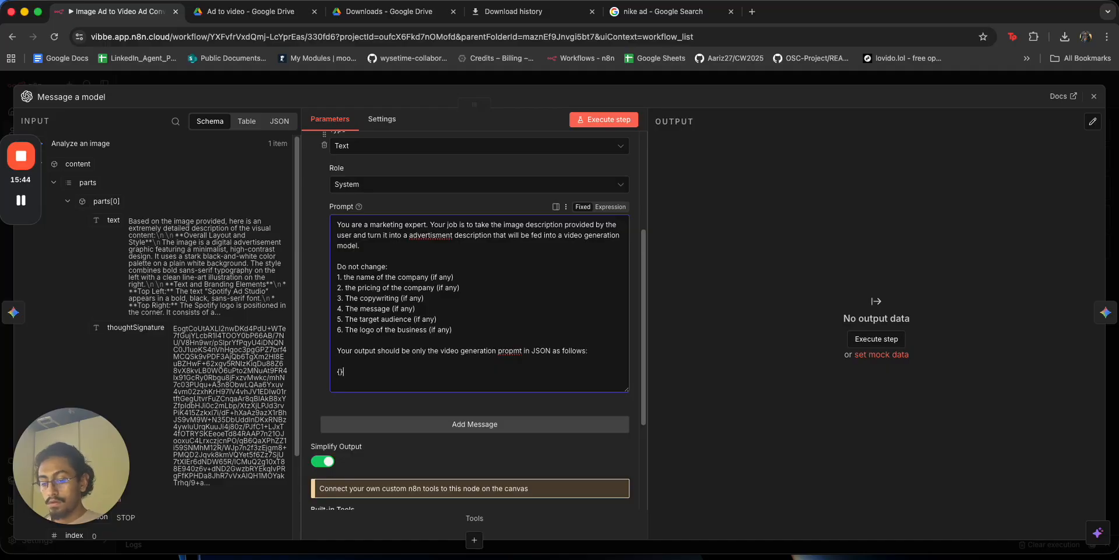
pyautogui.press('Return')
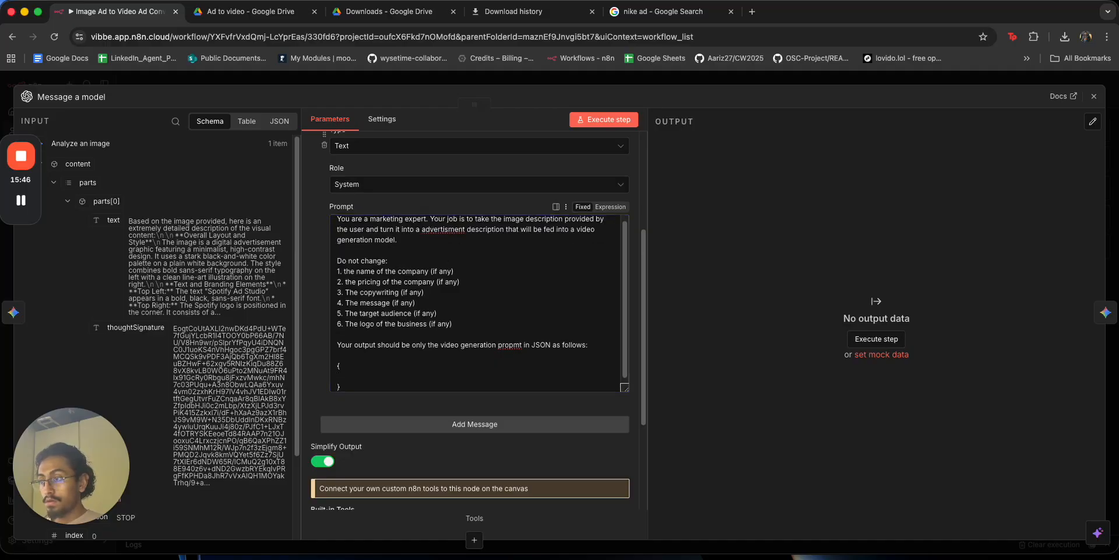
pyautogui.scroll(-2, 508, 292)
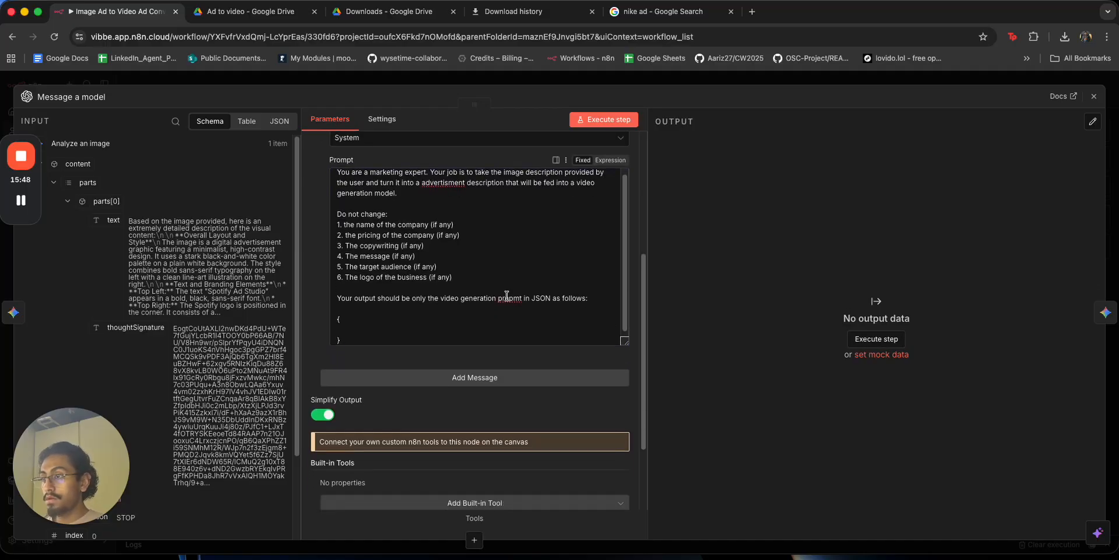
pyautogui.click(493, 329)
pyautogui.write('"prompt": "...')
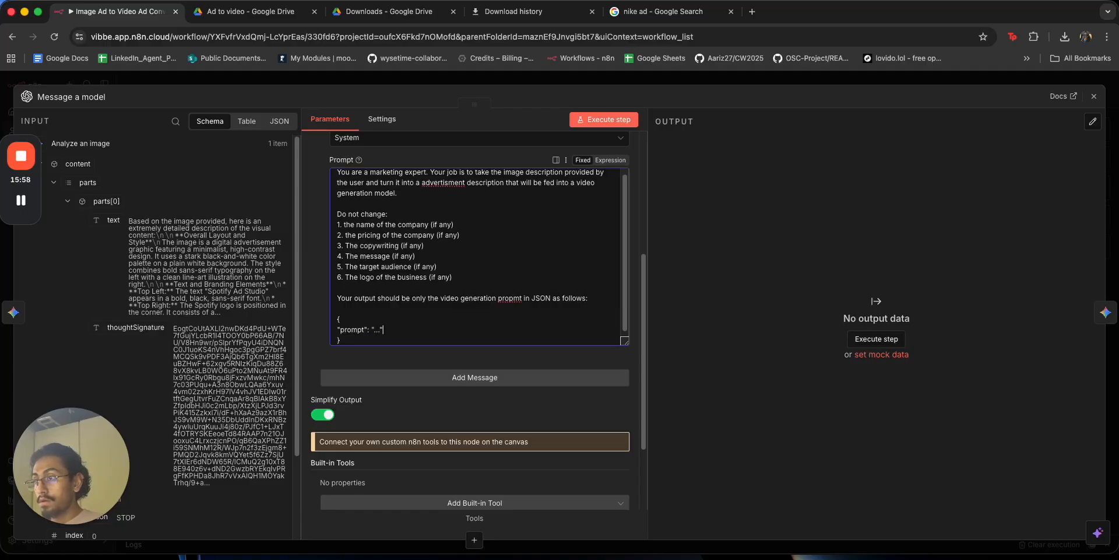
pyautogui.click(562, 376)
pyautogui.scroll(-3, 562, 373)
# Insert the analysed image text field into the new message's prompt.
pyautogui.click(444, 381)
pyautogui.write('Image desctio')
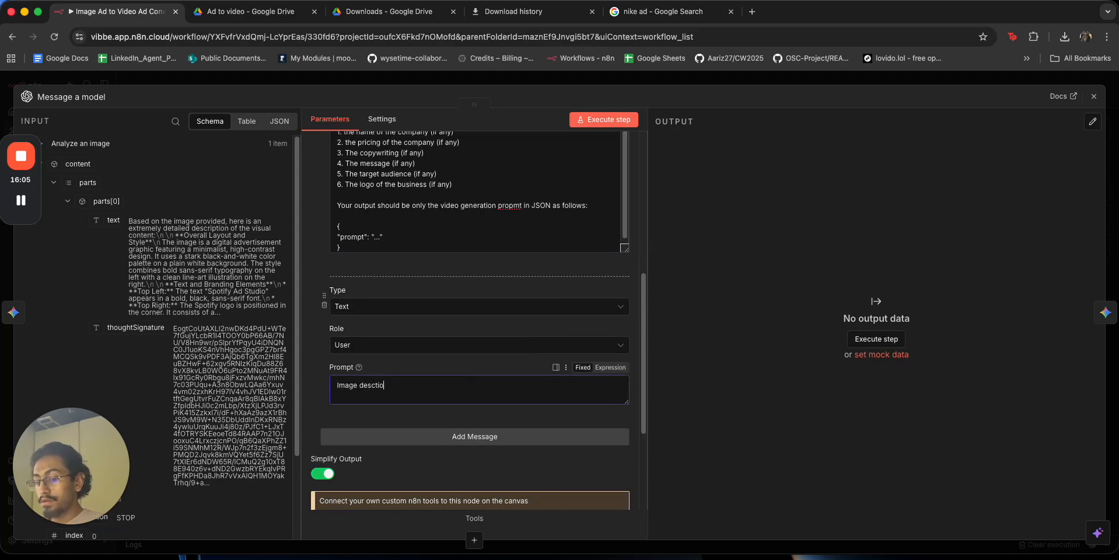
pyautogui.press('super+a')
pyautogui.press('BackSpace')
pyautogui.moveTo(113, 220); pyautogui.dragTo(379, 383)
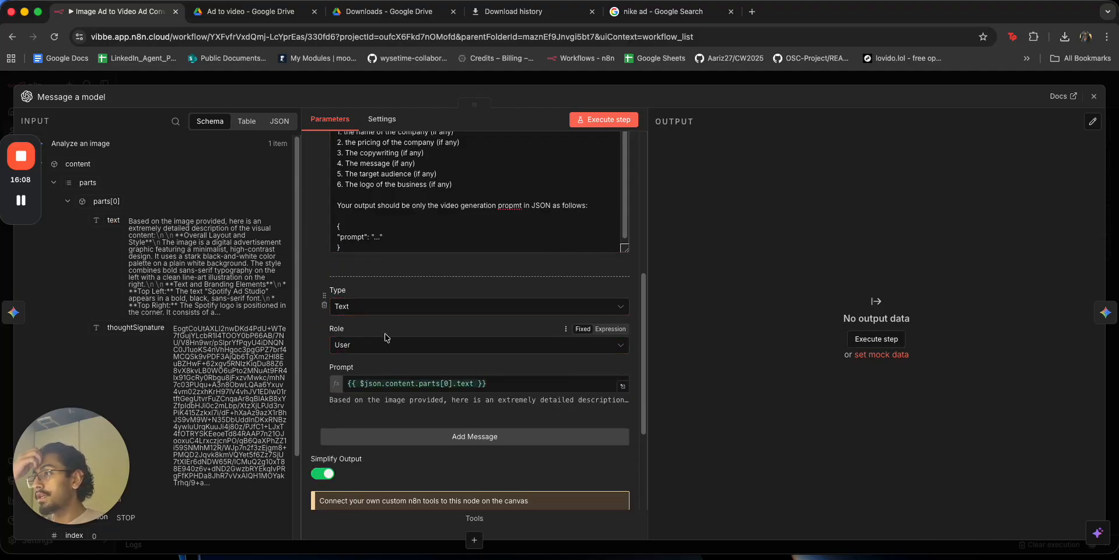
# Add a third message and set the second message's role to System, clearing its text.
pyautogui.click(417, 436)
pyautogui.click(427, 469)
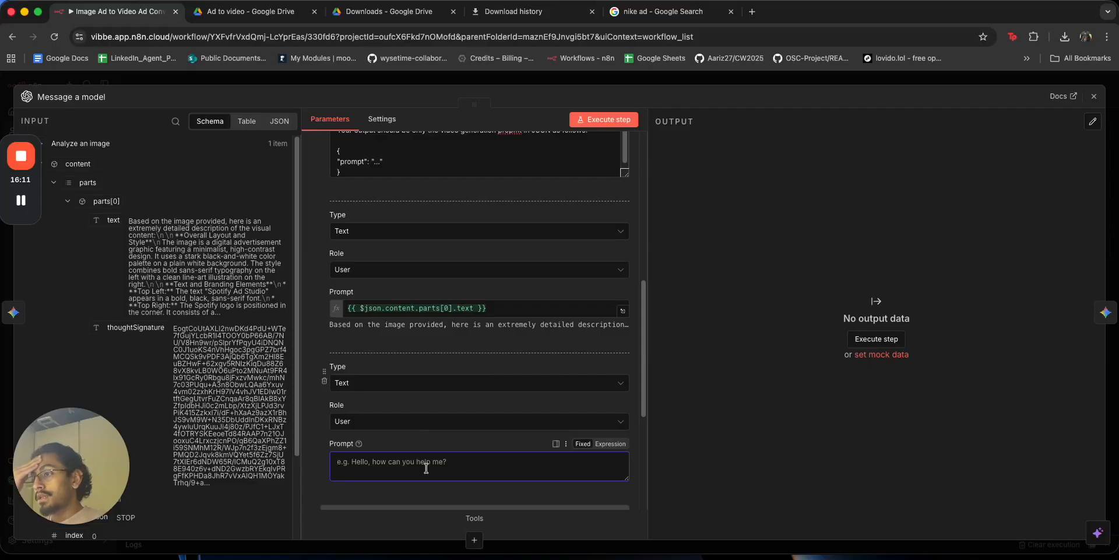
pyautogui.click(424, 272)
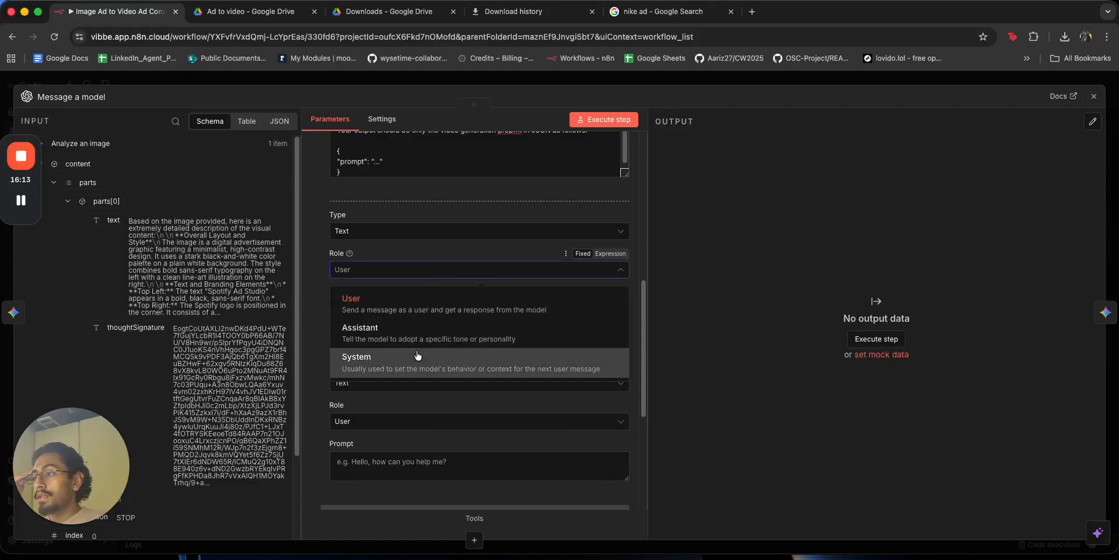
pyautogui.click(417, 354)
pyautogui.click(492, 305)
pyautogui.hotkey('ctrl', 'a')
pyautogui.press('BackSpace')
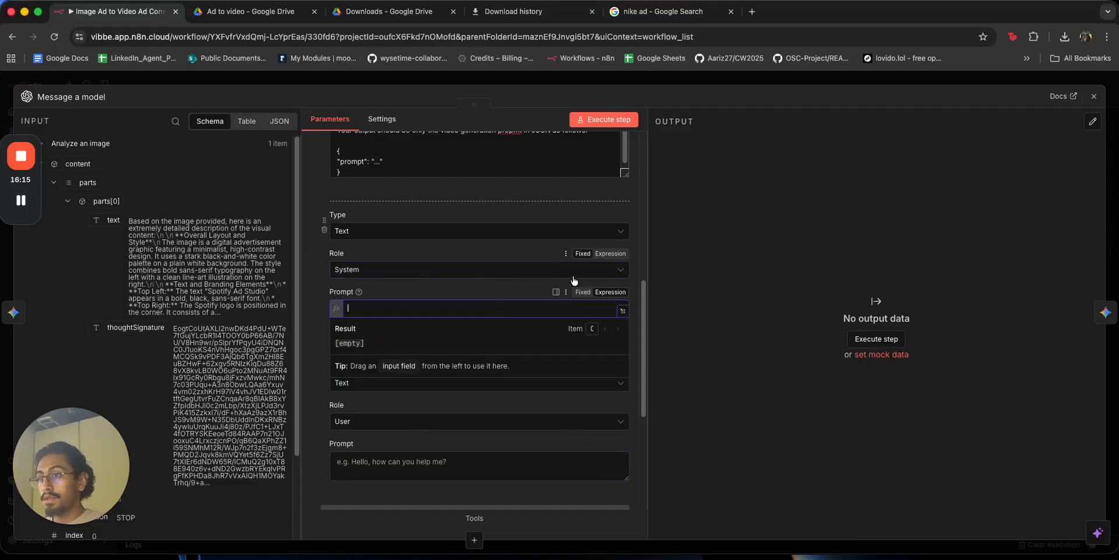
# Write '# Example output: {"prompt":""}' as the System message's content.
pyautogui.write('# Example output:')
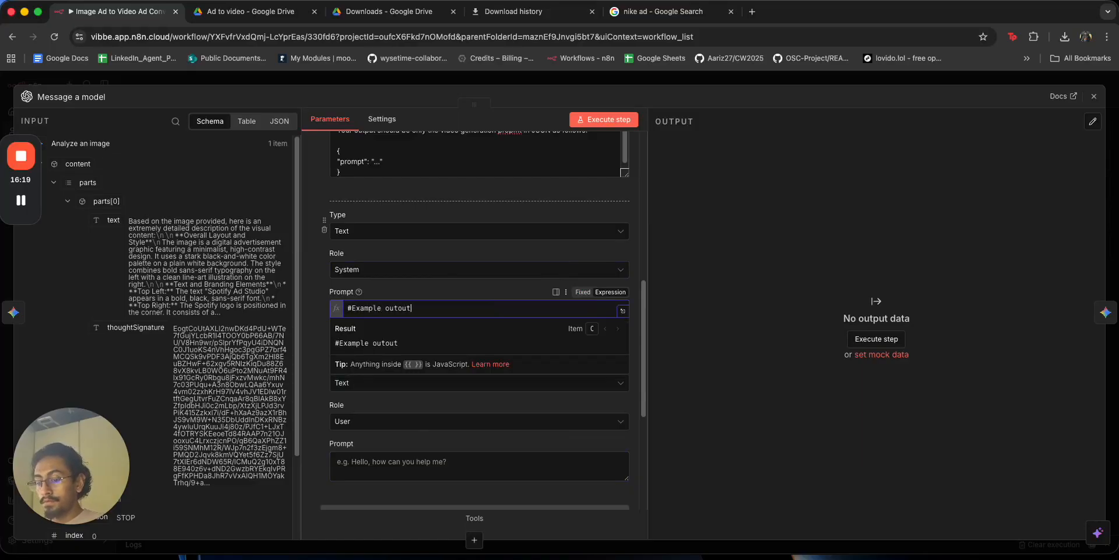
pyautogui.press('Return')
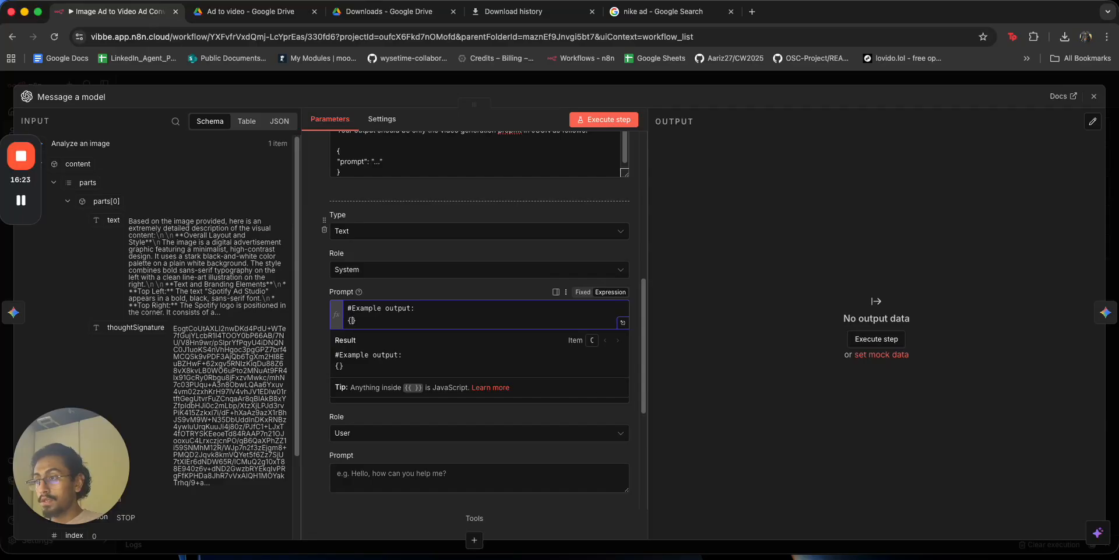
pyautogui.write('{')
pyautogui.press('Return')
pyautogui.write('"prom')
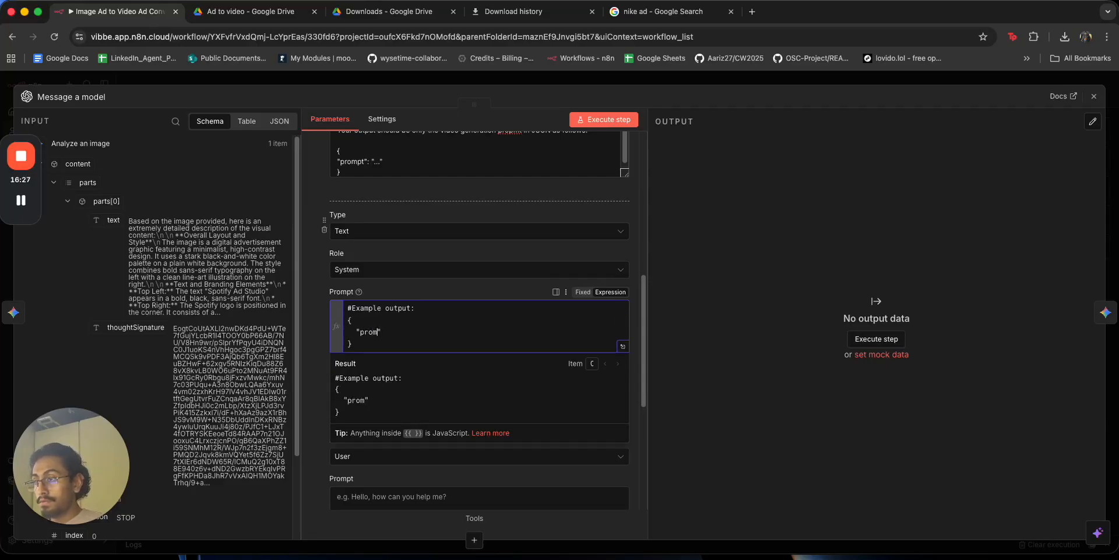
pyautogui.write('pt":')
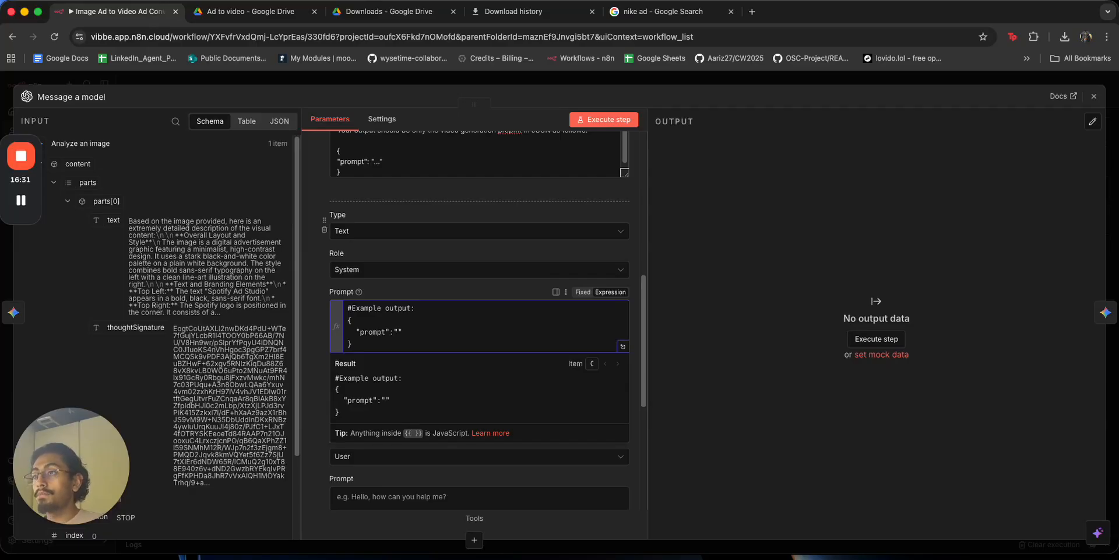
pyautogui.write('"')
pyautogui.press('Return')
pyautogui.press('BackSpace')
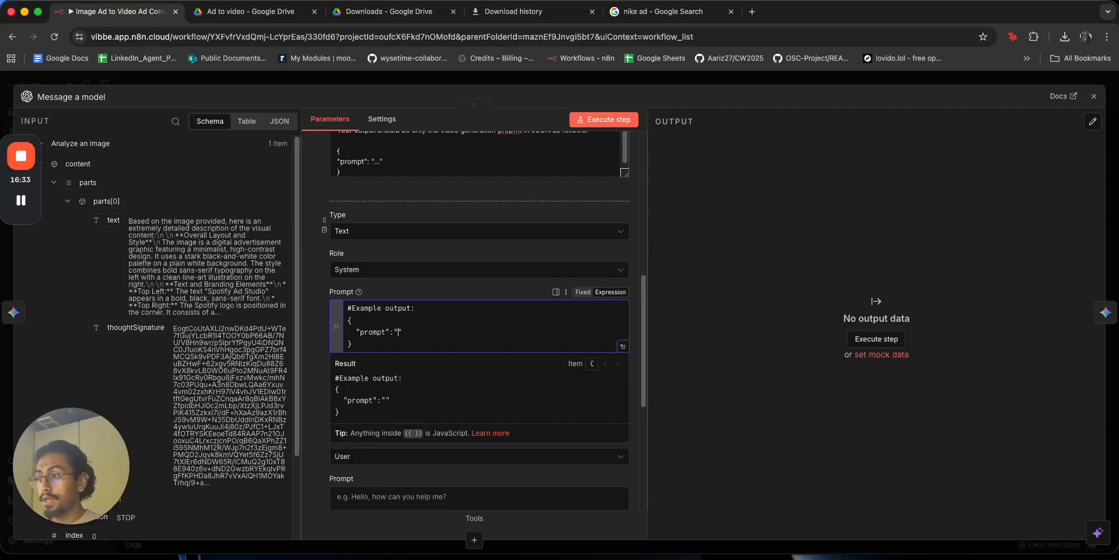
pyautogui.click(562, 256)
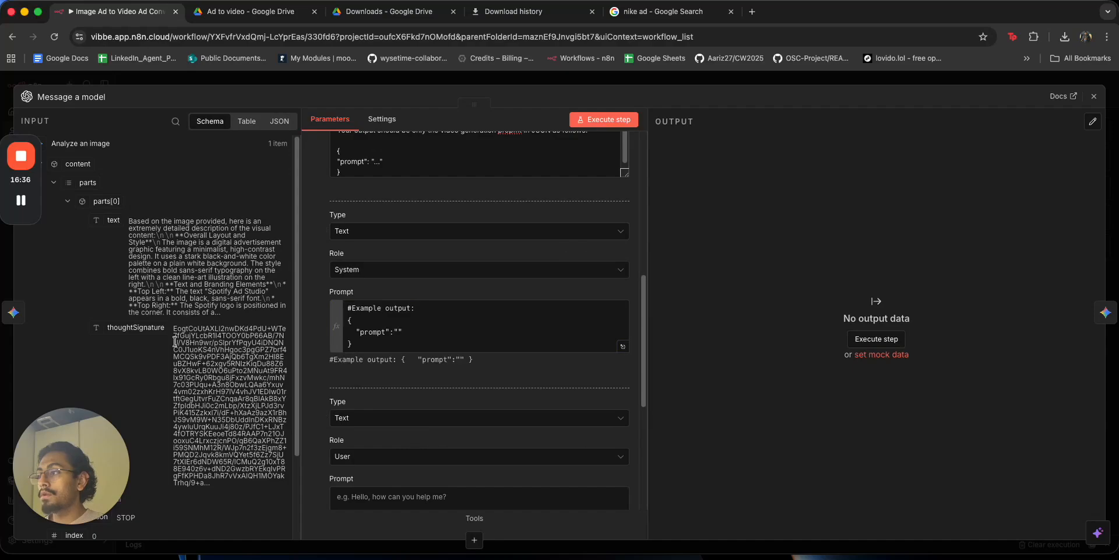
# Drag the input 'text' field into the User message prompt.
pyautogui.moveTo(101, 221); pyautogui.dragTo(344, 496)
pyautogui.scroll(-5, 360, 439)
pyautogui.scroll(10, 420, 382)
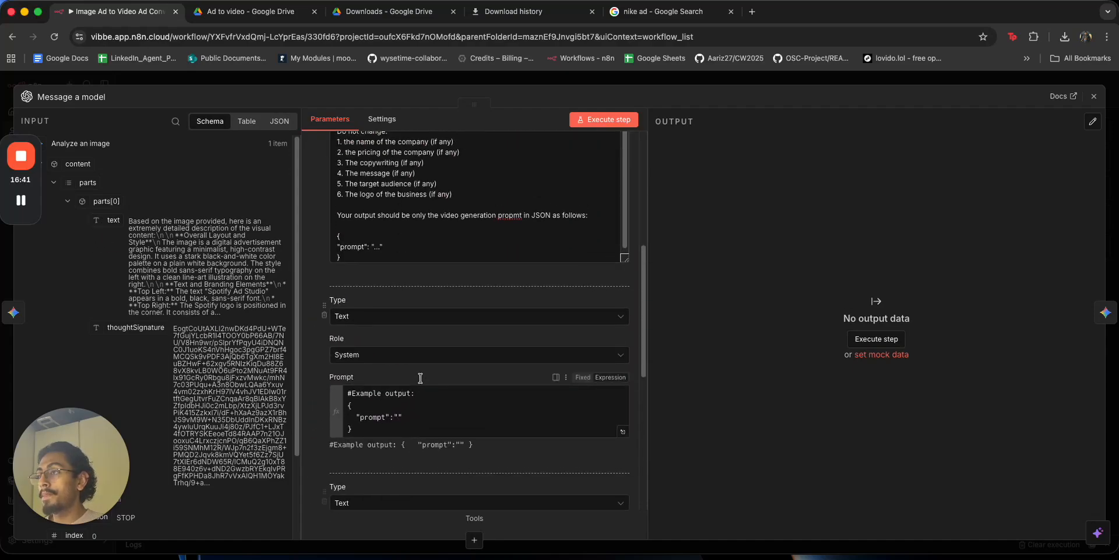
# Check 'advertisment' on Google and correct it to 'advertisement' in the system prompt.
pyautogui.rightClick(450, 201)
pyautogui.click(440, 209)
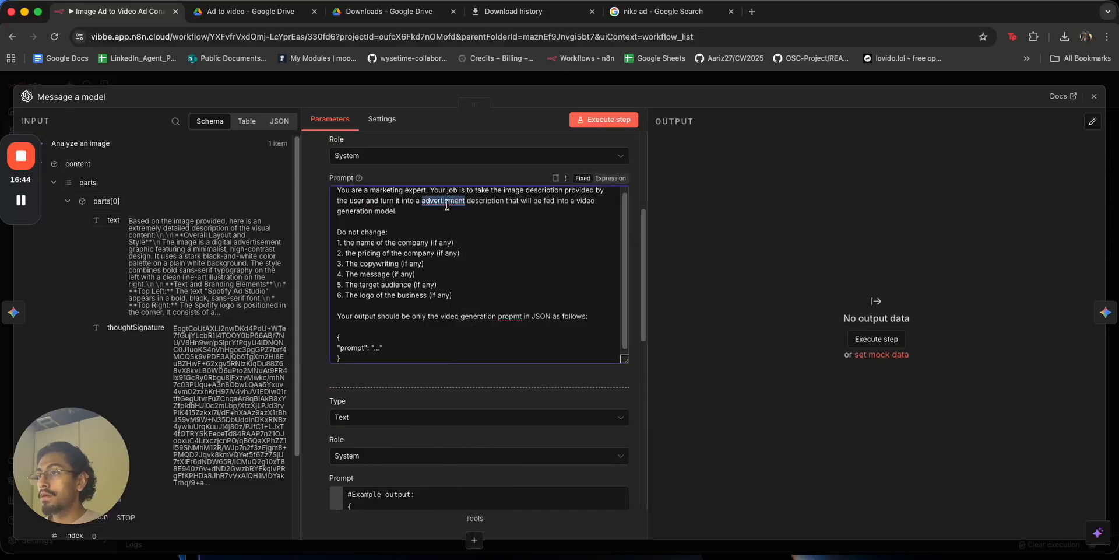
pyautogui.write('advertism')
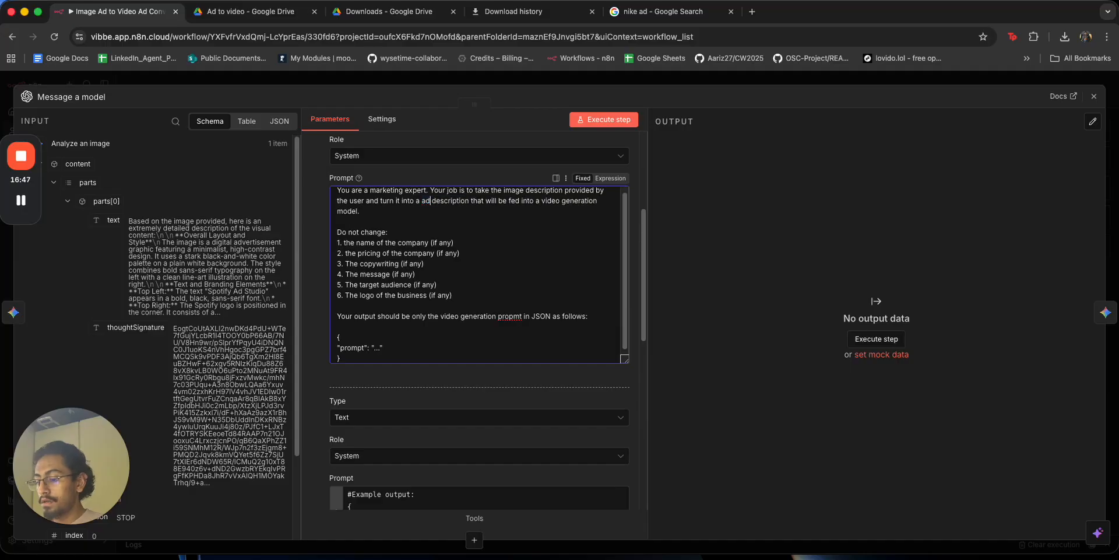
pyautogui.write('ent')
pyautogui.click(456, 225)
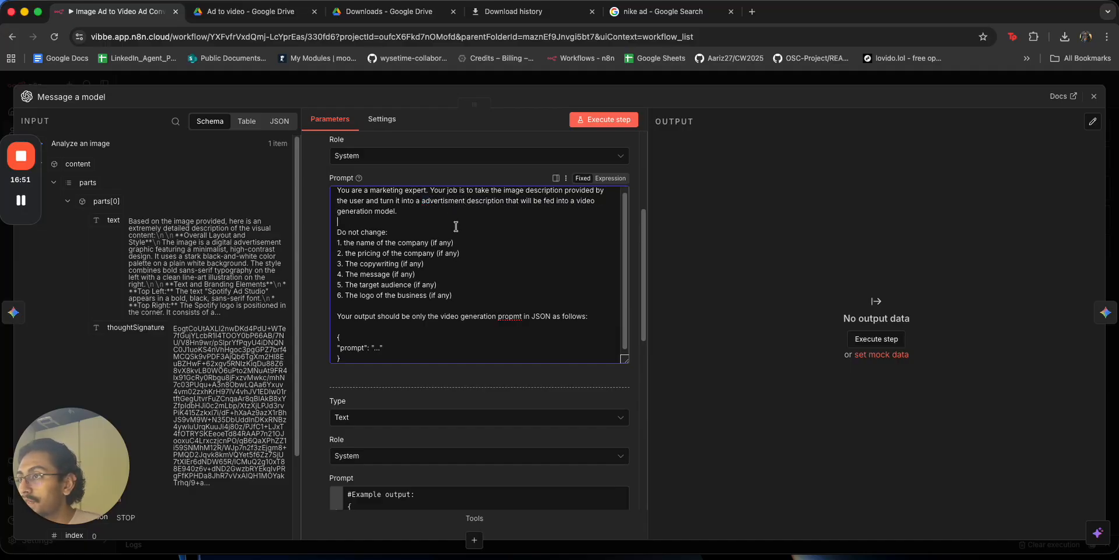
pyautogui.rightClick(456, 201)
pyautogui.press('Escape')
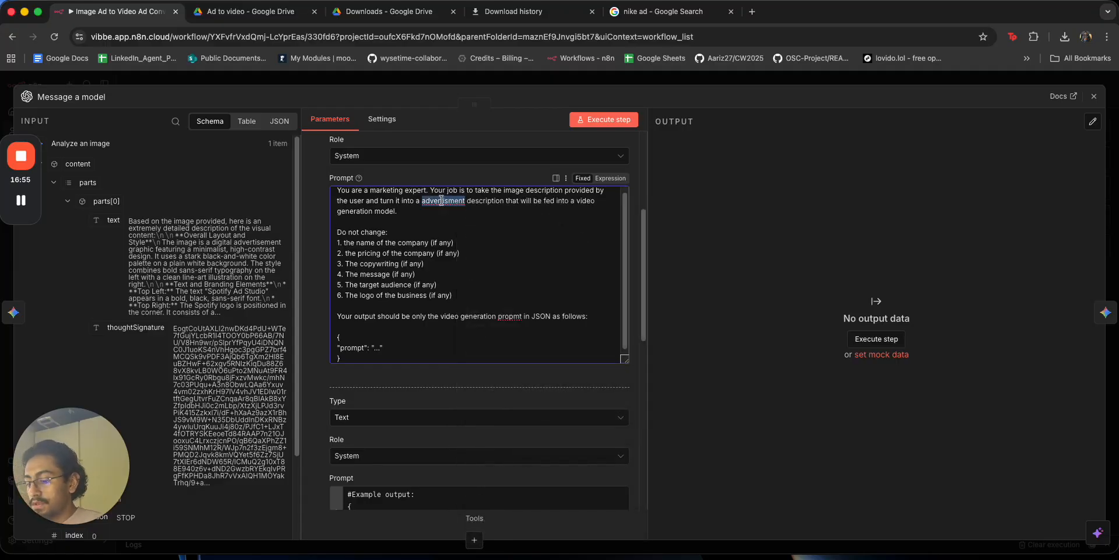
pyautogui.press('super+shift+l')
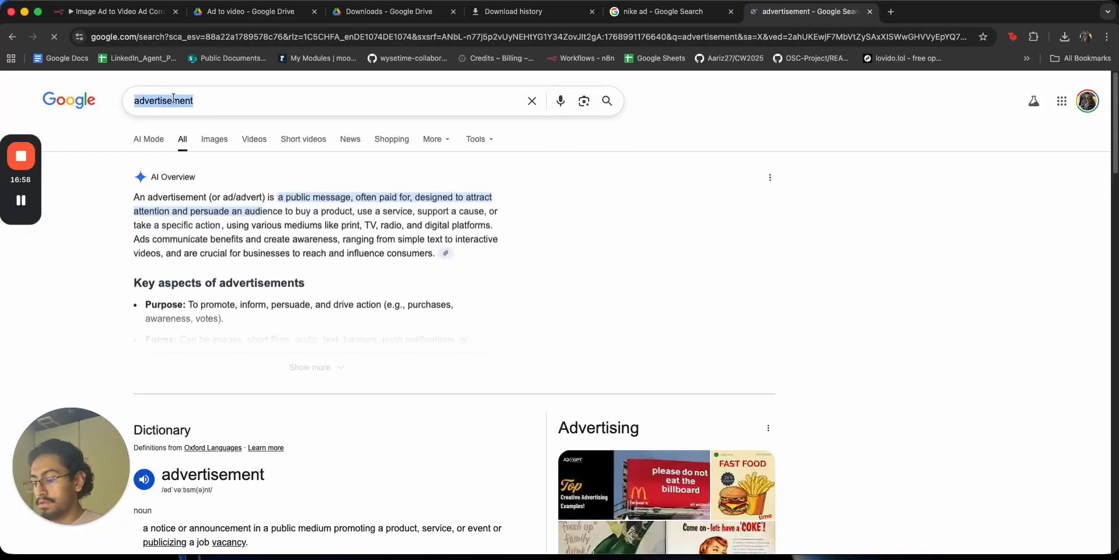
pyautogui.press('super+w')
pyautogui.write('advertisement')
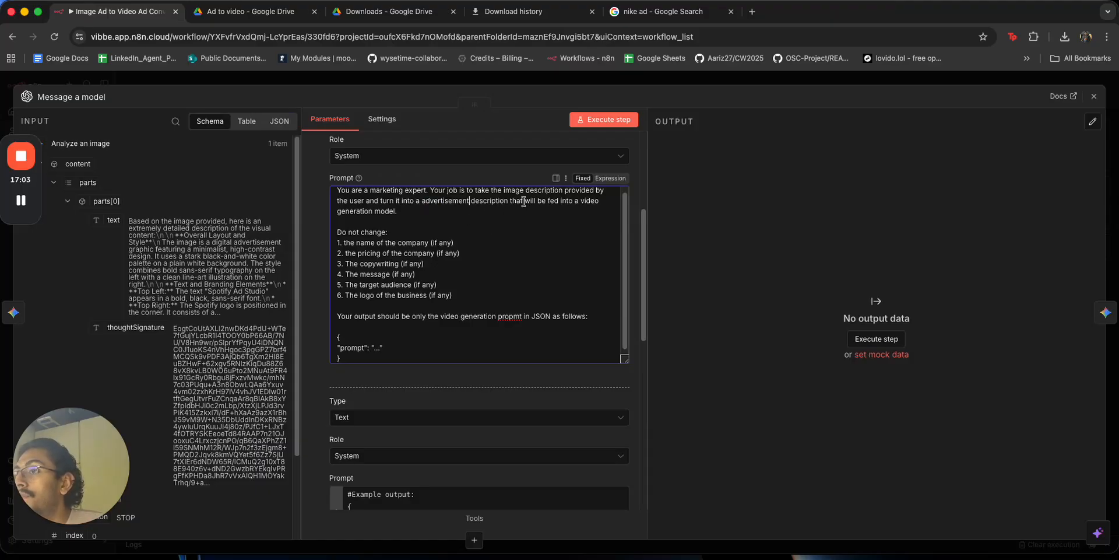
# Review the do-not-change items listed in the system prompt.
pyautogui.moveTo(344, 242)
pyautogui.mouseDown()
pyautogui.moveTo(476, 252)
pyautogui.moveTo(348, 254)
pyautogui.mouseUp()
pyautogui.moveTo(437, 263); pyautogui.dragTo(360, 274)
pyautogui.moveTo(449, 284)
pyautogui.mouseDown()
pyautogui.moveTo(390, 278)
pyautogui.moveTo(437, 297)
pyautogui.mouseUp()
pyautogui.click(503, 324)
pyautogui.scroll(-1, 504, 324)
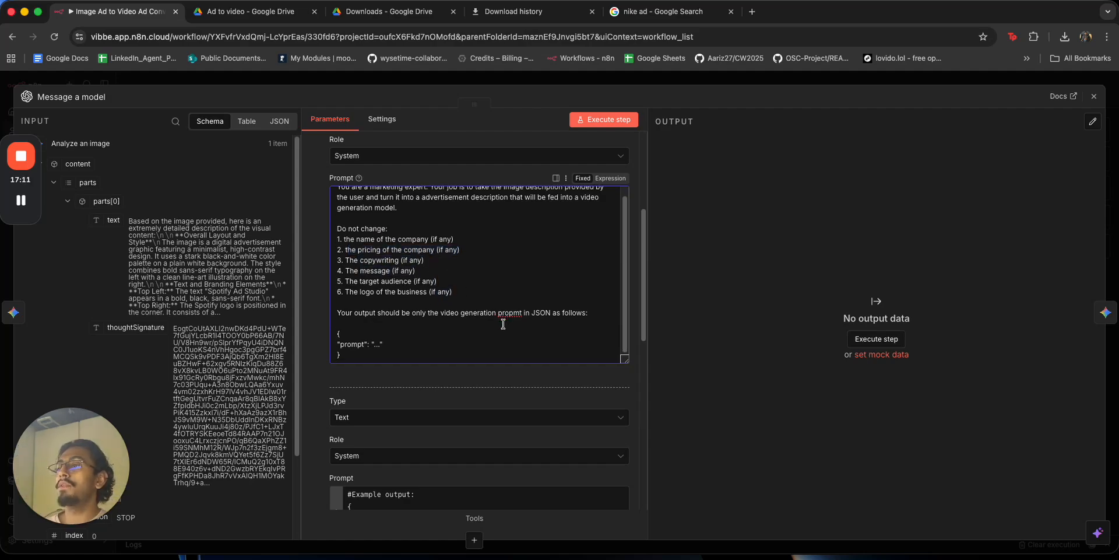
# Correct 'propmt' to 'prompt', check the example output, and close the Message a model editor.
pyautogui.rightClick(513, 313)
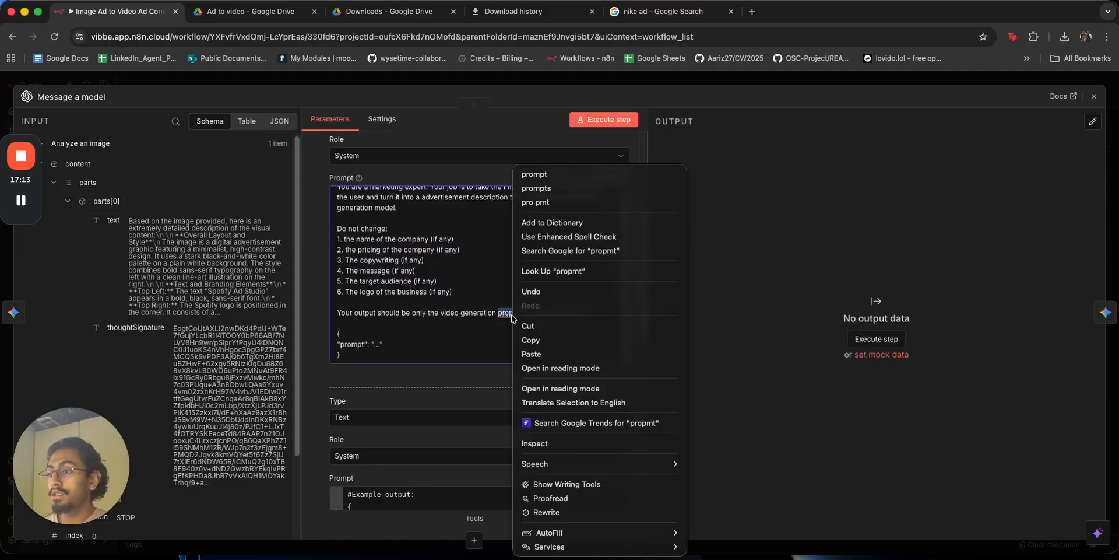
pyautogui.press('Escape')
pyautogui.scroll(-5, 509, 276)
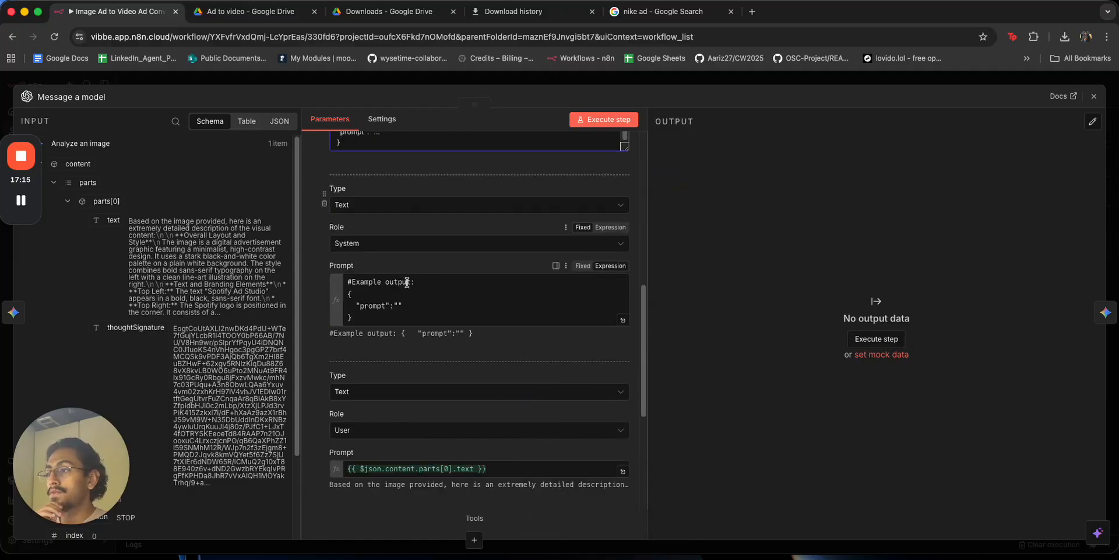
pyautogui.click(401, 310)
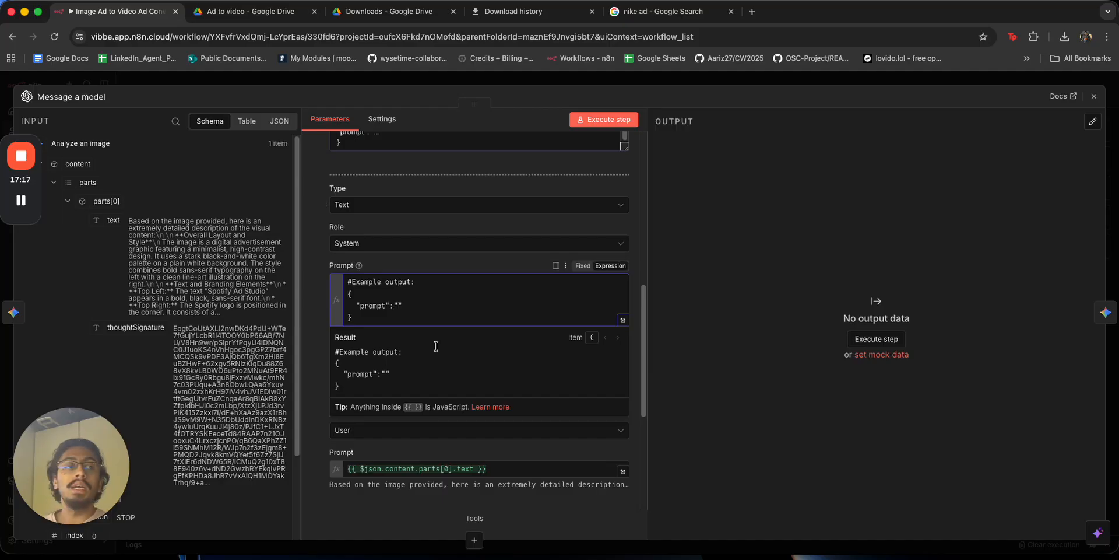
pyautogui.click(618, 83)
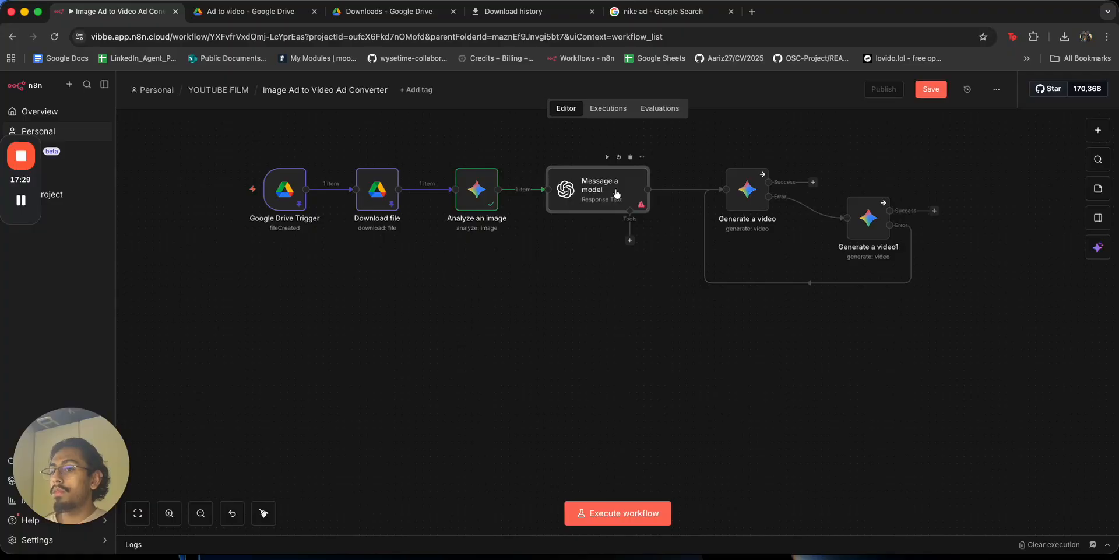
# Reopen the Message a model node and choose GPT-4.1 as the model.
pyautogui.doubleClick(616, 193)
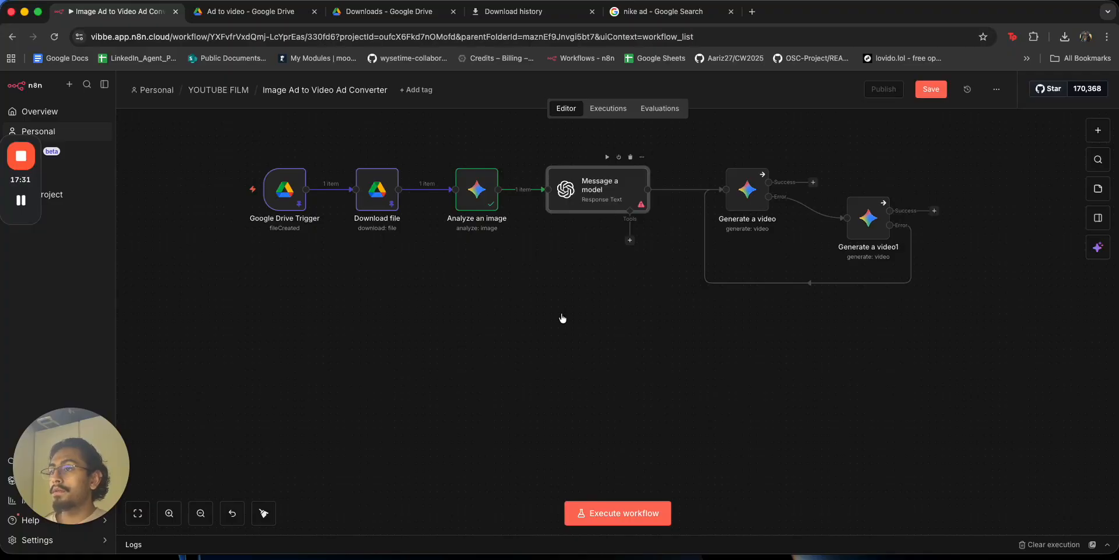
pyautogui.click(596, 79)
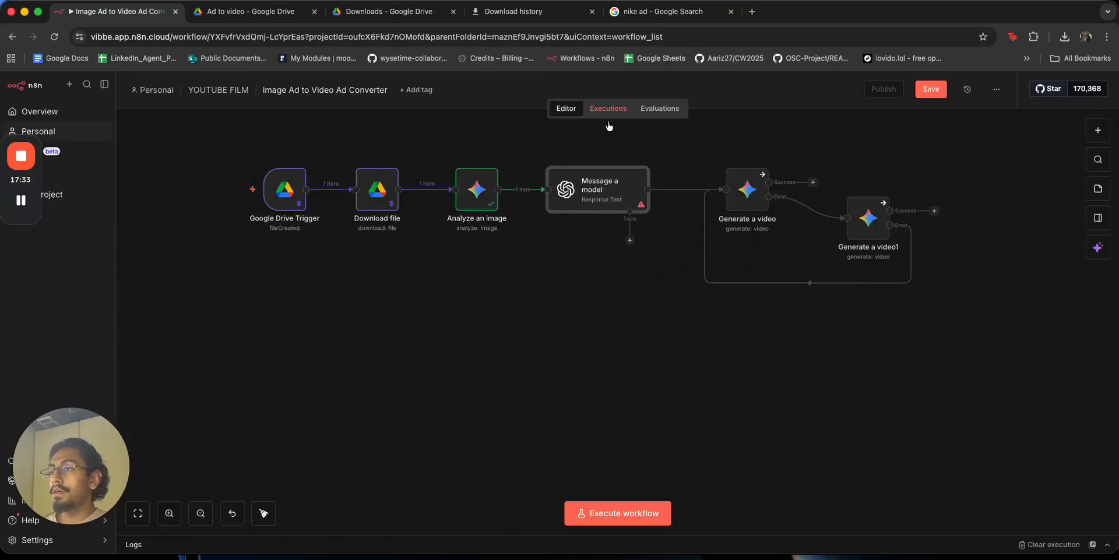
pyautogui.doubleClick(616, 192)
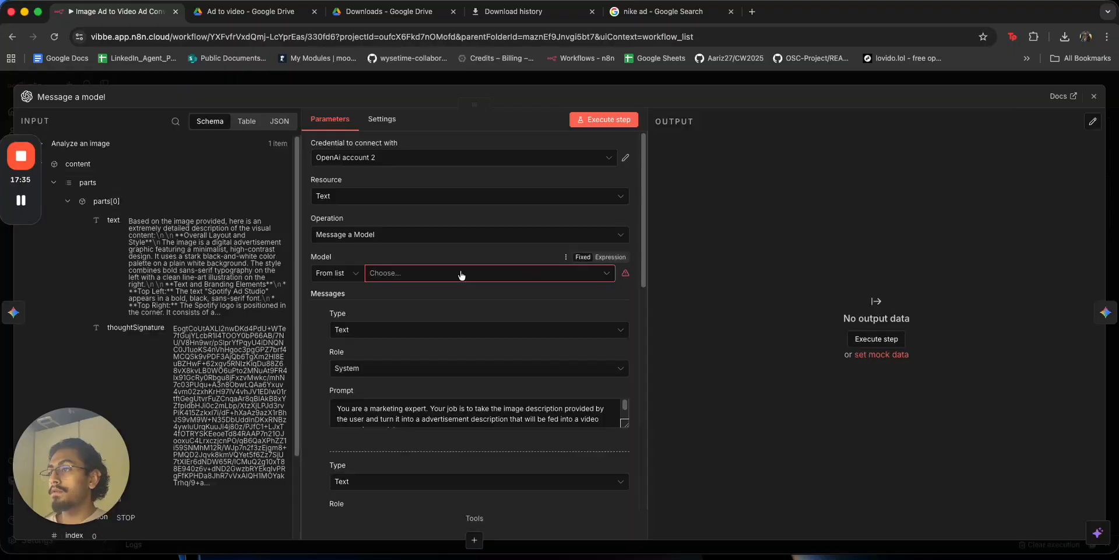
pyautogui.click(460, 275)
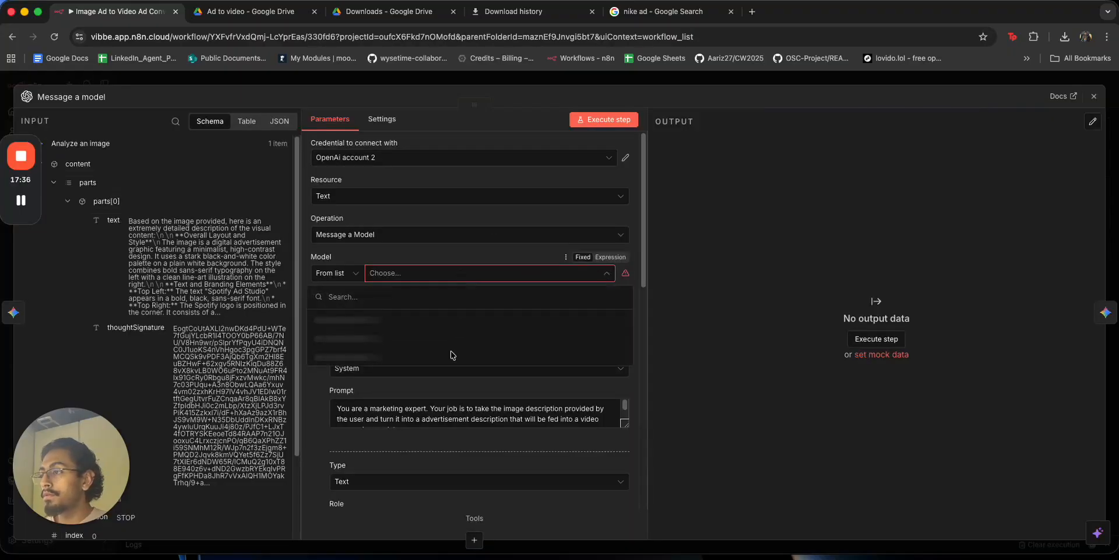
pyautogui.scroll(-3, 452, 356)
pyautogui.click(432, 401)
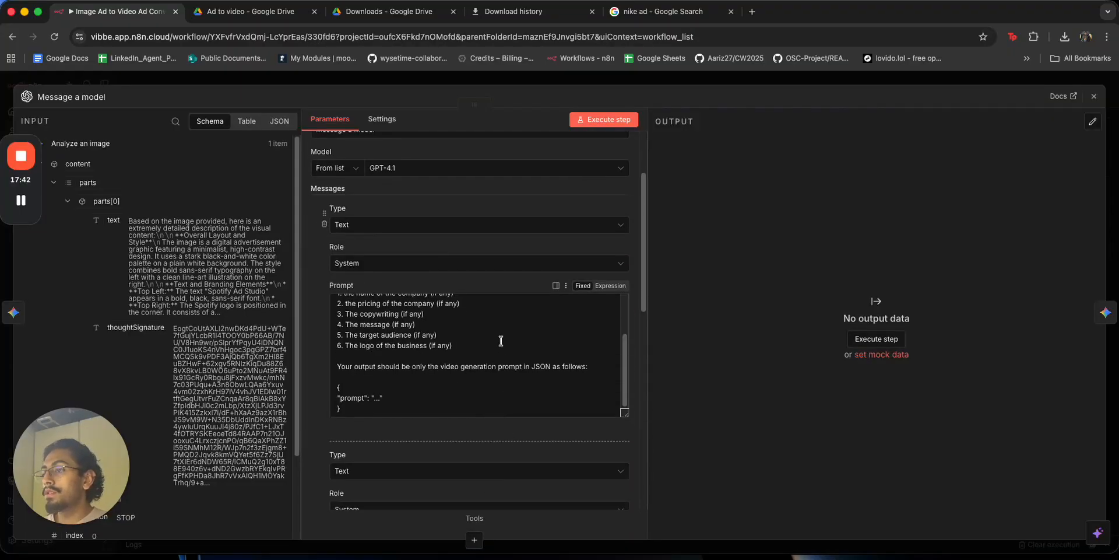
# Add a trial 'Your prompt must include the following:' line listing visuals and words.
pyautogui.click(501, 341)
pyautogui.press('Return')
pyautogui.press('Return')
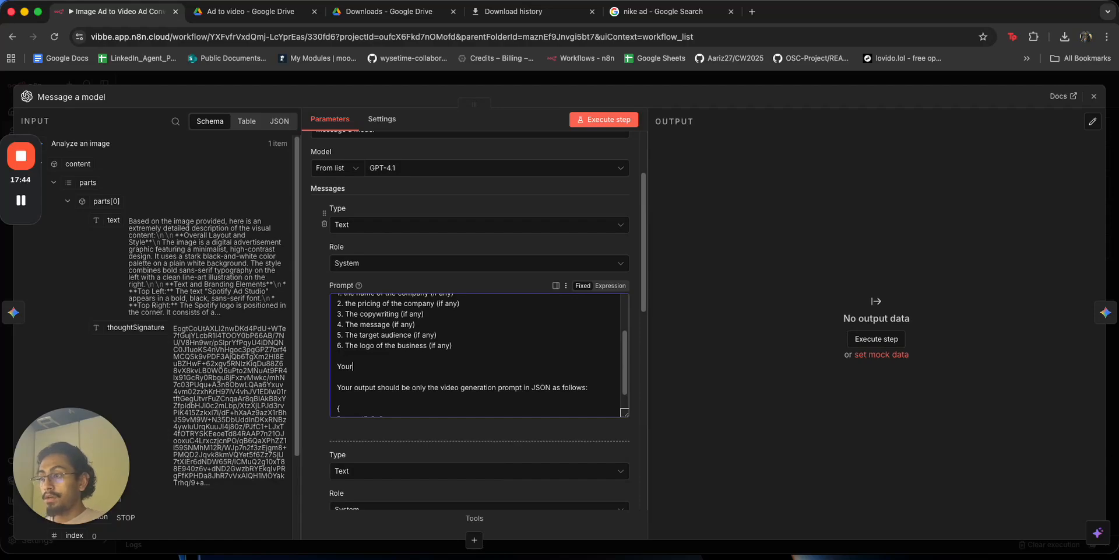
pyautogui.write('Your prompt must')
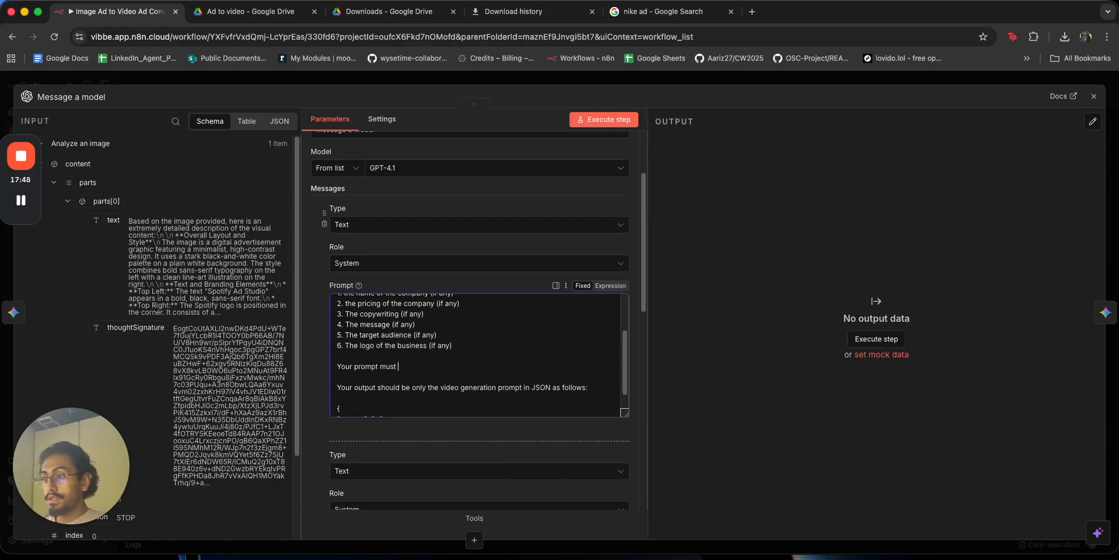
pyautogui.write(' include the follwo')
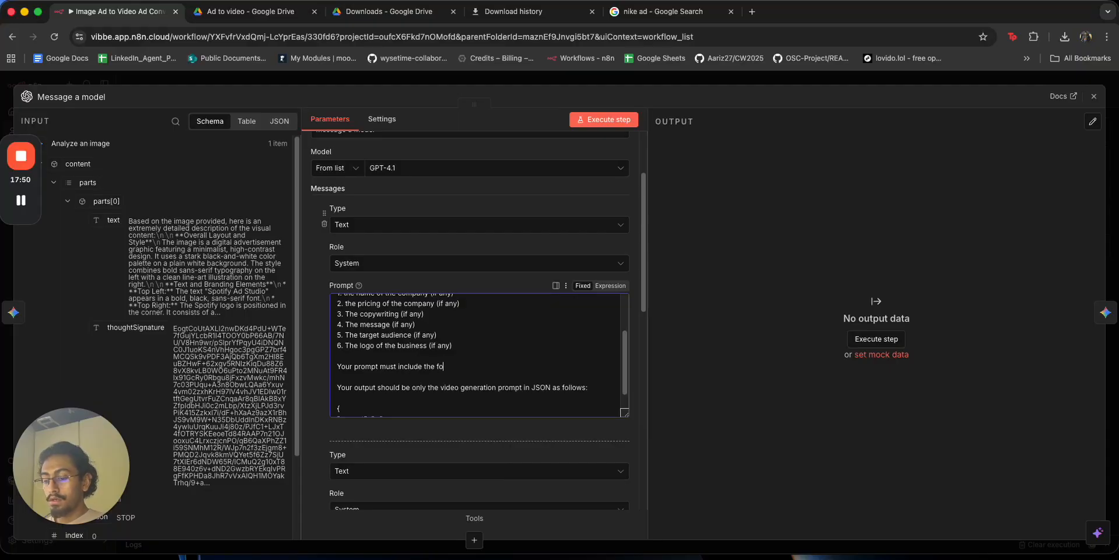
pyautogui.press('BackSpace')
pyautogui.press('BackSpace')
pyautogui.write('owing:')
pyautogui.press('Return')
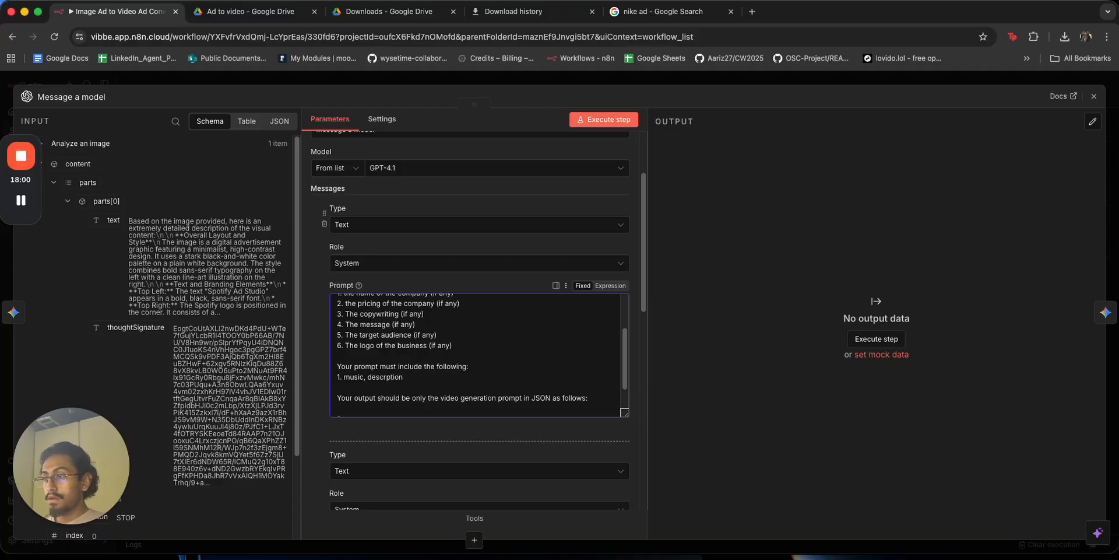
pyautogui.hotkey('alt', 'BackSpace')
pyautogui.write('visuals, words (if any')
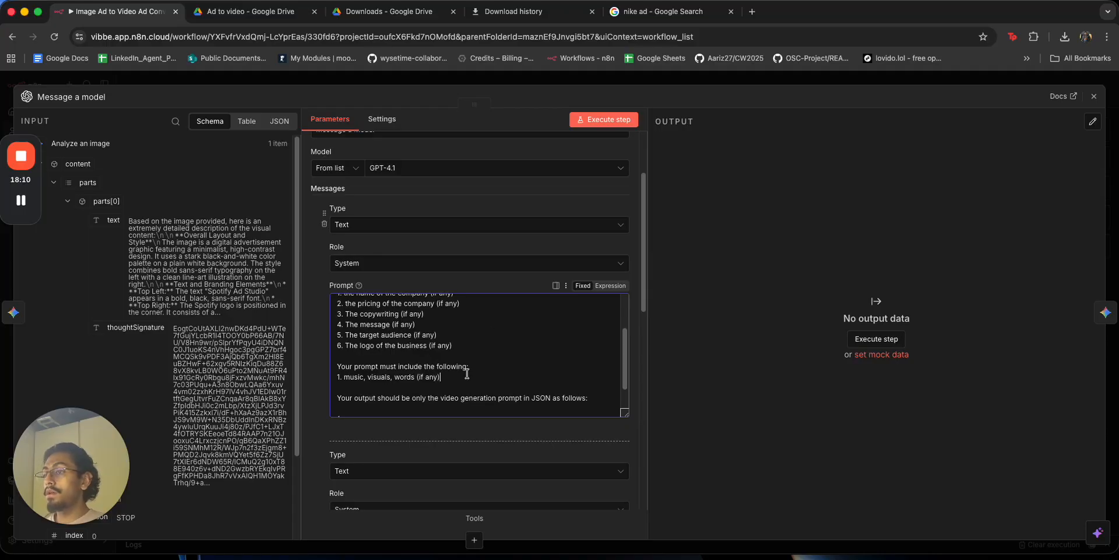
# Delete the trial requirements lines, restoring the system prompt's earlier wording.
pyautogui.moveTo(440, 376); pyautogui.dragTo(339, 376)
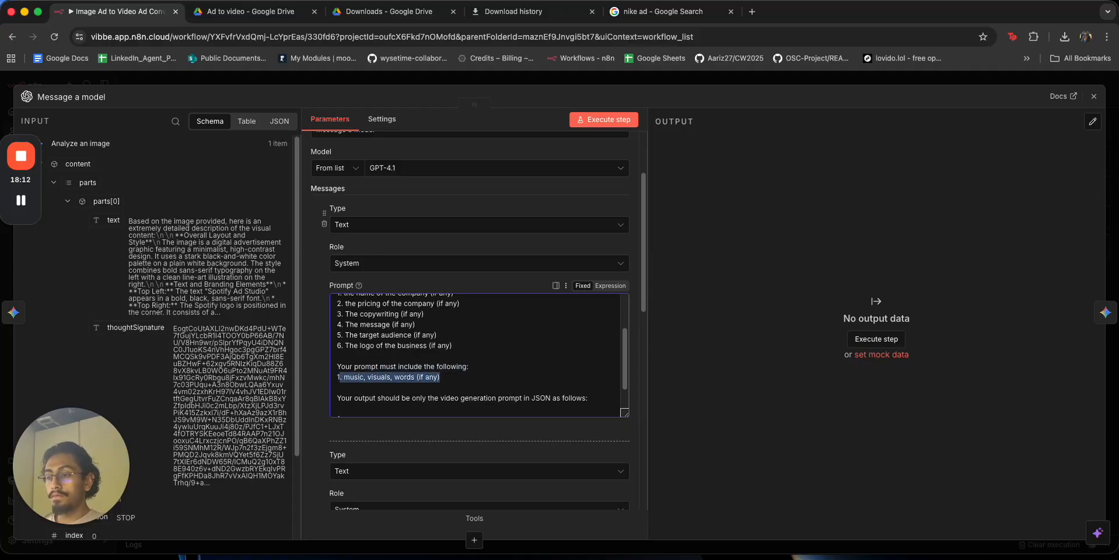
pyautogui.press('BackSpace')
pyautogui.press('BackSpace')
pyautogui.press('BackSpace')
pyautogui.press('super+BackSpace')
pyautogui.press('BackSpace')
pyautogui.press('BackSpace')
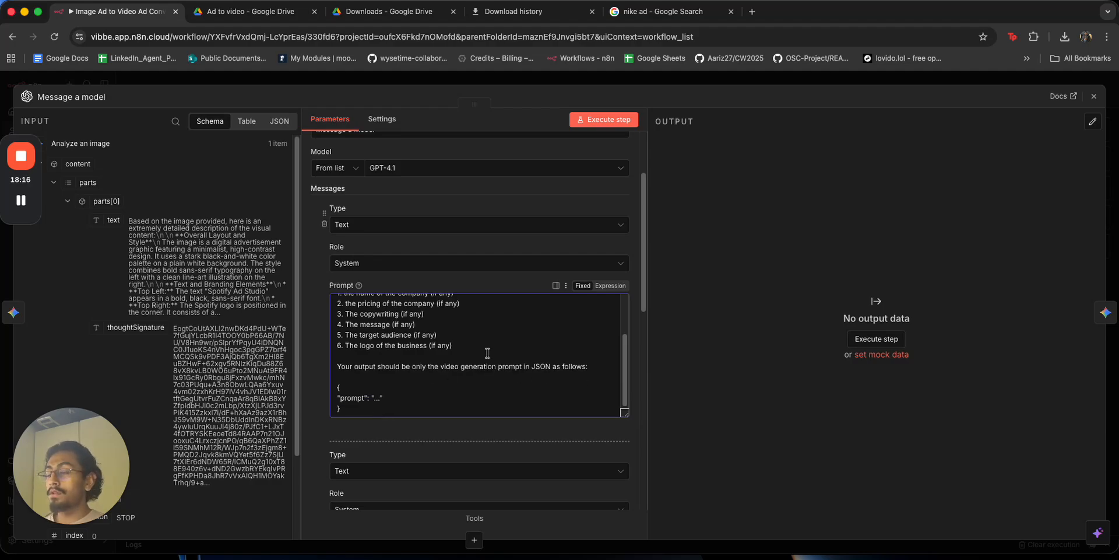
pyautogui.hotkey('ctrl', 'Right')
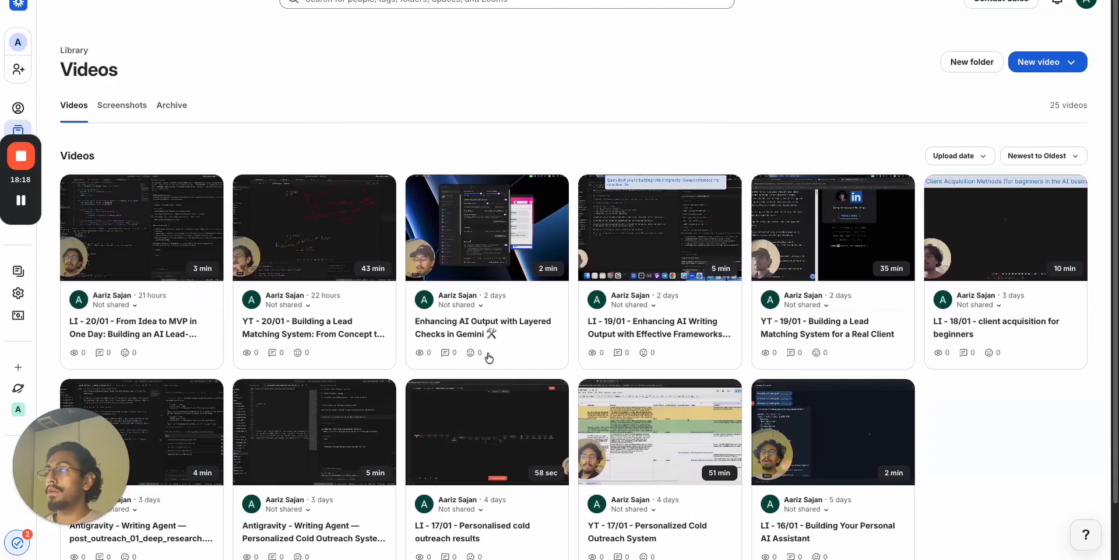
# Open a new browser tab with Claude.
pyautogui.hotkey('ctrl', 'Right')
pyautogui.hotkey('ctrl', 'Left')
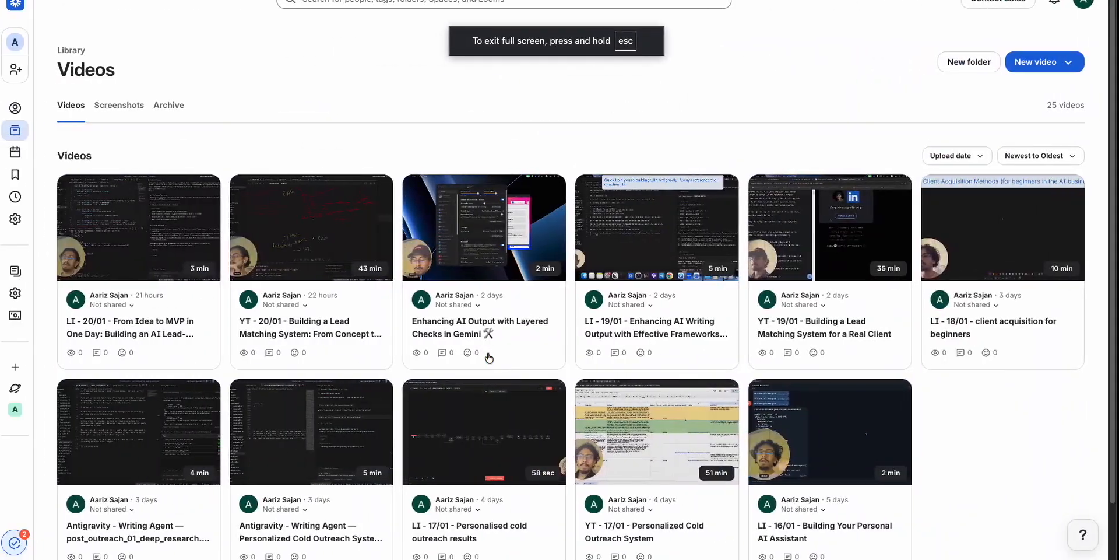
pyautogui.press('super+t')
pyautogui.write('cc')
pyautogui.press('BackSpace')
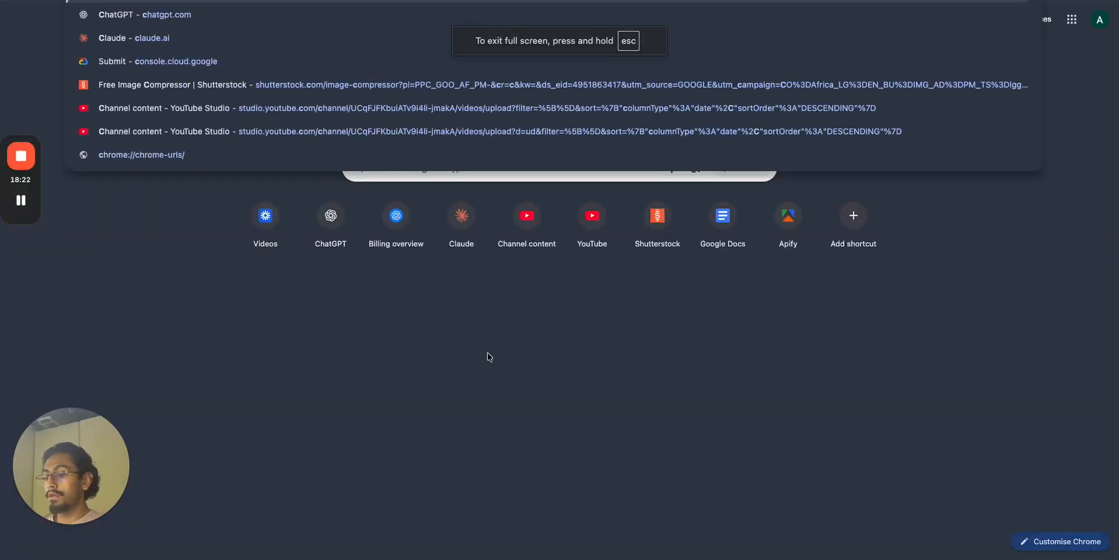
pyautogui.write('la')
pyautogui.press('Return')
# Download the ad image file from the Ad to video Drive folder.
pyautogui.hotkey('ctrl', 'Left')
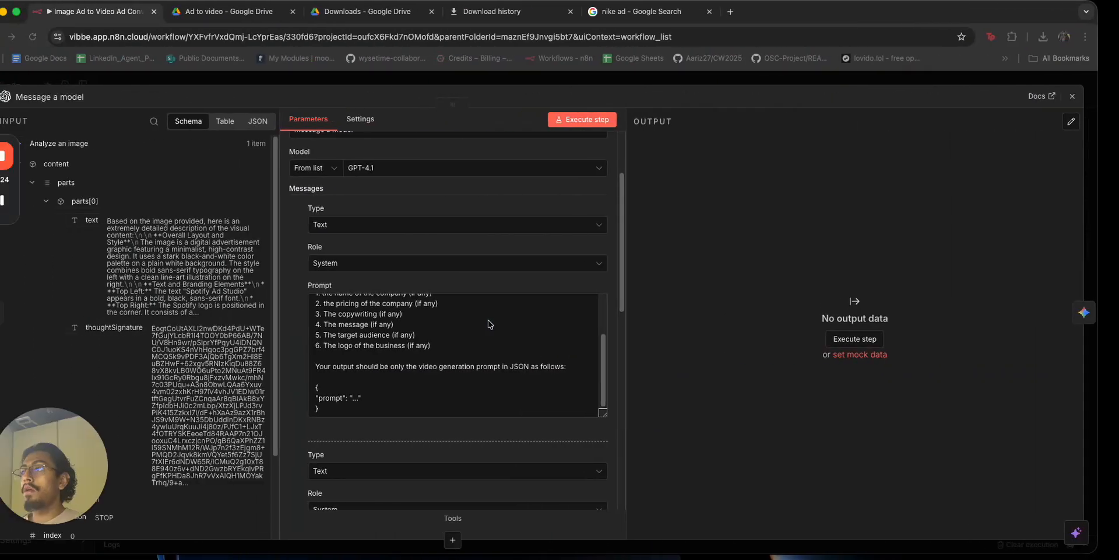
pyautogui.click(274, 19)
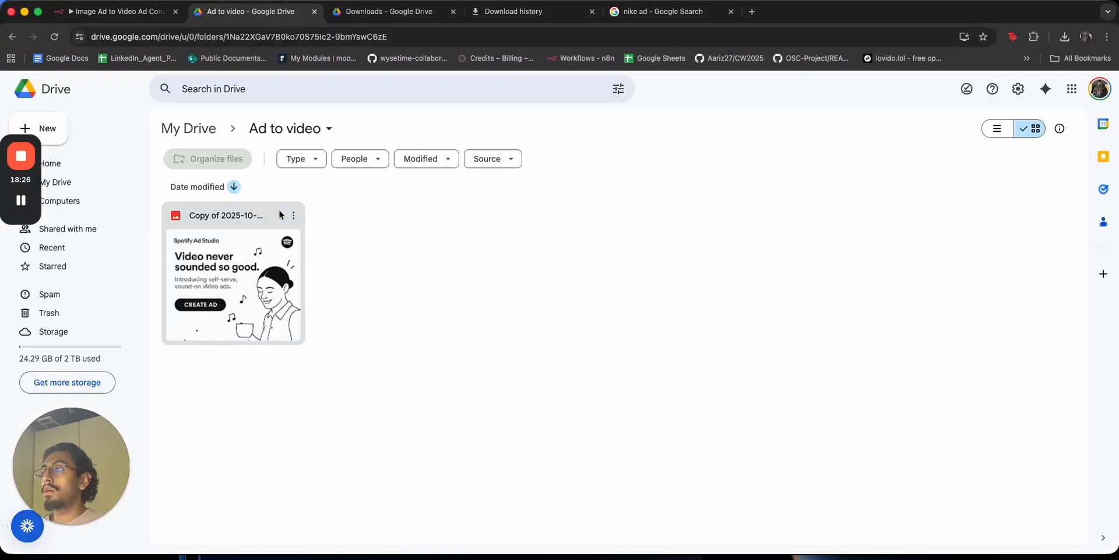
pyautogui.click(293, 215)
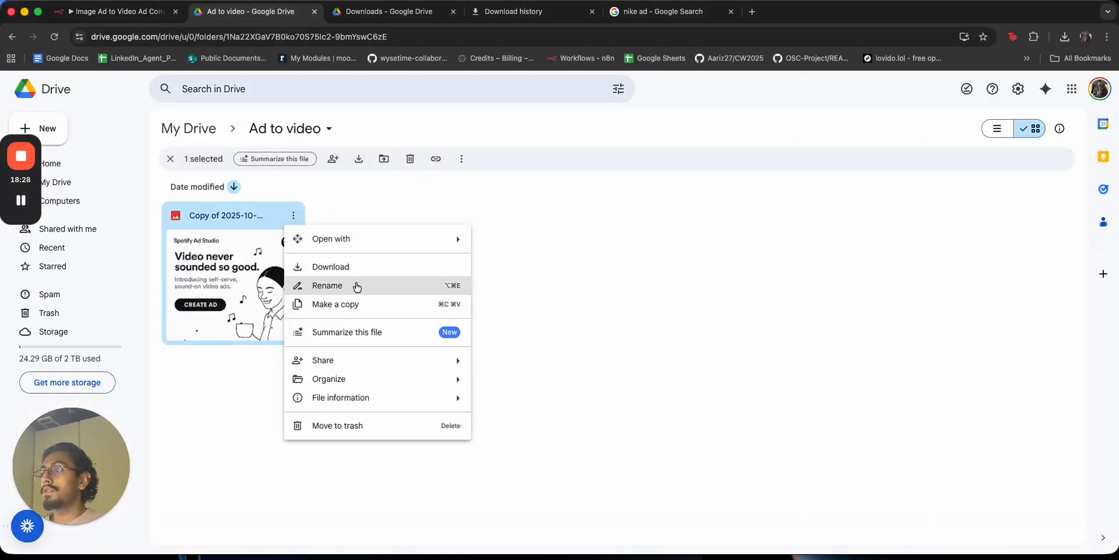
pyautogui.click(350, 265)
pyautogui.hotkey('ctrl', 'Right')
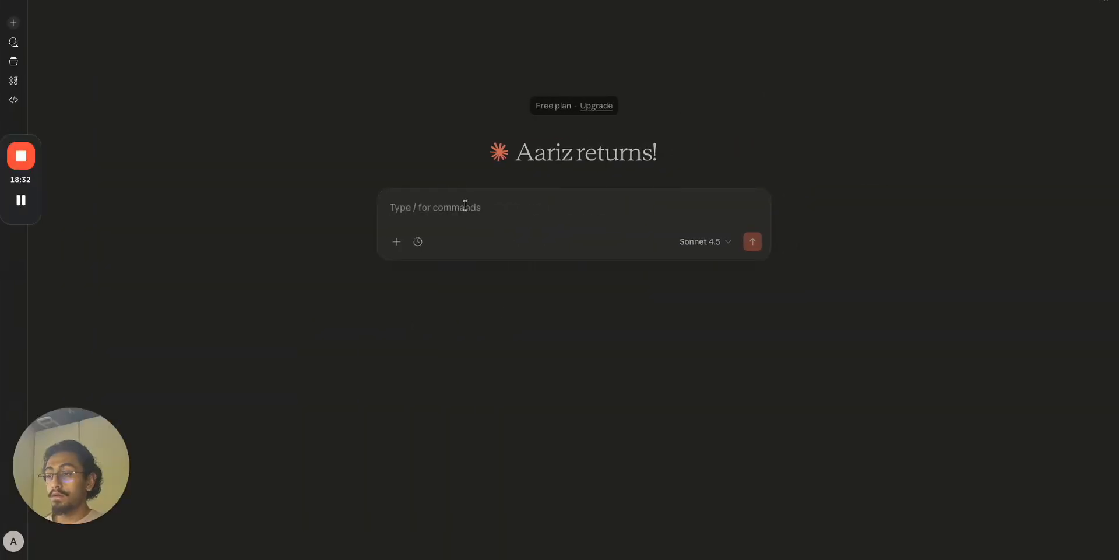
# Try opening the downloaded ad image copy from Downloads and cancel the no-application warning.
pyautogui.hotkey('ctrl', 'Left')
pyautogui.hotkey('ctrl', 'Right')
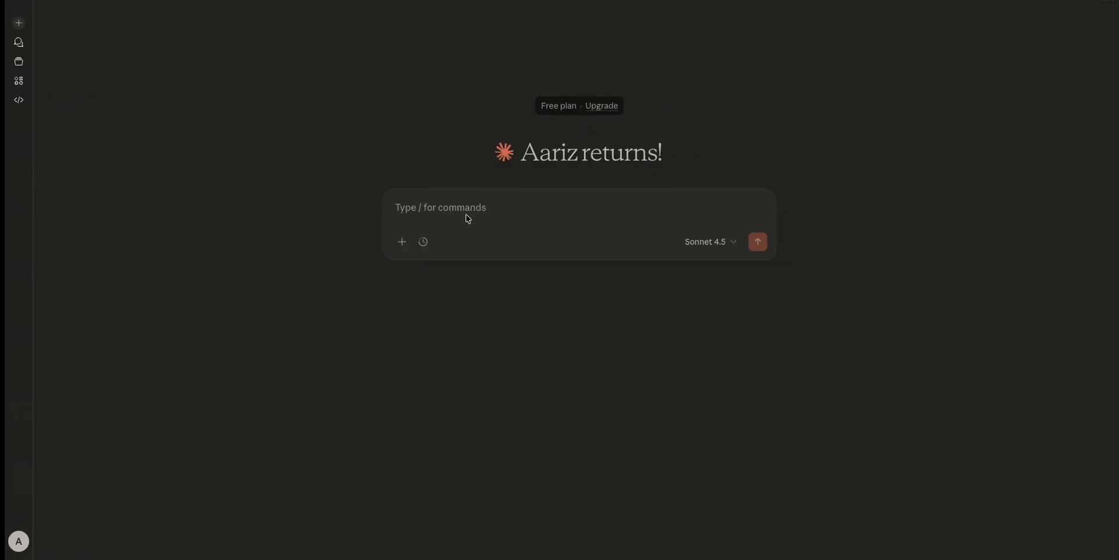
pyautogui.click(948, 528)
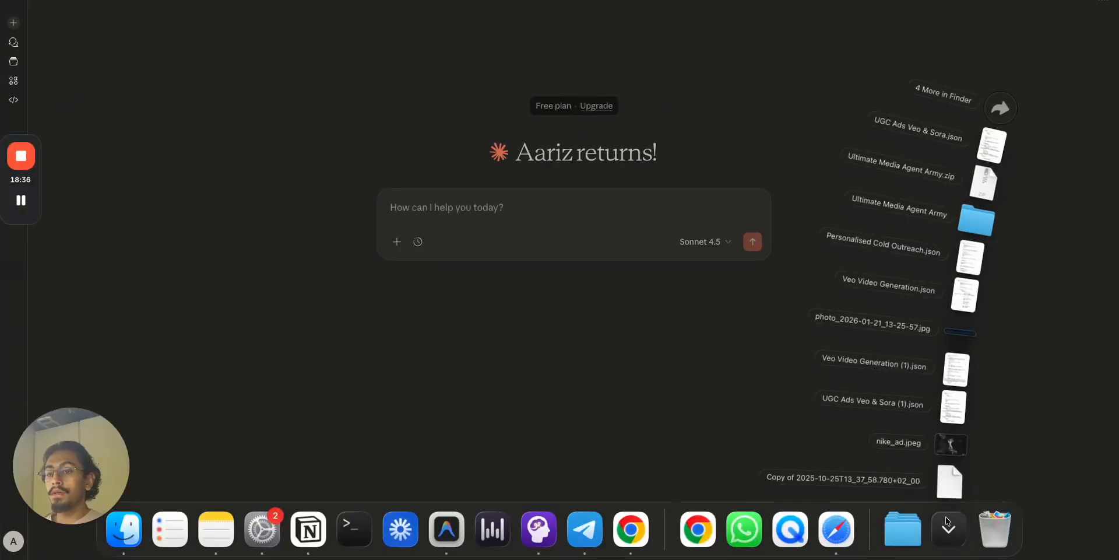
pyautogui.click(949, 497)
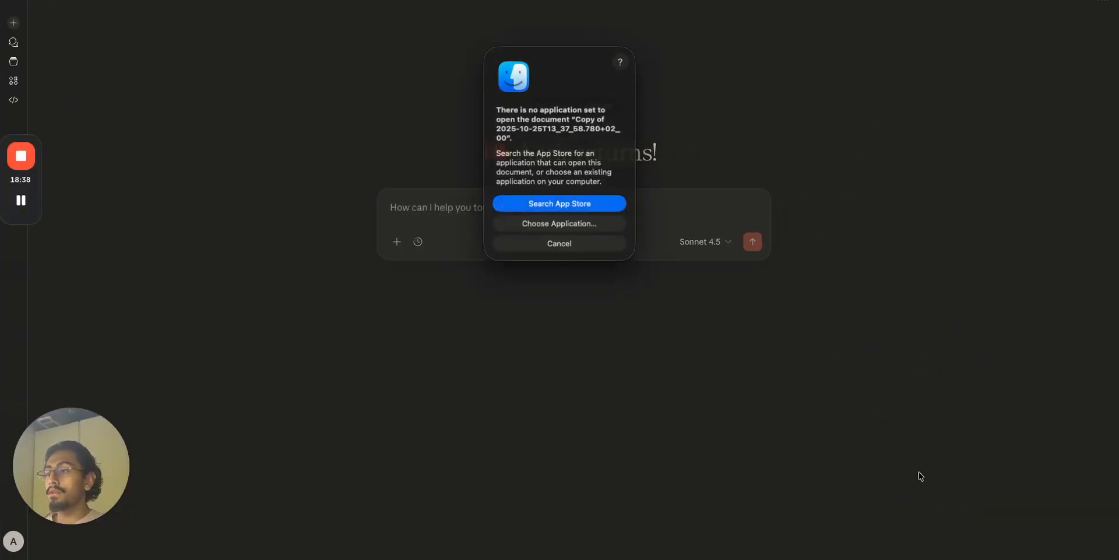
pyautogui.click(585, 242)
pyautogui.hotkey('ctrl', 'Left')
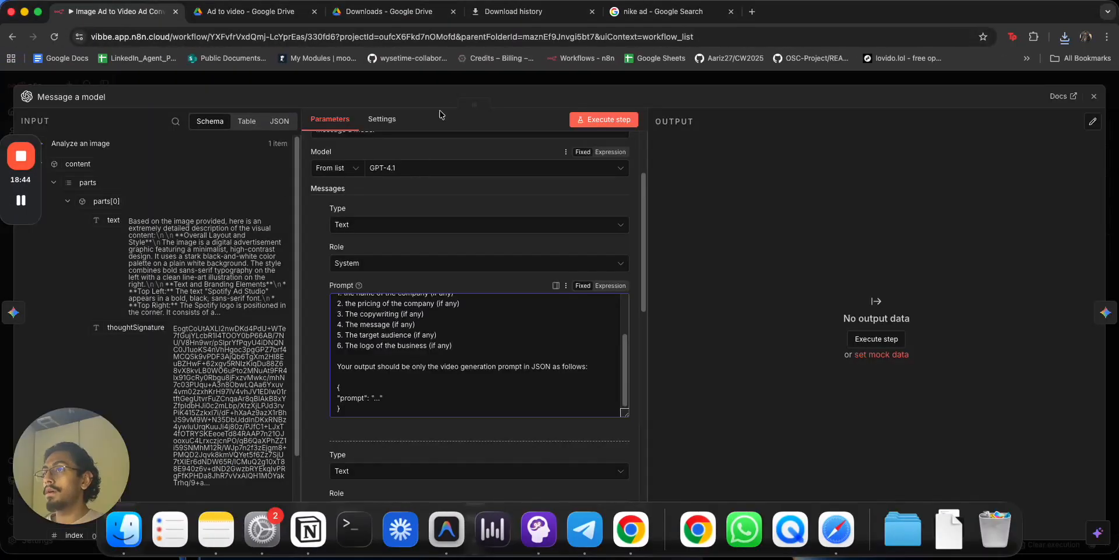
# Download the ad image again from the Download file node's pinned output (image/png, 1.25 MB).
pyautogui.click(445, 85)
pyautogui.doubleClick(286, 221)
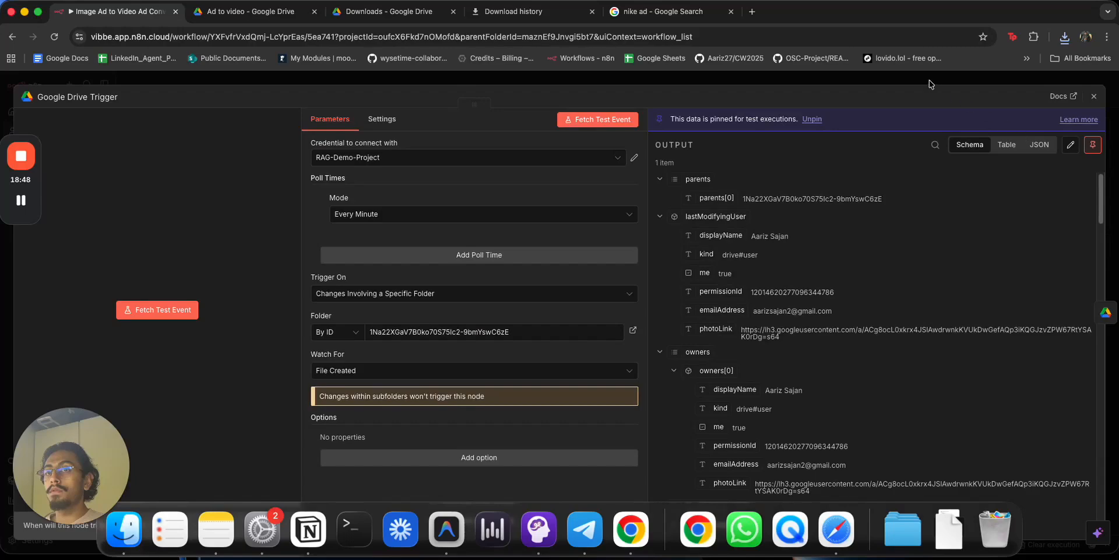
pyautogui.press('Escape')
pyautogui.doubleClick(377, 201)
pyautogui.click(756, 302)
pyautogui.click(945, 528)
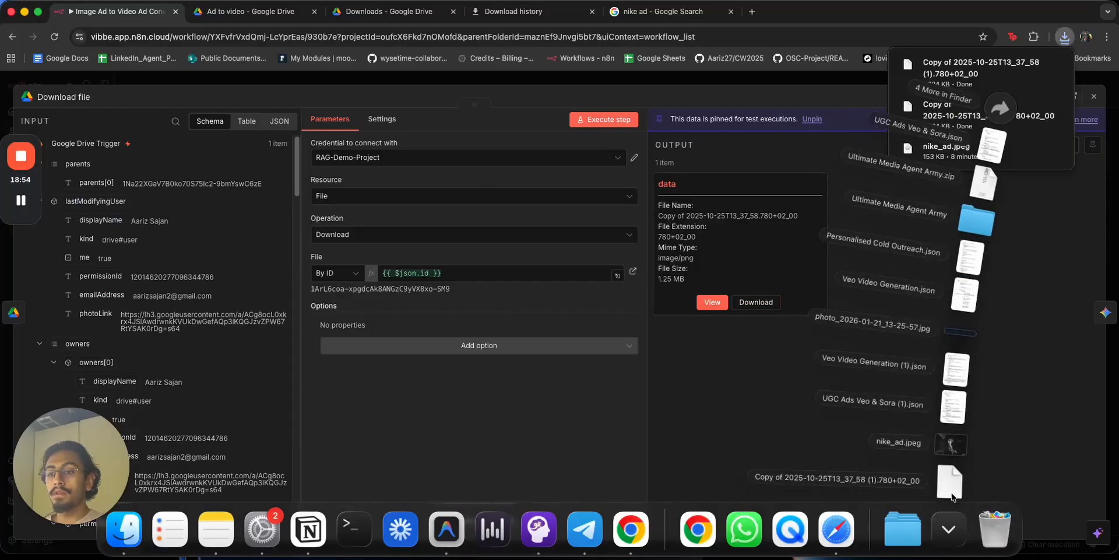
pyautogui.click(951, 487)
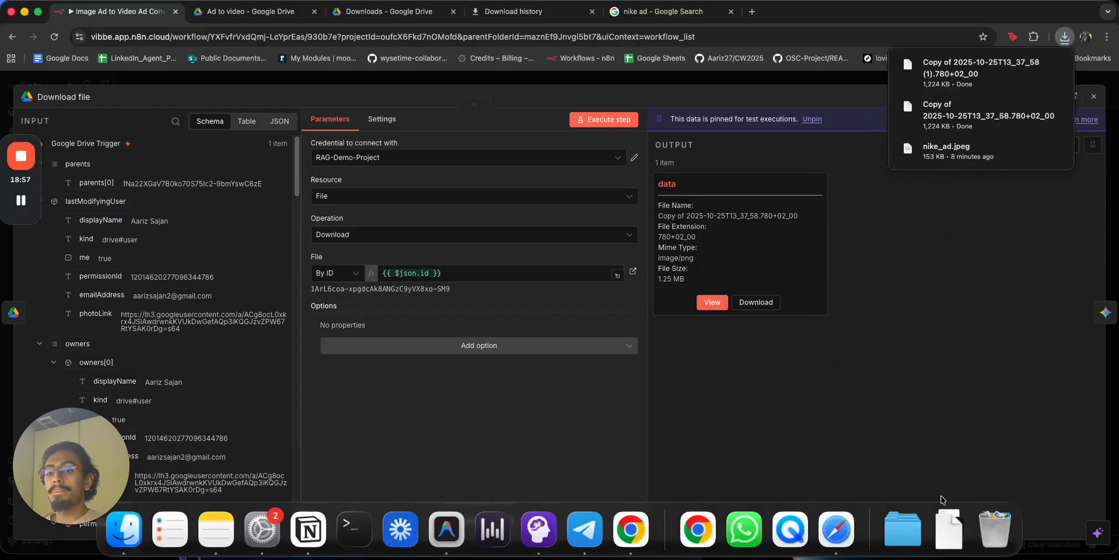
pyautogui.click(948, 527)
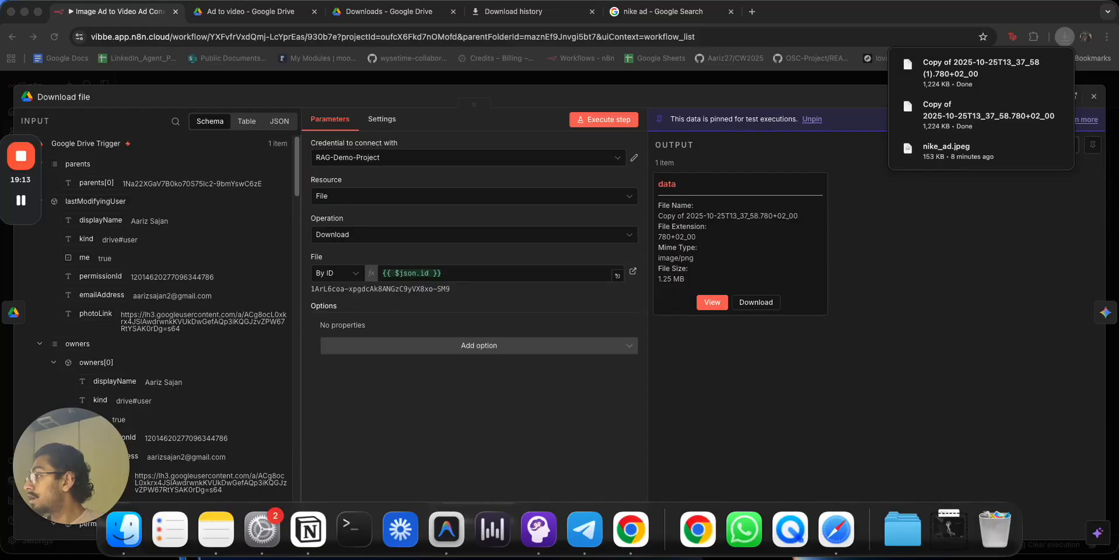
# Attach nike_ad.jpeg to Claude and draft a marketing-specialist request for an 8-second video-gen prompt.
pyautogui.moveTo(1, 245); pyautogui.dragTo(468, 207)
pyautogui.hotkey('ctrl', 'Right')
pyautogui.write('y')
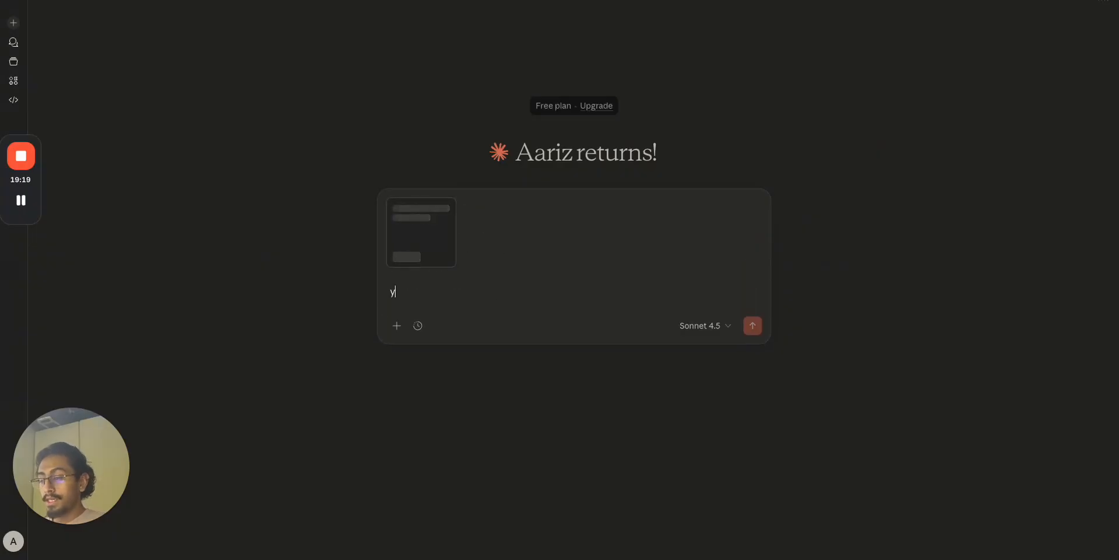
pyautogui.write('ou have a nike')
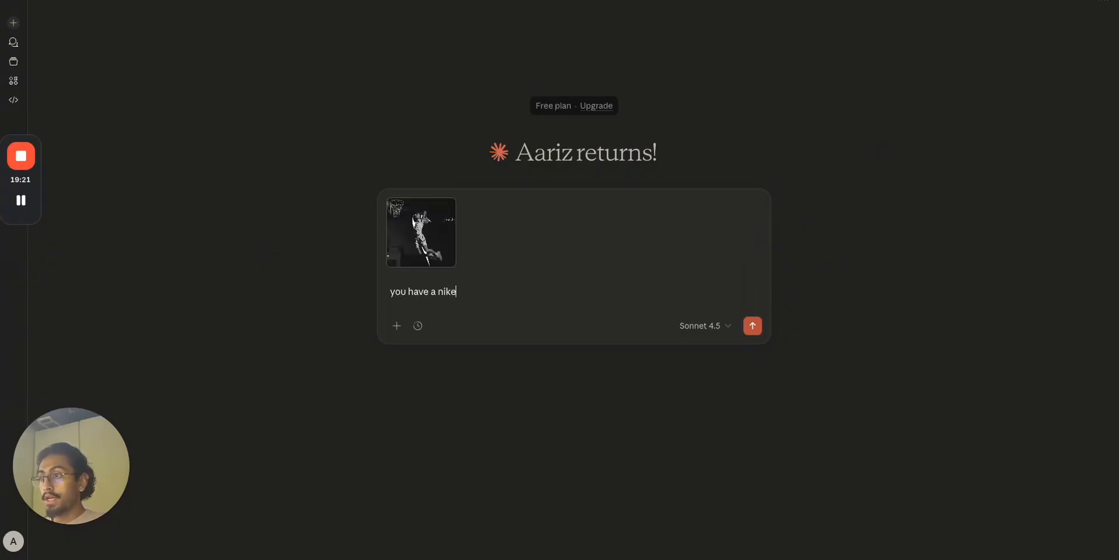
pyautogui.write('ge a')
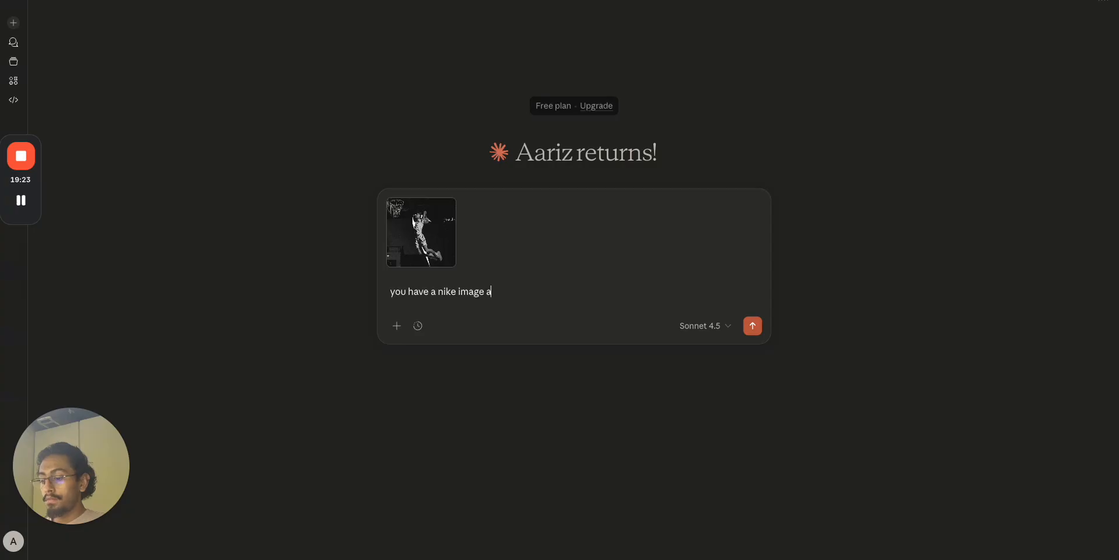
pyautogui.write('d, i need you')
pyautogui.write(' to wrot')
pyautogui.write('ite')
pyautogui.hotkey('ctrl', 'BackSpace')
pyautogui.hotkey('ctrl', 'BackSpace')
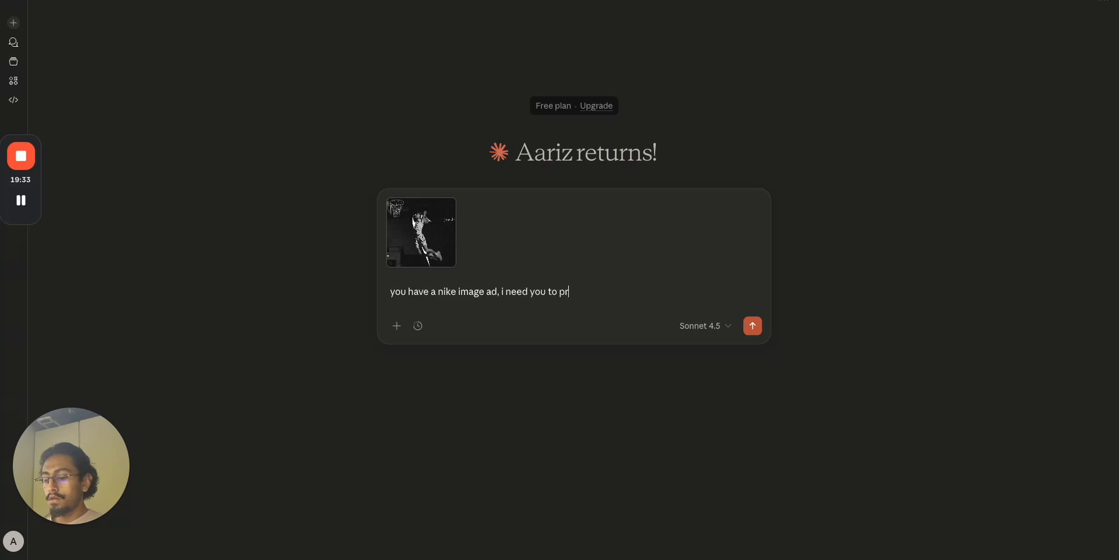
pyautogui.write('pretend ouy')
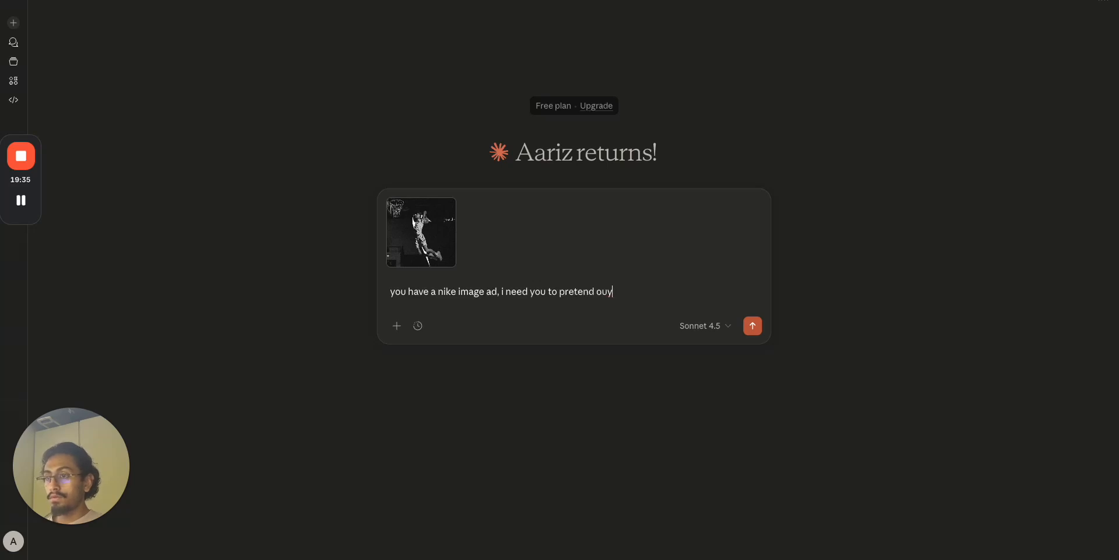
pyautogui.press('BackSpace')
pyautogui.press('BackSpace')
pyautogui.press('BackSpace')
pyautogui.write('you are am')
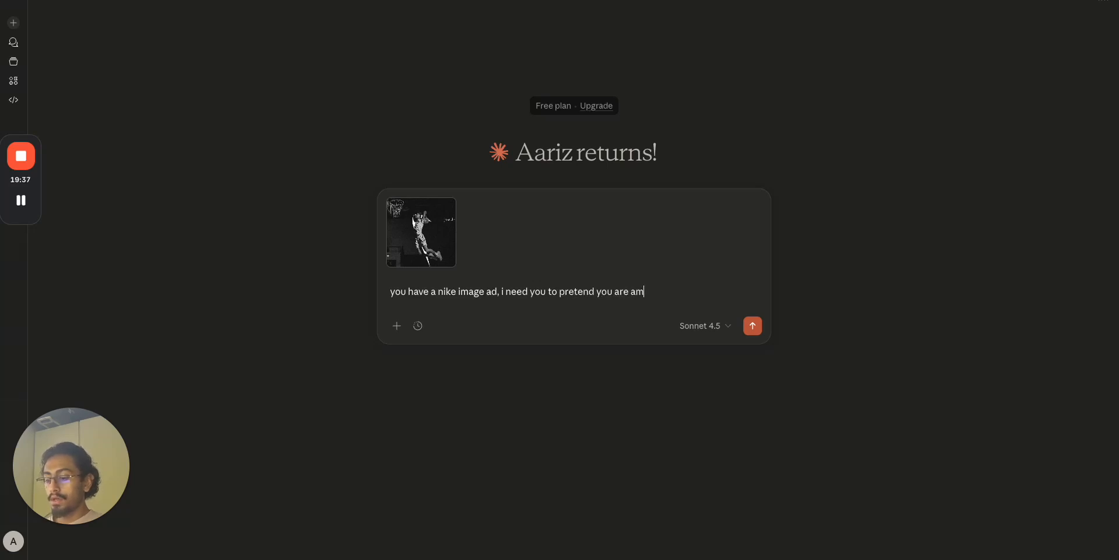
pyautogui.write('arke')
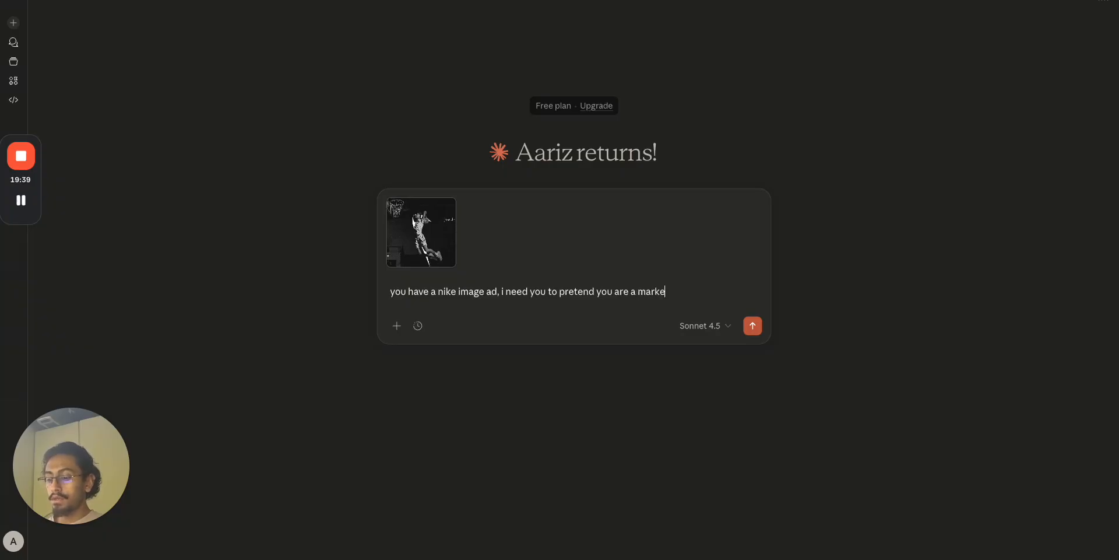
pyautogui.write('ting specialist, y')
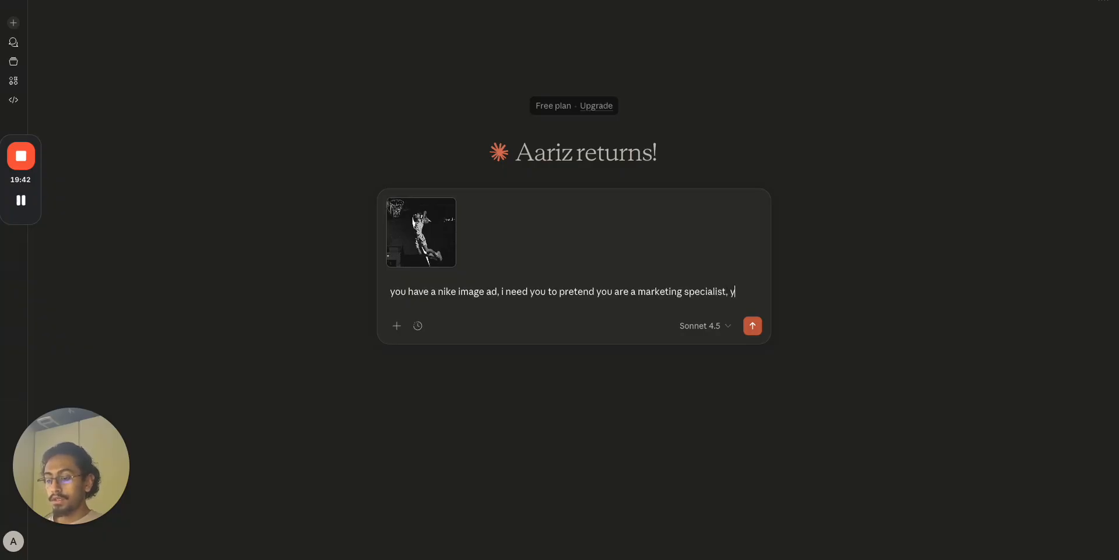
pyautogui.write('ou are to tuyr')
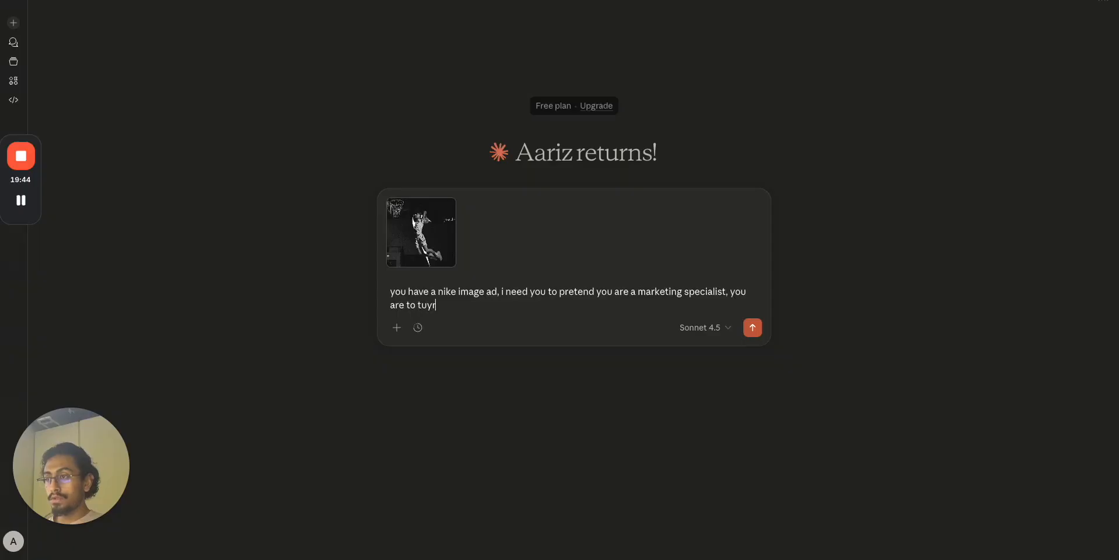
pyautogui.press('BackSpace')
pyautogui.press('BackSpace')
pyautogui.write('rn this ad into a ')
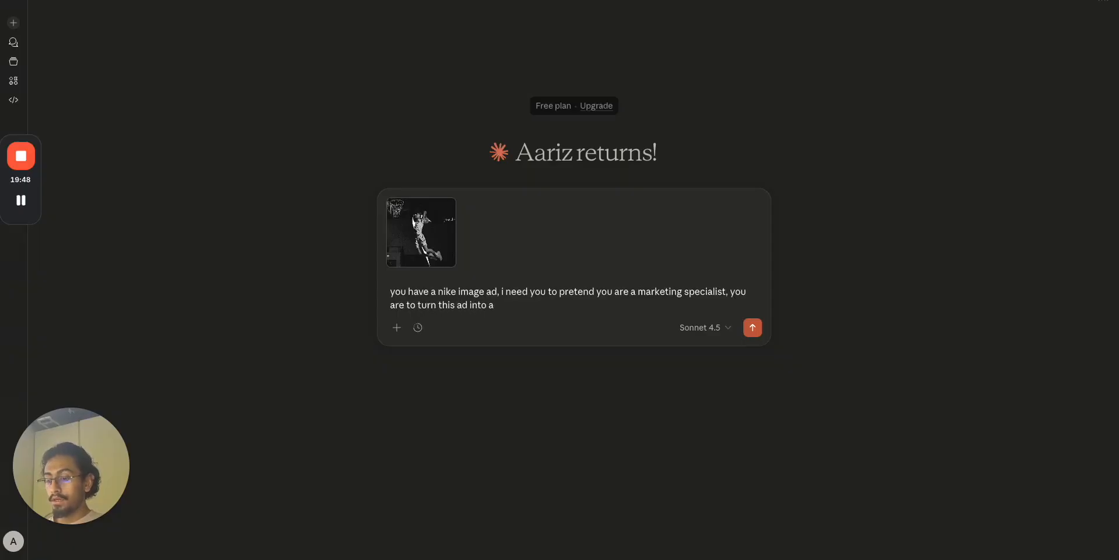
pyautogui.write('8 8 second video, use')
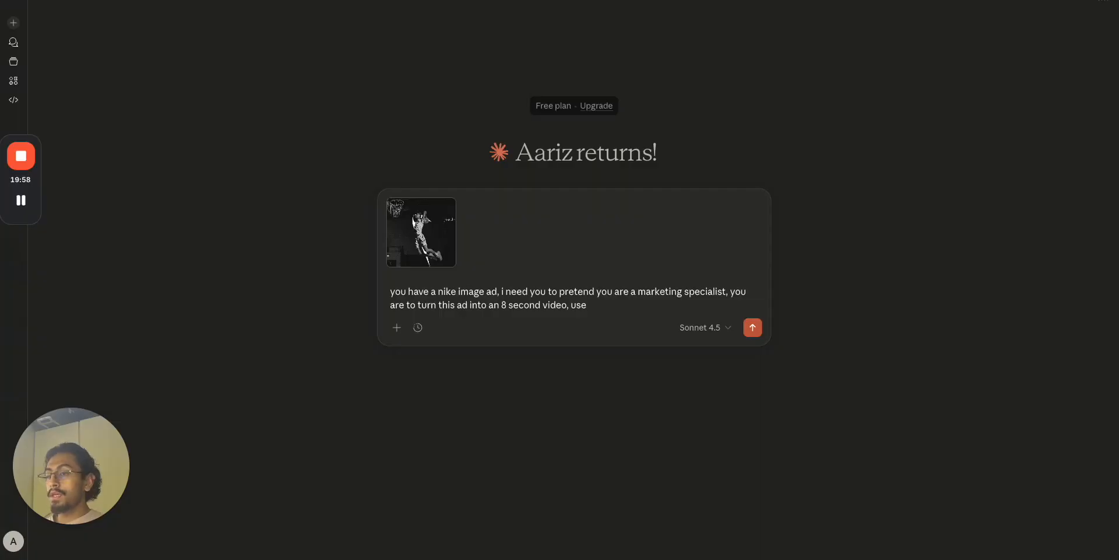
pyautogui.press('BackSpace')
pyautogui.press('BackSpace')
pyautogui.press('BackSpace')
pyautogui.press('BackSpace')
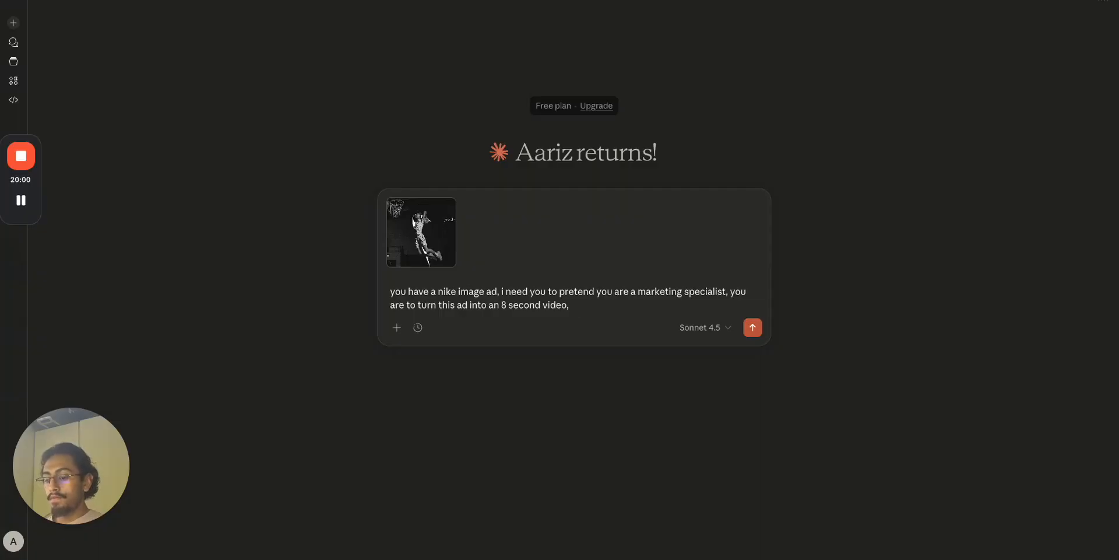
pyautogui.write('cret')
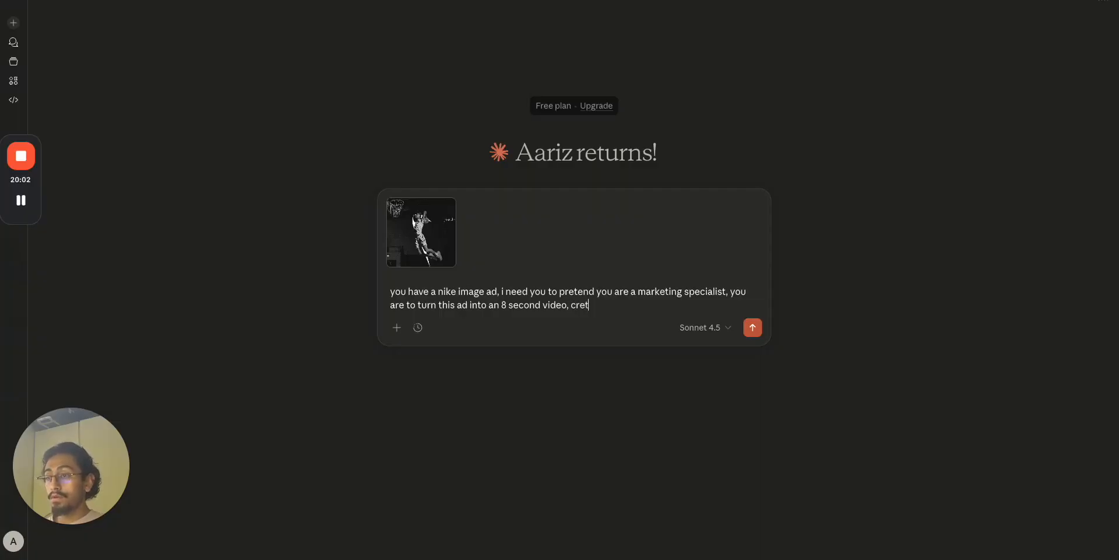
pyautogui.write('te a ')
pyautogui.write('prompt fo')
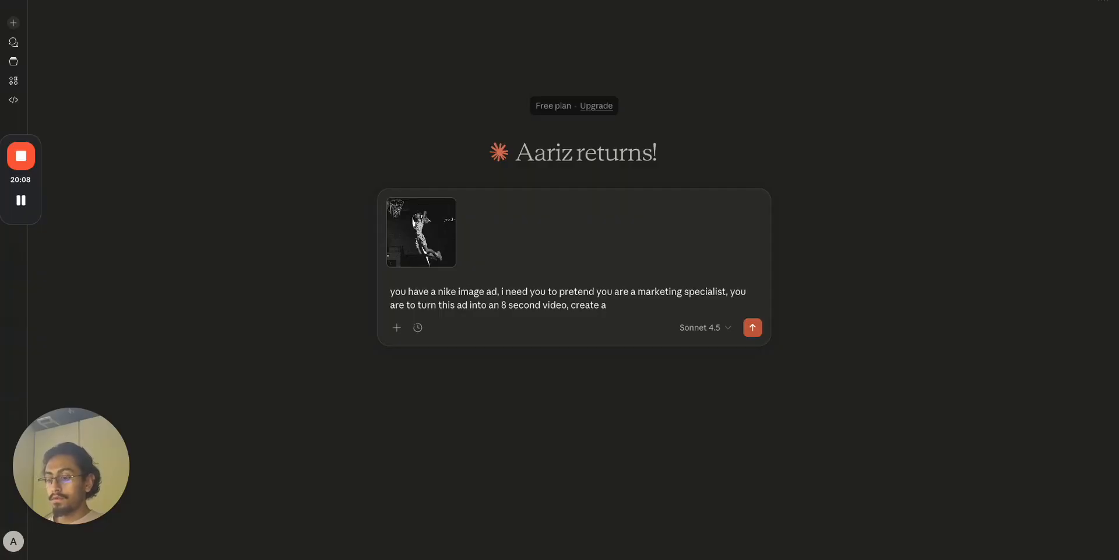
pyautogui.write('prompt tha')
pyautogui.write('t I can give to an')
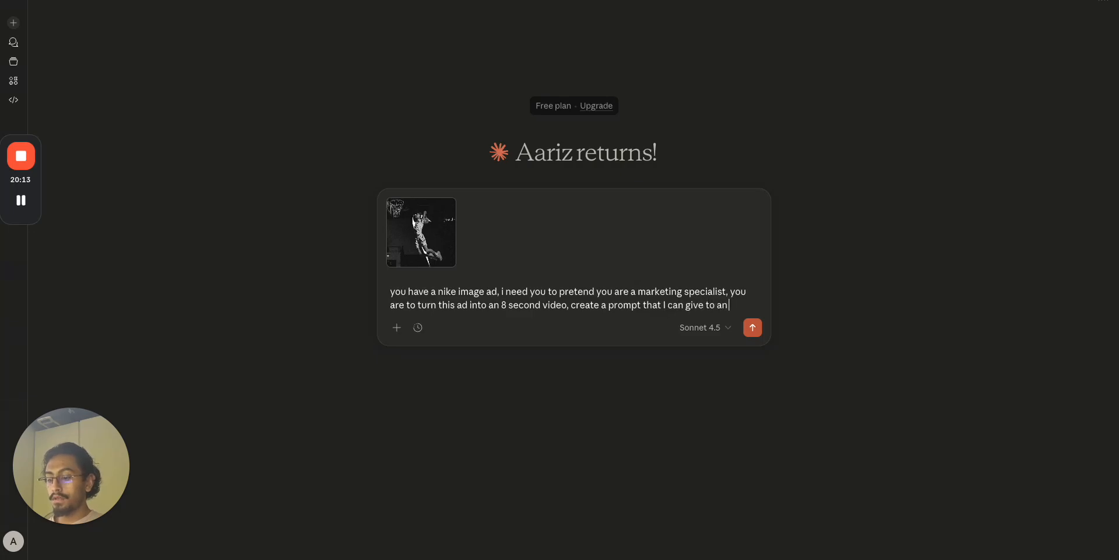
pyautogui.press('BackSpace')
pyautogui.write('video gen m')
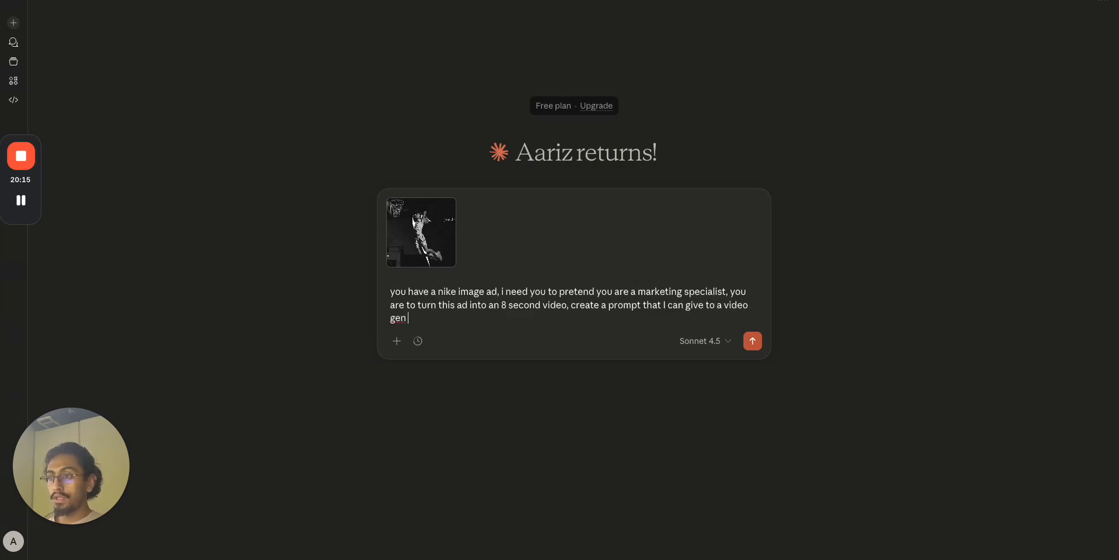
pyautogui.write('odel. Leave')
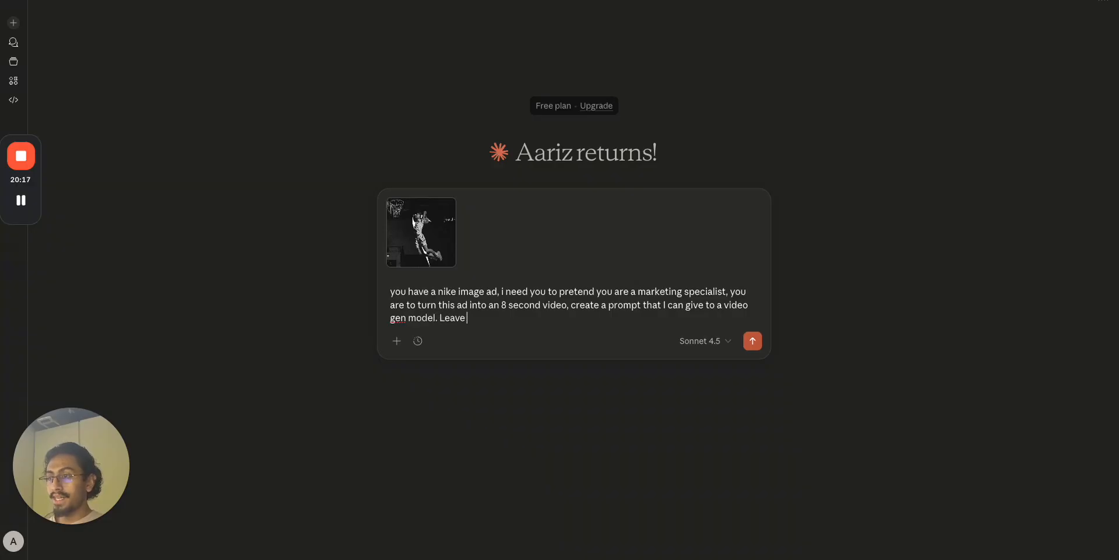
pyautogui.write(' nothing to t')
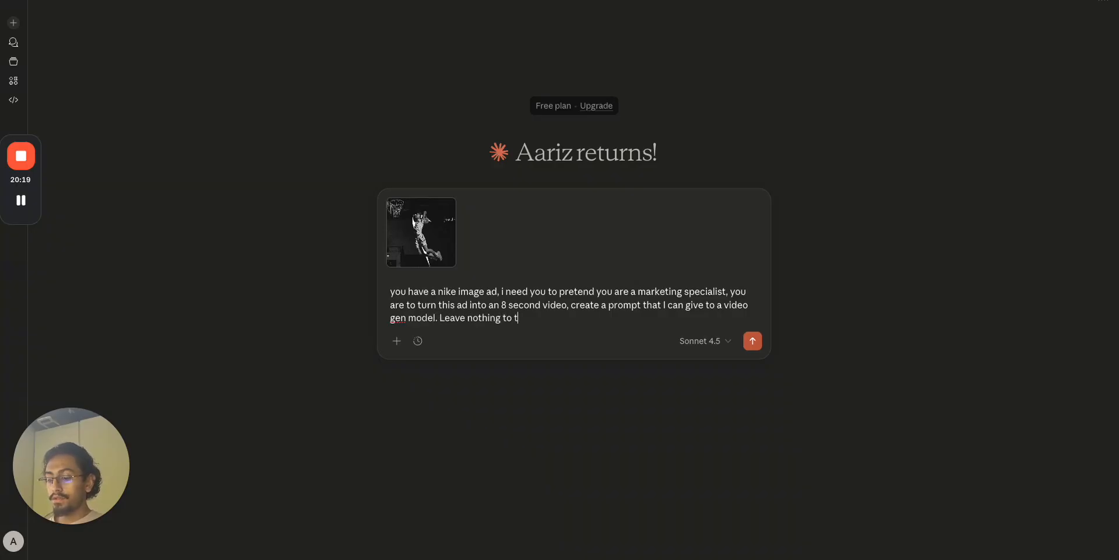
pyautogui.write('he imagination,')
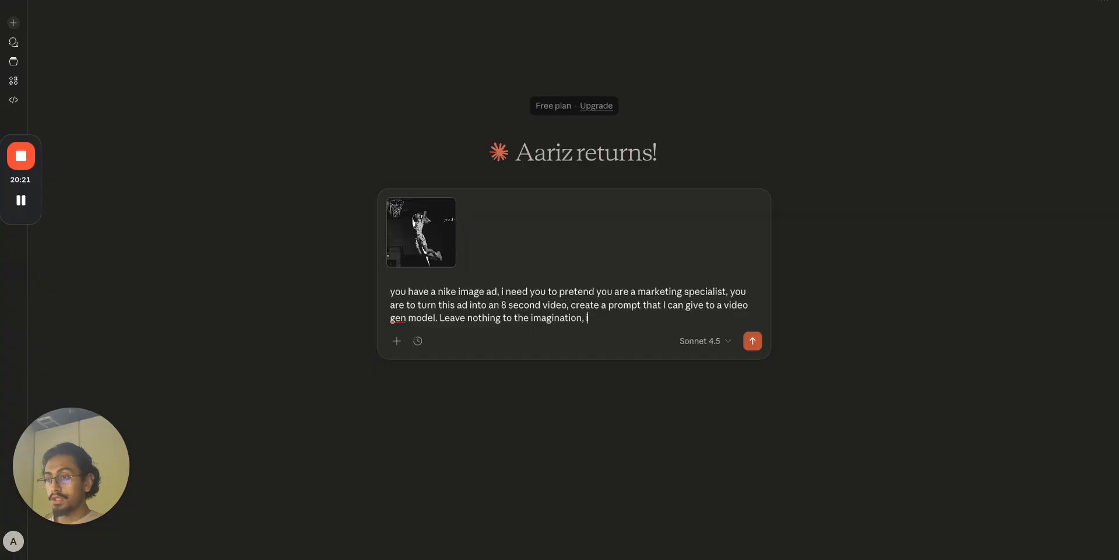
pyautogui.write(' you must include words, voice')
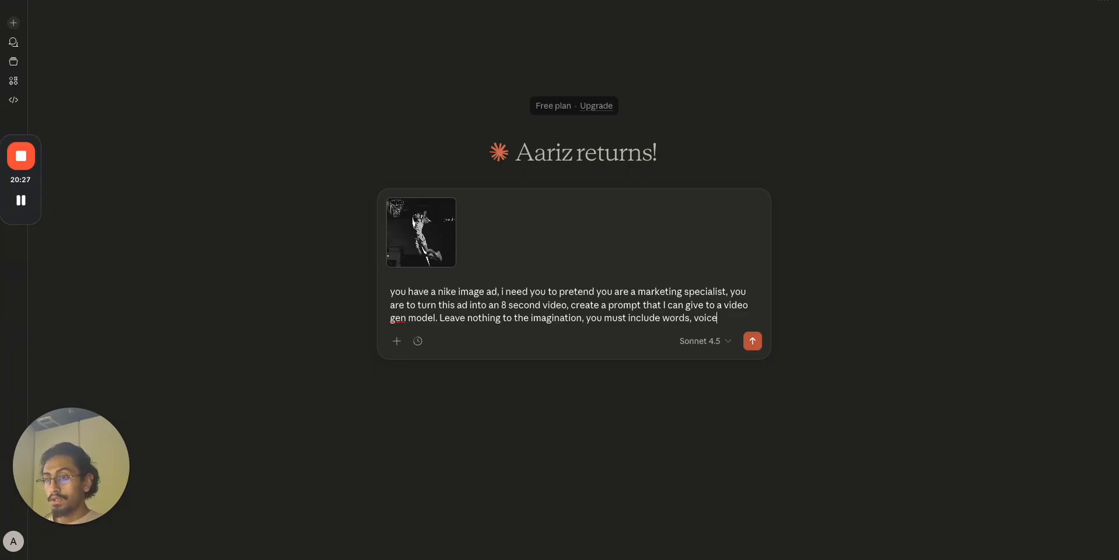
pyautogui.write(', tone, co')
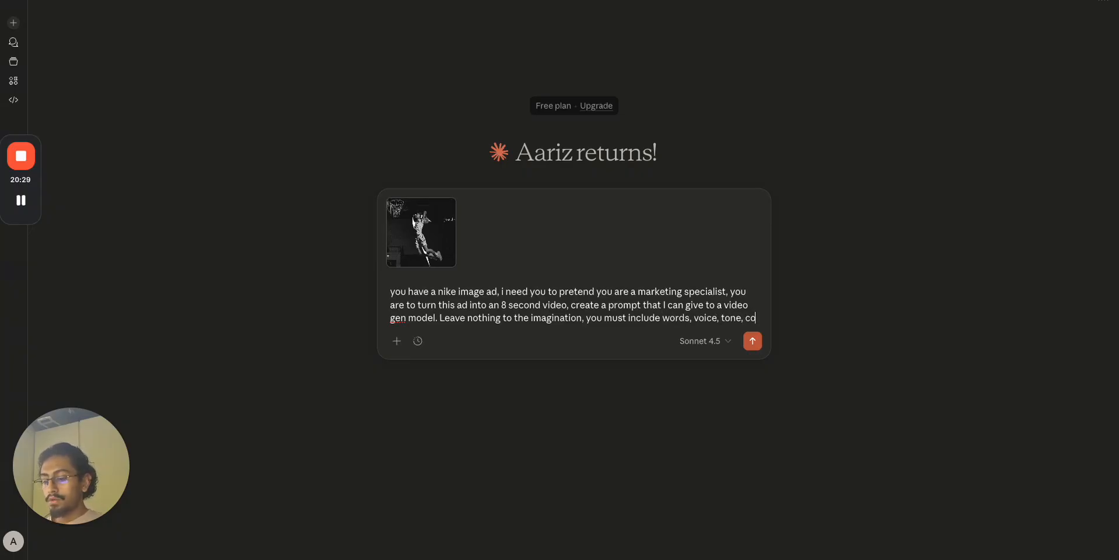
pyautogui.write('lors, style, atmophere')
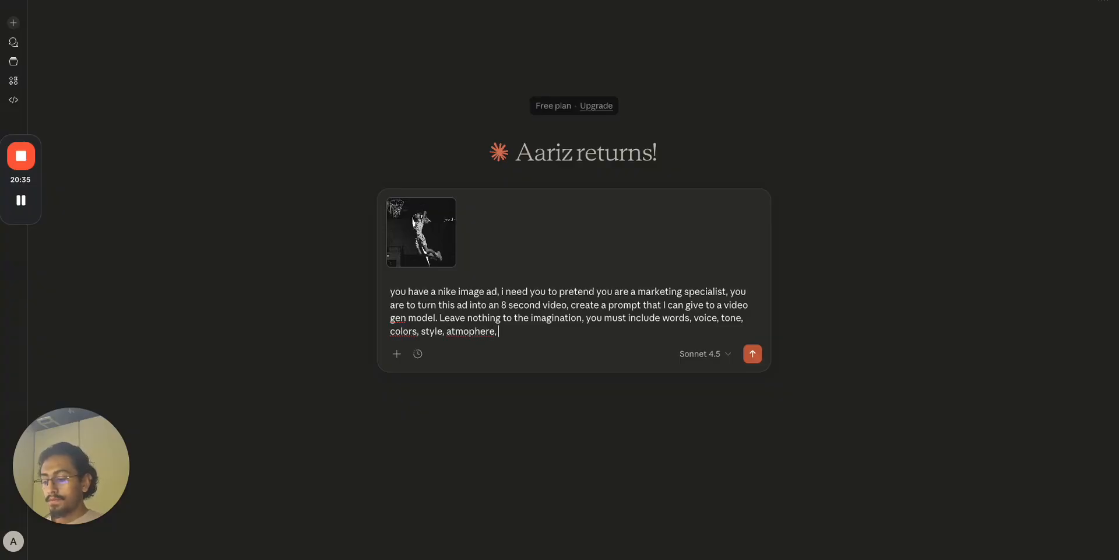
pyautogui.write(', copywriting')
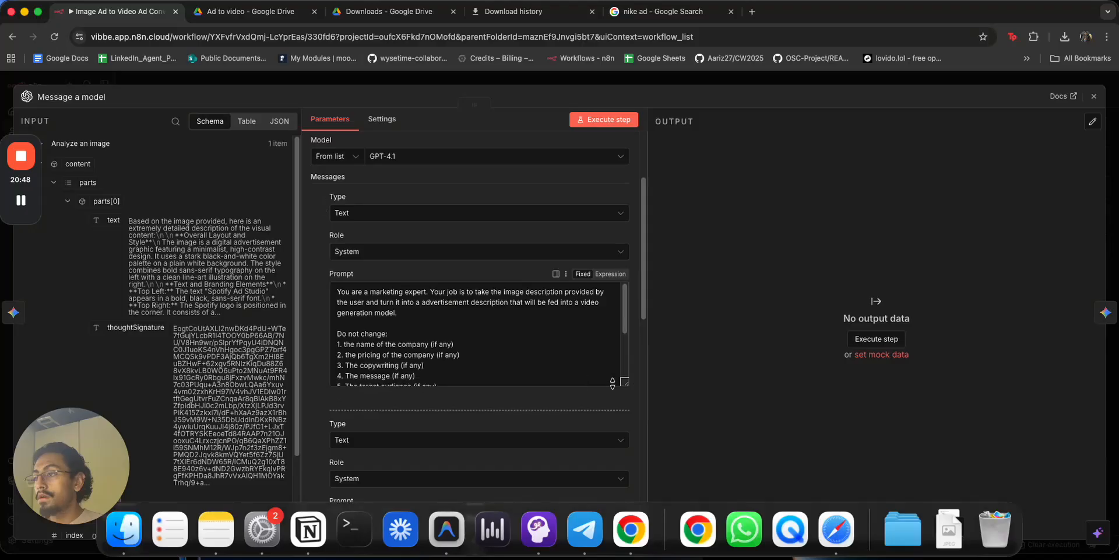
# Copy the Do not change list from n8n and replace 'marketing specialist' with 'movie director'.
pyautogui.scroll(-1, 473, 367)
pyautogui.moveTo(471, 377); pyautogui.dragTo(332, 308)
pyautogui.hotkey('ctrl', 'c')
pyautogui.press('super+Tab')
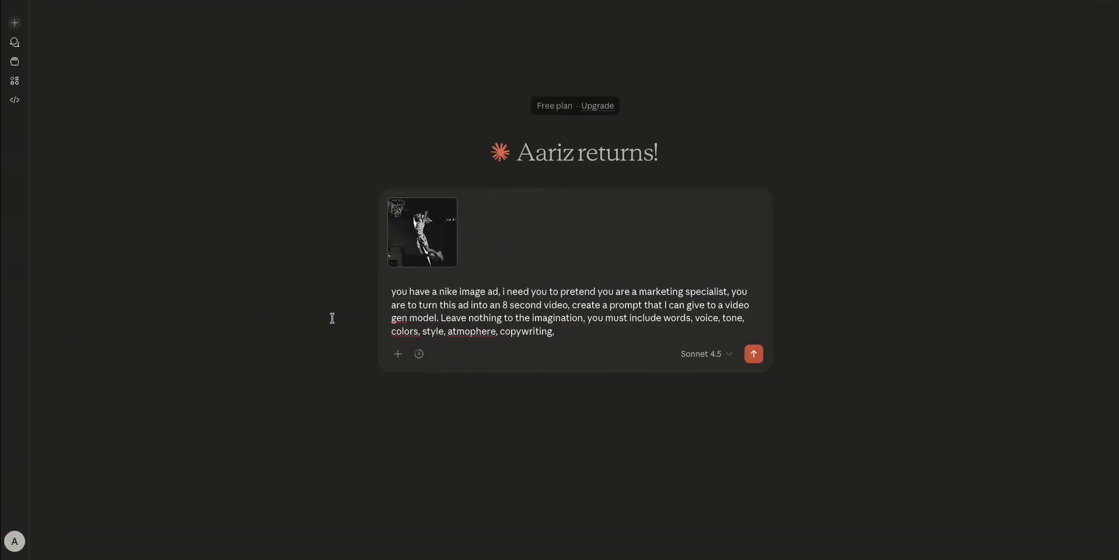
pyautogui.write('lighting,')
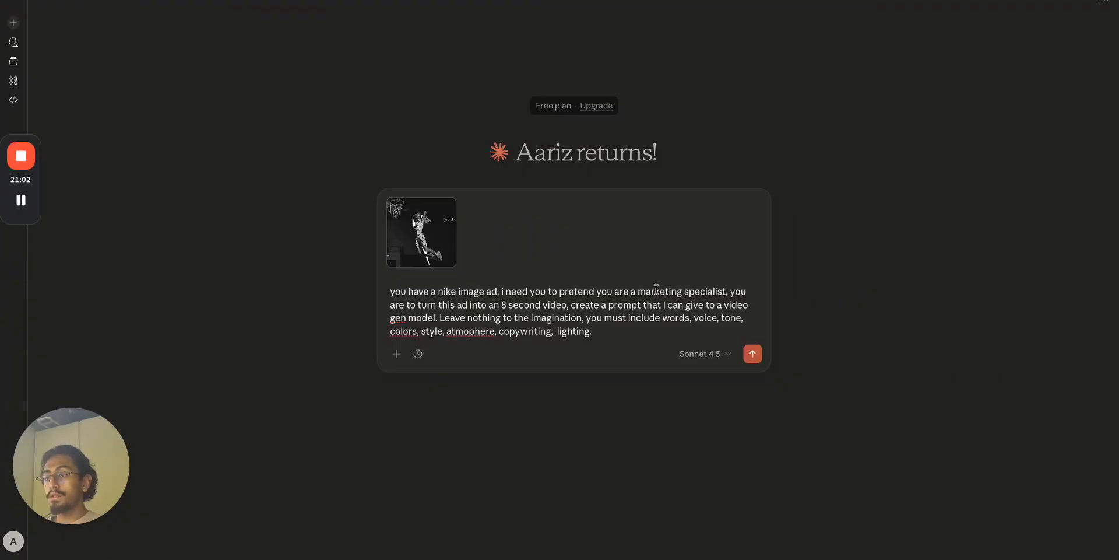
pyautogui.click(638, 292)
pyautogui.moveTo(642, 292); pyautogui.dragTo(727, 296)
pyautogui.write('movie dire')
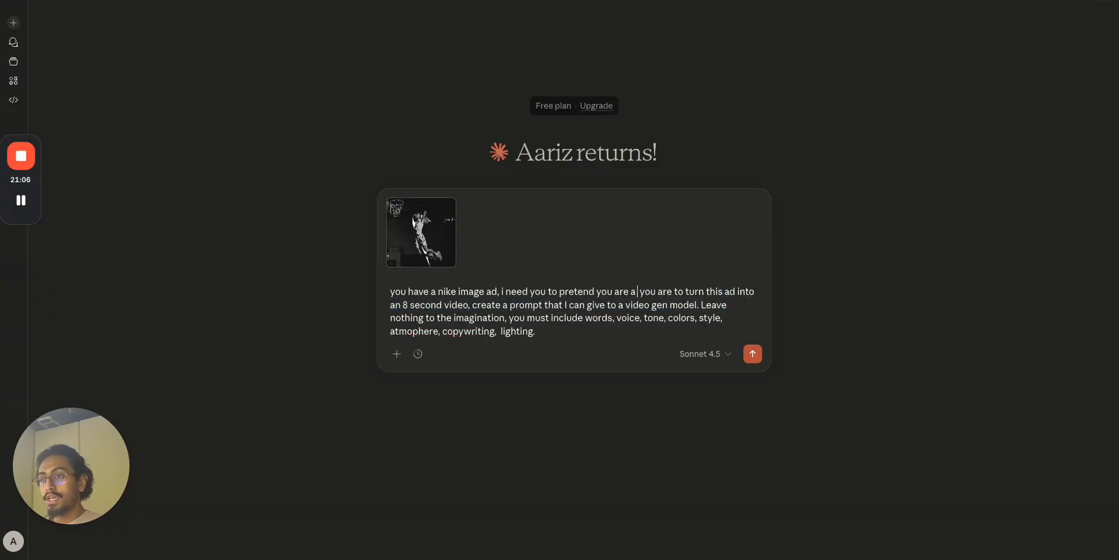
pyautogui.write('cir')
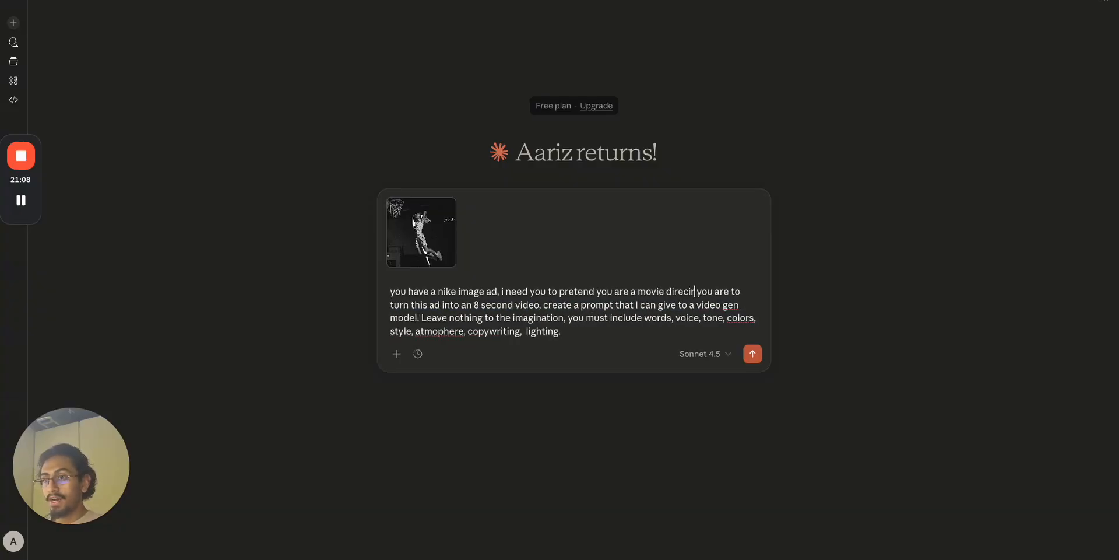
# Paste the list 'from the original ad', add the multimillion dollar director line, and send.
pyautogui.click(656, 331)
pyautogui.hotkey('shift', 'Return')
pyautogui.hotkey('shift', 'Return')
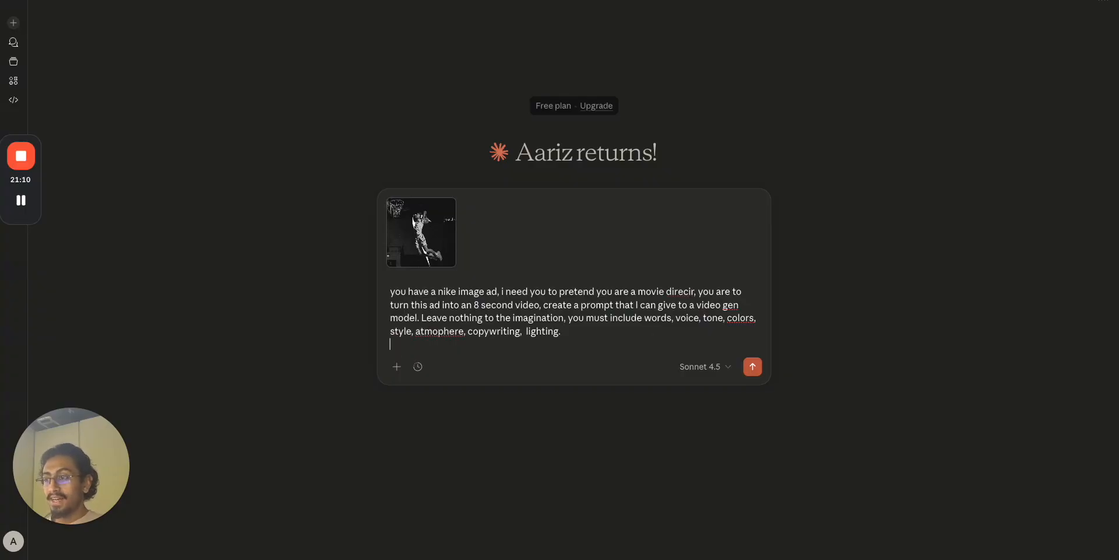
pyautogui.hotkey('ctrl', 'v')
pyautogui.click(455, 357)
pyautogui.write('from the oringal ad')
pyautogui.click(563, 436)
pyautogui.hotkey('shift', 'Return')
pyautogui.hotkey('shift', 'Return')
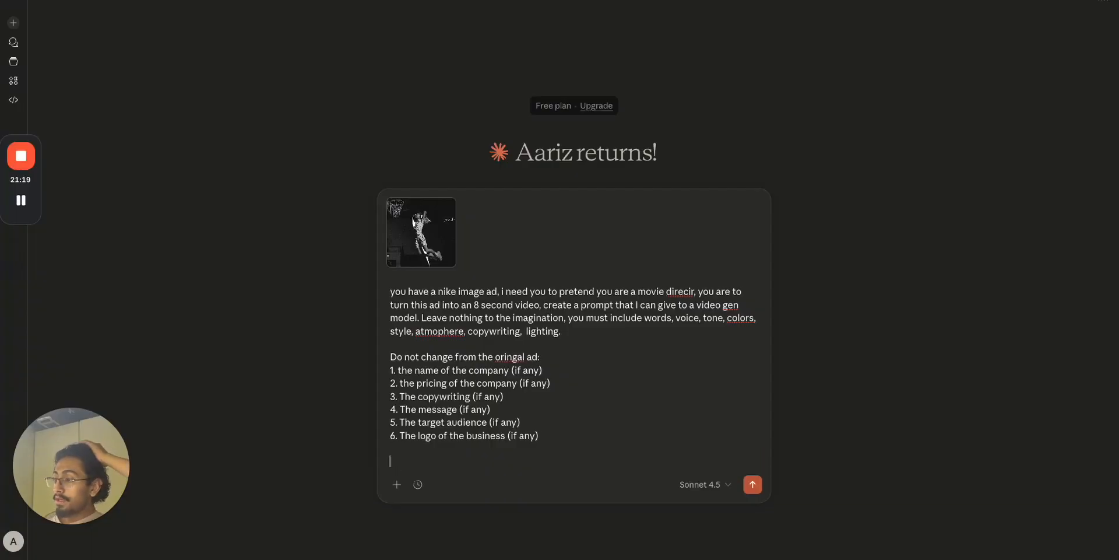
pyautogui.write('i w')
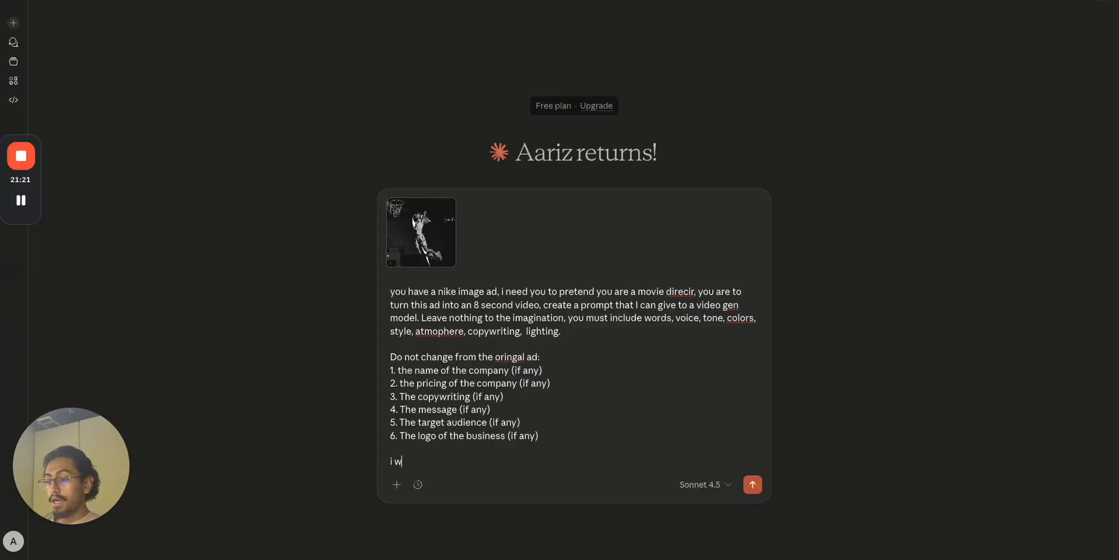
pyautogui.write('need you t')
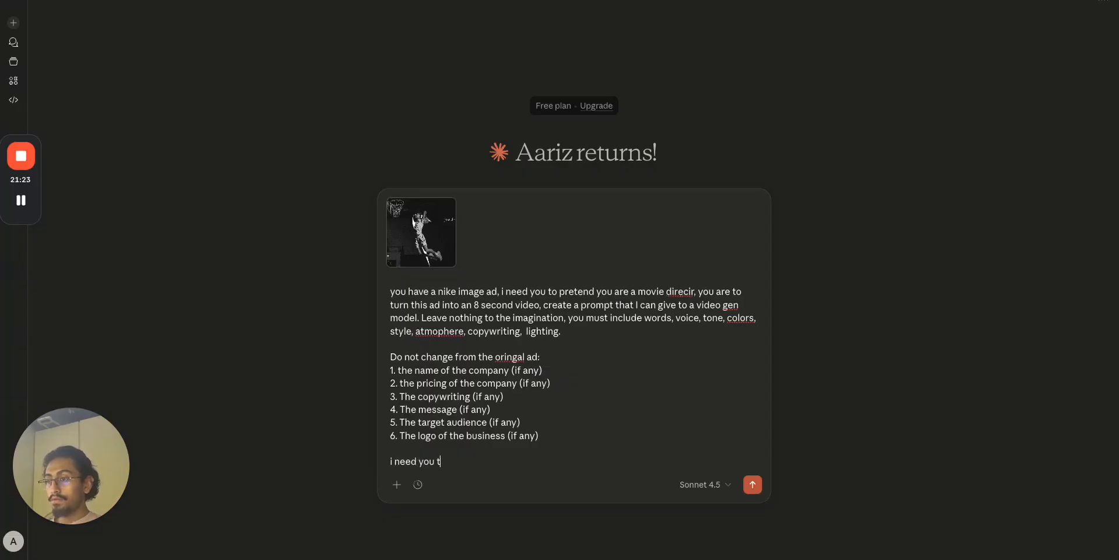
pyautogui.write('o behve like a mul')
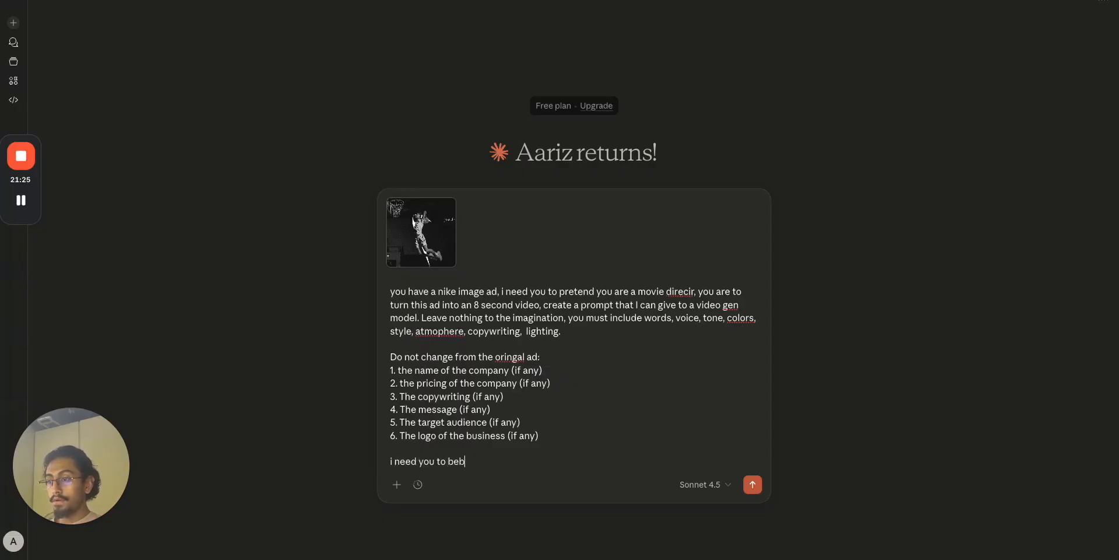
pyautogui.write('tim')
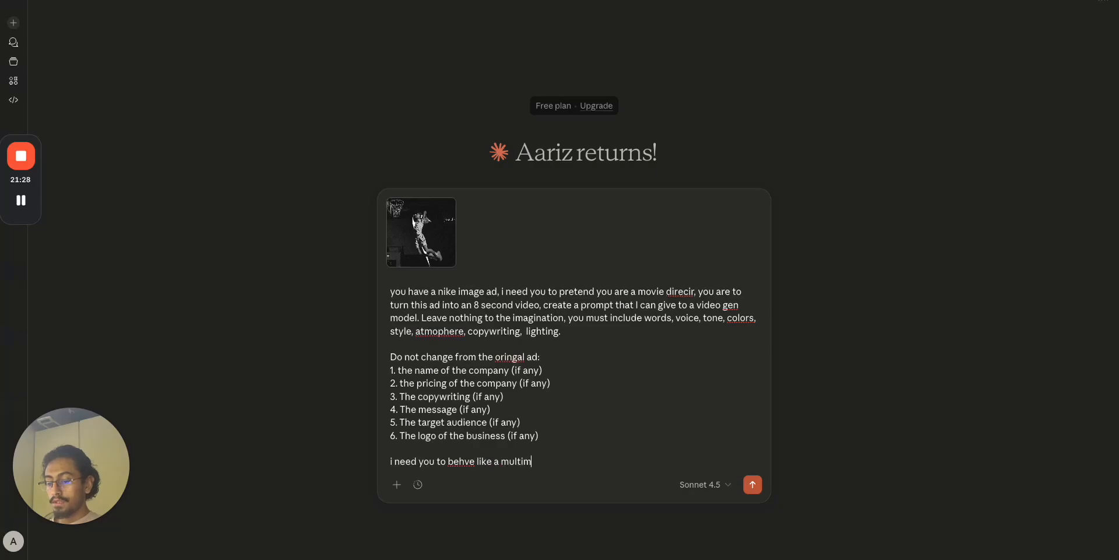
pyautogui.write('issllion dollar director, leave nithing on the table')
pyautogui.press('Return')
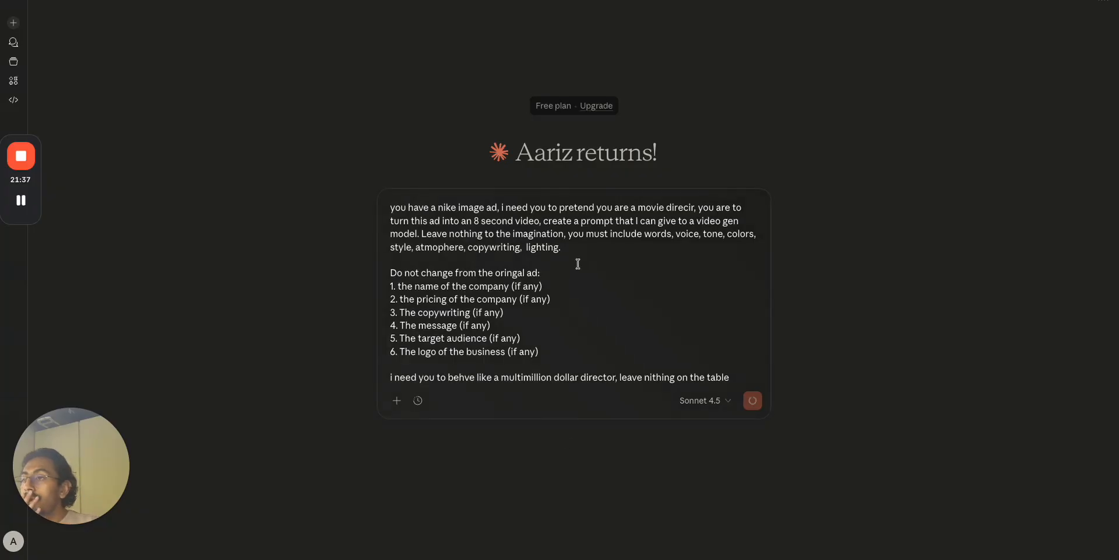
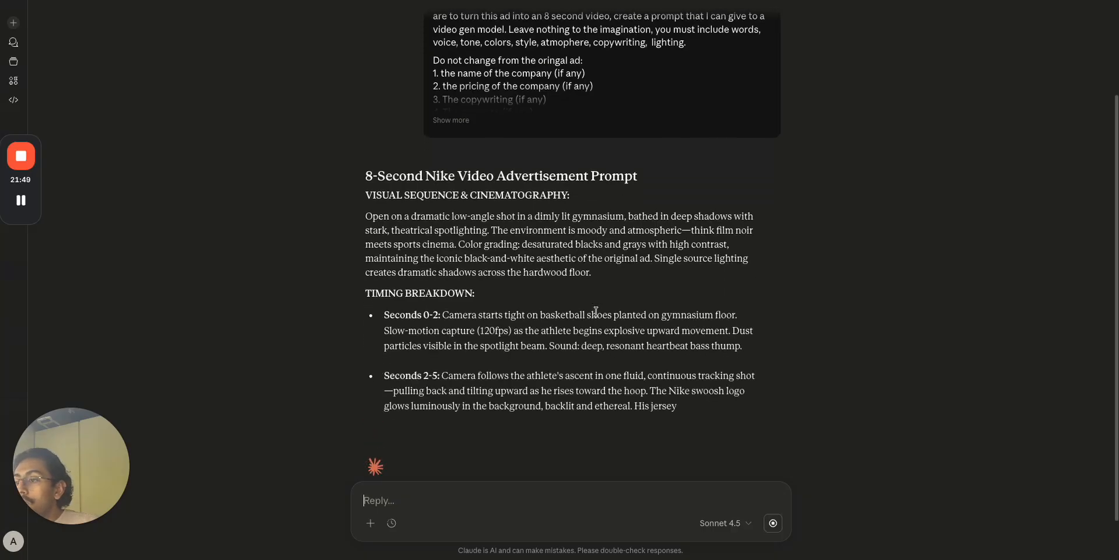
# Expand Claude's director prompt and select the 'Leave nothing to the imagination… lighting.' sentence.
pyautogui.hotkey('ctrl', 'Left')
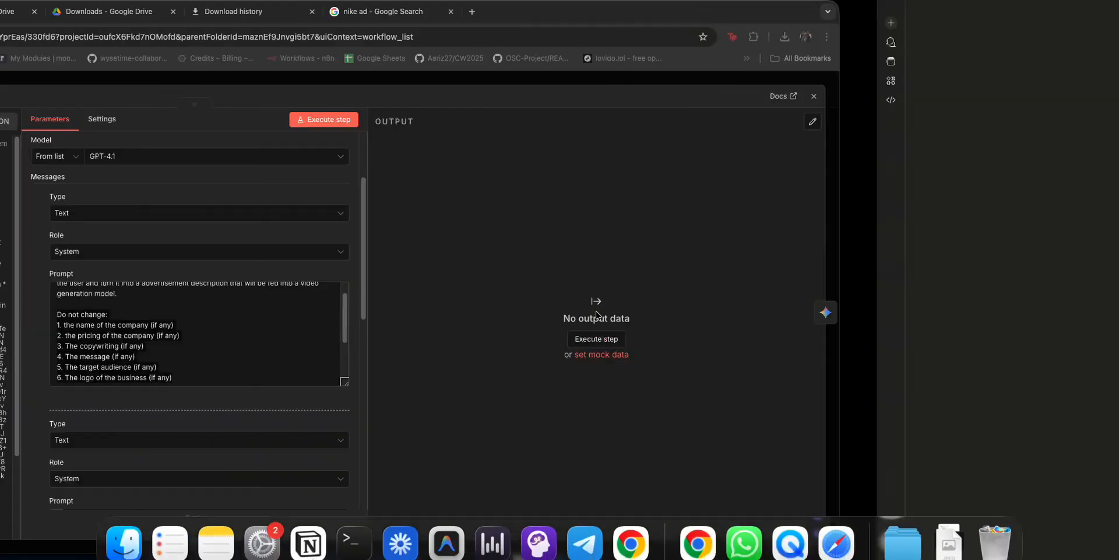
pyautogui.hotkey('ctrl', 'Right')
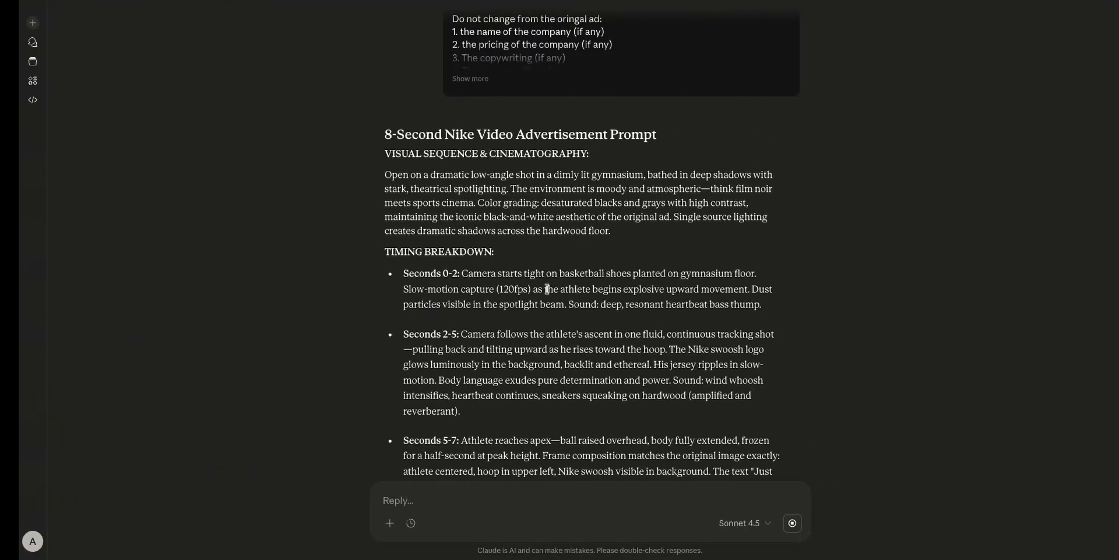
pyautogui.click(448, 80)
pyautogui.scroll(2, 448, 81)
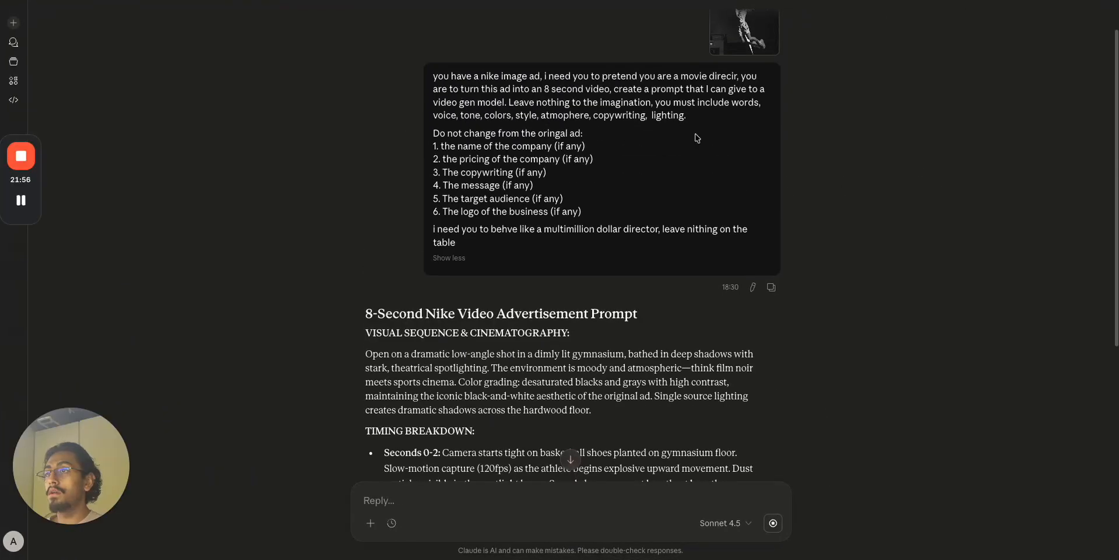
pyautogui.moveTo(689, 116); pyautogui.dragTo(656, 97)
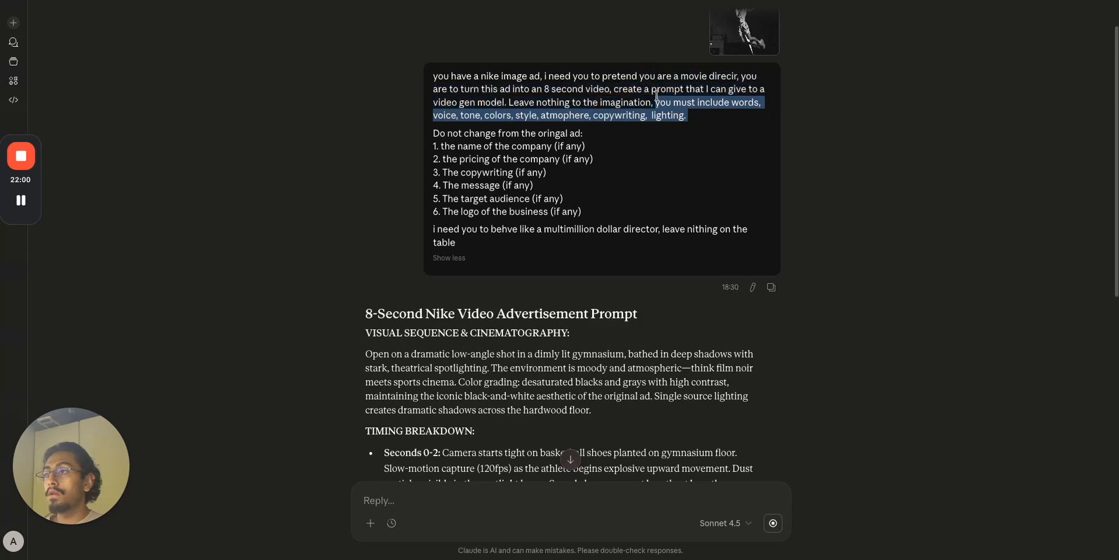
pyautogui.click(672, 106)
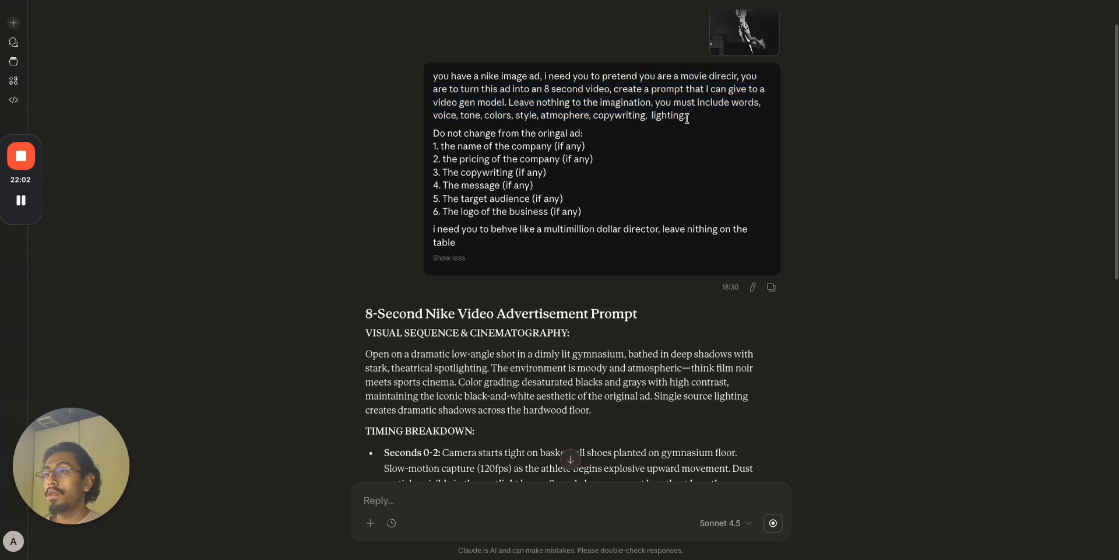
pyautogui.moveTo(690, 121); pyautogui.dragTo(509, 104)
pyautogui.press('super+c')
# Paste the copied sentence into n8n's system prompt above the output instruction line.
pyautogui.hotkey('ctrl', 'Left')
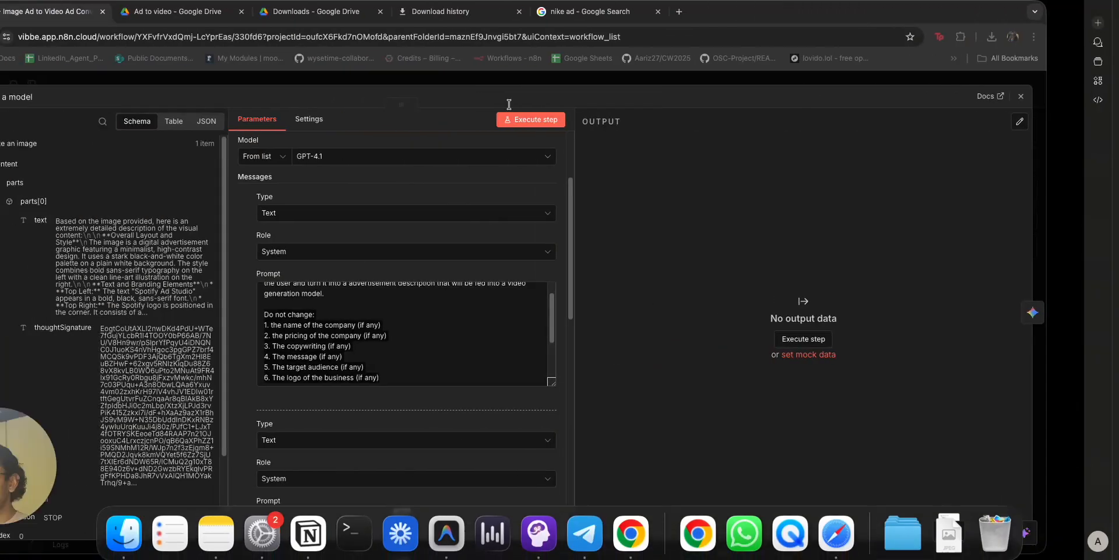
pyautogui.scroll(1, 434, 347)
pyautogui.click(435, 321)
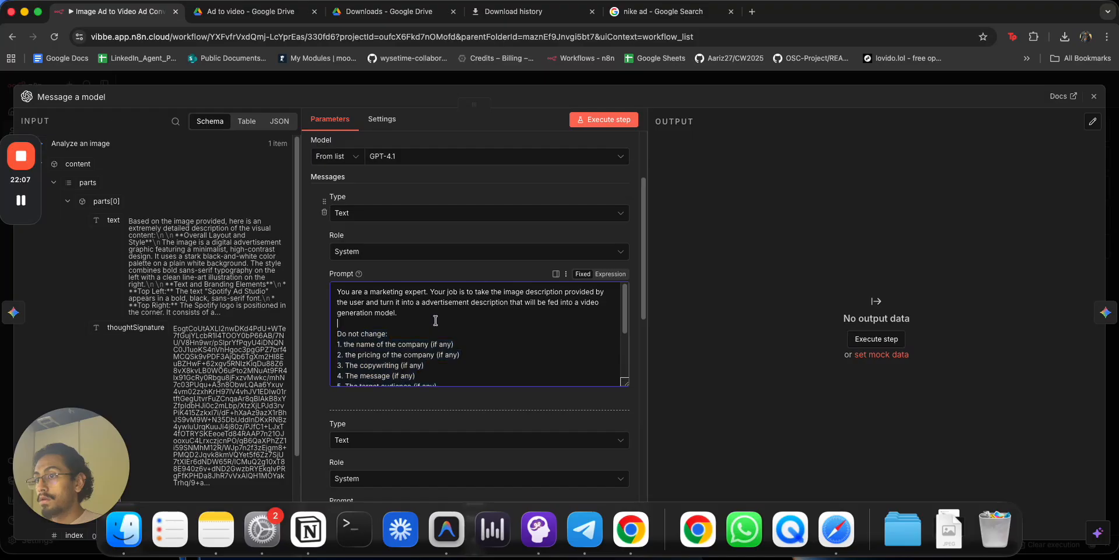
pyautogui.scroll(-3, 434, 322)
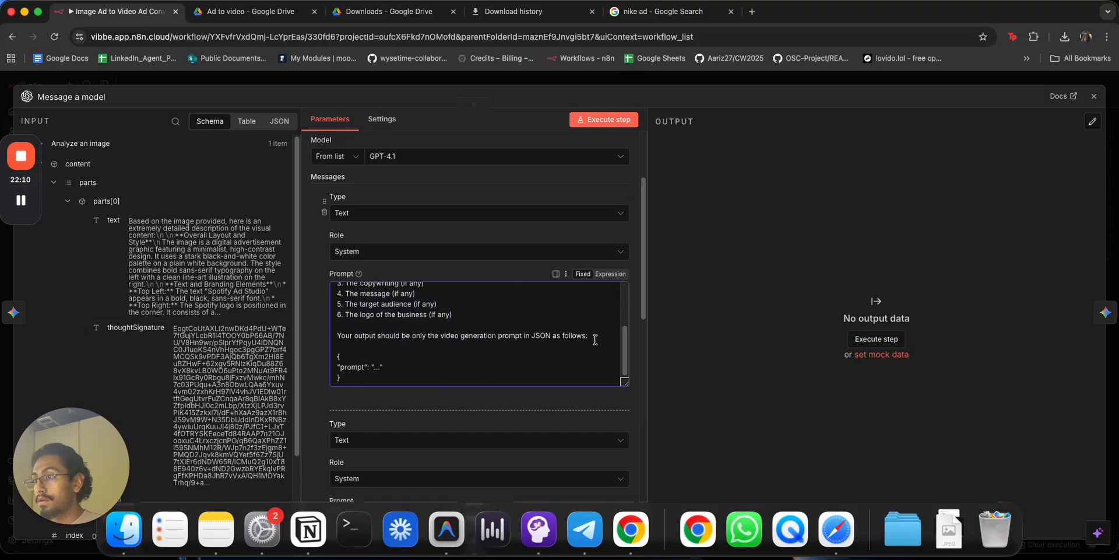
pyautogui.scroll(-5, 596, 339)
pyautogui.scroll(2, 595, 340)
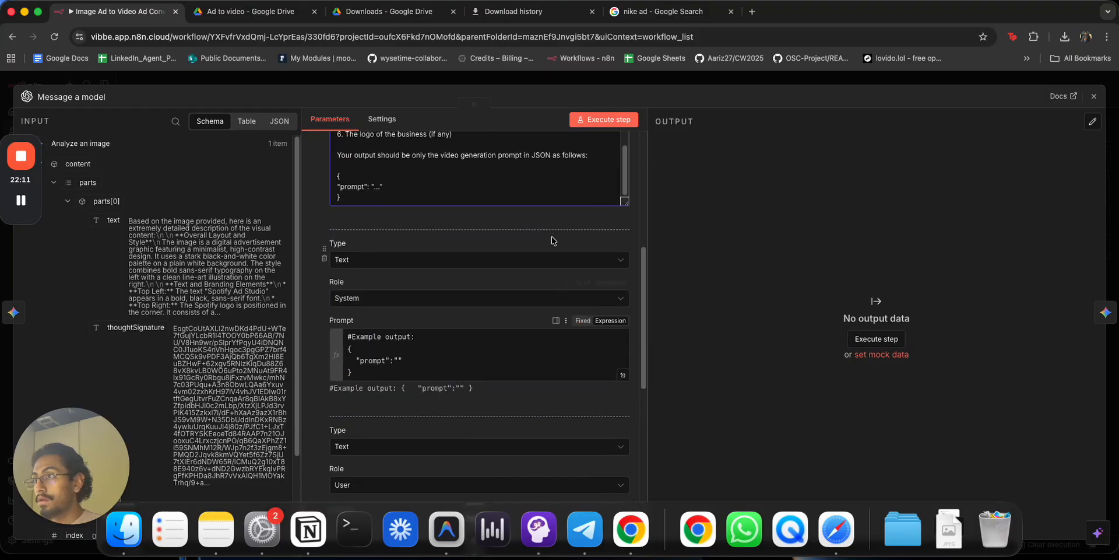
pyautogui.click(503, 163)
pyautogui.press('super+v')
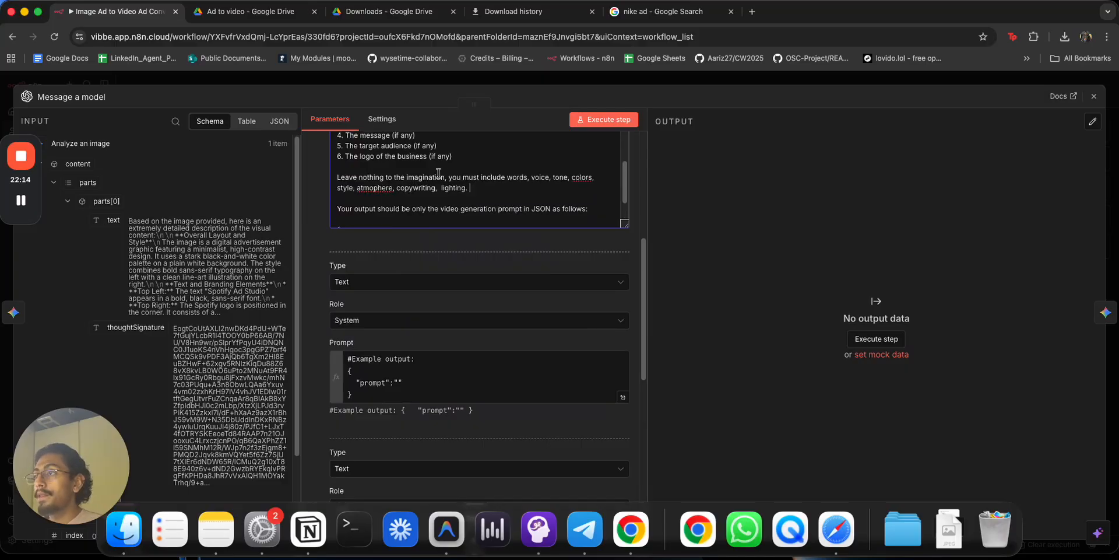
# Correct 'atmophere' to 'atmosphere', remove the extra space, and append 'and everything else.'.
pyautogui.rightClick(385, 188)
pyautogui.click(426, 196)
pyautogui.rightClick(582, 176)
pyautogui.press('Escape')
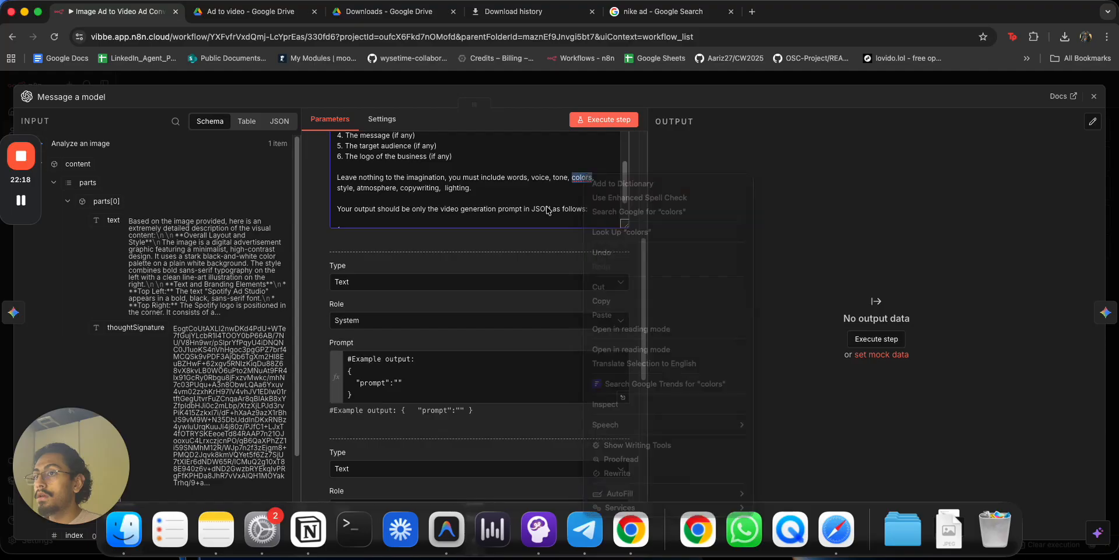
pyautogui.click(490, 188)
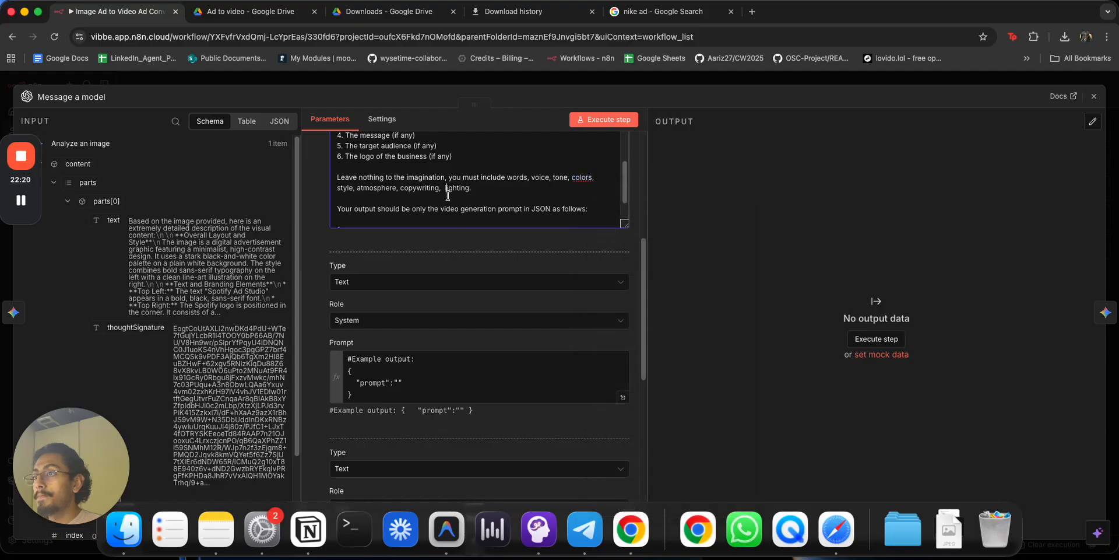
pyautogui.press('BackSpace')
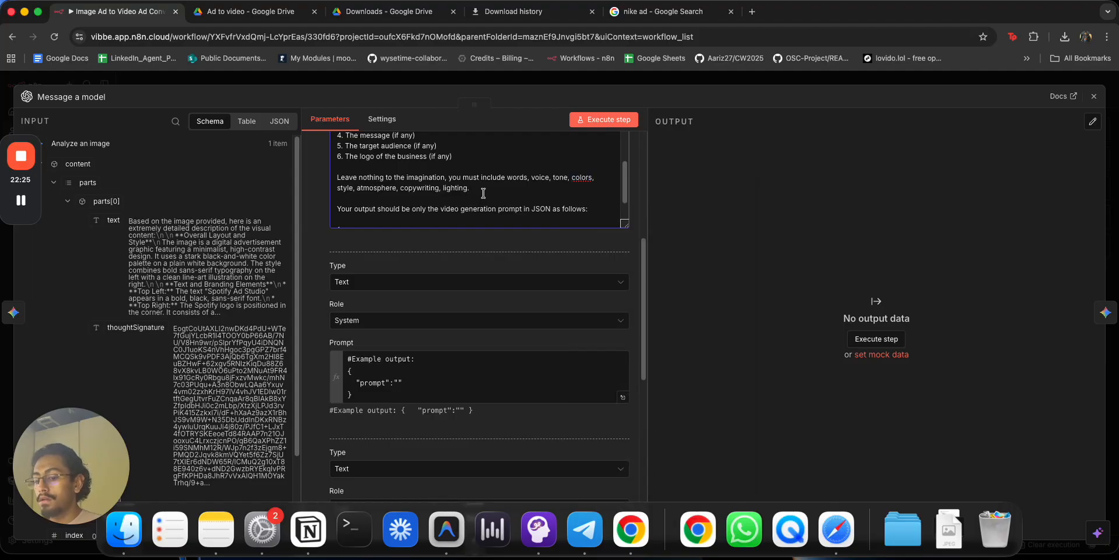
pyautogui.write('and ')
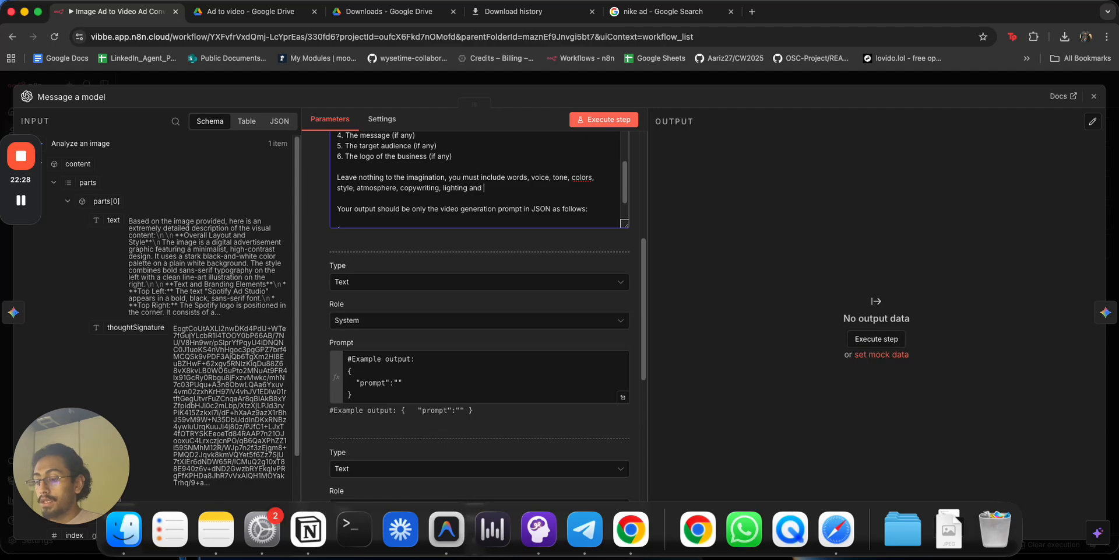
pyautogui.write('everything e')
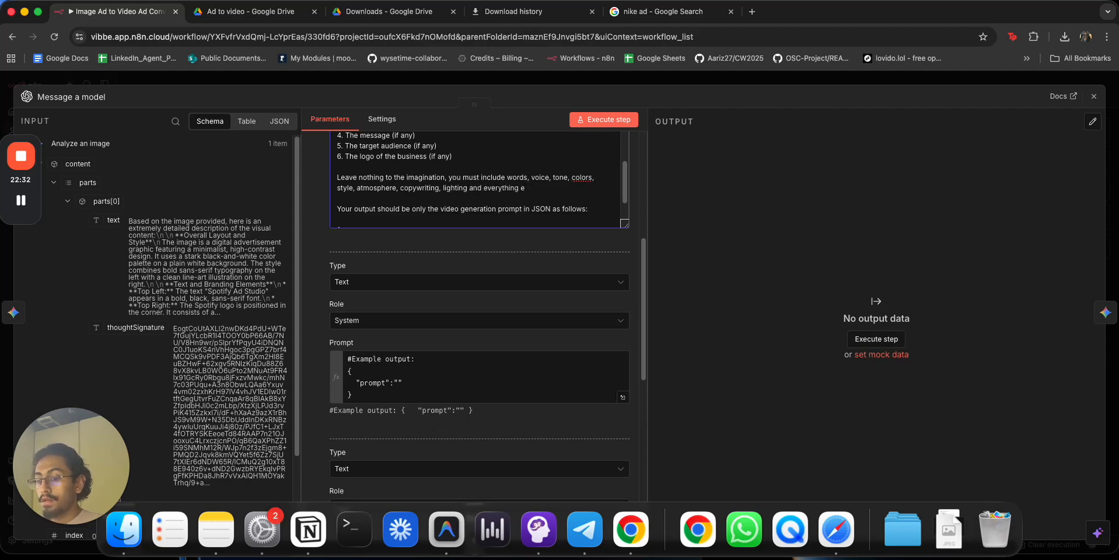
pyautogui.write('lse.')
pyautogui.press('Return')
pyautogui.press('Return')
# Type an example heading reading 'Example of a previous image to mov'.
pyautogui.write('Example outpu')
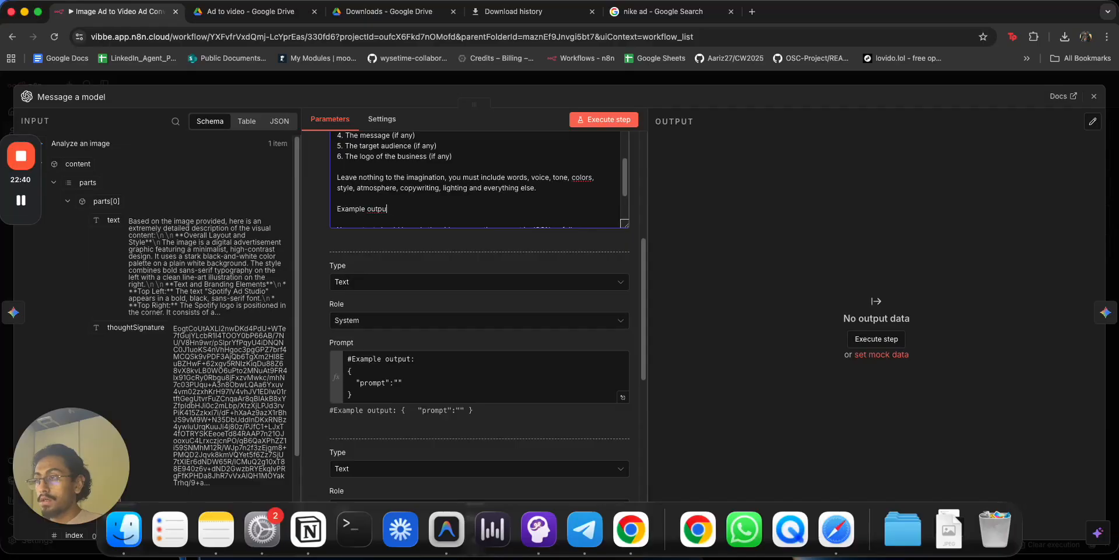
pyautogui.press('BackSpace')
pyautogui.press('BackSpace')
pyautogui.press('BackSpace')
pyautogui.press('BackSpace')
pyautogui.press('BackSpace')
pyautogui.write('of a previous movie to')
pyautogui.press('BackSpace')
pyautogui.press('BackSpace')
pyautogui.press('BackSpace')
pyautogui.press('BackSpace')
pyautogui.press('BackSpace')
pyautogui.press('BackSpace')
pyautogui.press('BackSpace')
pyautogui.press('BackSpace')
pyautogui.press('BackSpace')
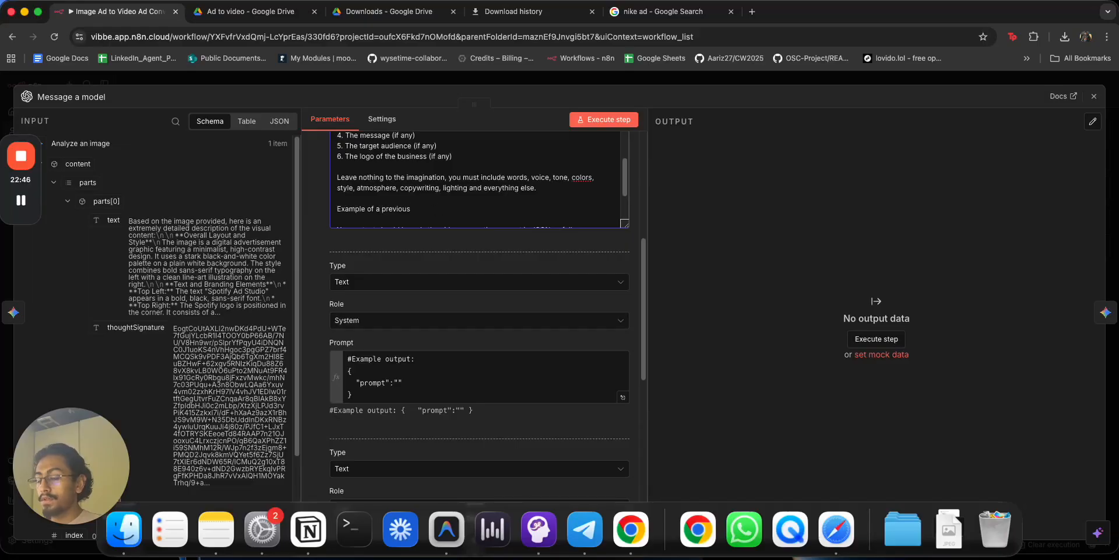
pyautogui.write('image to movide:')
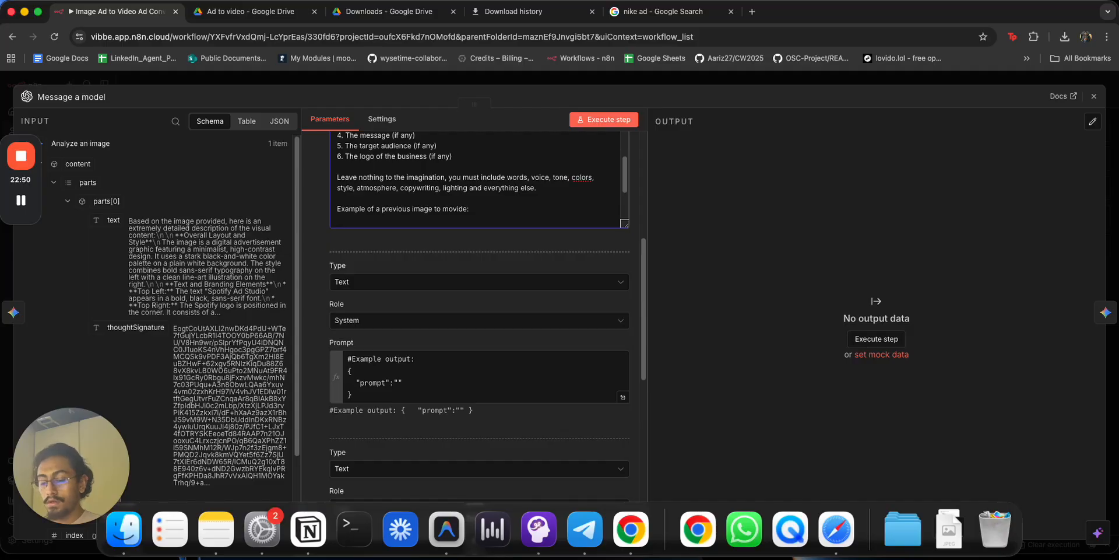
# Copy Claude's Nike video prompt and paste it below the example heading.
pyautogui.hotkey('ctrl', 'Right')
pyautogui.scroll(-6, 448, 333)
pyautogui.scroll(2, 409, 212)
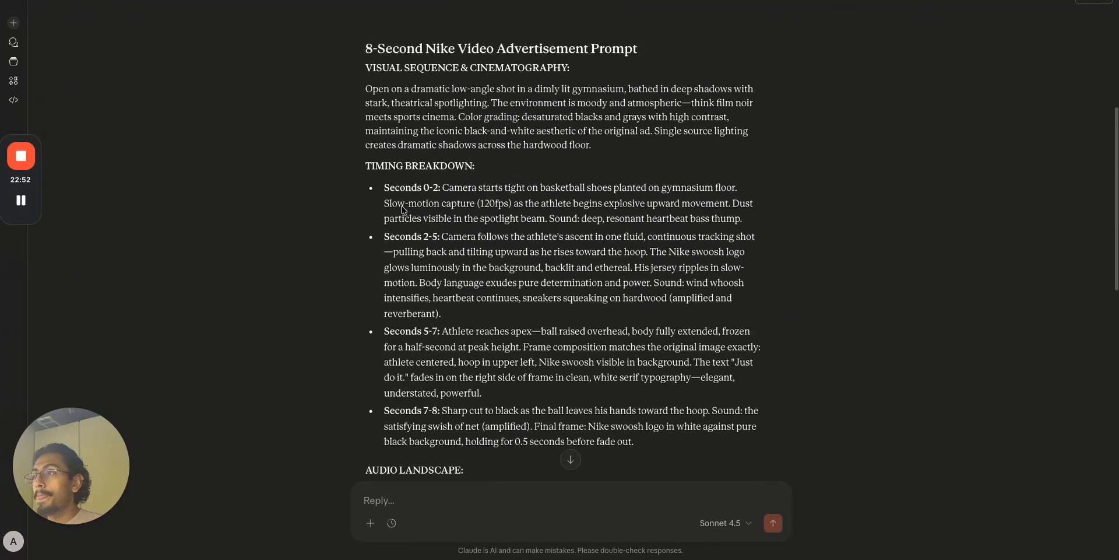
pyautogui.moveTo(365, 66); pyautogui.dragTo(614, 313)
pyautogui.scroll(-5, 512, 408)
pyautogui.hotkey('ctrl', 'Left')
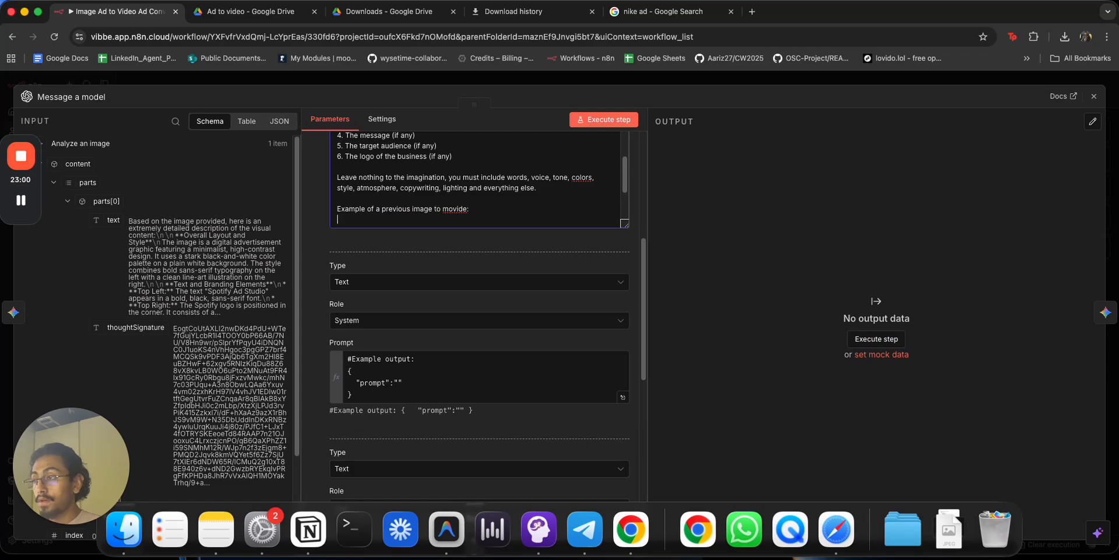
pyautogui.press('super+v')
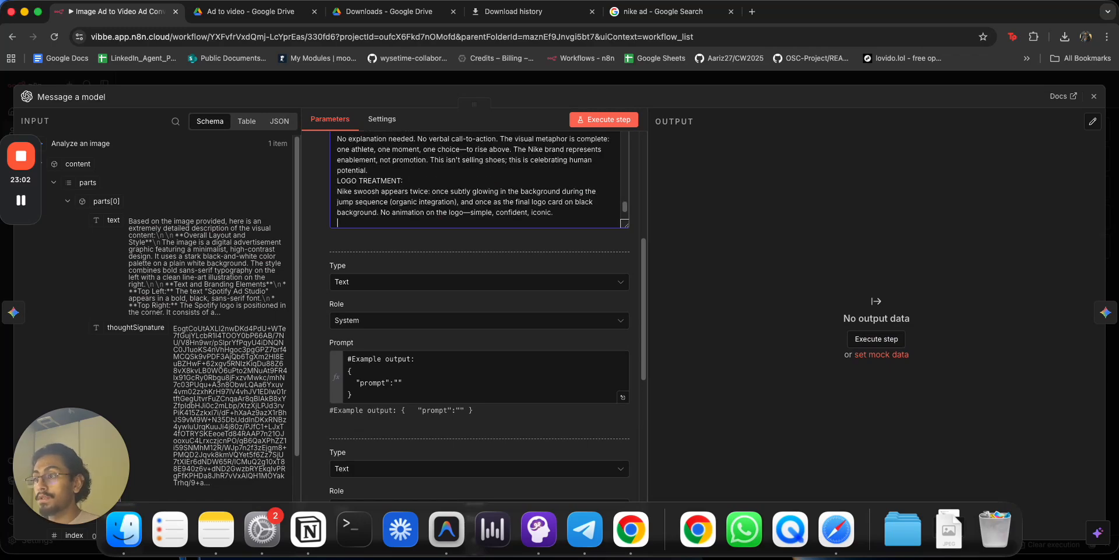
pyautogui.click(400, 384)
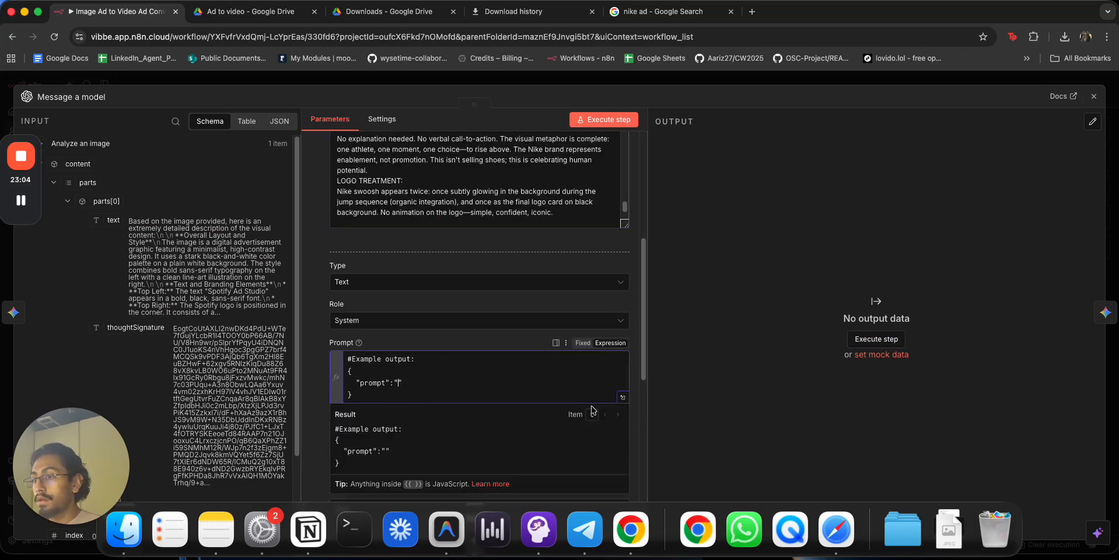
pyautogui.click(623, 397)
# Paste the Nike video prompt between the empty prompt quotes of the example output.
pyautogui.click(305, 169)
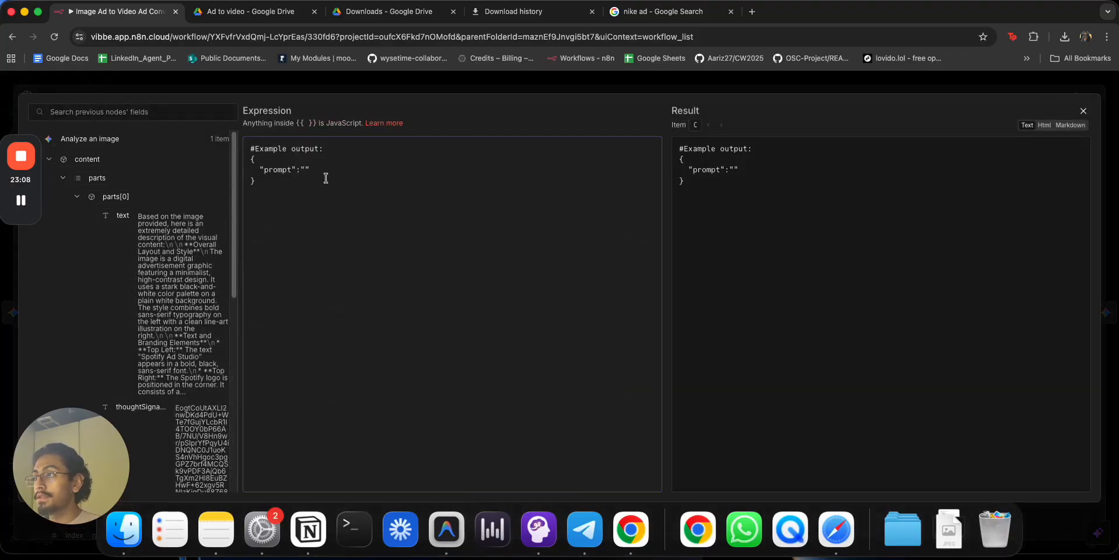
pyautogui.press('super+v')
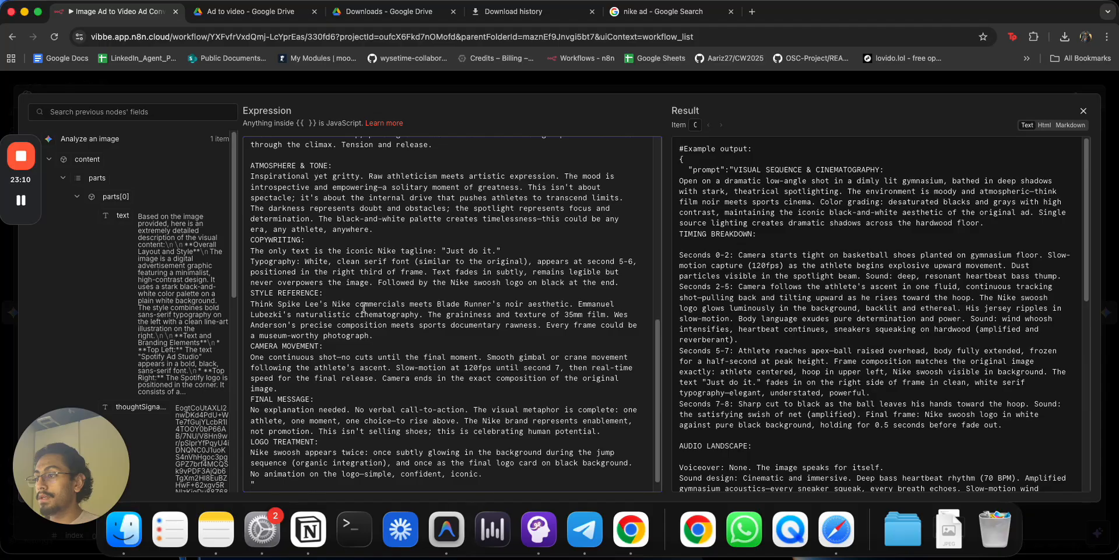
pyautogui.scroll(-2, 364, 309)
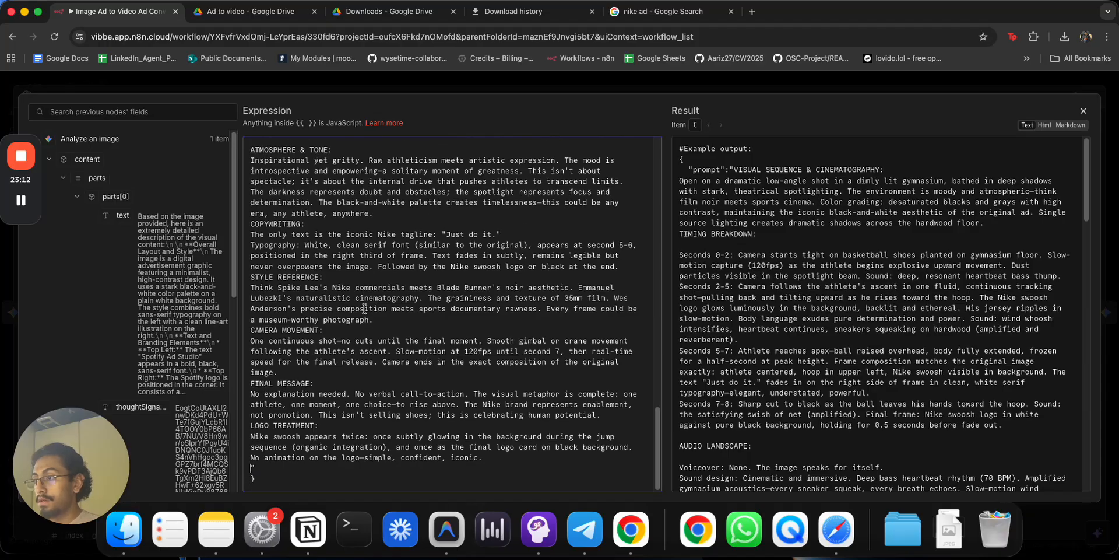
pyautogui.scroll(10, 364, 308)
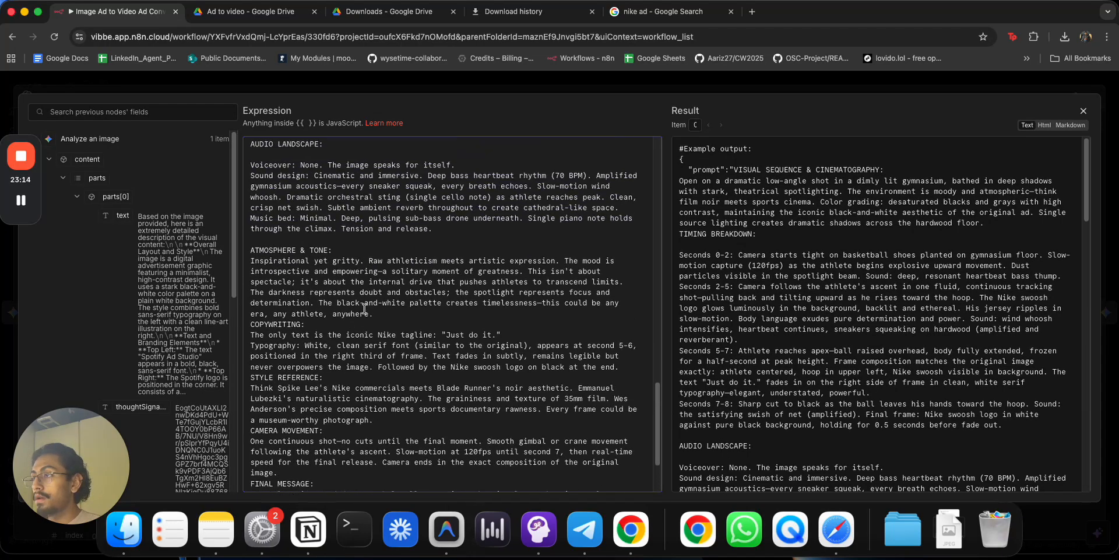
pyautogui.scroll(8, 364, 308)
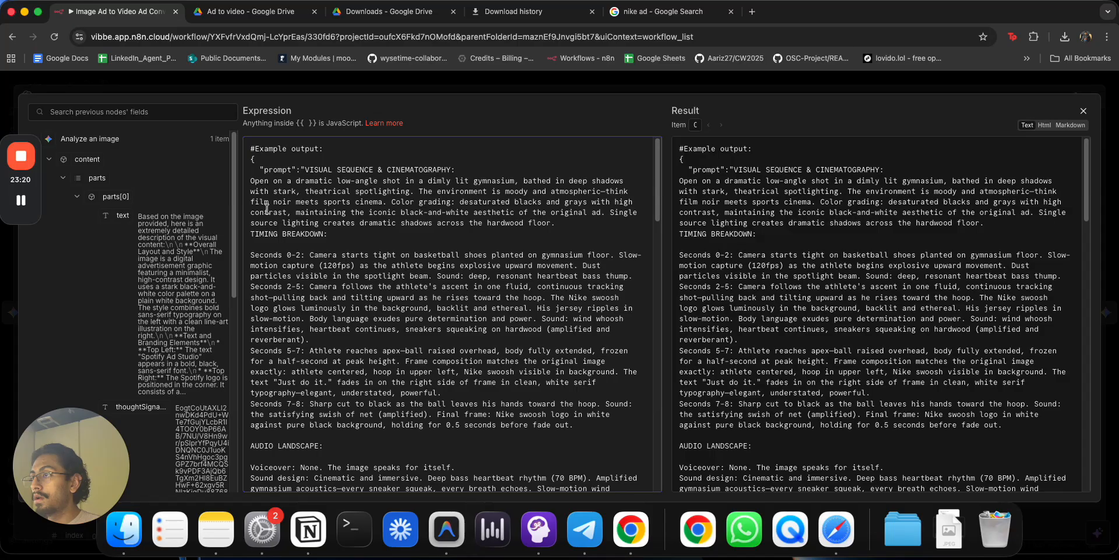
# Join the opening sentence and the Seconds 0-2 through 7-8 lines into one continuous text.
pyautogui.click(252, 181)
pyautogui.press('BackSpace')
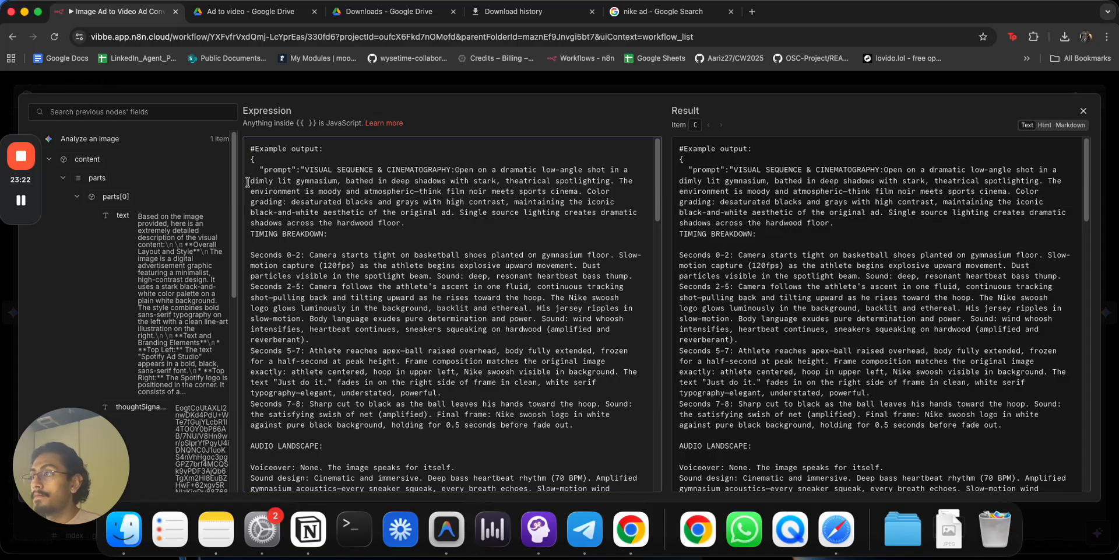
pyautogui.click(251, 255)
pyautogui.press('BackSpace')
pyautogui.press('BackSpace')
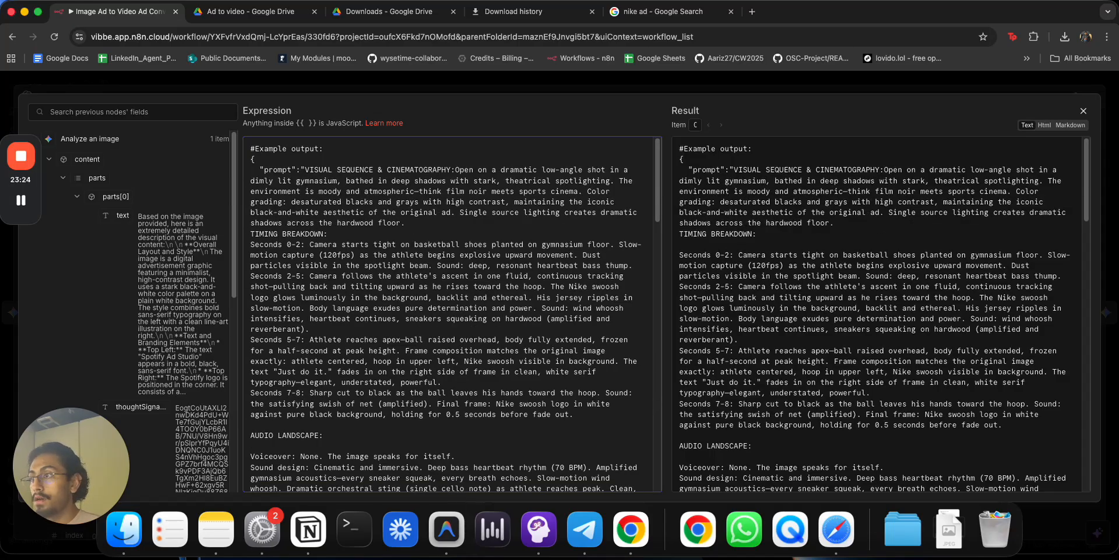
pyautogui.press('BackSpace')
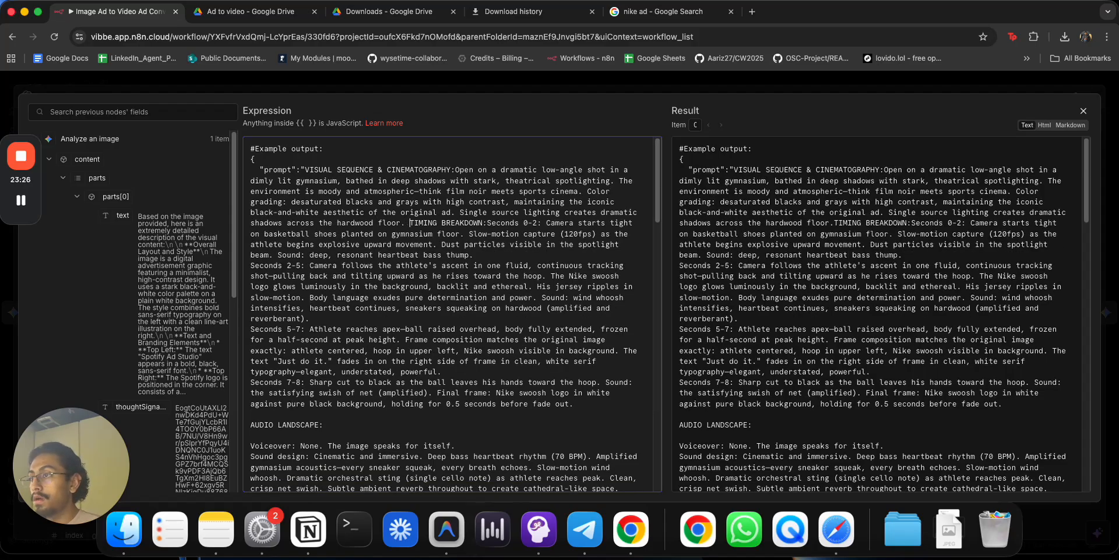
pyautogui.click(251, 267)
pyautogui.press('BackSpace')
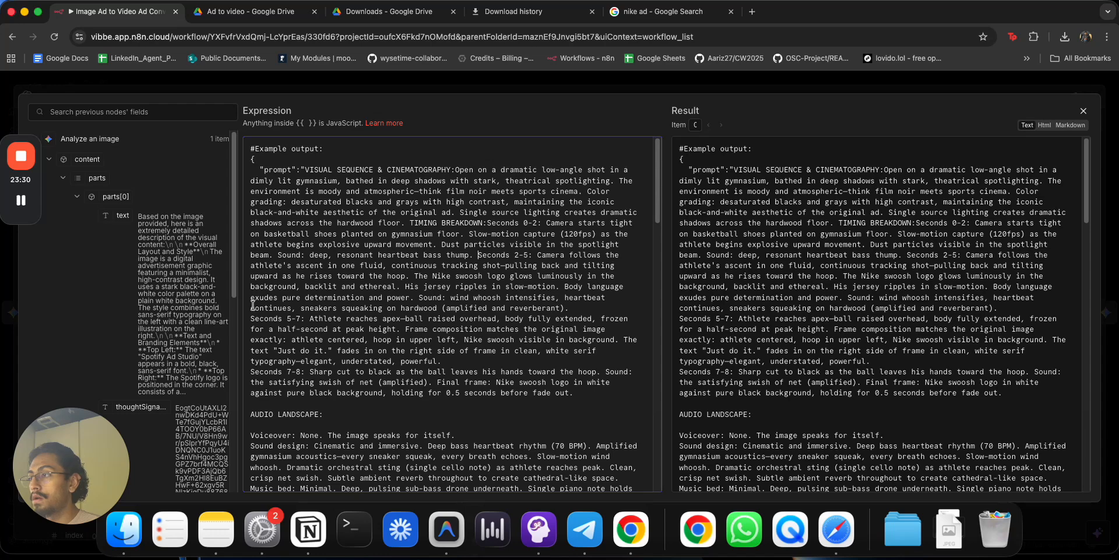
pyautogui.press('BackSpace')
pyautogui.click(250, 321)
pyautogui.press('BackSpace')
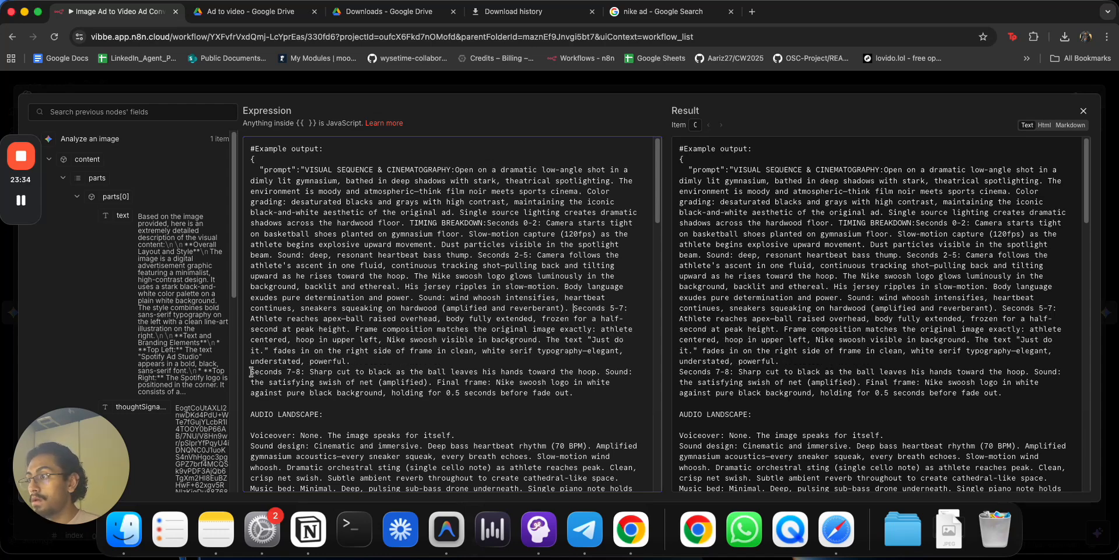
pyautogui.click(251, 371)
pyautogui.press('BackSpace')
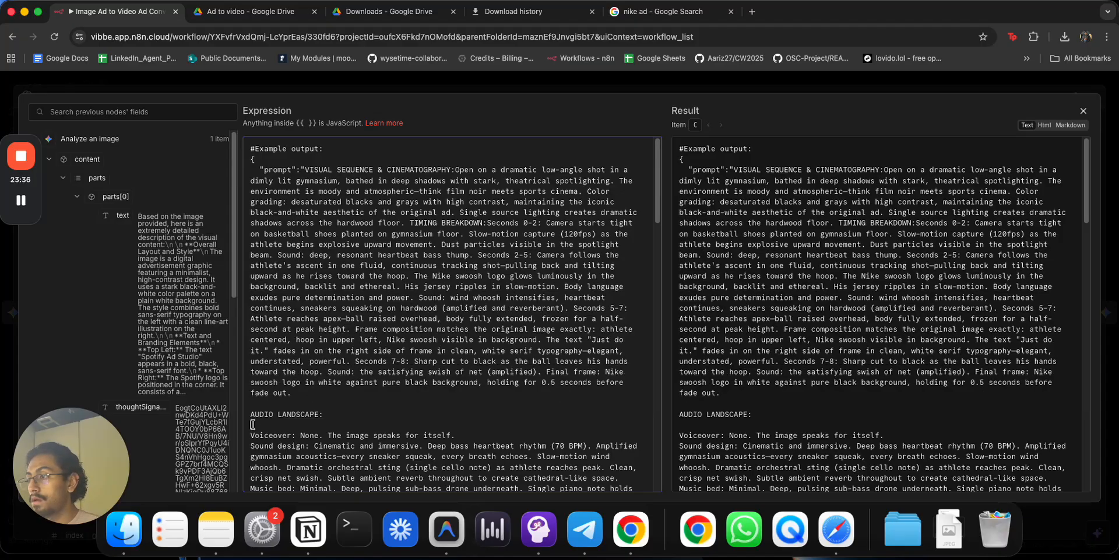
# Join the AUDIO LANDSCAPE, Voiceover and ATMOSPHERE & TONE lines onto the preceding text.
pyautogui.click(253, 424)
pyautogui.press('BackSpace')
pyautogui.click(250, 415)
pyautogui.press('BackSpace')
pyautogui.press('BackSpace')
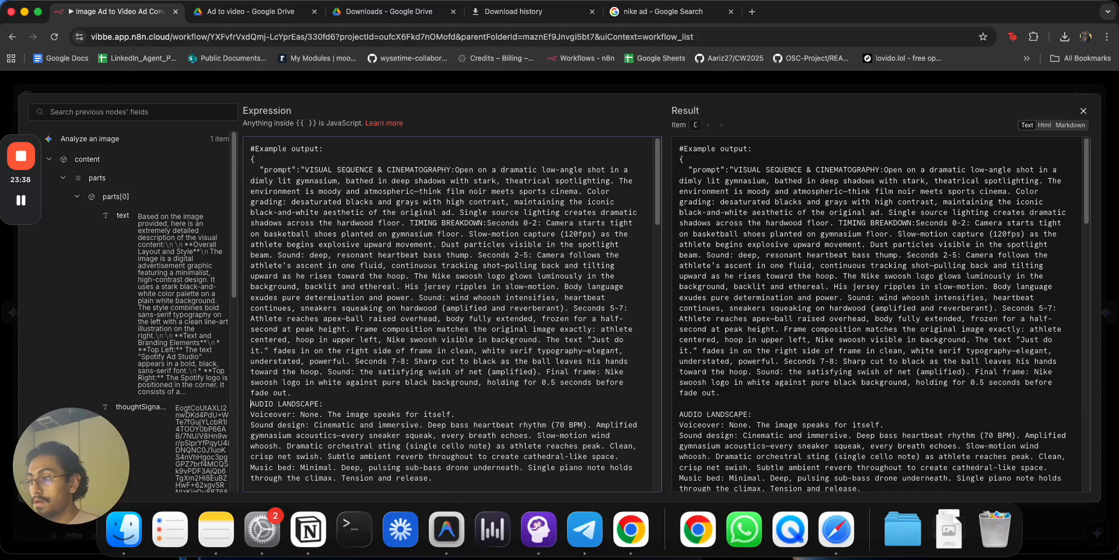
pyautogui.click(250, 403)
pyautogui.press('BackSpace')
pyautogui.scroll(-1, 262, 453)
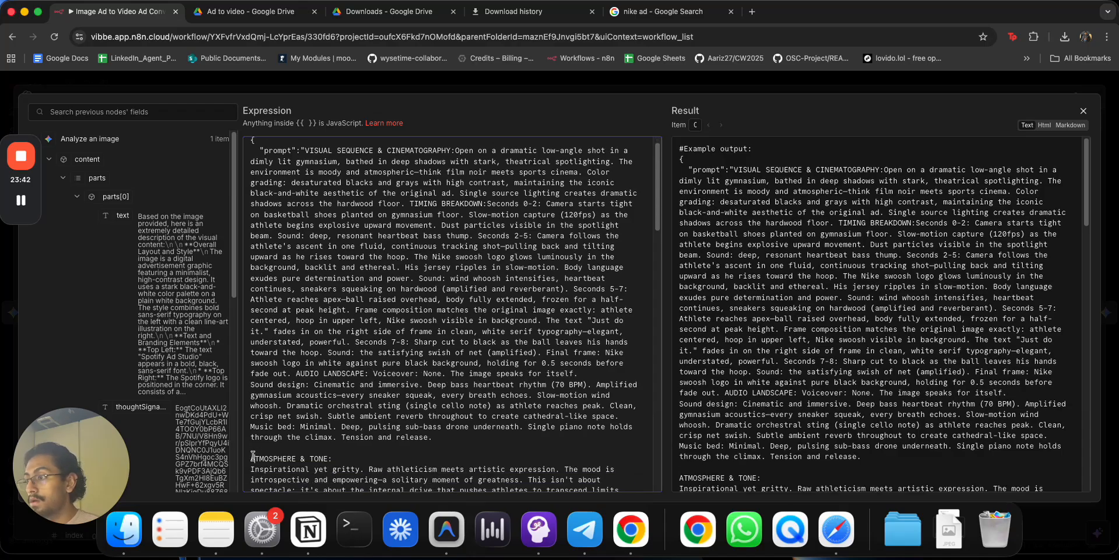
pyautogui.press('BackSpace')
pyautogui.press('BackSpace')
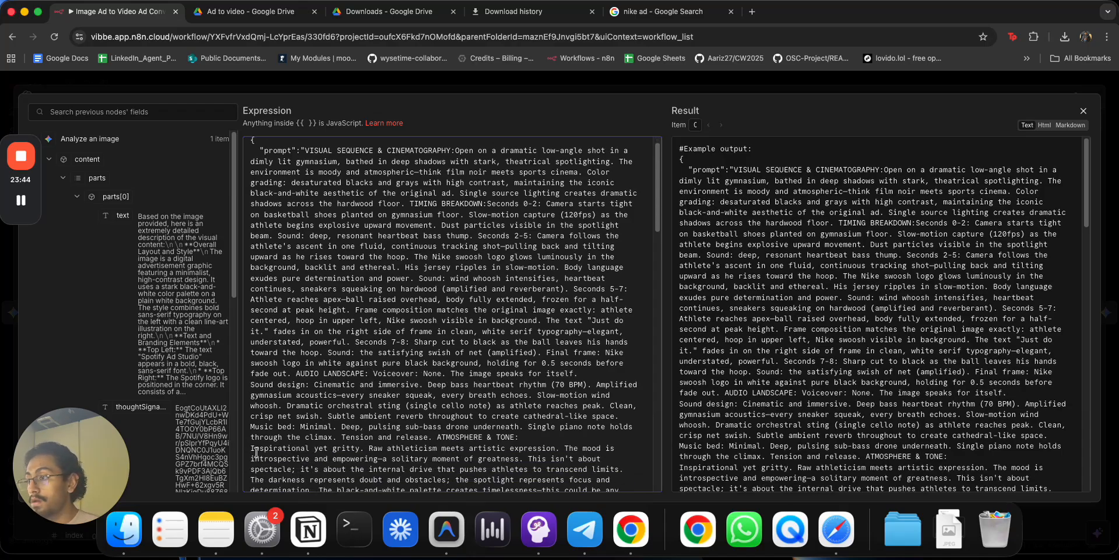
pyautogui.press('BackSpace')
pyautogui.scroll(-5, 282, 438)
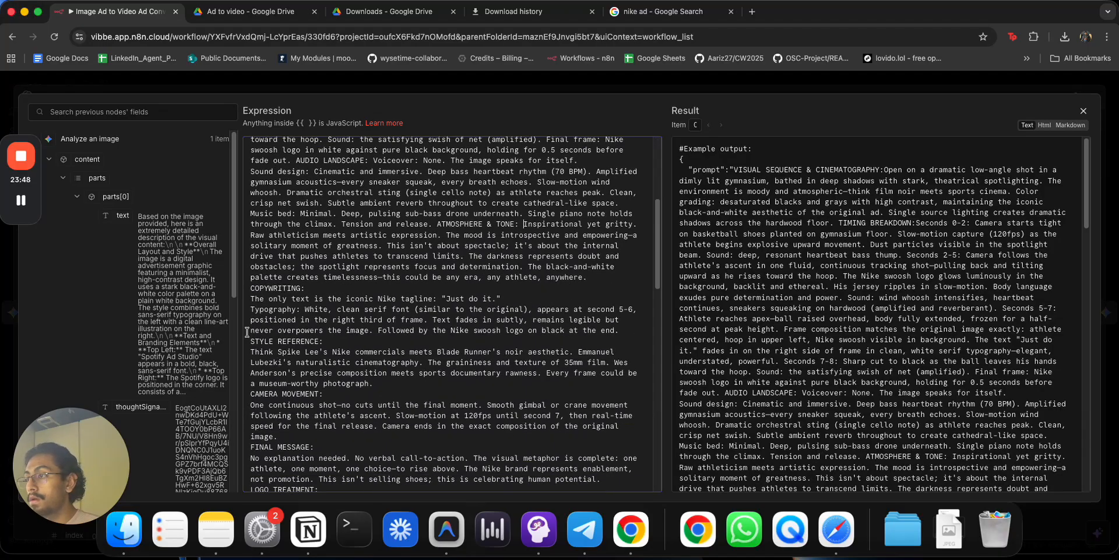
# Merge the COPYWRITING, STYLE REFERENCE and CAMERA MOVEMENT sections onto single lines.
pyautogui.click(253, 299)
pyautogui.press('BackSpace')
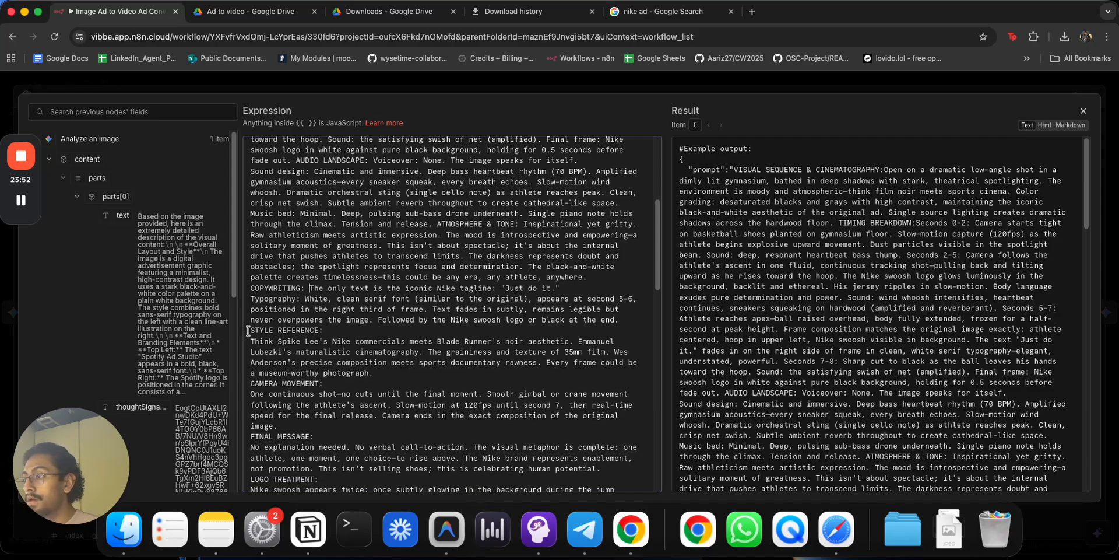
pyautogui.click(252, 339)
pyautogui.press('BackSpace')
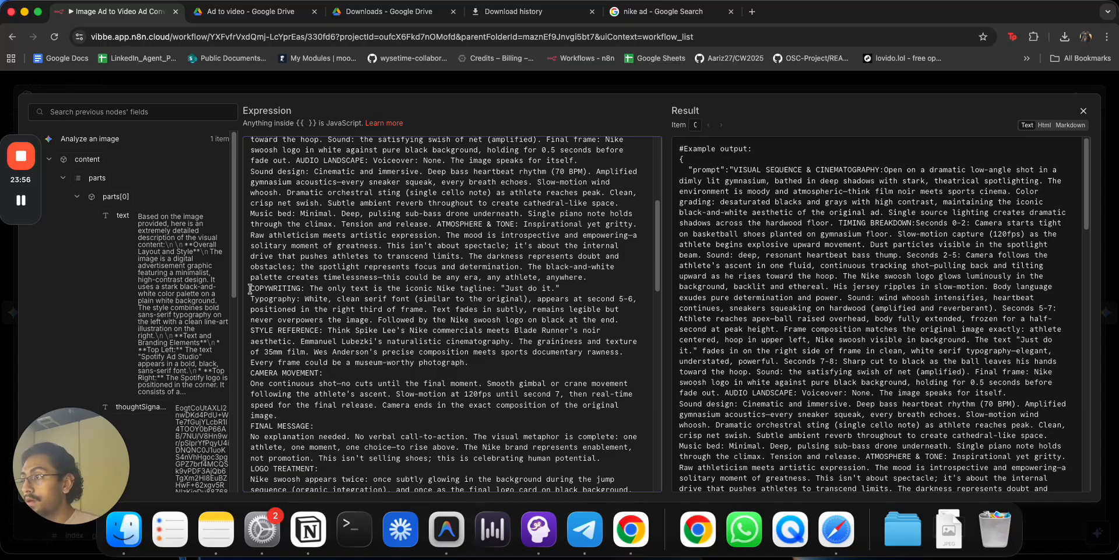
pyautogui.click(251, 386)
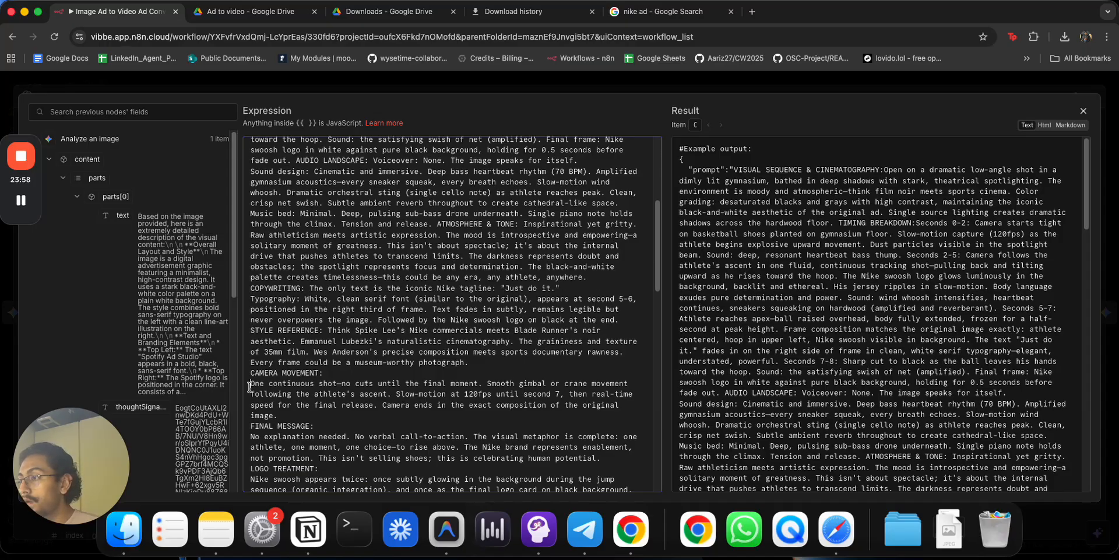
pyautogui.press('BackSpace')
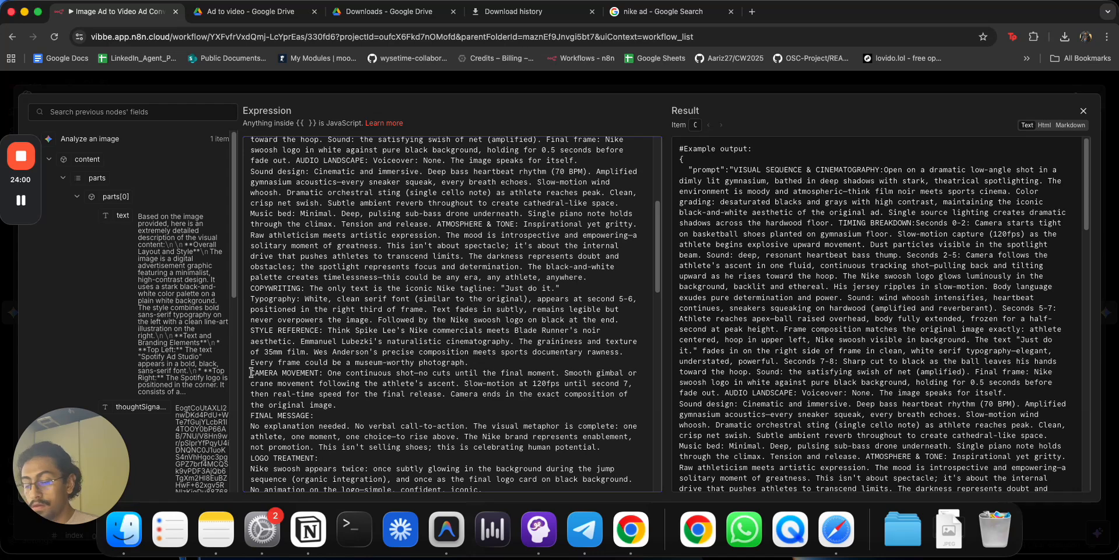
pyautogui.click(251, 372)
pyautogui.press('BackSpace')
# Merge the FINAL MESSAGE and LOGO TREATMENT sections onto the preceding text.
pyautogui.click(251, 404)
pyautogui.press('BackSpace')
pyautogui.click(251, 418)
pyautogui.press('BackSpace')
pyautogui.click(252, 447)
pyautogui.press('BackSpace')
pyautogui.click(250, 447)
pyautogui.press('BackSpace')
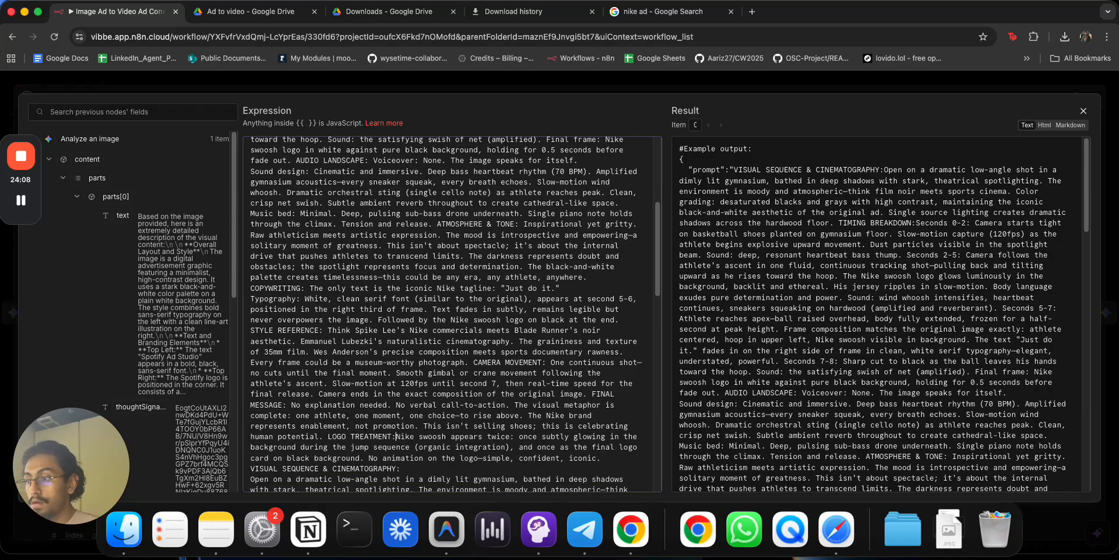
pyautogui.scroll(-5, 292, 411)
pyautogui.scroll(-2, 293, 383)
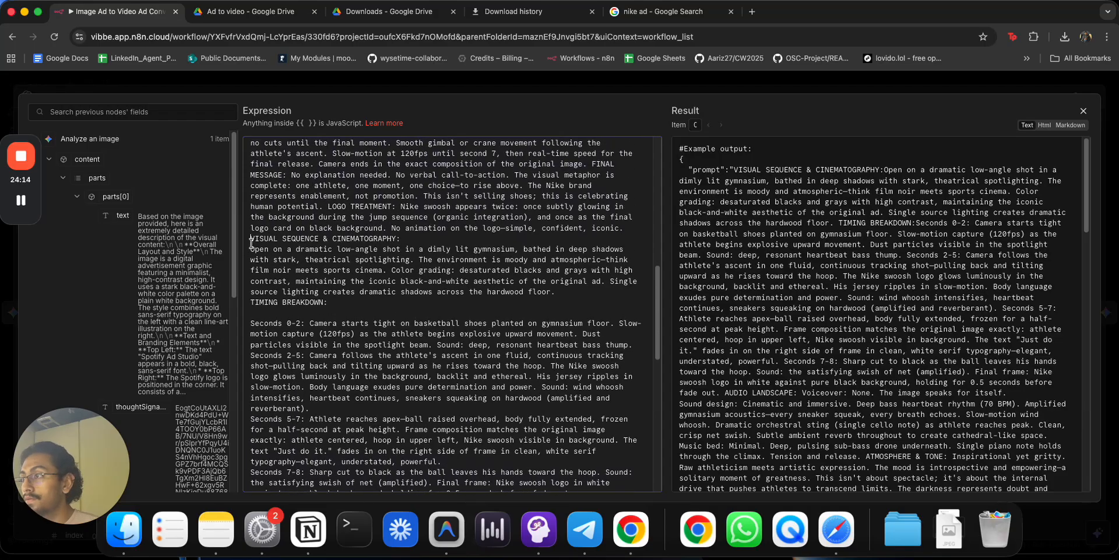
pyautogui.press('BackSpace')
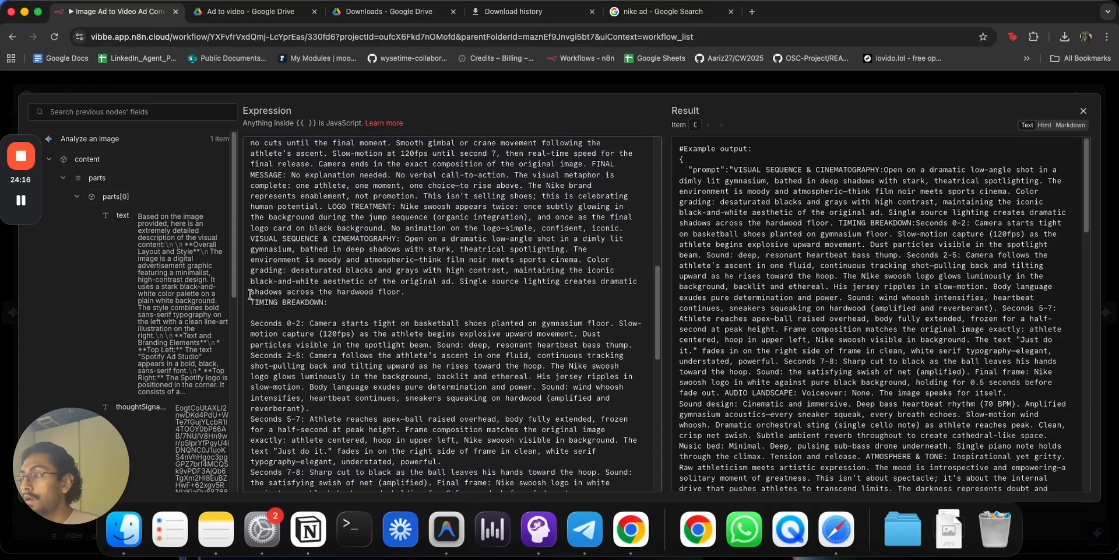
# Replace the rest with a flattened single-paragraph version and delete the duplicated VISUAL SEQUENCE paragraph.
pyautogui.moveTo(252, 302); pyautogui.dragTo(331, 467)
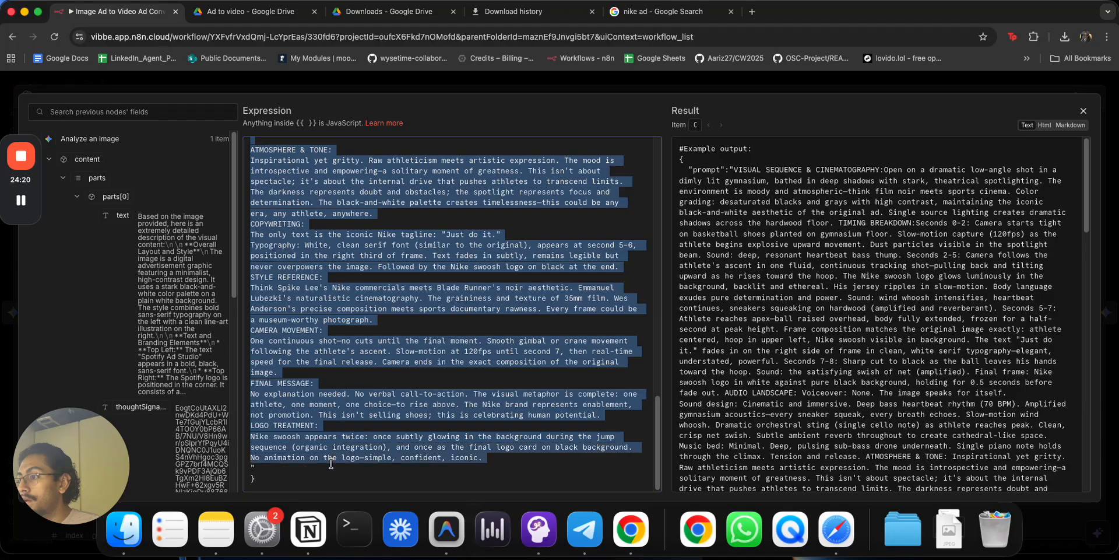
pyautogui.press('super+v')
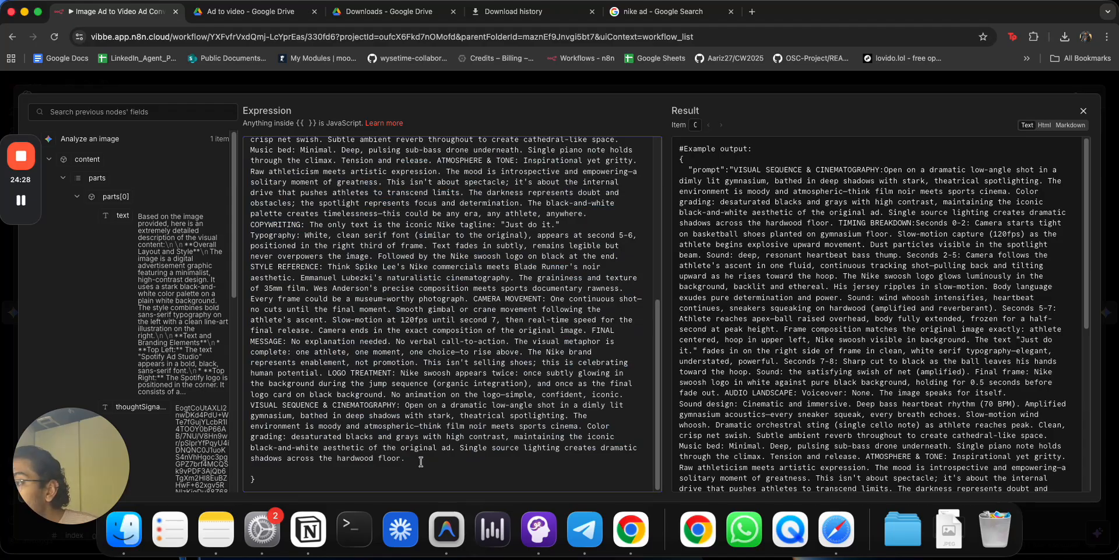
pyautogui.moveTo(420, 460); pyautogui.dragTo(253, 383)
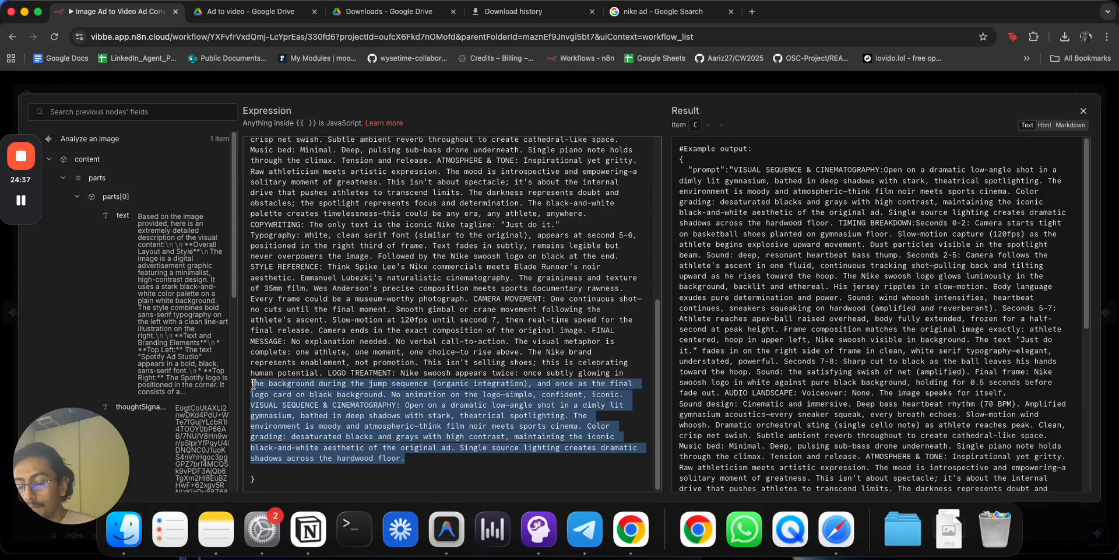
pyautogui.press('super+Tab')
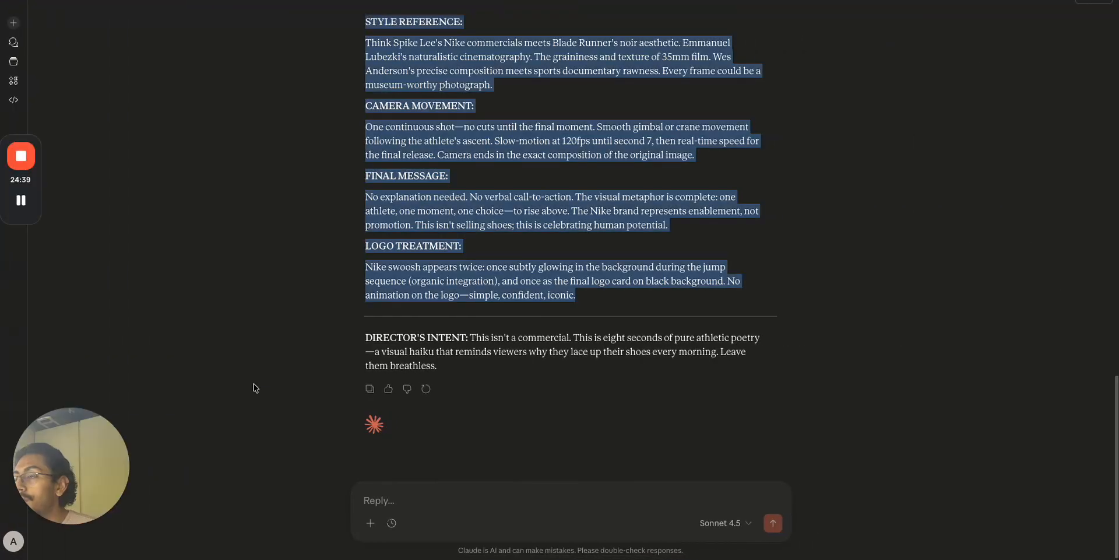
pyautogui.press('super+Tab')
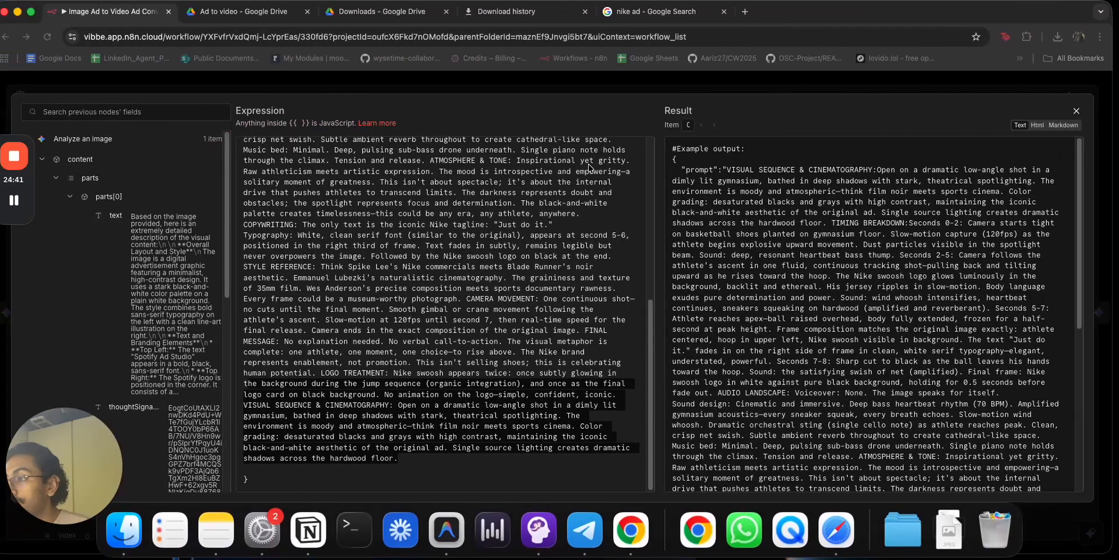
pyautogui.click(434, 397)
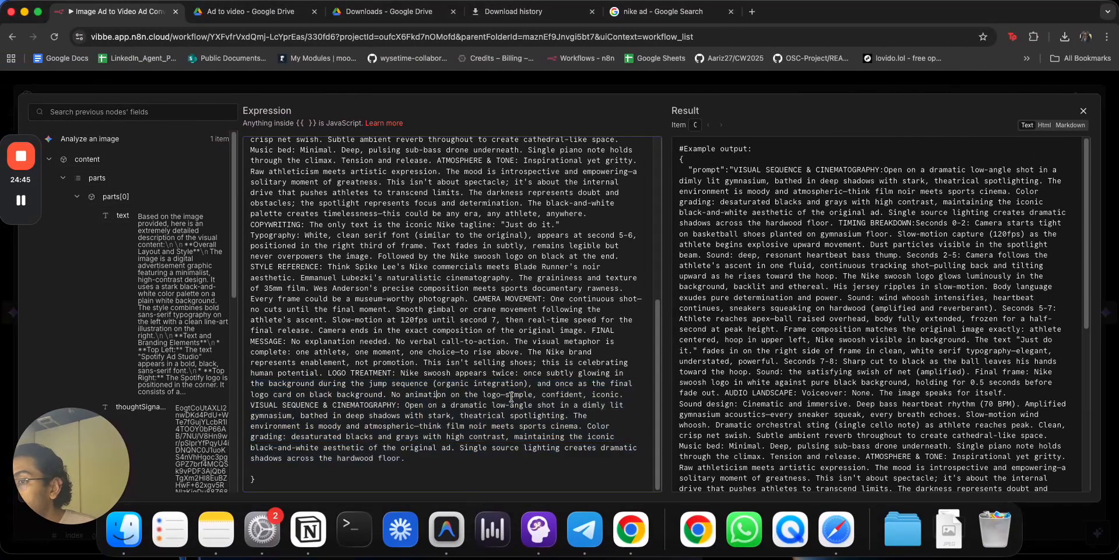
pyautogui.moveTo(405, 459); pyautogui.dragTo(237, 408)
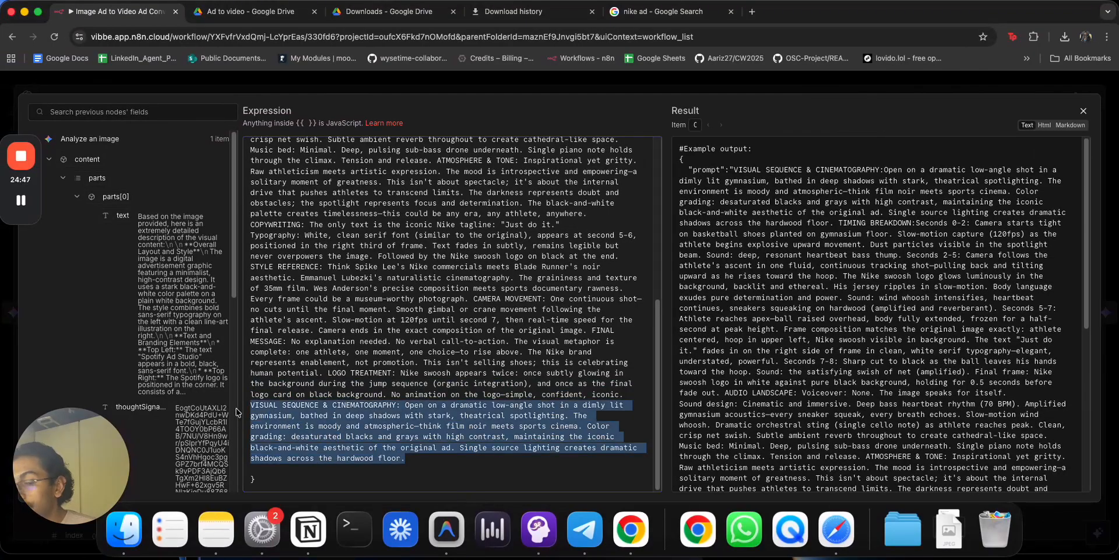
pyautogui.press('BackSpace')
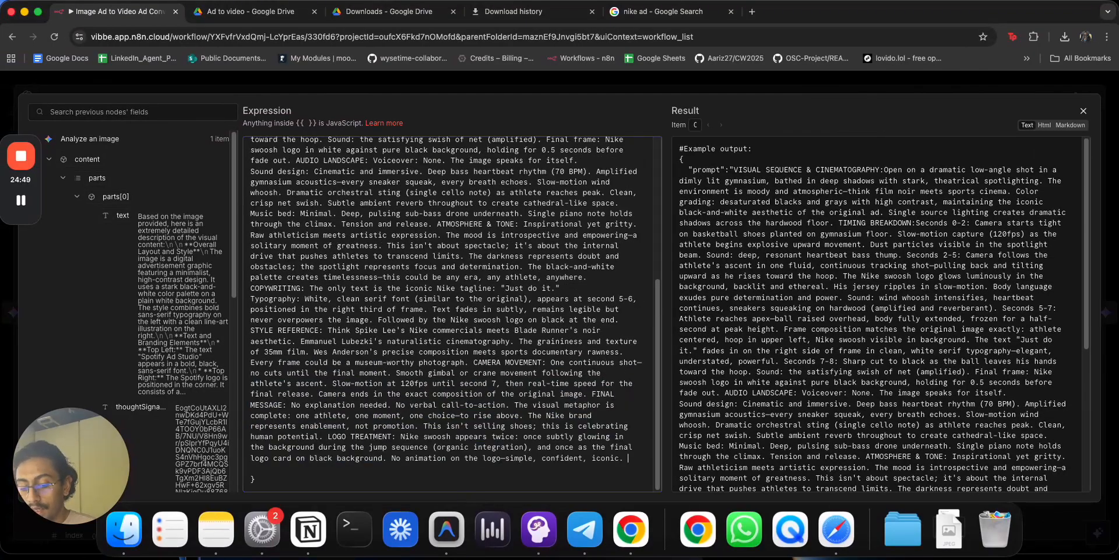
pyautogui.hotkey('ctrl', 'Right')
pyautogui.hotkey('ctrl', 'Left')
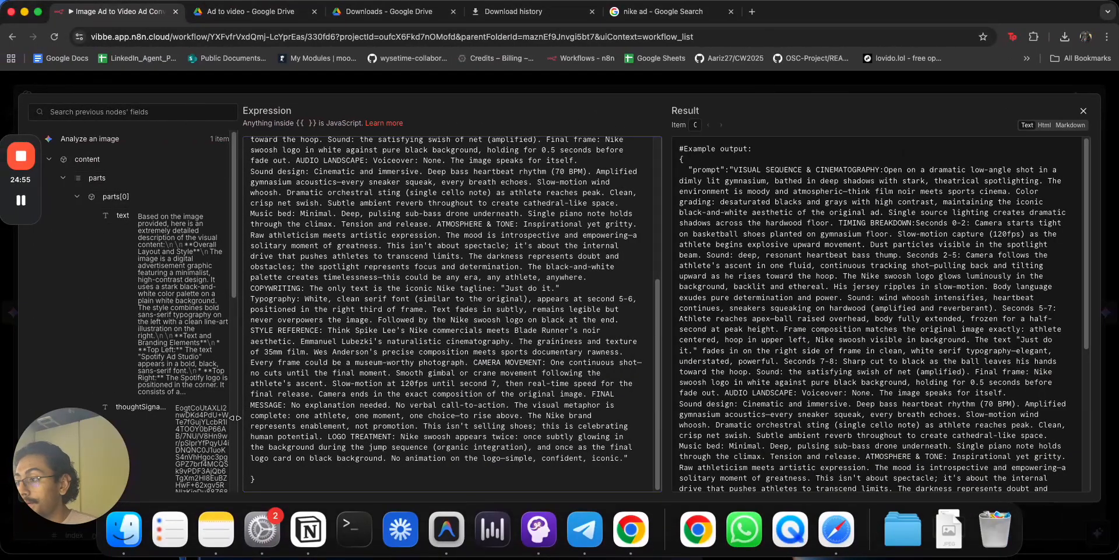
pyautogui.press('BackSpace')
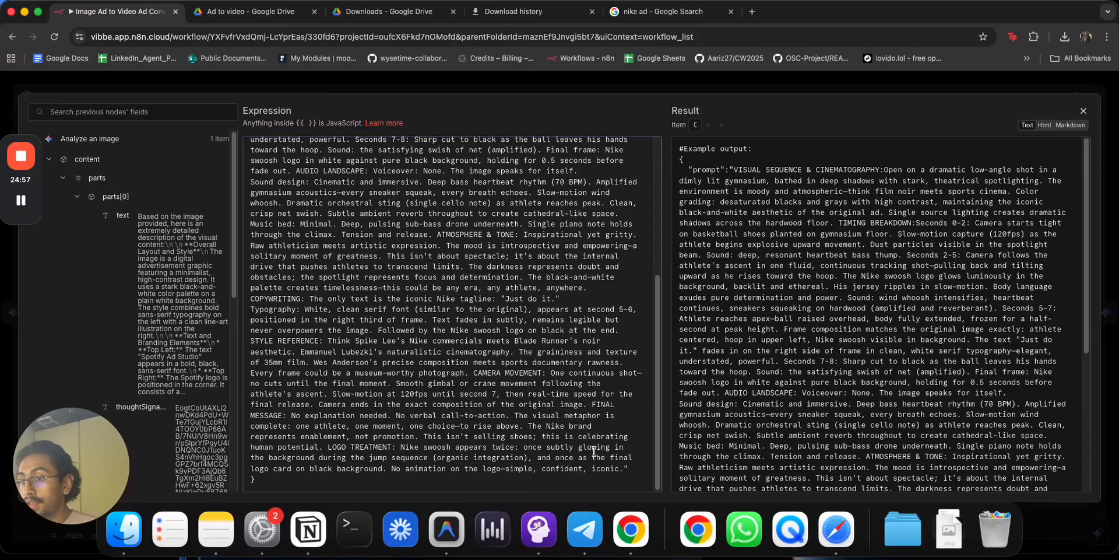
# Try a two-space indent on the whole prompt, undo it, and close the expression editor.
pyautogui.moveTo(630, 464); pyautogui.dragTo(251, 180)
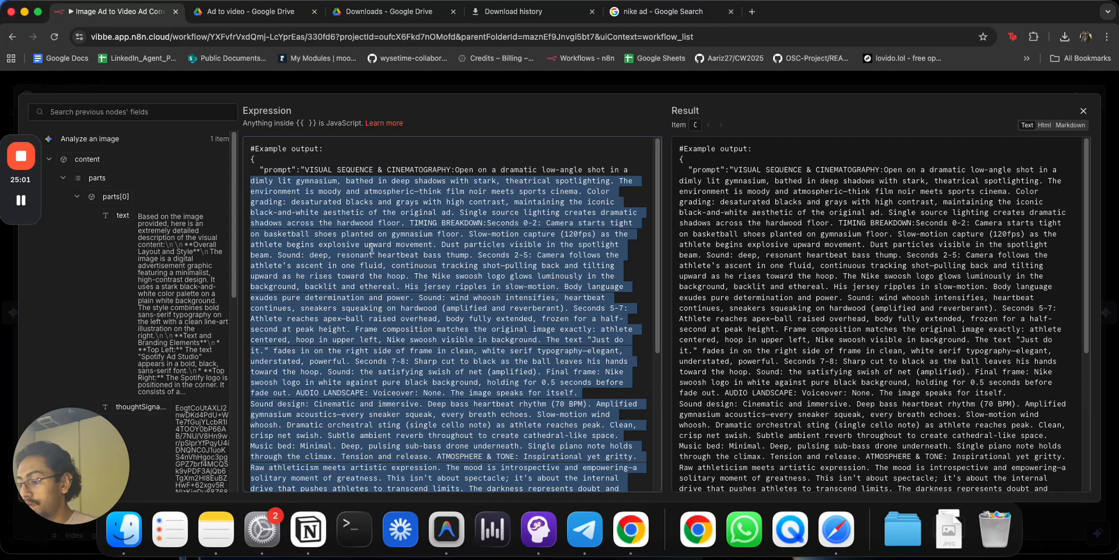
pyautogui.press('Tab')
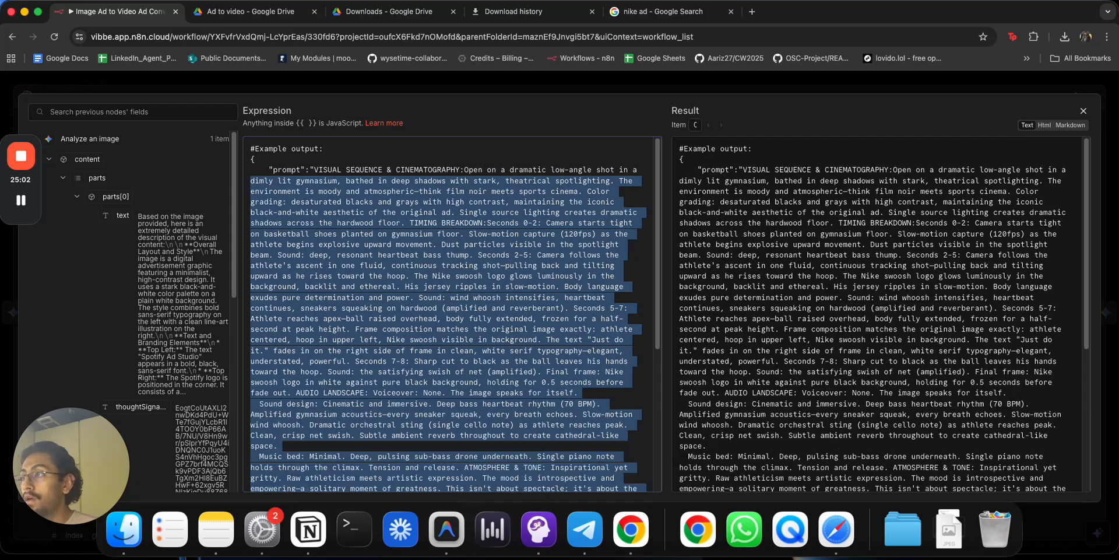
pyautogui.press('super+z')
pyautogui.click(524, 318)
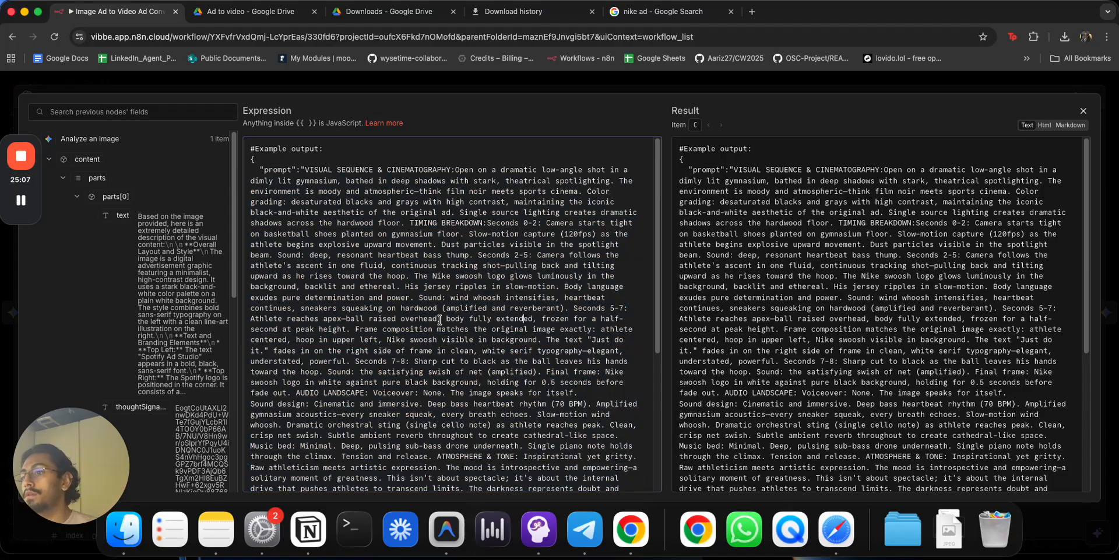
pyautogui.scroll(-5, 458, 308)
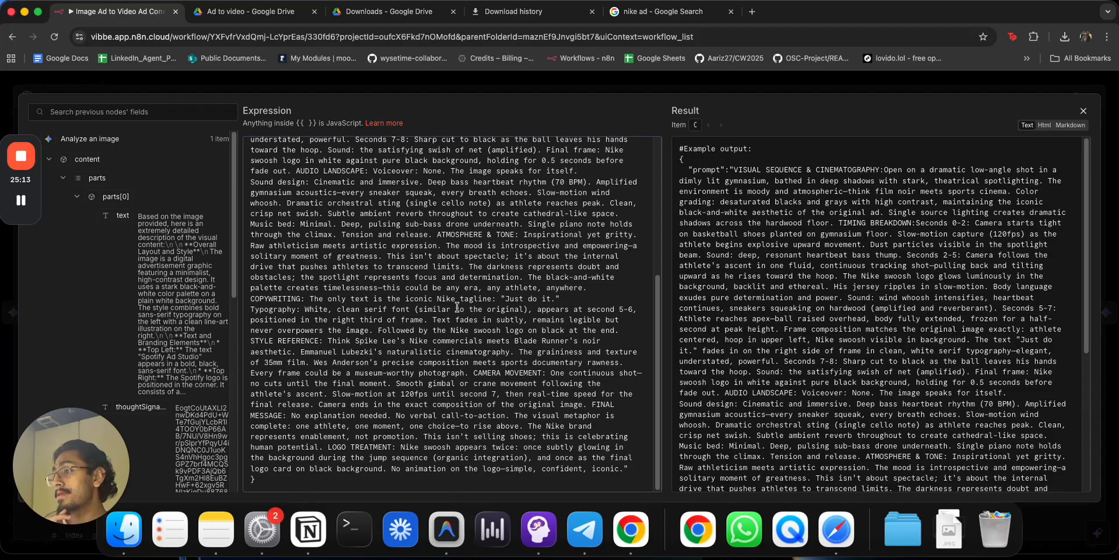
pyautogui.scroll(5, 508, 268)
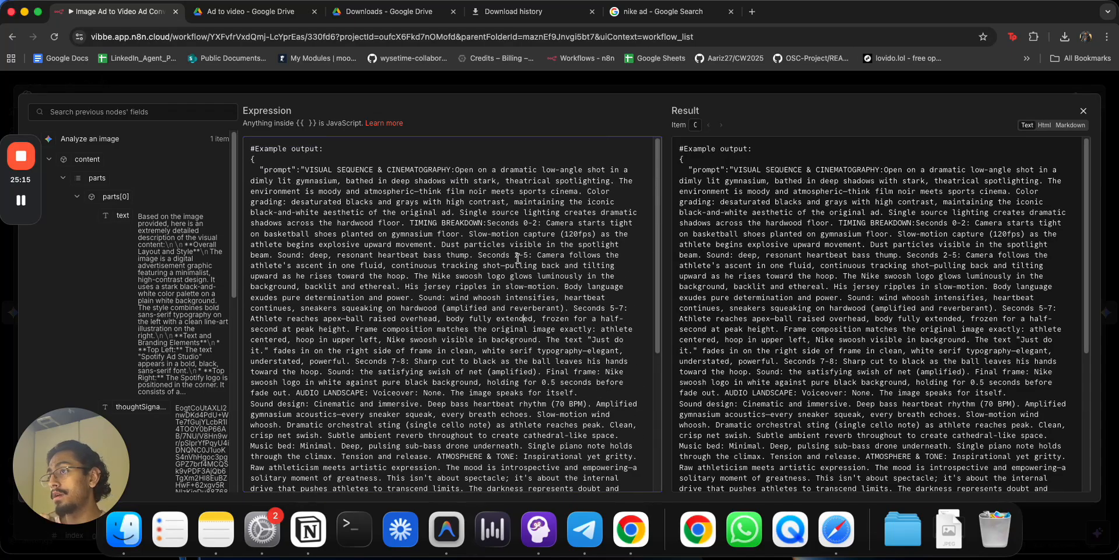
pyautogui.click(512, 85)
# Switch the first prompt to expression mode and add a new line after its opening paragraph.
pyautogui.scroll(3, 484, 301)
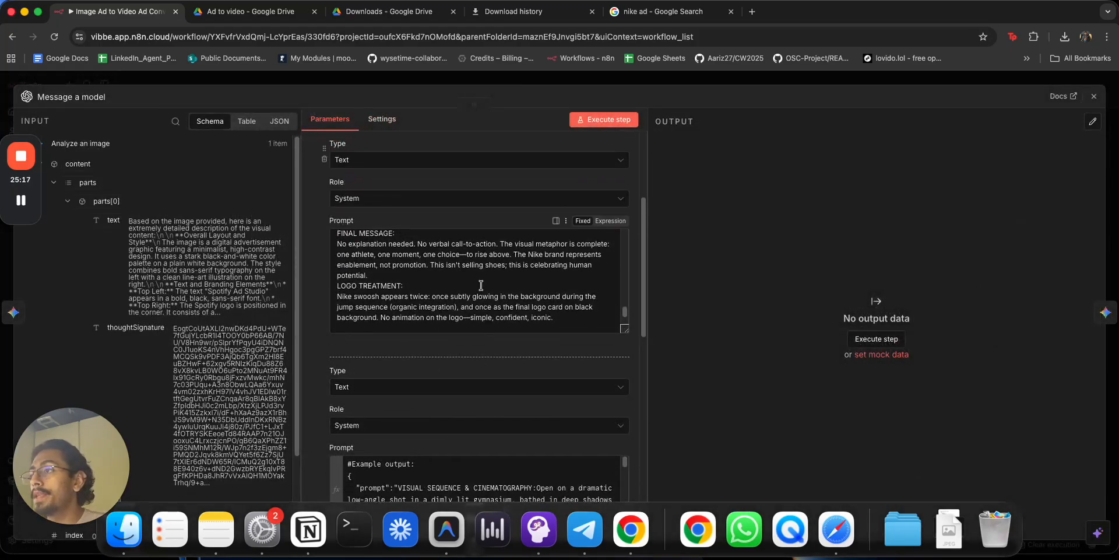
pyautogui.scroll(10, 480, 284)
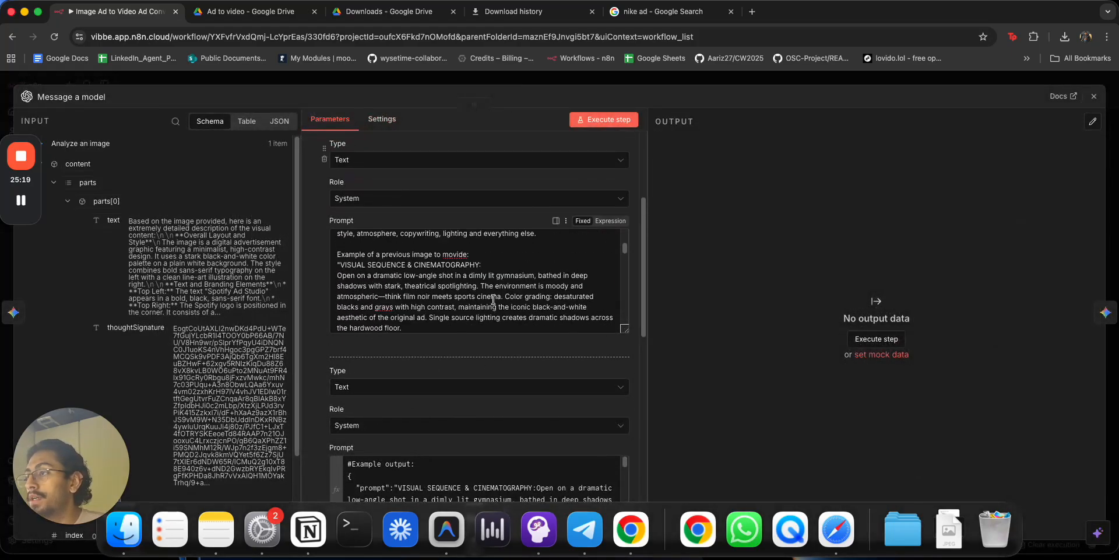
pyautogui.scroll(-1, 501, 297)
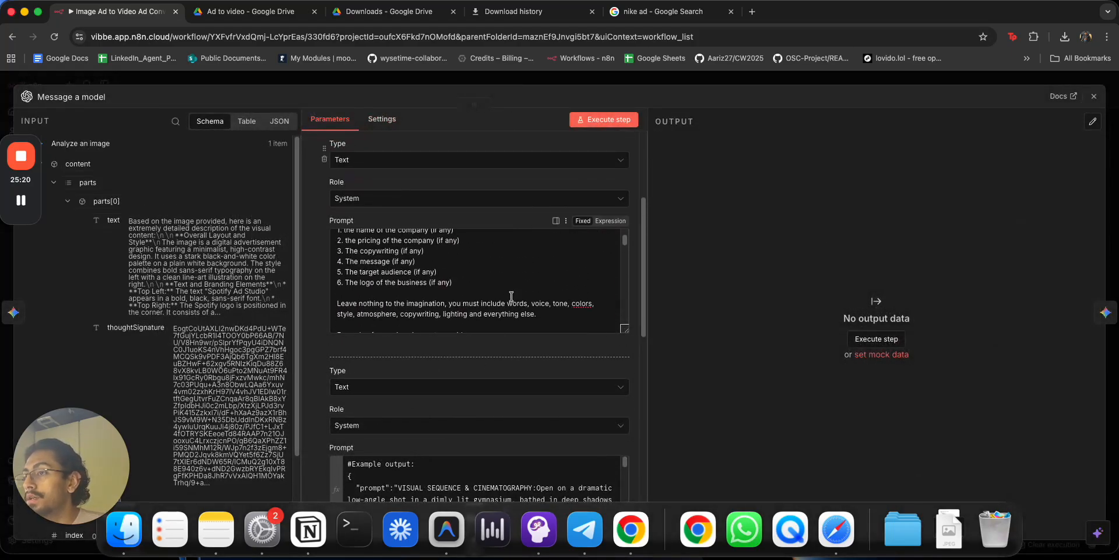
pyautogui.click(611, 221)
pyautogui.click(624, 294)
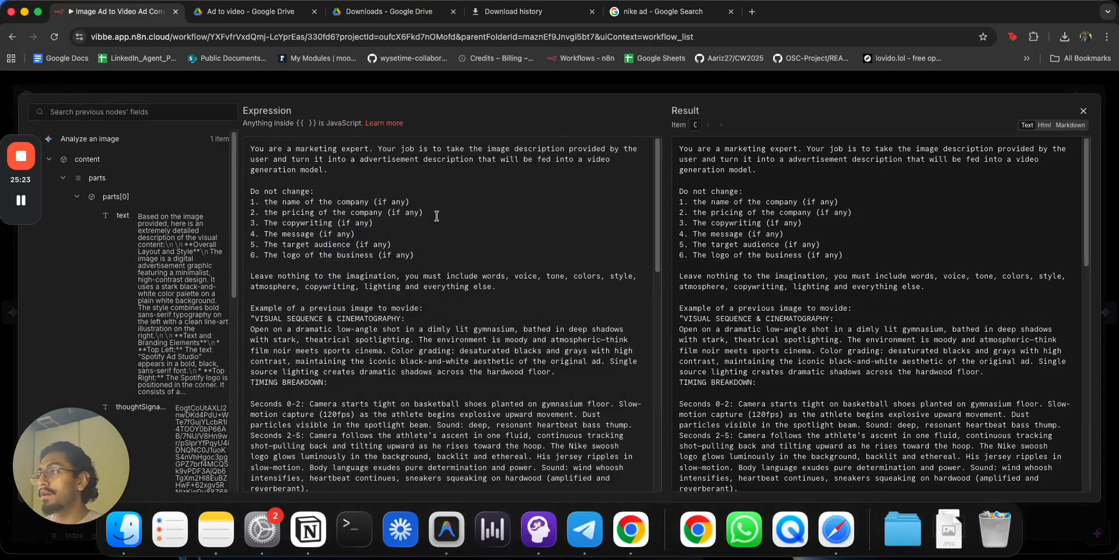
pyautogui.click(363, 178)
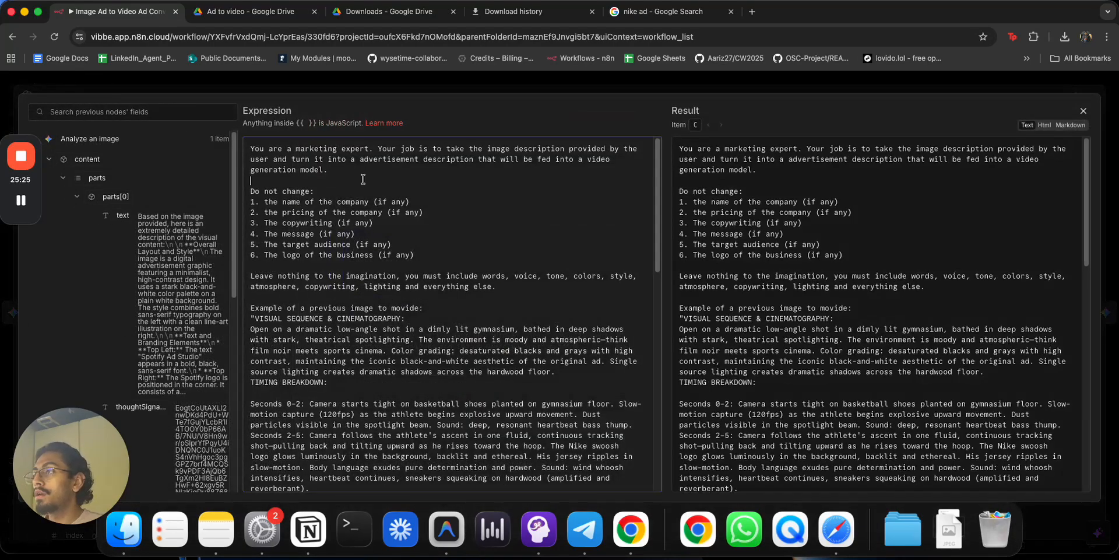
pyautogui.press('Return')
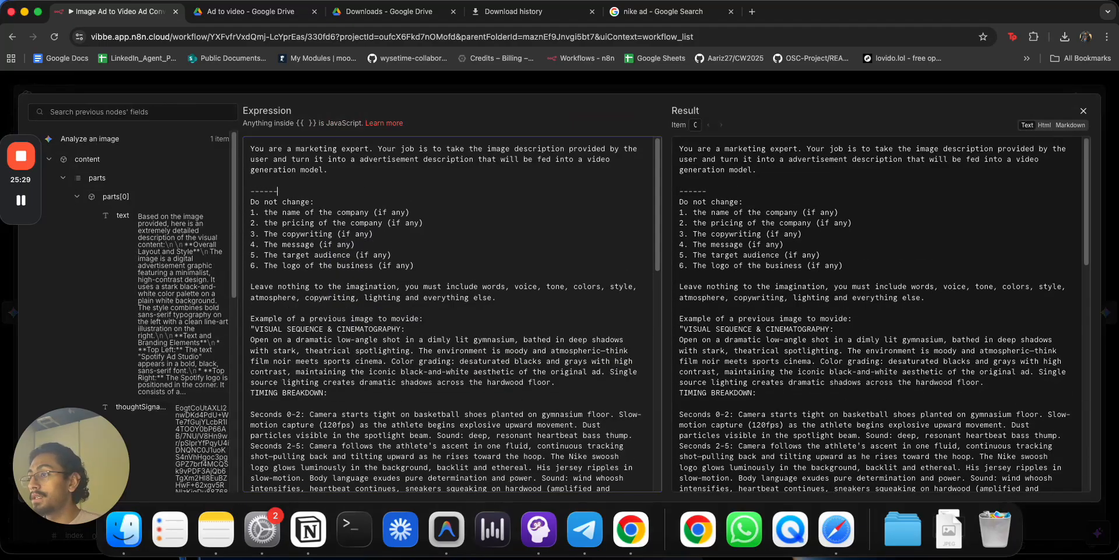
# Insert a '-----' divider line and paste a copy after the everything-else paragraph.
pyautogui.click(477, 272)
pyautogui.press('Return')
pyautogui.write('-----')
pyautogui.press('Return')
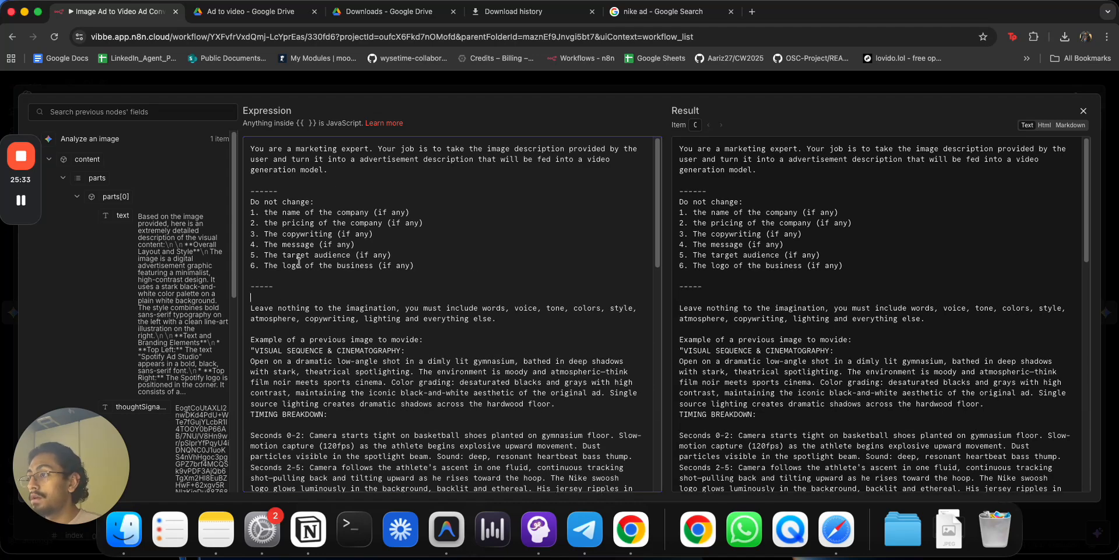
pyautogui.doubleClick(261, 284)
pyautogui.hotkey('ctrl', 'c')
pyautogui.click(336, 328)
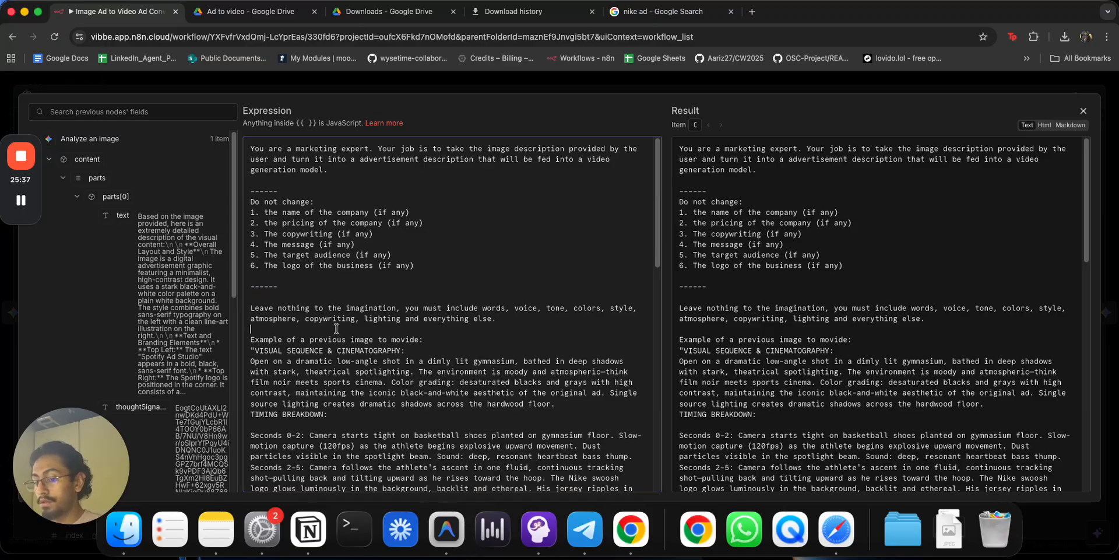
pyautogui.press('Return')
pyautogui.hotkey('ctrl', 'v')
pyautogui.press('Return')
# Remove stray blank lines before COPYWRITING, STYLE REFERENCE and ATMOSPHERE & TONE.
pyautogui.scroll(-10, 408, 370)
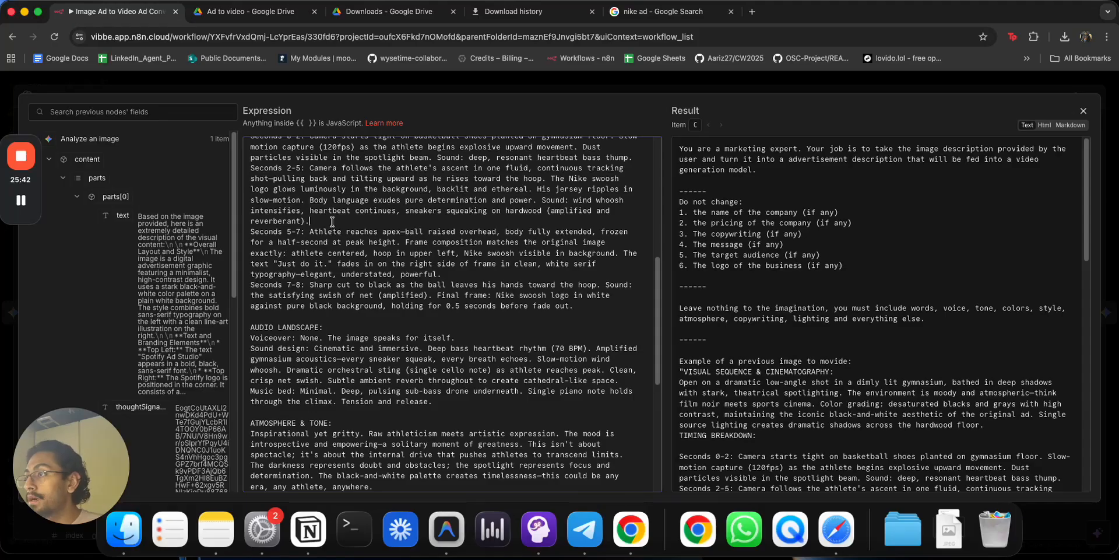
pyautogui.scroll(-5, 321, 365)
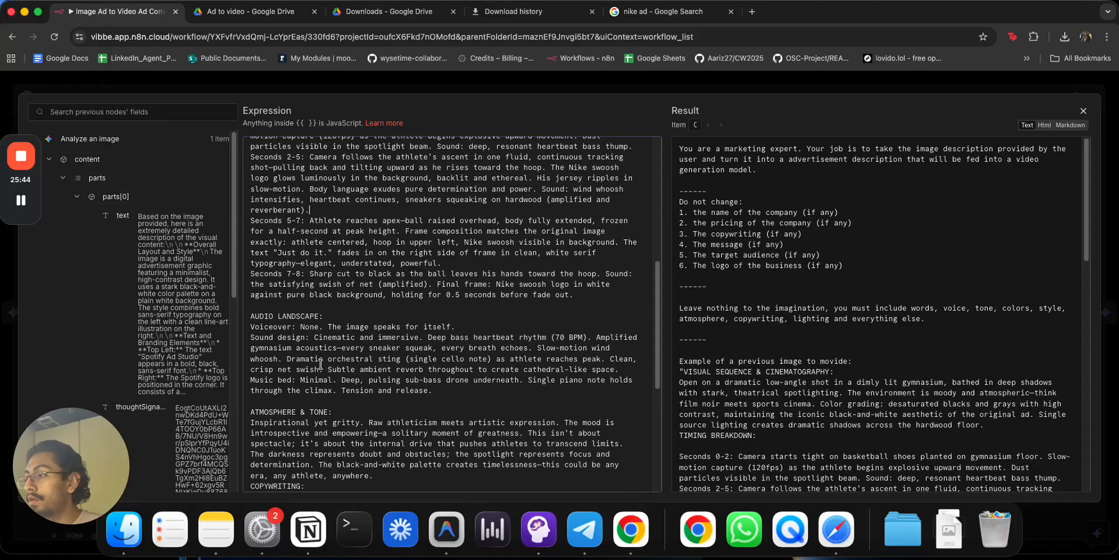
pyautogui.press('Return')
pyautogui.scroll(-3, 382, 373)
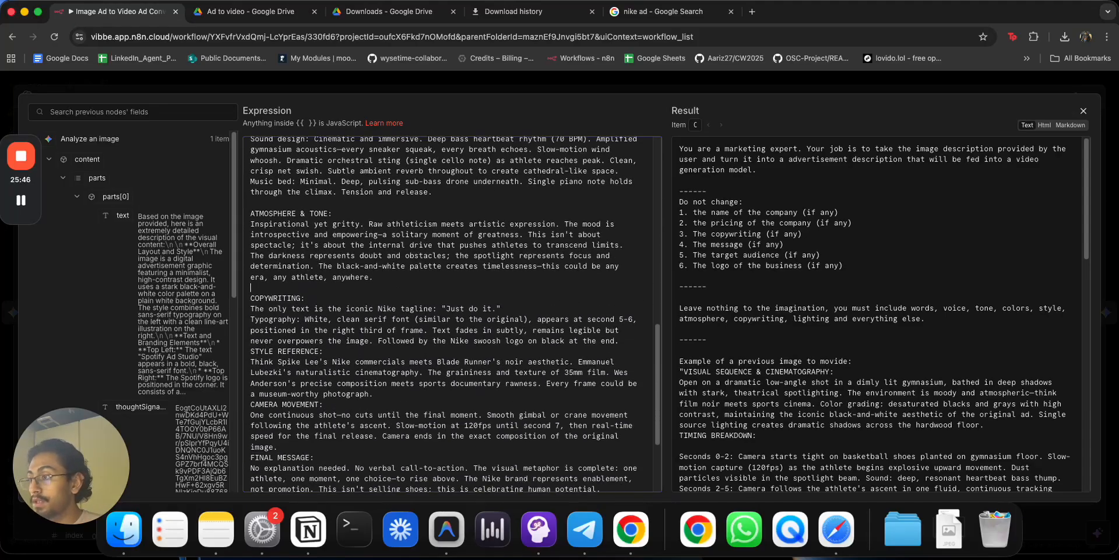
pyautogui.click(624, 340)
pyautogui.press('Return')
pyautogui.click(446, 287)
pyautogui.press('BackSpace')
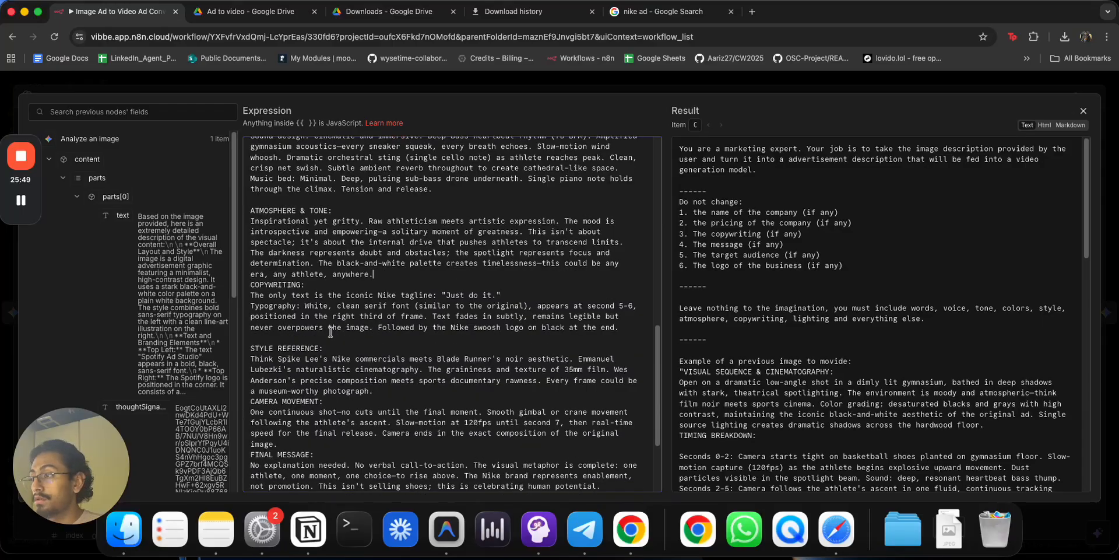
pyautogui.press('BackSpace')
pyautogui.click(309, 200)
pyautogui.press('BackSpace')
# Remove blank lines before AUDIO LANDSCAPE and after TIMING BREAKDOWN.
pyautogui.scroll(5, 314, 229)
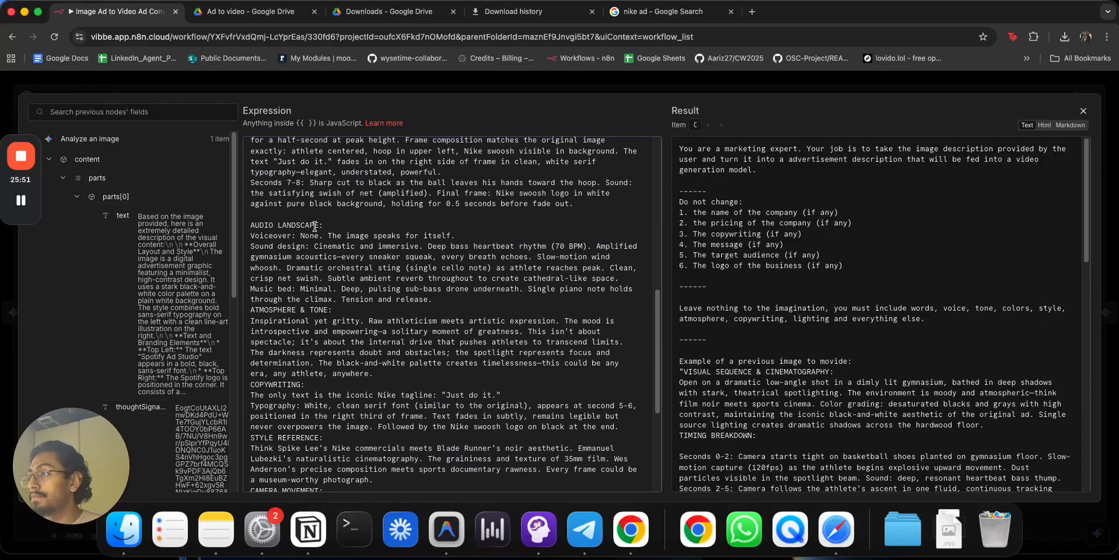
pyautogui.press('BackSpace')
pyautogui.scroll(8, 307, 198)
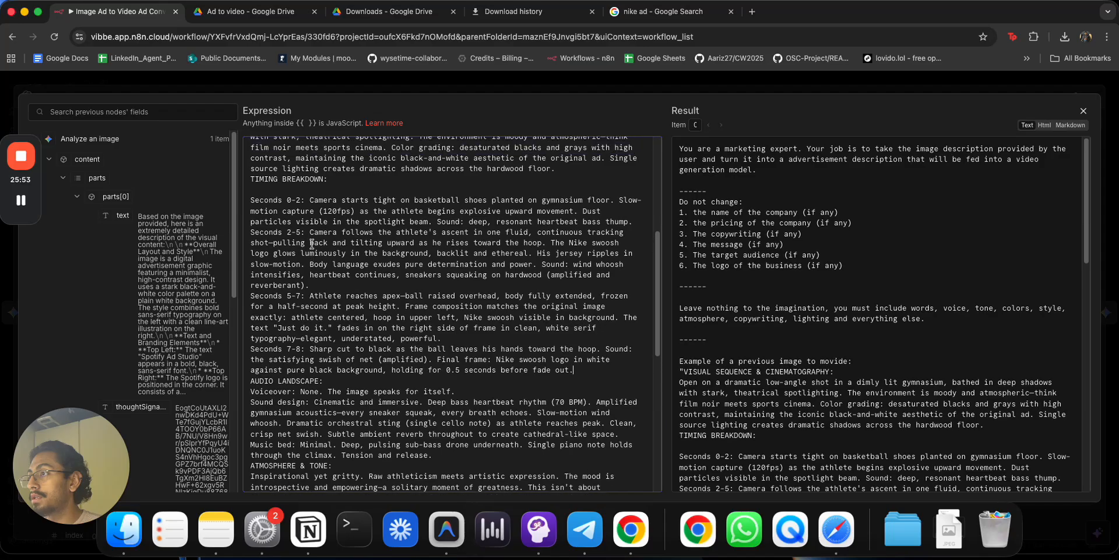
pyautogui.click(306, 189)
pyautogui.press('BackSpace')
pyautogui.scroll(5, 307, 190)
pyautogui.scroll(-8, 309, 281)
pyautogui.scroll(-14, 309, 281)
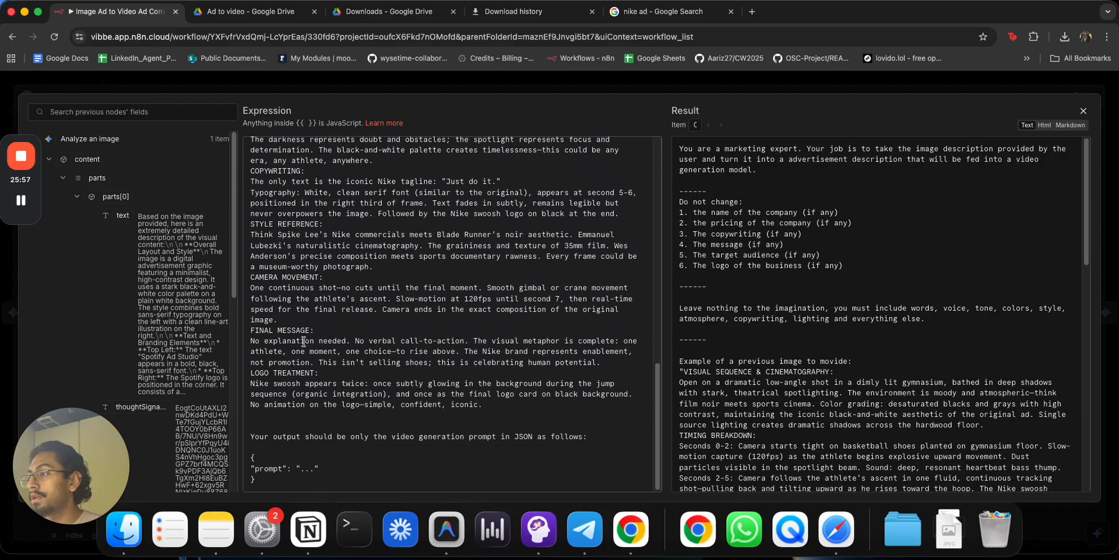
# Add a '------' divider after the logo treatment section and close the editor.
pyautogui.click(290, 418)
pyautogui.write('------')
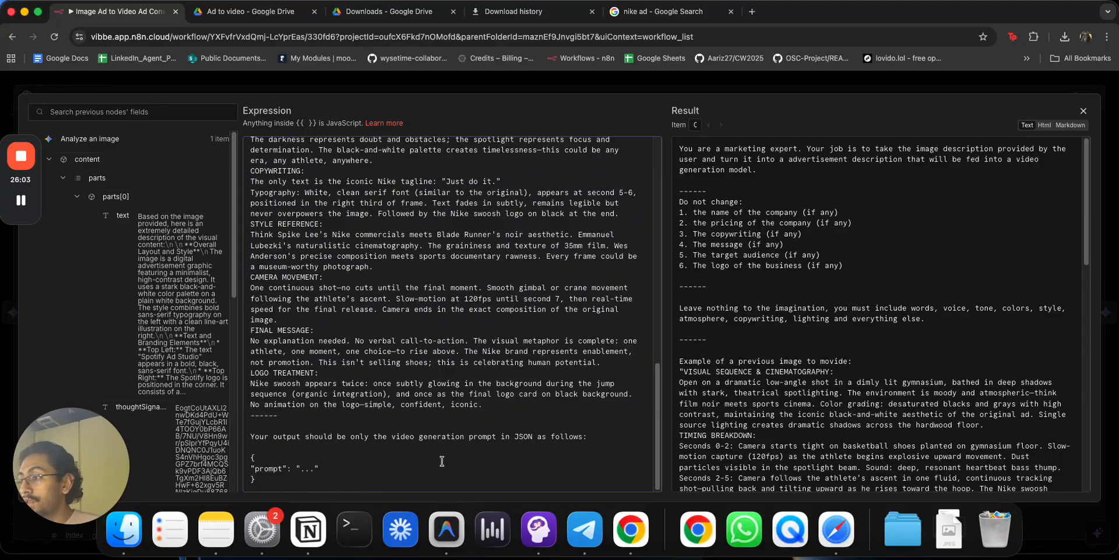
pyautogui.scroll(20, 541, 151)
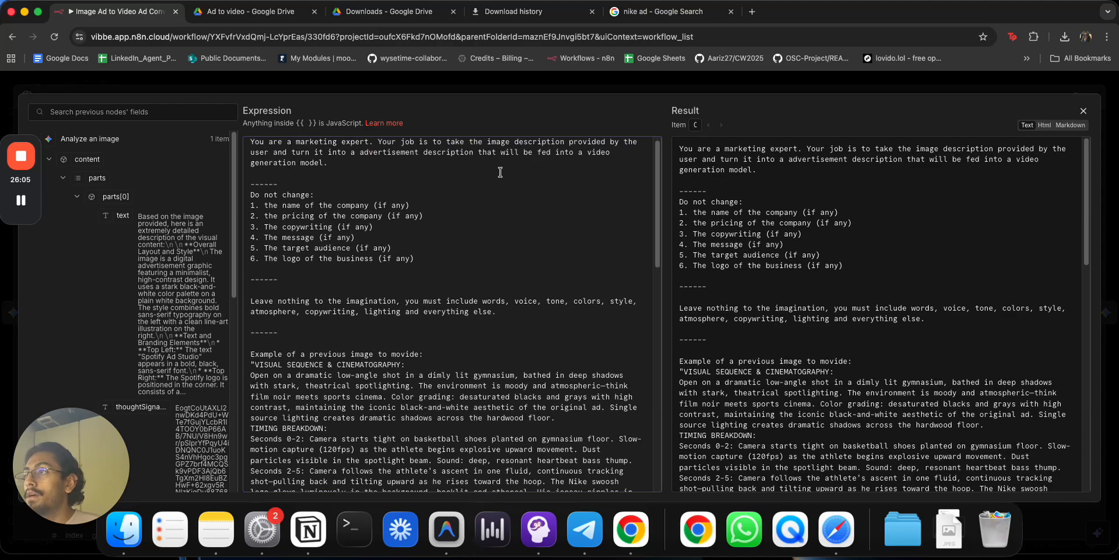
pyautogui.click(501, 87)
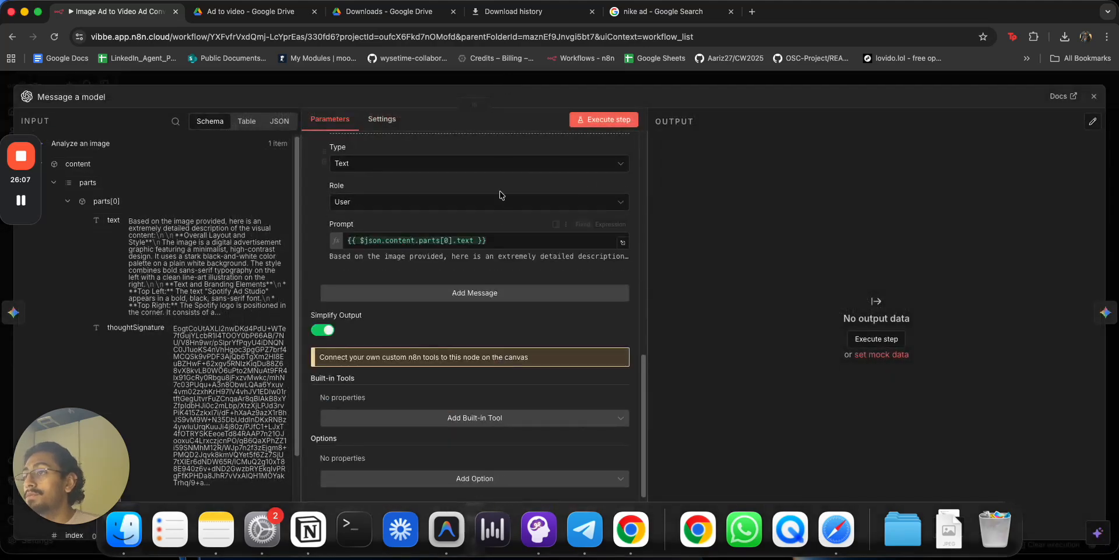
# Unlink Message a model from Generate a video, stop the running execution, and open Generate a video.
pyautogui.click(519, 85)
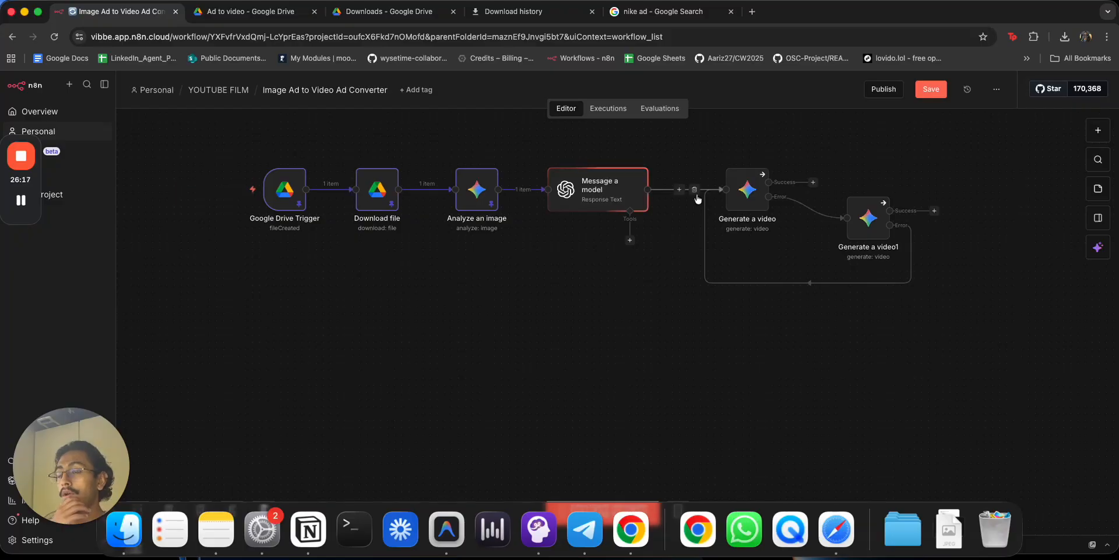
pyautogui.click(693, 190)
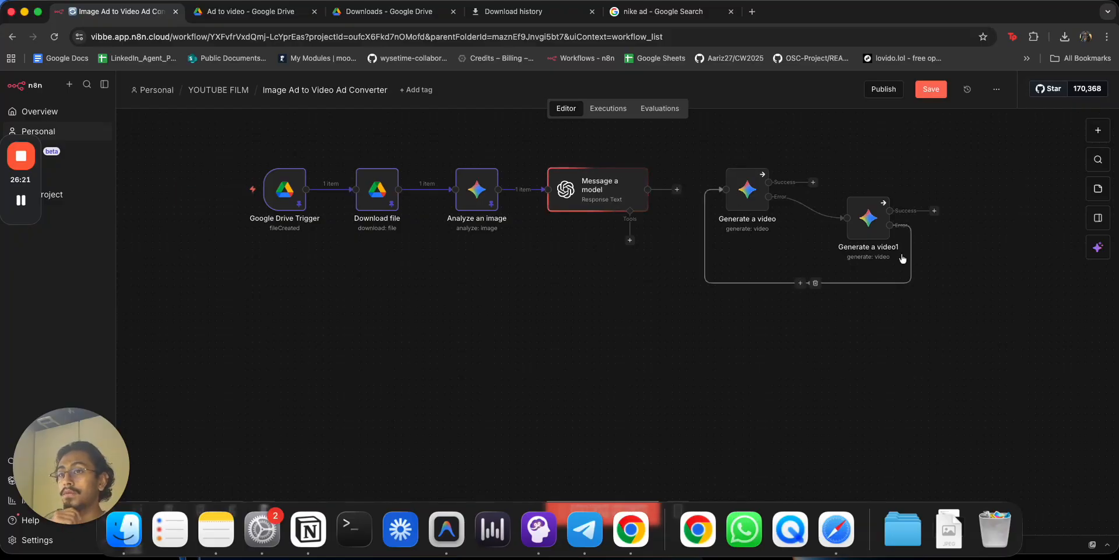
pyautogui.moveTo(1061, 553); pyautogui.dragTo(1053, 522)
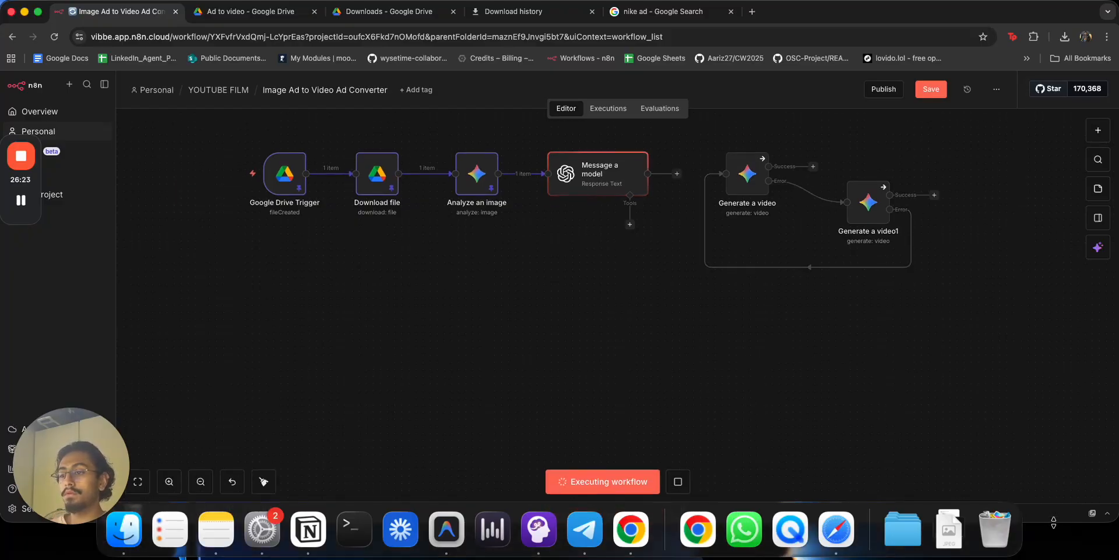
pyautogui.click(678, 476)
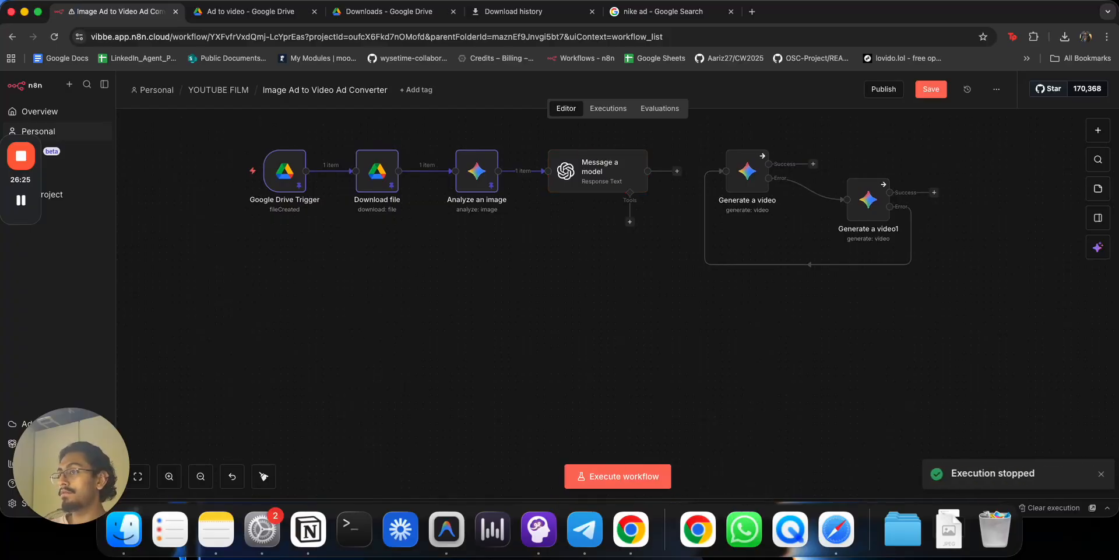
pyautogui.doubleClick(742, 187)
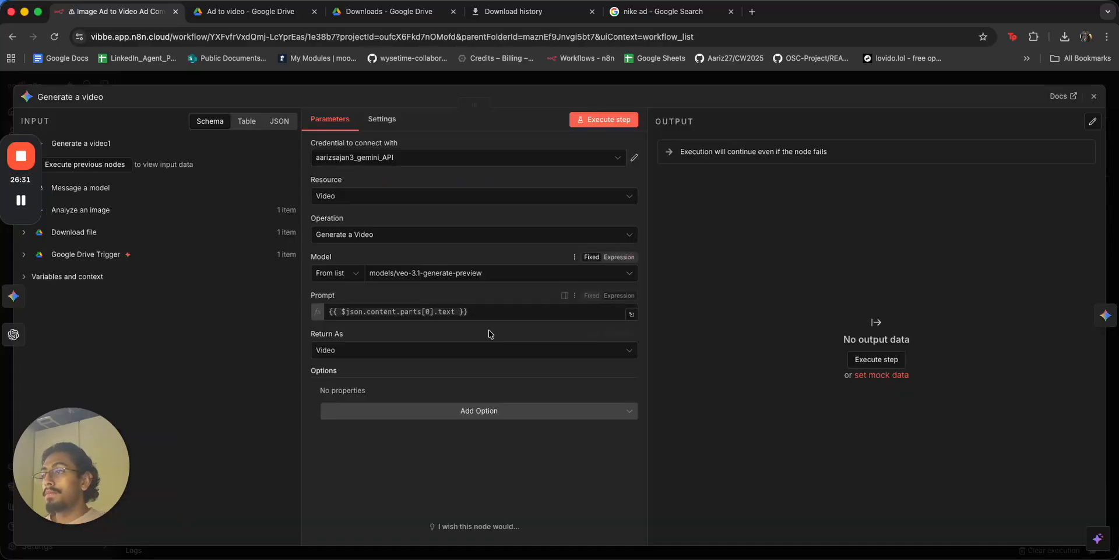
pyautogui.click(506, 311)
pyautogui.press('super+a')
pyautogui.press('BackSpace')
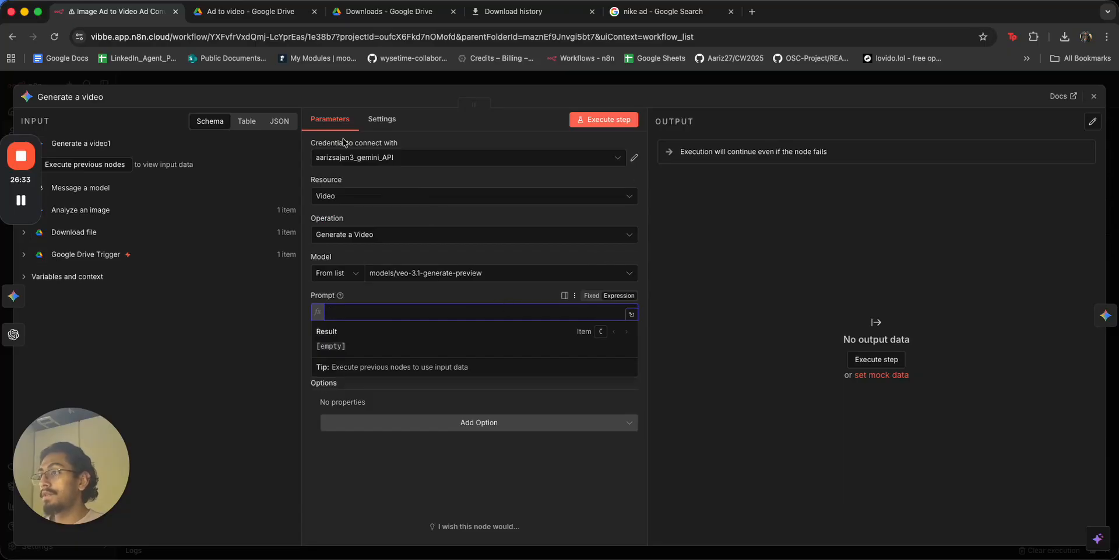
pyautogui.press('super+z')
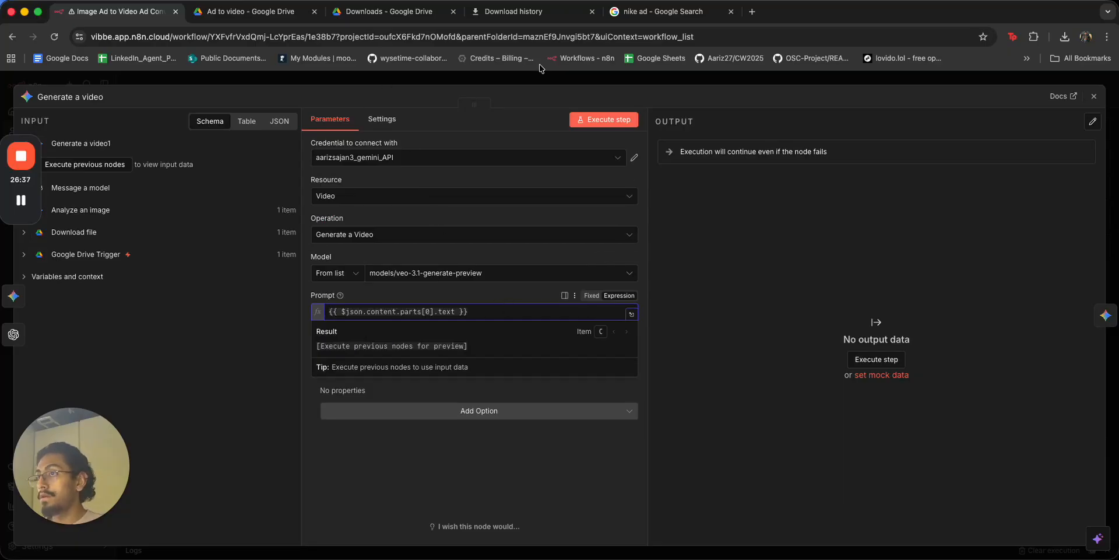
pyautogui.click(542, 83)
pyautogui.click(223, 195)
pyautogui.click(695, 193)
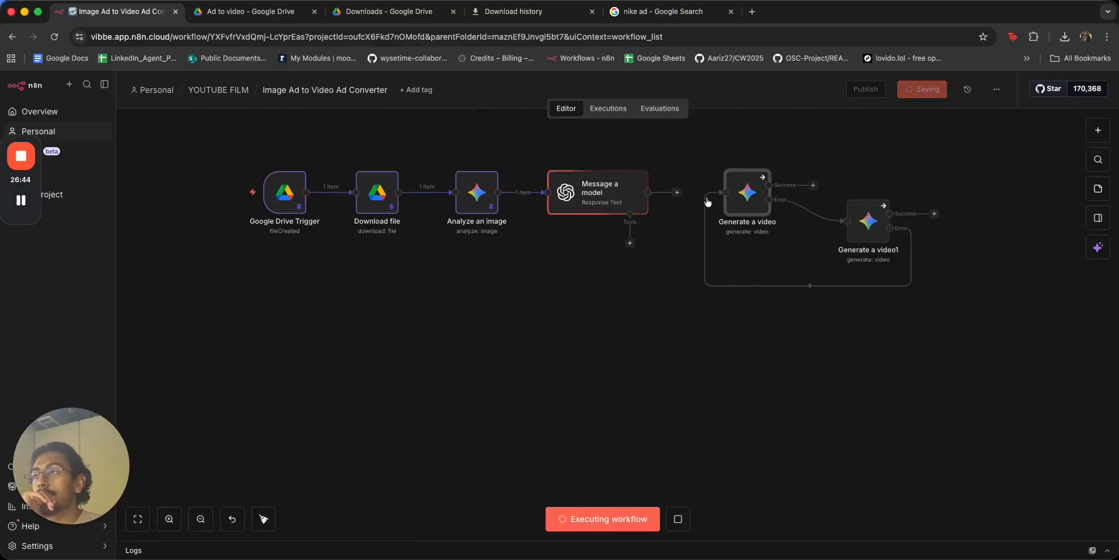
pyautogui.doubleClick(606, 190)
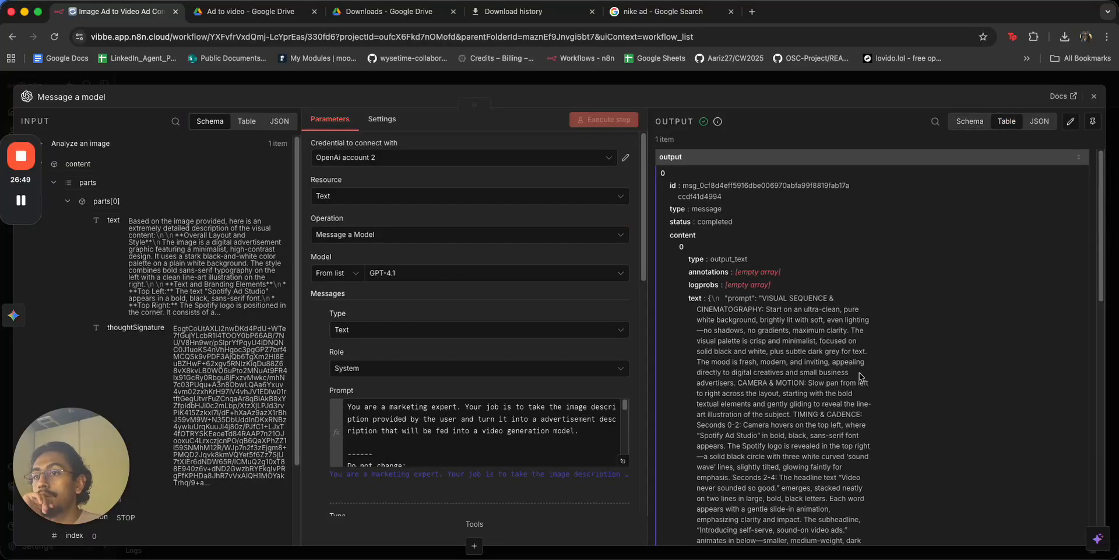
pyautogui.scroll(-10, 790, 380)
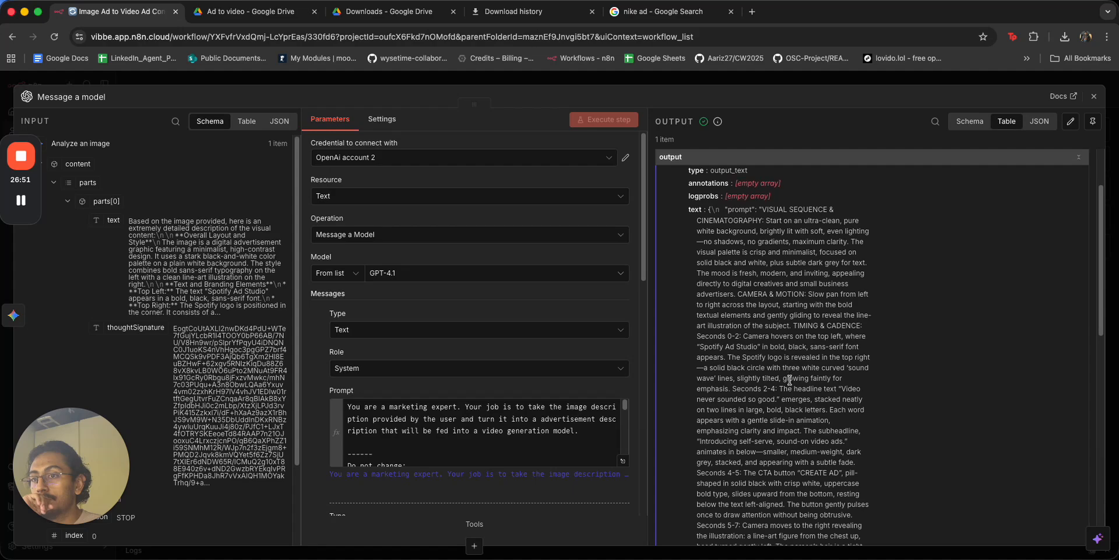
pyautogui.scroll(-7, 791, 383)
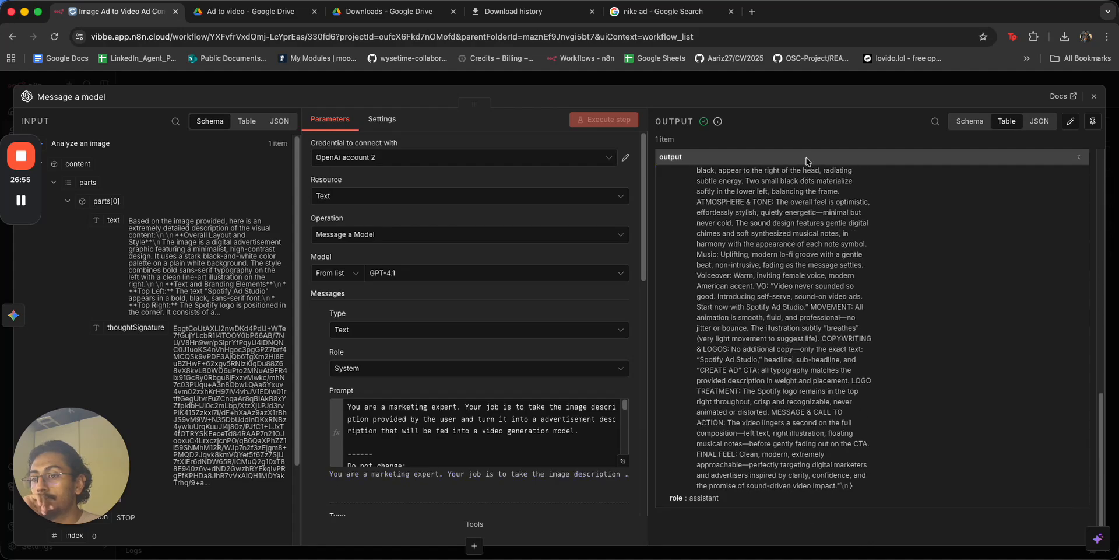
# Clear the Prompt expression in the Generate a video node.
pyautogui.click(816, 80)
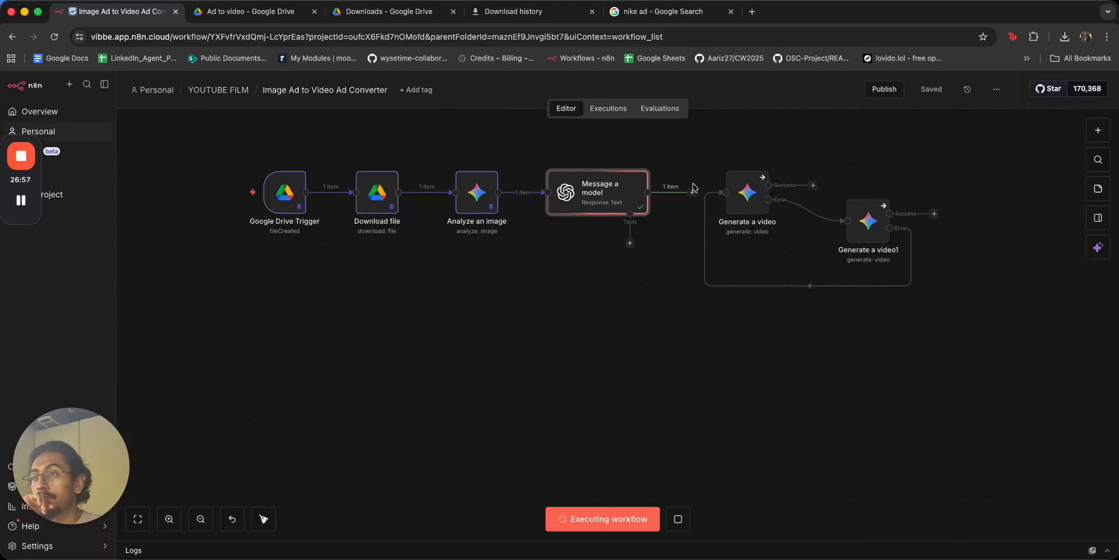
pyautogui.doubleClick(745, 191)
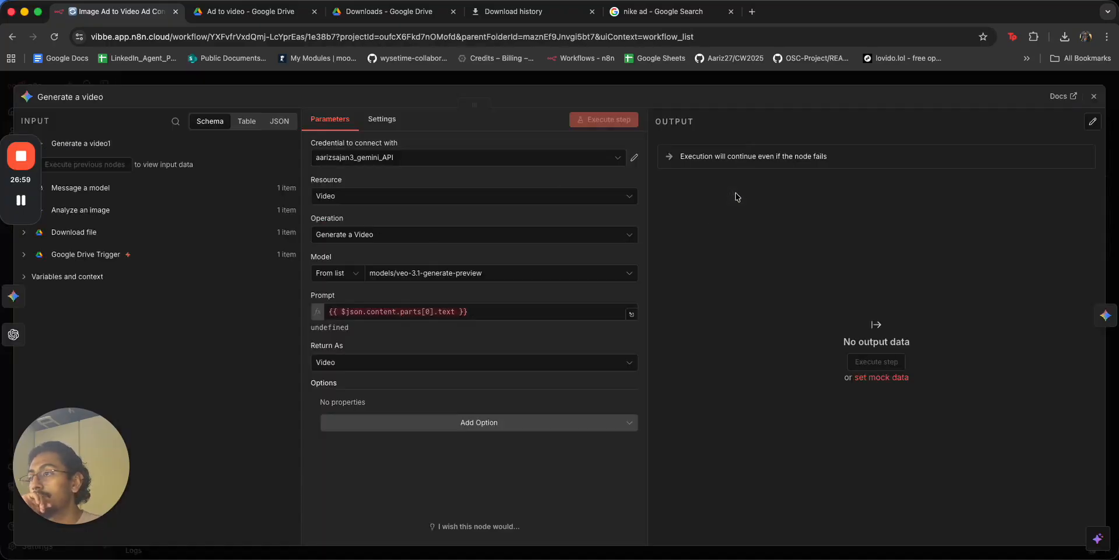
pyautogui.click(486, 313)
pyautogui.press('BackSpace')
pyautogui.press('BackSpace')
pyautogui.press('BackSpace')
pyautogui.press('BackSpace')
pyautogui.press('BackSpace')
pyautogui.press('BackSpace')
pyautogui.press('BackSpace')
pyautogui.press('BackSpace')
pyautogui.press('BackSpace')
pyautogui.press('BackSpace')
pyautogui.press('BackSpace')
pyautogui.press('BackSpace')
pyautogui.press('BackSpace')
pyautogui.press('BackSpace')
pyautogui.press('BackSpace')
pyautogui.press('BackSpace')
pyautogui.press('BackSpace')
pyautogui.press('BackSpace')
pyautogui.press('BackSpace')
pyautogui.press('BackSpace')
pyautogui.press('BackSpace')
pyautogui.click(247, 121)
pyautogui.click(215, 122)
pyautogui.click(535, 82)
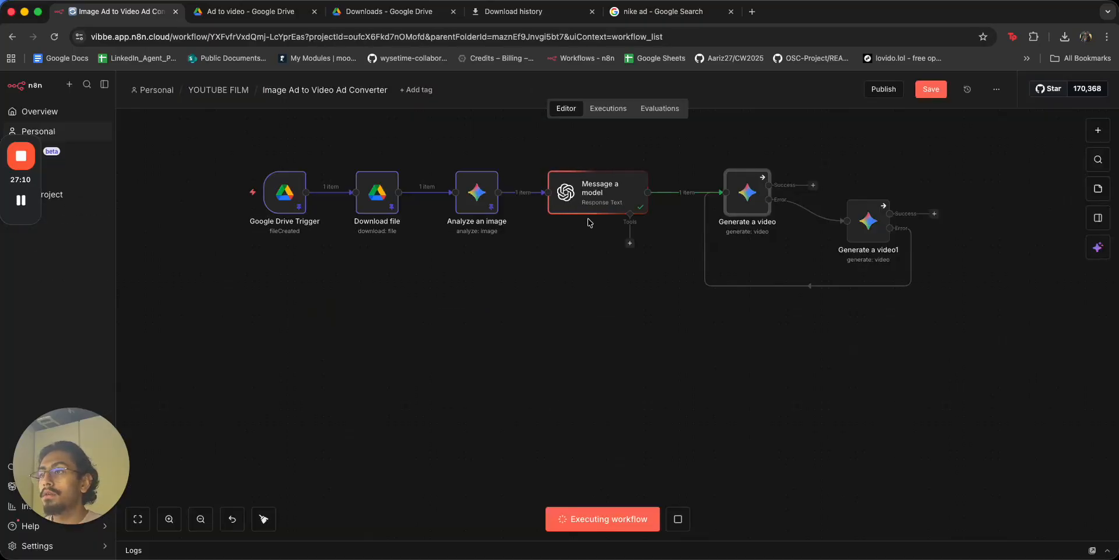
# Stop the execution and review the 18:35:37 and 18:22:35 past executions before returning to the editor.
pyautogui.click(678, 519)
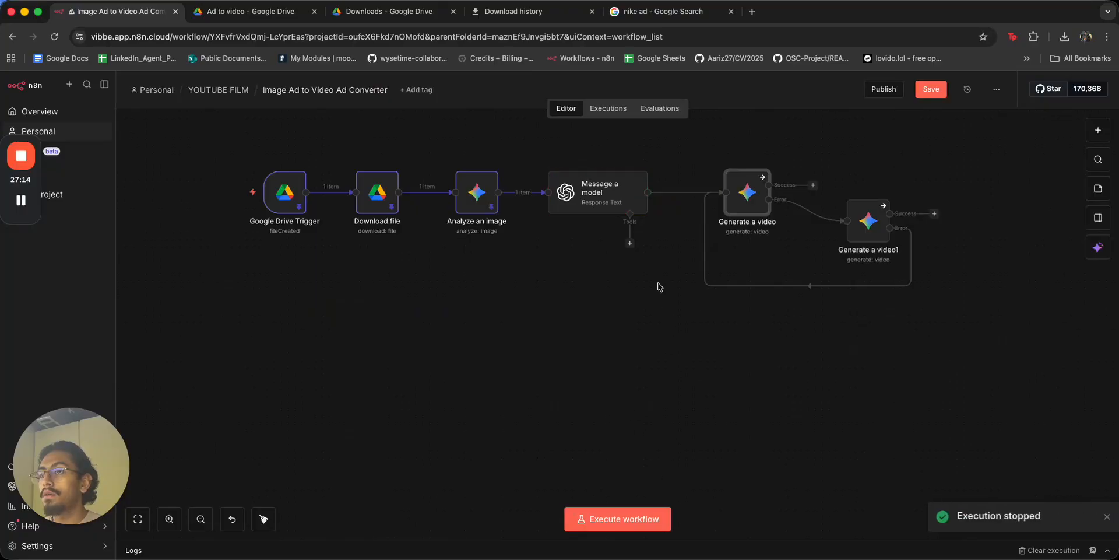
pyautogui.click(609, 109)
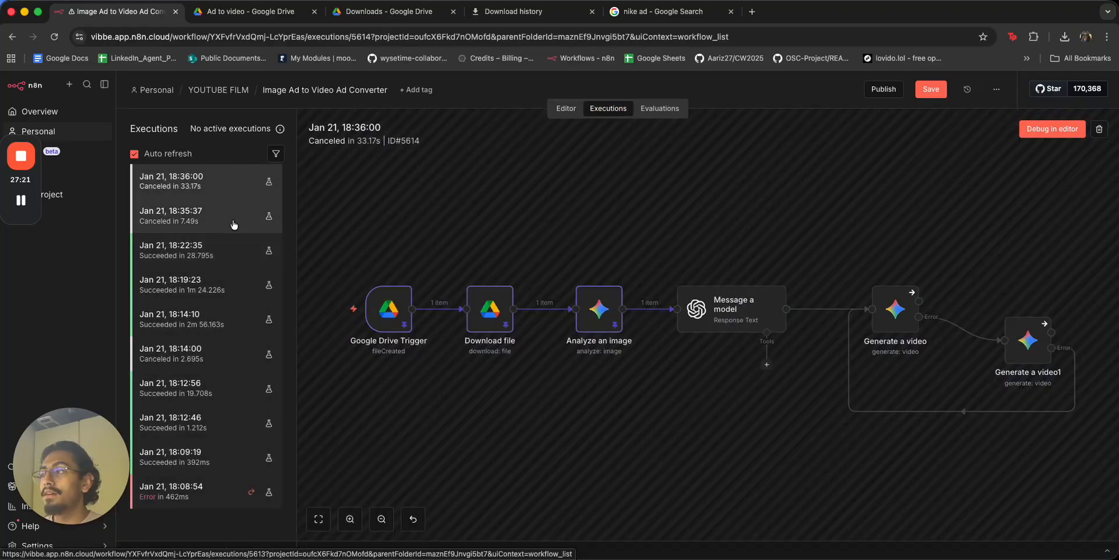
pyautogui.click(234, 225)
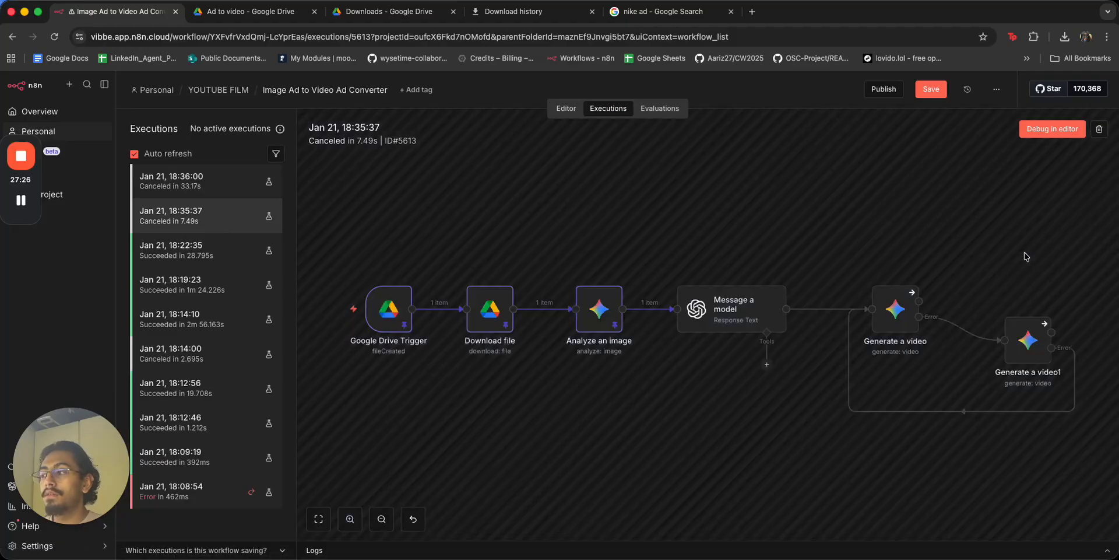
pyautogui.click(201, 246)
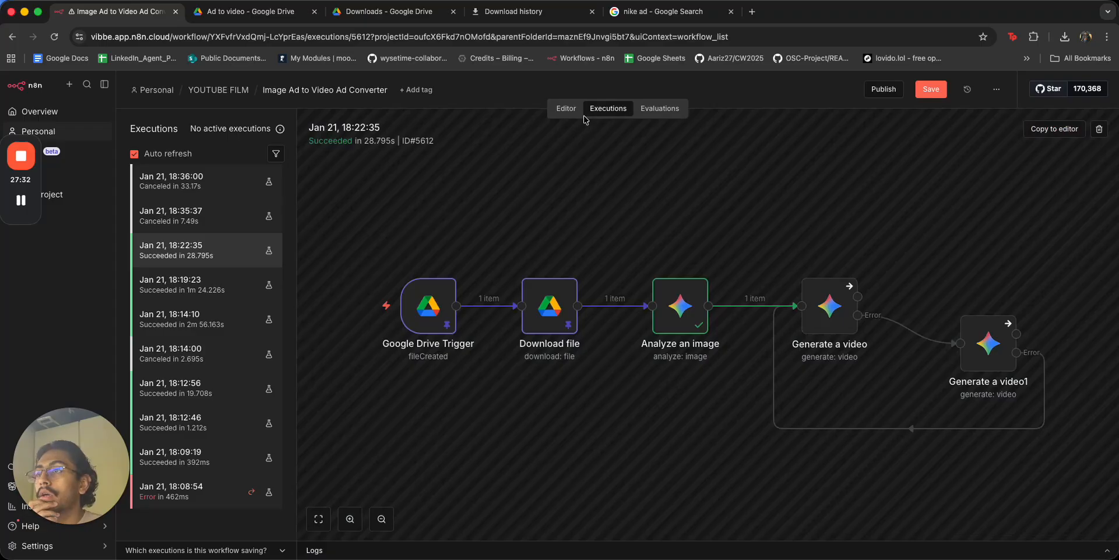
pyautogui.click(568, 111)
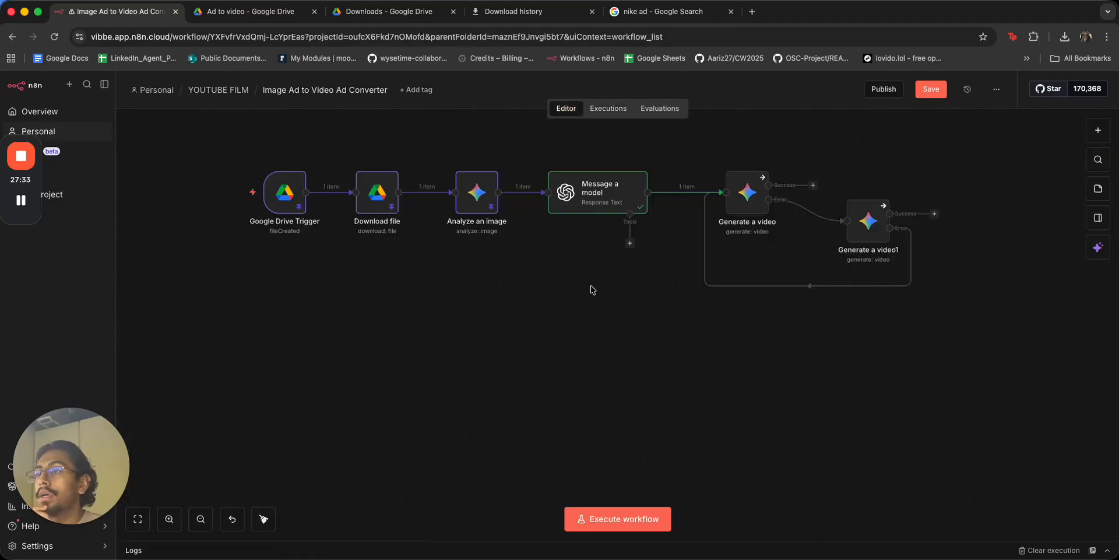
# Map Message a model's output text into Generate a video's Prompt.
pyautogui.doubleClick(641, 190)
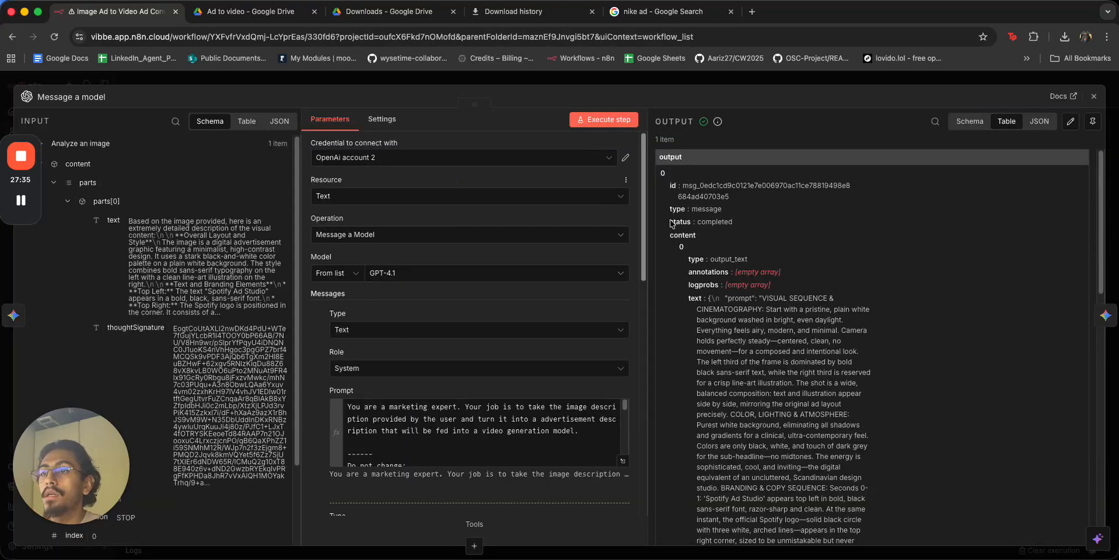
pyautogui.scroll(-10, 826, 289)
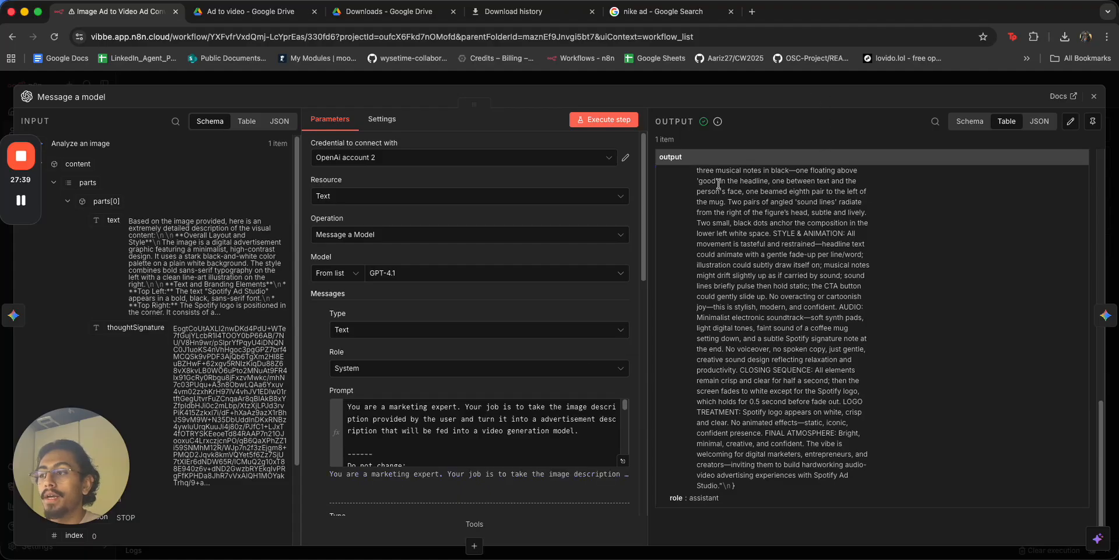
pyautogui.click(541, 438)
pyautogui.scroll(-5, 542, 438)
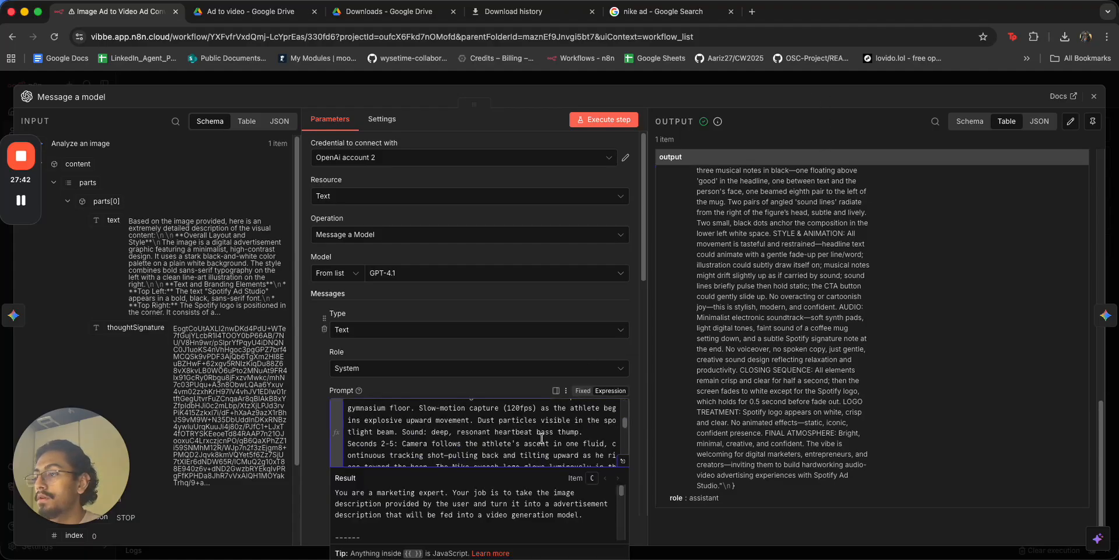
pyautogui.press('Escape')
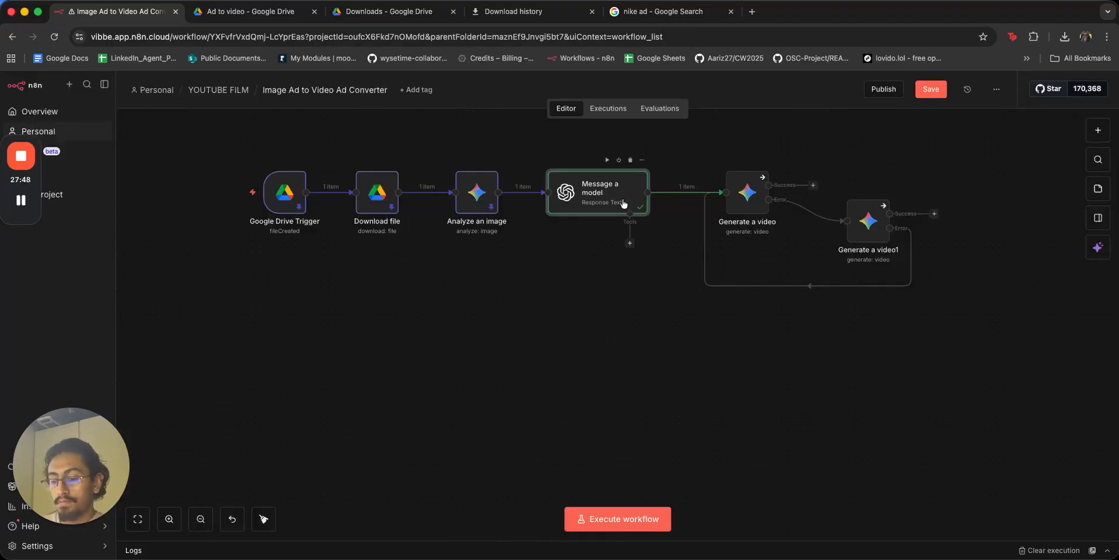
pyautogui.doubleClick(741, 204)
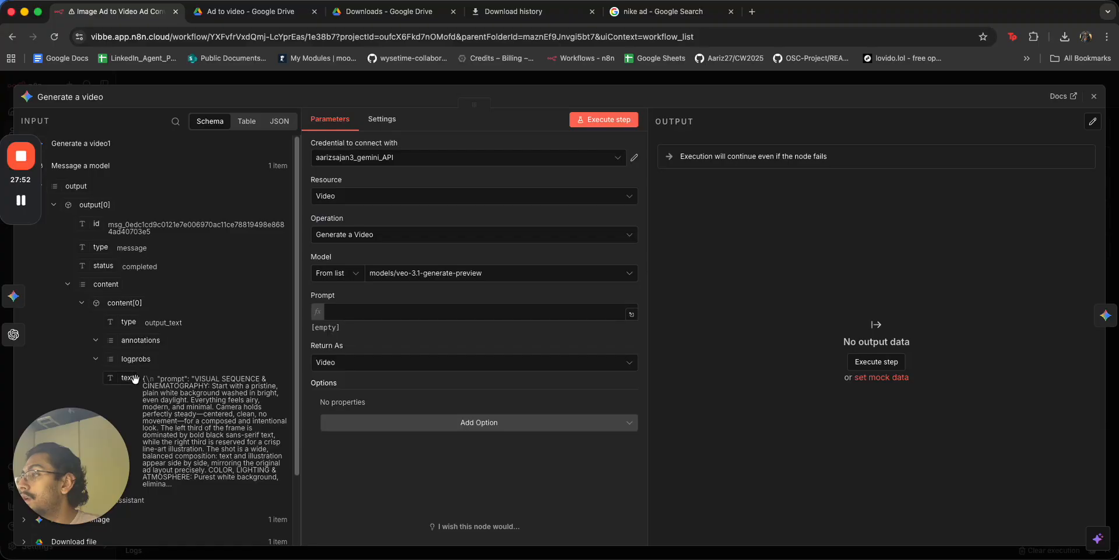
pyautogui.moveTo(132, 380); pyautogui.dragTo(373, 320)
pyautogui.click(503, 323)
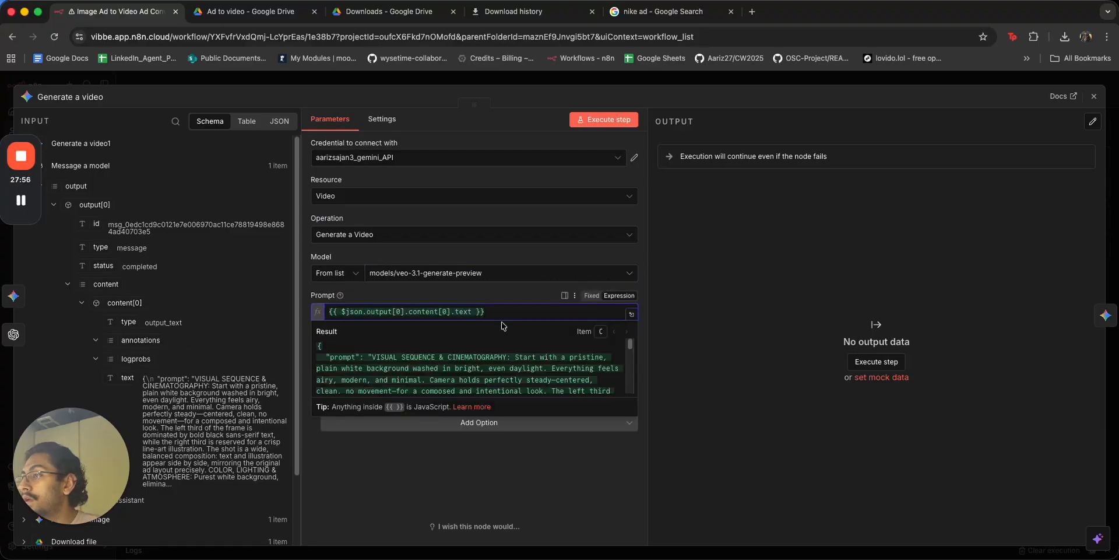
pyautogui.click(566, 82)
# Delete the #Example output system message from Message a model.
pyautogui.doubleClick(604, 192)
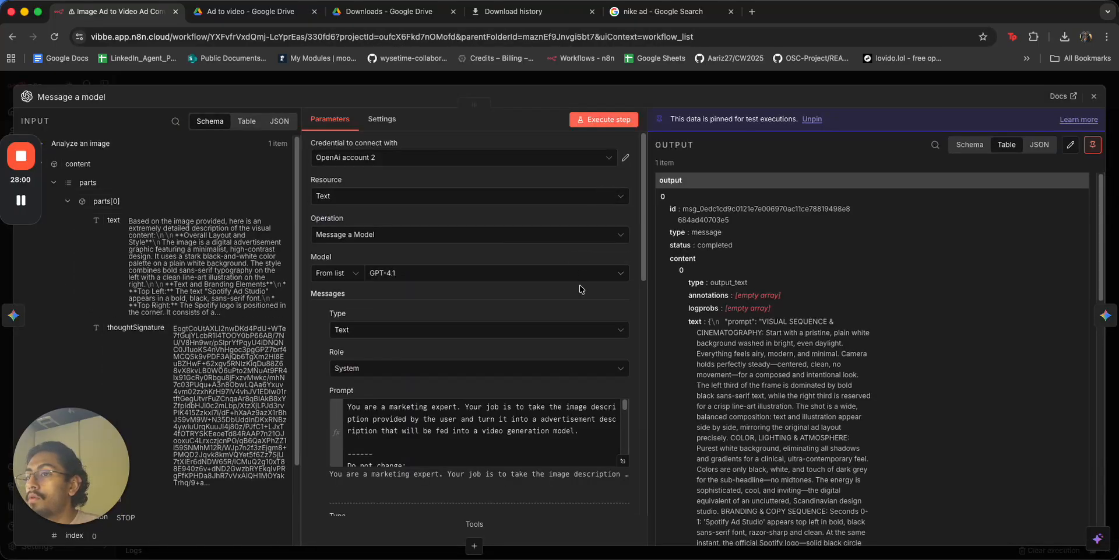
pyautogui.scroll(-5, 536, 386)
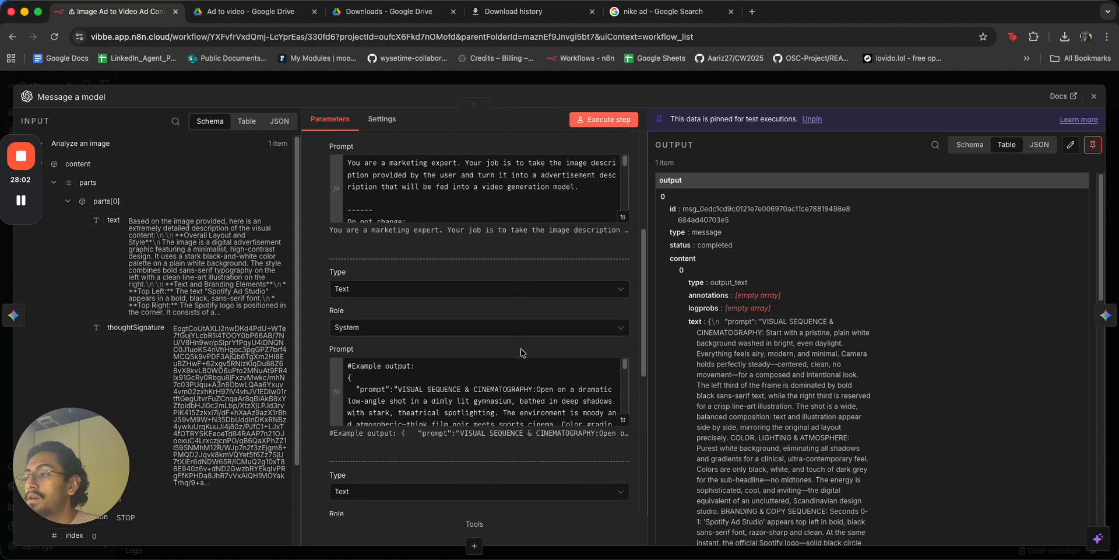
pyautogui.click(329, 367)
pyautogui.click(325, 289)
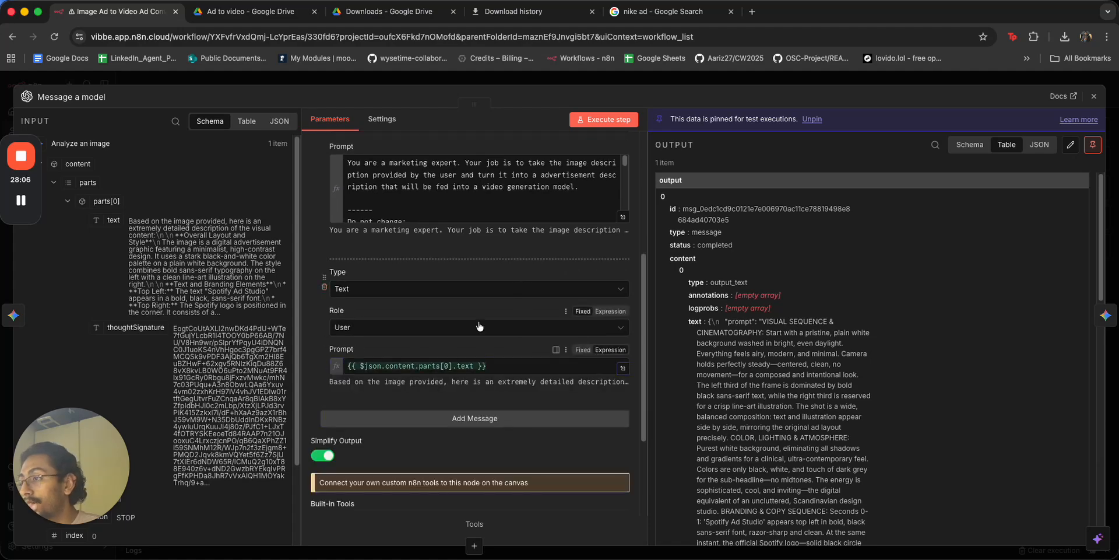
pyautogui.click(642, 82)
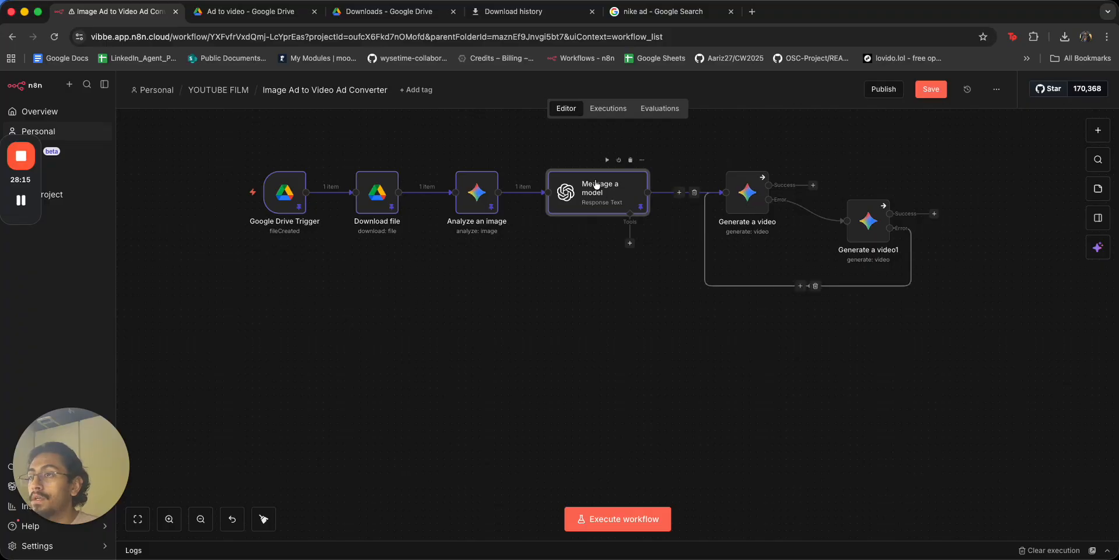
pyautogui.doubleClick(747, 192)
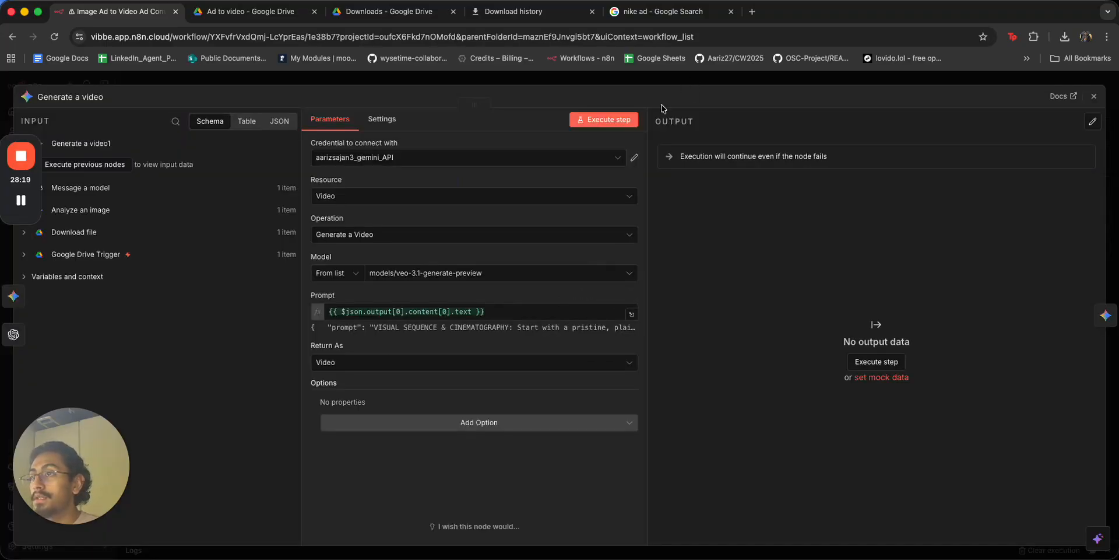
# Remove the 'Your output should be only…' JSON instruction from the system prompt and rerun the workflow.
pyautogui.click(683, 83)
pyautogui.click(236, 192)
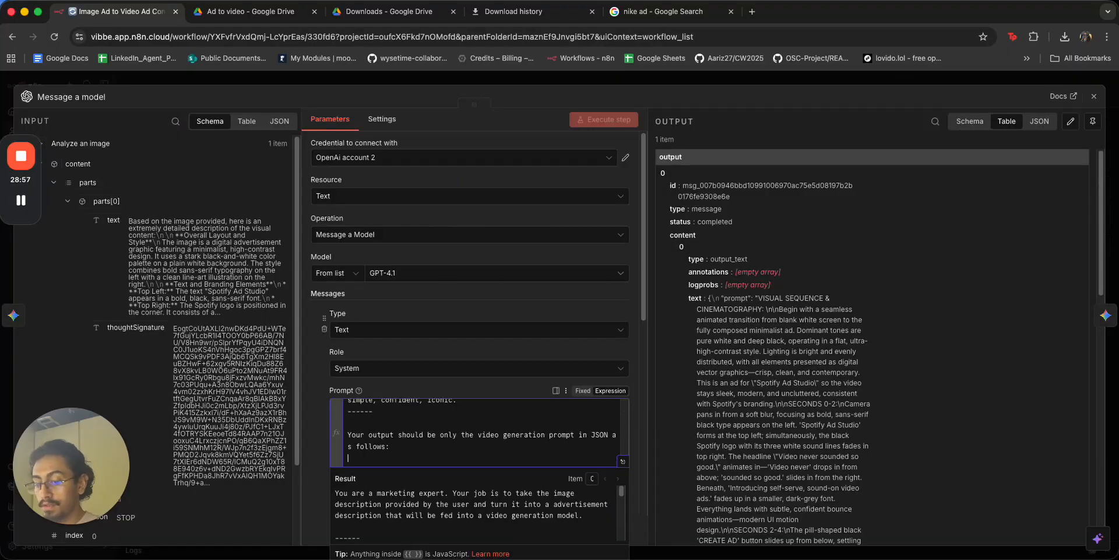
pyautogui.press('super+BackSpace')
pyautogui.press('super+BackSpace')
pyautogui.press('super+BackSpace')
pyautogui.press('super+BackSpace')
pyautogui.press('super+BackSpace')
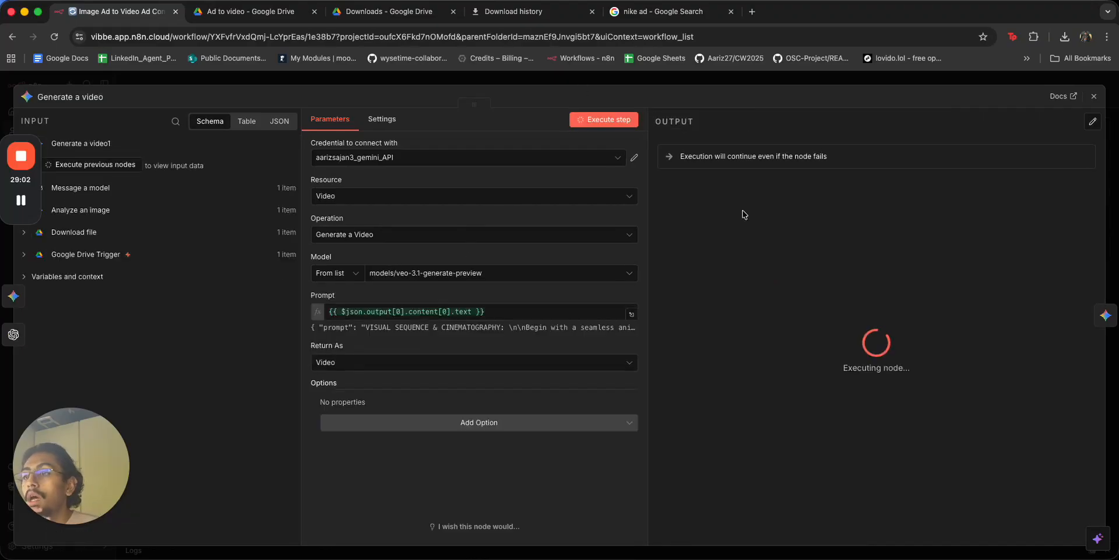
pyautogui.click(735, 78)
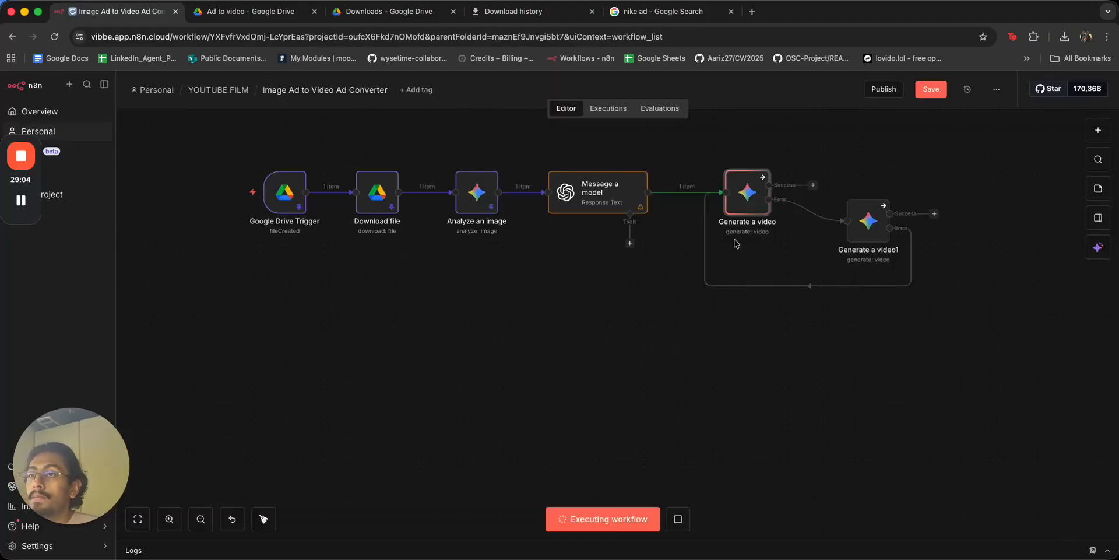
pyautogui.moveTo(721, 371); pyautogui.dragTo(680, 388)
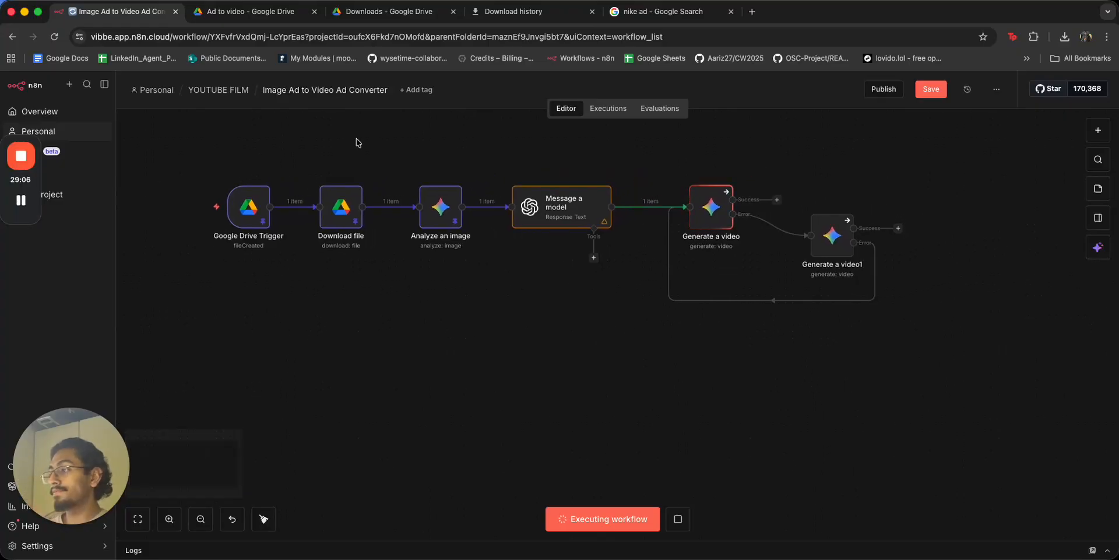
pyautogui.click(292, 21)
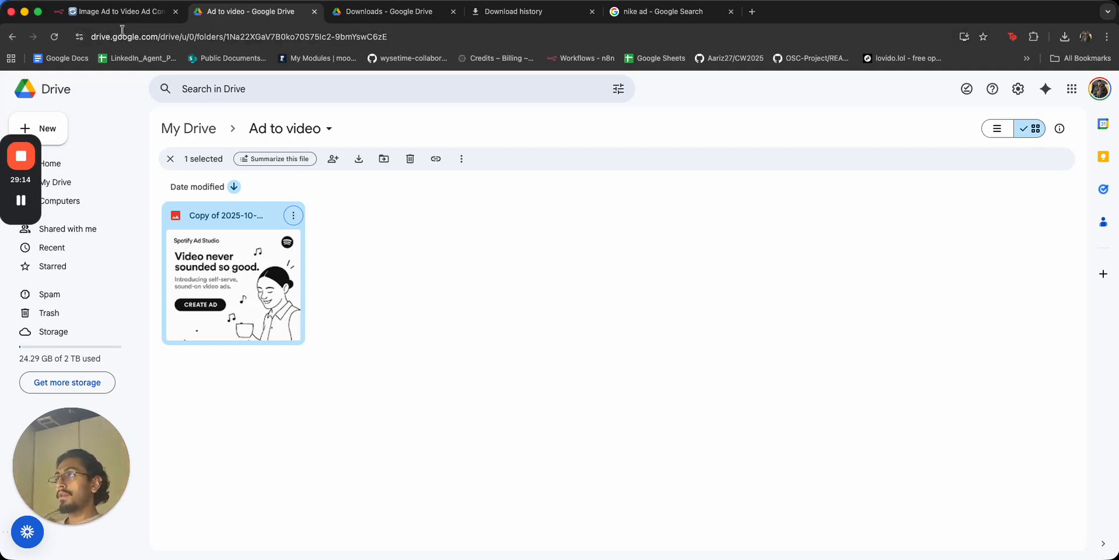
pyautogui.click(116, 12)
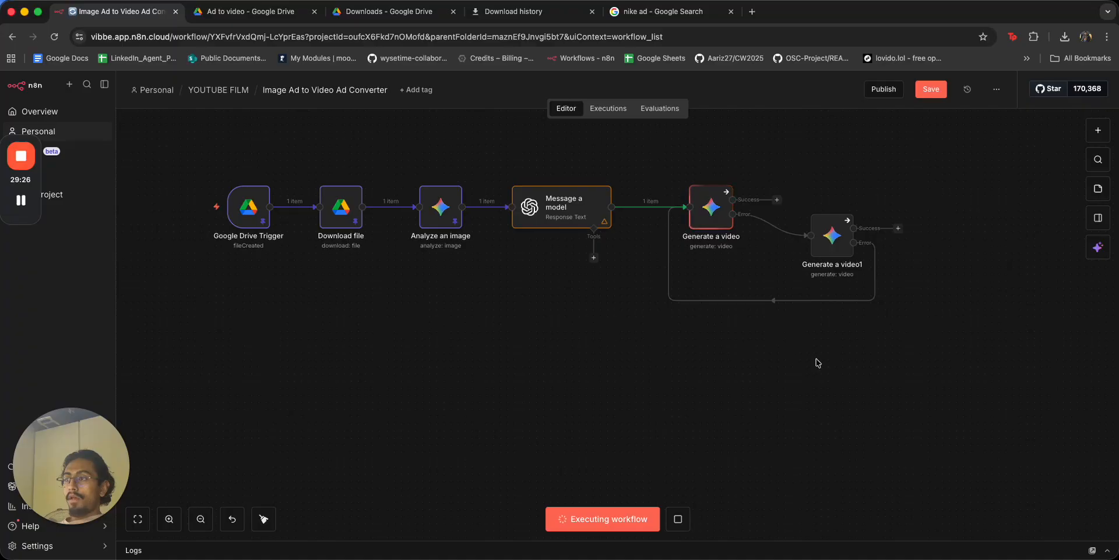
pyautogui.hscroll(3, 757, 373)
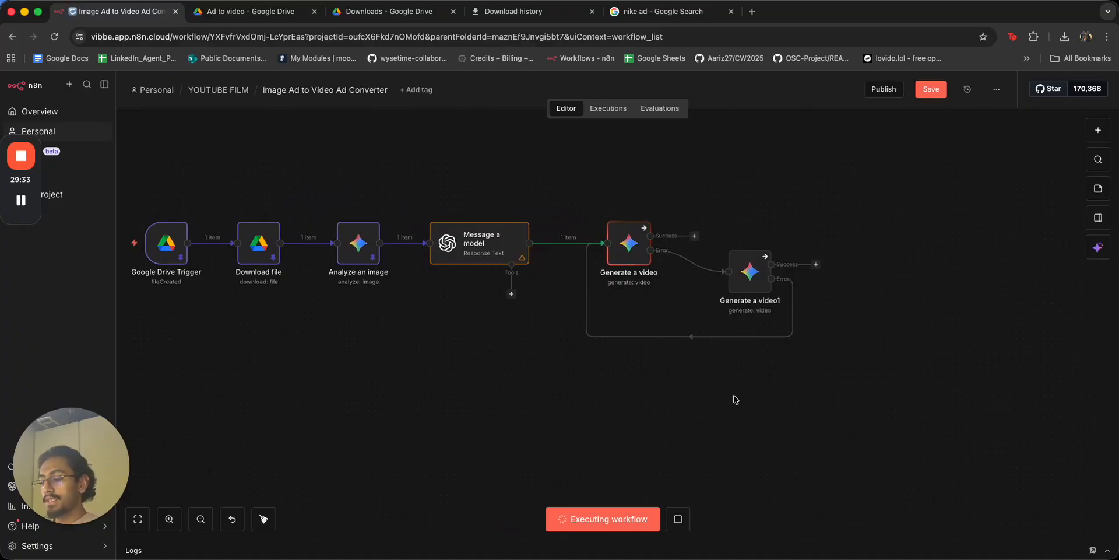
# Add a Google Drive Create folder node to the canvas.
pyautogui.press('Tab')
pyautogui.write('drive')
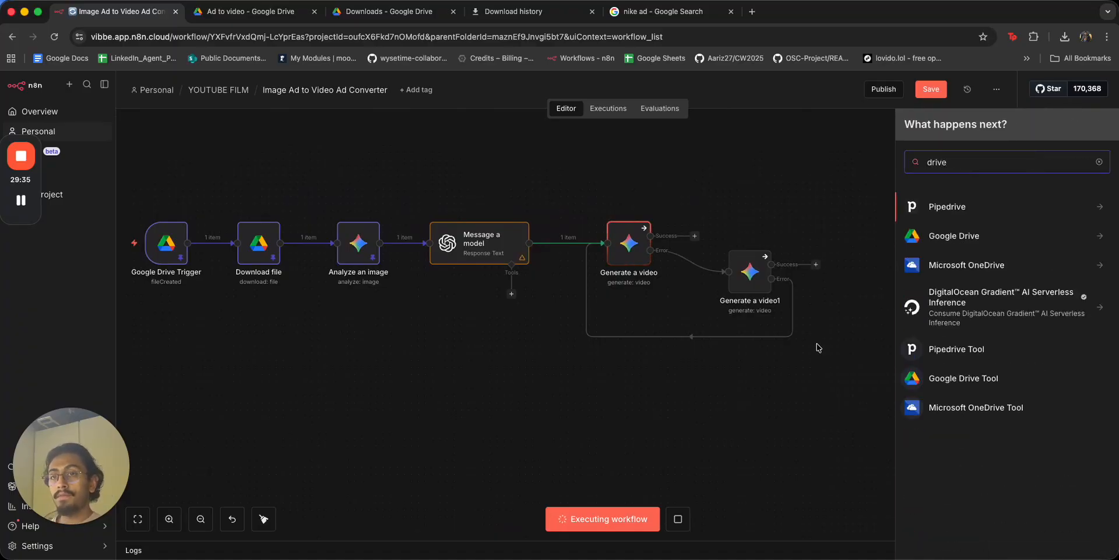
pyautogui.click(956, 245)
pyautogui.scroll(-2, 953, 349)
pyautogui.click(952, 419)
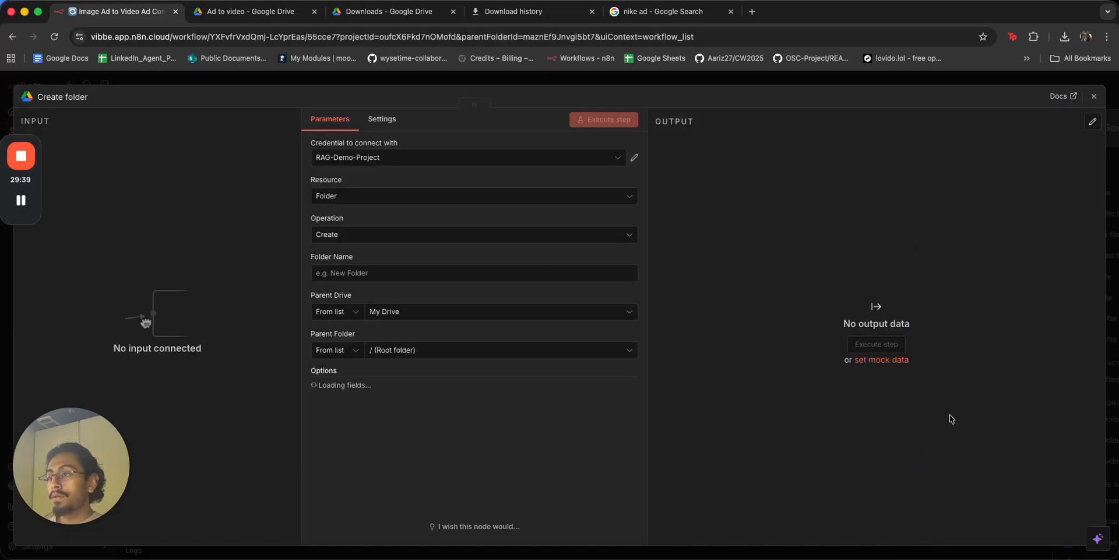
# Set Create folder's Parent Folder By ID to the Ad to video folder's ID copied from Drive.
pyautogui.click(509, 348)
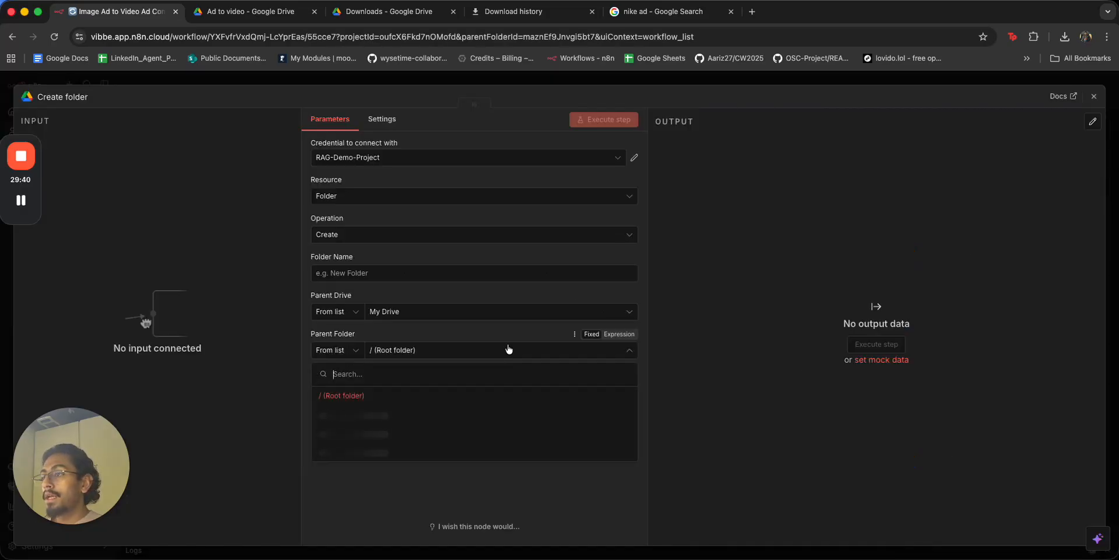
pyautogui.click(281, 13)
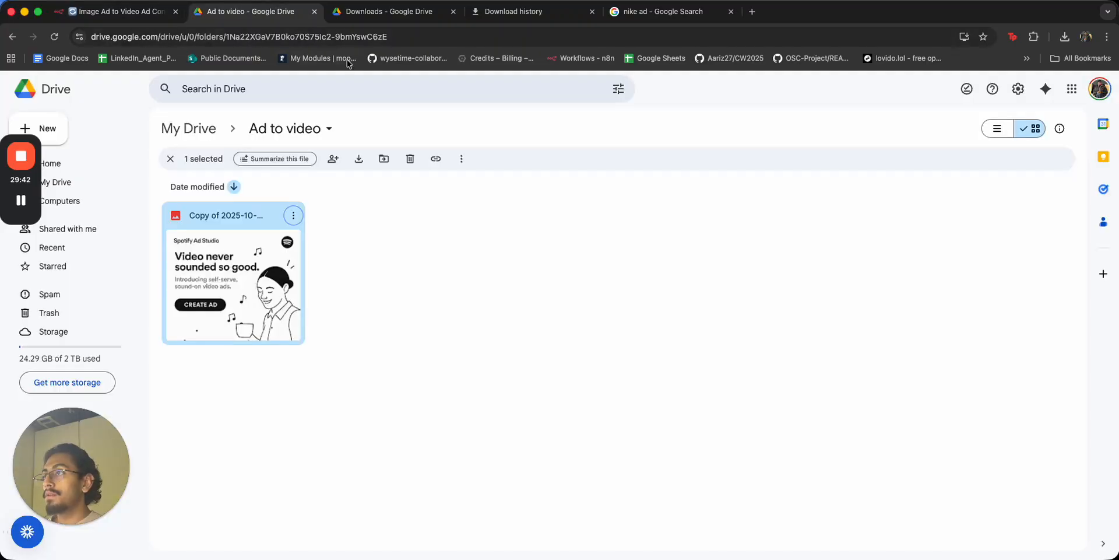
pyautogui.moveTo(422, 36); pyautogui.dragTo(263, 36)
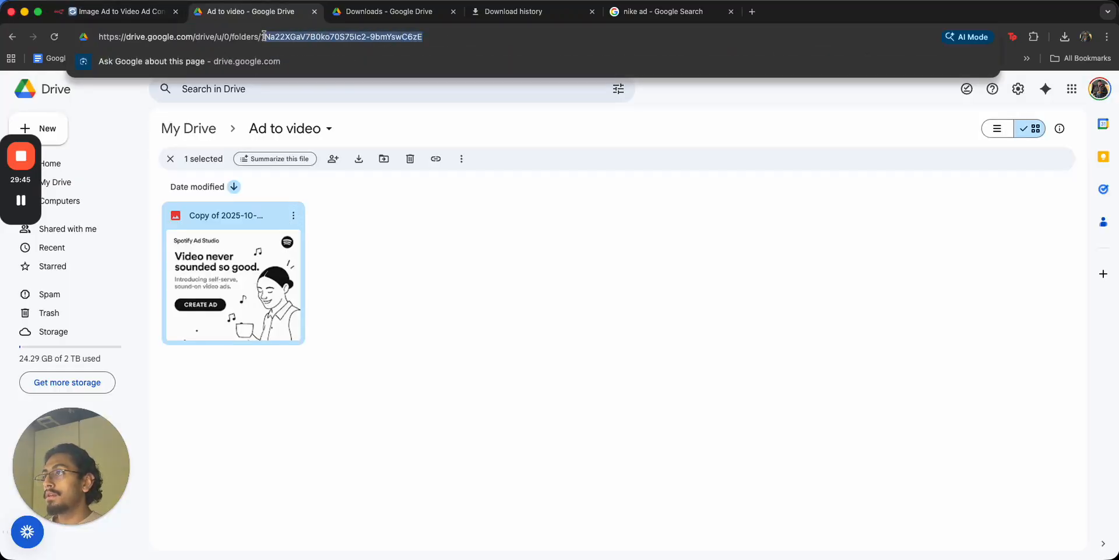
pyautogui.click(116, 12)
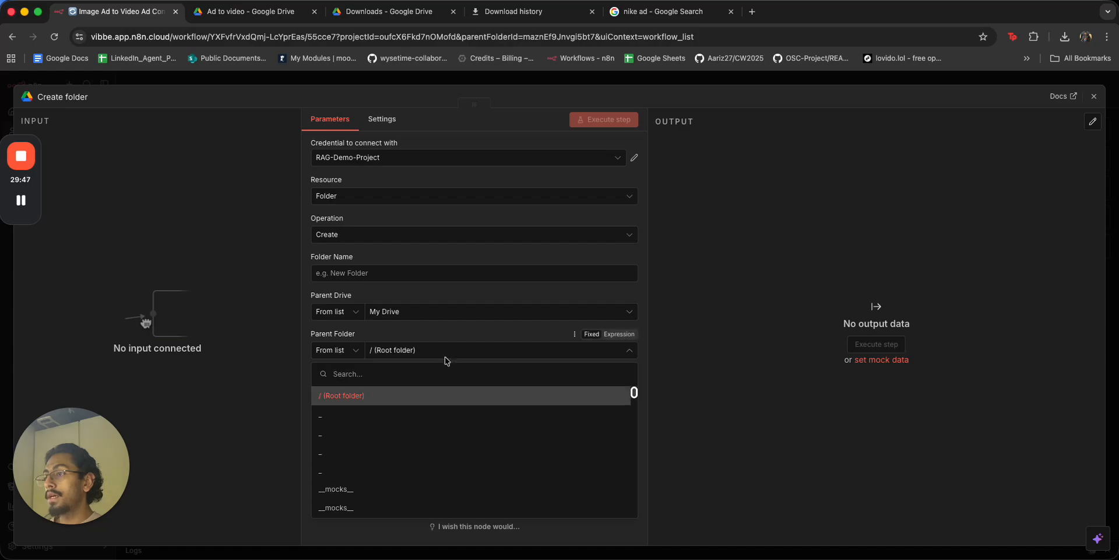
pyautogui.click(337, 351)
pyautogui.click(342, 419)
pyautogui.doubleClick(420, 348)
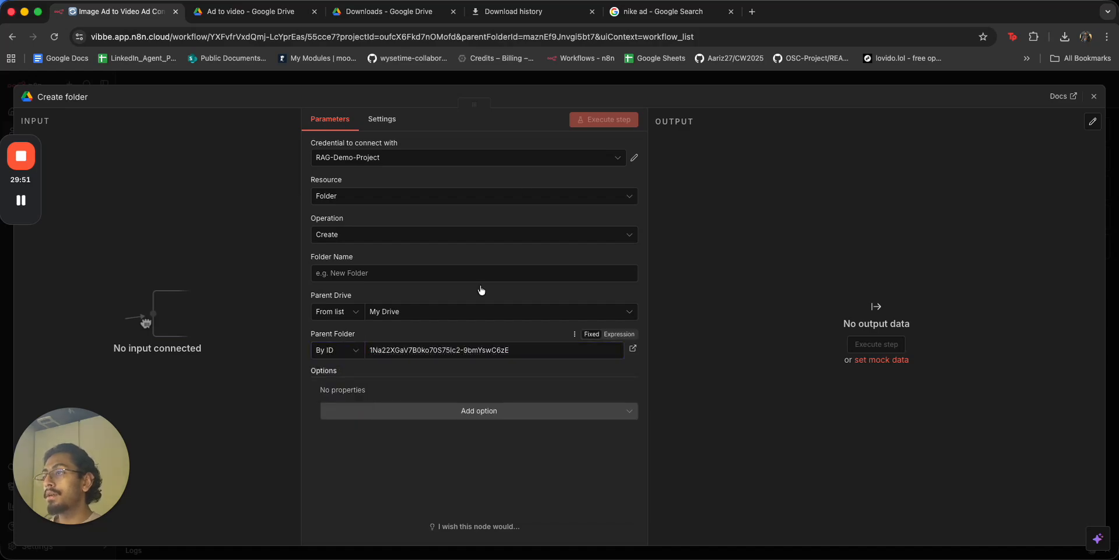
pyautogui.click(480, 273)
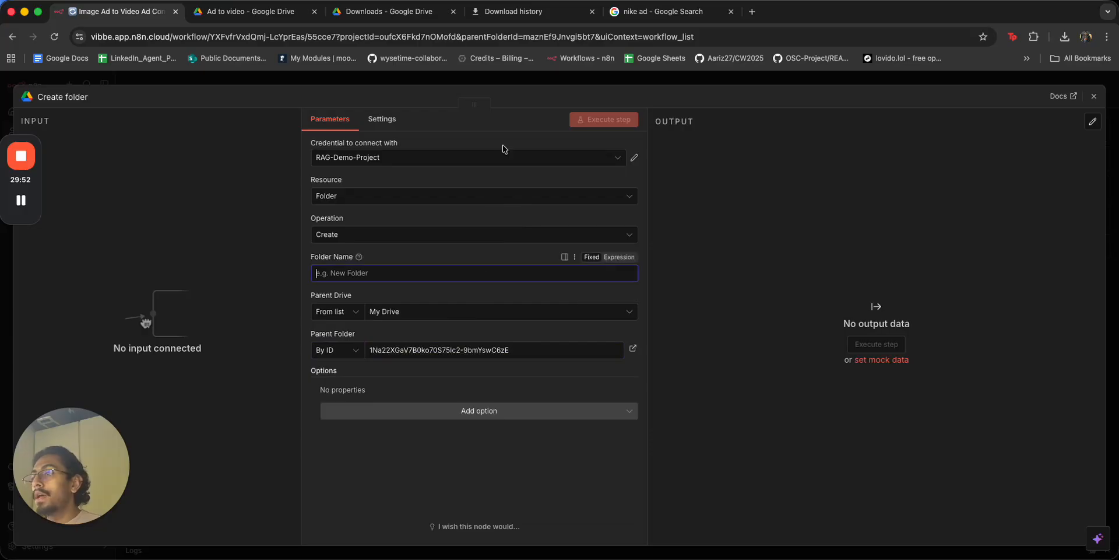
pyautogui.click(510, 85)
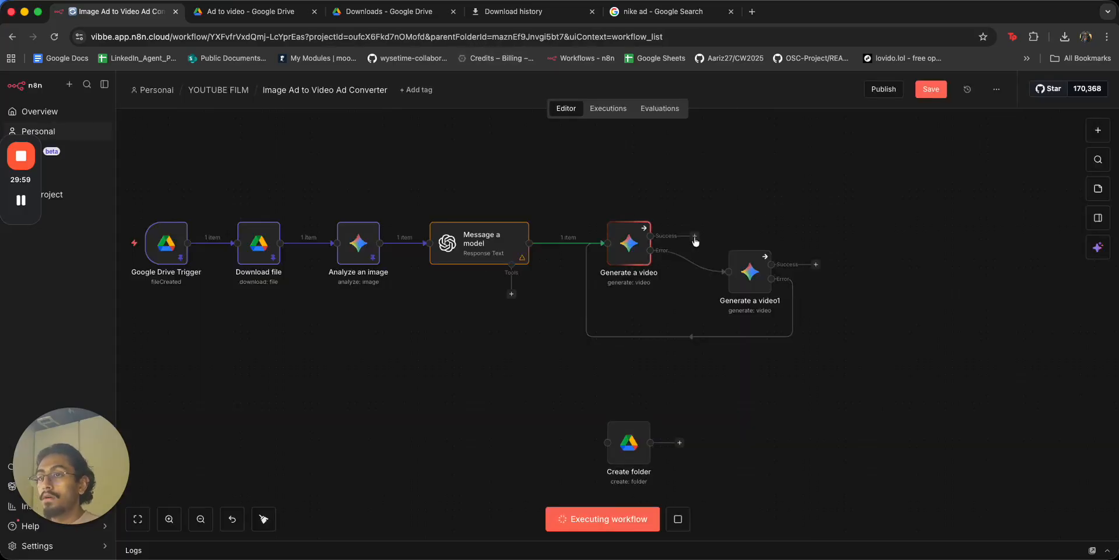
# Add an AI Agent after Generate a video's Success output, with its prompt set to Define below.
pyautogui.moveTo(917, 235); pyautogui.dragTo(915, 237)
pyautogui.write('agent')
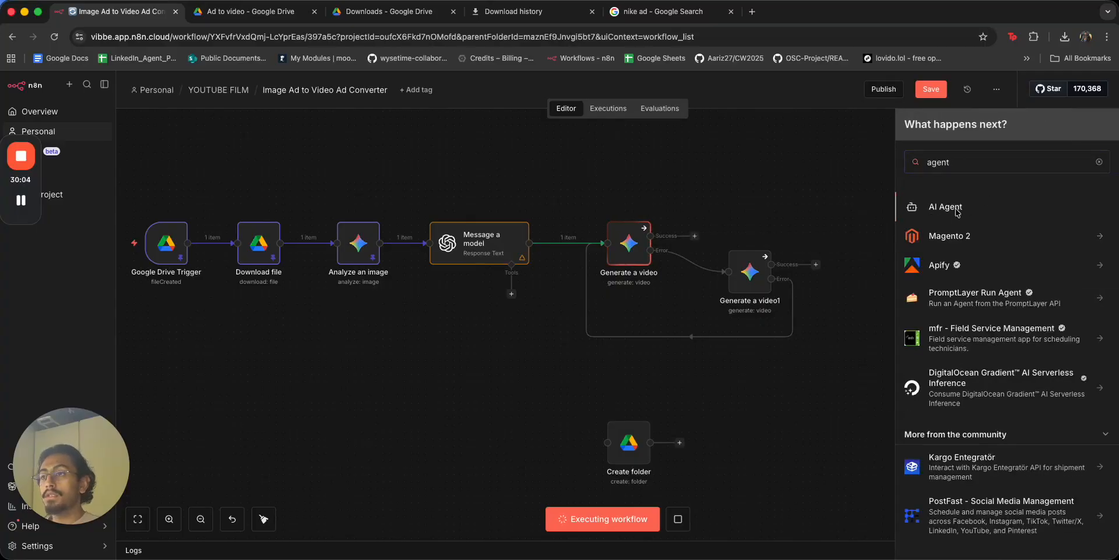
pyautogui.click(945, 207)
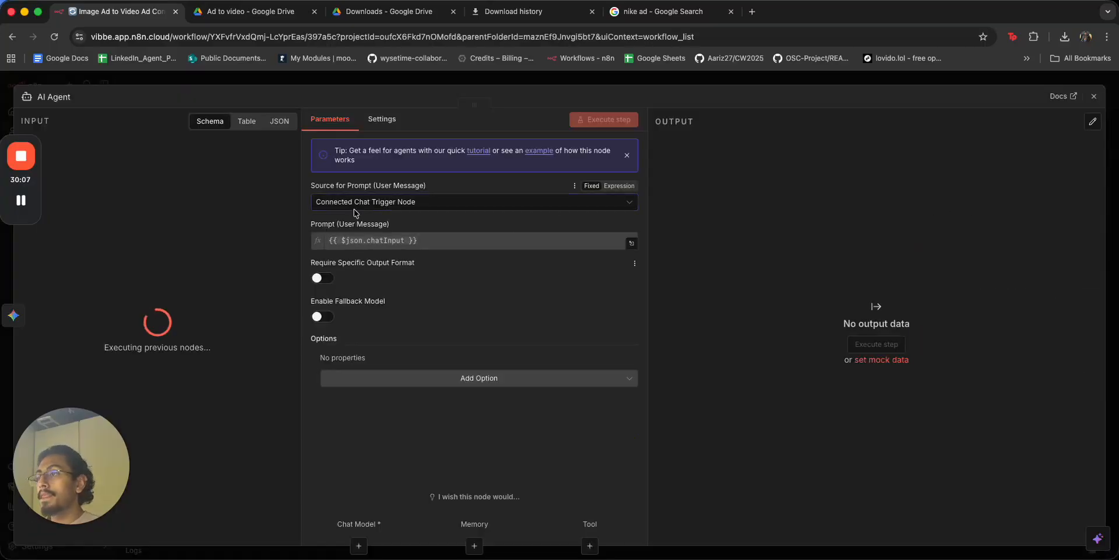
pyautogui.click(559, 204)
pyautogui.click(367, 272)
pyautogui.click(362, 246)
# Draft the agent's first instruction to move the file, pasting in the Drive folder ID.
pyautogui.write('You need')
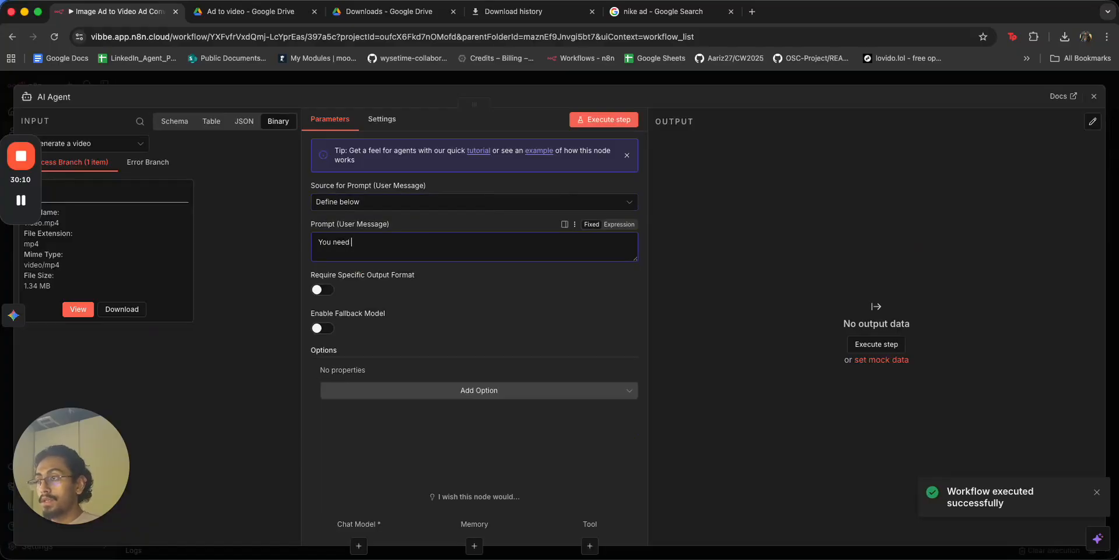
pyautogui.write(' to move teh')
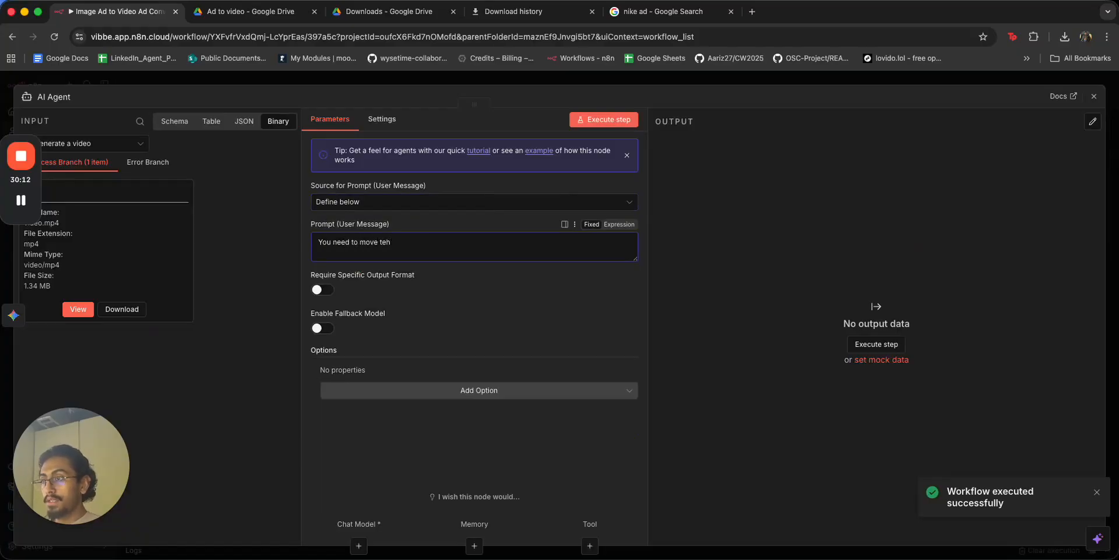
pyautogui.press('BackSpace')
pyautogui.press('BackSpace')
pyautogui.write('he static image file to You')
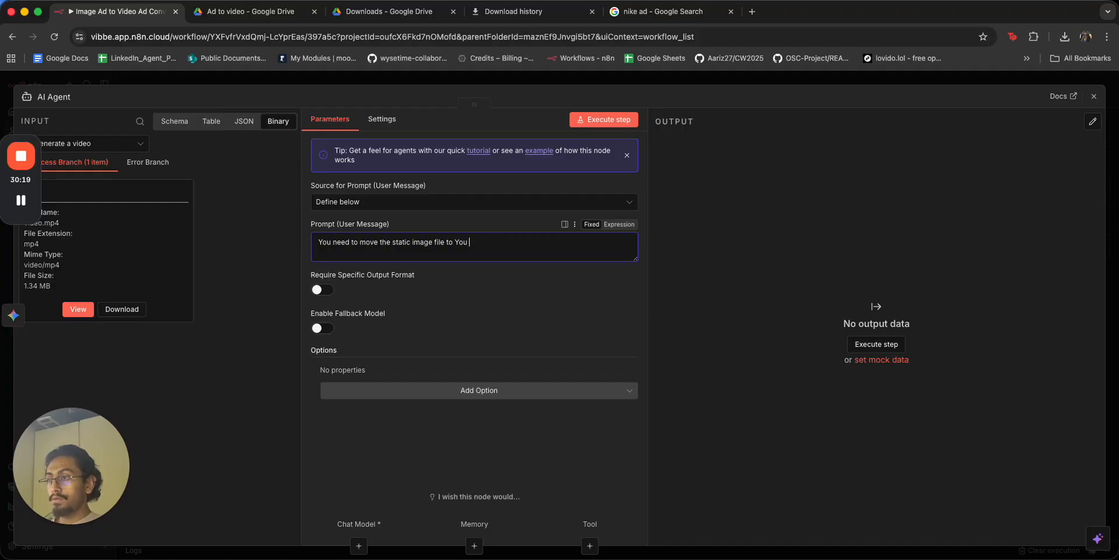
pyautogui.press('super+BackSpace')
pyautogui.write('You')
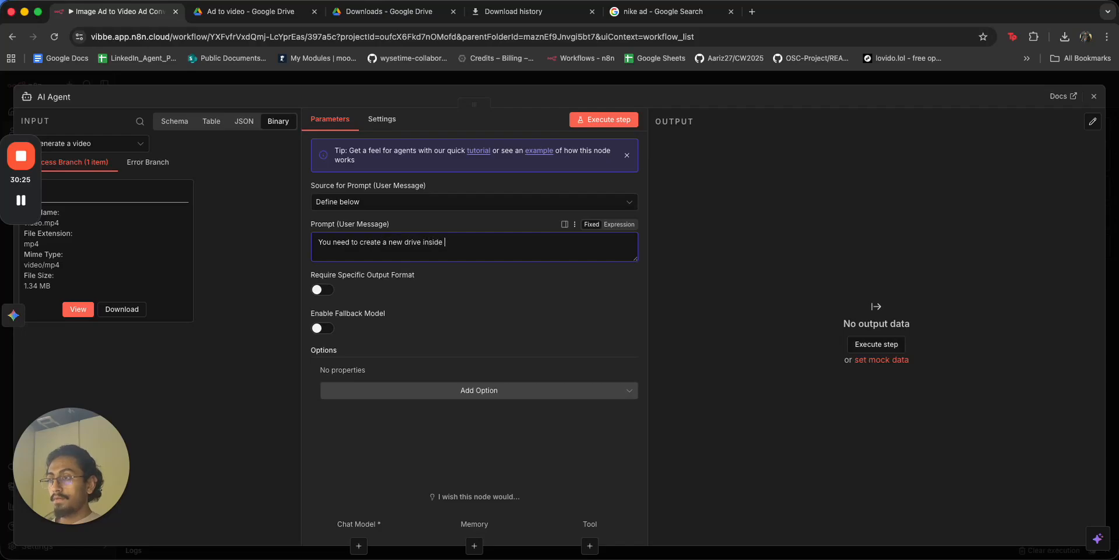
pyautogui.hotkey('alt', 'BackSpace')
pyautogui.hotkey('alt', 'BackSpace')
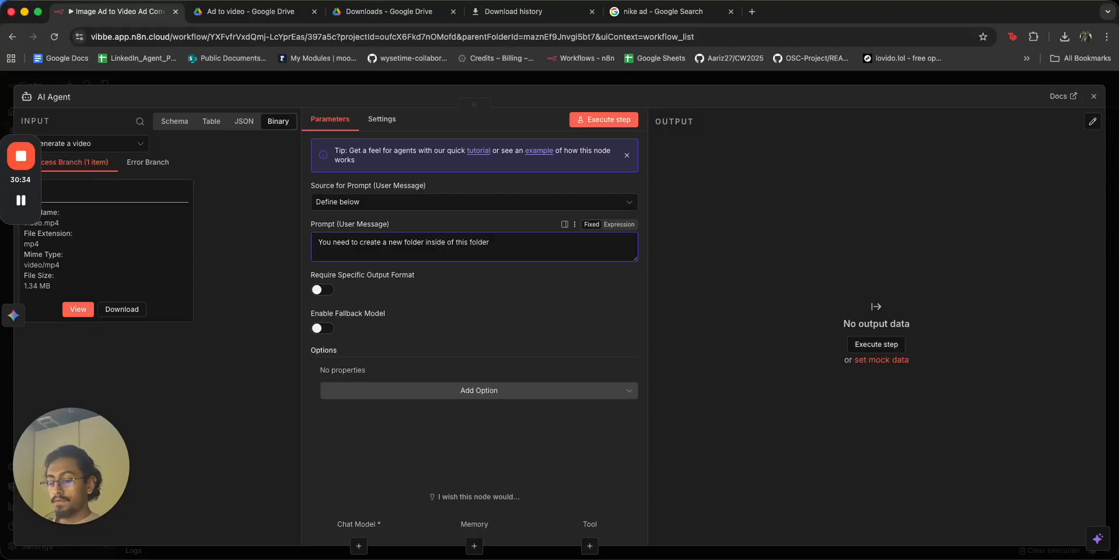
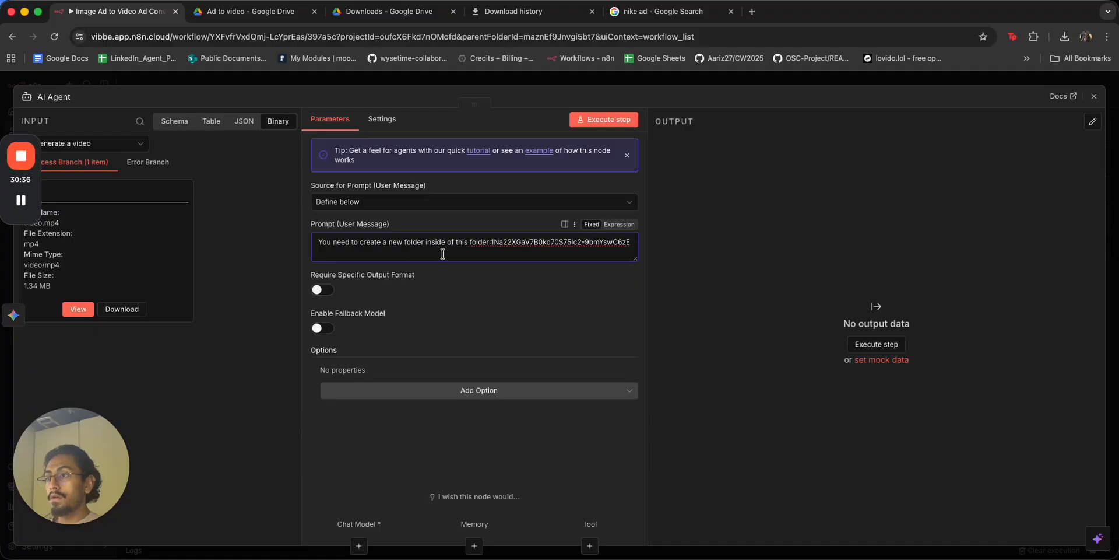
# Add a second prompt line beginning 'Then', checking the incoming field names.
pyautogui.click(492, 242)
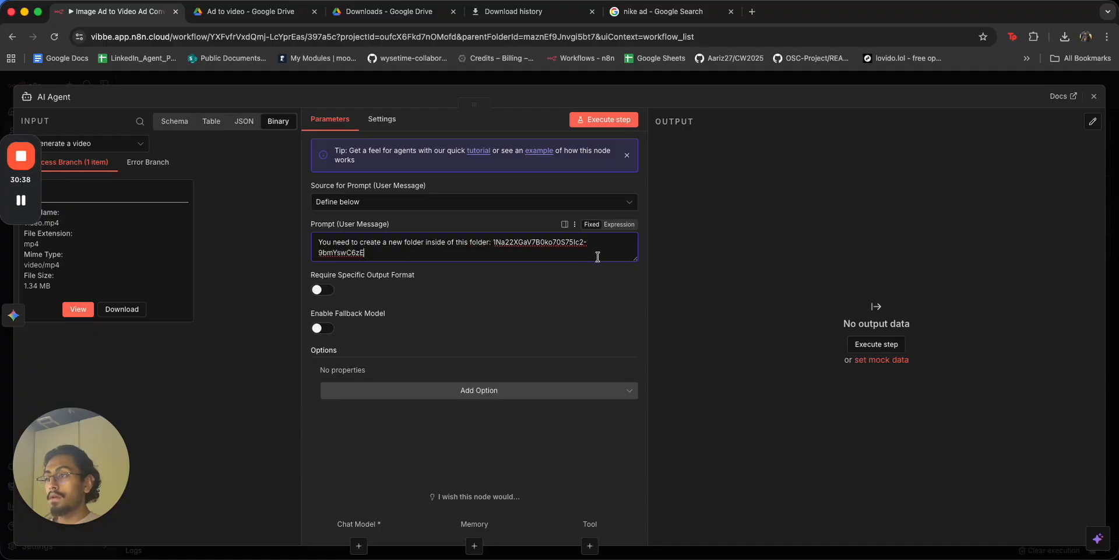
pyautogui.click(598, 257)
pyautogui.press('Return')
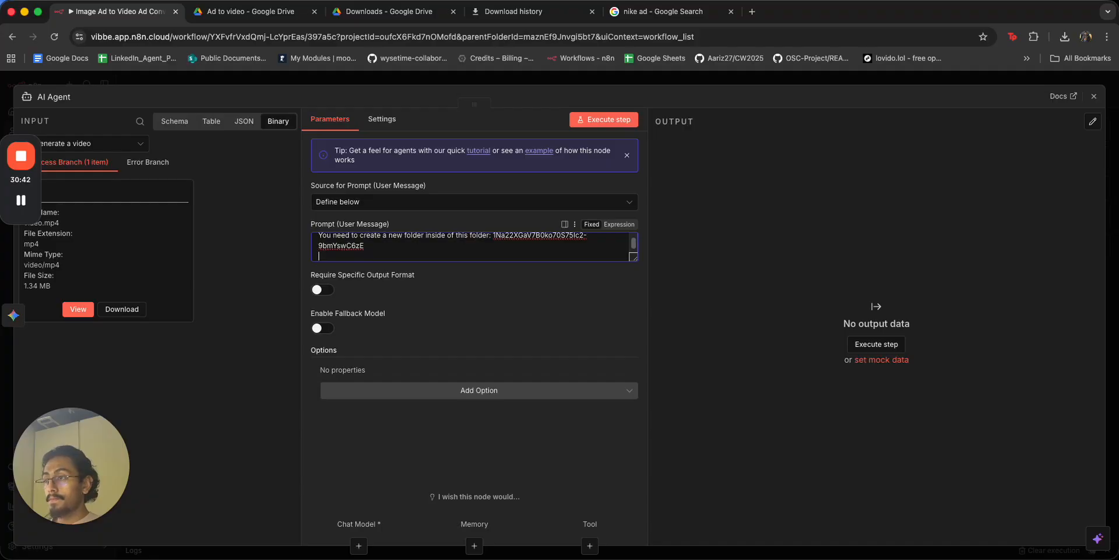
pyautogui.press('BackSpace')
pyautogui.press('Return')
pyautogui.write('Then you will move the file that')
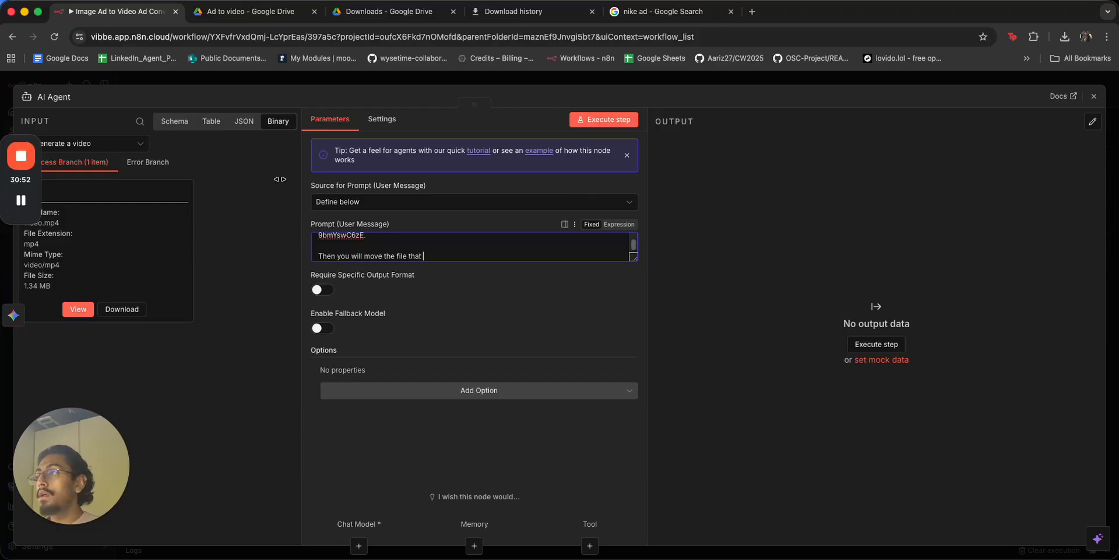
pyautogui.click(176, 123)
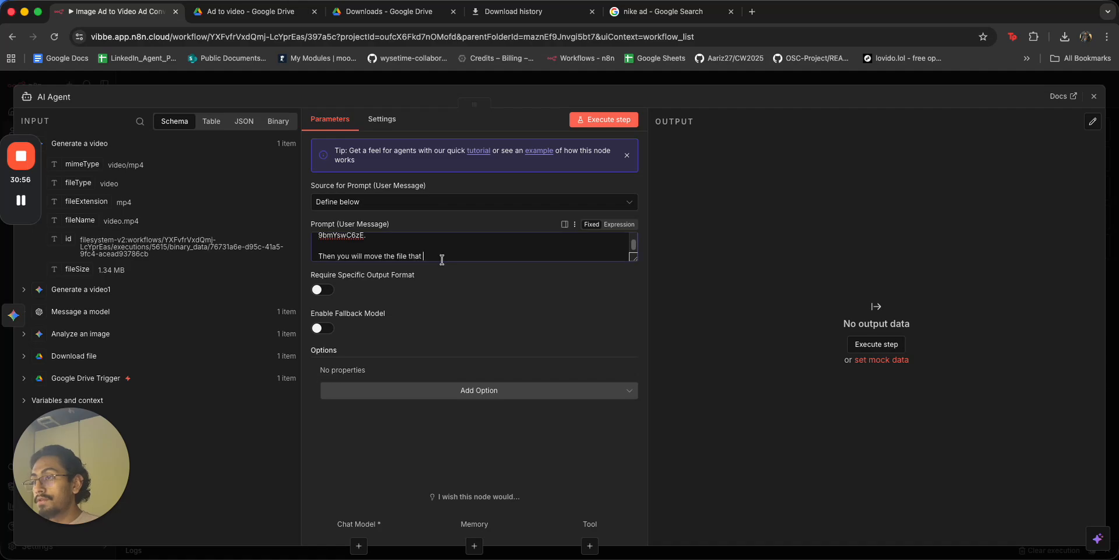
pyautogui.write('Go')
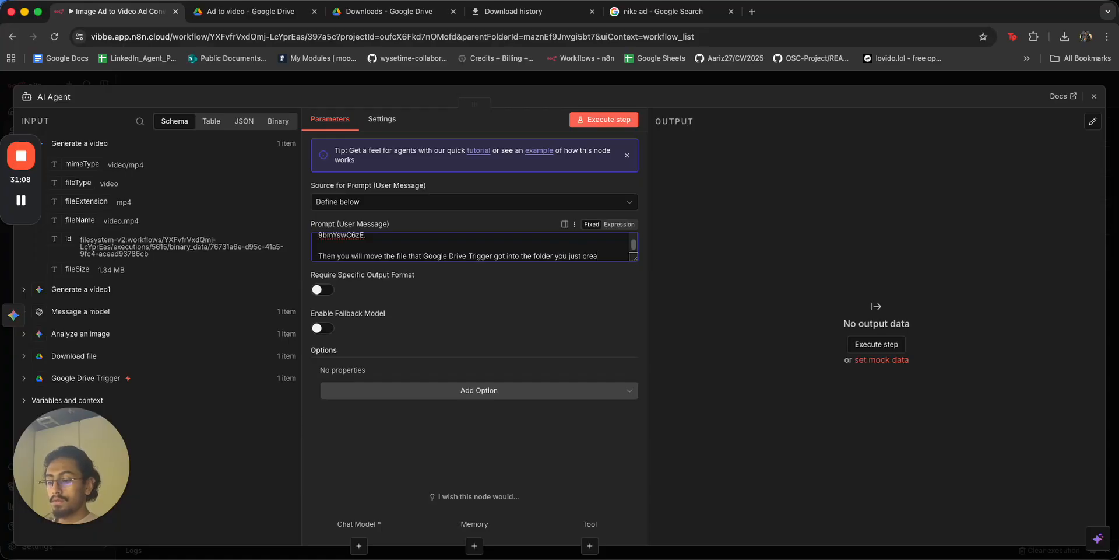
pyautogui.click(777, 236)
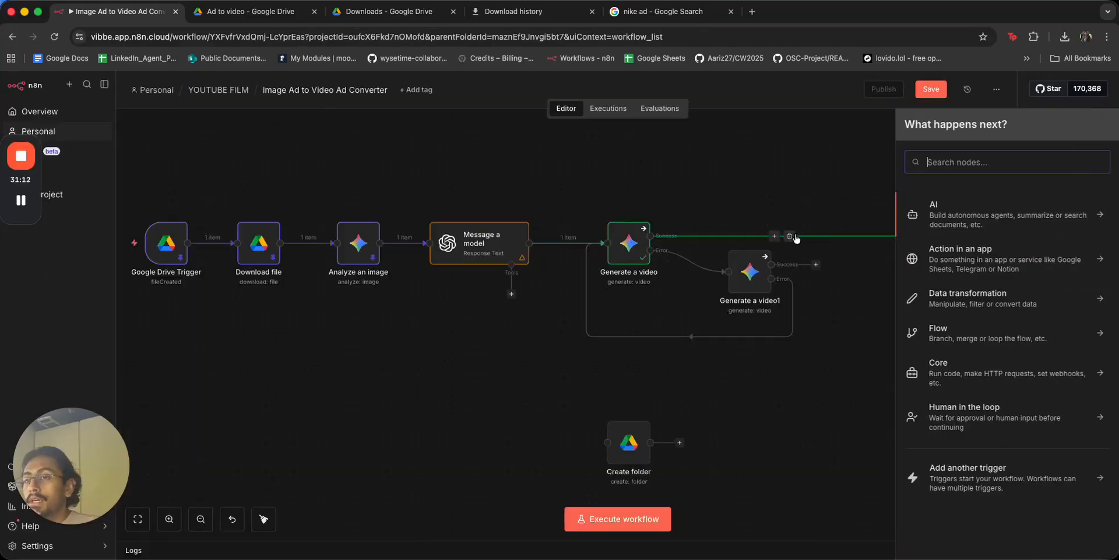
# Delete the AI Agent node and replay Generate a video's 1.34 MB video.mp4 Spotify ad output.
pyautogui.click(793, 237)
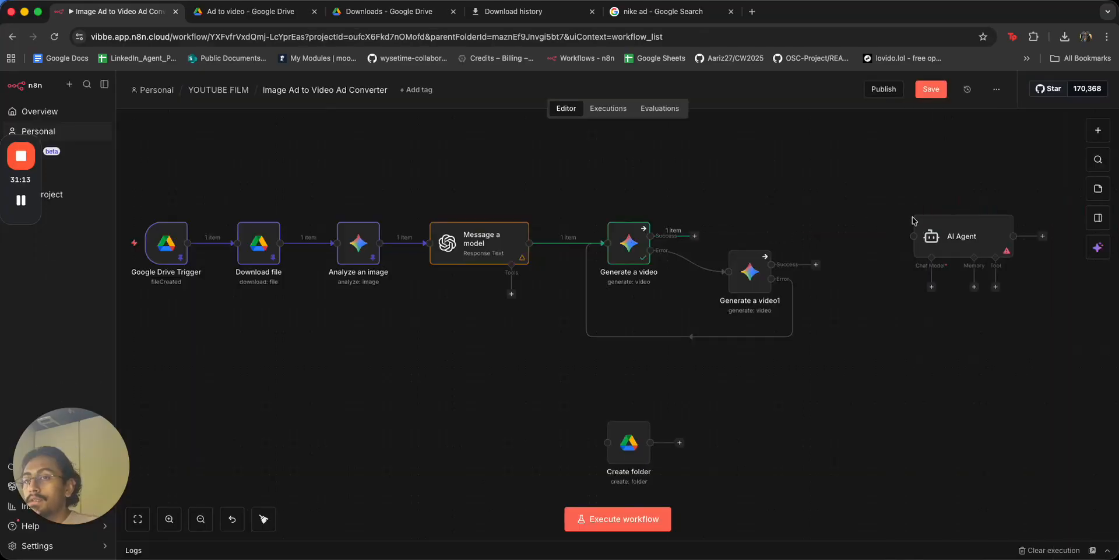
pyautogui.click(996, 204)
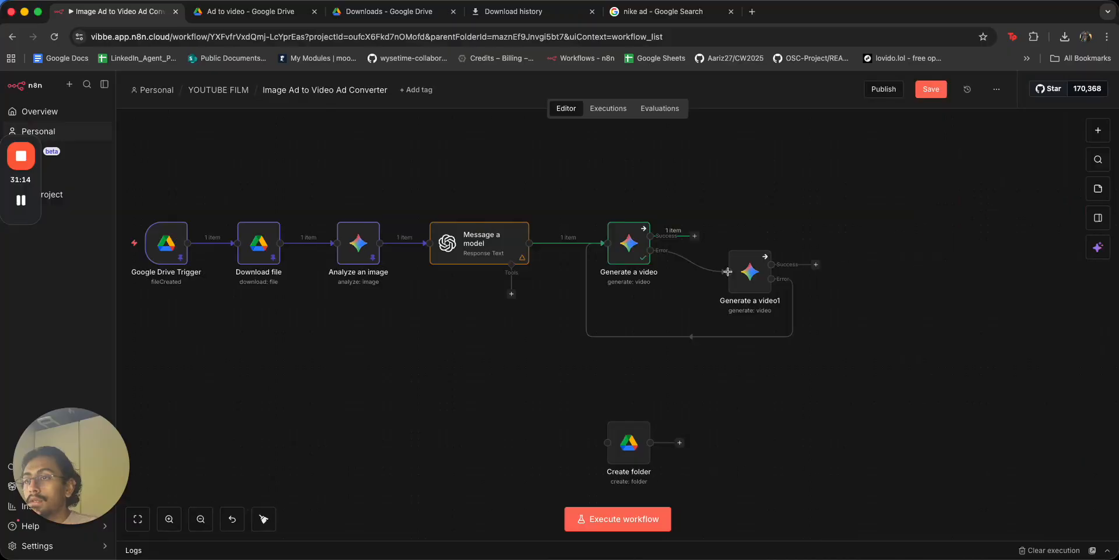
pyautogui.doubleClick(622, 247)
pyautogui.click(711, 322)
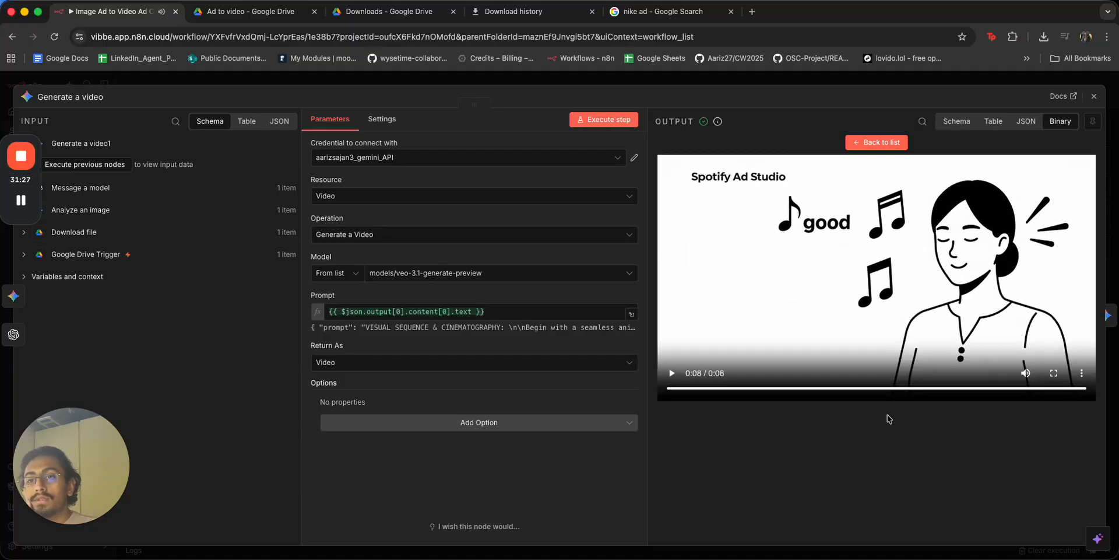
pyautogui.click(693, 383)
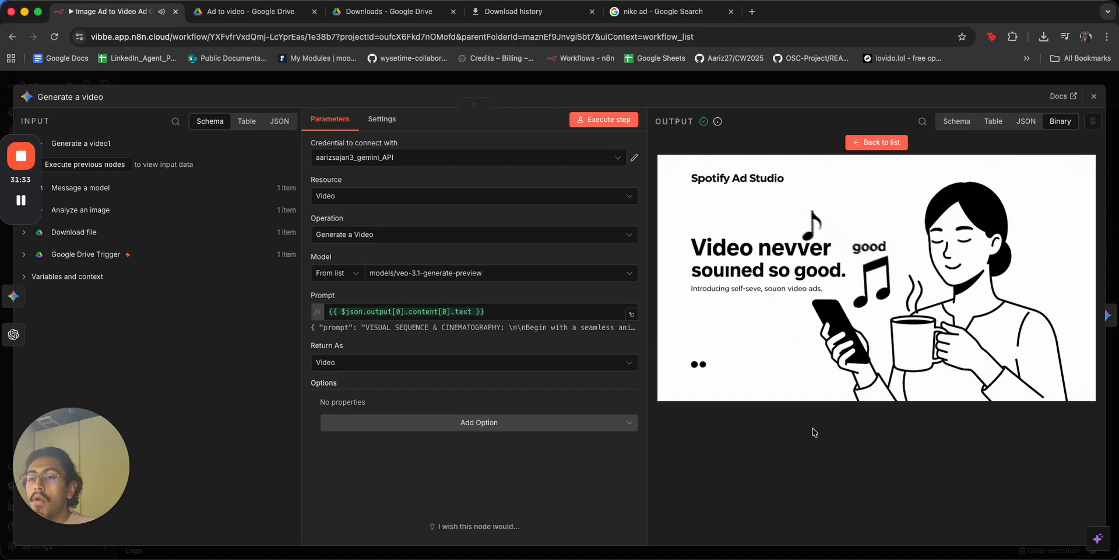
pyautogui.click(885, 142)
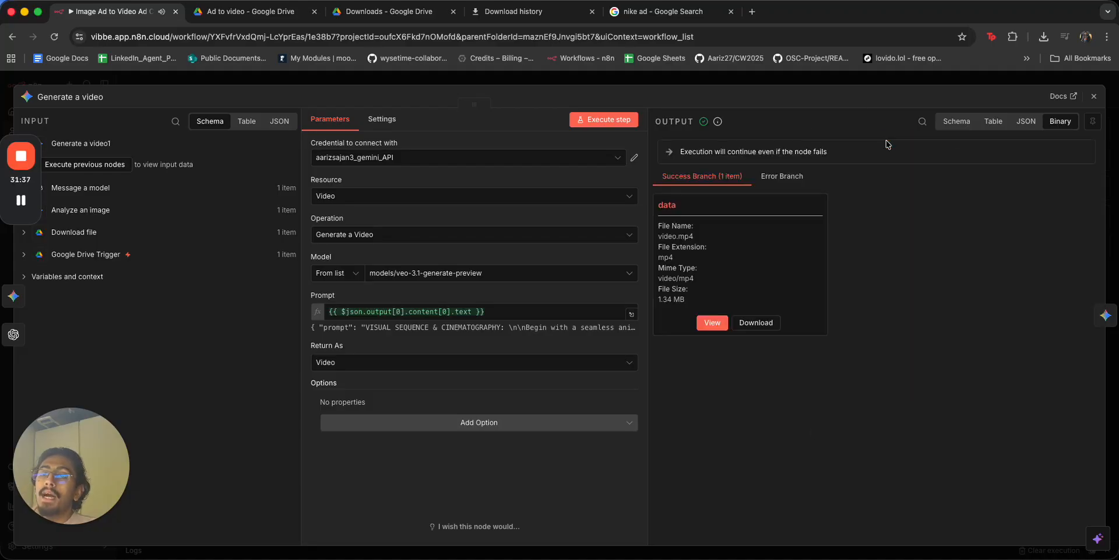
pyautogui.click(836, 79)
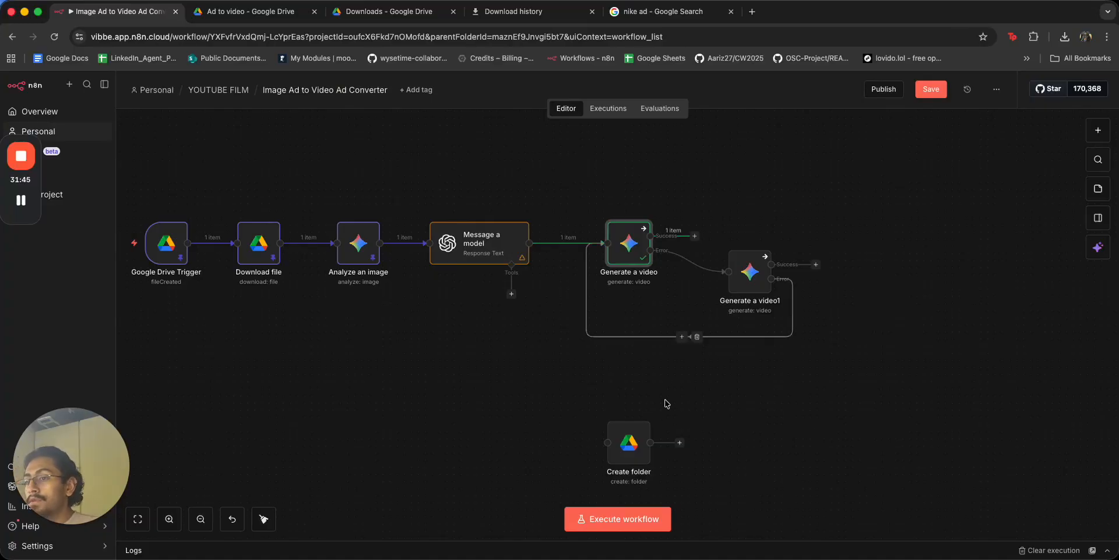
# Connect Generate a video's success output to the Create folder node.
pyautogui.moveTo(693, 235); pyautogui.dragTo(741, 208)
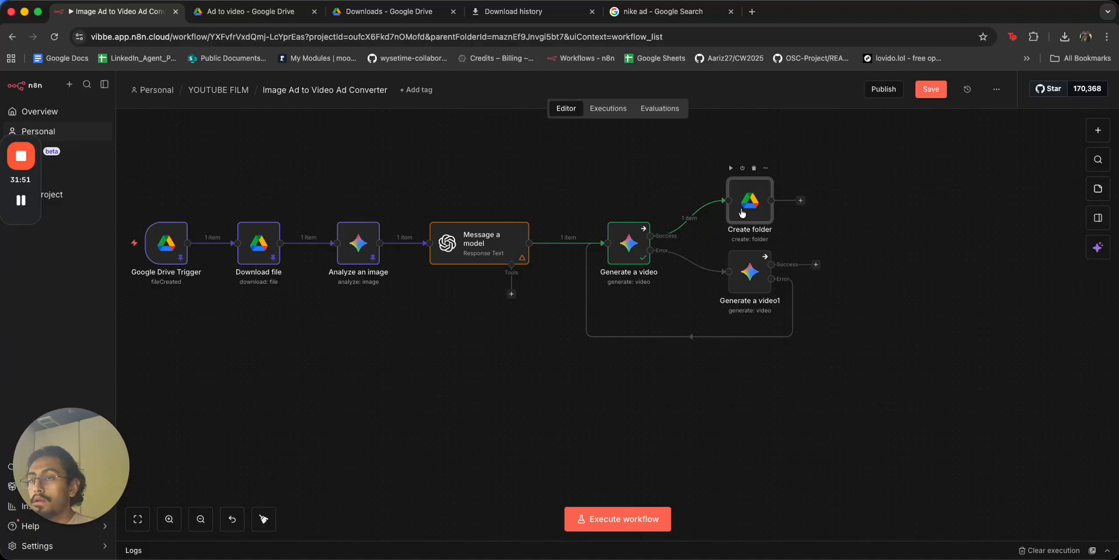
pyautogui.doubleClick(742, 212)
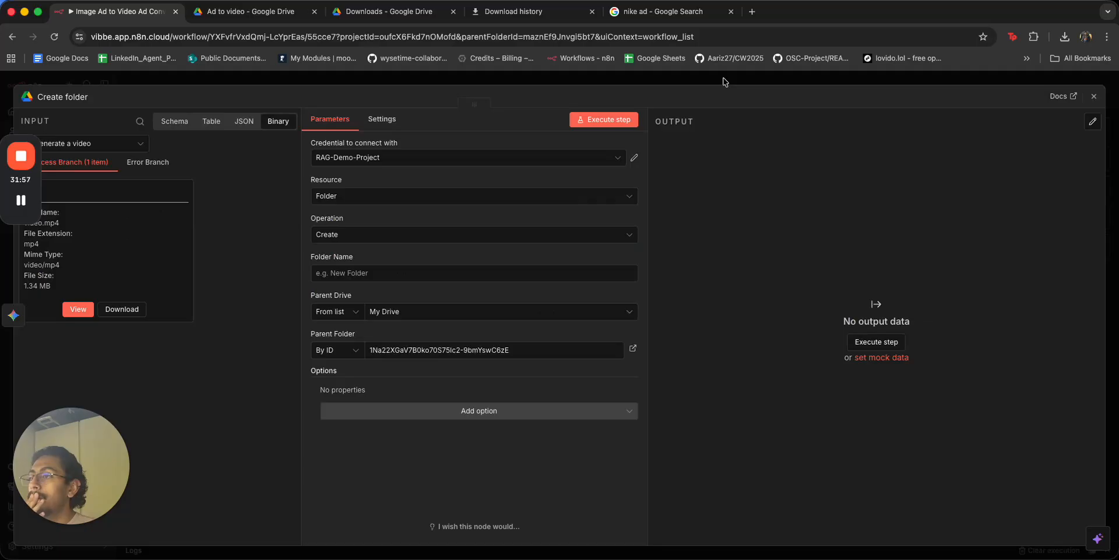
pyautogui.click(725, 81)
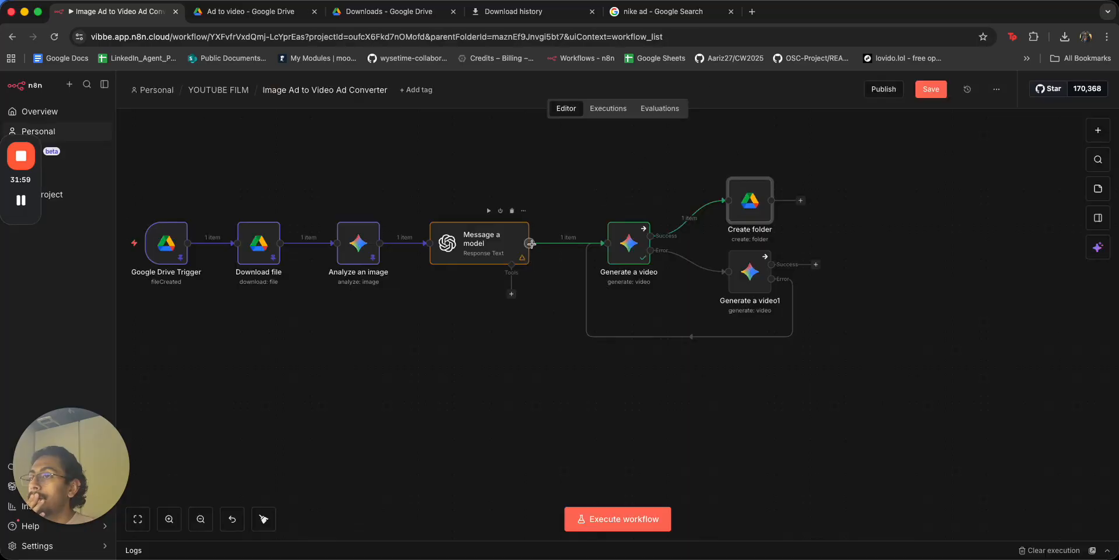
# Insert an OpenAI Message a model node between Generate a video and Create folder.
pyautogui.moveTo(592, 153); pyautogui.dragTo(593, 152)
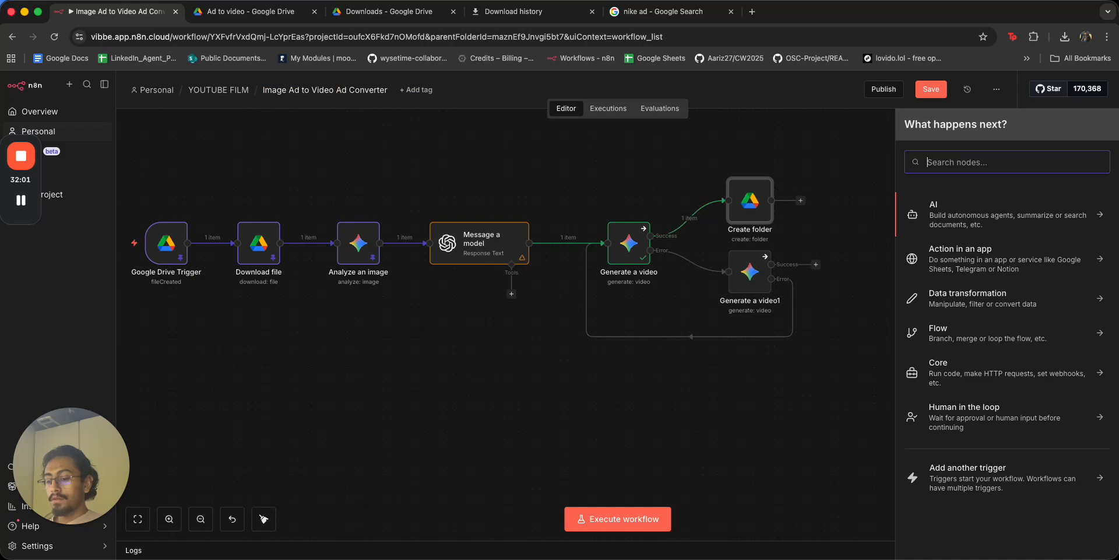
pyautogui.write('open')
pyautogui.click(951, 210)
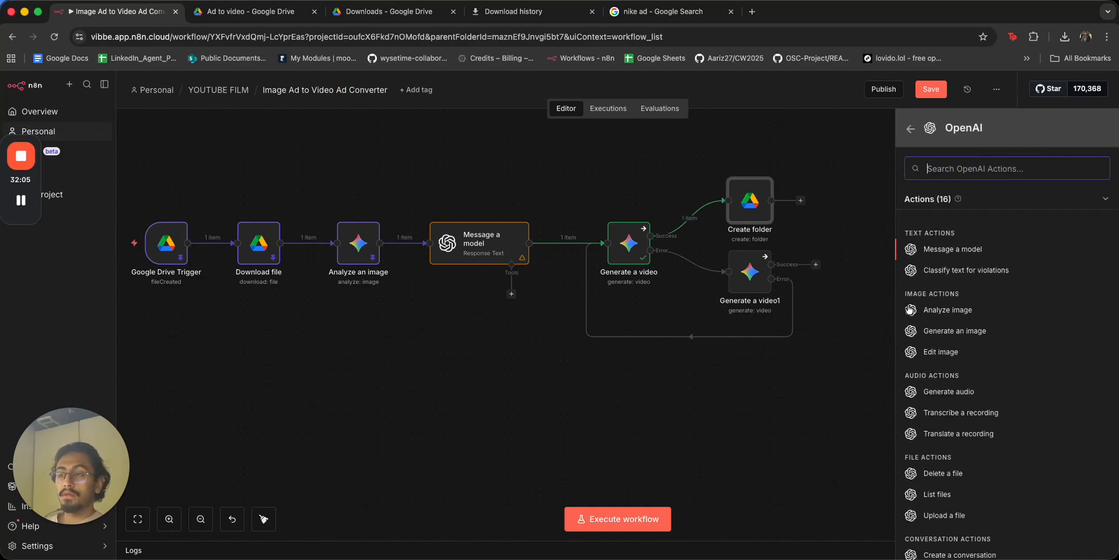
pyautogui.click(729, 219)
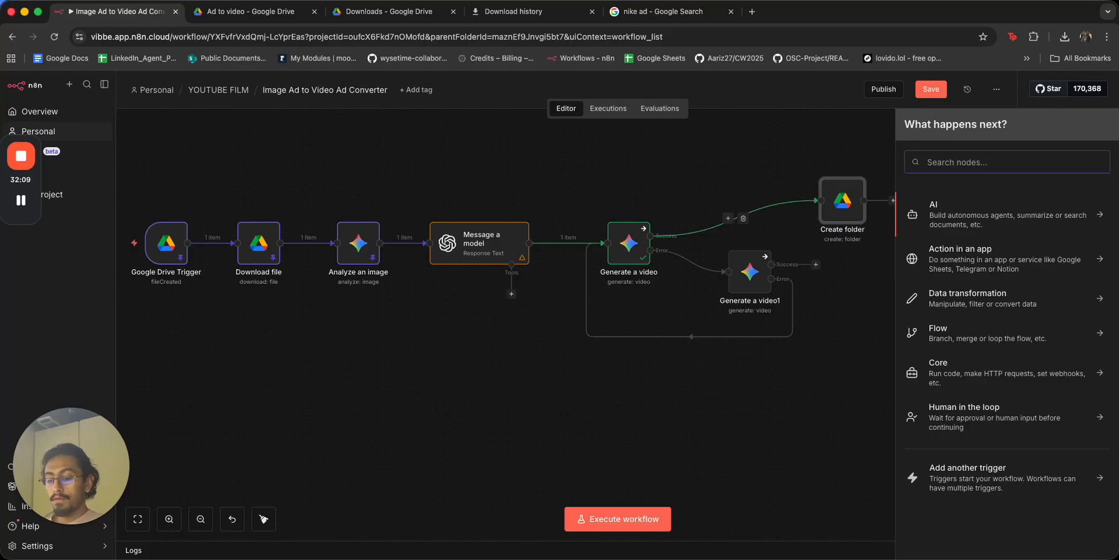
pyautogui.write('oen')
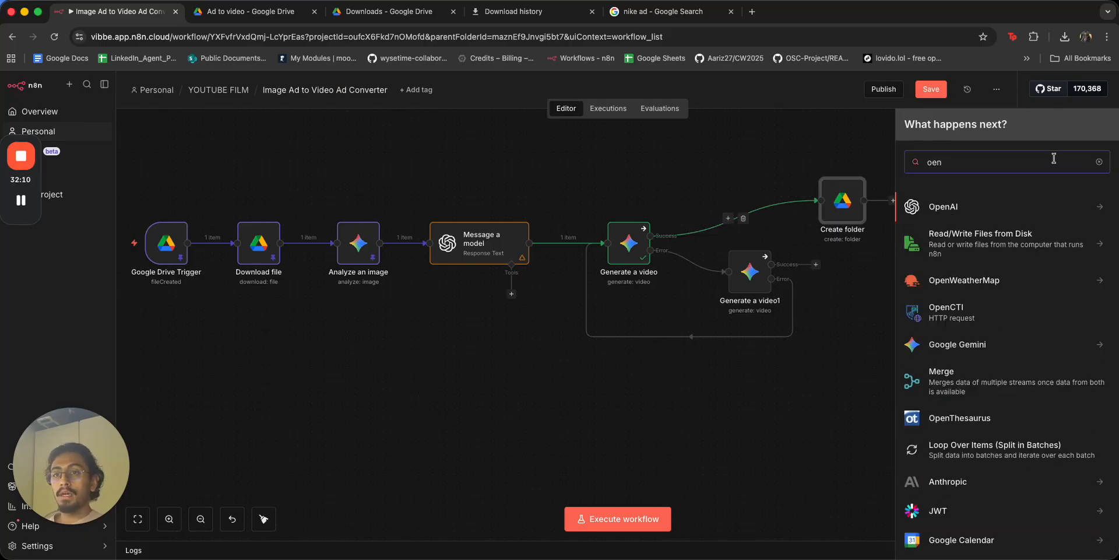
pyautogui.click(995, 211)
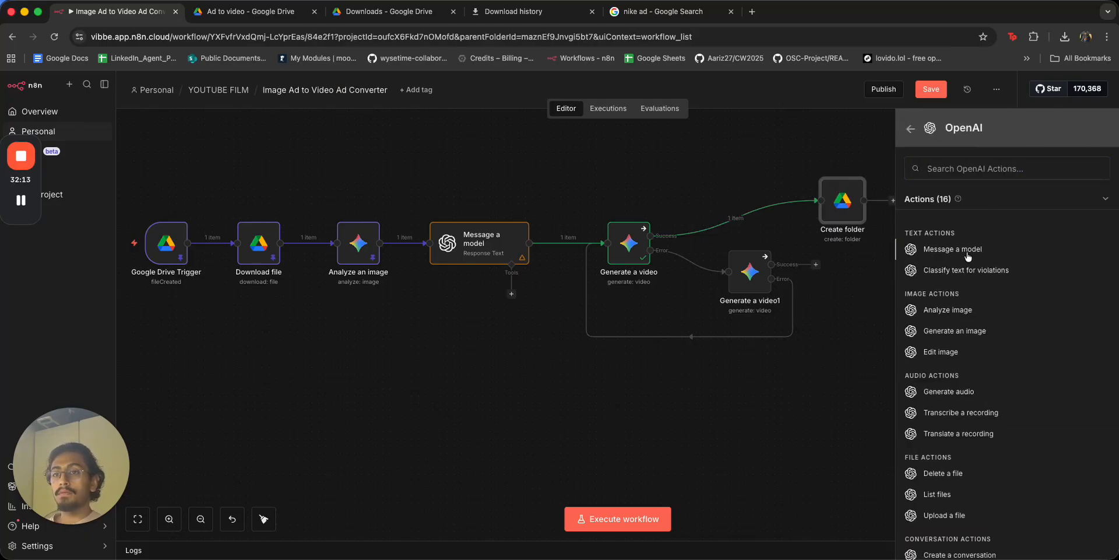
pyautogui.click(970, 248)
pyautogui.click(425, 235)
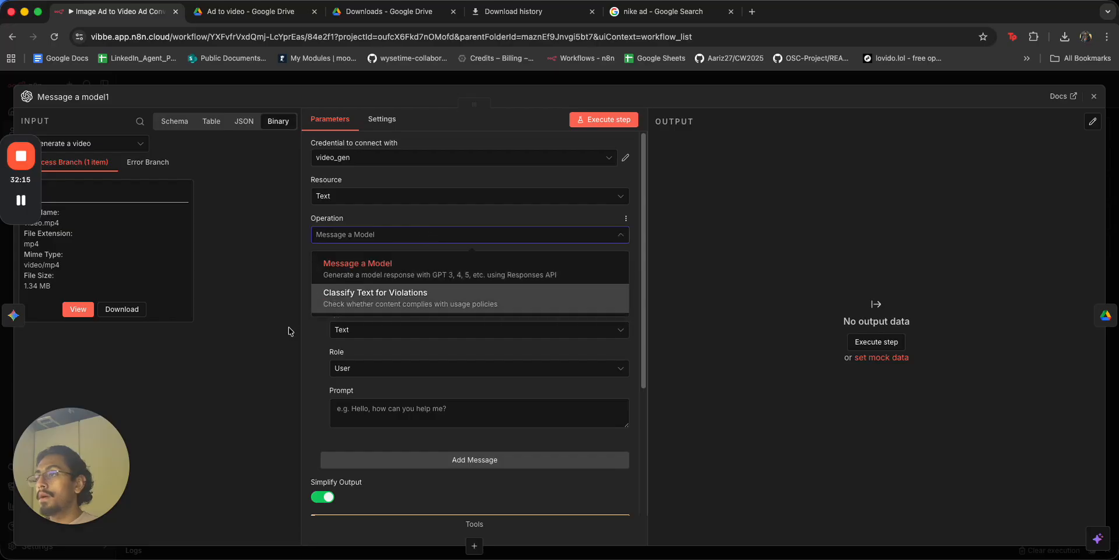
# Keep Message a Model as the operation and choose GPT-4O-MINI as the model.
pyautogui.click(373, 266)
pyautogui.click(419, 274)
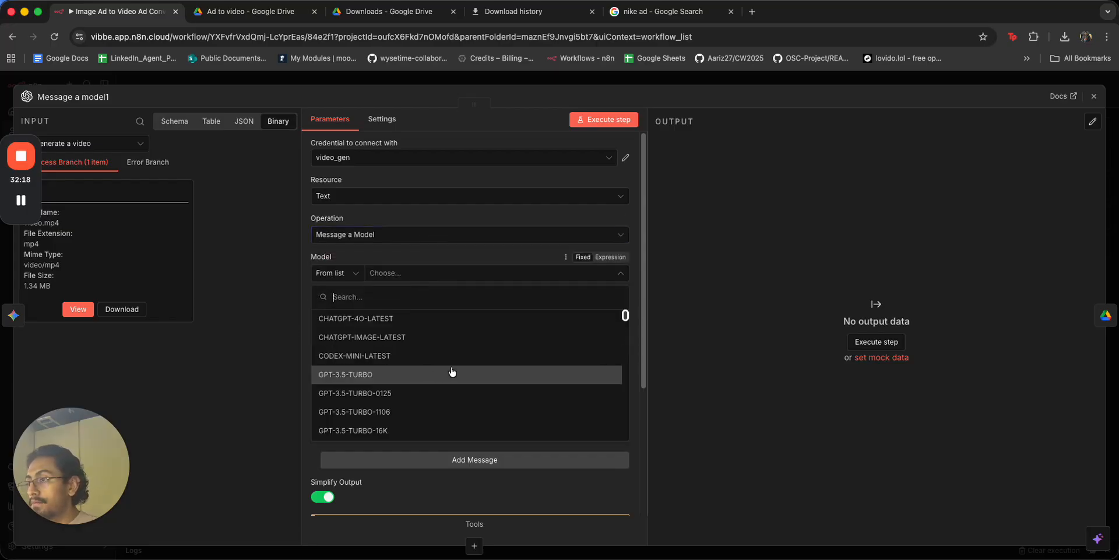
pyautogui.scroll(-10, 548, 359)
pyautogui.scroll(-10, 526, 363)
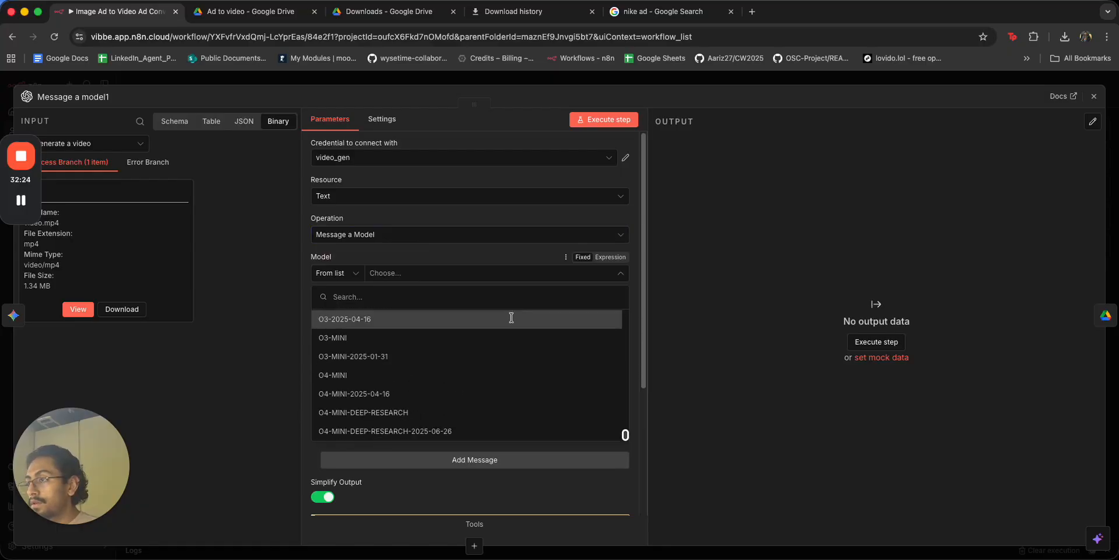
pyautogui.scroll(12, 511, 367)
pyautogui.scroll(10, 512, 368)
pyautogui.scroll(5, 512, 368)
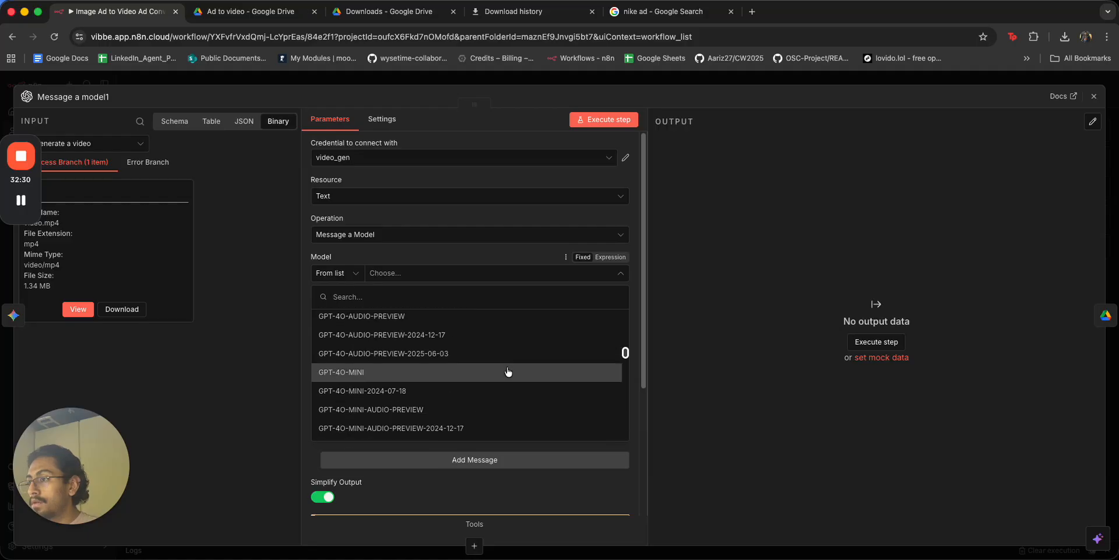
pyautogui.click(508, 372)
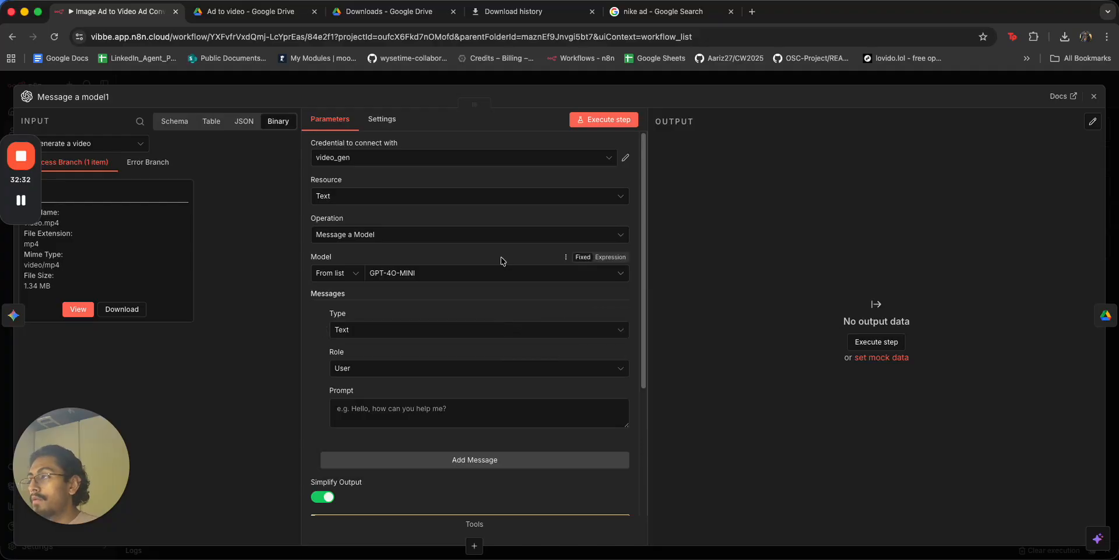
# Write a 'Come up…' file-name prompt that includes Message a model's output text.
pyautogui.click(375, 409)
pyautogui.write('Come up with a name for this file:')
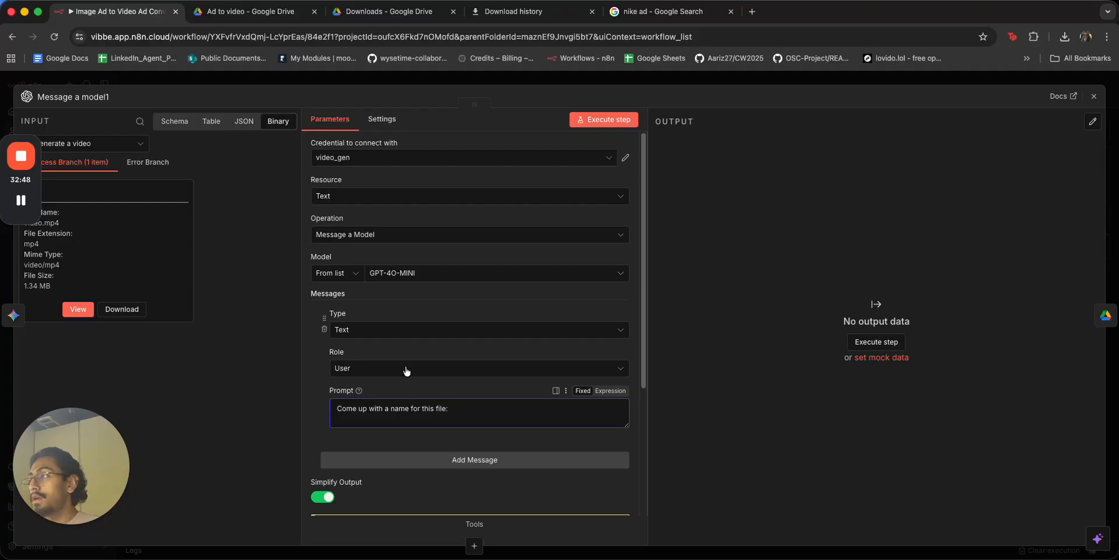
pyautogui.click(210, 122)
pyautogui.click(247, 124)
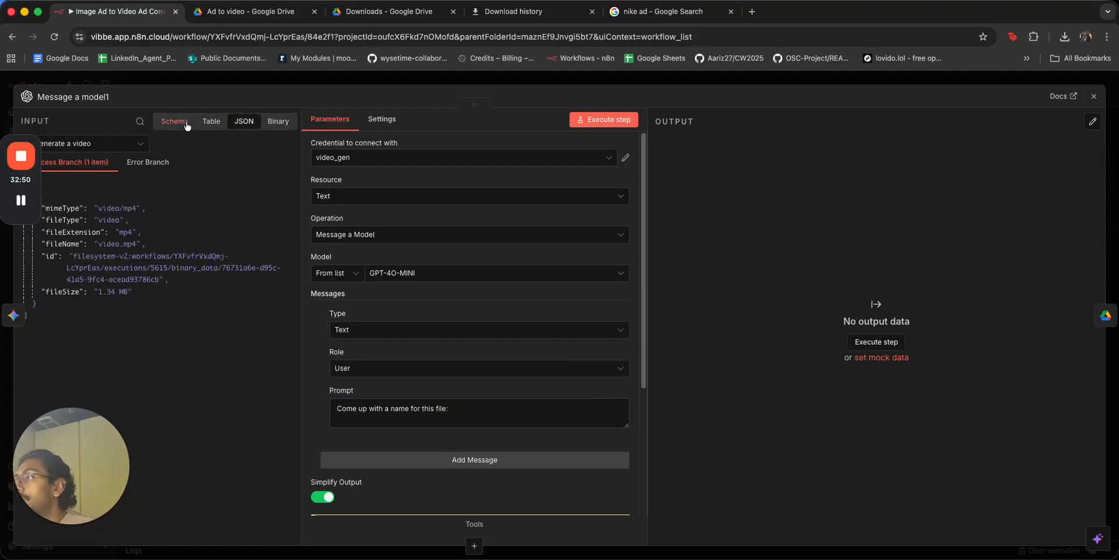
pyautogui.click(183, 125)
pyautogui.click(85, 153)
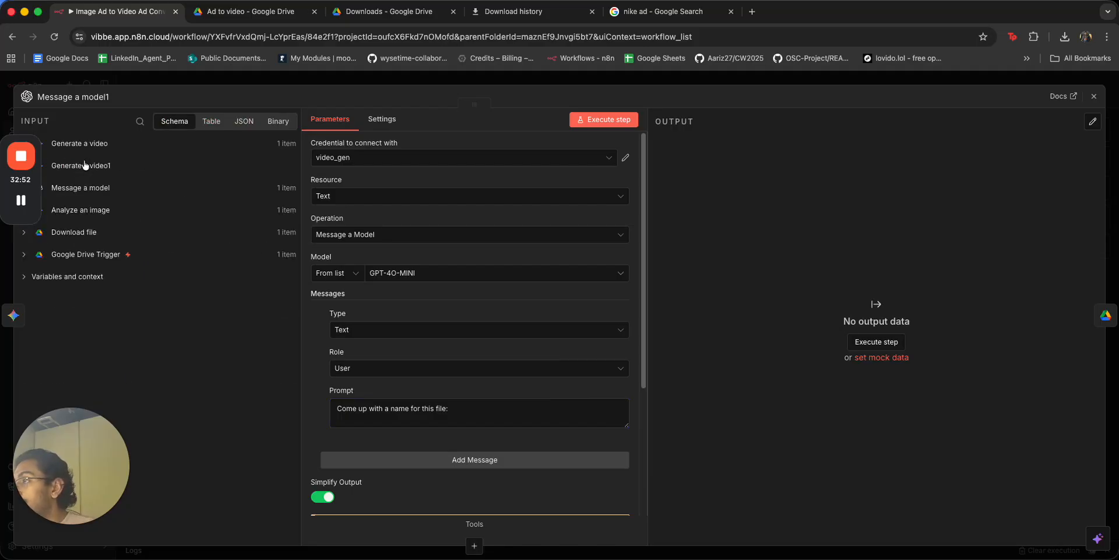
pyautogui.click(86, 188)
pyautogui.click(86, 188)
pyautogui.click(86, 211)
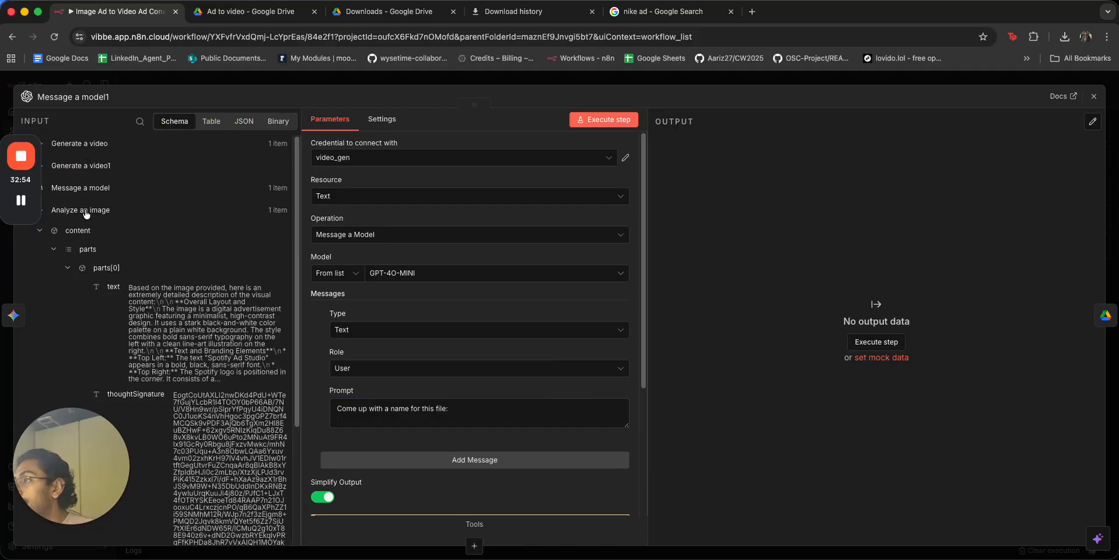
pyautogui.click(86, 211)
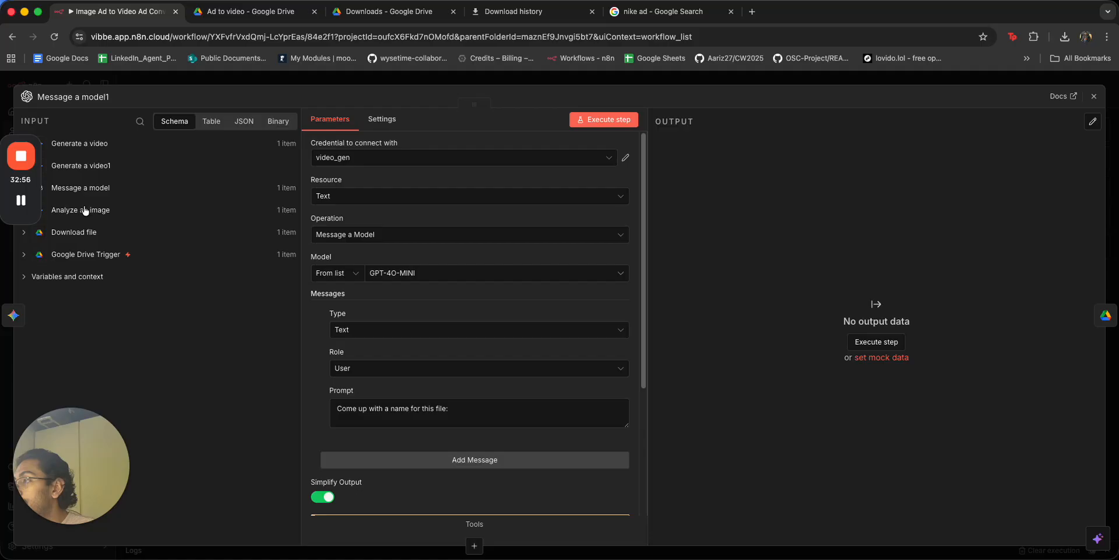
pyautogui.click(84, 189)
pyautogui.scroll(-1, 168, 364)
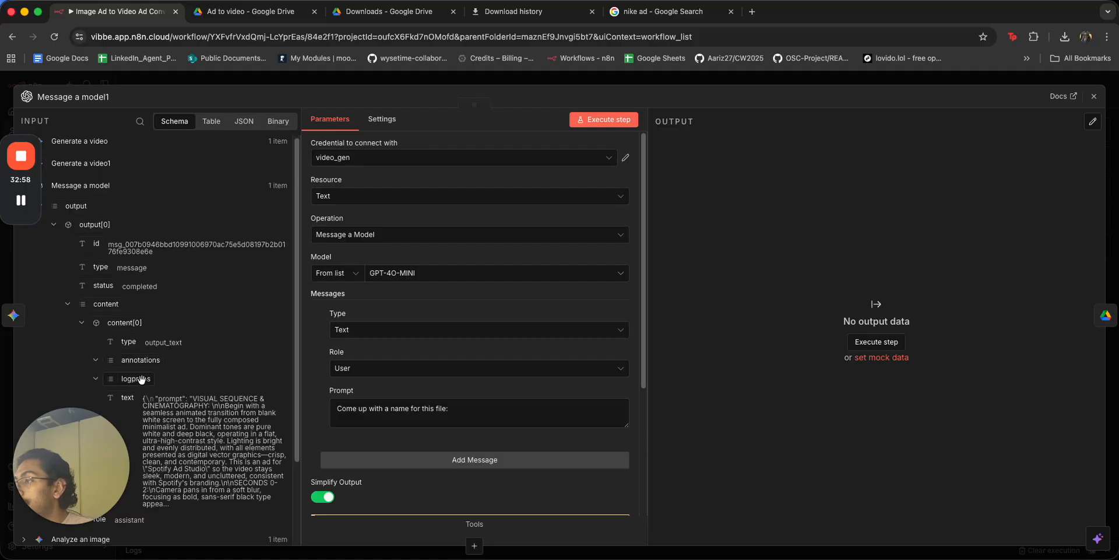
pyautogui.moveTo(124, 400); pyautogui.dragTo(502, 413)
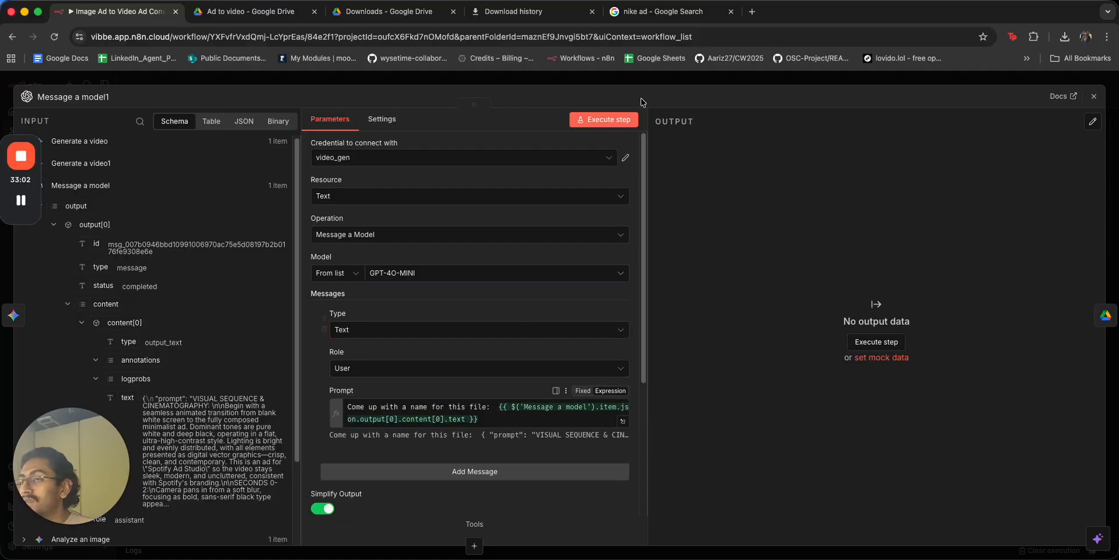
pyautogui.click(651, 79)
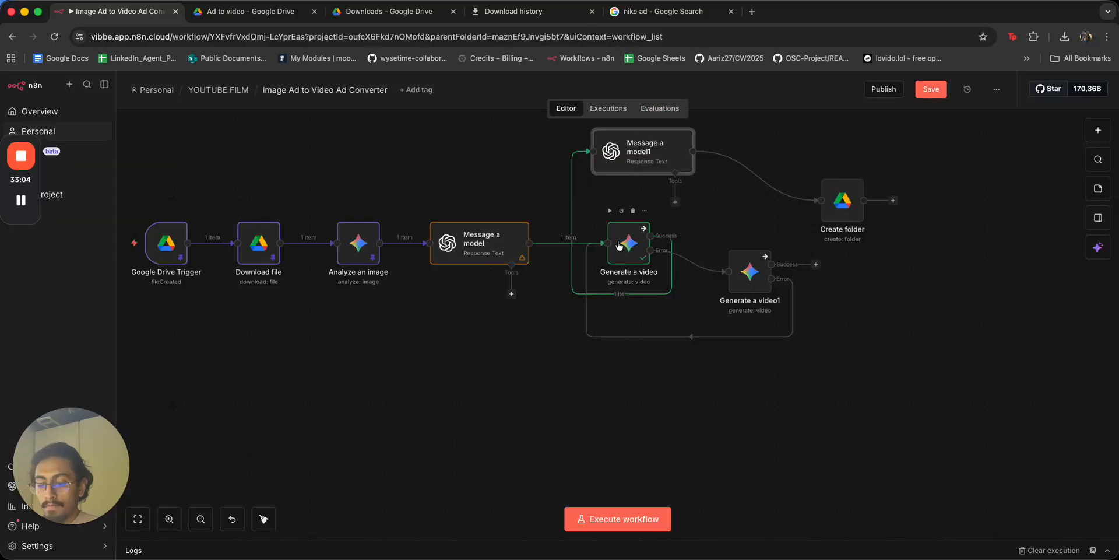
# Line up Message a model1 beside Create folder and test-run Message a model1.
pyautogui.scroll(1, 654, 221)
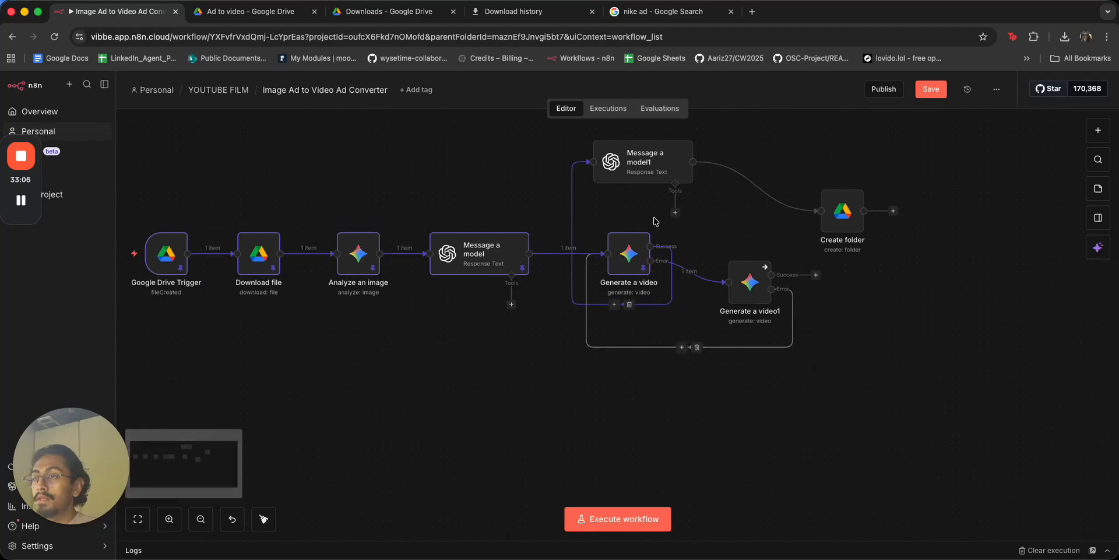
pyautogui.moveTo(648, 166); pyautogui.dragTo(782, 195)
pyautogui.moveTo(842, 214); pyautogui.dragTo(921, 192)
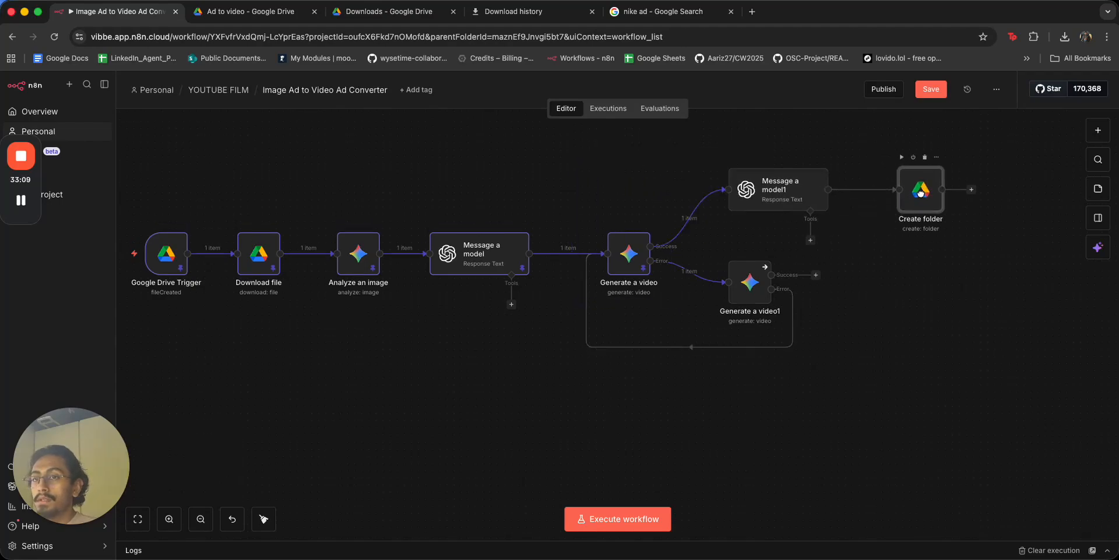
pyautogui.doubleClick(790, 190)
pyautogui.click(600, 123)
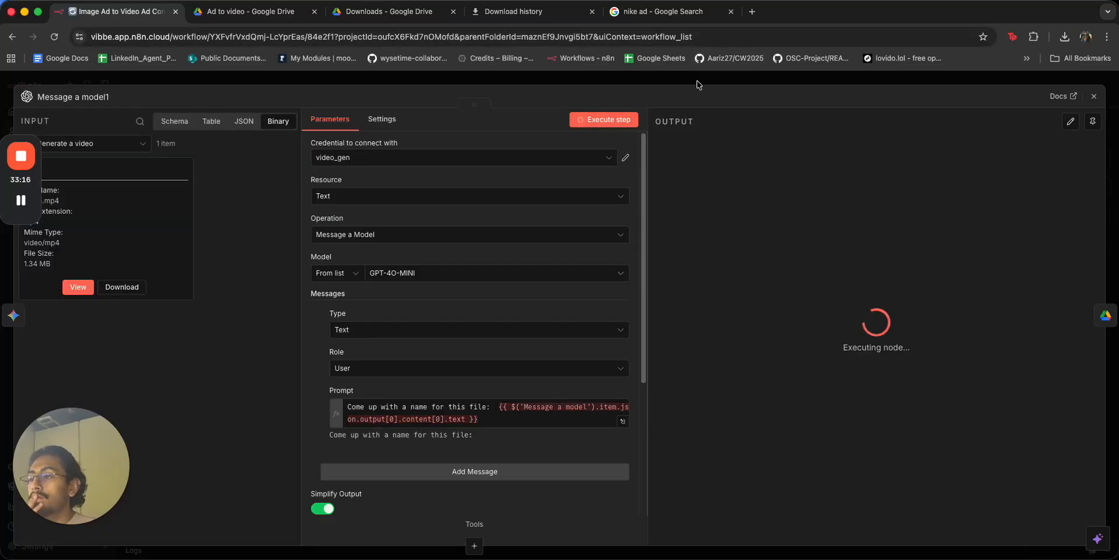
pyautogui.click(697, 83)
# Append ', output ONLY the name' to the prompt and rerun, getting 'Spotify Ad Studio Cinematic Launch'.
pyautogui.doubleClick(788, 182)
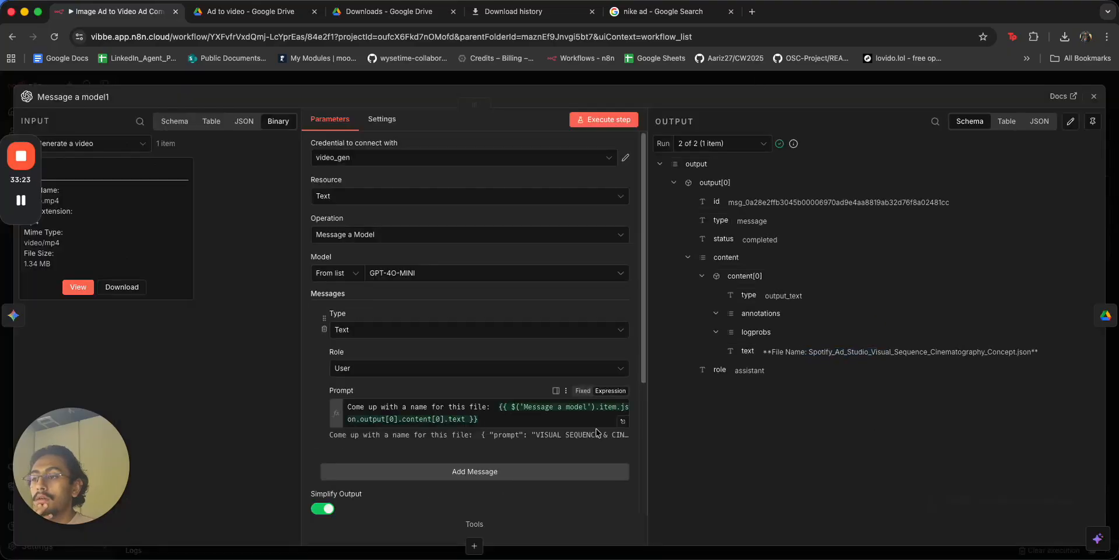
pyautogui.click(622, 422)
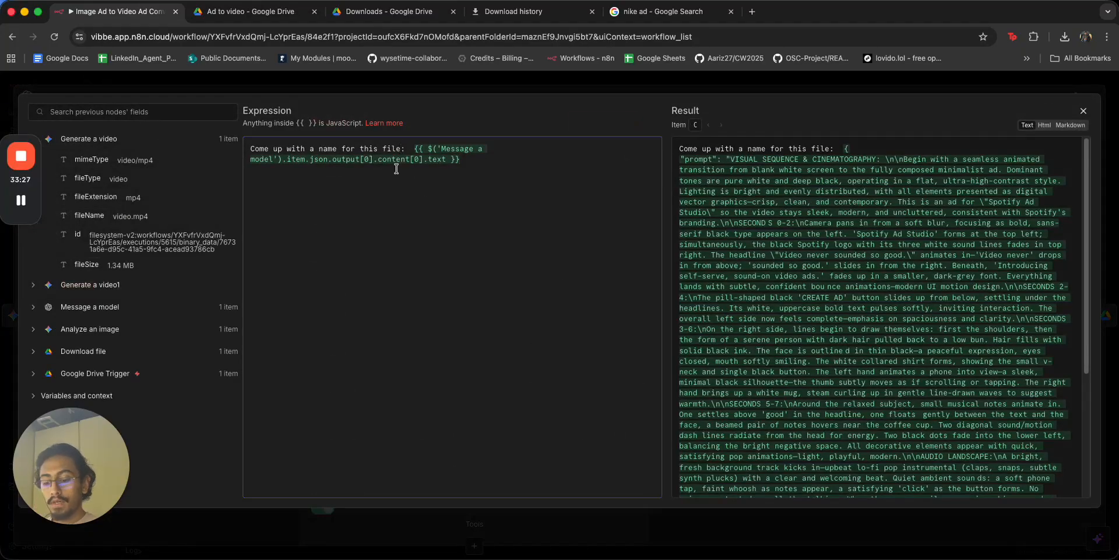
pyautogui.write(', cutput ONL')
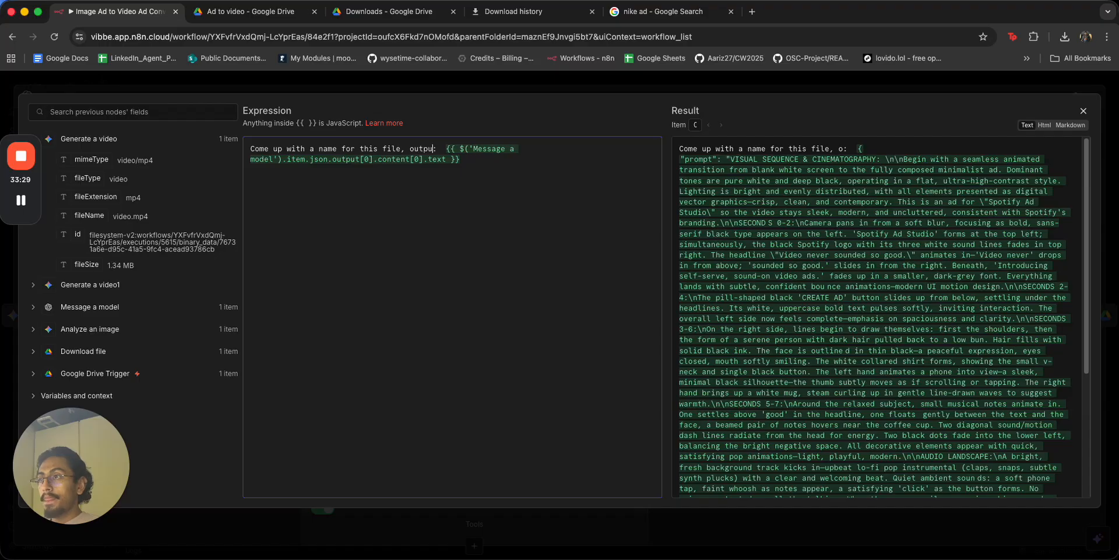
pyautogui.write('Y the name')
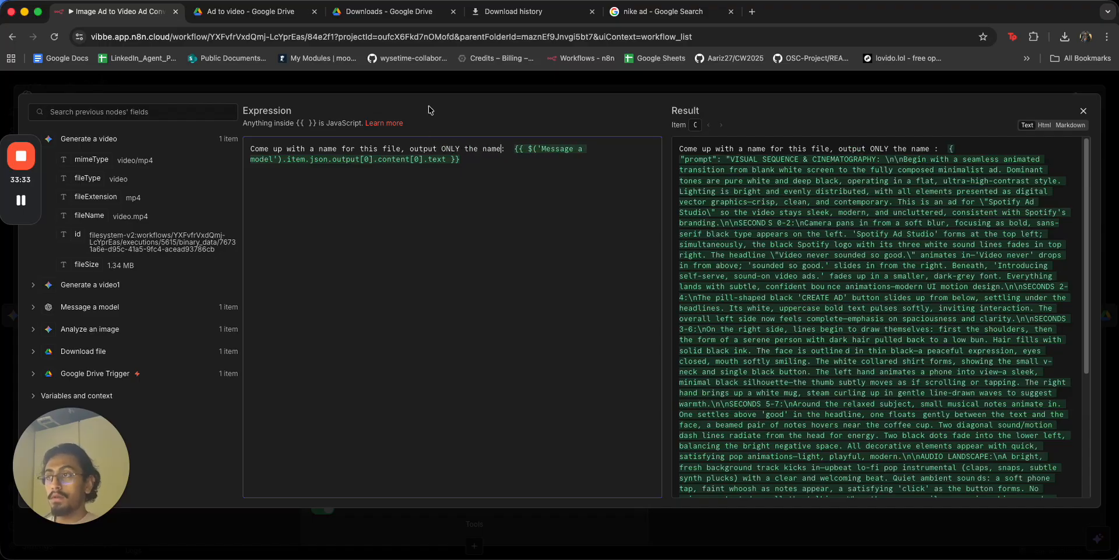
pyautogui.press('BackSpace')
pyautogui.press('Escape')
pyautogui.click(604, 120)
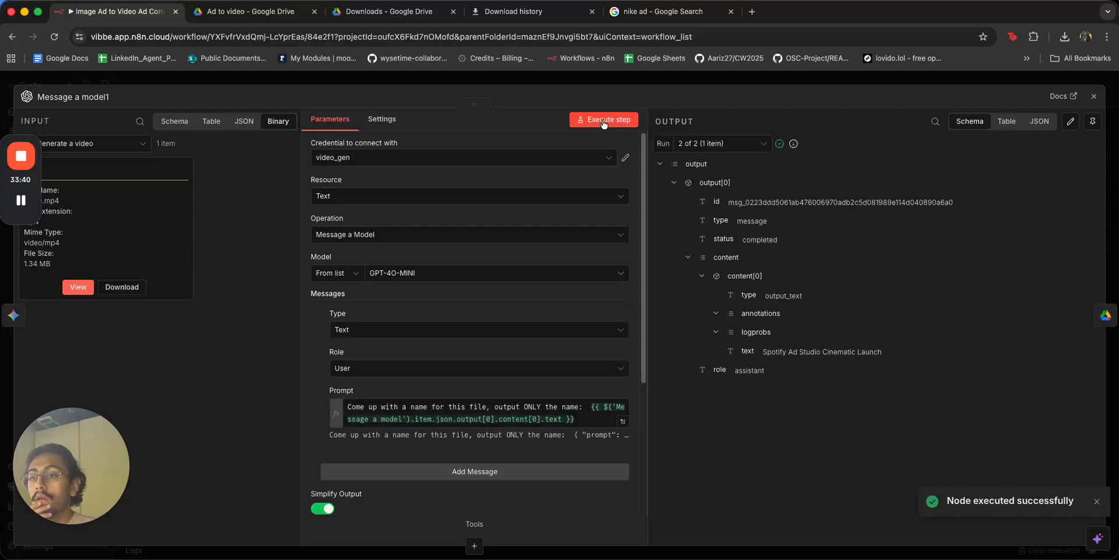
pyautogui.click(774, 83)
pyautogui.doubleClick(936, 202)
pyautogui.click(411, 267)
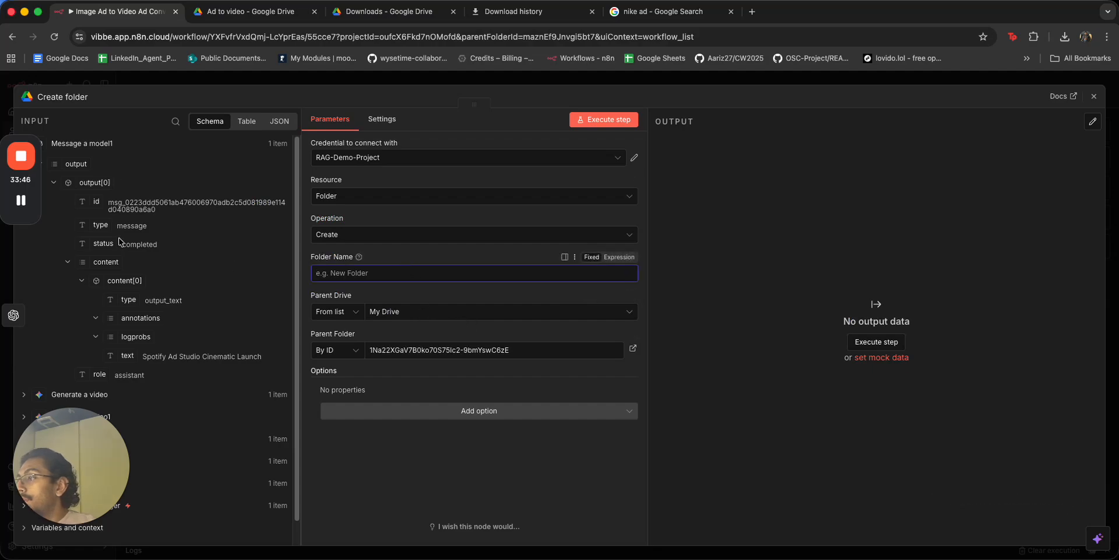
# Name the new folder from Message a model1's output, then run the whole workflow.
pyautogui.moveTo(125, 359); pyautogui.dragTo(329, 273)
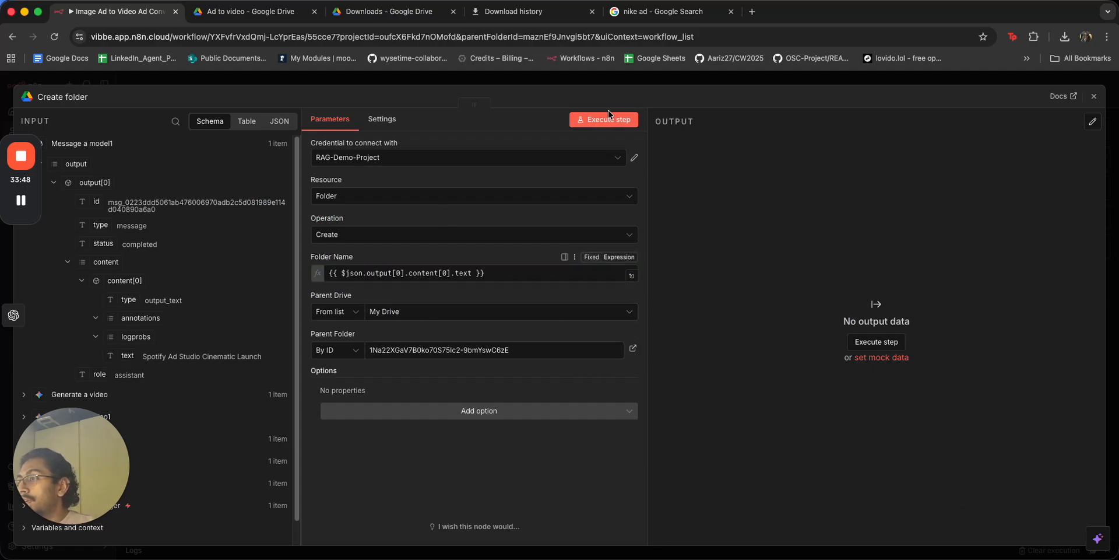
pyautogui.click(625, 86)
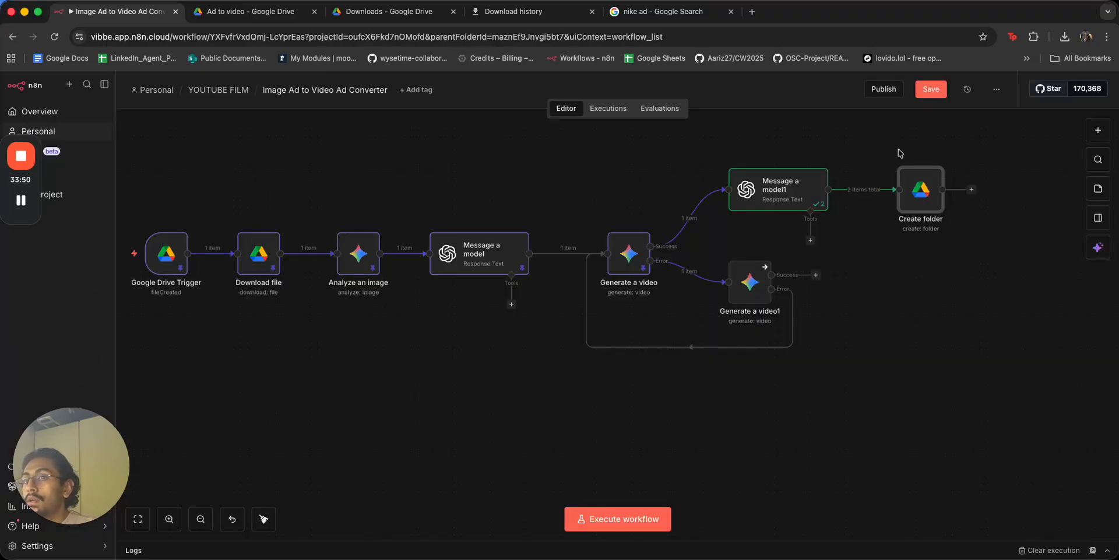
pyautogui.hscroll(-2, 464, 383)
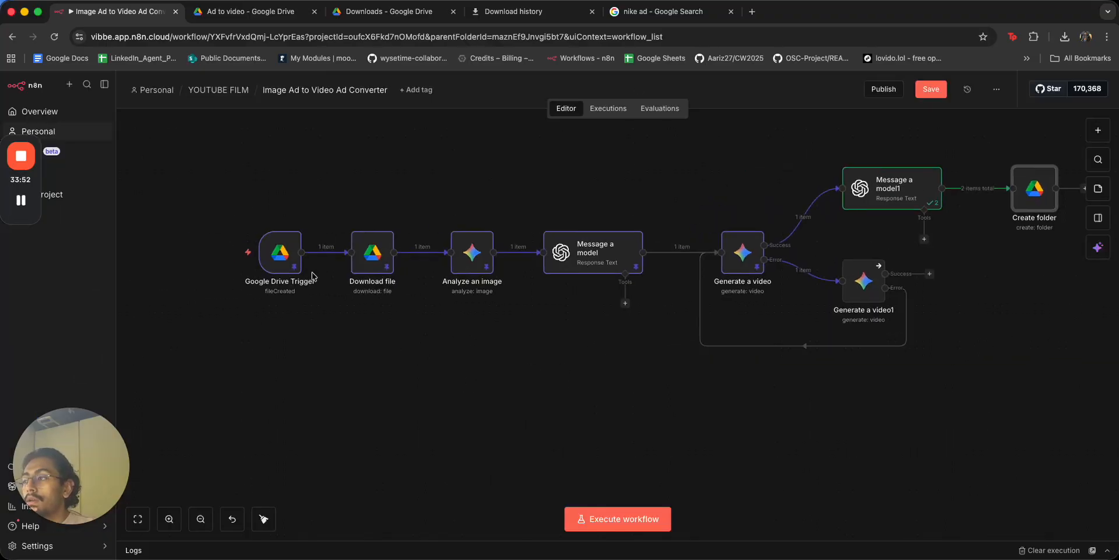
pyautogui.click(219, 253)
# Reload the Ad to video Drive folder to see the newly created folder.
pyautogui.moveTo(1014, 444); pyautogui.dragTo(592, 450)
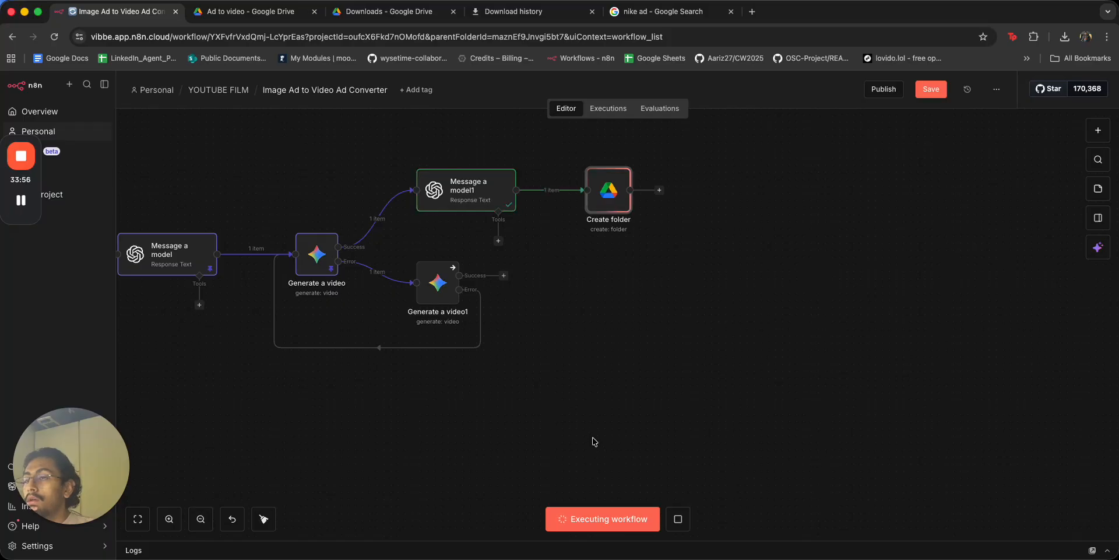
pyautogui.click(291, 18)
pyautogui.click(365, 253)
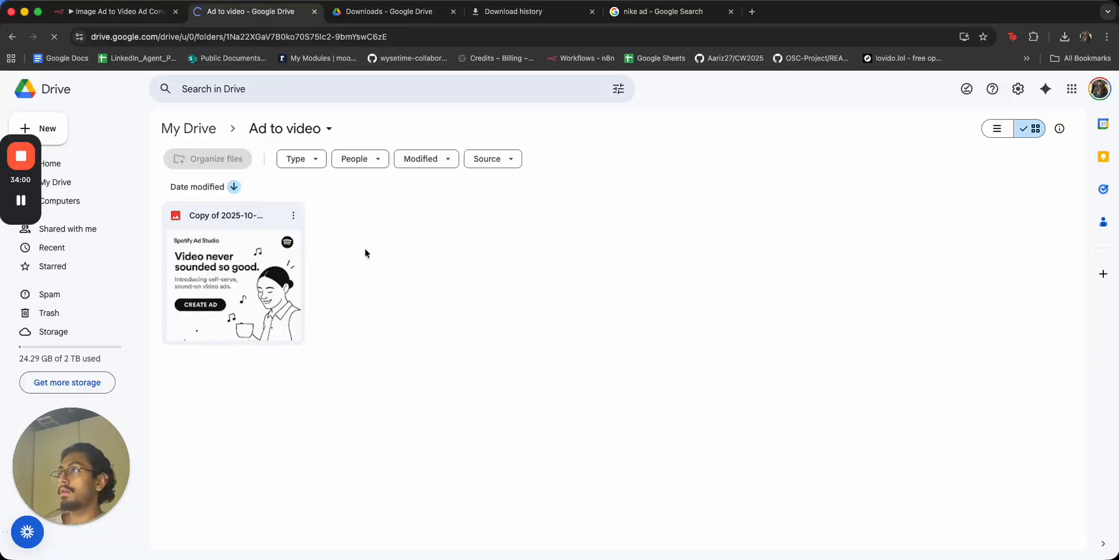
pyautogui.press('super+r')
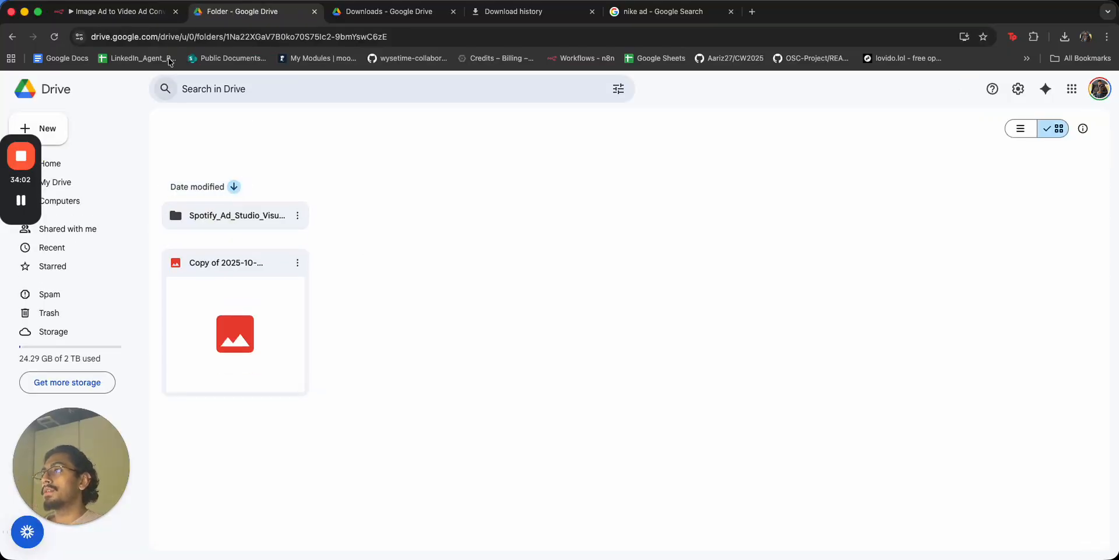
# Add a Google Drive Move file node after Create folder.
pyautogui.click(117, 11)
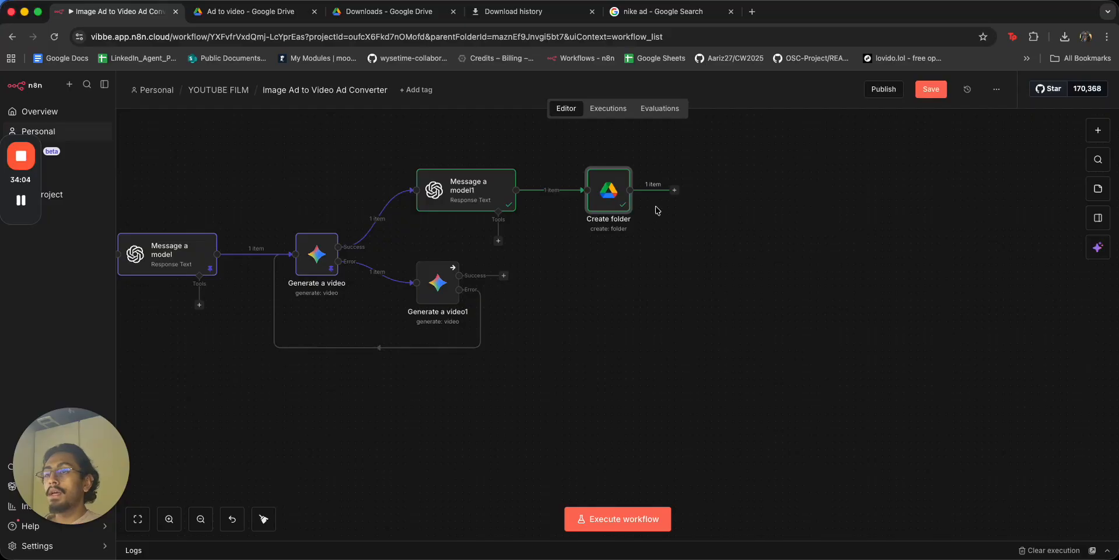
pyautogui.click(674, 190)
pyautogui.write('drive')
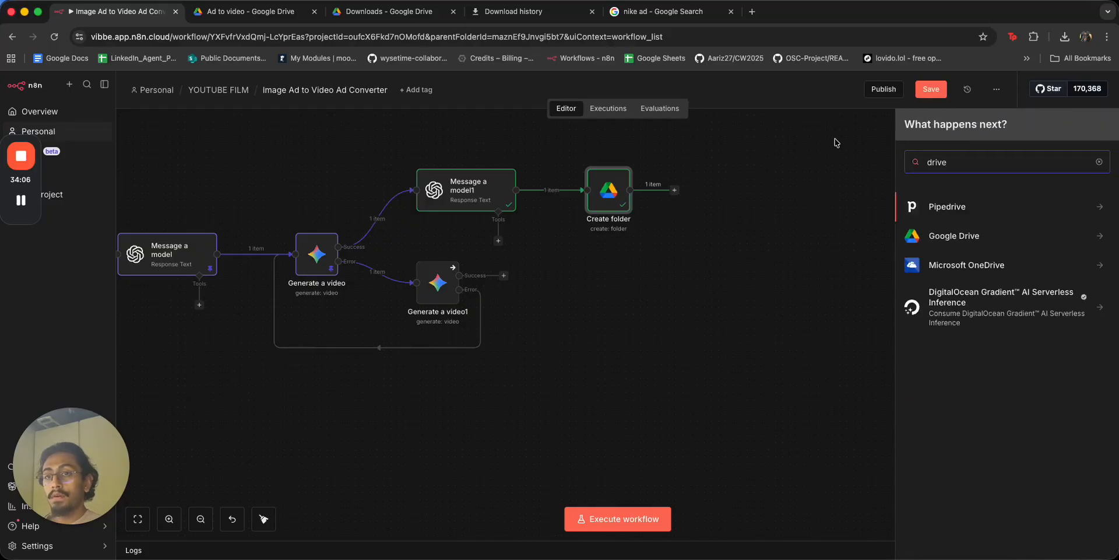
pyautogui.click(950, 239)
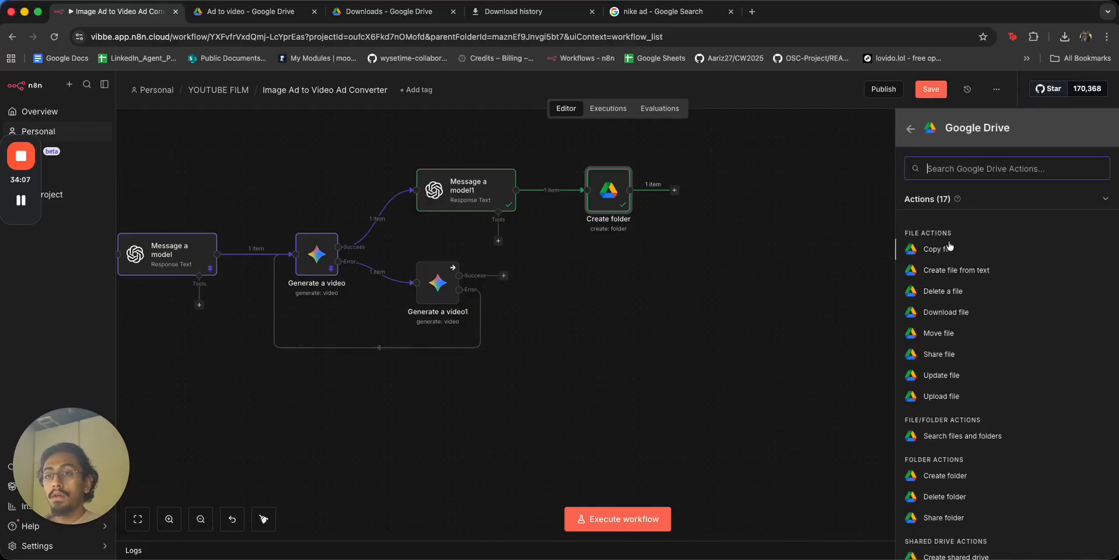
pyautogui.click(984, 339)
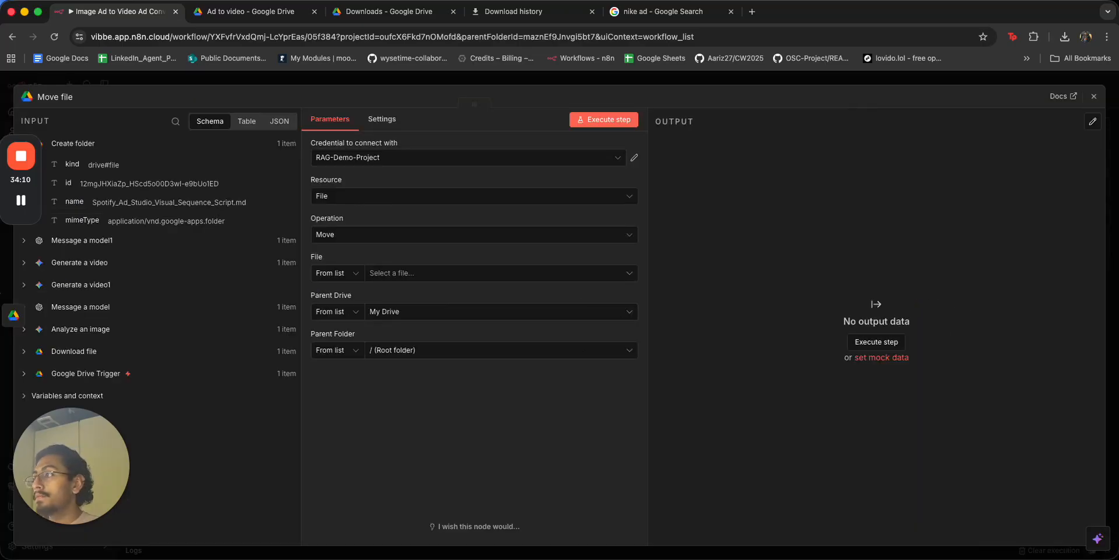
# Set Move file's File to By ID, mapped from the Google Drive Trigger's id.
pyautogui.scroll(-5, 195, 376)
pyautogui.click(335, 273)
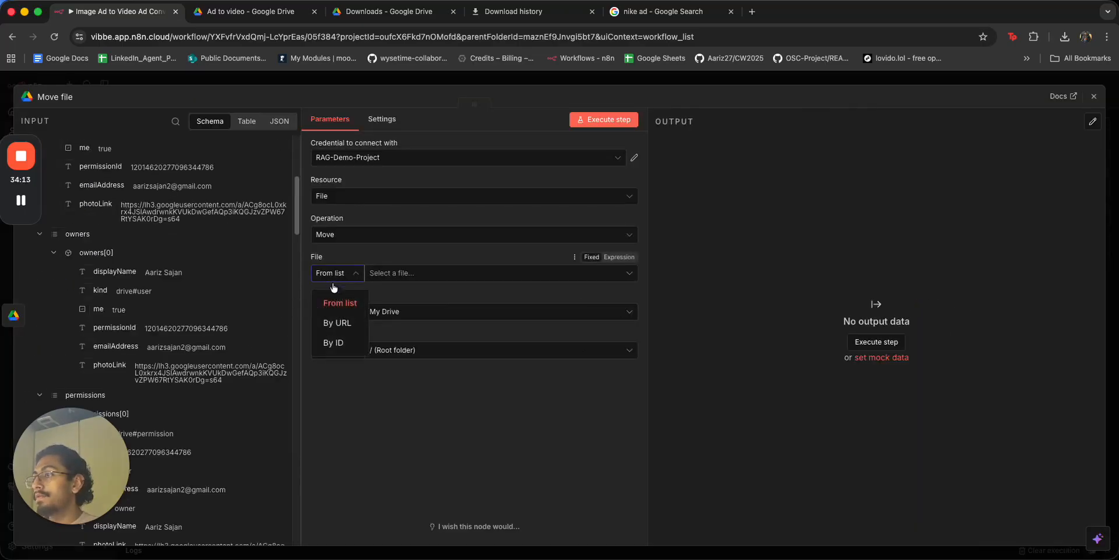
pyautogui.click(335, 344)
pyautogui.scroll(-10, 192, 343)
pyautogui.scroll(-15, 193, 343)
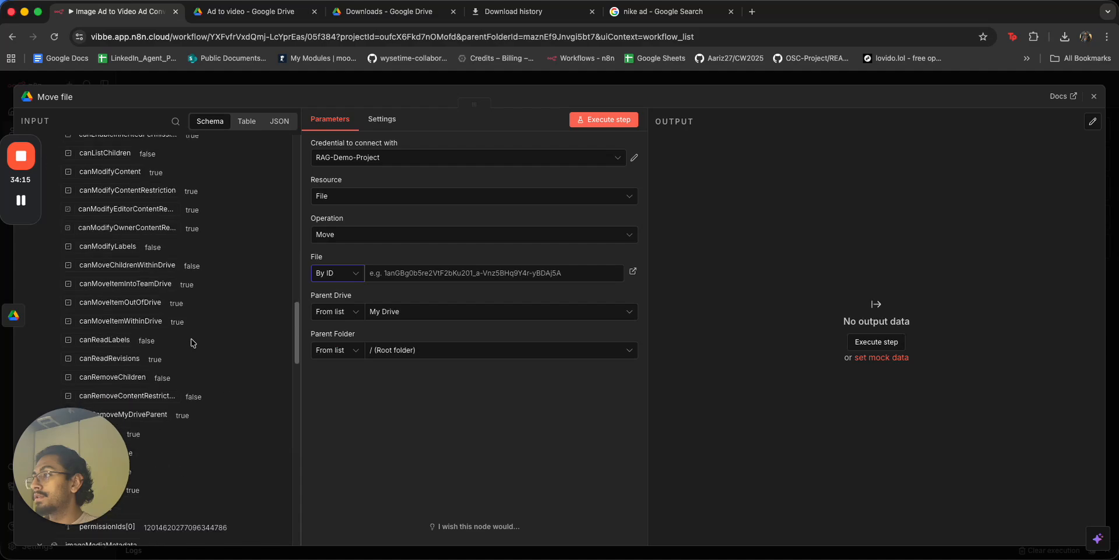
pyautogui.scroll(5, 192, 343)
pyautogui.scroll(8, 192, 343)
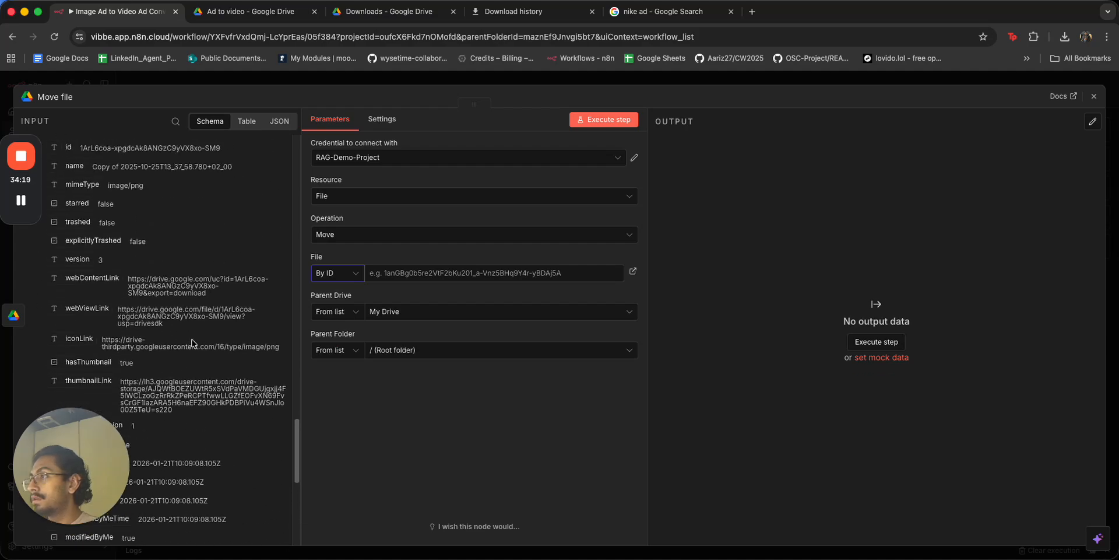
pyautogui.moveTo(83, 210); pyautogui.dragTo(408, 273)
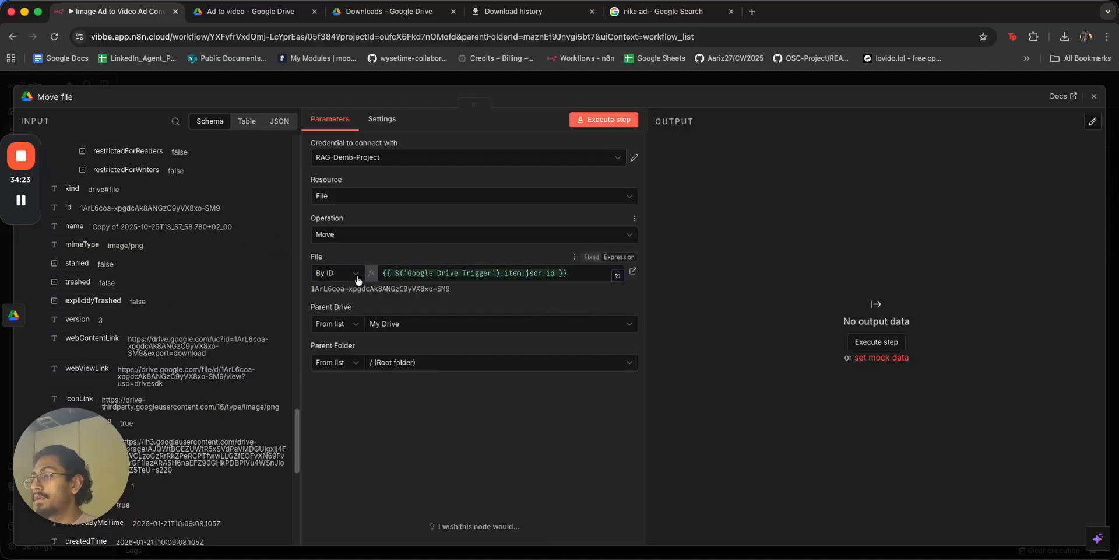
# Set Parent Drive and Parent Folder to By ID, pasting the Ad to video folder's URL ID.
pyautogui.click(291, 13)
pyautogui.click(329, 43)
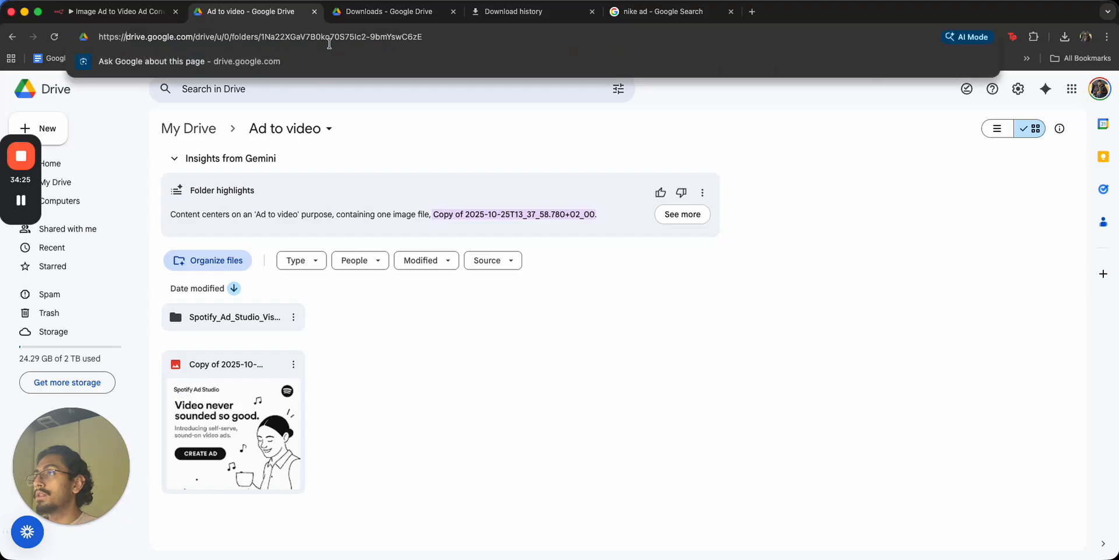
pyautogui.moveTo(436, 40); pyautogui.dragTo(269, 36)
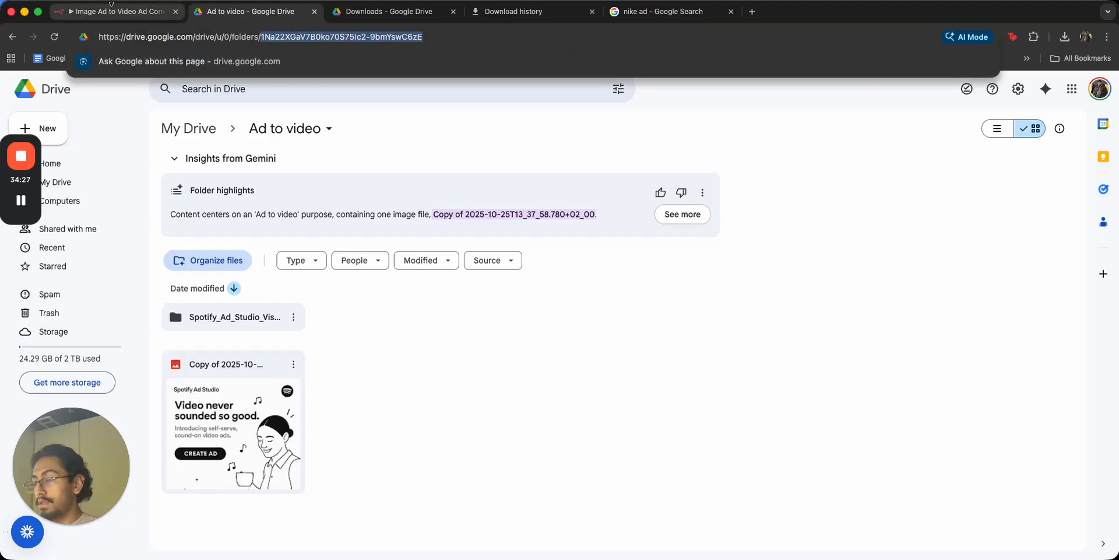
pyautogui.click(117, 12)
pyautogui.click(336, 324)
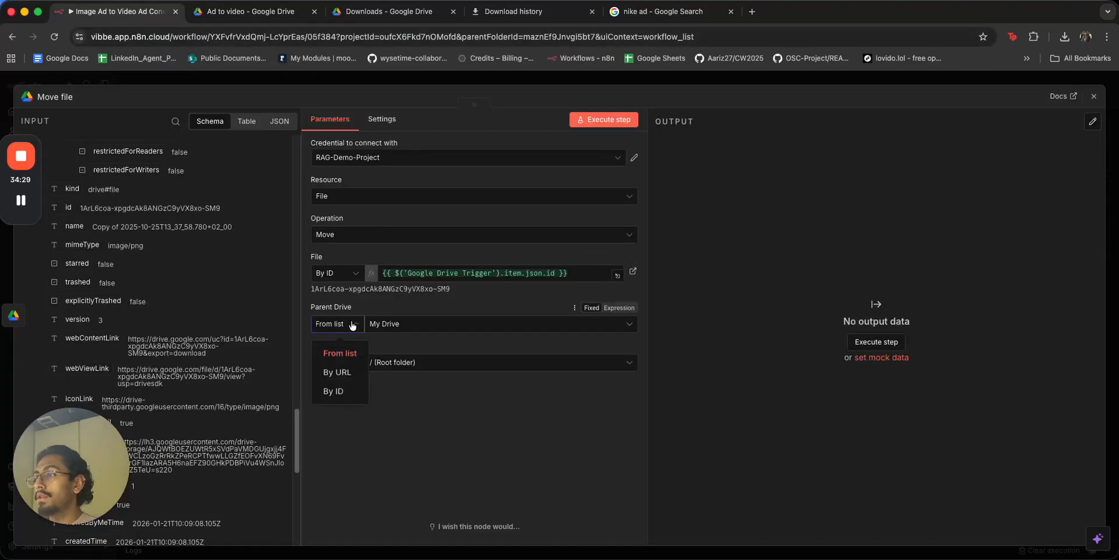
pyautogui.click(333, 394)
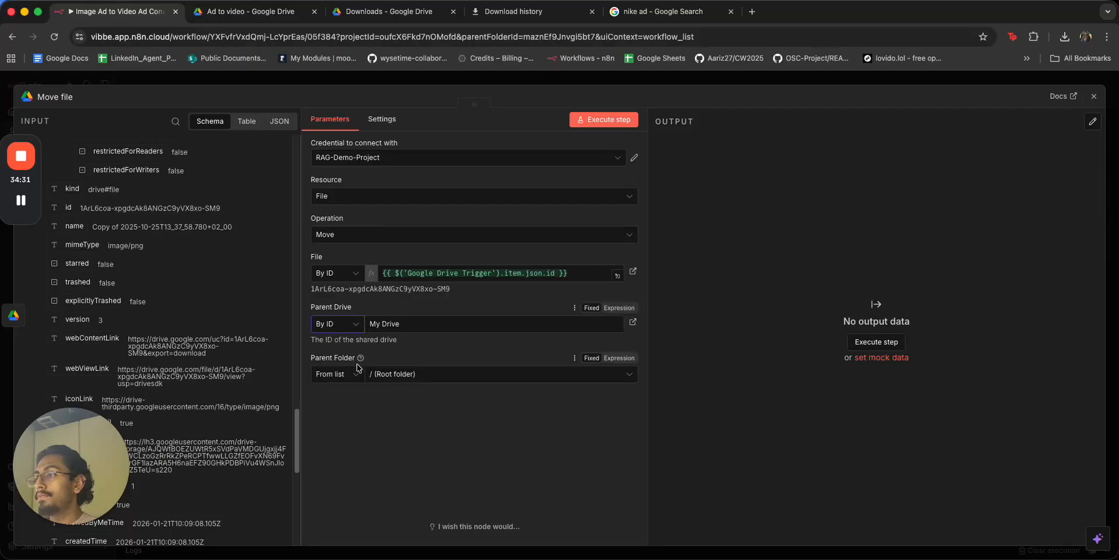
pyautogui.click(336, 374)
pyautogui.click(335, 445)
pyautogui.doubleClick(394, 374)
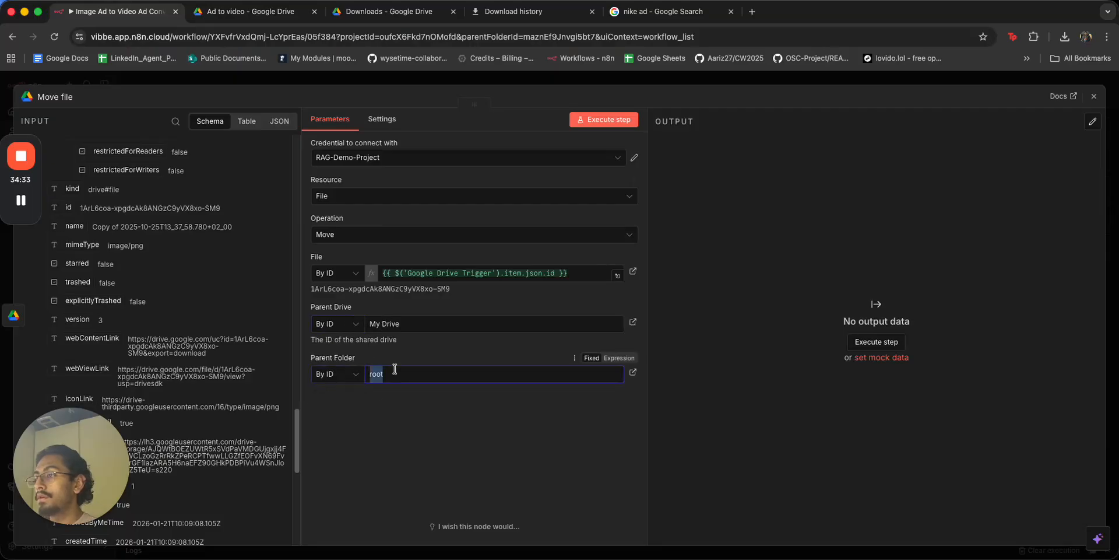
pyautogui.click(391, 433)
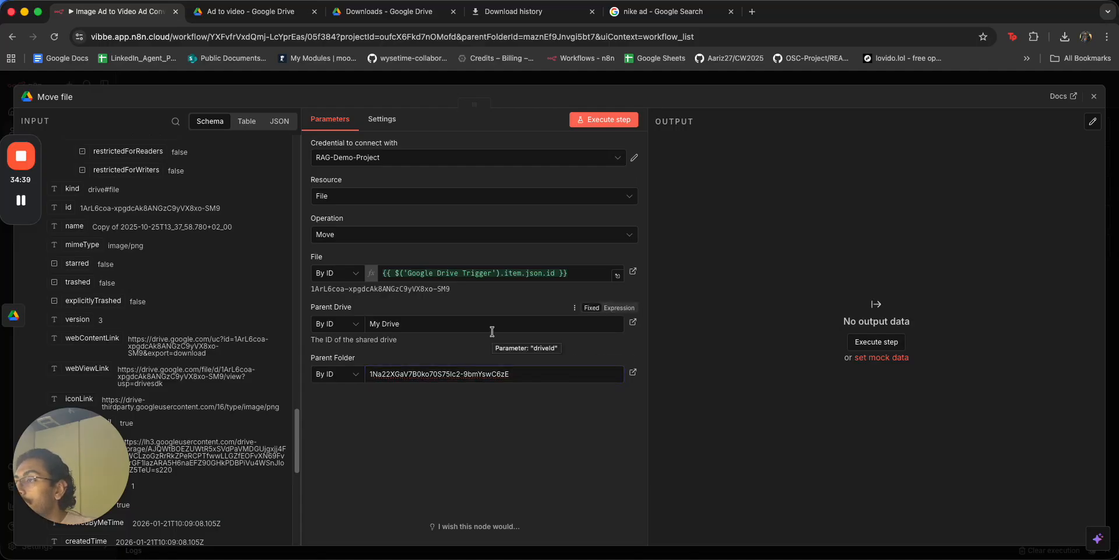
# Replace the Parent Folder value with Create folder's output id.
pyautogui.doubleClick(471, 374)
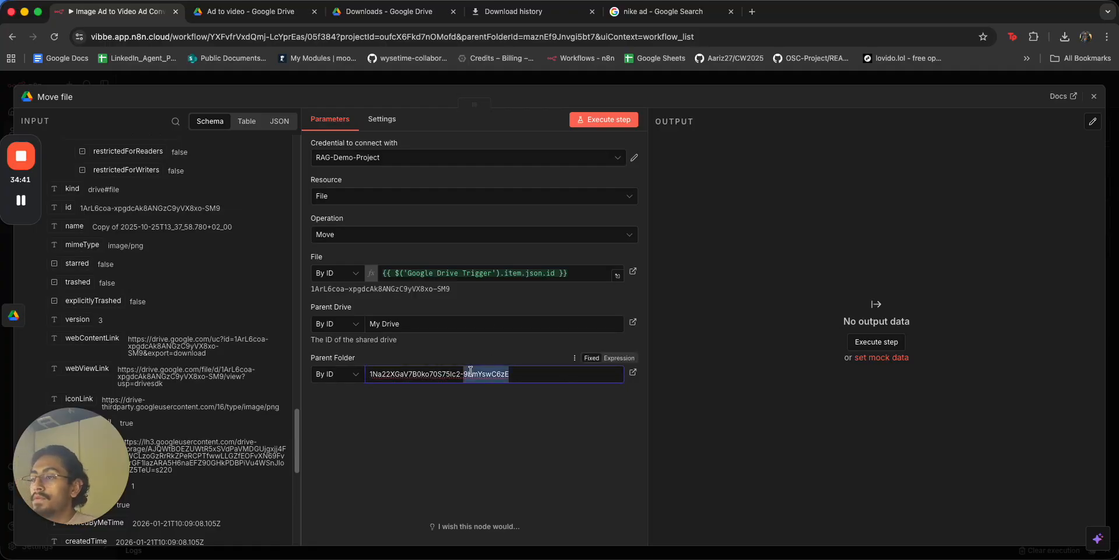
pyautogui.press('BackSpace')
pyautogui.doubleClick(448, 372)
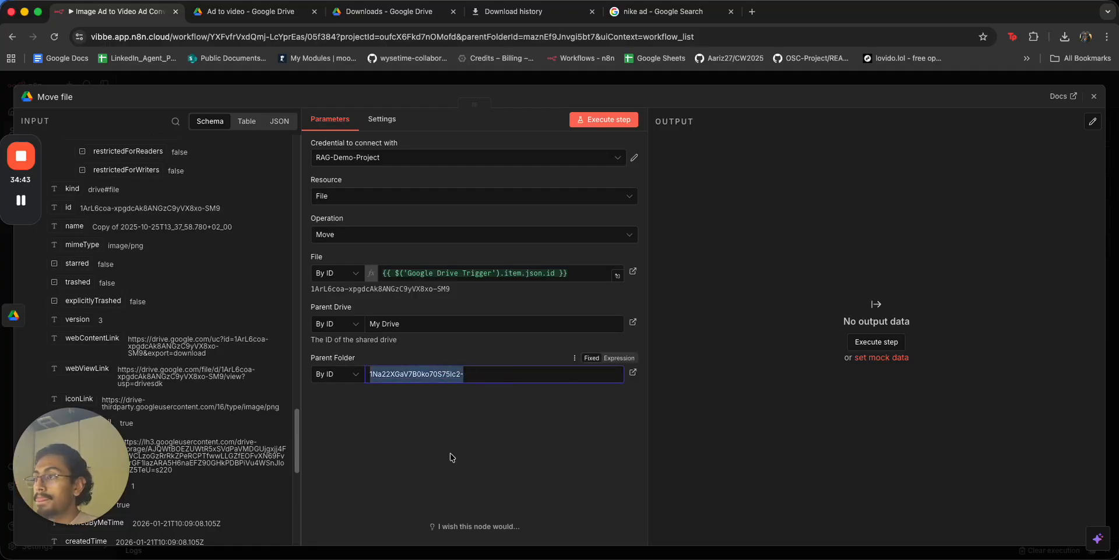
pyautogui.press('BackSpace')
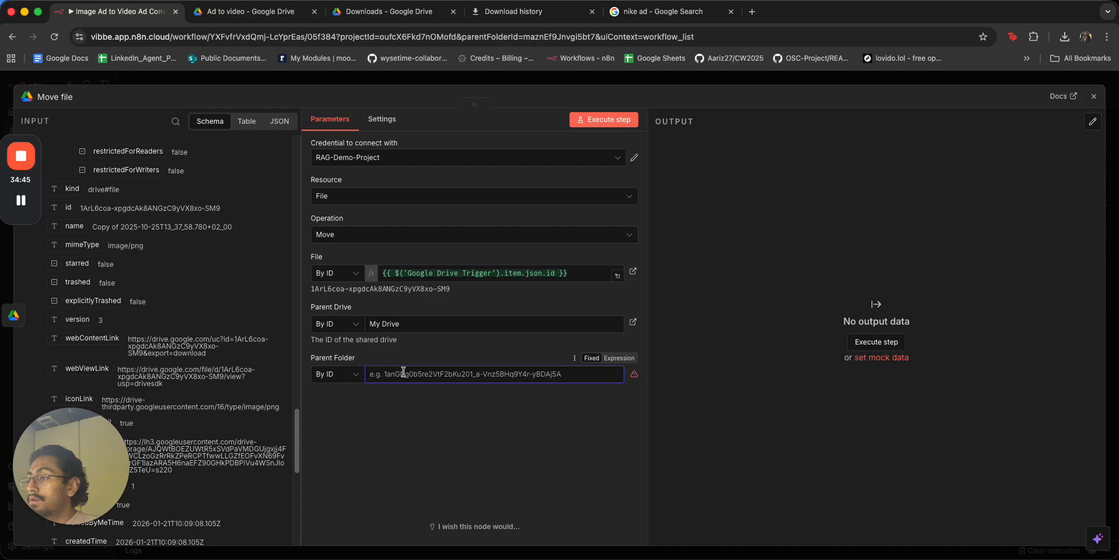
pyautogui.scroll(10, 193, 291)
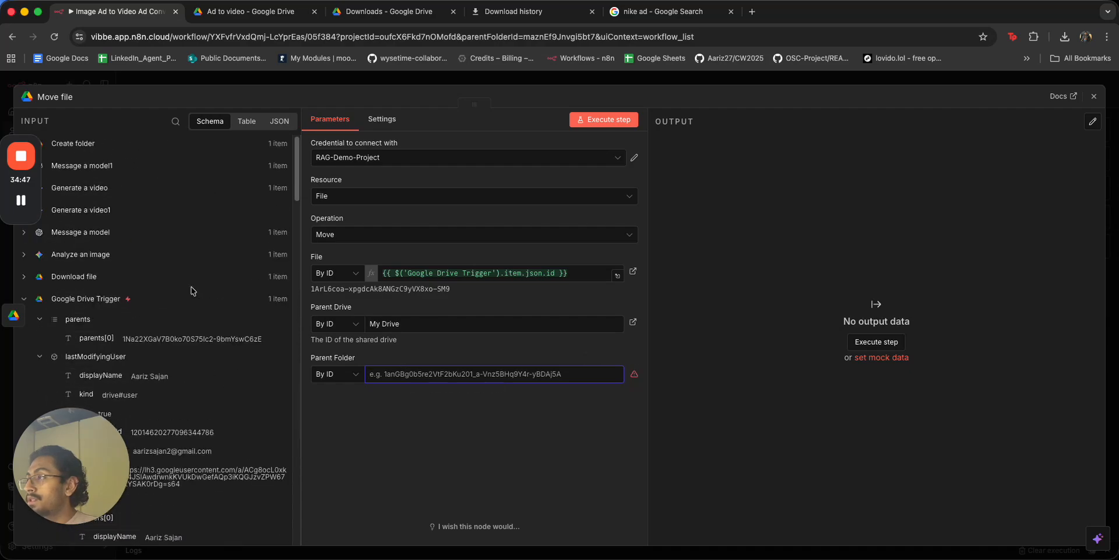
pyautogui.click(88, 147)
pyautogui.moveTo(70, 179); pyautogui.dragTo(443, 374)
# Choose My Drive from the list as Parent Drive and rerun the Move file step.
pyautogui.click(606, 119)
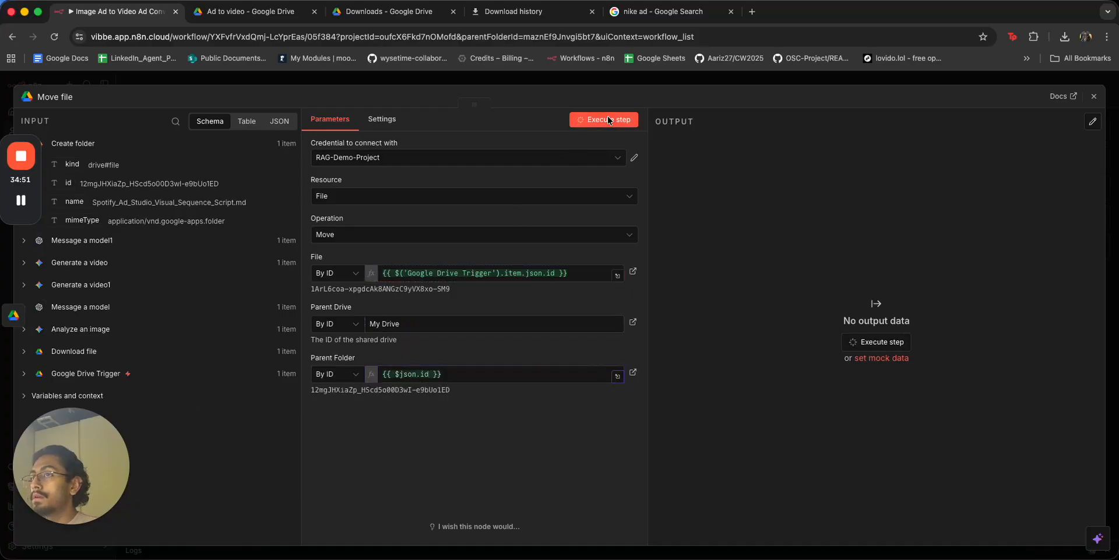
pyautogui.click(496, 328)
pyautogui.click(357, 328)
pyautogui.click(356, 329)
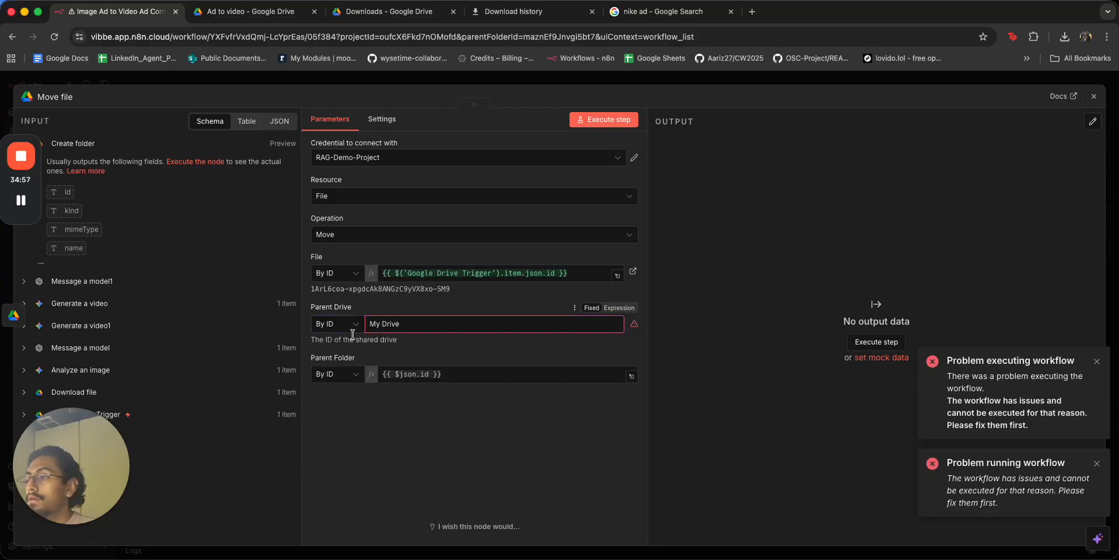
pyautogui.click(351, 333)
pyautogui.click(337, 352)
pyautogui.click(425, 325)
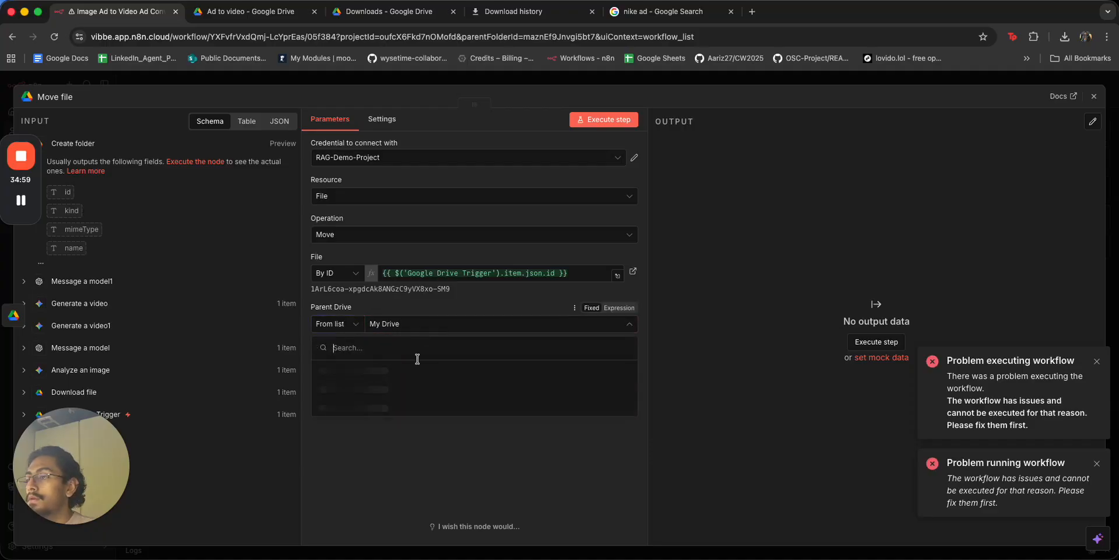
pyautogui.click(417, 368)
pyautogui.click(603, 119)
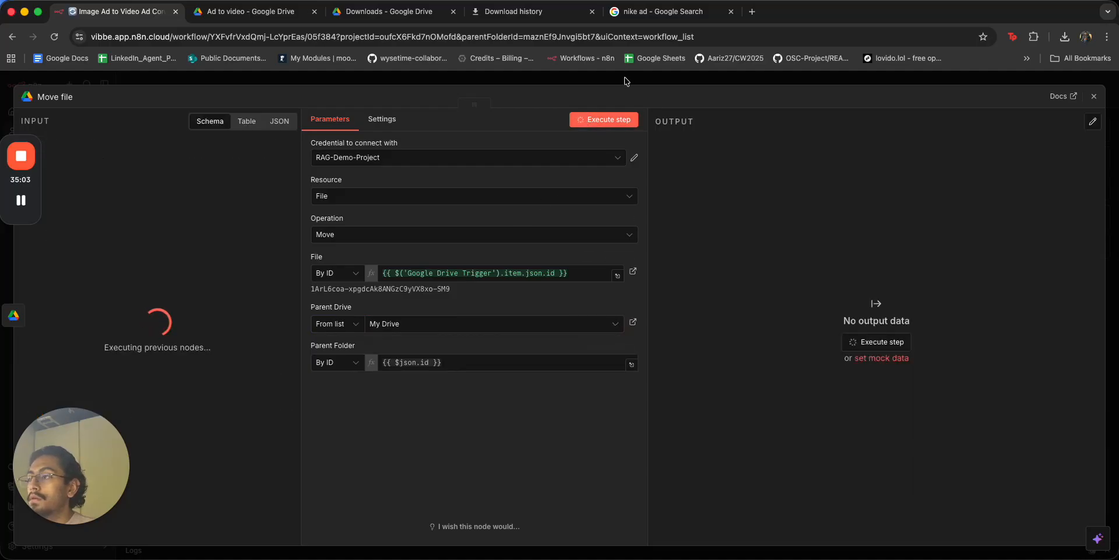
pyautogui.click(625, 81)
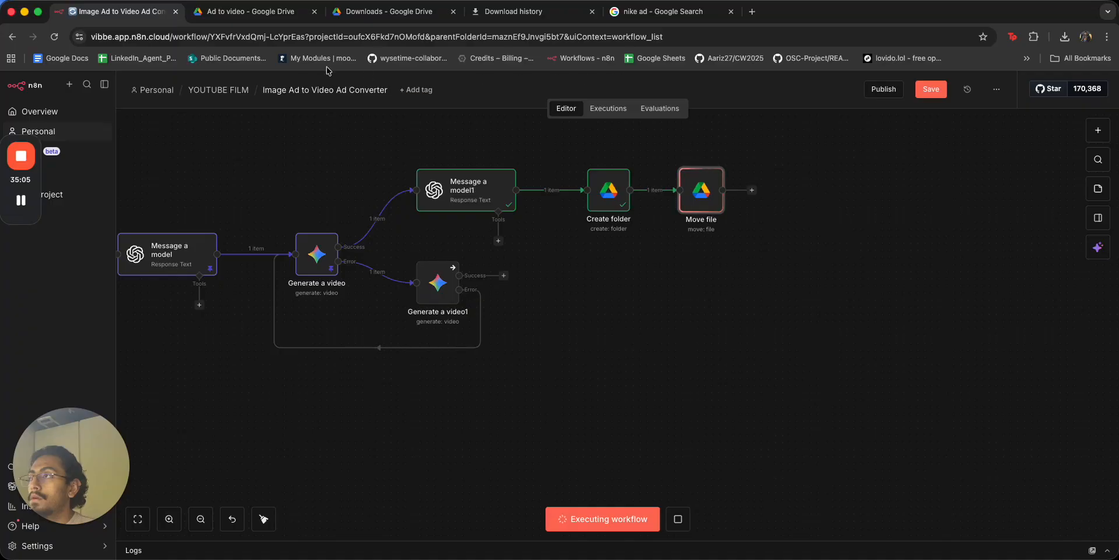
pyautogui.click(250, 11)
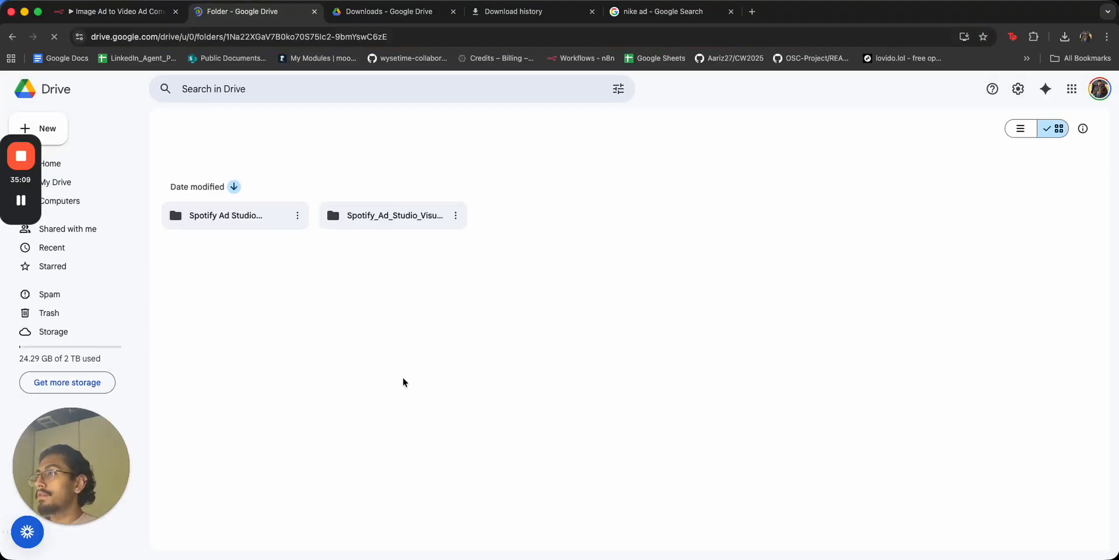
# Check both new Spotify folders, trash the empty duplicate, and open the Spotify Ad Studio folder.
pyautogui.doubleClick(262, 321)
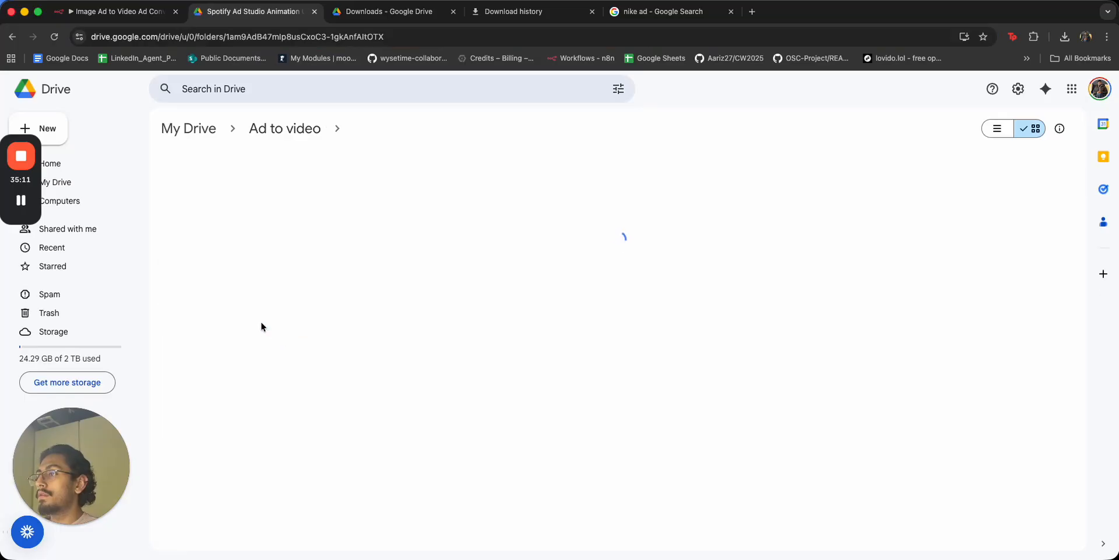
pyautogui.click(11, 36)
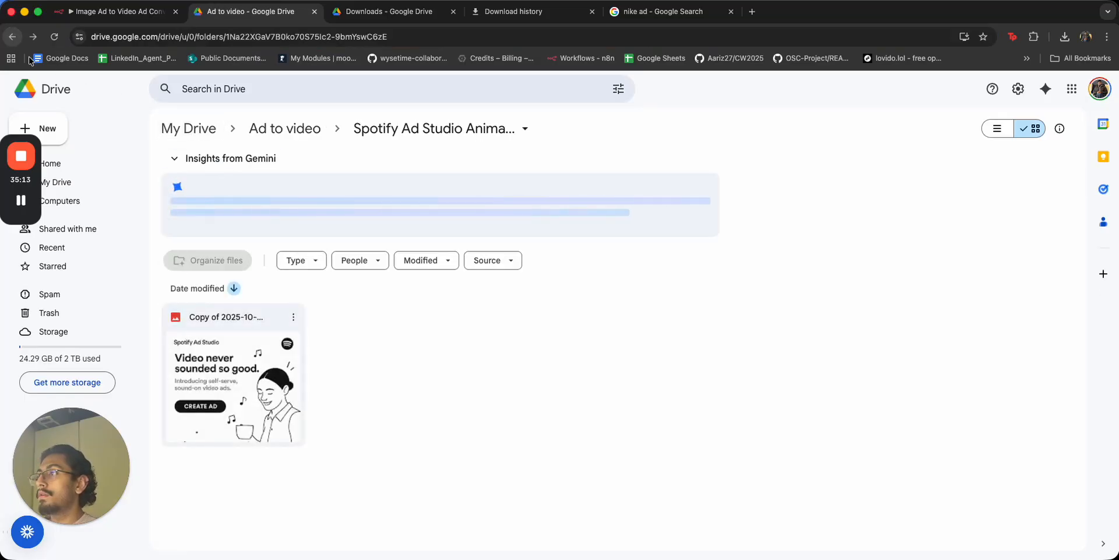
pyautogui.doubleClick(361, 319)
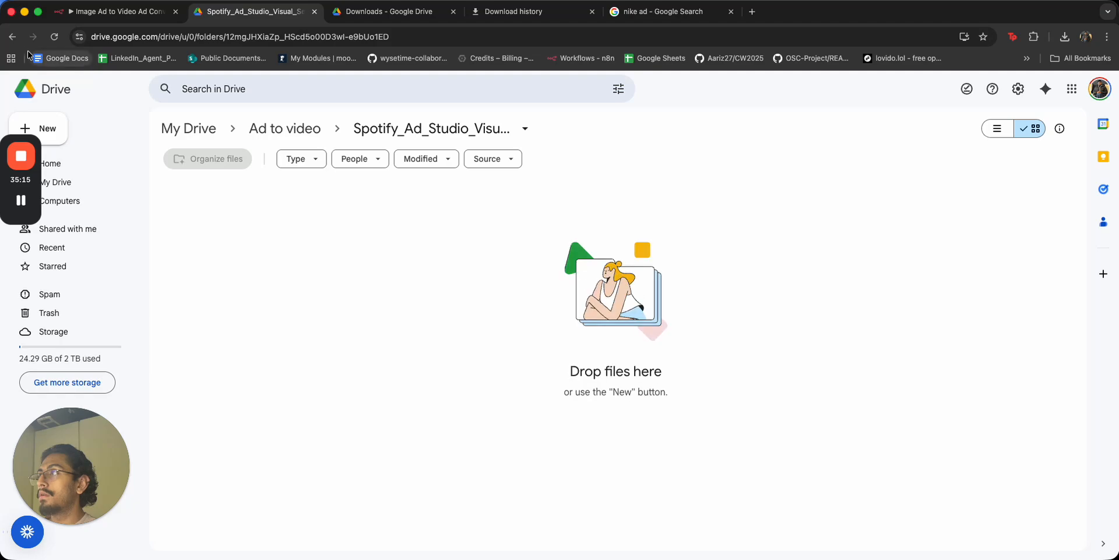
pyautogui.press('super+bracketleft')
pyautogui.click(447, 316)
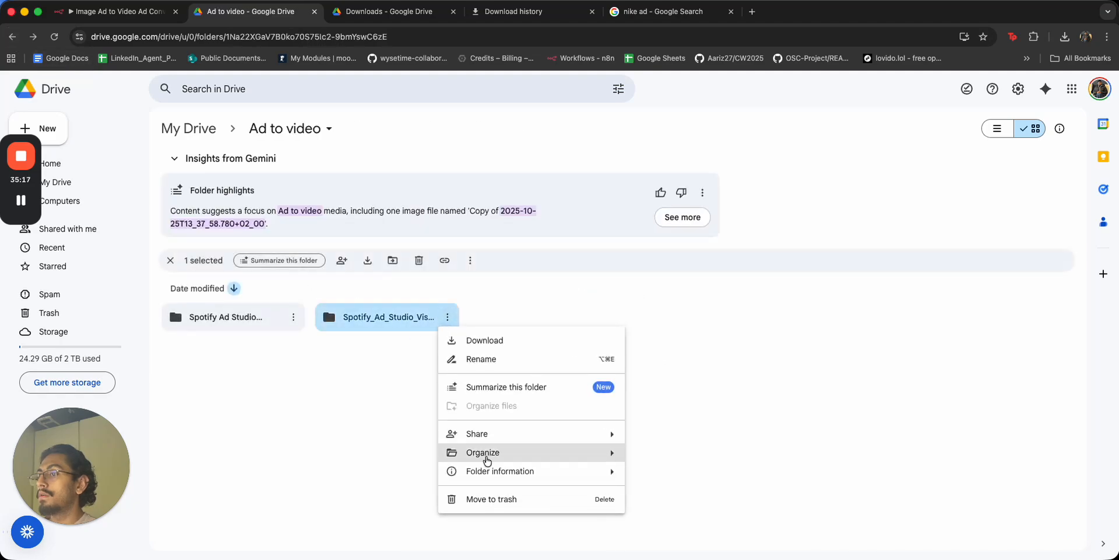
pyautogui.click(496, 499)
pyautogui.doubleClick(231, 315)
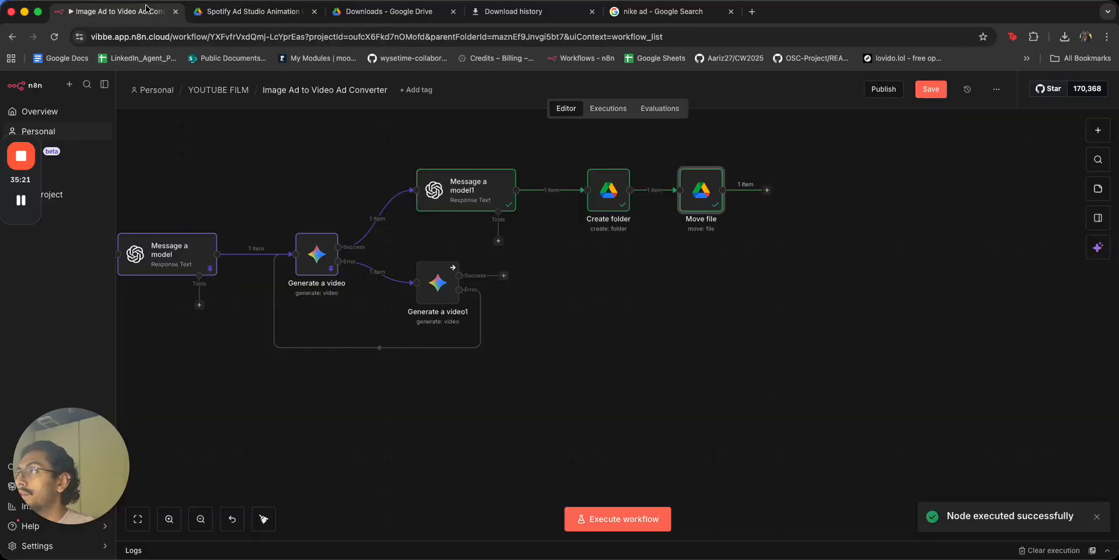
# Add a Google Drive Upload file node after Move file.
pyautogui.click(149, 7)
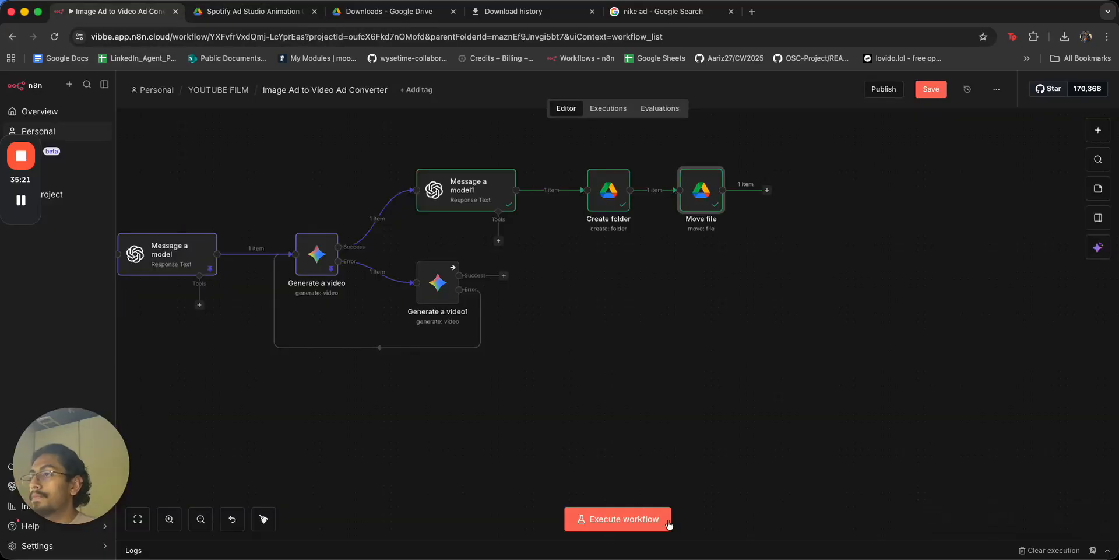
pyautogui.moveTo(532, 391); pyautogui.dragTo(536, 438)
pyautogui.scroll(-1, 565, 411)
pyautogui.scroll(-1, 563, 412)
pyautogui.scroll(-2, 607, 424)
pyautogui.click(655, 251)
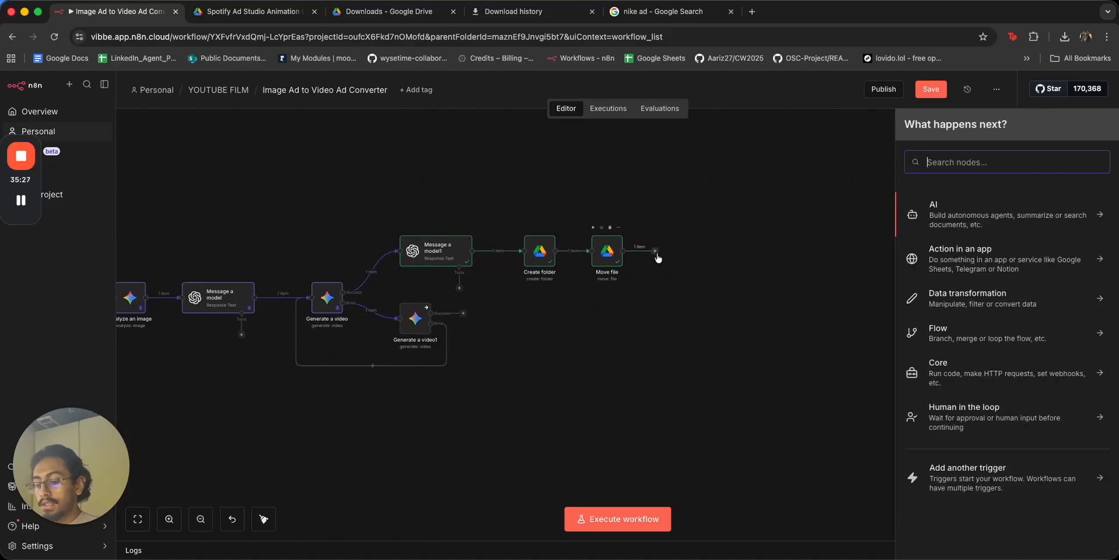
pyautogui.write('drive')
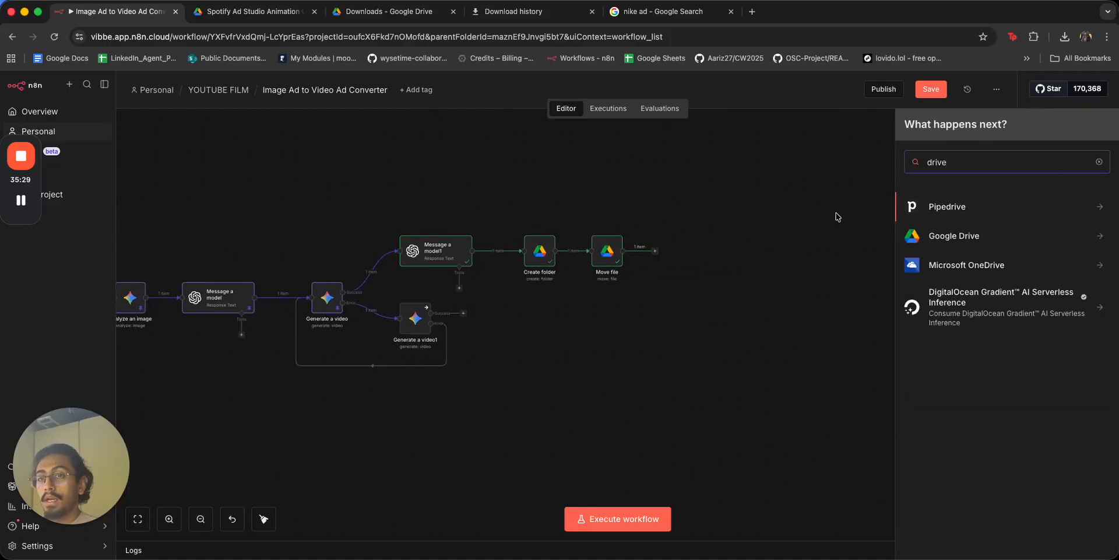
pyautogui.click(971, 234)
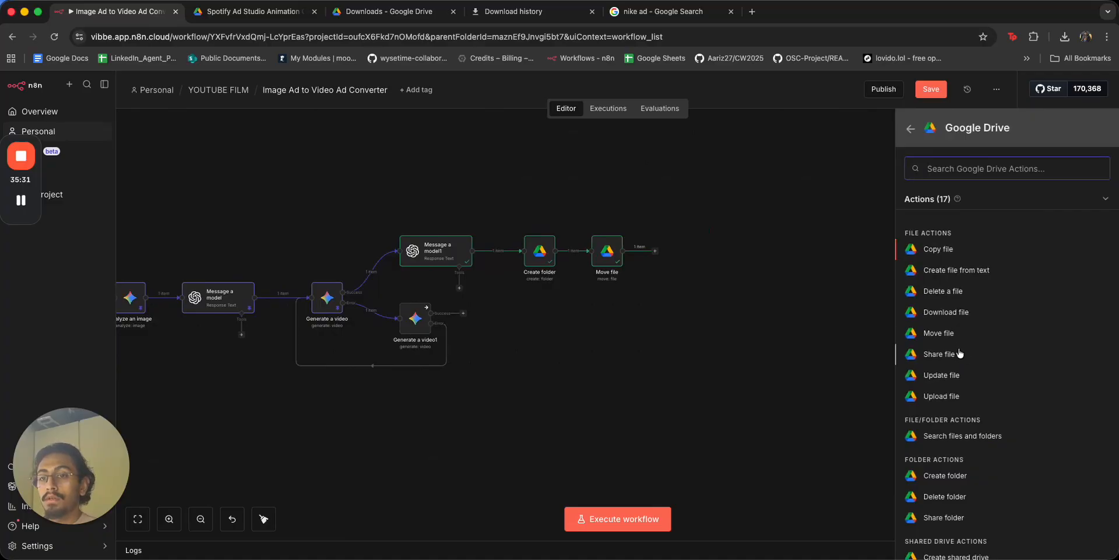
pyautogui.click(959, 398)
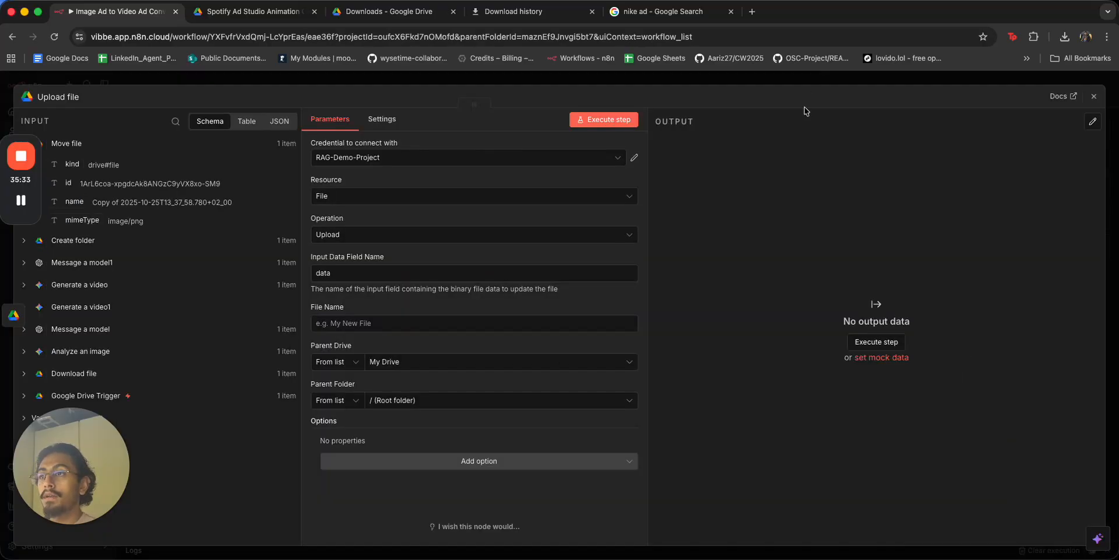
pyautogui.press('Escape')
# Pin the data of Message a model1, Create folder and Move file.
pyautogui.moveTo(629, 302); pyautogui.dragTo(389, 209)
pyautogui.press('p')
pyautogui.click(680, 316)
# Inspect Upload file's settings and Generate a video's video.mp4 output as JSON.
pyautogui.click(674, 256)
pyautogui.doubleClick(673, 256)
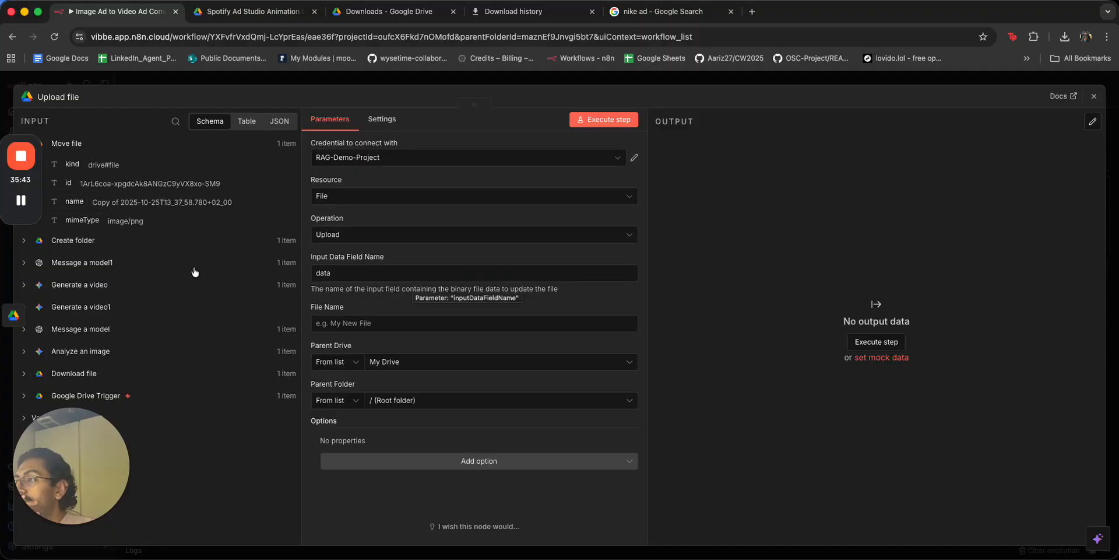
pyautogui.press('Escape')
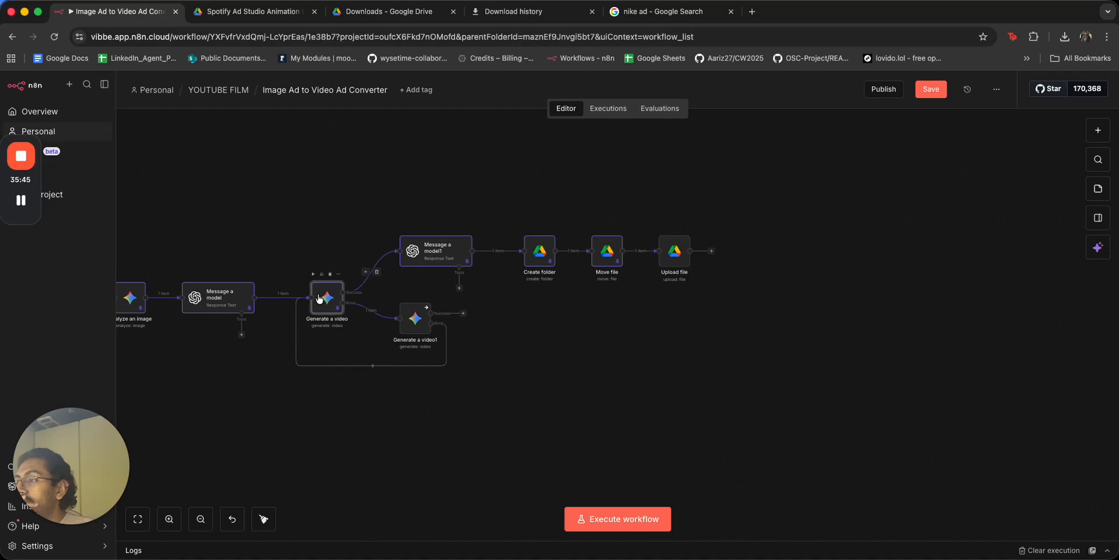
pyautogui.doubleClick(326, 297)
pyautogui.click(1016, 146)
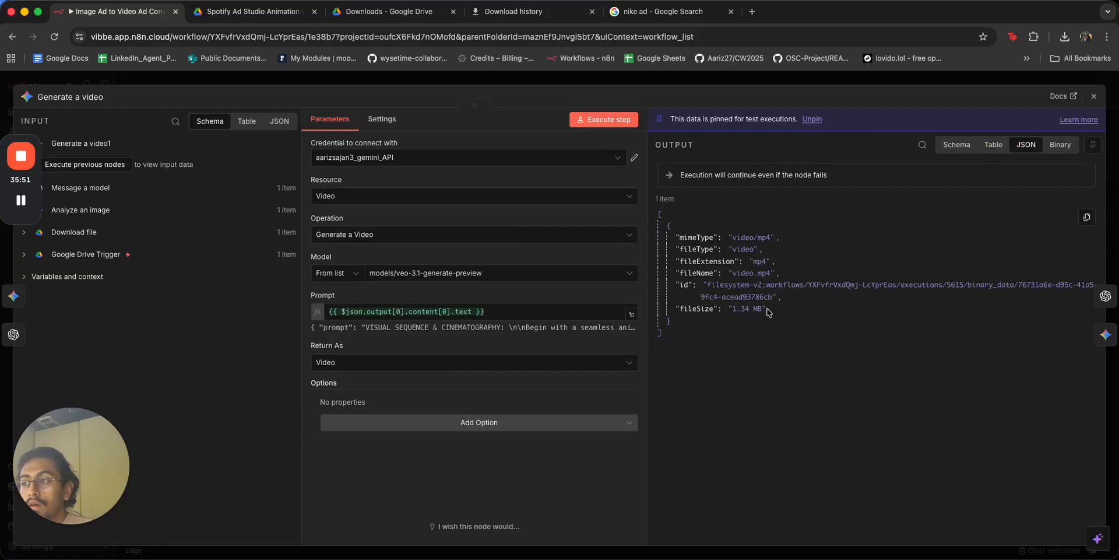
# Review Generate a video's extra options and Message a model1's output.
pyautogui.click(571, 421)
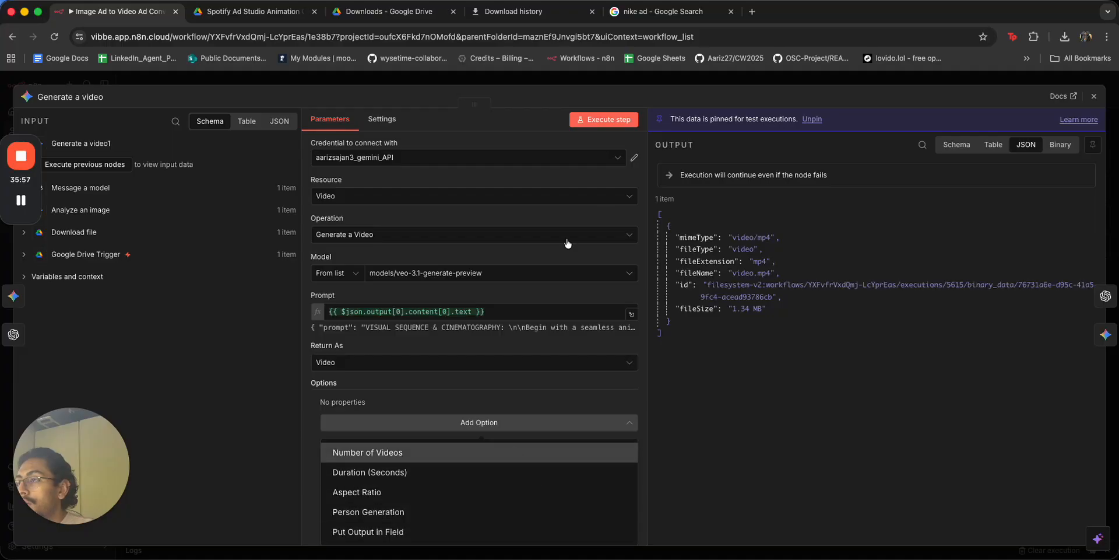
pyautogui.click(663, 82)
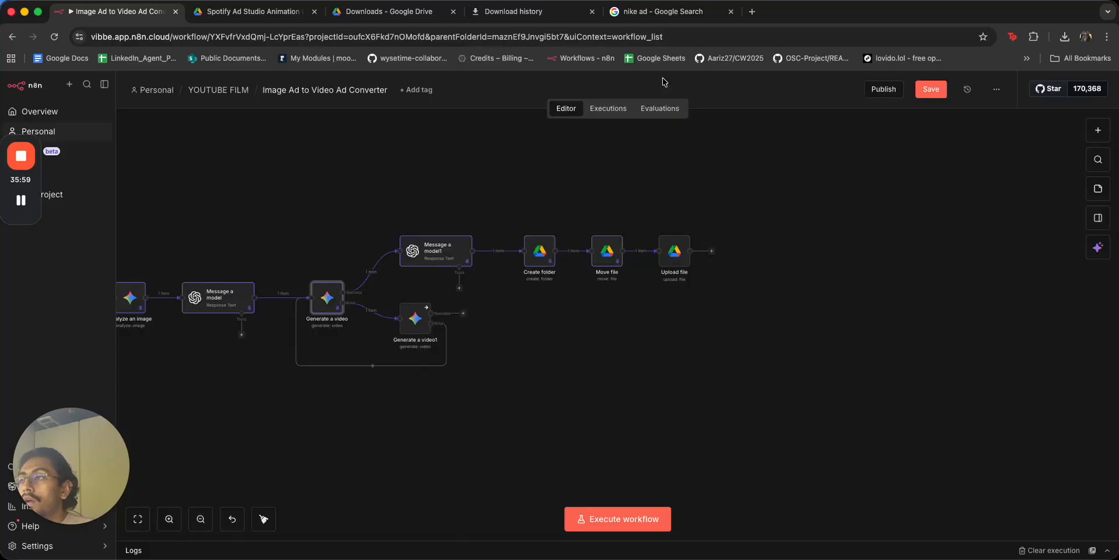
pyautogui.moveTo(472, 387); pyautogui.dragTo(629, 404)
pyautogui.doubleClick(594, 265)
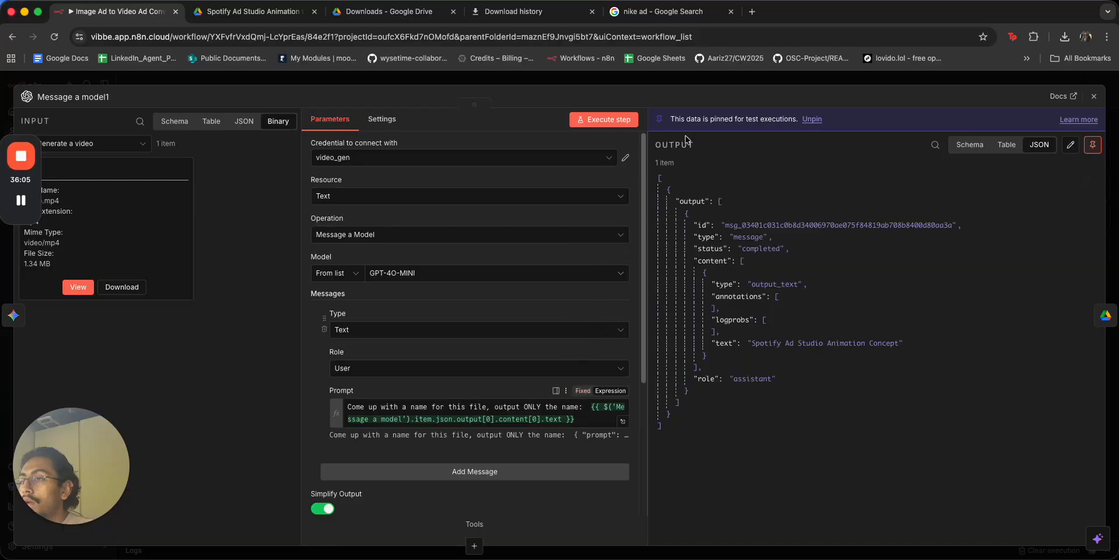
pyautogui.click(735, 78)
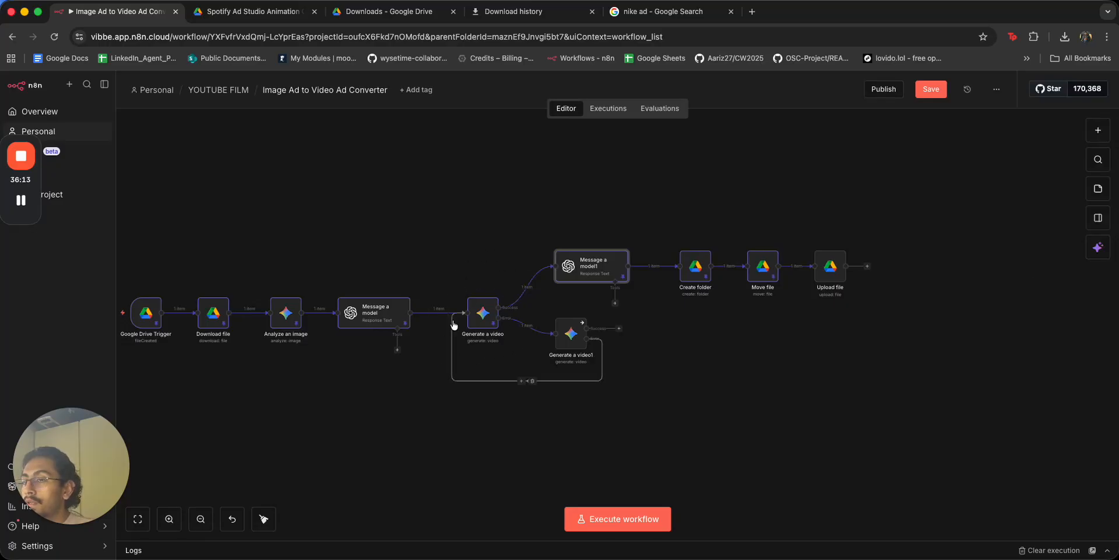
# Delete the Move file–Upload file link and move Upload file off to the right.
pyautogui.click(801, 266)
pyautogui.moveTo(833, 274); pyautogui.dragTo(911, 342)
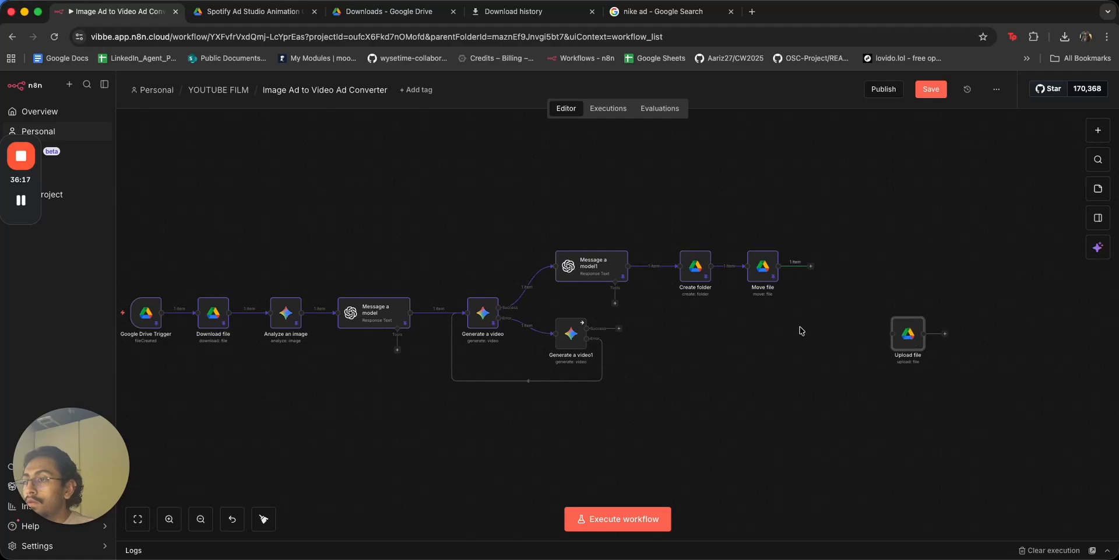
pyautogui.click(801, 331)
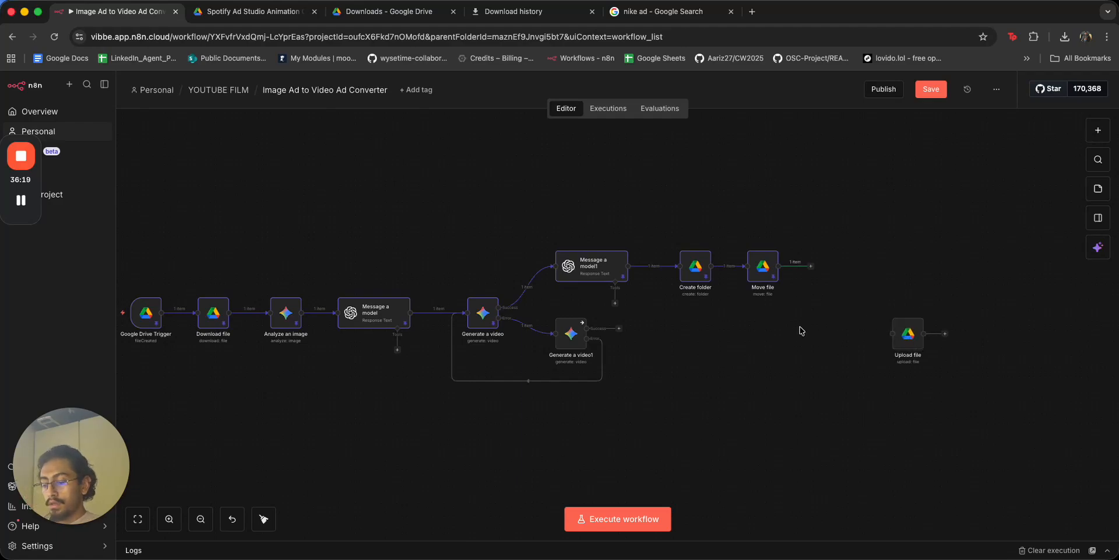
pyautogui.press('Tab')
# Add a Merge node after Move file and connect Generate a video's Success output into it.
pyautogui.write('merg')
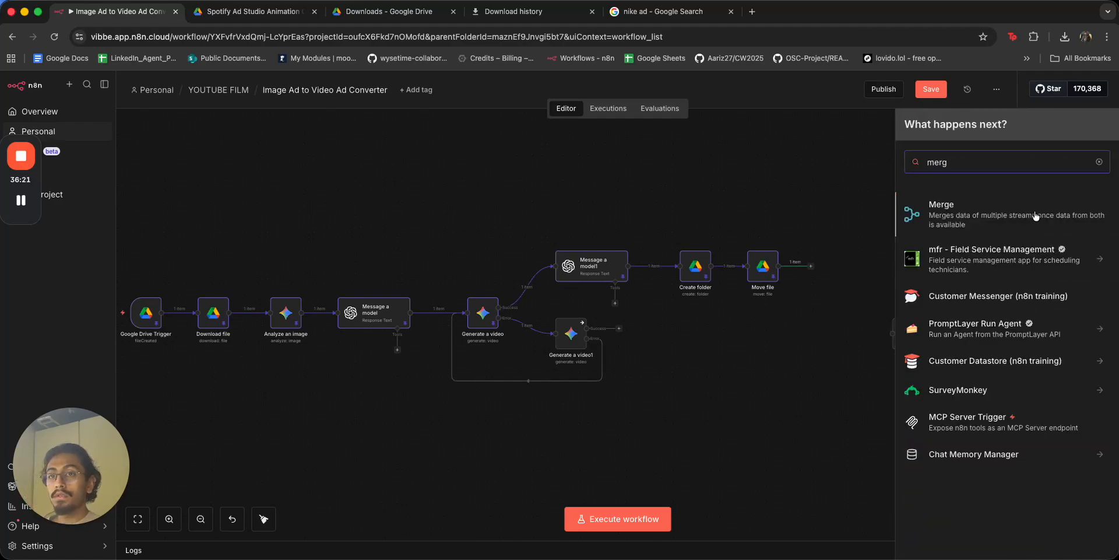
pyautogui.click(1051, 220)
pyautogui.press('Escape')
pyautogui.moveTo(821, 345); pyautogui.dragTo(821, 325)
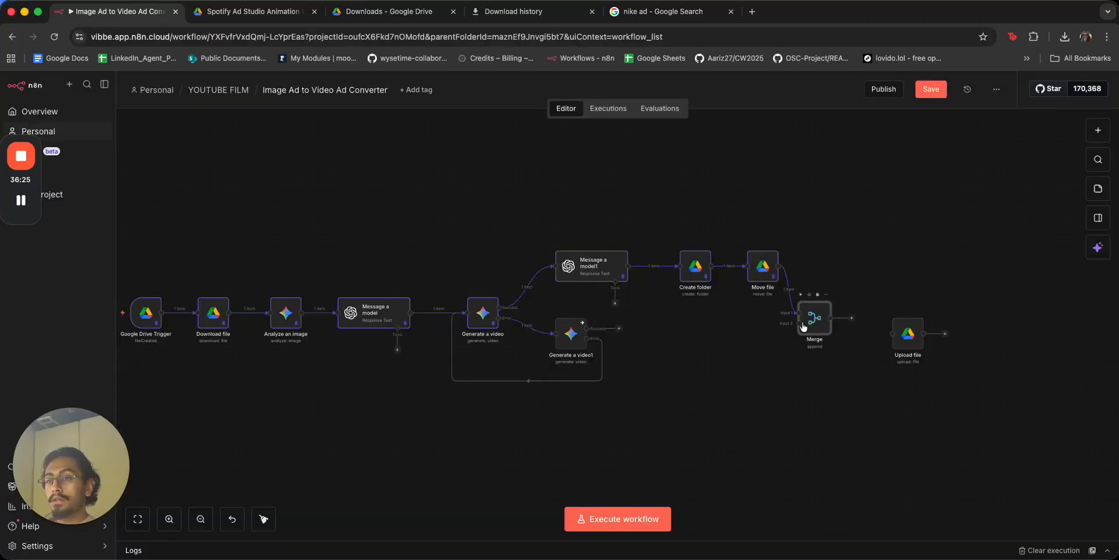
pyautogui.moveTo(500, 308); pyautogui.dragTo(829, 309)
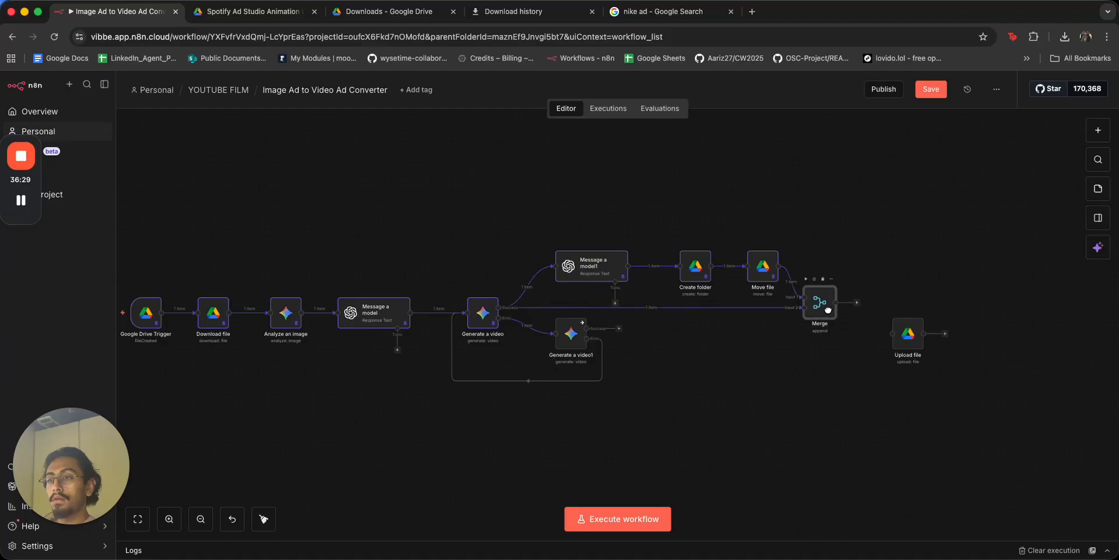
# Run the whole workflow and connect Merge's output to Upload file.
pyautogui.hscroll(-3, 829, 311)
pyautogui.click(242, 303)
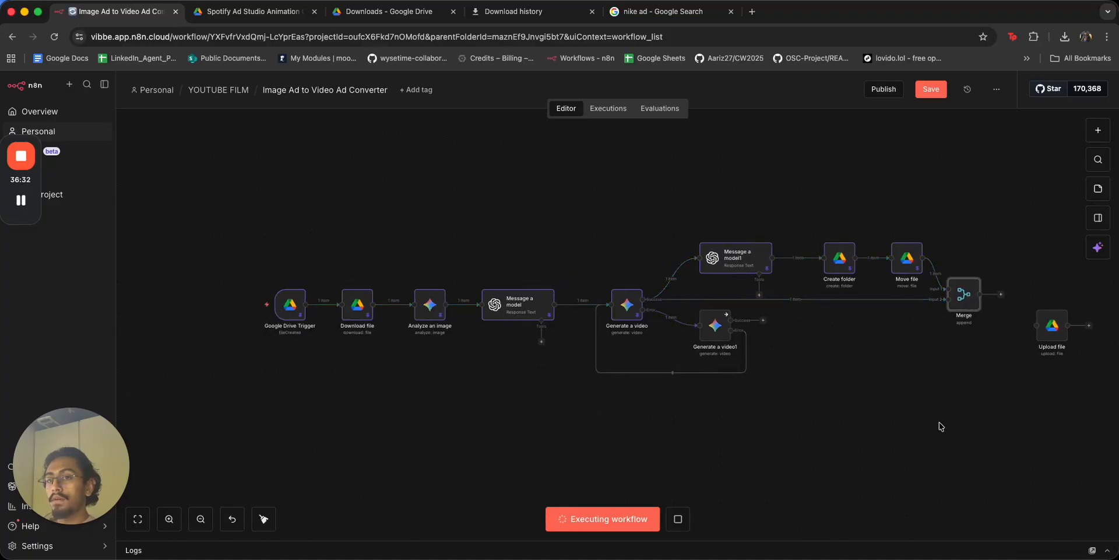
pyautogui.hscroll(2, 823, 422)
pyautogui.hscroll(3, 823, 421)
pyautogui.moveTo(790, 287)
pyautogui.mouseDown()
pyautogui.moveTo(813, 316)
pyautogui.moveTo(808, 292)
pyautogui.mouseUp()
# Name the uploaded file 'Movie' and set its parent folder to Create folder's id.
pyautogui.doubleClick(808, 292)
pyautogui.click(354, 323)
pyautogui.write('dat')
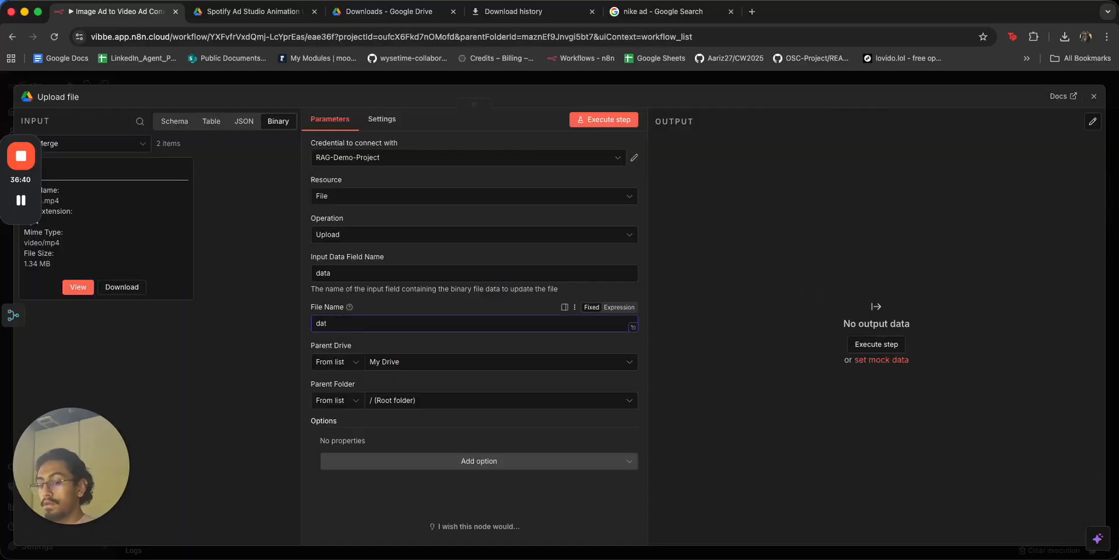
pyautogui.press('BackSpace')
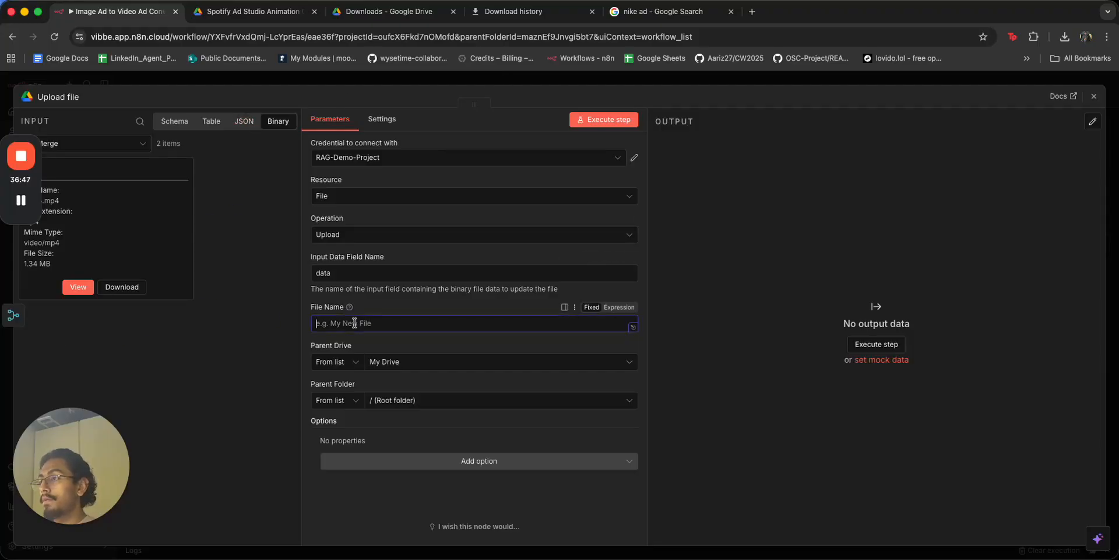
pyautogui.write('Movie')
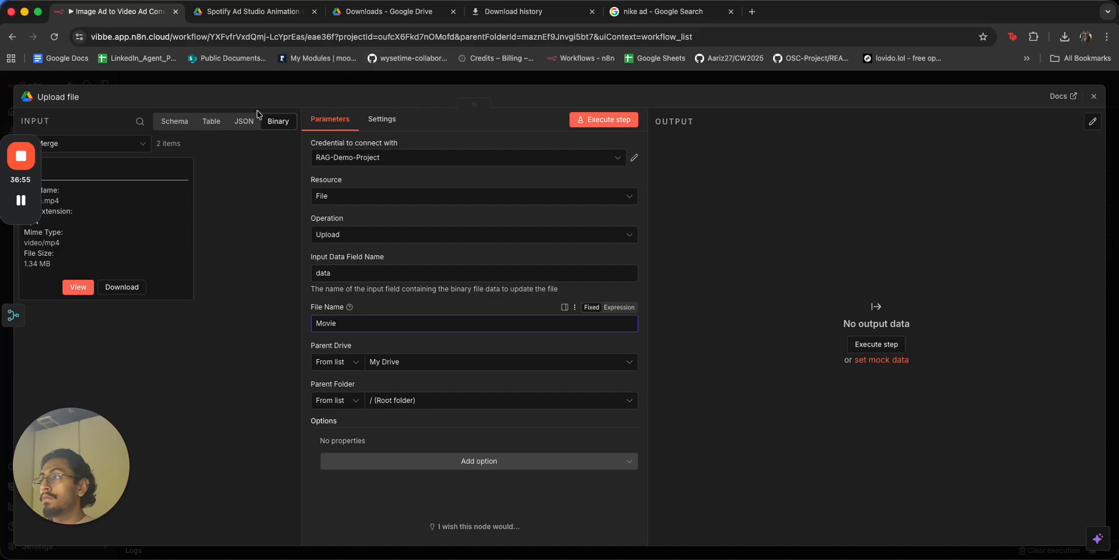
pyautogui.click(211, 121)
pyautogui.click(175, 122)
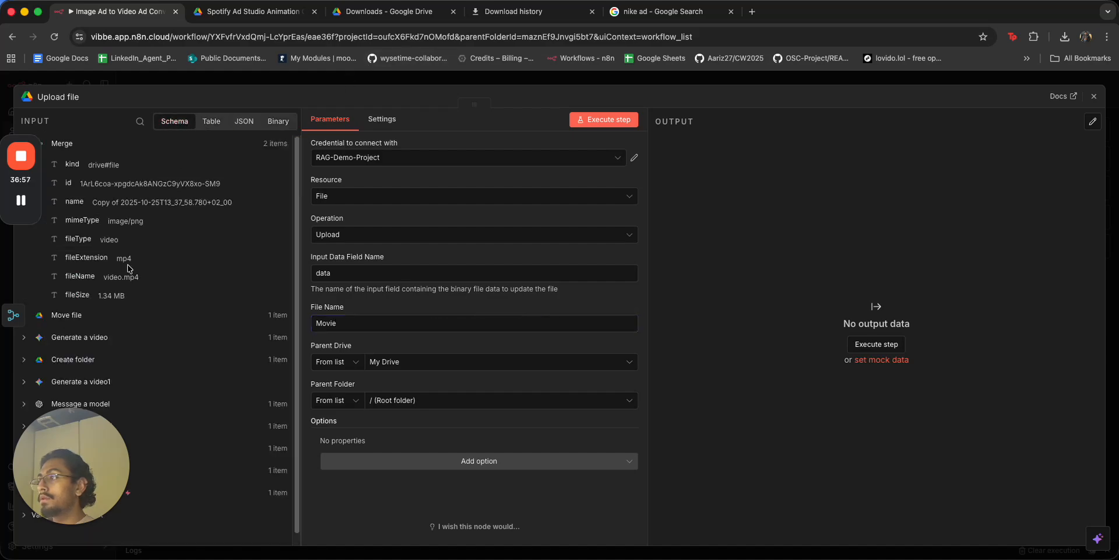
pyautogui.click(92, 358)
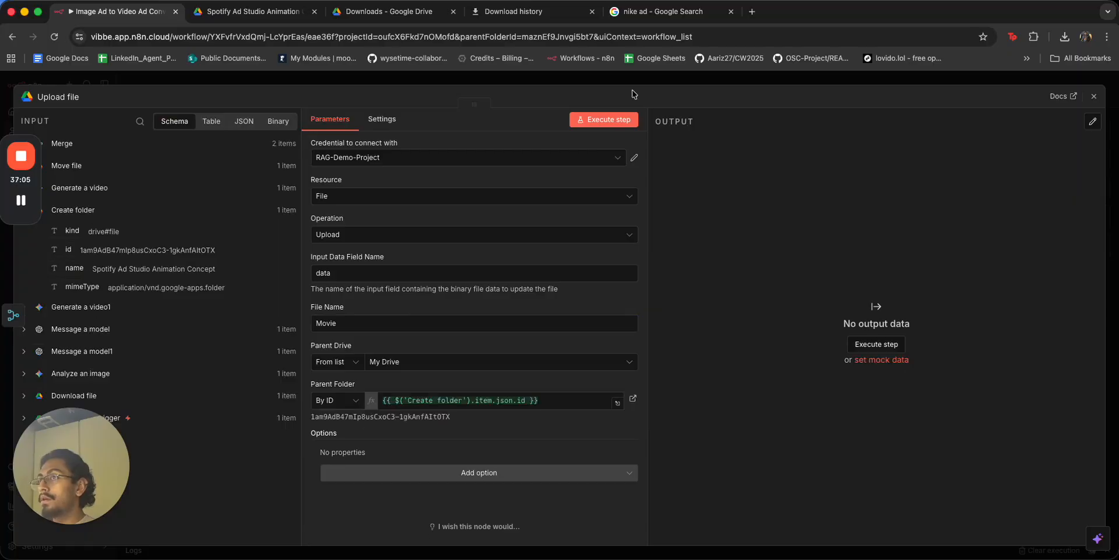
pyautogui.click(634, 81)
pyautogui.hscroll(-3, 582, 346)
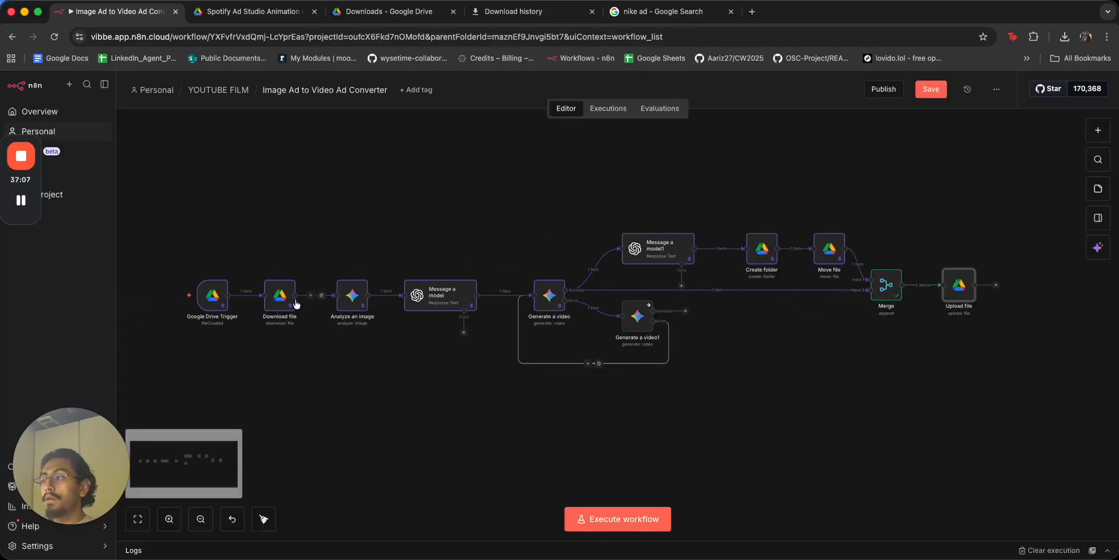
# Rerun the workflow and inspect Upload file's missing binary 'data' error.
pyautogui.click(178, 296)
pyautogui.moveTo(937, 404); pyautogui.dragTo(766, 407)
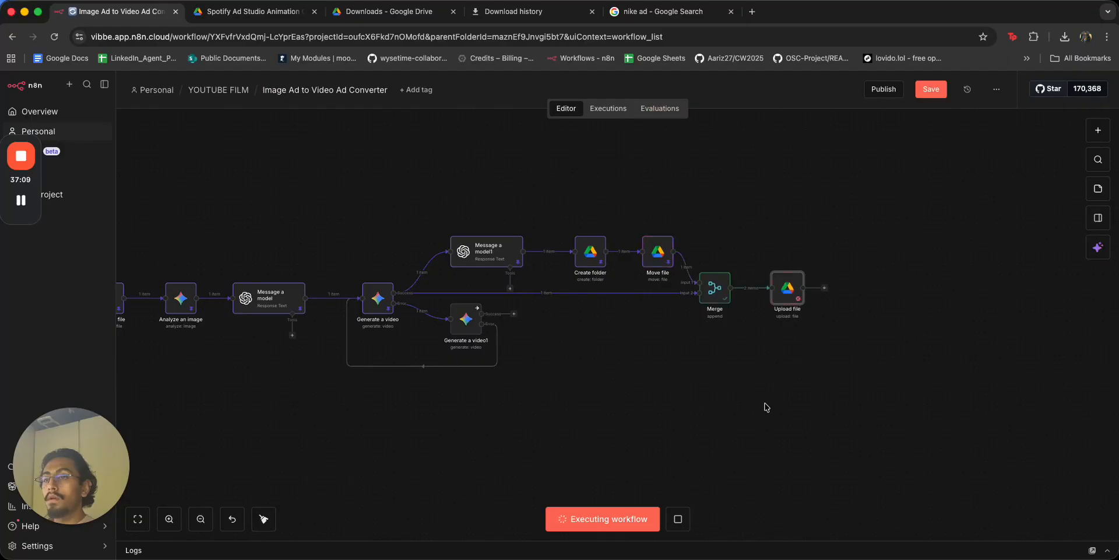
pyautogui.moveTo(799, 299)
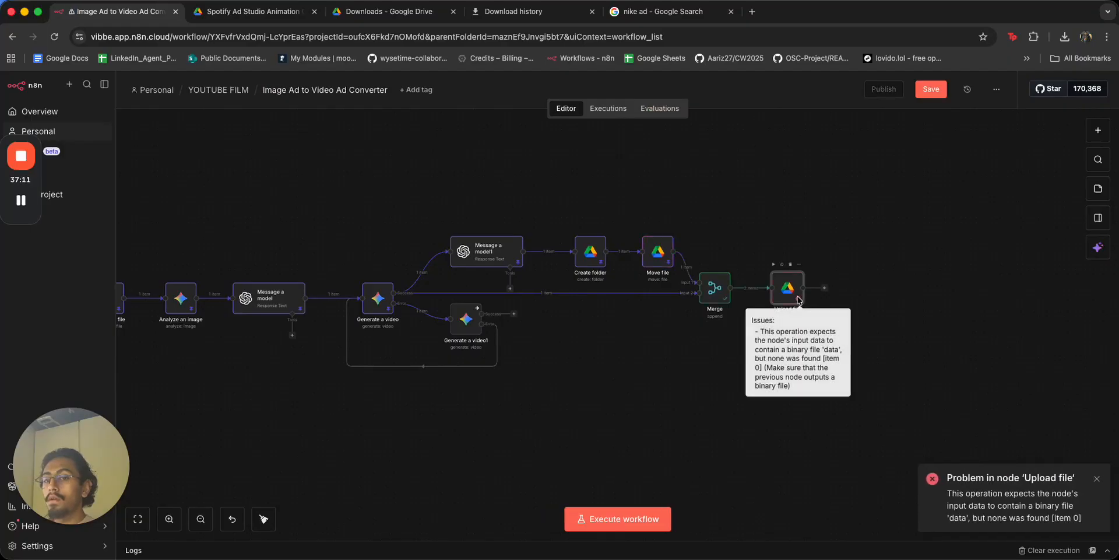
pyautogui.doubleClick(789, 291)
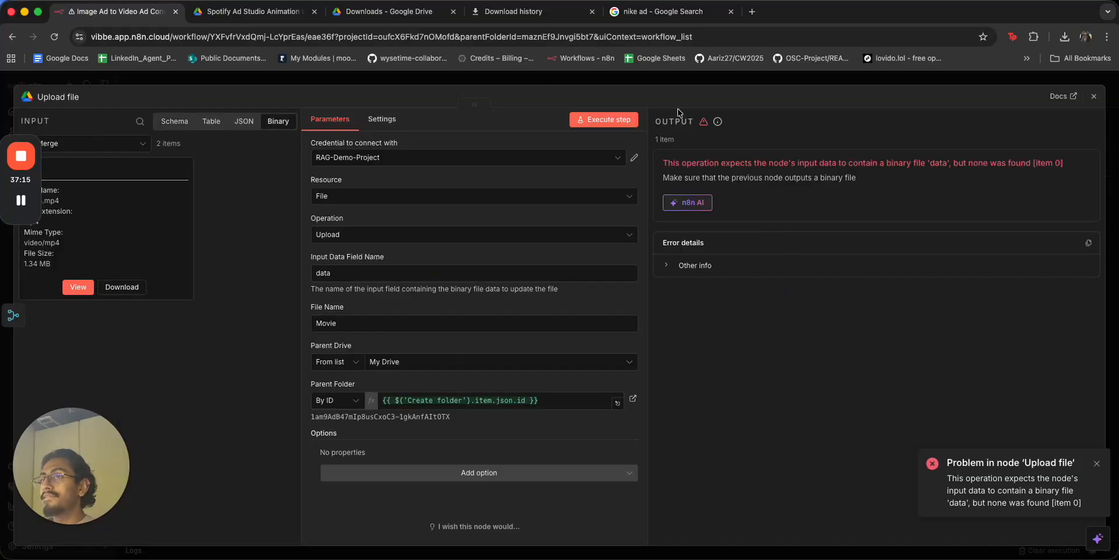
pyautogui.press('Escape')
# Unlink Upload file from Merge and move it down below Merge.
pyautogui.click(808, 290)
pyautogui.click(787, 328)
pyautogui.moveTo(785, 295); pyautogui.dragTo(775, 372)
# Inspect the Merge node's output as schema, table, JSON and binary data.
pyautogui.click(764, 288)
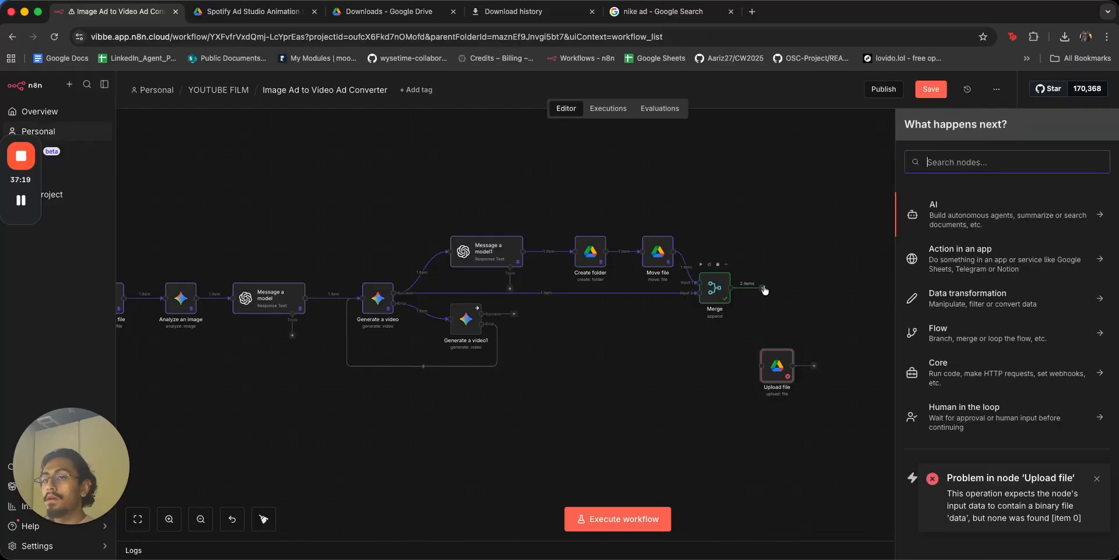
pyautogui.doubleClick(702, 284)
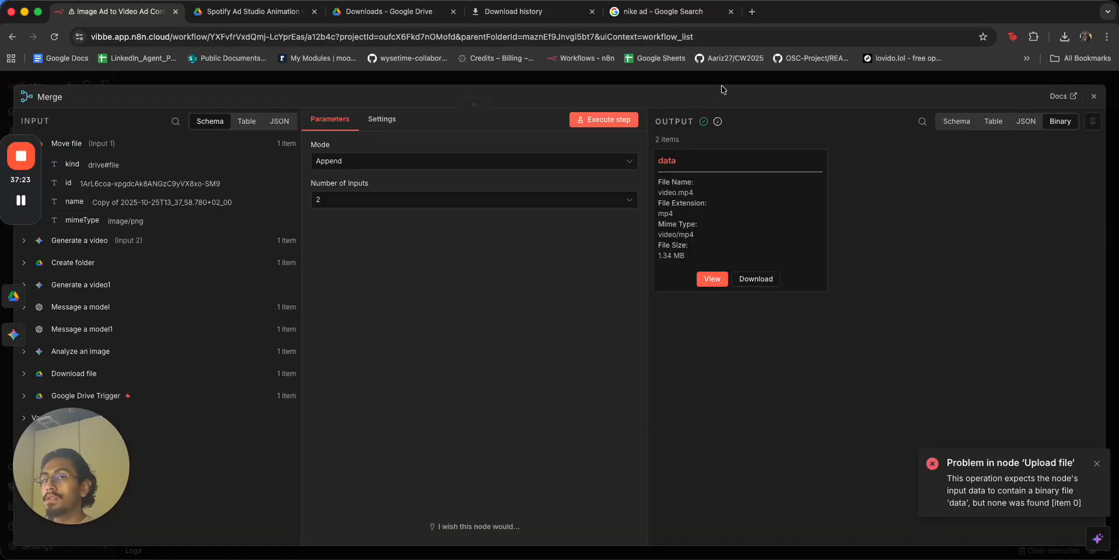
pyautogui.click(959, 122)
pyautogui.click(987, 125)
pyautogui.click(1026, 121)
pyautogui.click(1060, 122)
pyautogui.click(923, 82)
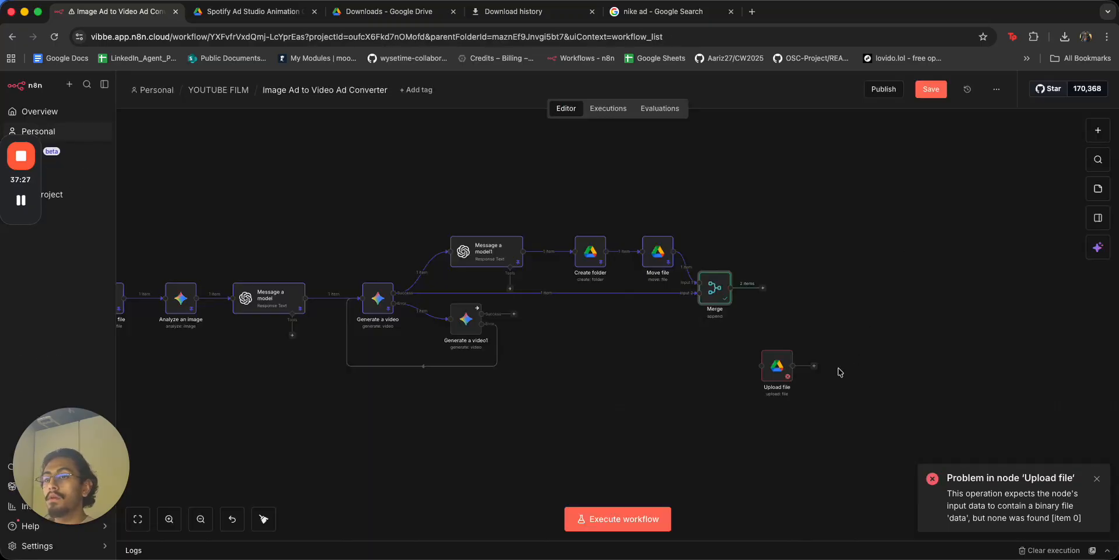
# Add a Filter node after Merge, review its incoming items, then delete it.
pyautogui.click(762, 288)
pyautogui.write('fil')
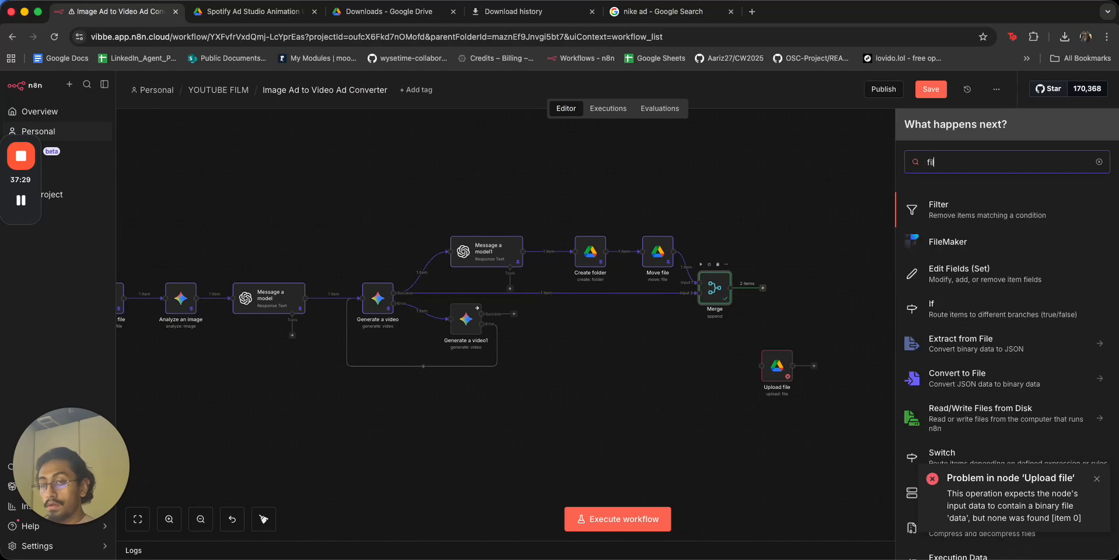
pyautogui.press('Return')
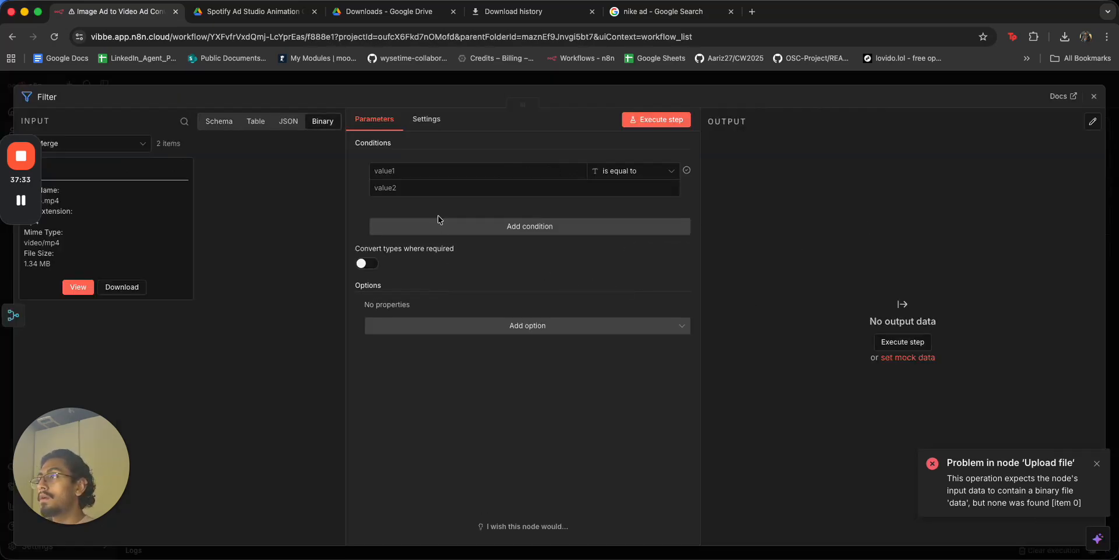
pyautogui.click(295, 124)
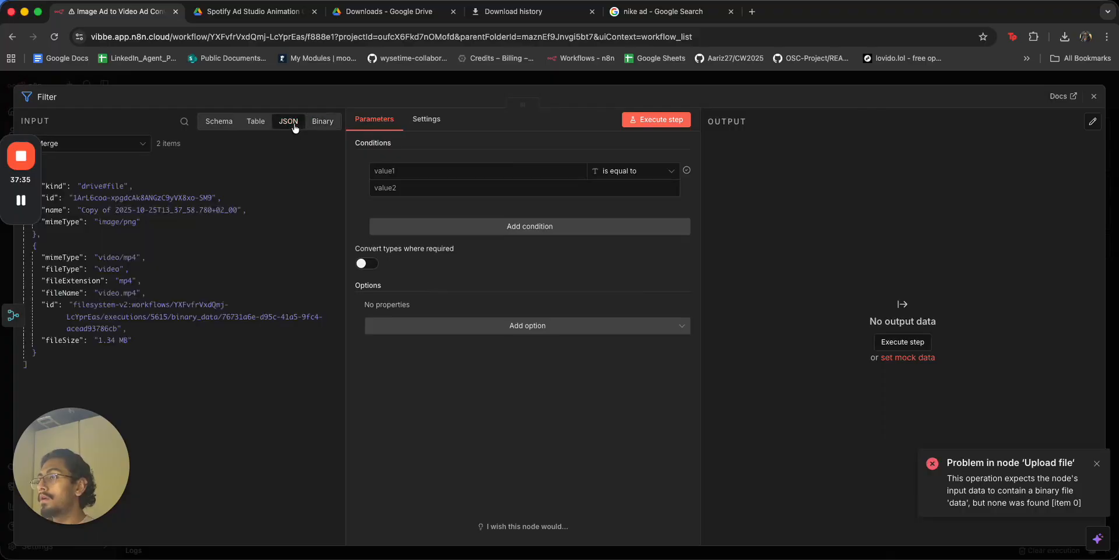
pyautogui.click(249, 124)
pyautogui.click(220, 121)
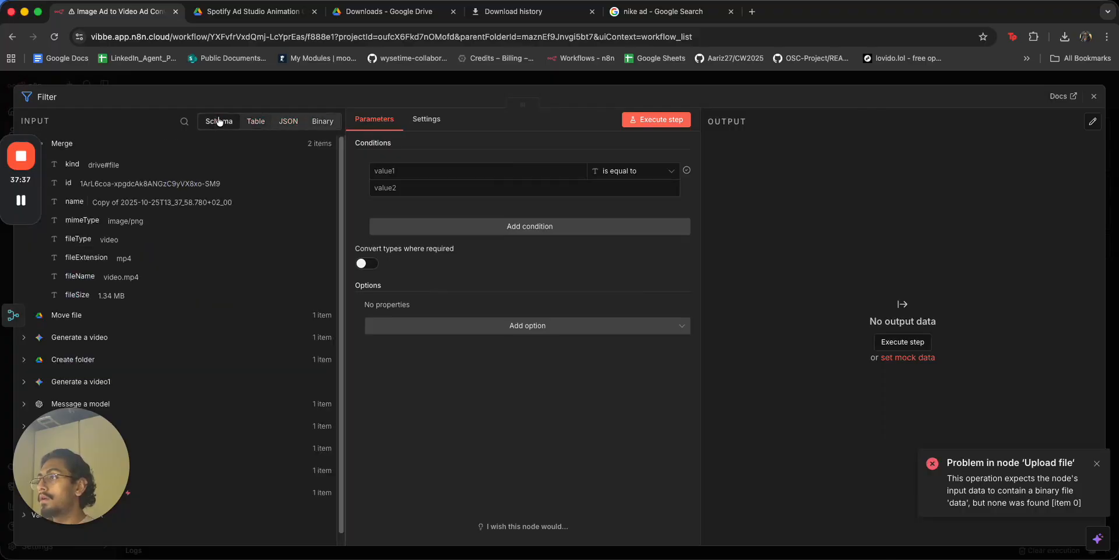
pyautogui.click(313, 77)
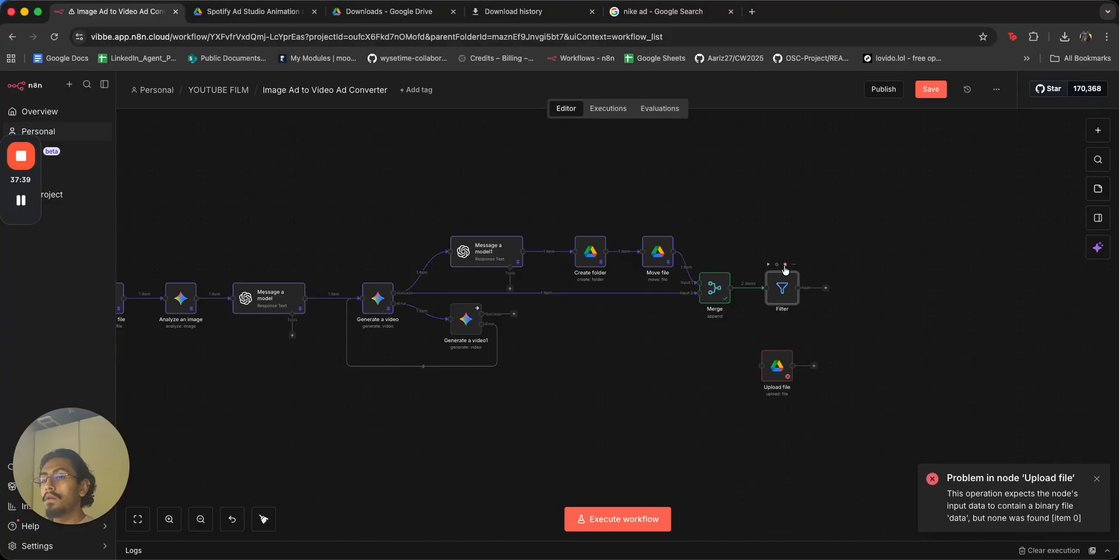
pyautogui.click(785, 265)
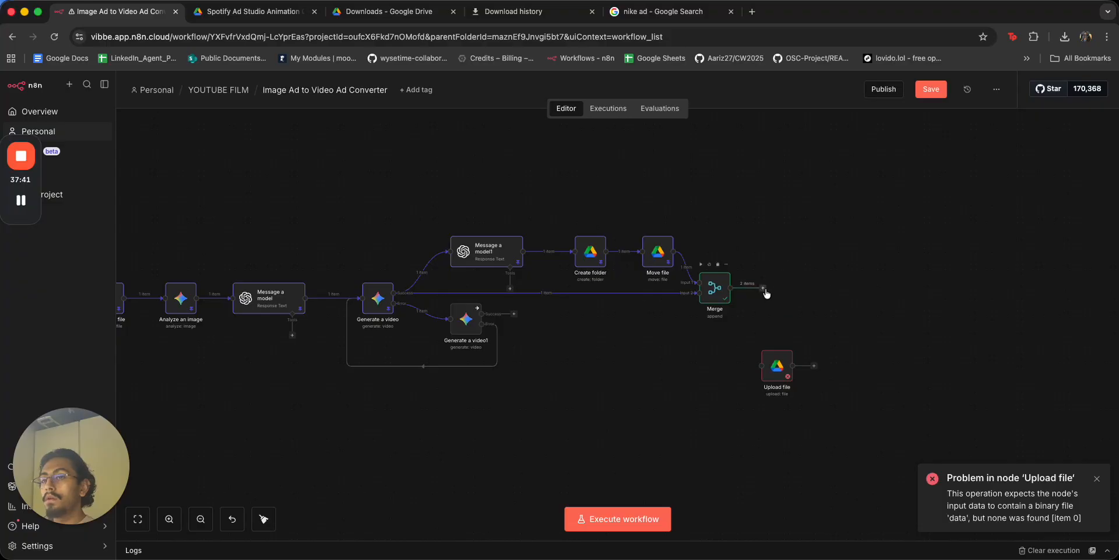
# Add a Split Out node after Merge and map the 'kind' field into Fields To Split Out.
pyautogui.click(764, 289)
pyautogui.write('splt')
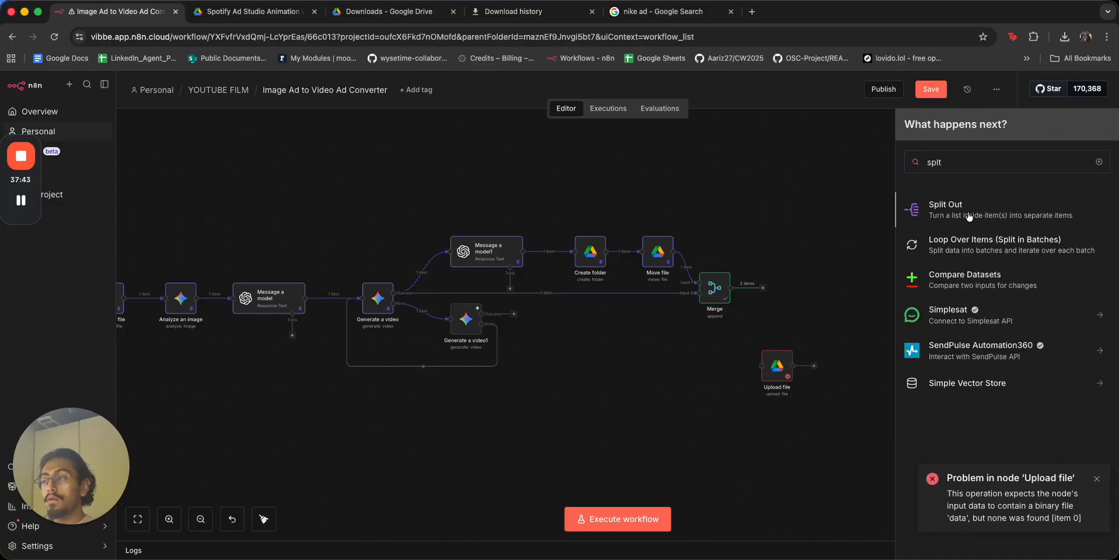
pyautogui.click(969, 214)
pyautogui.click(245, 122)
pyautogui.click(209, 124)
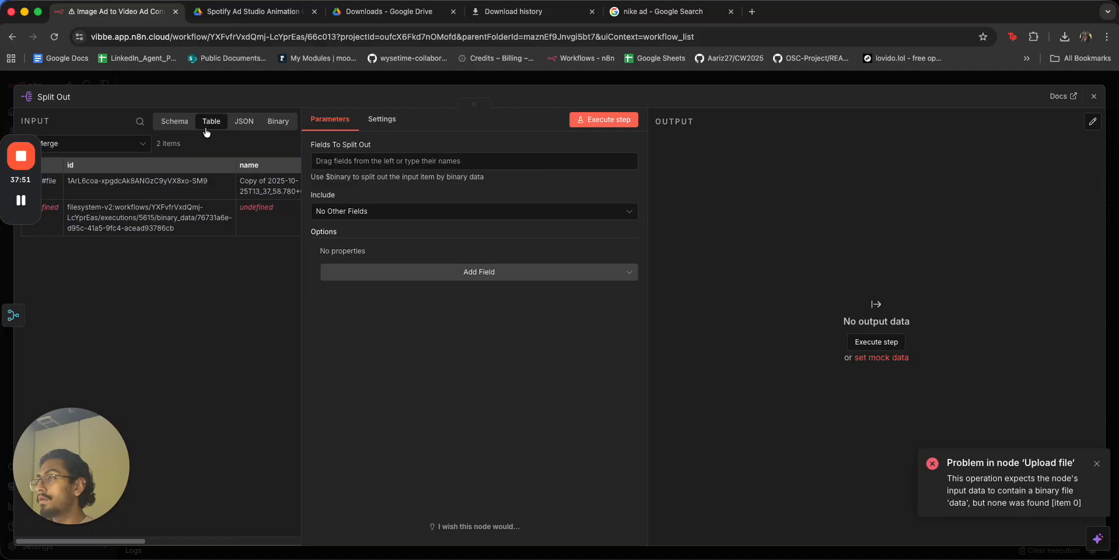
pyautogui.click(365, 161)
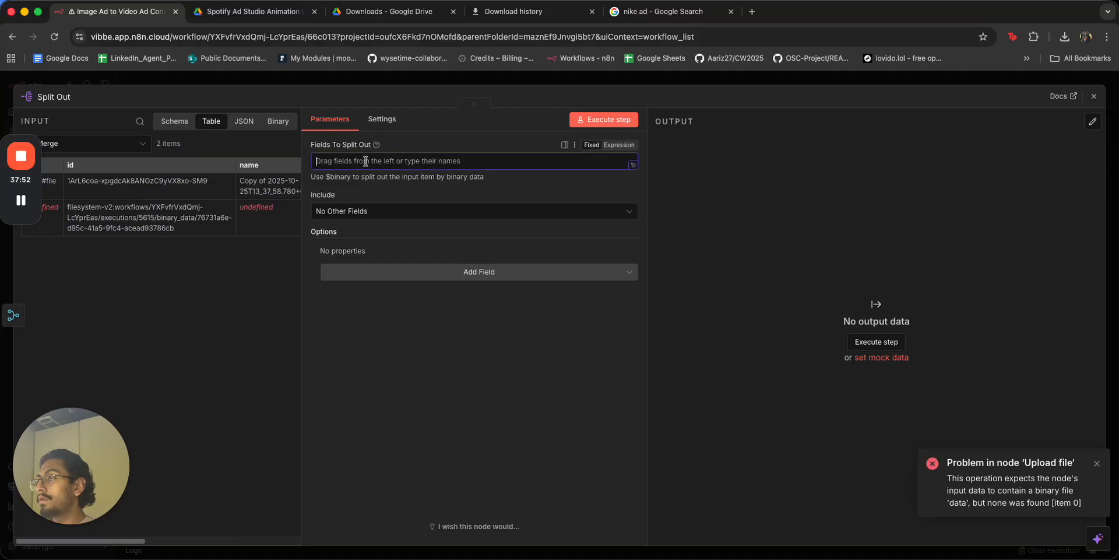
pyautogui.click(175, 122)
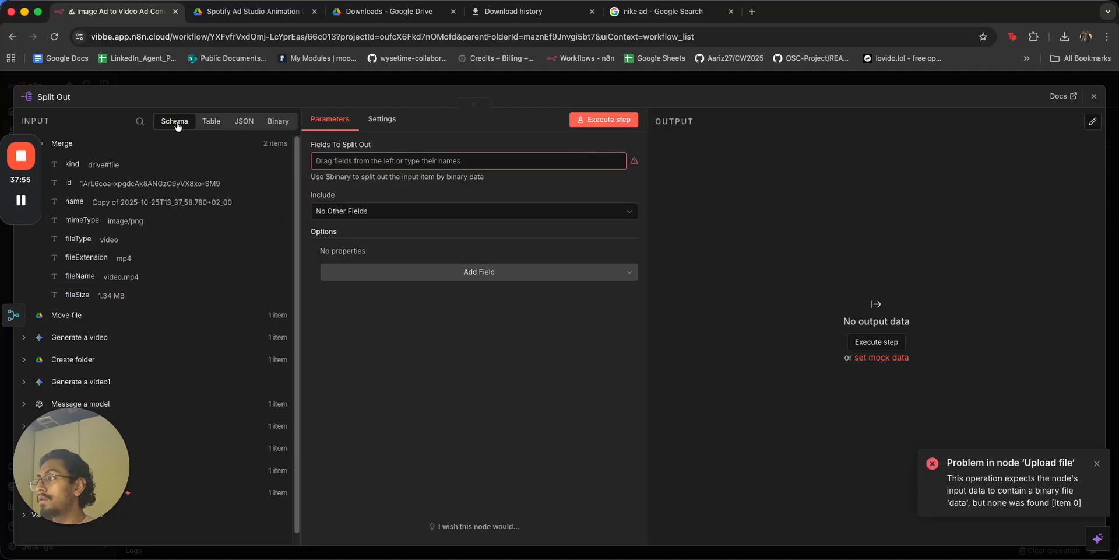
pyautogui.click(211, 121)
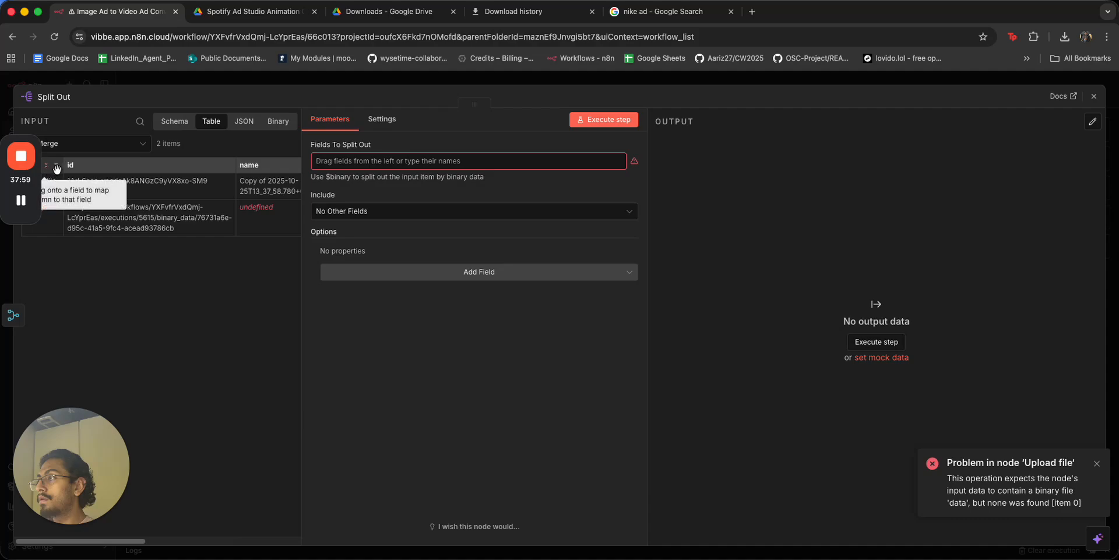
pyautogui.moveTo(47, 170); pyautogui.dragTo(327, 161)
# Execute the Split Out step, which outputs 1 item, and close its settings.
pyautogui.click(635, 125)
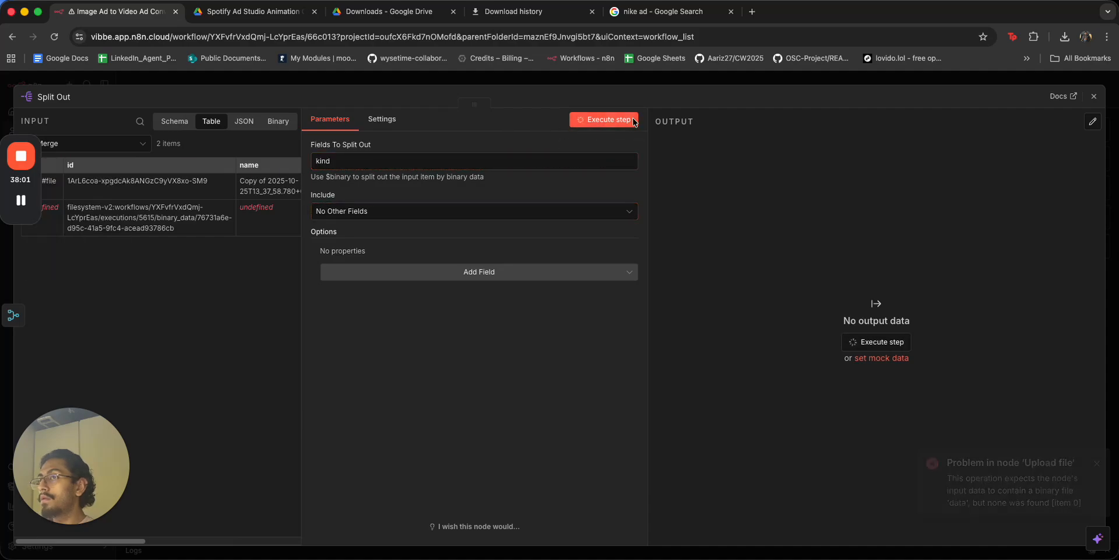
pyautogui.click(651, 81)
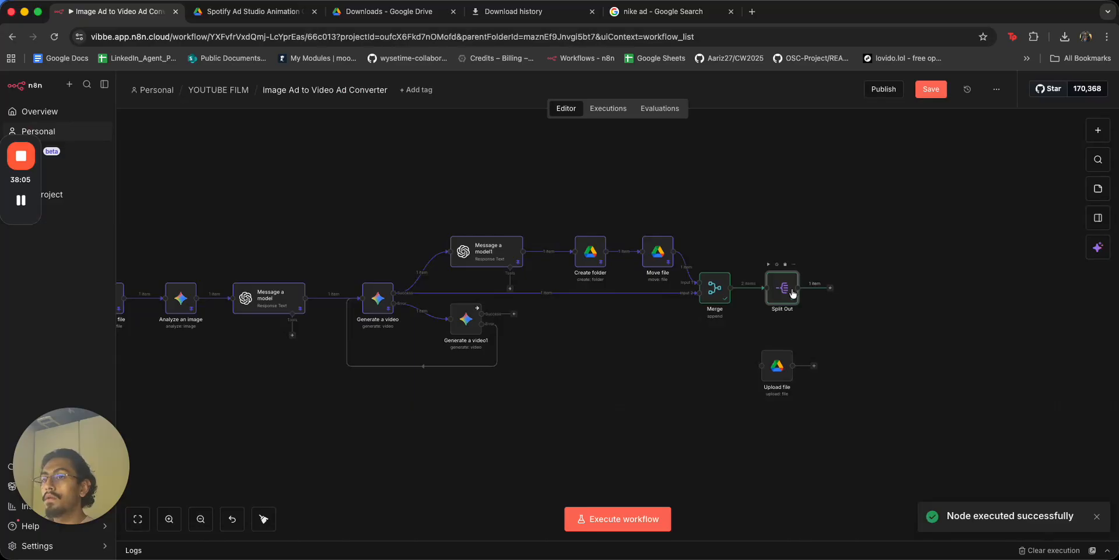
pyautogui.doubleClick(793, 293)
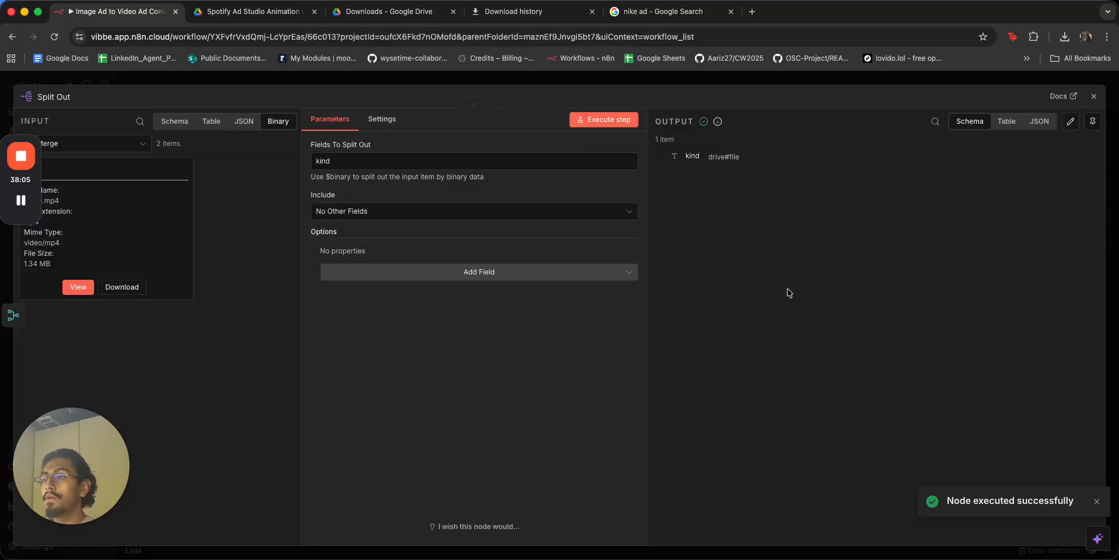
pyautogui.click(737, 86)
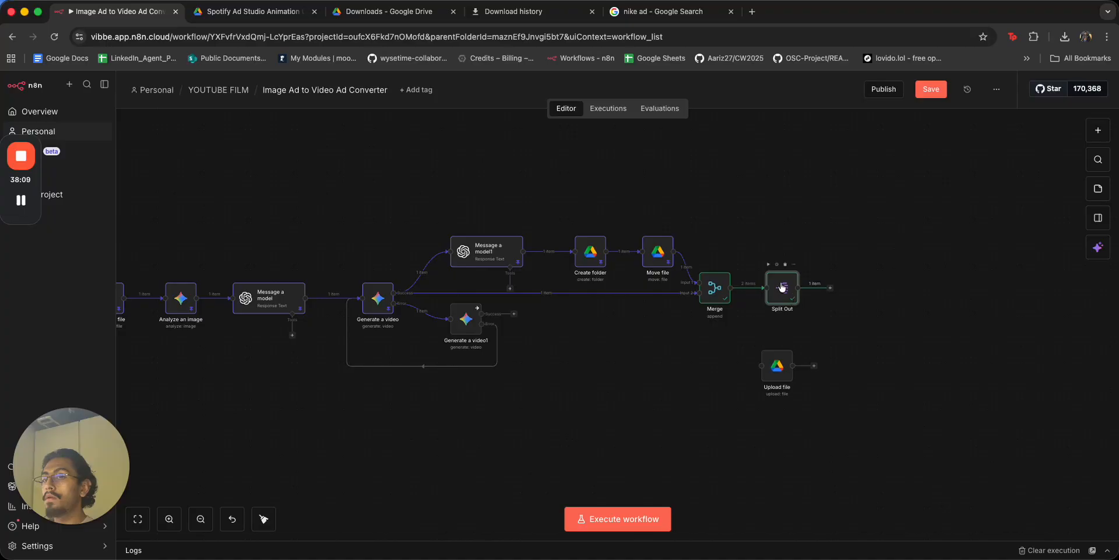
# Detach Split Out to the right and connect Upload file directly after Merge.
pyautogui.click(755, 288)
pyautogui.moveTo(796, 288); pyautogui.dragTo(885, 277)
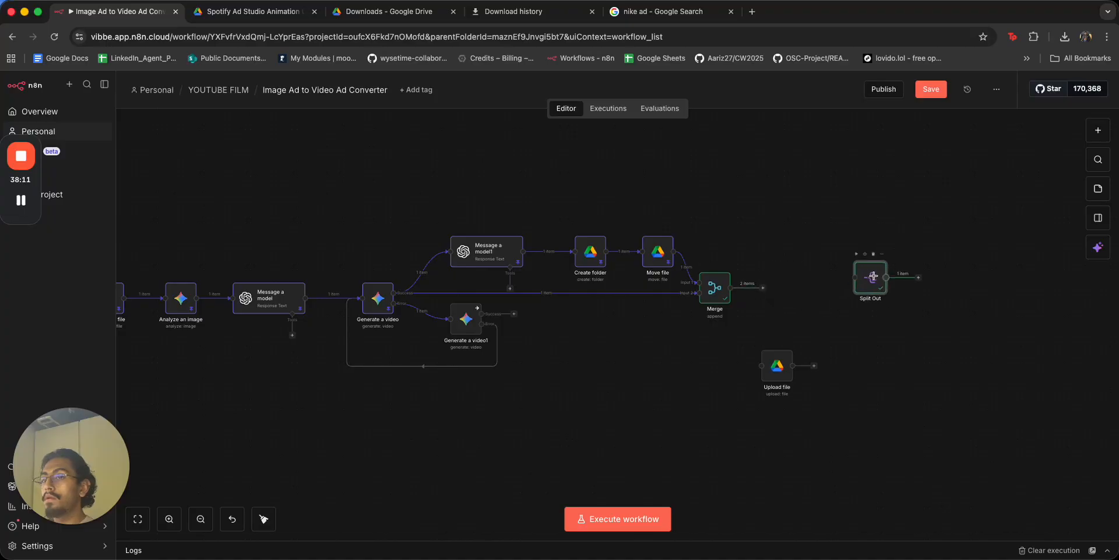
pyautogui.moveTo(785, 369); pyautogui.dragTo(780, 292)
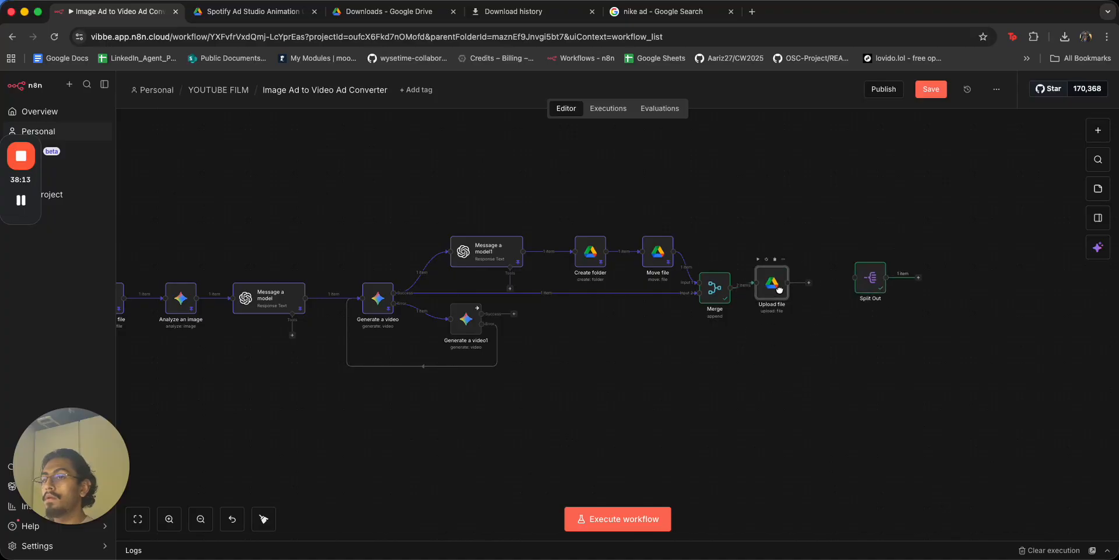
# Check that Upload file receives Merge's 2 items, including the video.mp4 binary.
pyautogui.doubleClick(780, 293)
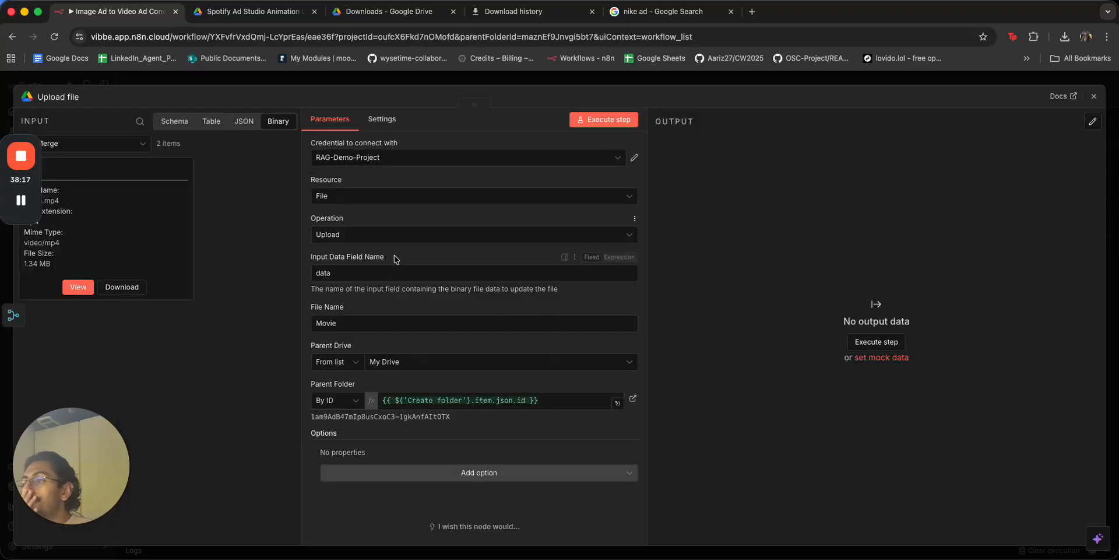
pyautogui.moveTo(39, 192); pyautogui.dragTo(32, 359)
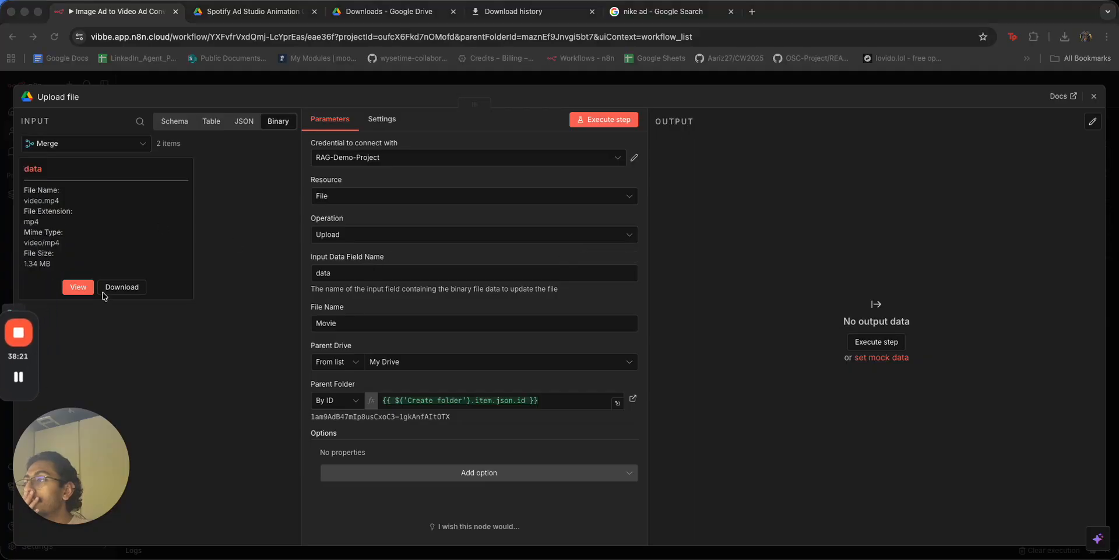
pyautogui.click(90, 145)
pyautogui.click(93, 148)
pyautogui.click(95, 175)
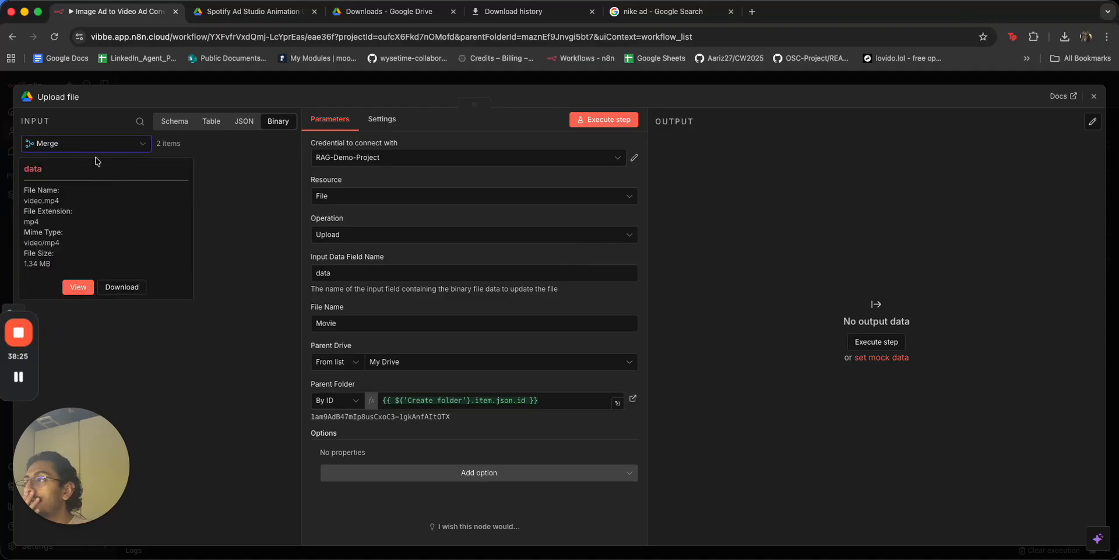
pyautogui.click(244, 121)
pyautogui.click(211, 121)
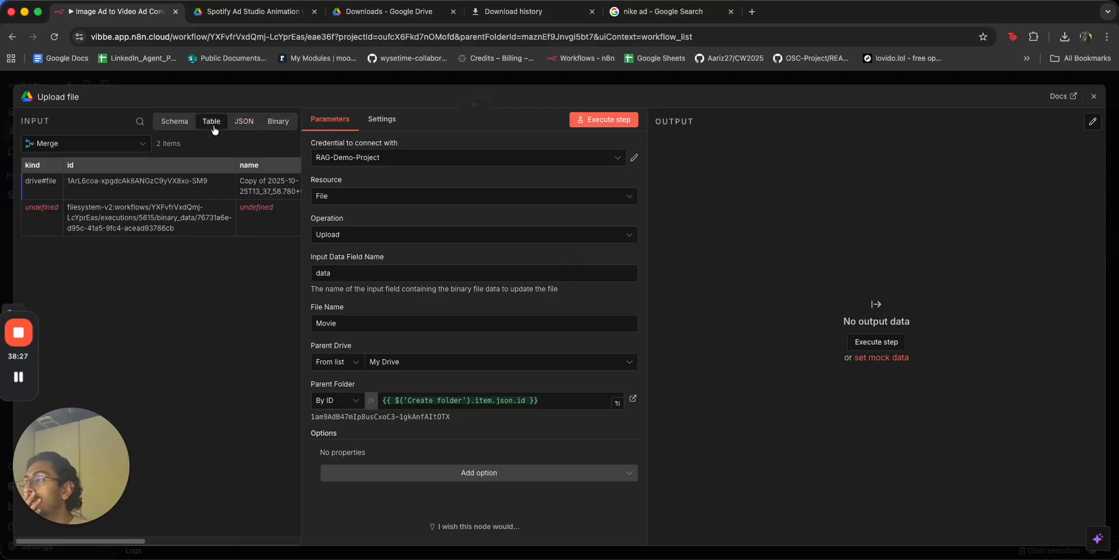
pyautogui.moveTo(97, 528)
pyautogui.moveTo(97, 543); pyautogui.dragTo(65, 559)
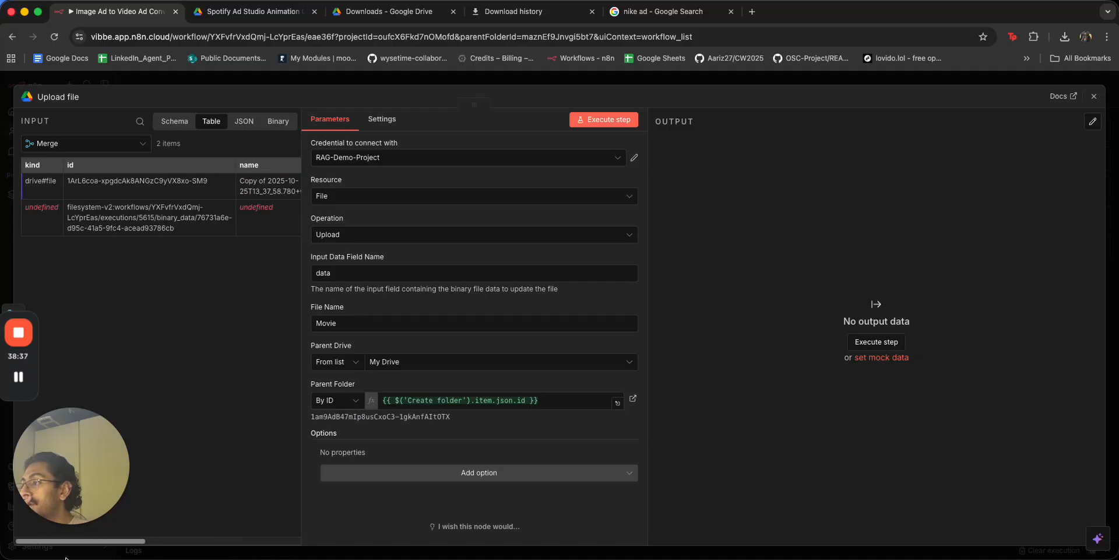
pyautogui.click(382, 80)
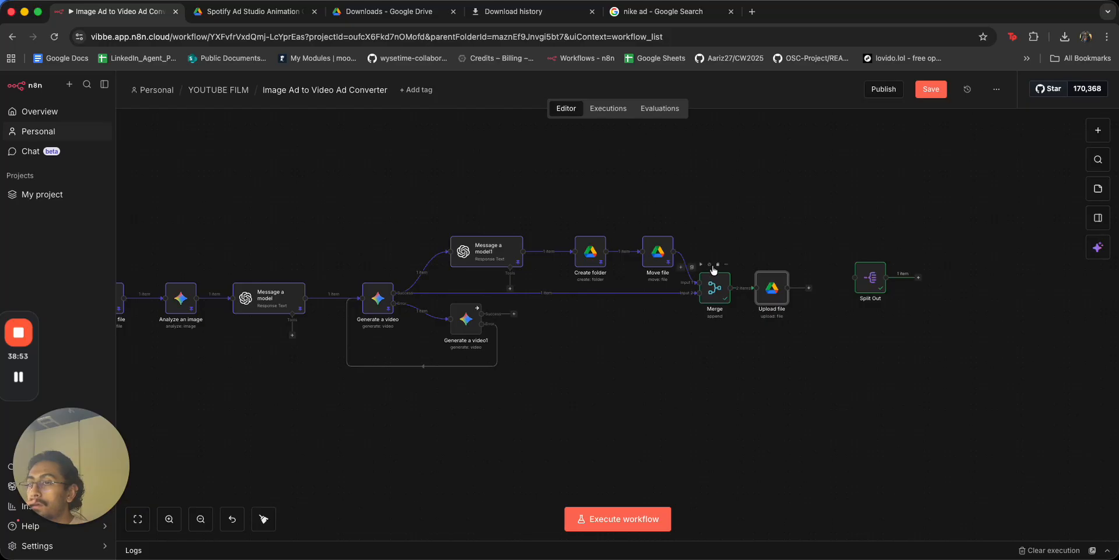
# Delete the Merge, Split Out and Upload file nodes from the workflow.
pyautogui.click(718, 264)
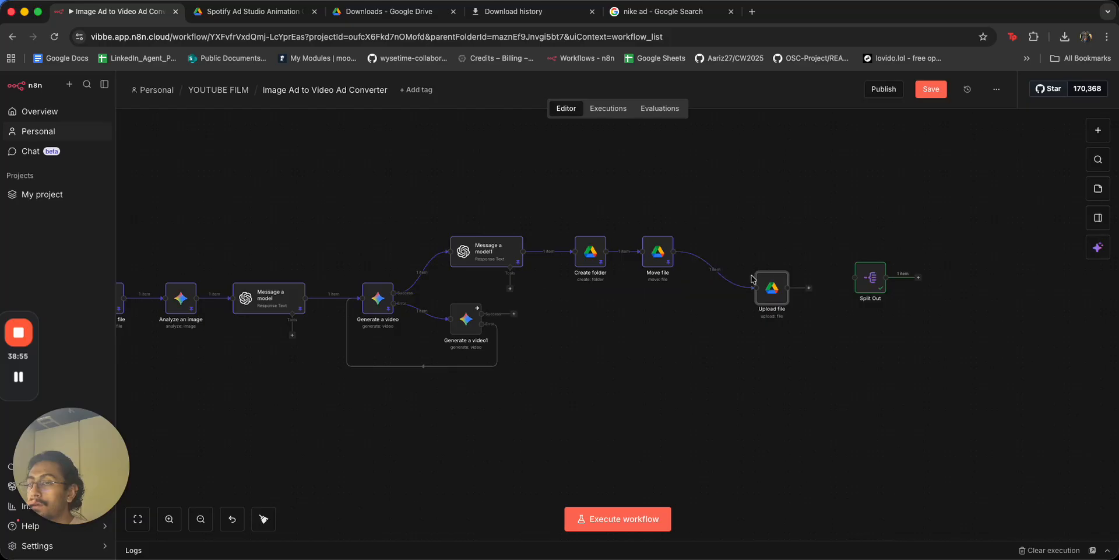
pyautogui.click(723, 269)
pyautogui.click(874, 255)
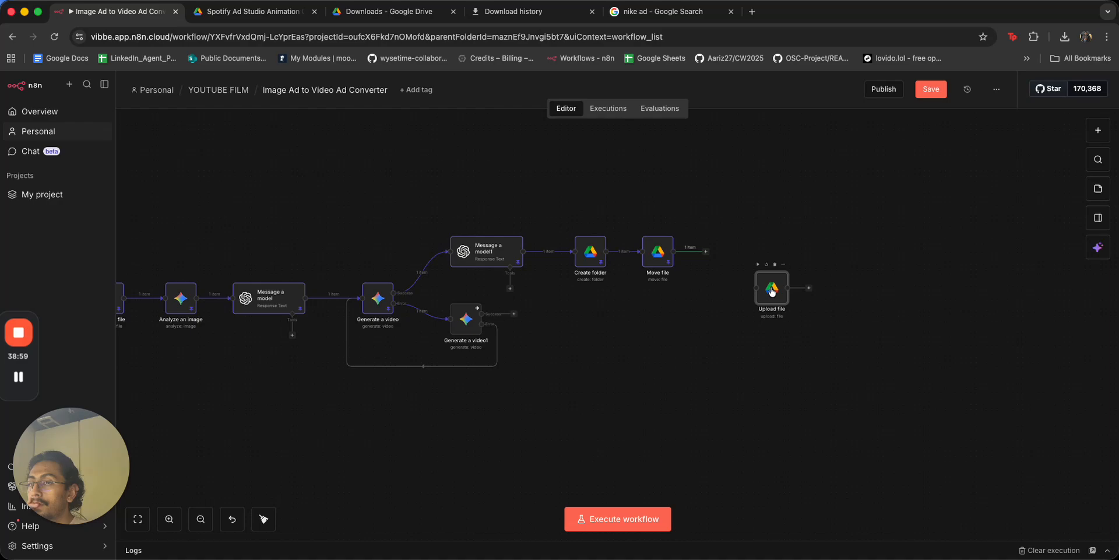
pyautogui.click(774, 266)
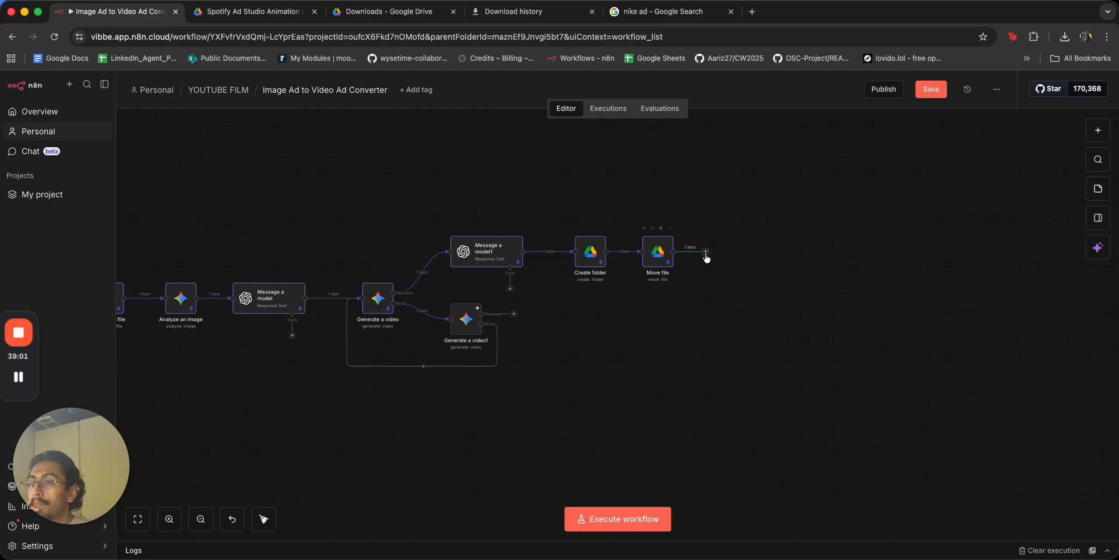
# Add a standalone Google Drive 'Download file' node using the RAG-Demo-Project credential.
pyautogui.click(706, 251)
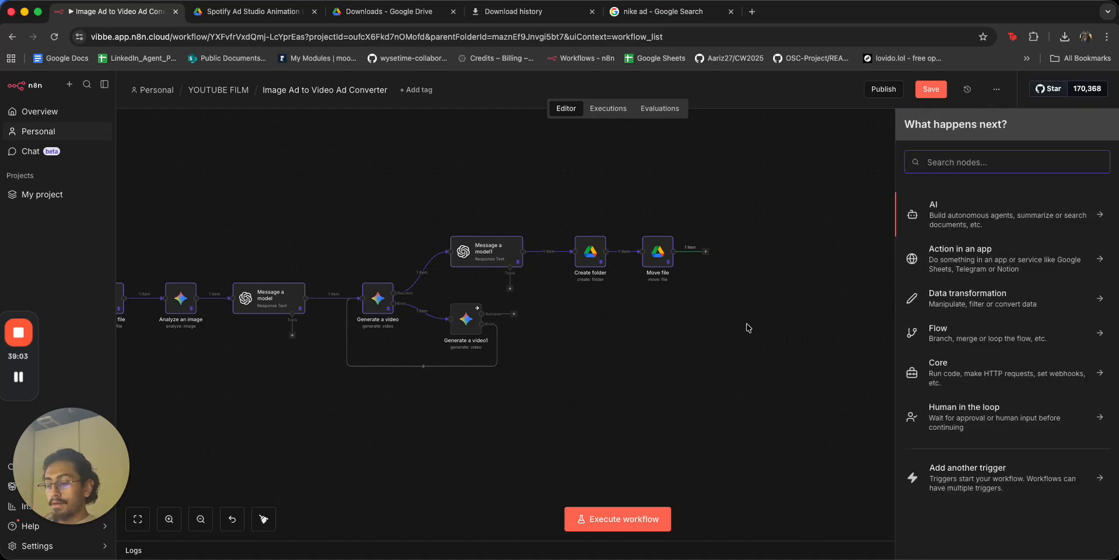
pyautogui.write('down')
pyautogui.press('super+BackSpace')
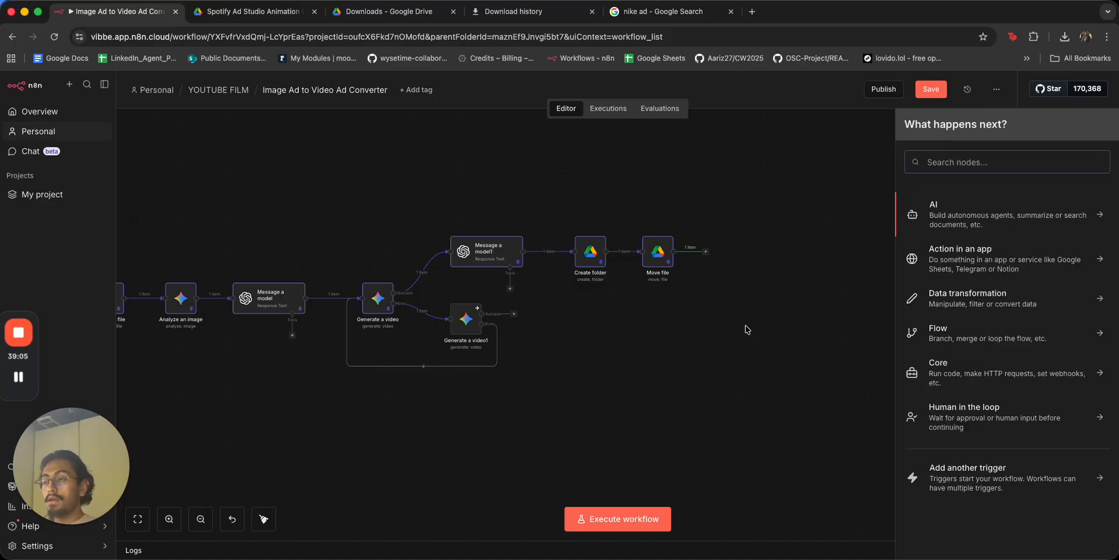
pyautogui.click(740, 334)
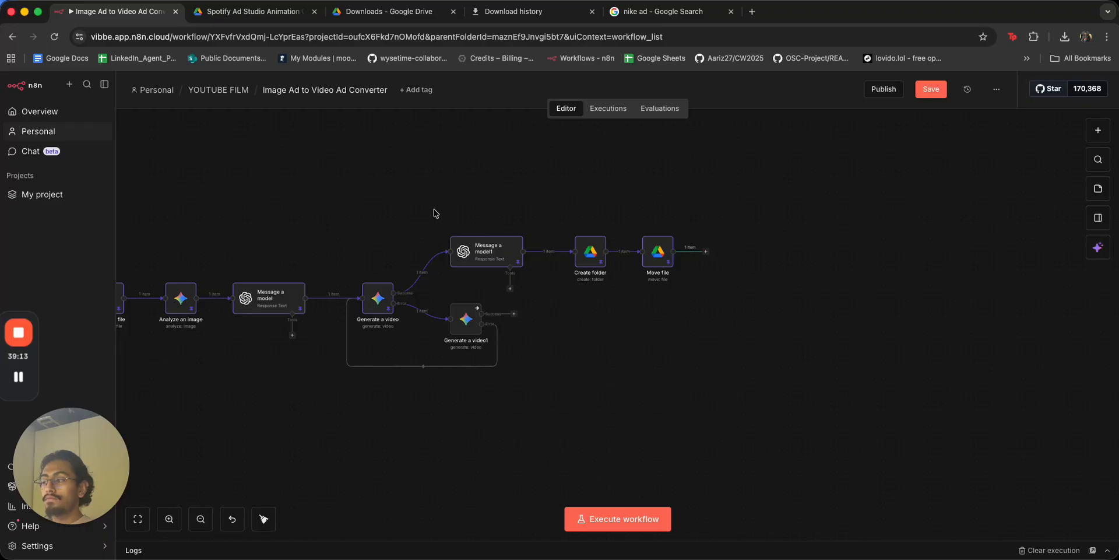
pyautogui.press('Tab')
pyautogui.write('driv')
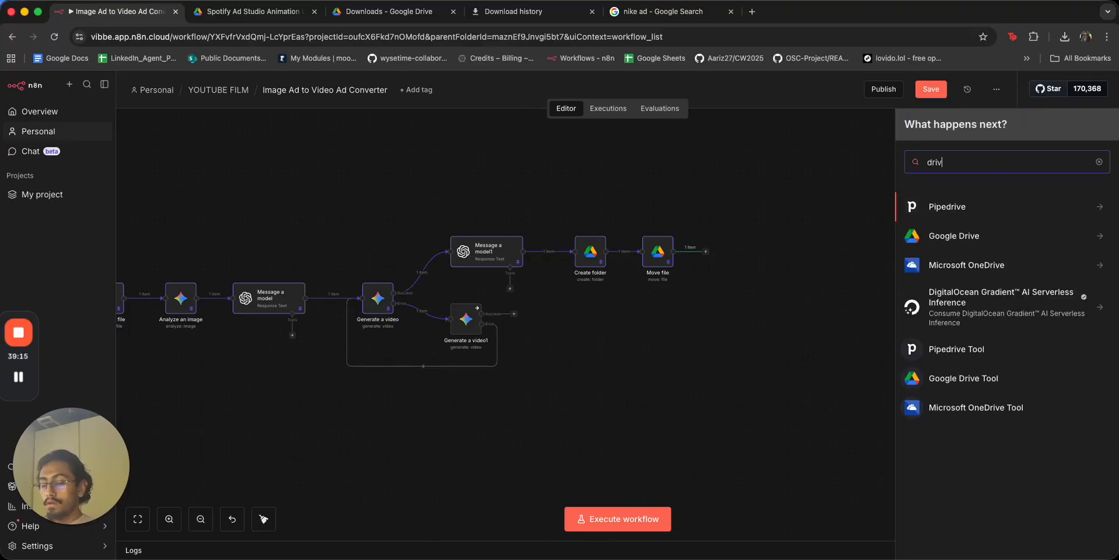
pyautogui.click(981, 236)
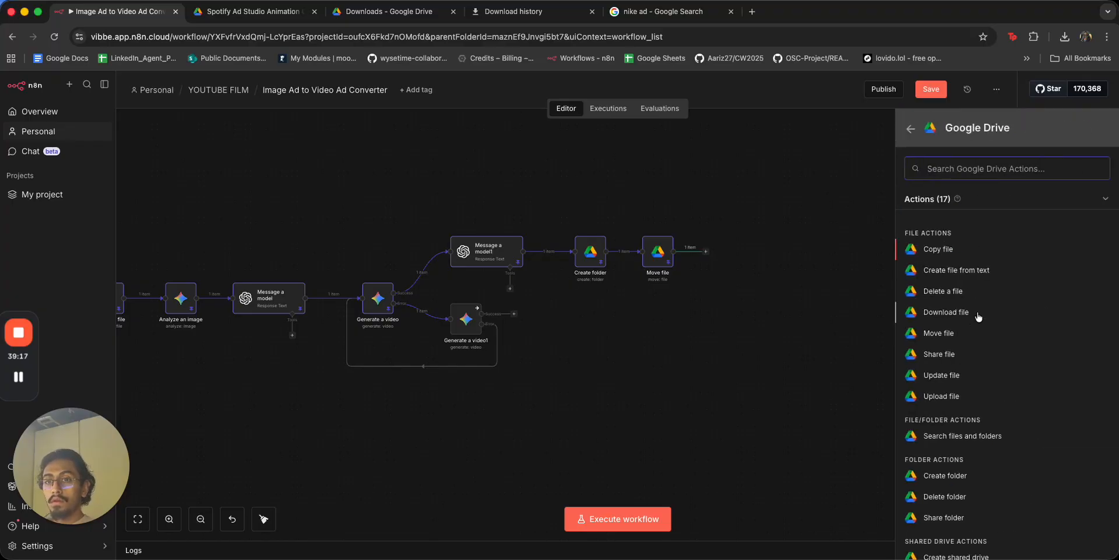
pyautogui.scroll(-4, 963, 414)
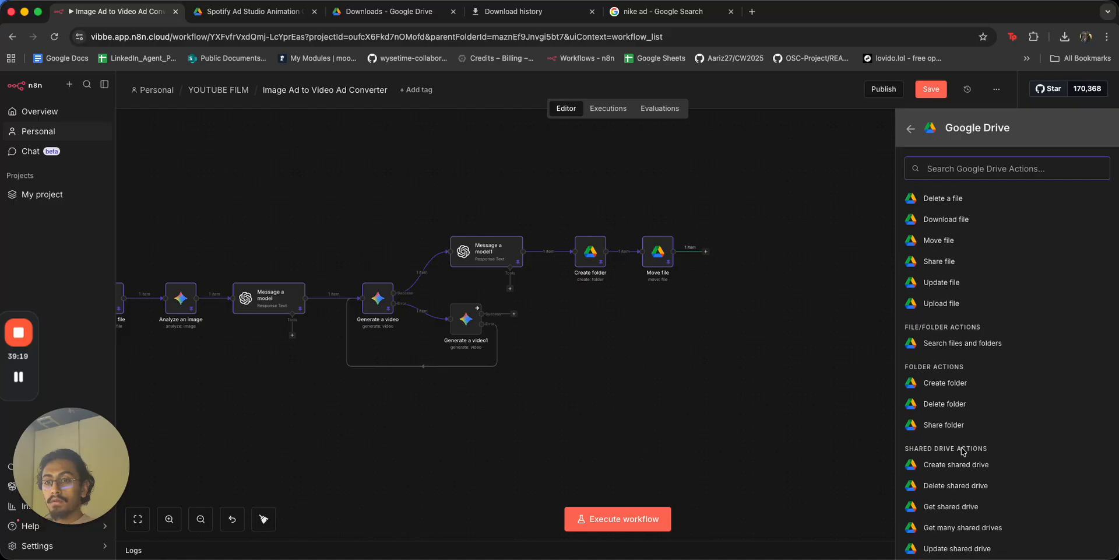
pyautogui.scroll(4, 959, 315)
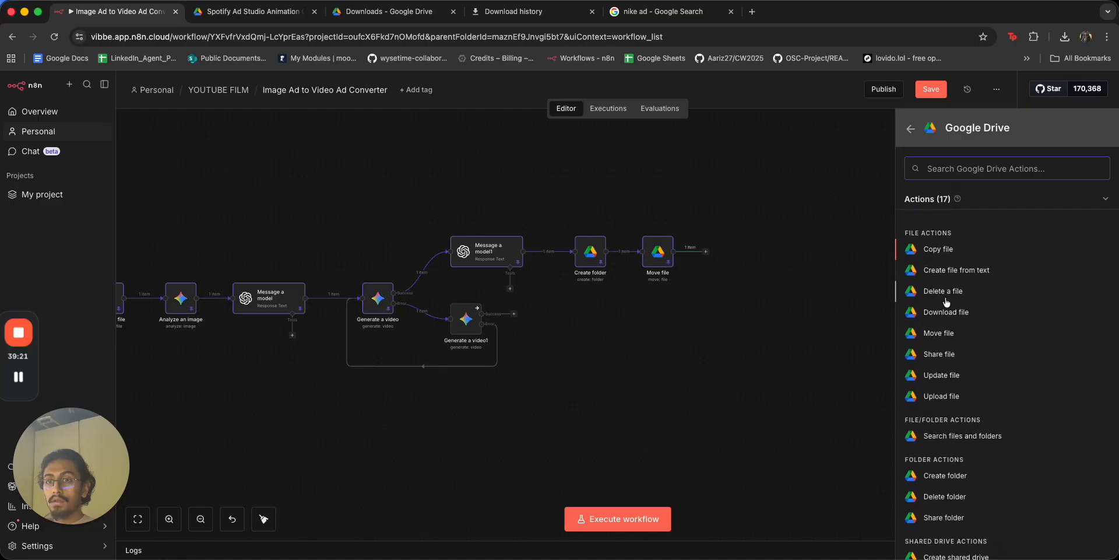
pyautogui.click(947, 314)
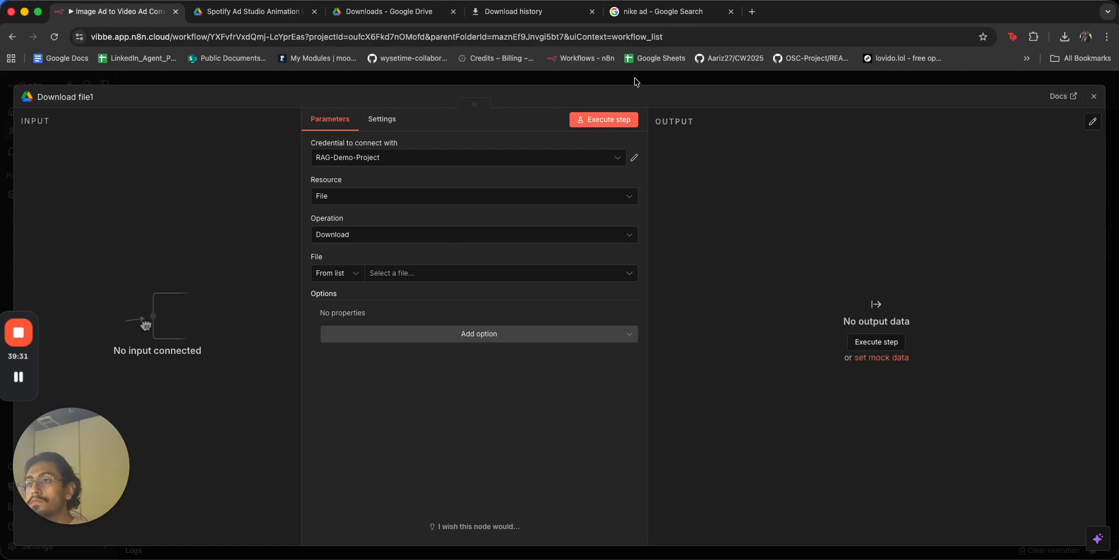
pyautogui.click(634, 80)
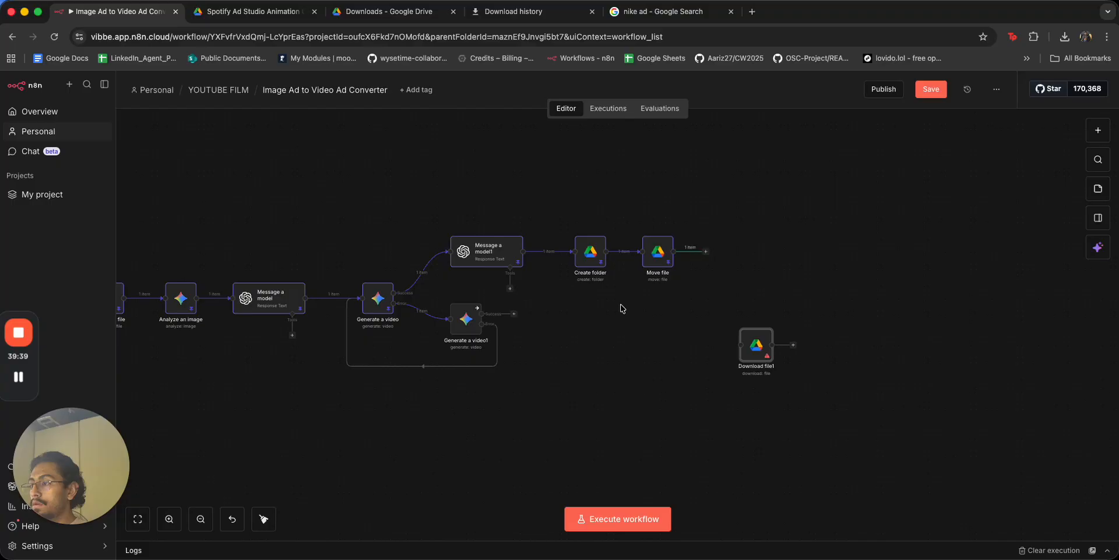
# Delete Download file1 and insert a Google Drive Upload file node after Generate a video.
pyautogui.moveTo(436, 208); pyautogui.dragTo(680, 280)
pyautogui.moveTo(563, 246); pyautogui.dragTo(661, 244)
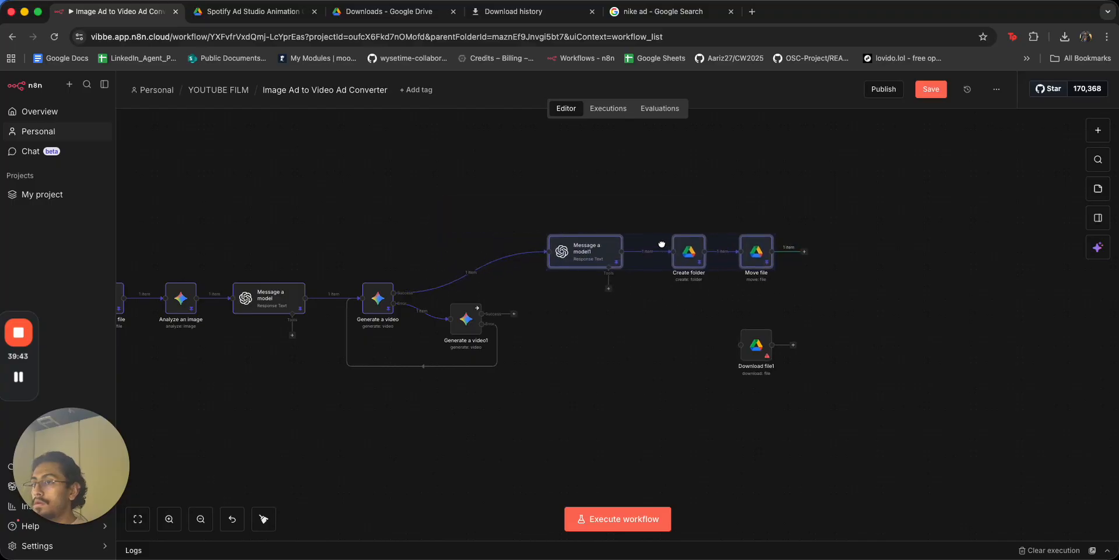
pyautogui.click(762, 326)
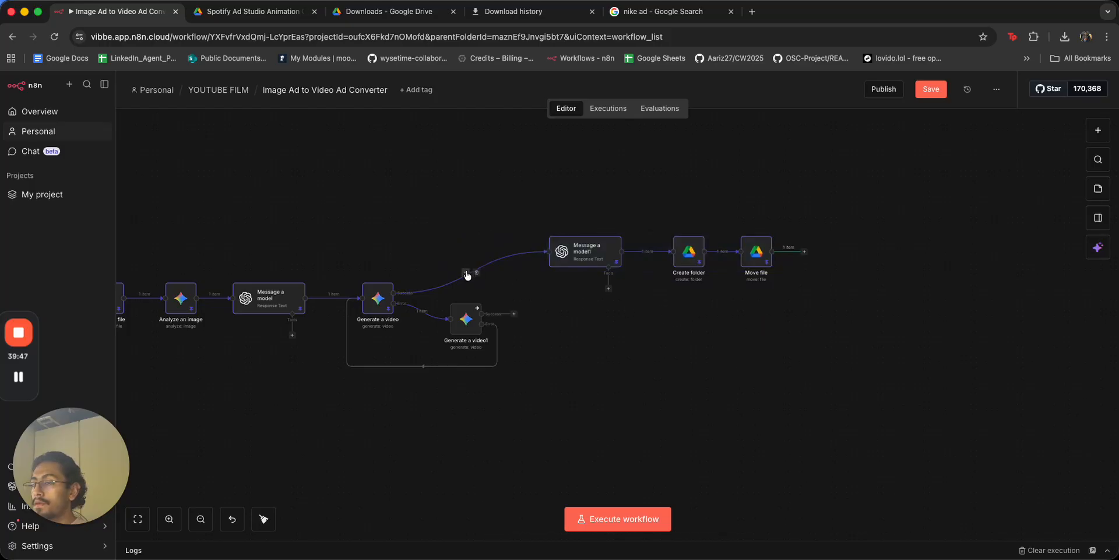
pyautogui.click(466, 272)
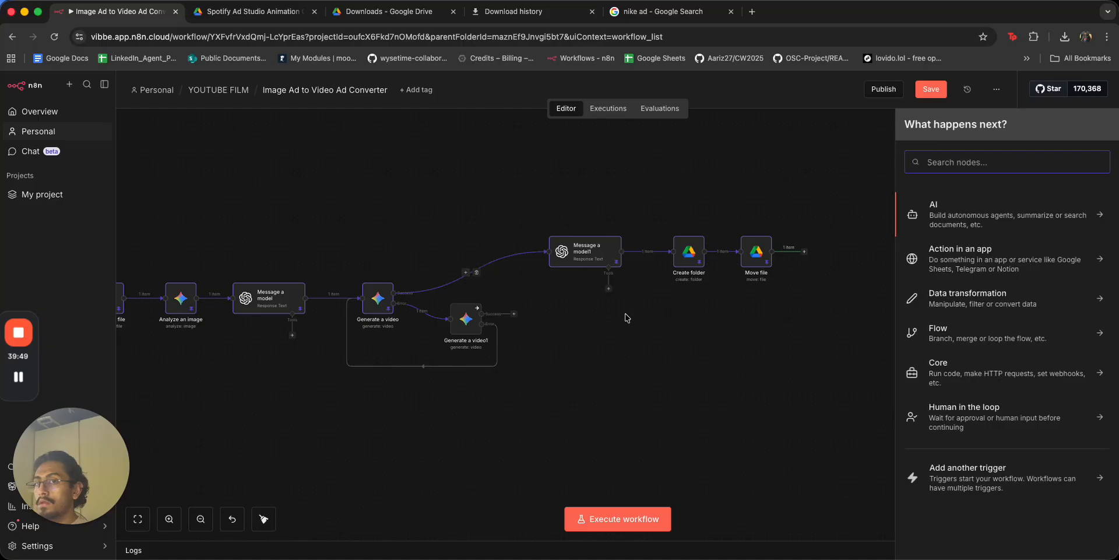
pyautogui.write('upload')
pyautogui.press('BackSpace')
pyautogui.press('BackSpace')
pyautogui.press('BackSpace')
pyautogui.press('BackSpace')
pyautogui.press('BackSpace')
pyautogui.press('BackSpace')
pyautogui.write('dri')
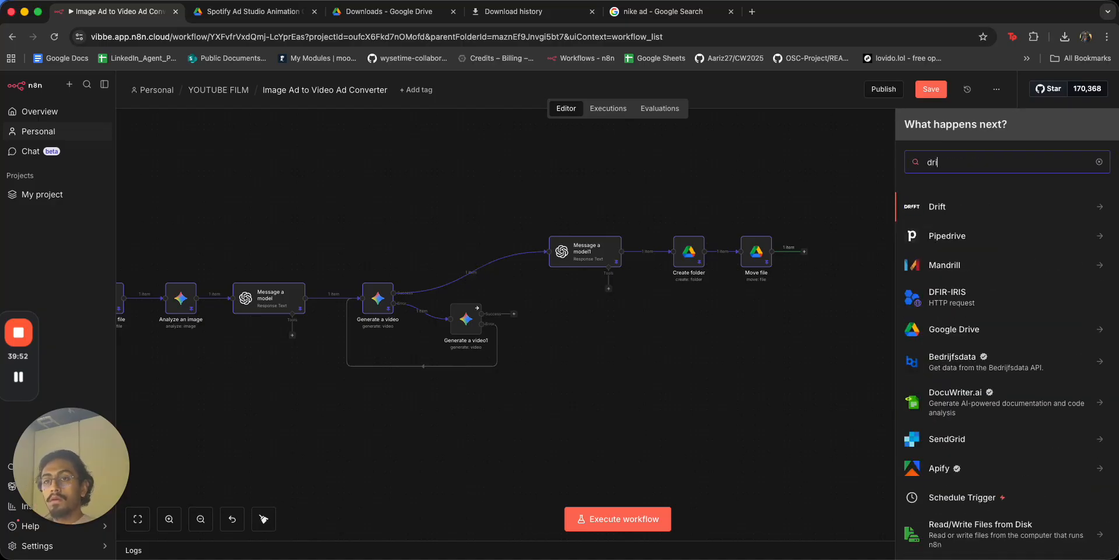
pyautogui.click(961, 329)
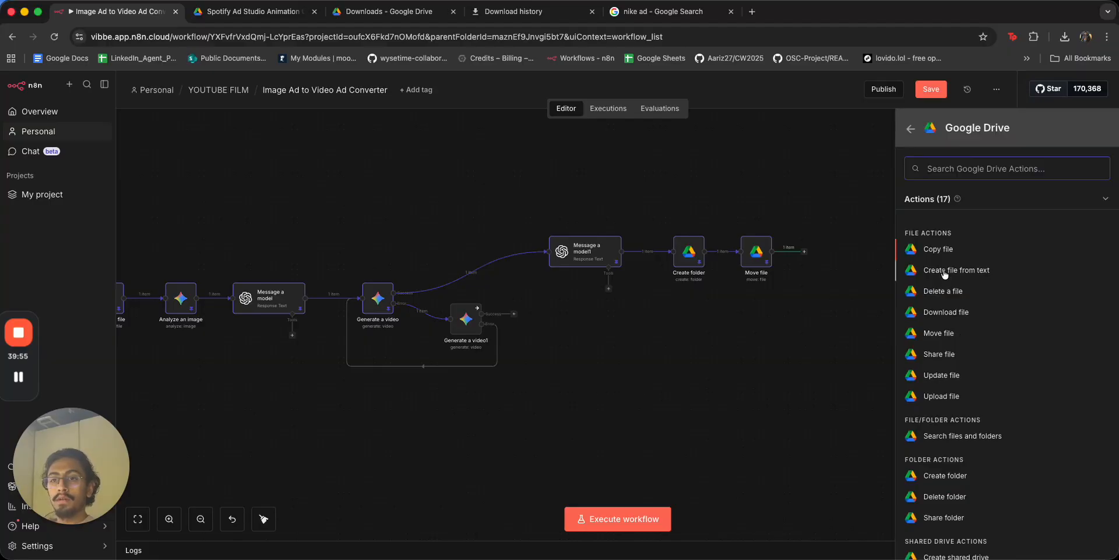
pyautogui.scroll(-2, 951, 418)
pyautogui.click(942, 334)
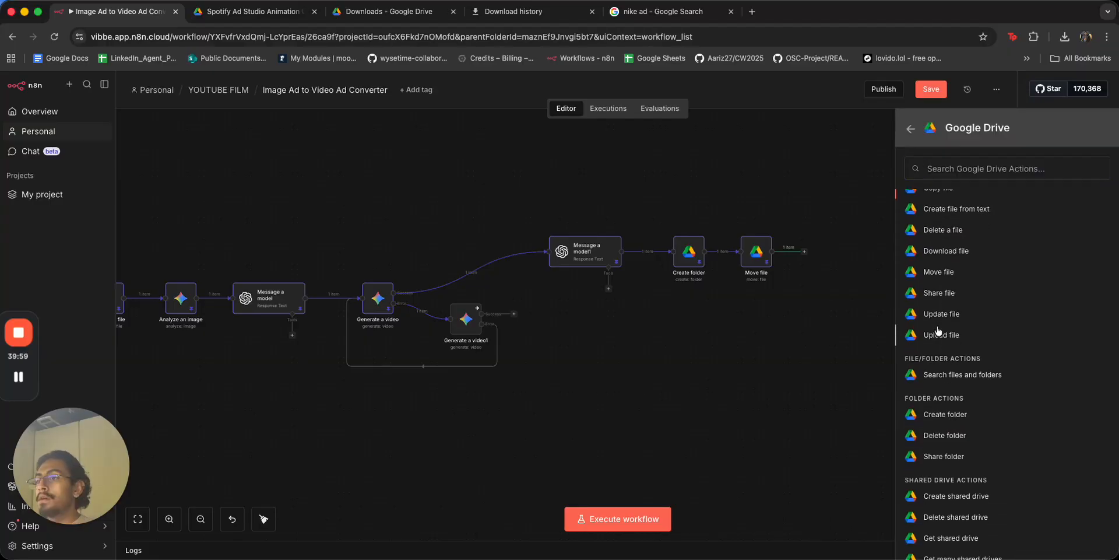
# Name the uploaded file 'movie' and set Parent Folder by ID to the Ad to video folder.
pyautogui.click(350, 328)
pyautogui.write('movie')
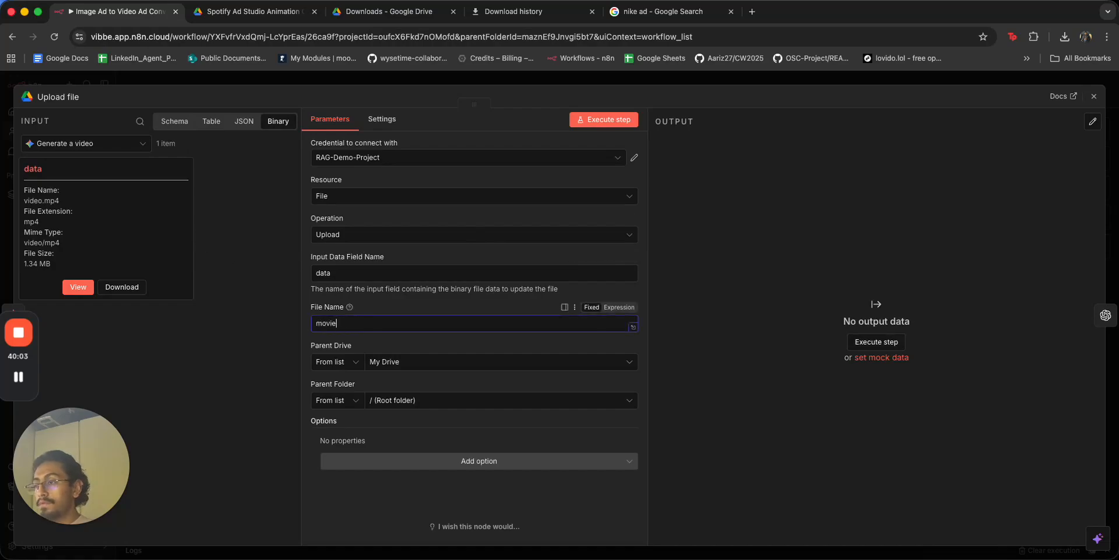
pyautogui.click(274, 14)
pyautogui.click(258, 129)
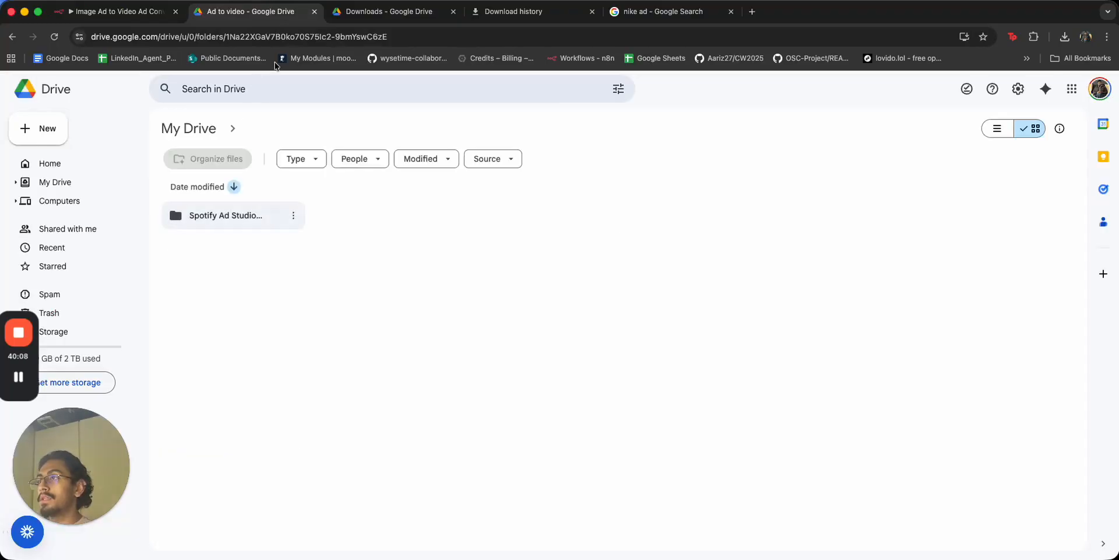
pyautogui.click(361, 35)
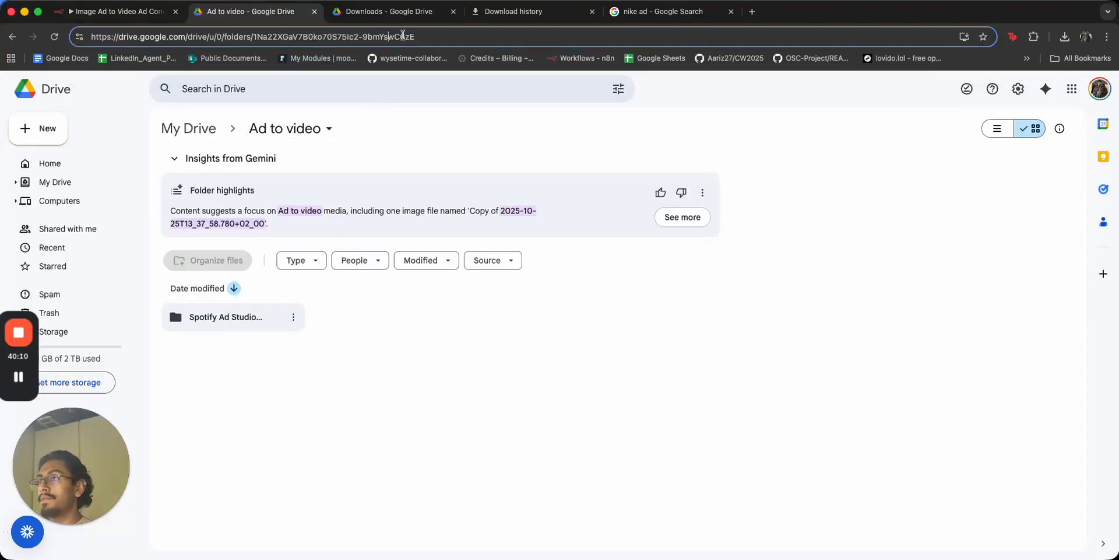
pyautogui.moveTo(412, 36); pyautogui.dragTo(254, 37)
pyautogui.click(113, 12)
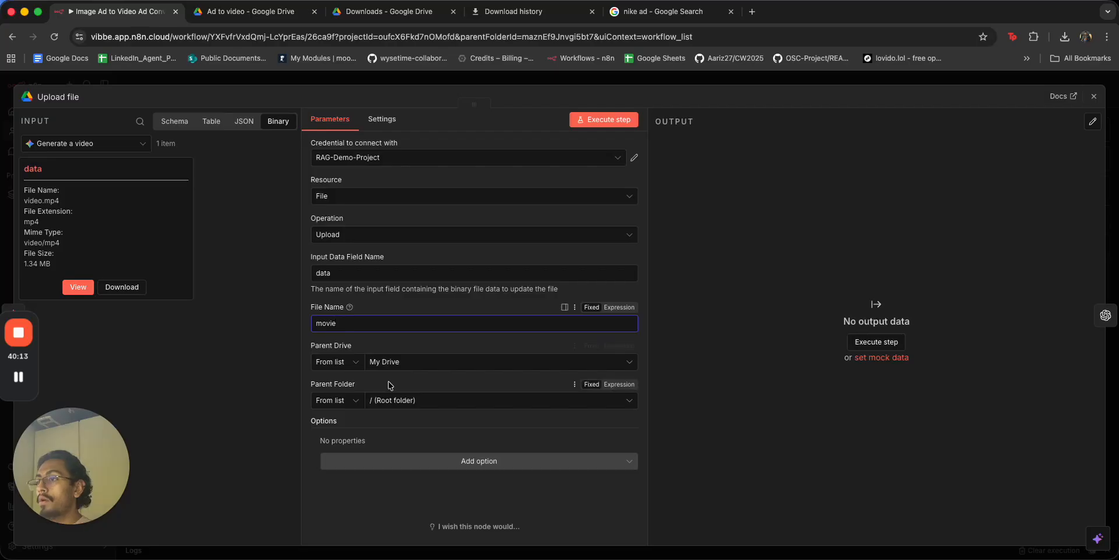
pyautogui.click(337, 400)
pyautogui.click(332, 467)
pyautogui.doubleClick(402, 400)
pyautogui.hotkey('ctrl', 'v')
# Reposition the Upload file node and bring the Google Drive Trigger into view.
pyautogui.click(674, 81)
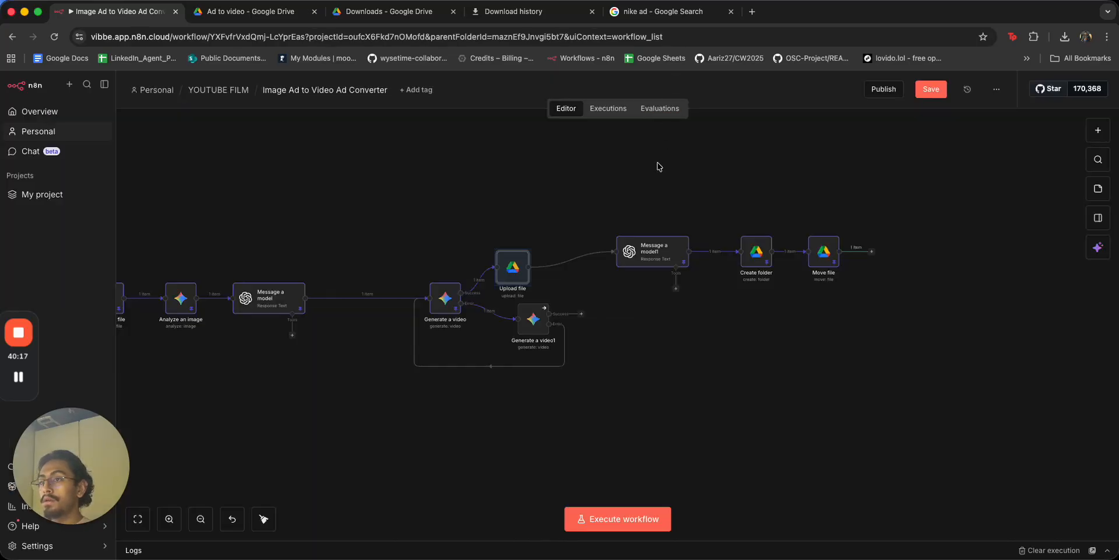
pyautogui.moveTo(508, 268); pyautogui.dragTo(544, 252)
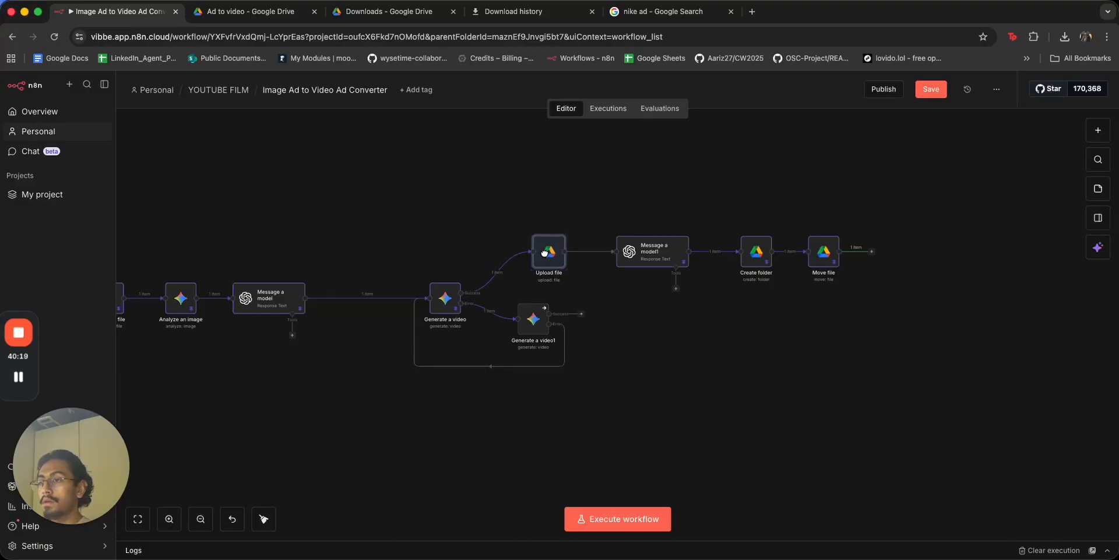
pyautogui.moveTo(602, 362); pyautogui.dragTo(779, 357)
# Run the workflow from the Google Drive trigger twice.
pyautogui.click(155, 298)
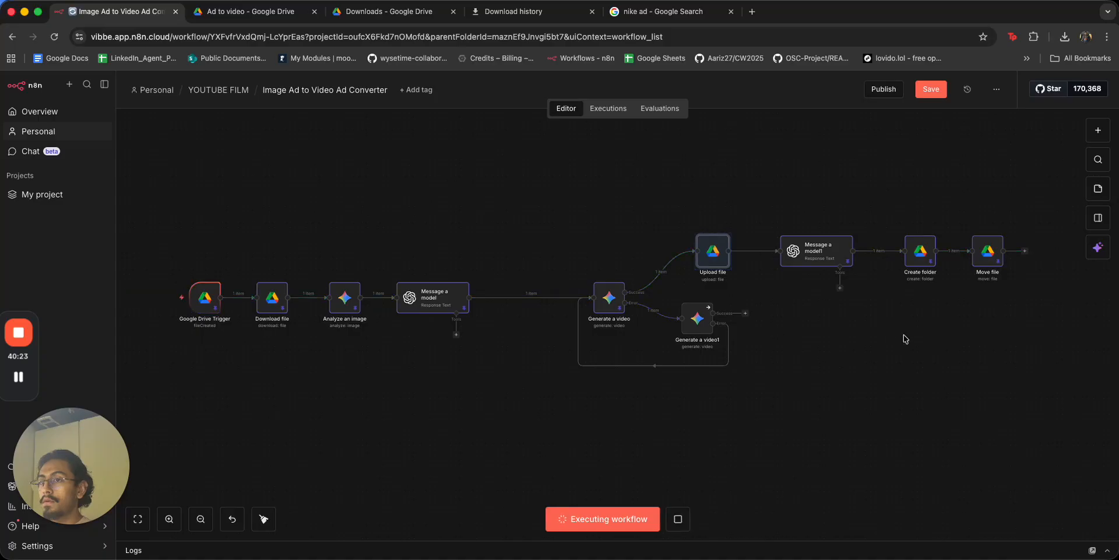
pyautogui.hscroll(6, 904, 332)
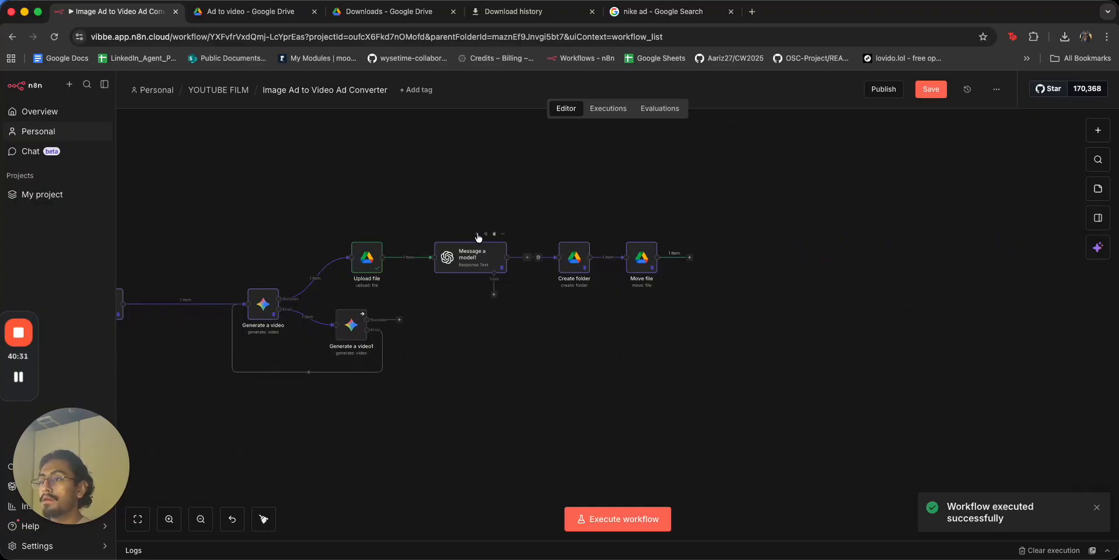
pyautogui.click(478, 234)
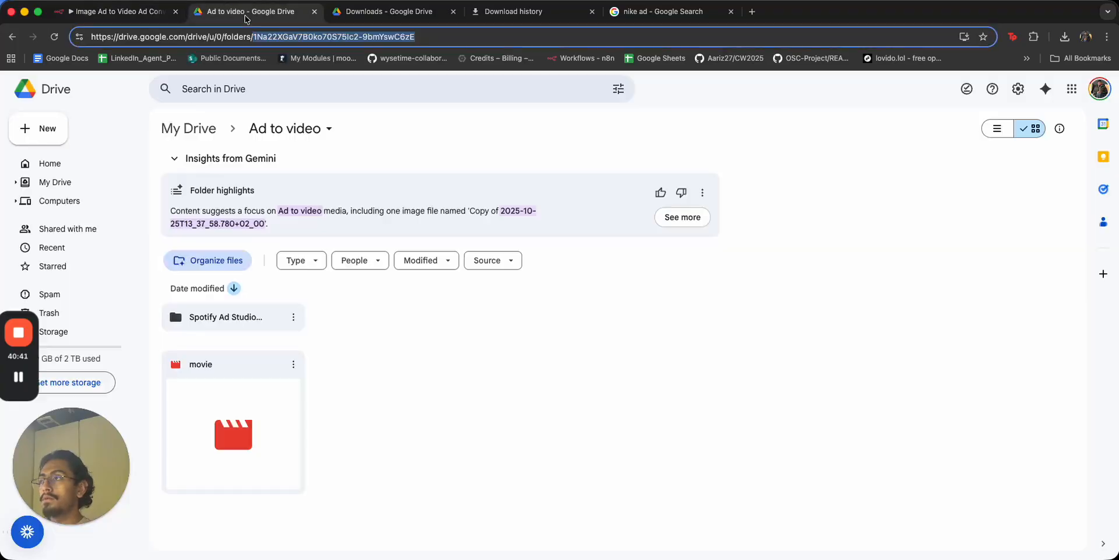
# Trash both uploaded 'movie' files from the Ad to video Drive folder.
pyautogui.click(250, 11)
pyautogui.click(296, 362)
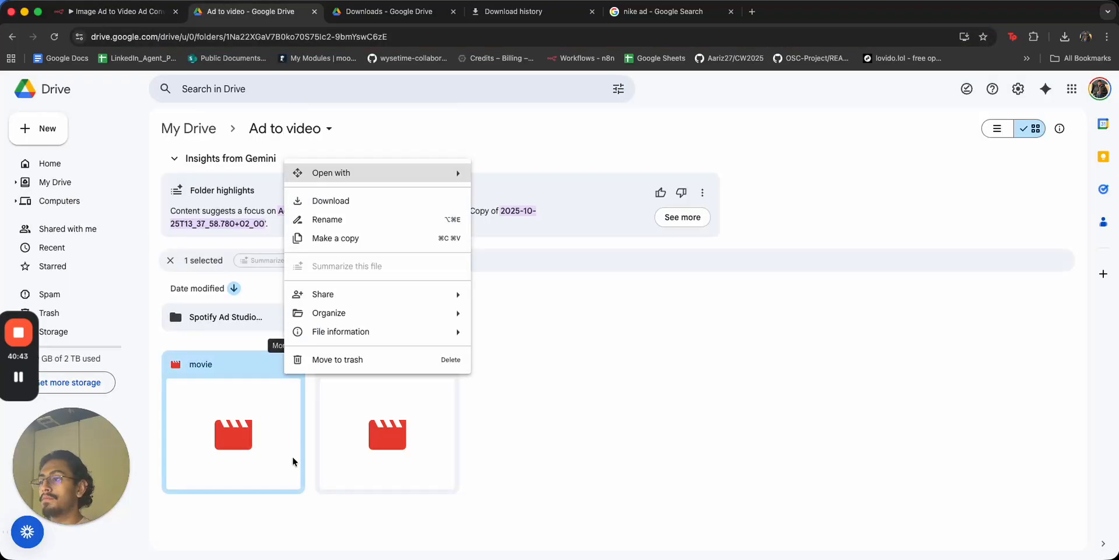
pyautogui.click(320, 358)
pyautogui.click(294, 364)
pyautogui.click(316, 355)
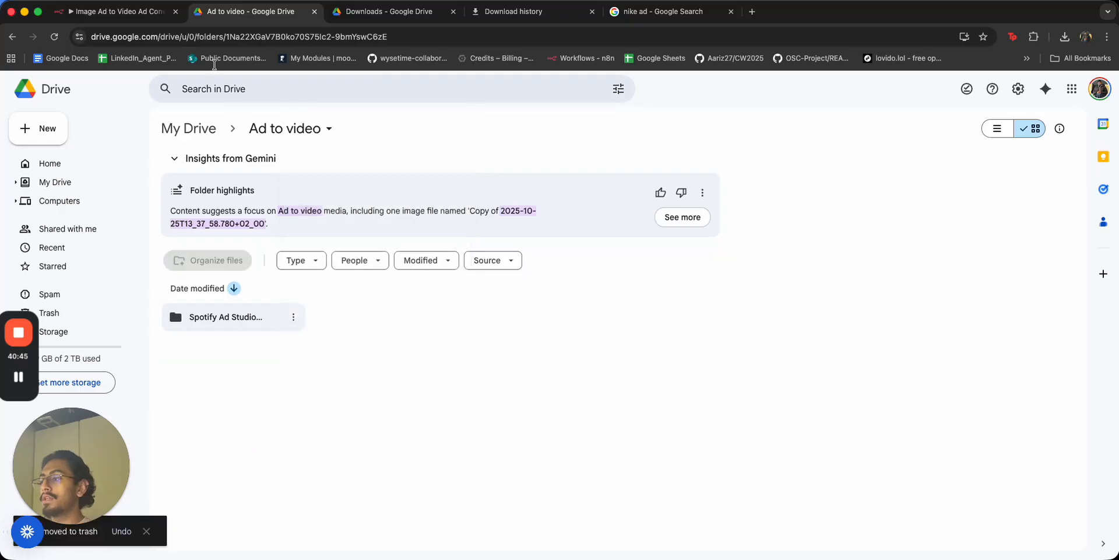
pyautogui.click(116, 11)
# Run the workflow again from the Drive trigger and follow it to Move file.
pyautogui.hscroll(-8, 252, 294)
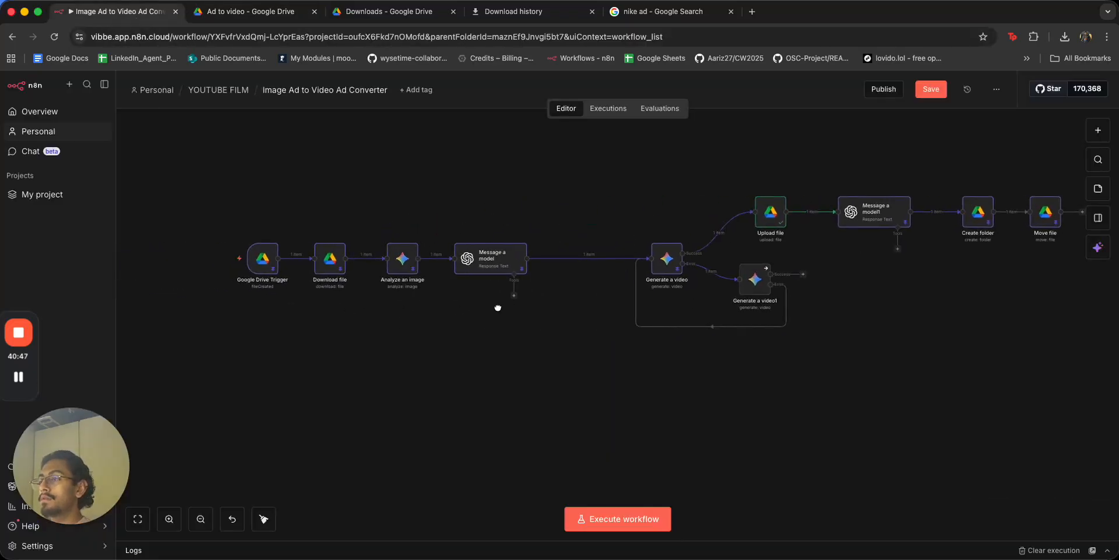
pyautogui.click(211, 259)
pyautogui.hscroll(5, 931, 381)
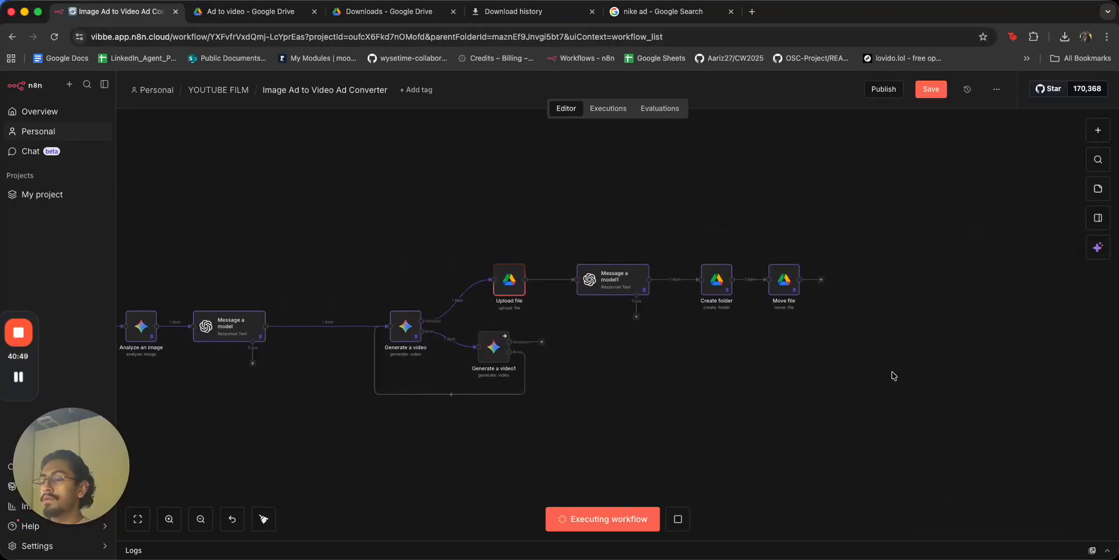
pyautogui.hscroll(4, 845, 380)
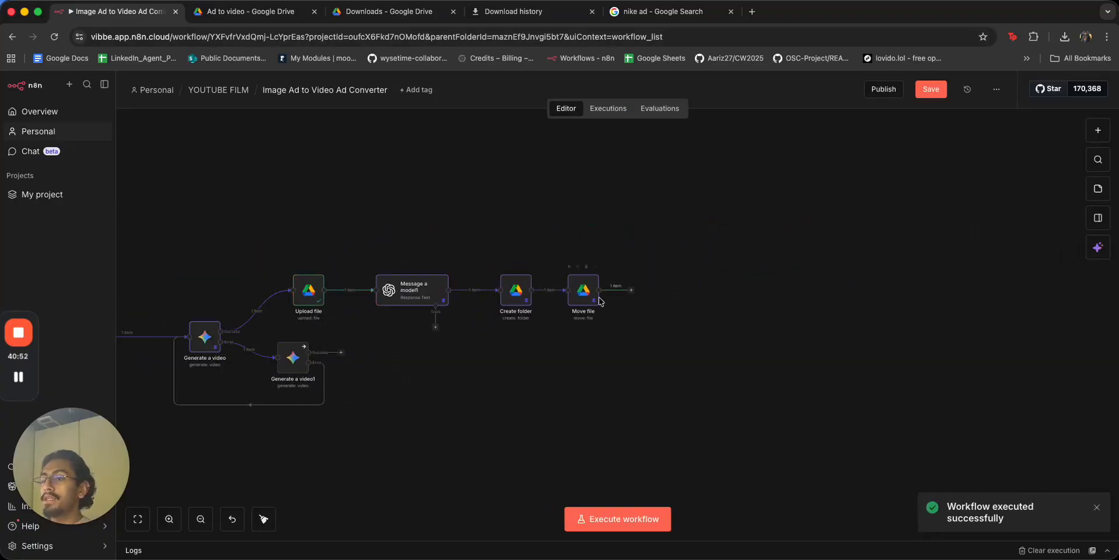
# Add a Google Drive Move file node after Move file and name it 'Move movie'.
pyautogui.click(634, 291)
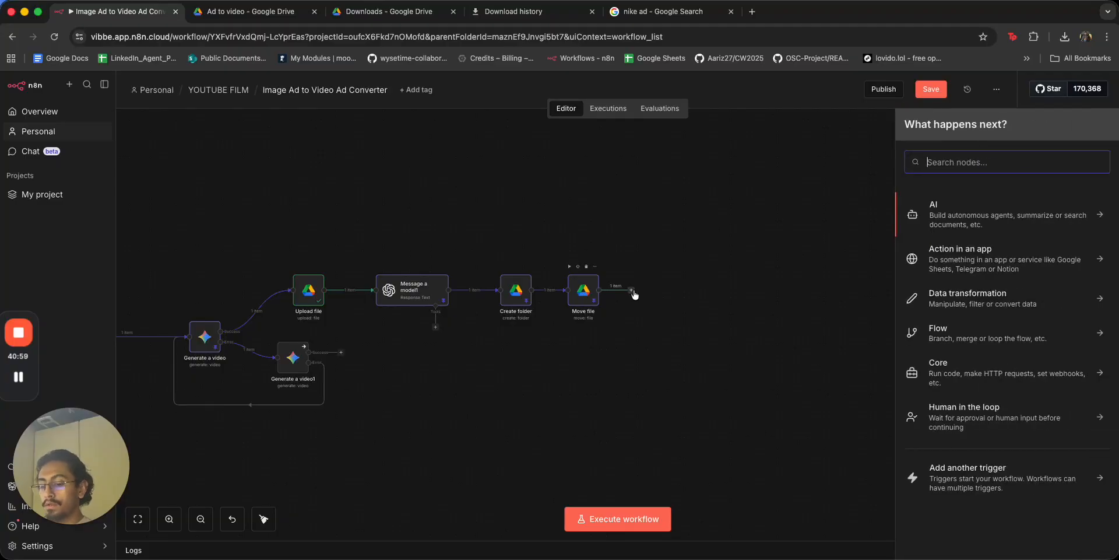
pyautogui.write('move')
pyautogui.press('BackSpace')
pyautogui.press('BackSpace')
pyautogui.press('BackSpace')
pyautogui.press('BackSpace')
pyautogui.write('drive')
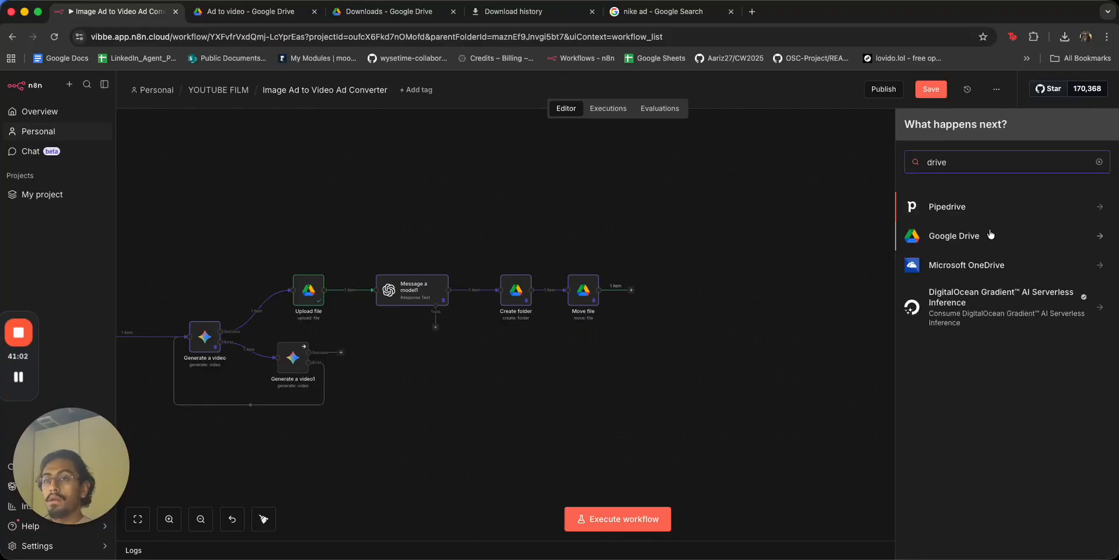
pyautogui.click(982, 234)
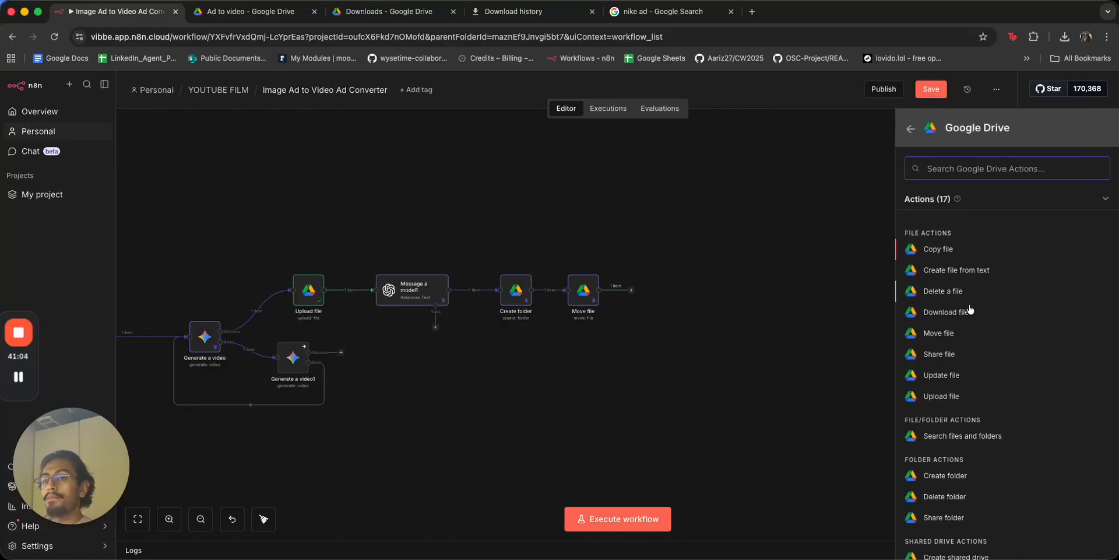
pyautogui.click(939, 333)
pyautogui.click(72, 95)
pyautogui.write('Move movie')
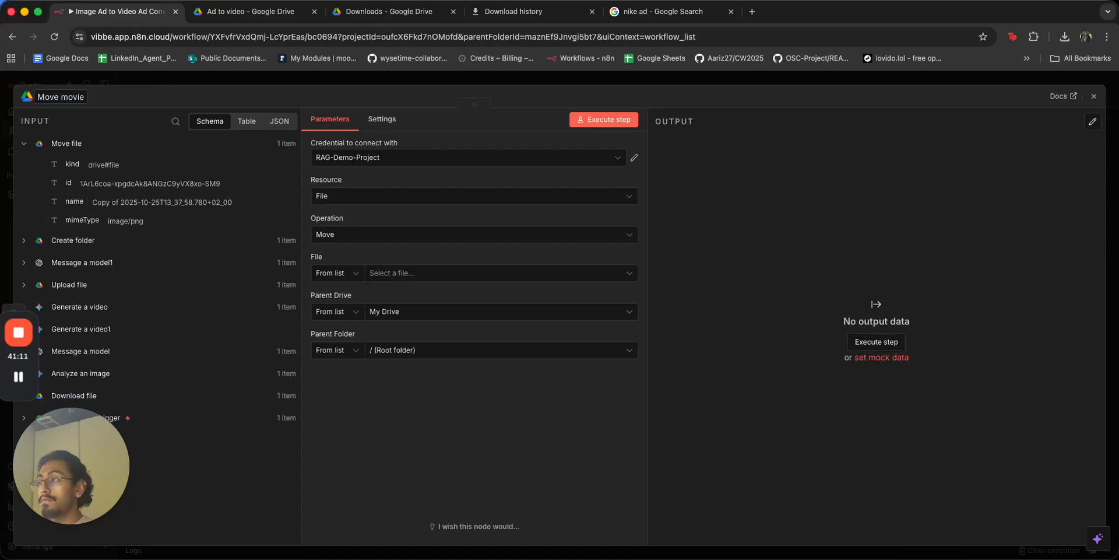
pyautogui.click(176, 104)
pyautogui.click(193, 81)
# Rename the original Move file node to 'move static'.
pyautogui.click(587, 288)
pyautogui.press('space')
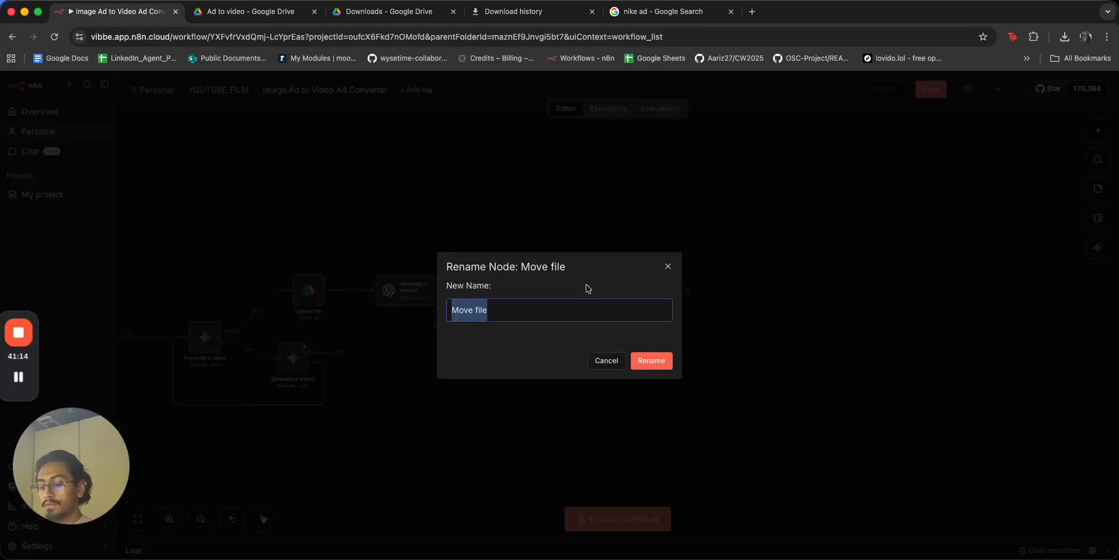
pyautogui.write('move stati')
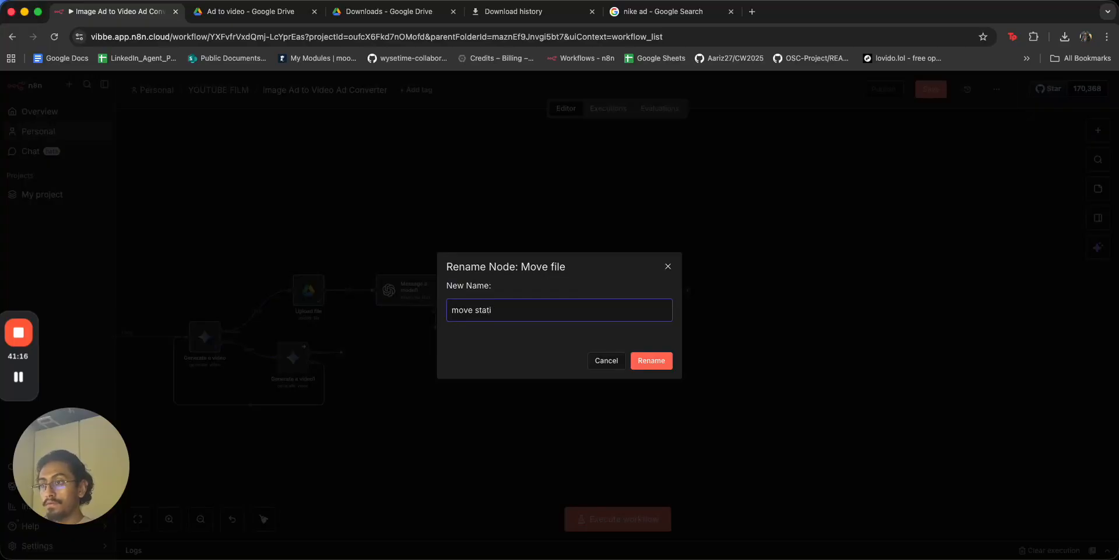
pyautogui.write('c')
pyautogui.press('Return')
pyautogui.scroll(-3, 534, 424)
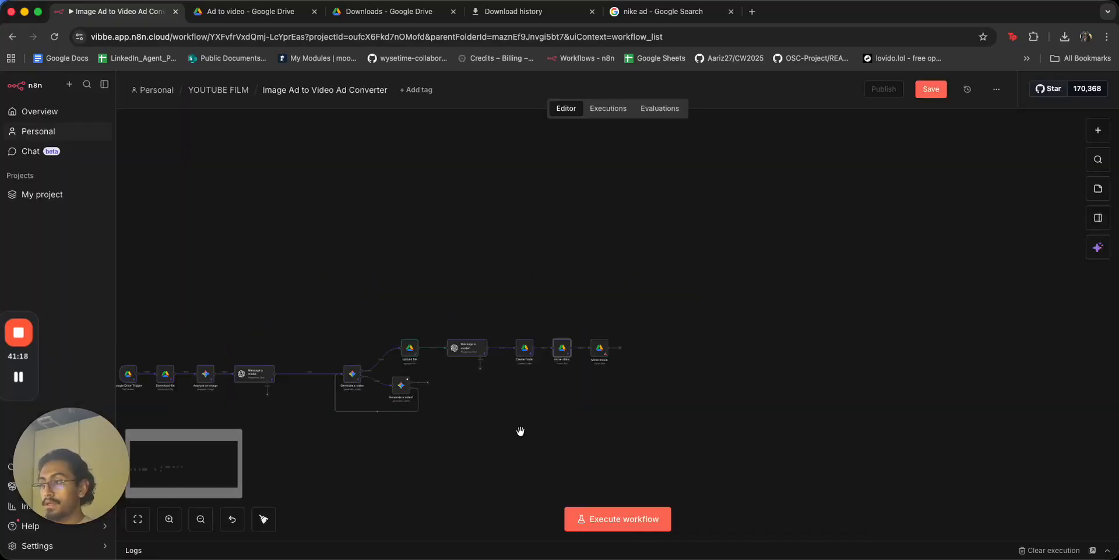
pyautogui.scroll(3, 524, 419)
pyautogui.scroll(2, 523, 418)
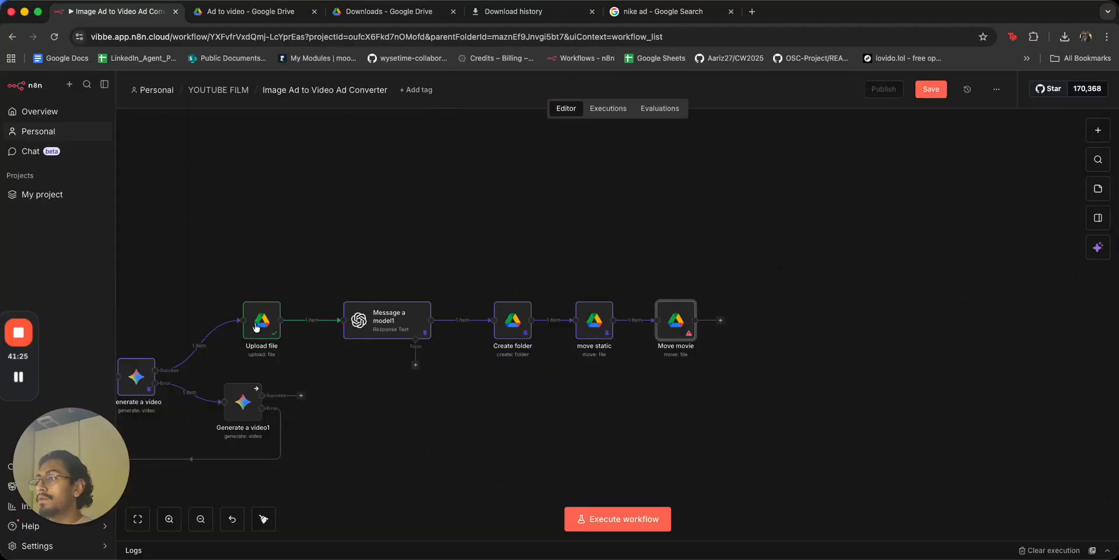
# Rename the Upload file node to 'Upload movie', leaving Create folder's name unchanged.
pyautogui.click(261, 336)
pyautogui.press('F2')
pyautogui.press('Right')
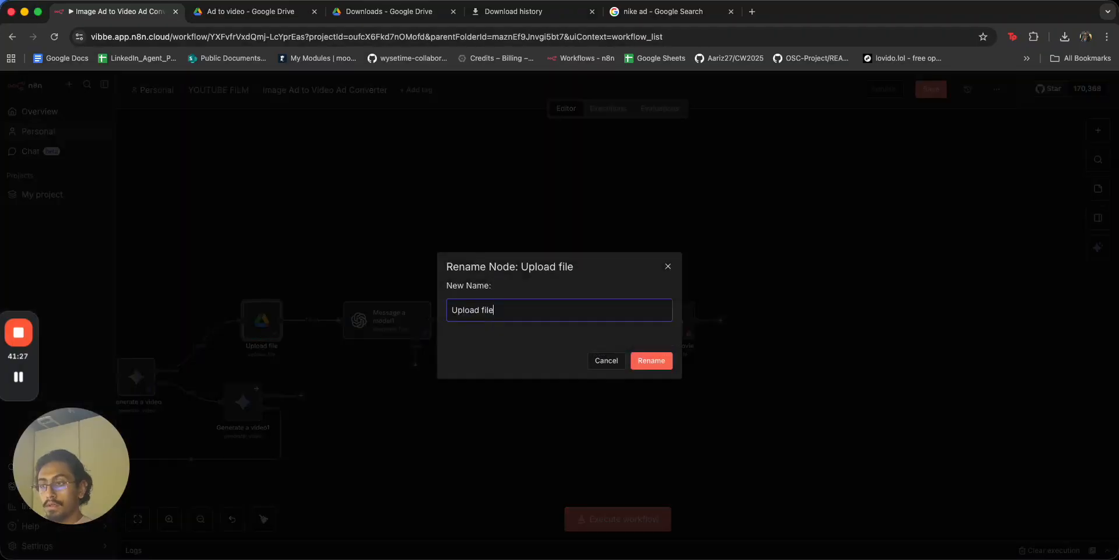
pyautogui.write('movie')
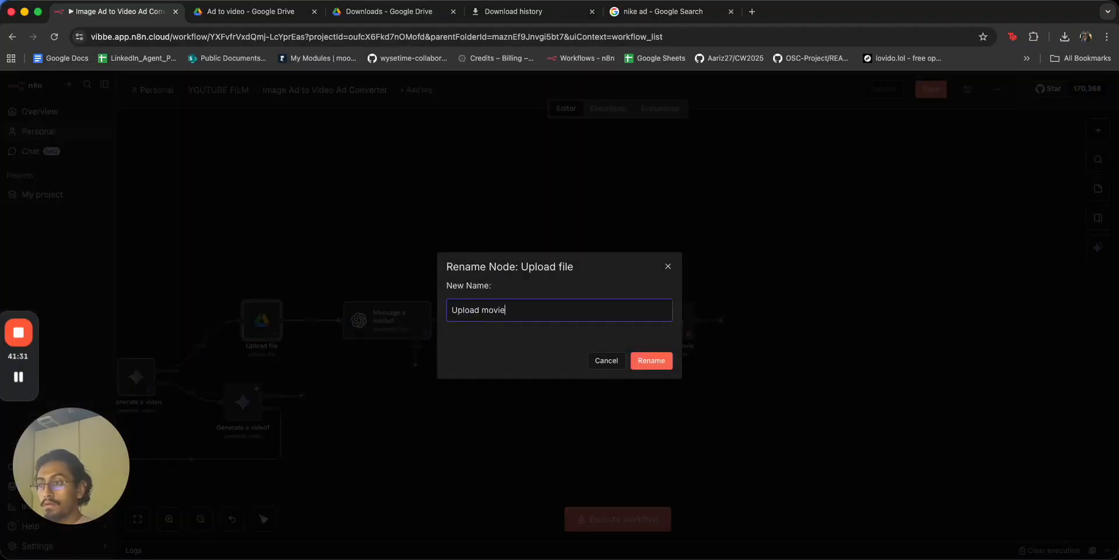
pyautogui.press('Return')
pyautogui.click(529, 315)
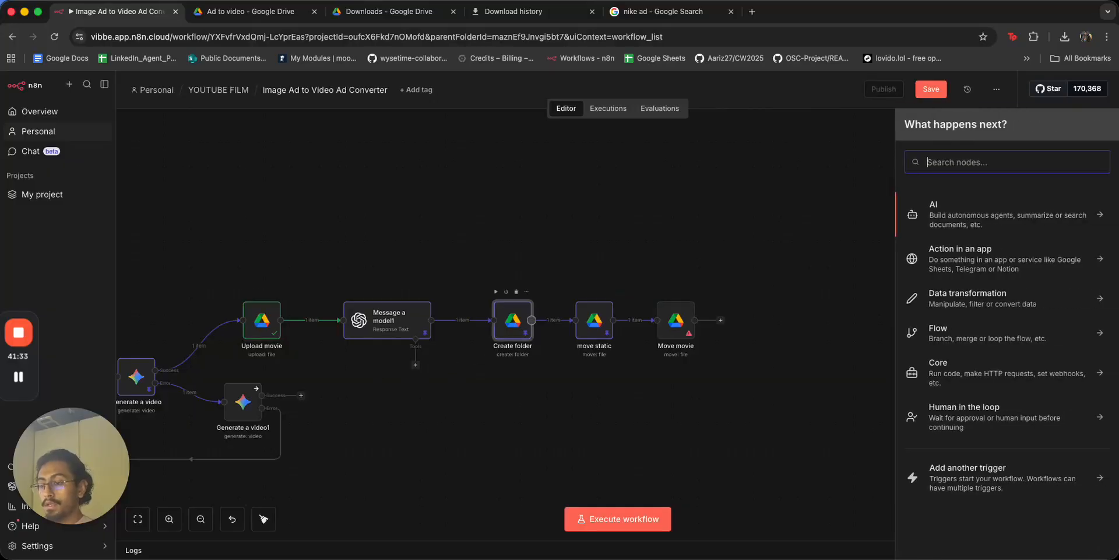
pyautogui.press('Escape')
pyautogui.press('F2')
pyautogui.write('upload stat')
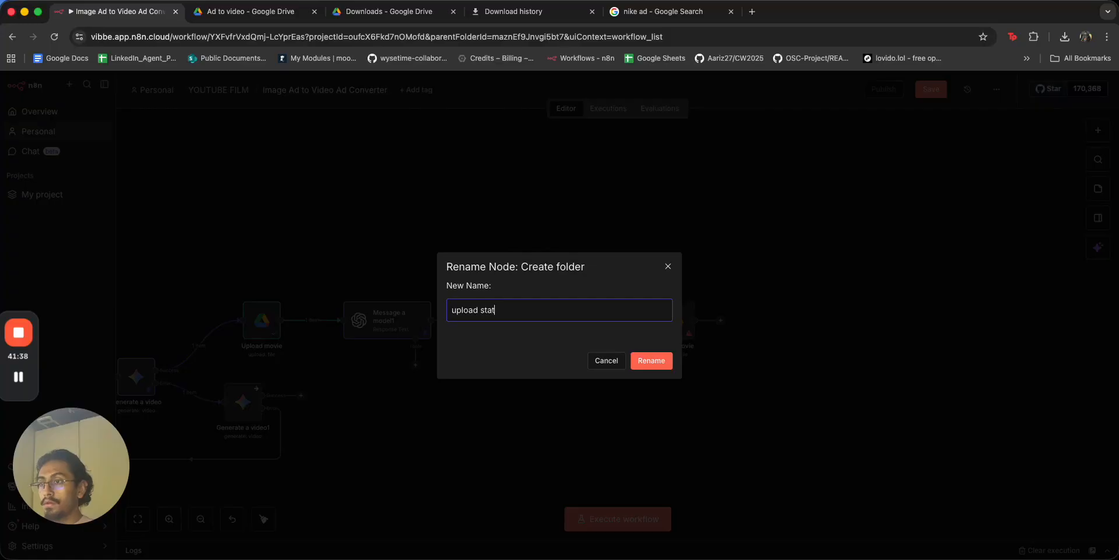
pyautogui.click(607, 360)
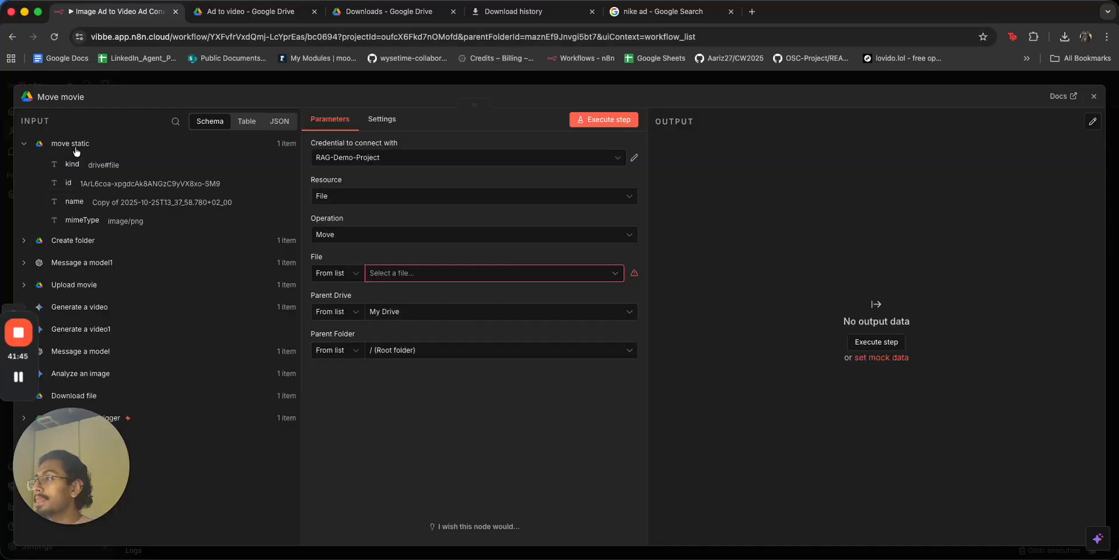
# Map Move movie's File to Upload movie's id and Parent Folder to Create folder's id.
pyautogui.click(76, 150)
pyautogui.click(87, 211)
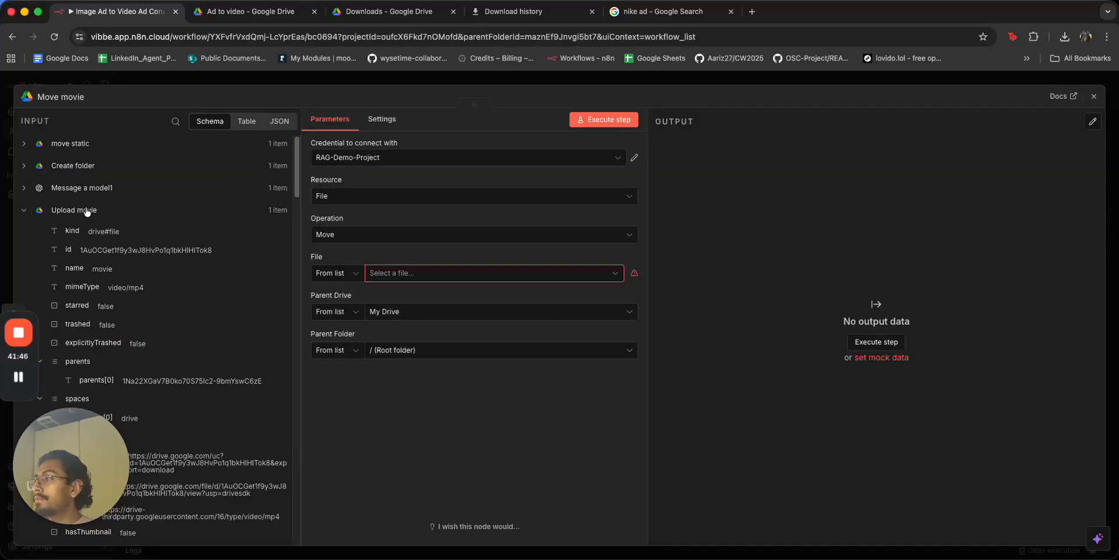
pyautogui.moveTo(69, 251); pyautogui.dragTo(394, 268)
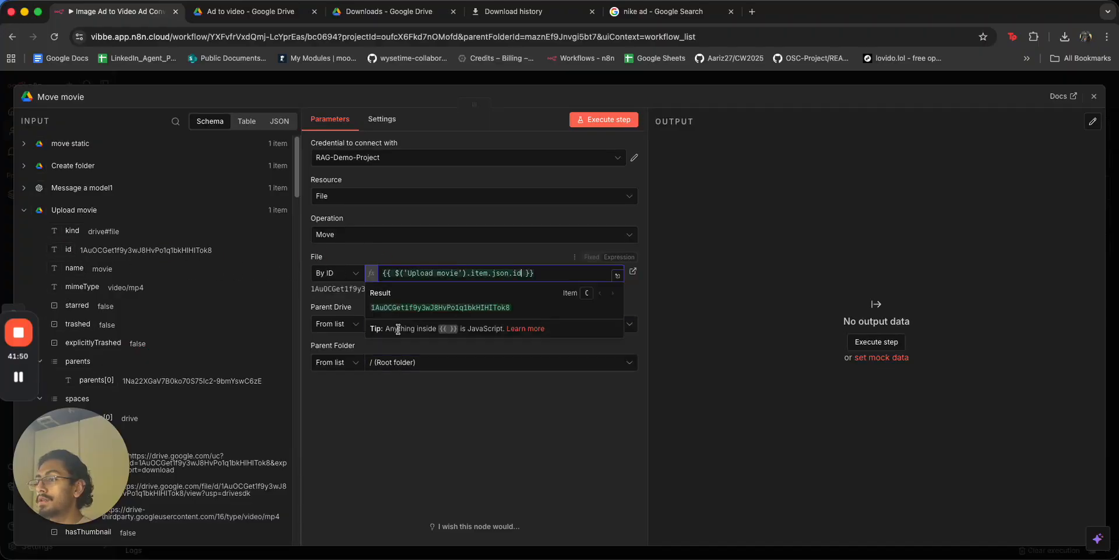
pyautogui.click(86, 211)
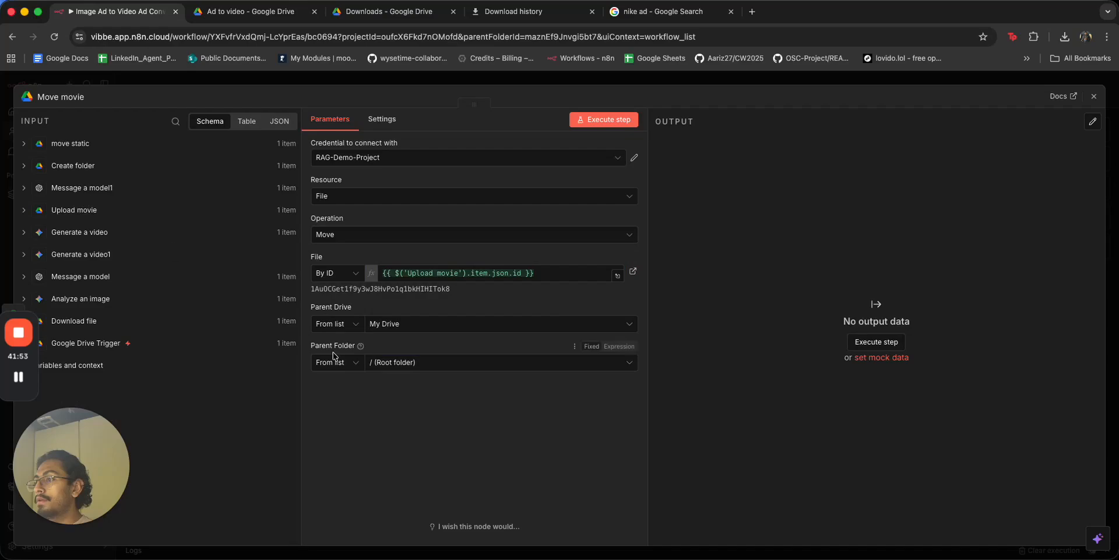
pyautogui.click(82, 166)
pyautogui.moveTo(74, 198); pyautogui.dragTo(408, 362)
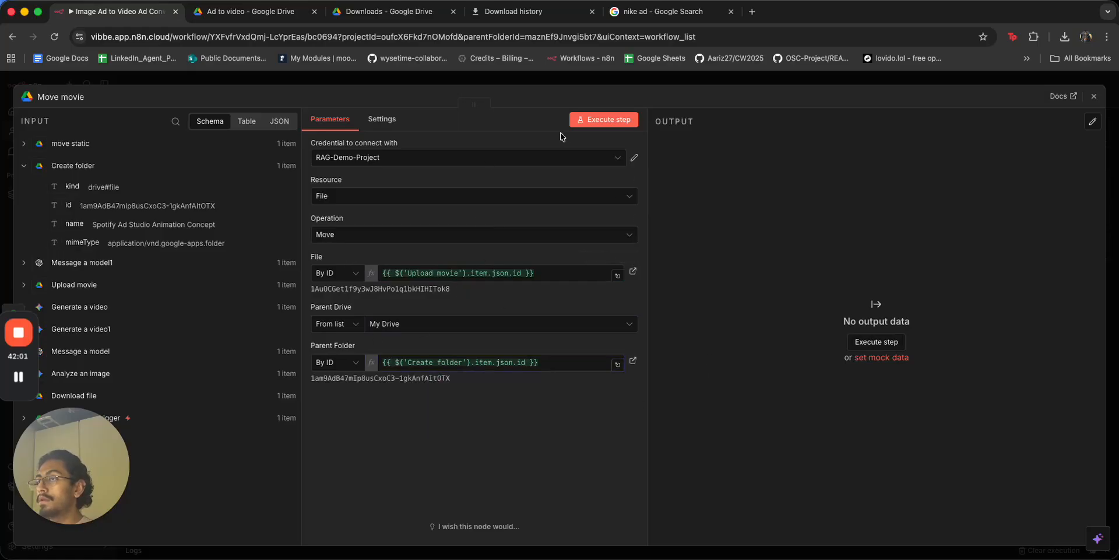
pyautogui.click(533, 78)
# Re-run the whole workflow from the trigger.
pyautogui.scroll(-3, 448, 141)
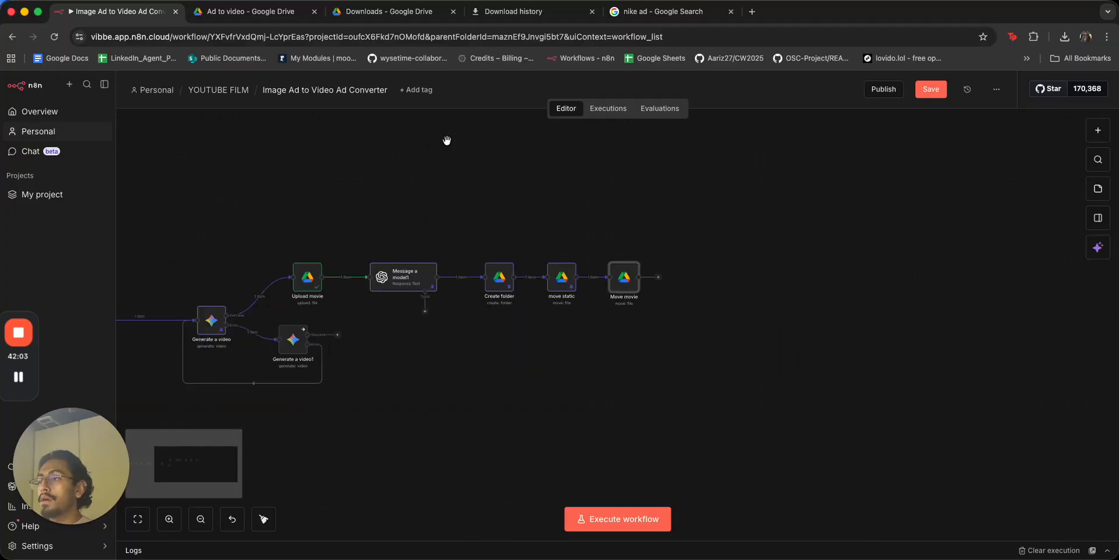
pyautogui.hscroll(-2, 534, 150)
pyautogui.click(426, 282)
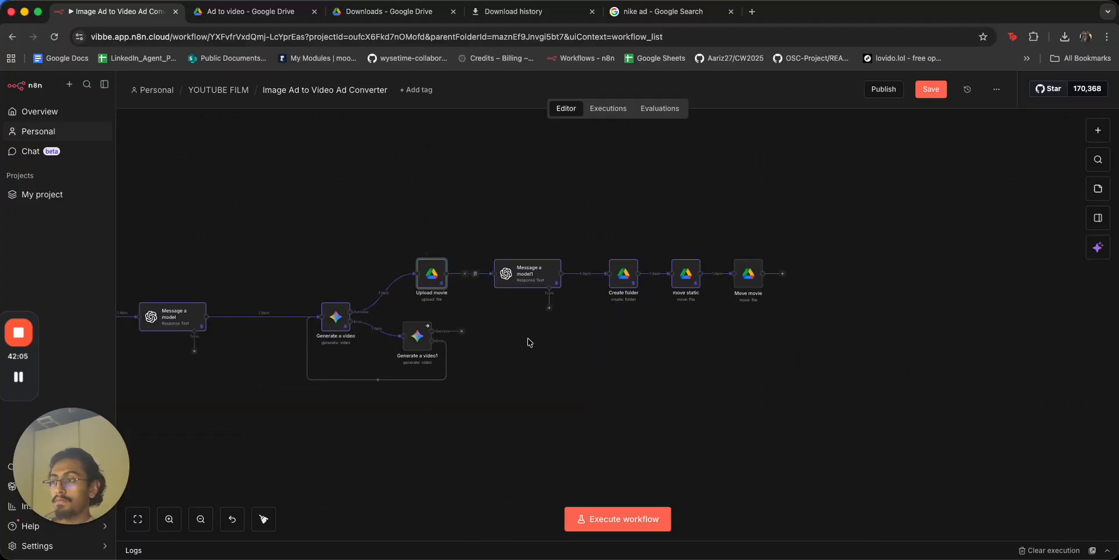
pyautogui.hscroll(-3, 507, 387)
pyautogui.click(221, 10)
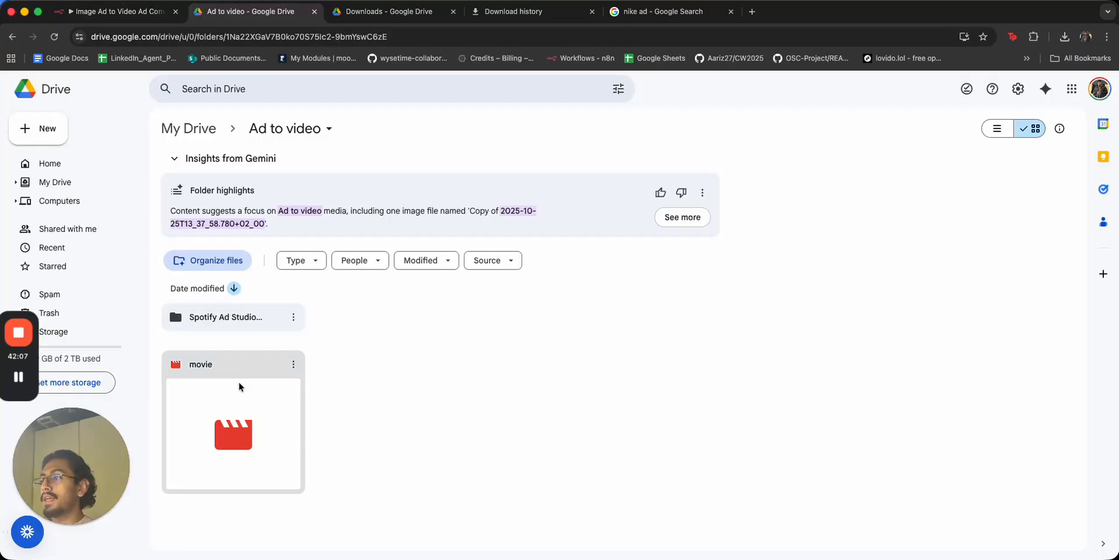
pyautogui.click(122, 11)
pyautogui.moveTo(209, 279); pyautogui.dragTo(327, 260)
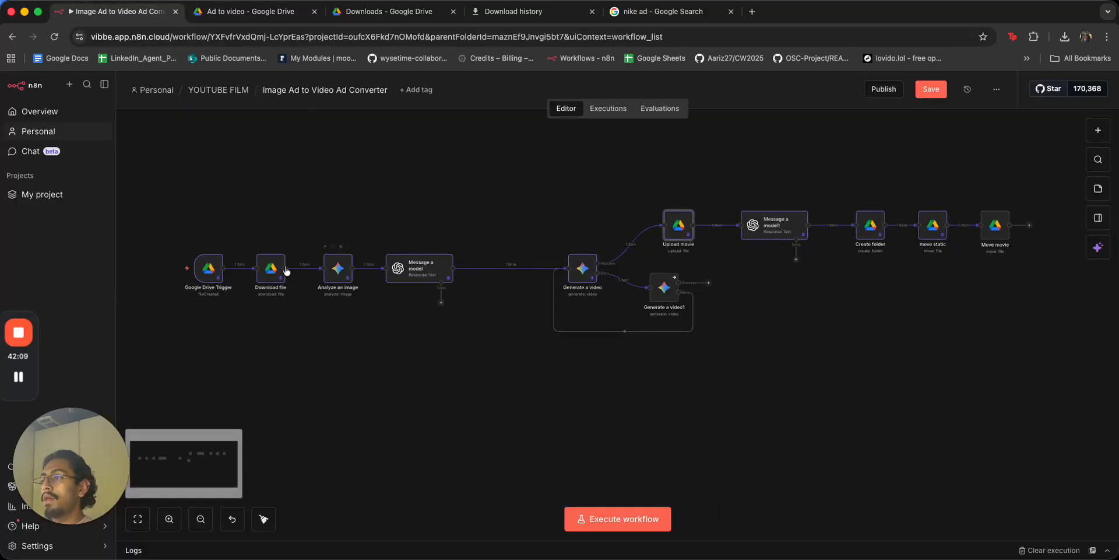
pyautogui.click(162, 271)
pyautogui.moveTo(955, 349); pyautogui.dragTo(686, 373)
# Open the Spotify Ad Studio Animation Concept folder and preview the ad image and movie.
pyautogui.click(249, 13)
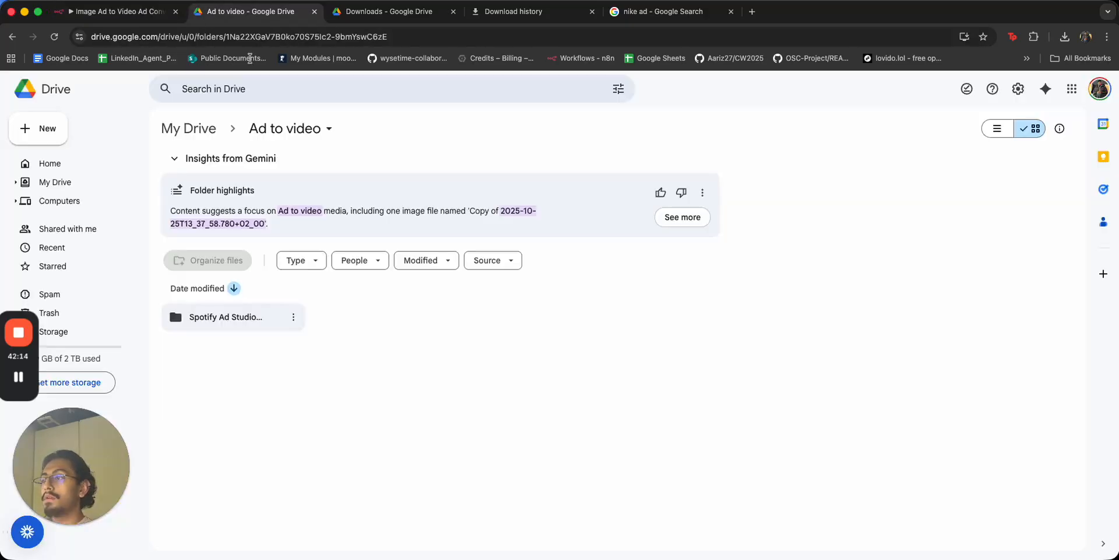
pyautogui.doubleClick(227, 312)
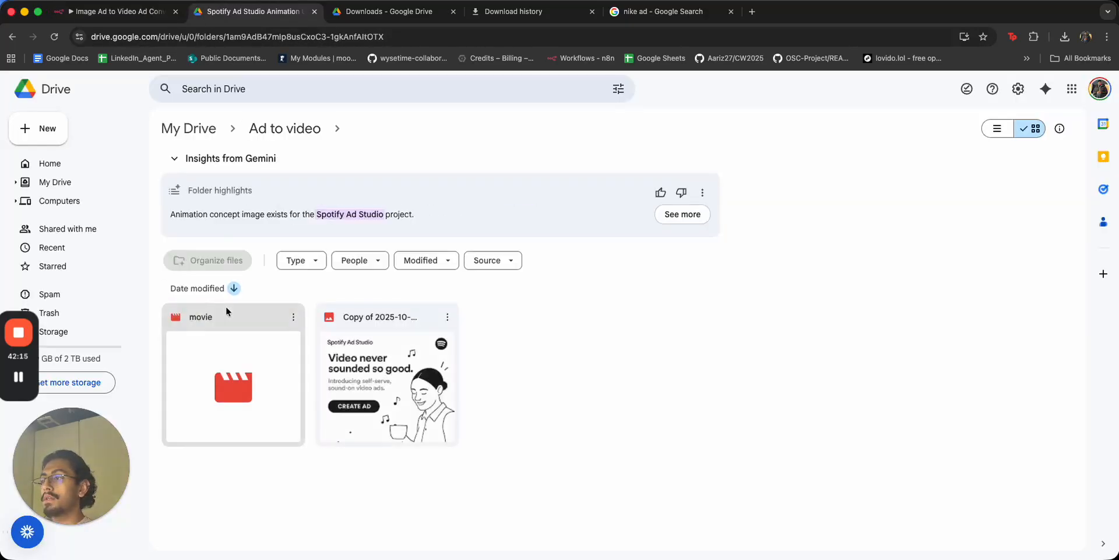
pyautogui.doubleClick(393, 369)
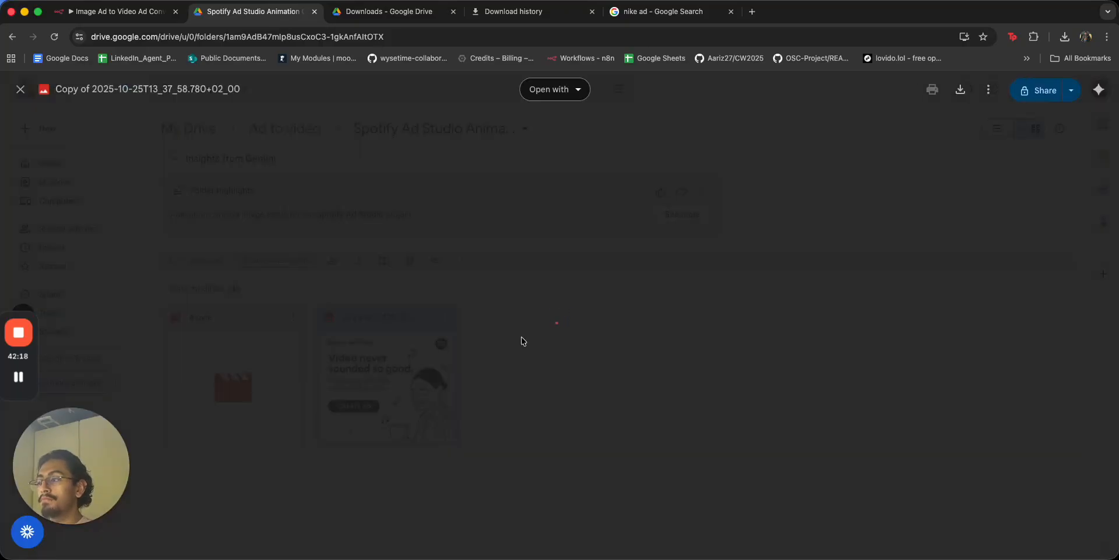
pyautogui.click(880, 280)
pyautogui.doubleClick(269, 374)
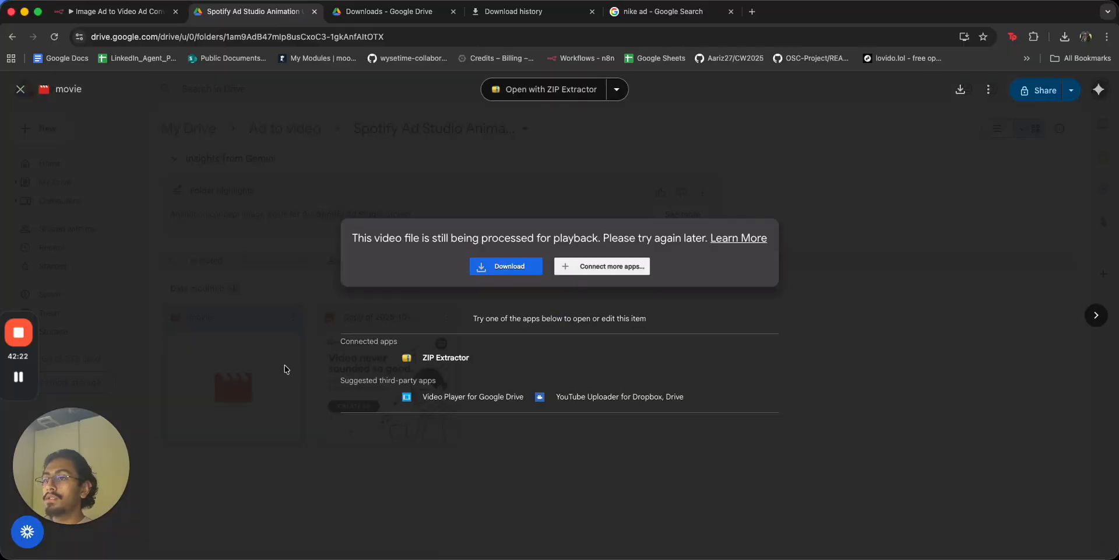
pyautogui.click(913, 301)
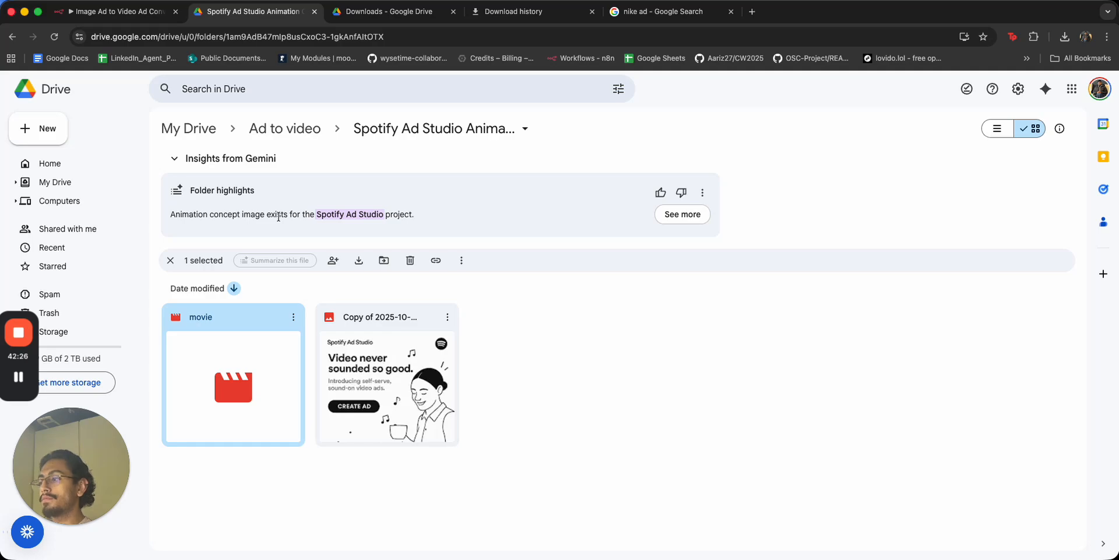
# Download movie.mp4, play it in QuickTime, and return to n8n.
pyautogui.doubleClick(233, 313)
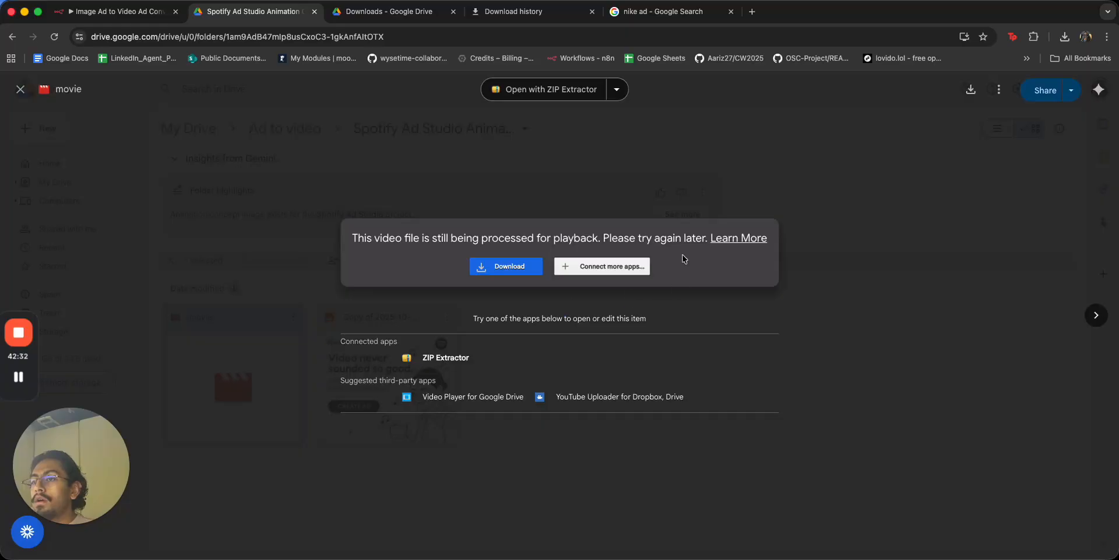
pyautogui.click(526, 263)
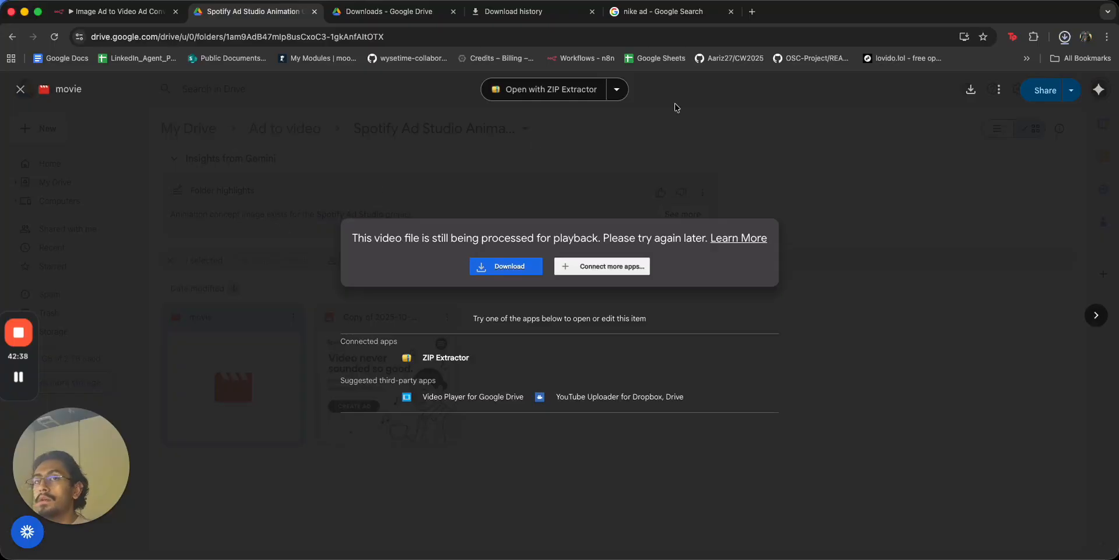
pyautogui.click(982, 61)
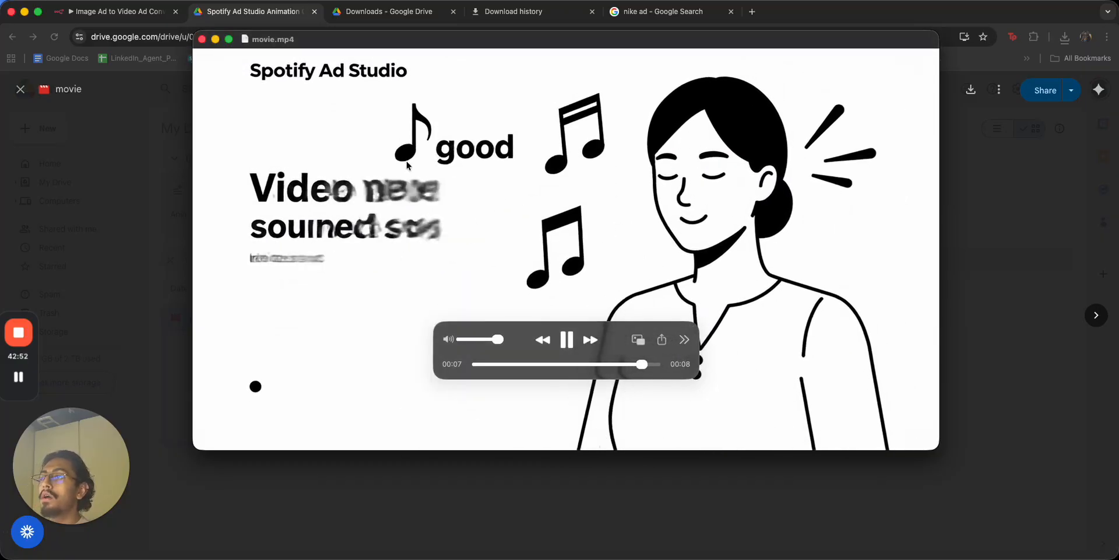
pyautogui.click(202, 39)
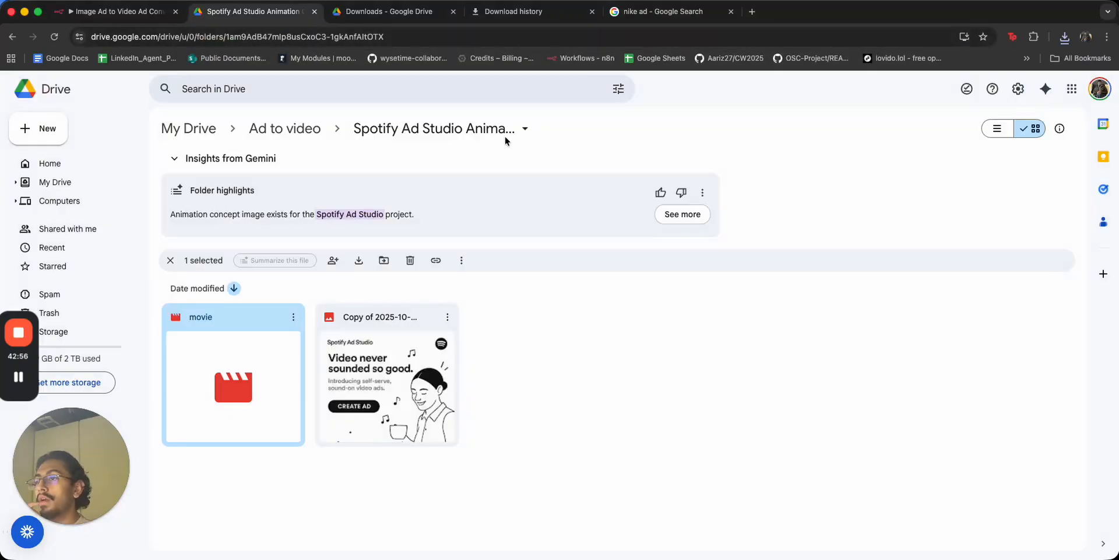
pyautogui.click(566, 180)
pyautogui.click(116, 11)
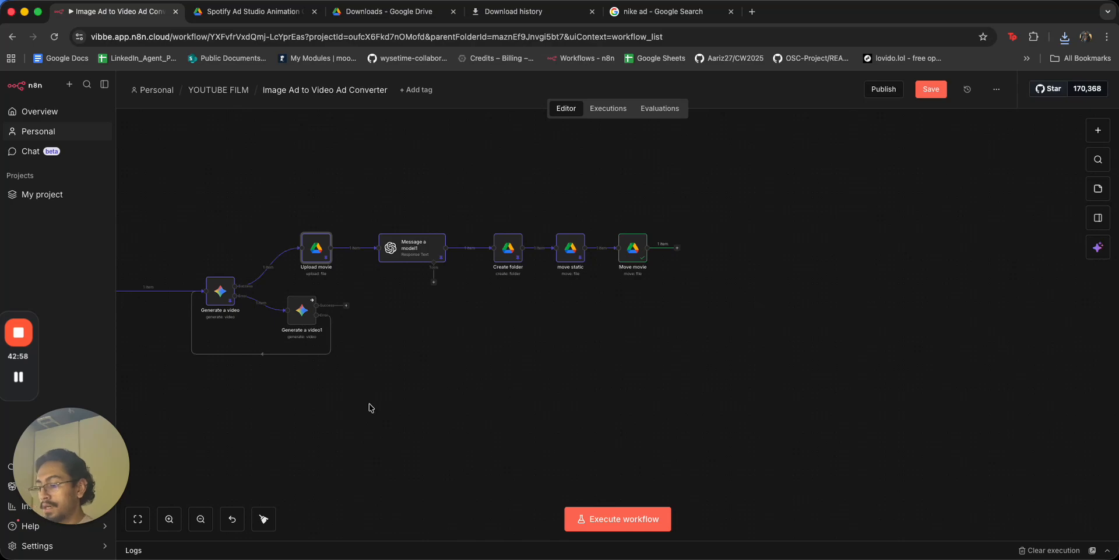
# Survey the full workflow layout and save the workflow.
pyautogui.scroll(-3, 370, 404)
pyautogui.hscroll(-5, 461, 395)
pyautogui.scroll(-3, 468, 390)
pyautogui.scroll(2, 468, 392)
pyautogui.moveTo(490, 198); pyautogui.dragTo(527, 255)
pyautogui.click(938, 94)
# Shift the Generate a video through Move movie nodes left, save, and clear execution data.
pyautogui.scroll(-2, 657, 257)
pyautogui.scroll(3, 582, 280)
pyautogui.scroll(-1, 524, 235)
pyautogui.moveTo(524, 234); pyautogui.dragTo(505, 233)
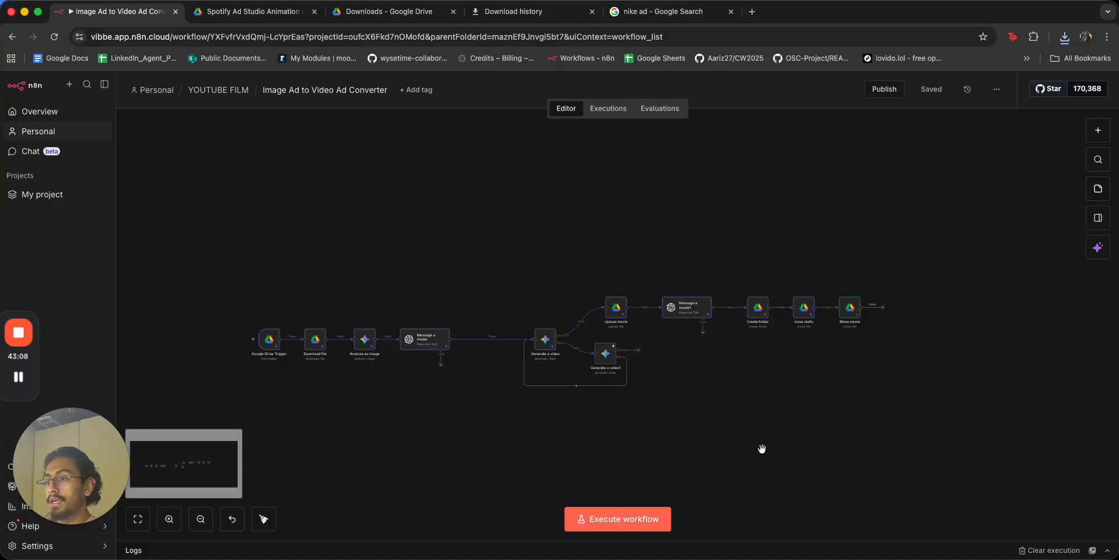
pyautogui.scroll(2, 693, 421)
pyautogui.moveTo(472, 224); pyautogui.dragTo(954, 452)
pyautogui.moveTo(862, 309); pyautogui.dragTo(799, 307)
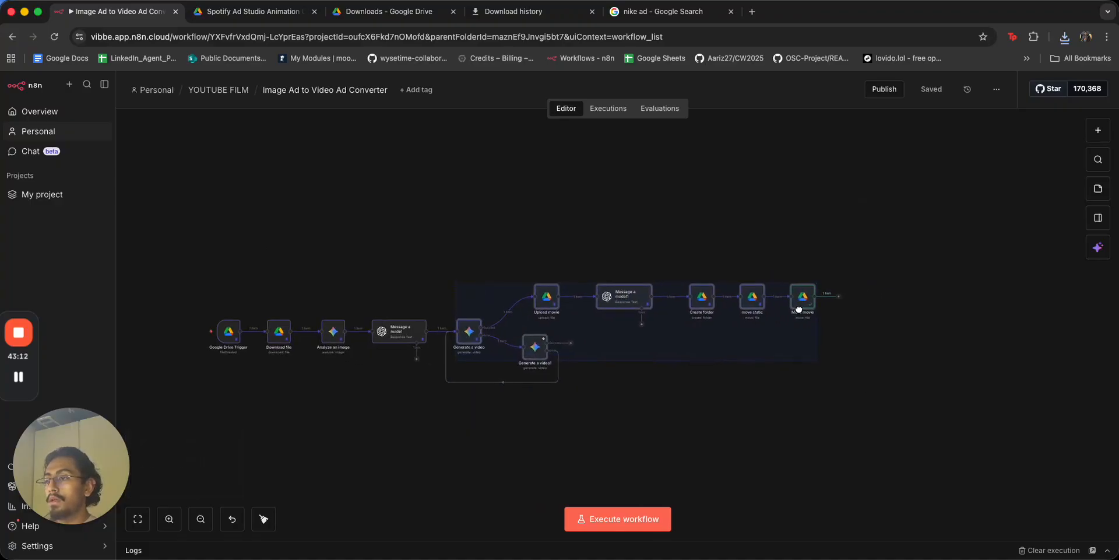
pyautogui.click(801, 404)
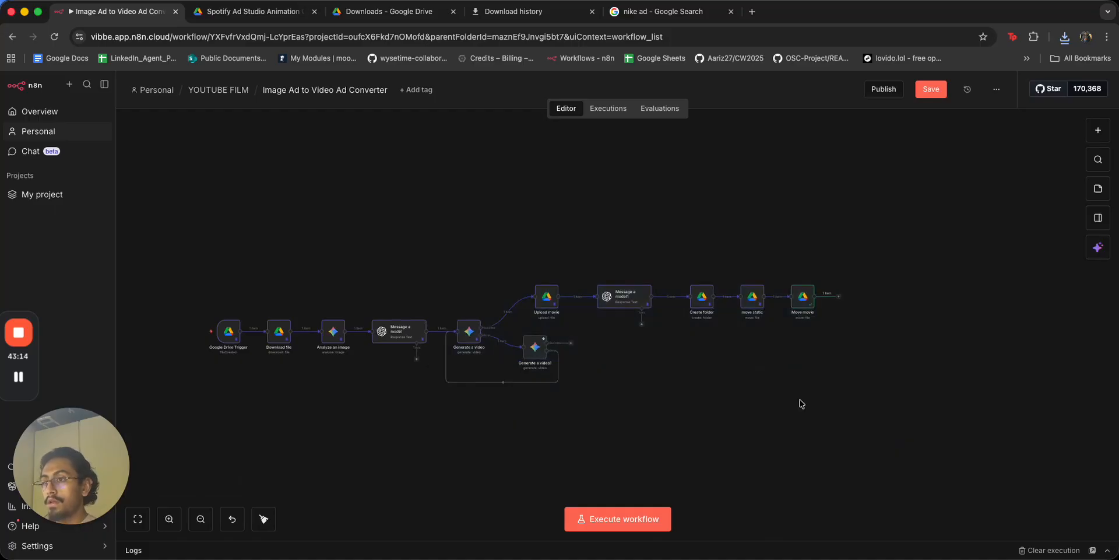
pyautogui.press('super+a')
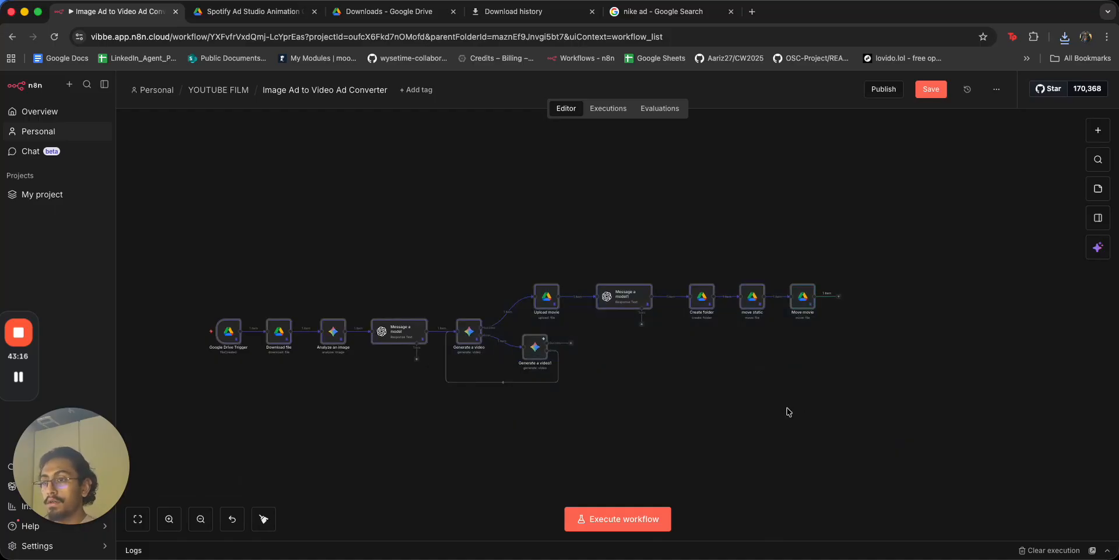
pyautogui.press('super+s')
pyautogui.click(1026, 549)
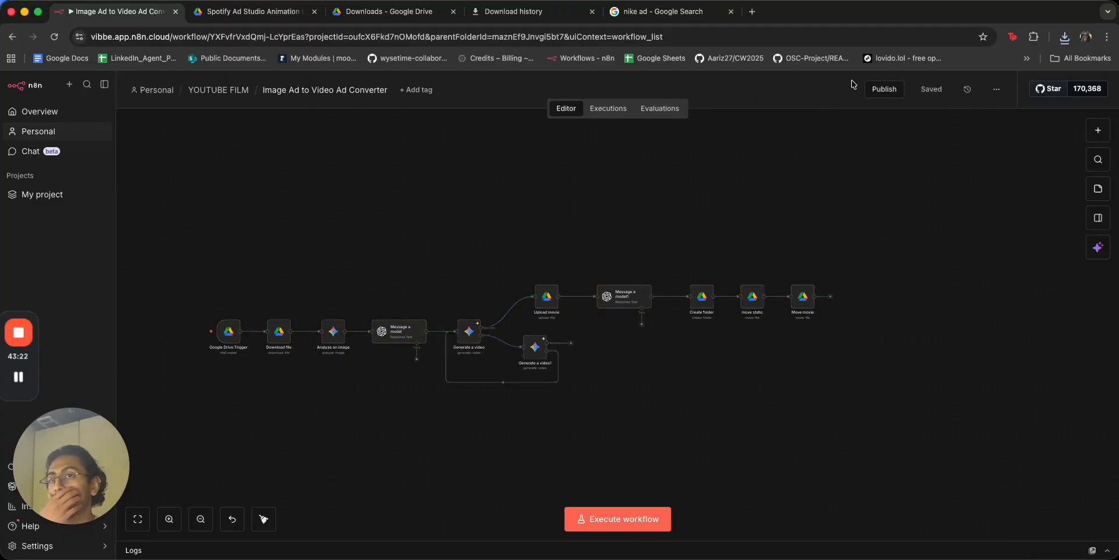
# Navigate up to the Ad to video Drive folder, check Downloads, then view the nike ad image results.
pyautogui.click(277, 9)
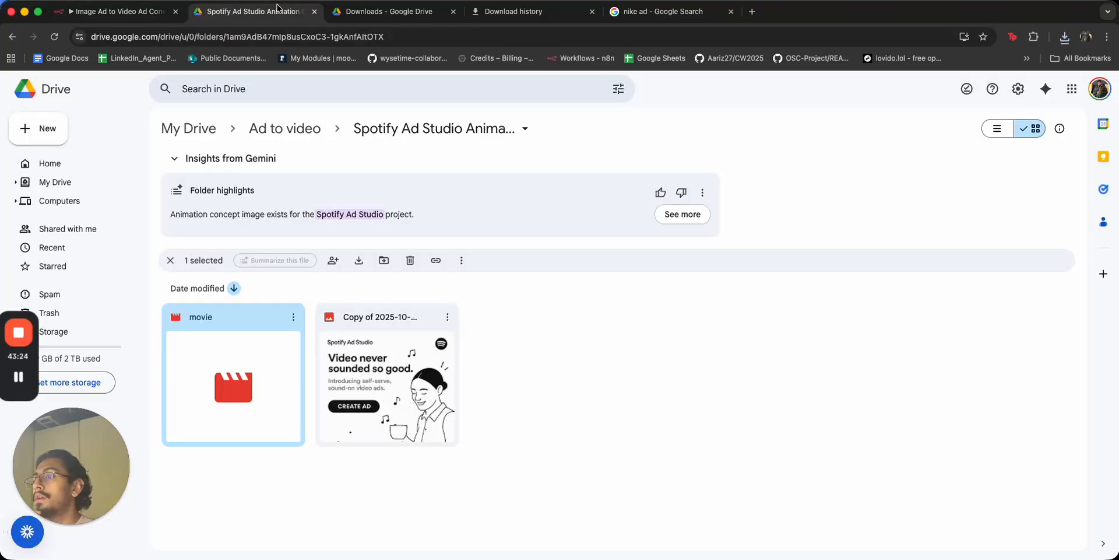
pyautogui.click(12, 36)
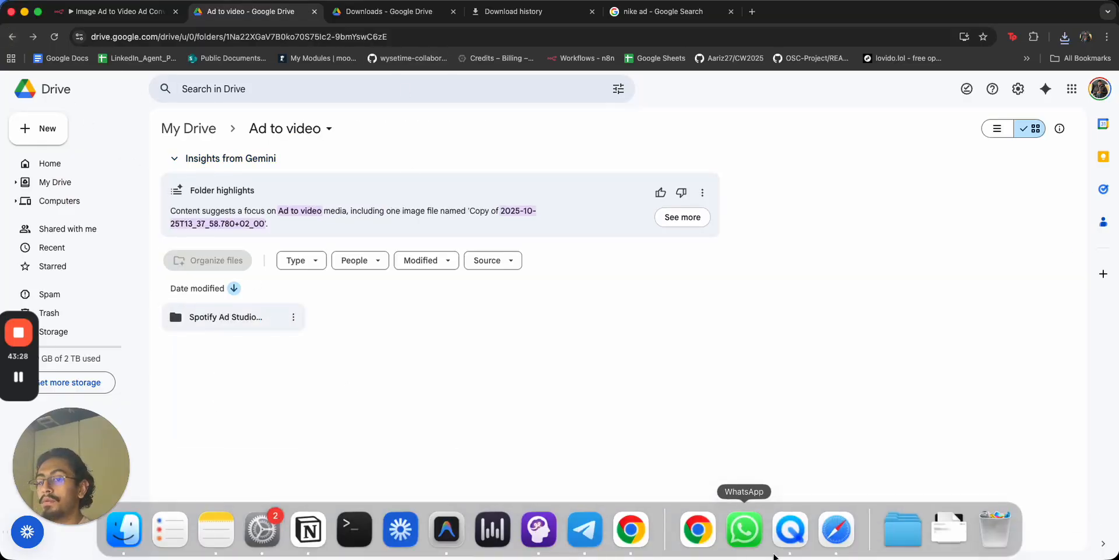
pyautogui.click(948, 531)
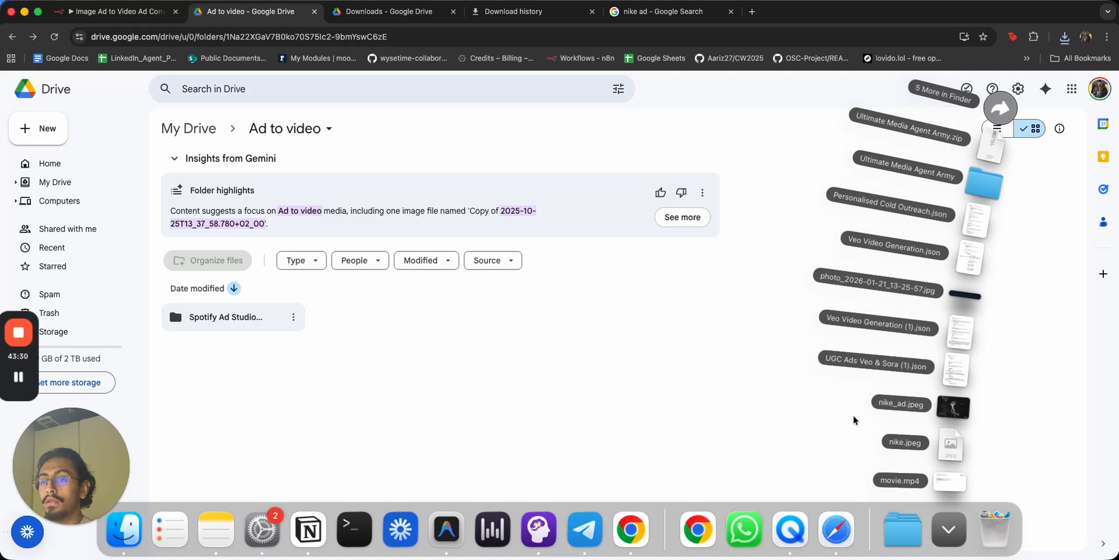
pyautogui.click(766, 416)
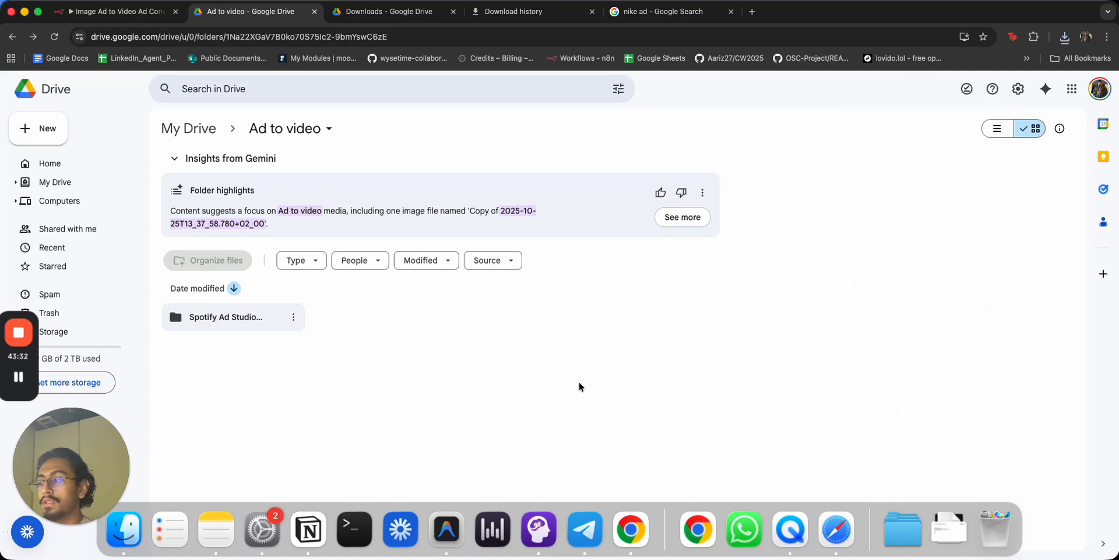
pyautogui.click(664, 12)
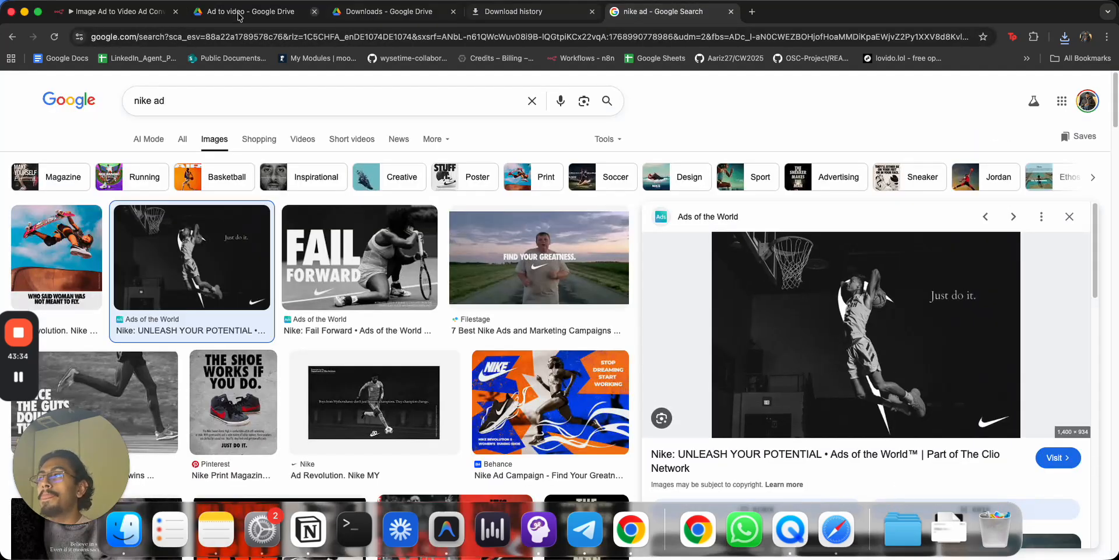
pyautogui.click(105, 13)
# Publish the Image Ad to Video Ad Converter workflow and review its Executions list.
pyautogui.click(887, 90)
pyautogui.click(678, 380)
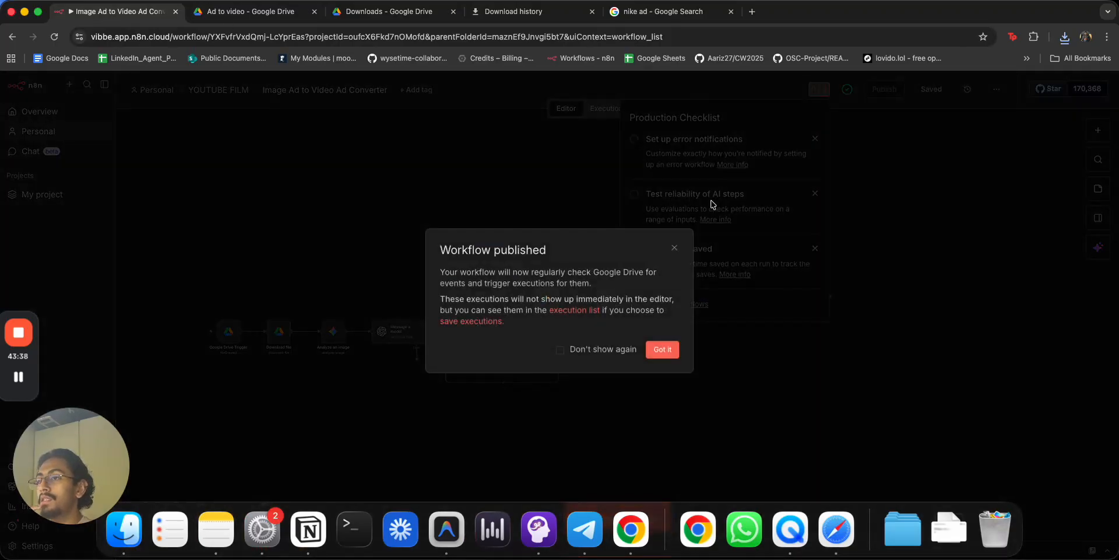
pyautogui.click(664, 350)
pyautogui.click(608, 109)
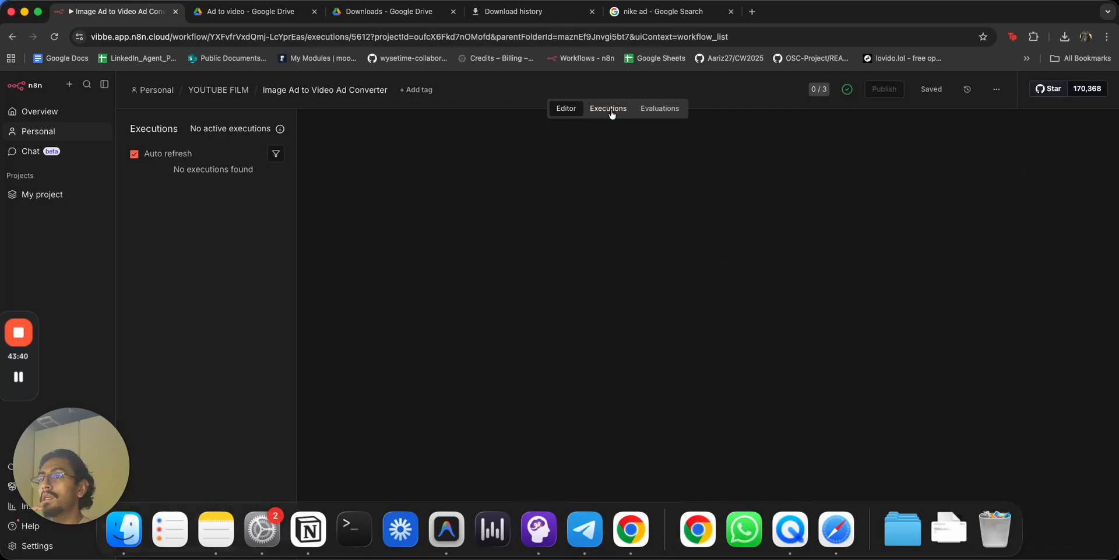
pyautogui.scroll(5, 193, 215)
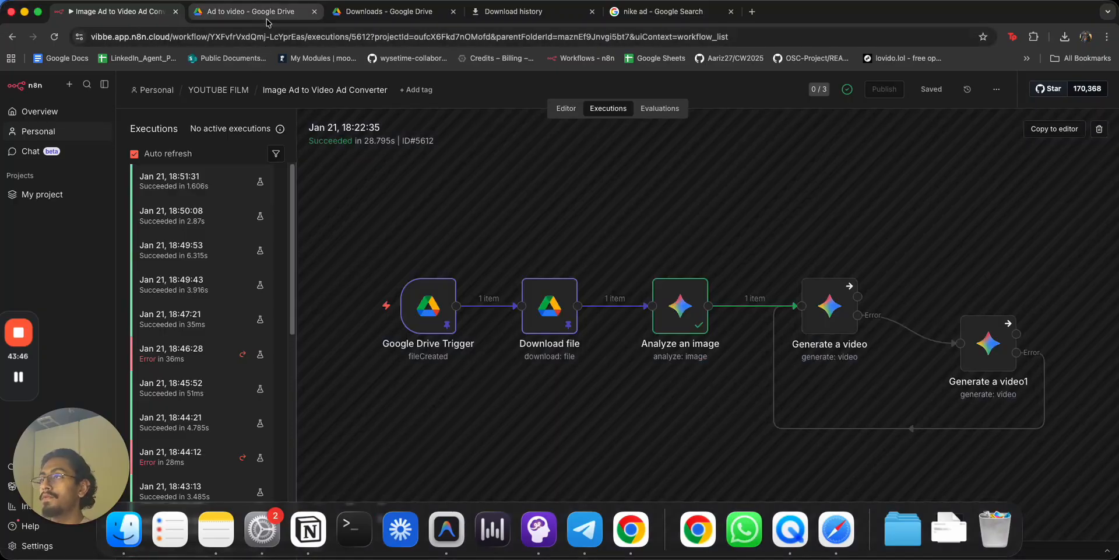
pyautogui.click(266, 22)
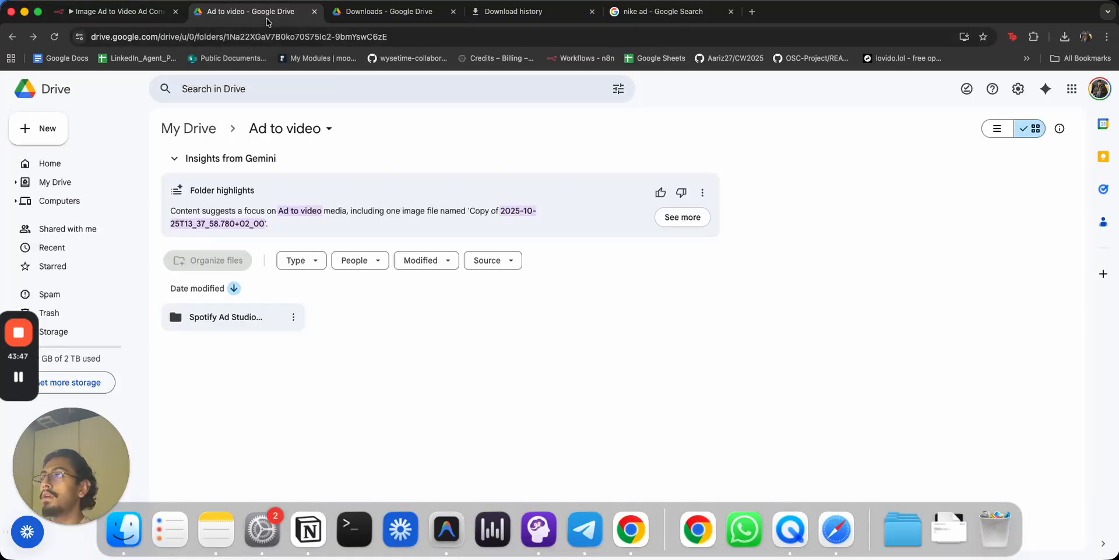
# Drag nike_ad.jpeg from the Downloads stack into the Ad to video Drive folder.
pyautogui.click(948, 531)
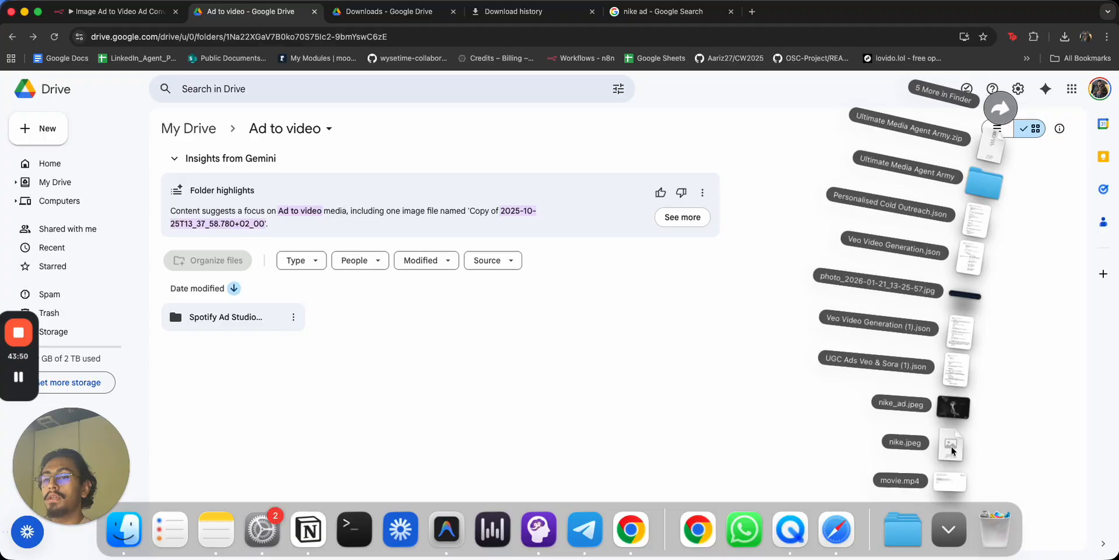
pyautogui.moveTo(963, 410); pyautogui.dragTo(555, 370)
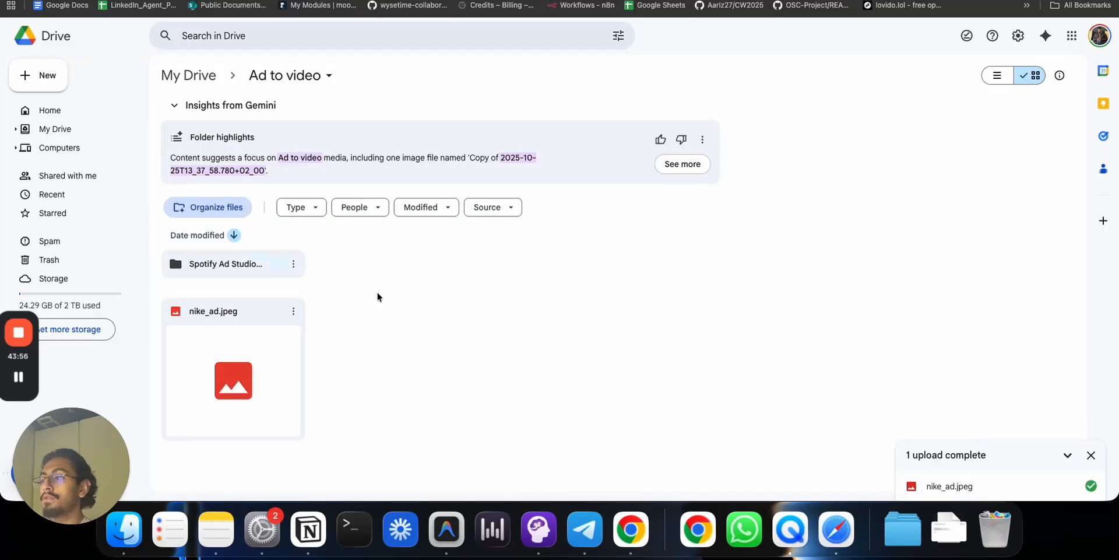
pyautogui.click(165, 0)
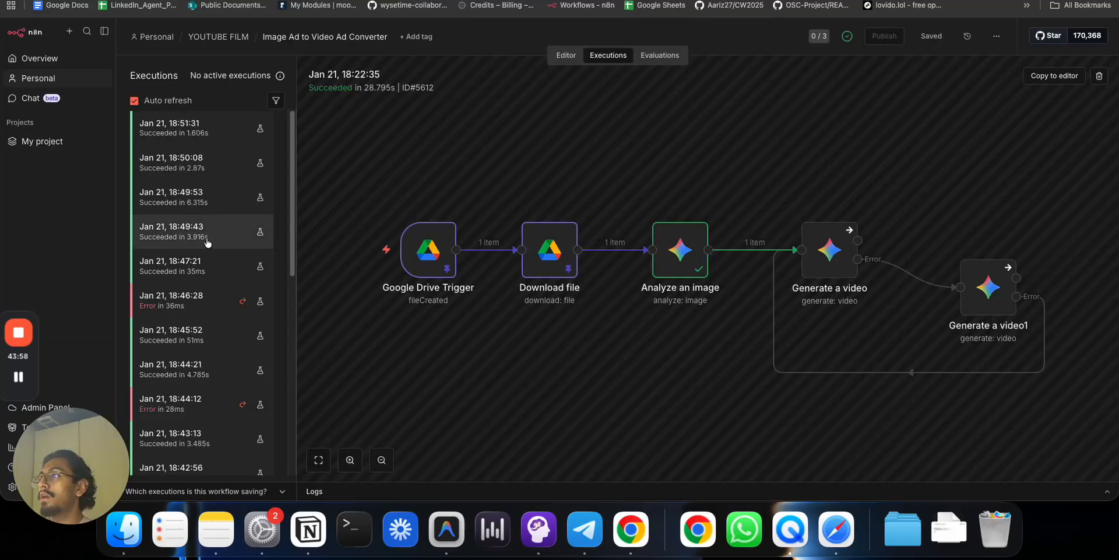
pyautogui.doubleClick(432, 265)
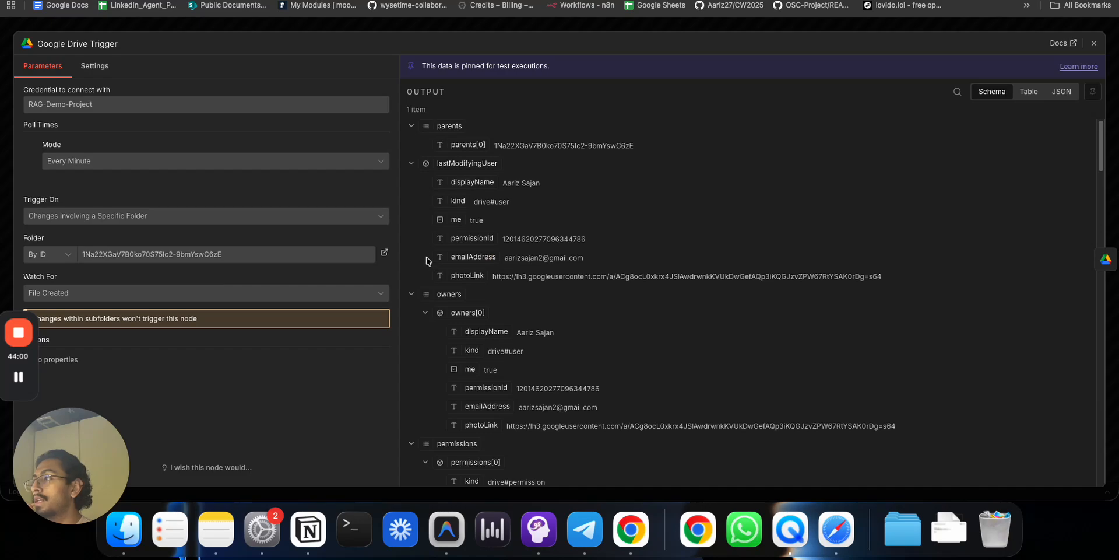
pyautogui.press('Escape')
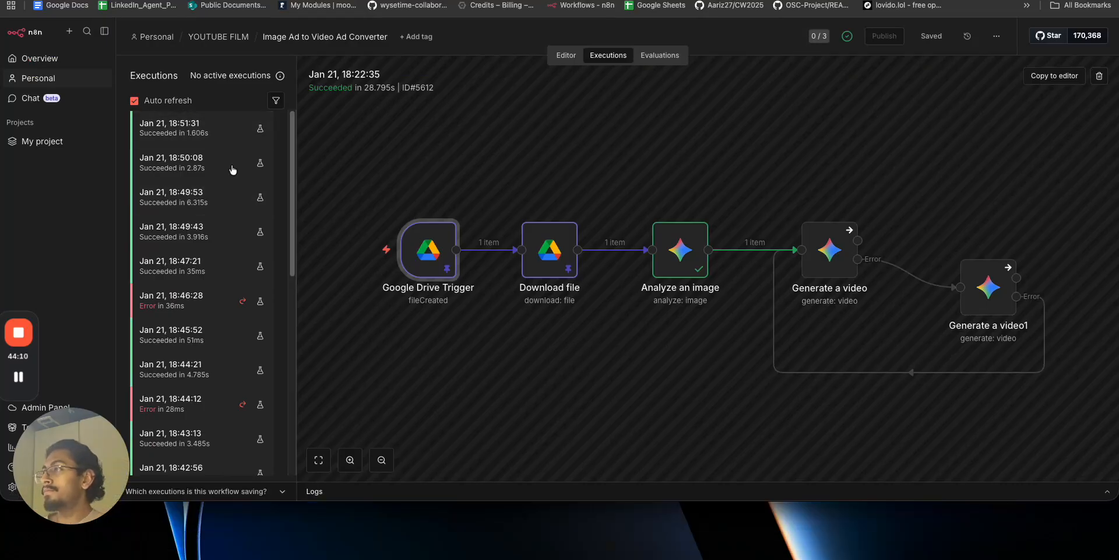
pyautogui.scroll(-5, 274, 244)
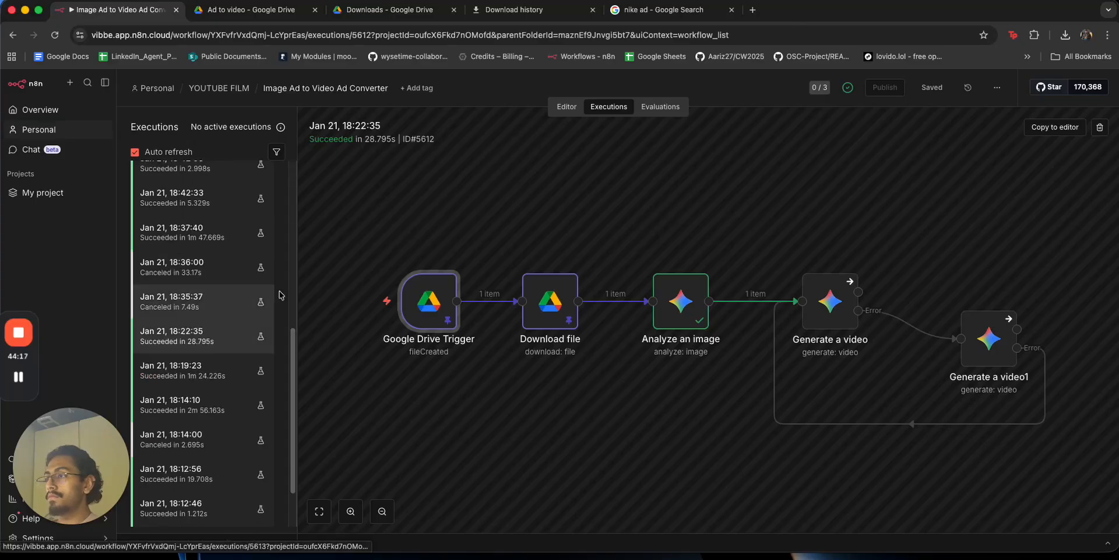
pyautogui.scroll(5, 280, 295)
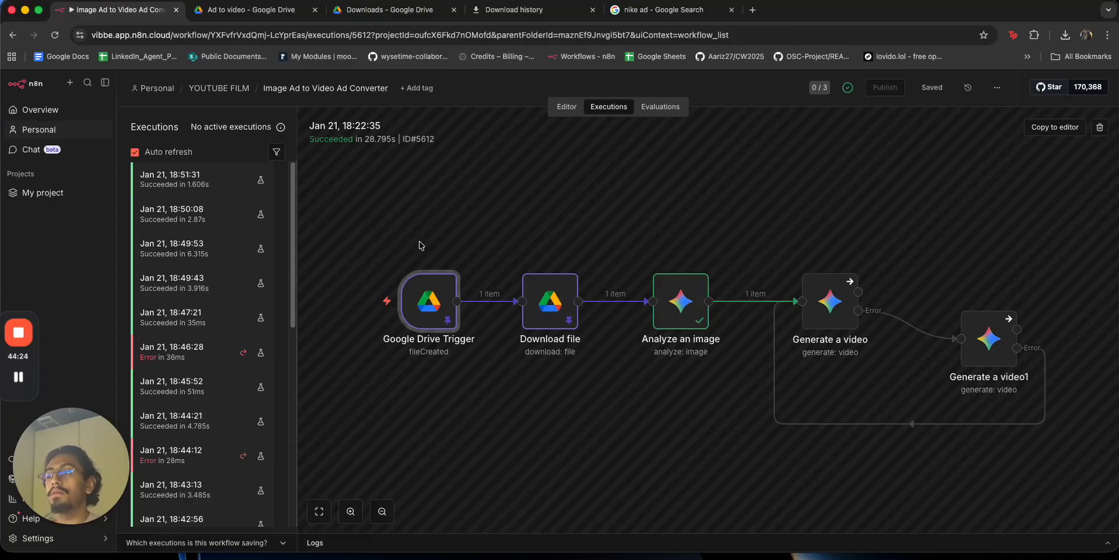
pyautogui.click(257, 20)
pyautogui.doubleClick(262, 382)
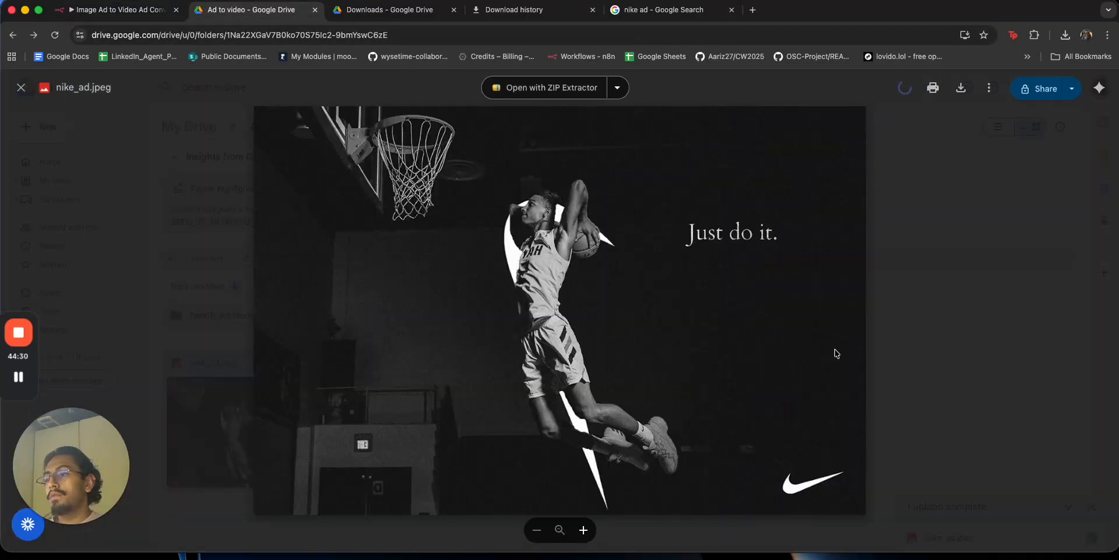
pyautogui.click(992, 294)
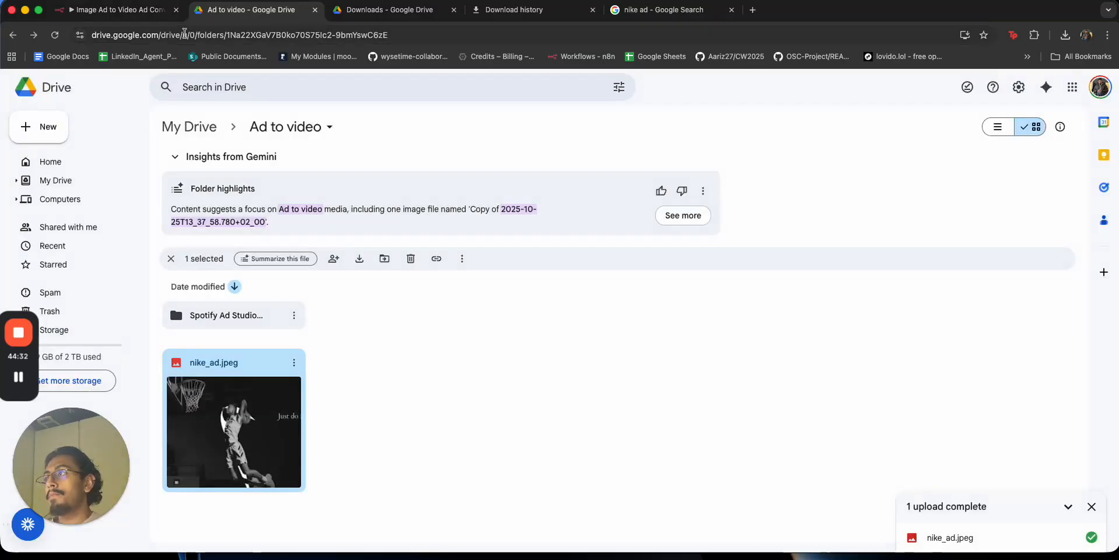
pyautogui.click(151, 10)
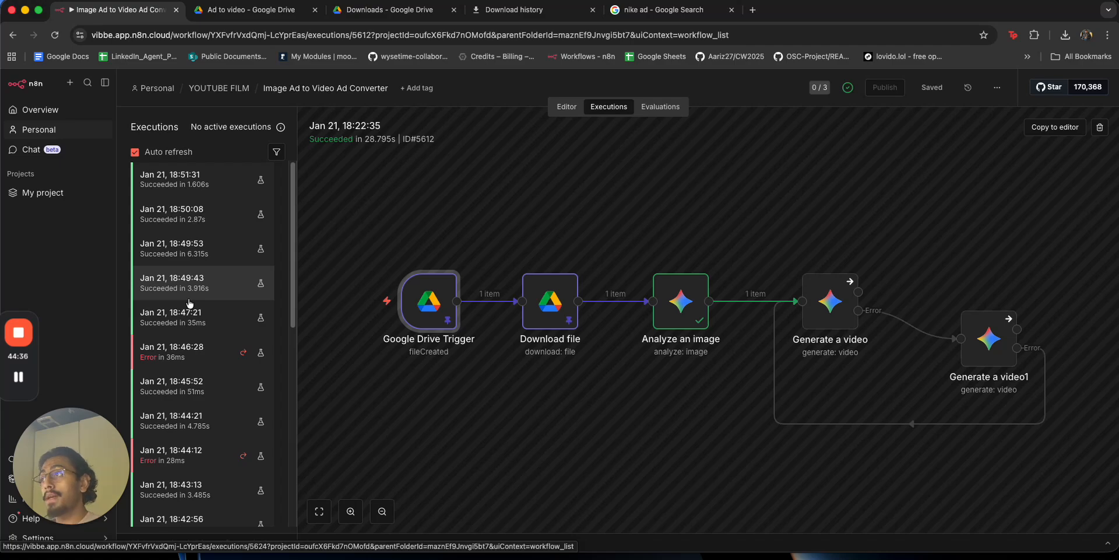
# Change the Google image search from nike to porsche ad images.
pyautogui.click(664, 10)
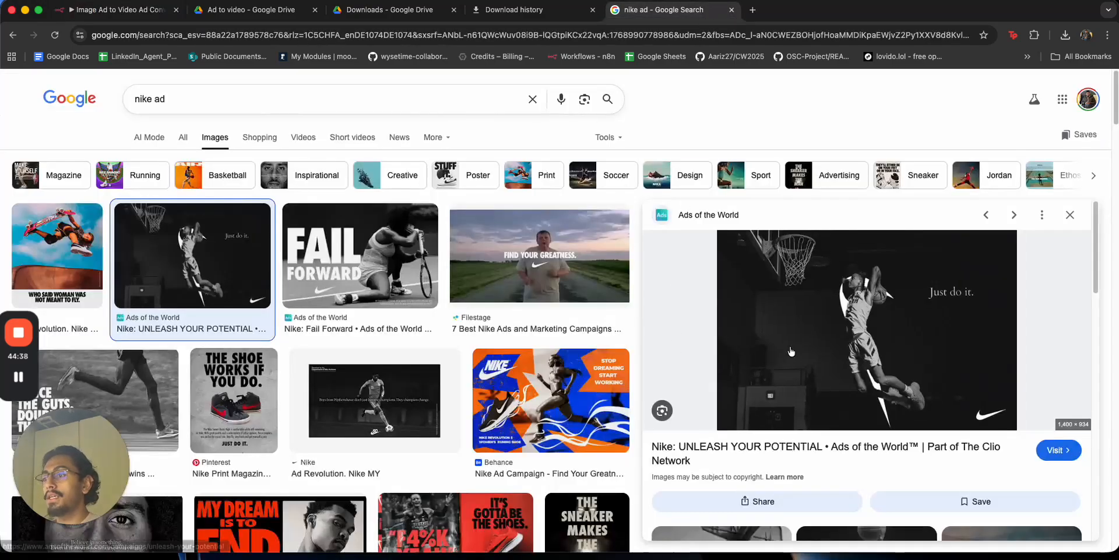
pyautogui.doubleClick(143, 98)
pyautogui.write('porsche')
pyautogui.press('Return')
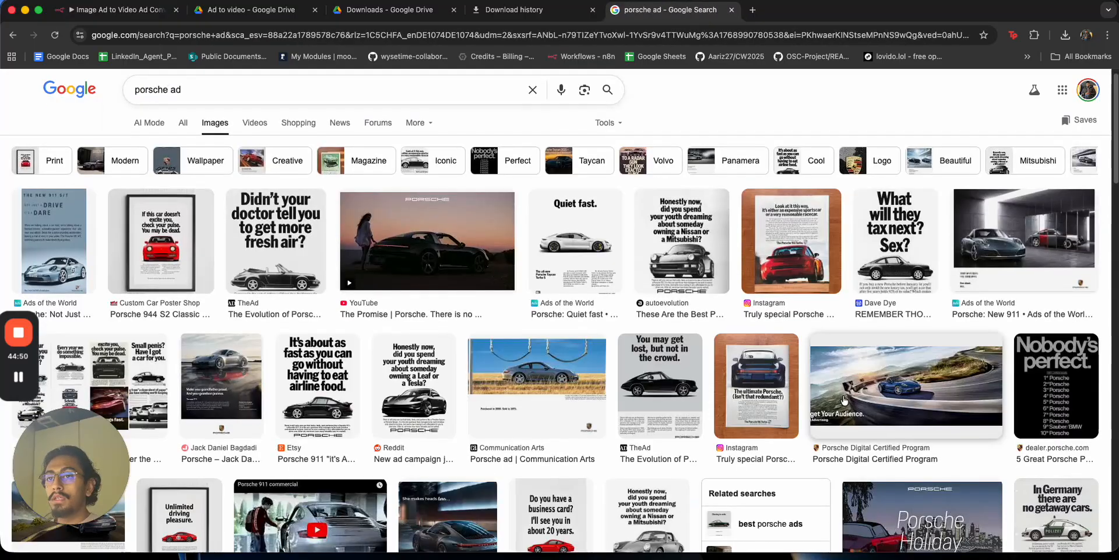
# Open the 'How to beat the traffic home' Porsche ad full-size in a new tab and save it.
pyautogui.scroll(-10, 834, 394)
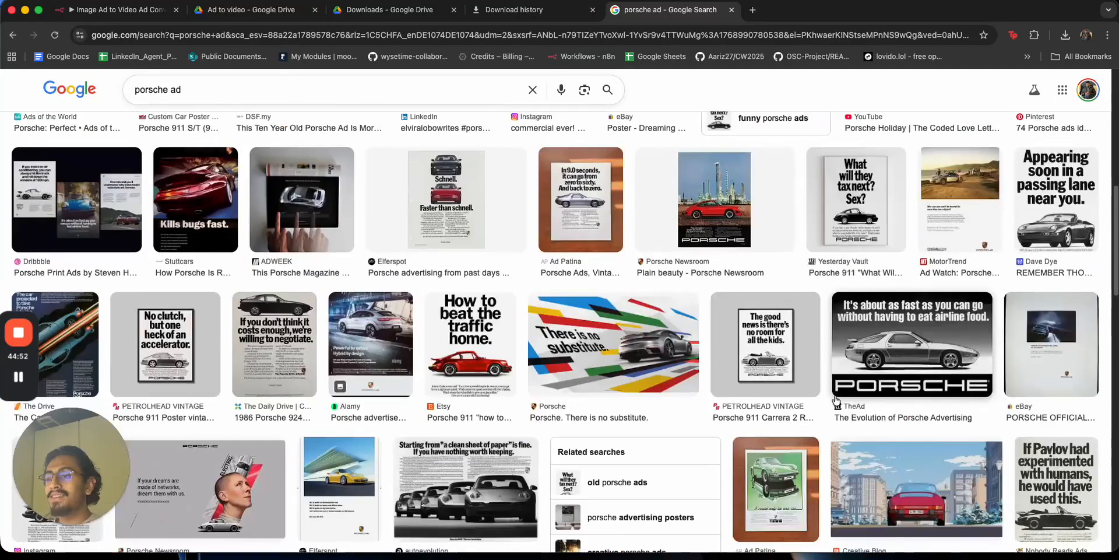
pyautogui.click(487, 334)
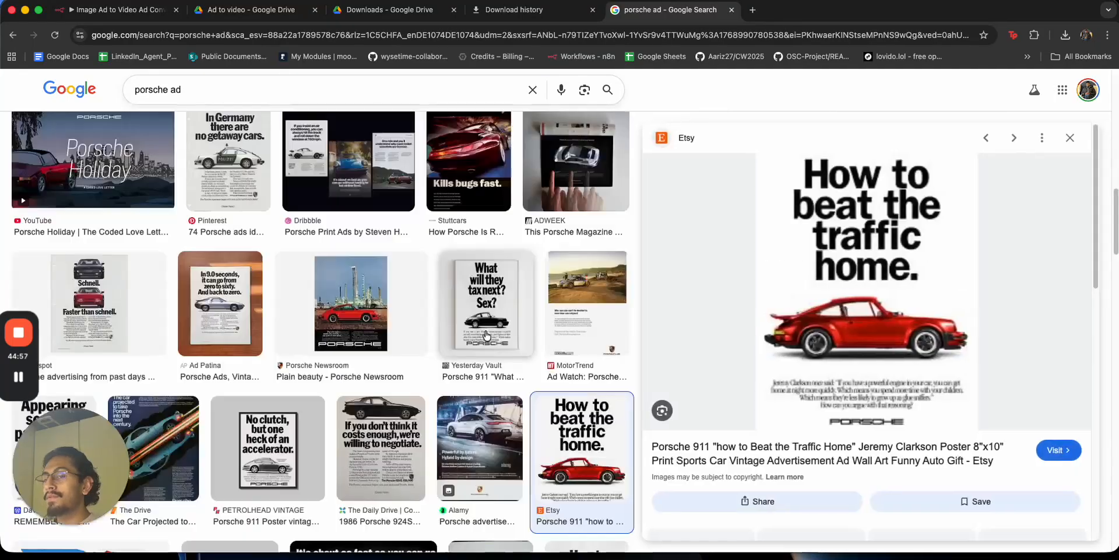
pyautogui.rightClick(868, 240)
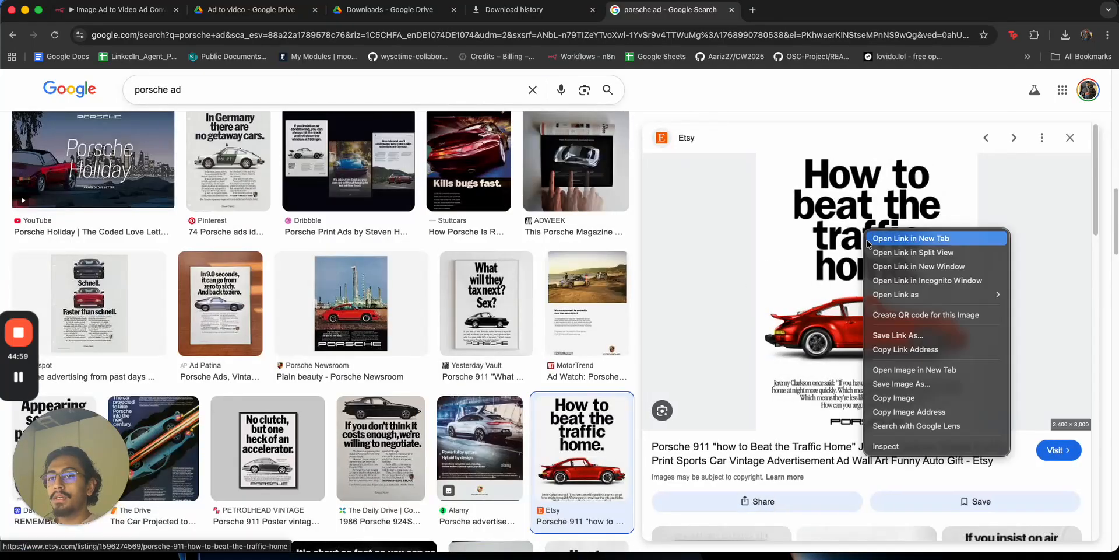
pyautogui.click(895, 368)
pyautogui.click(804, 10)
pyautogui.rightClick(591, 262)
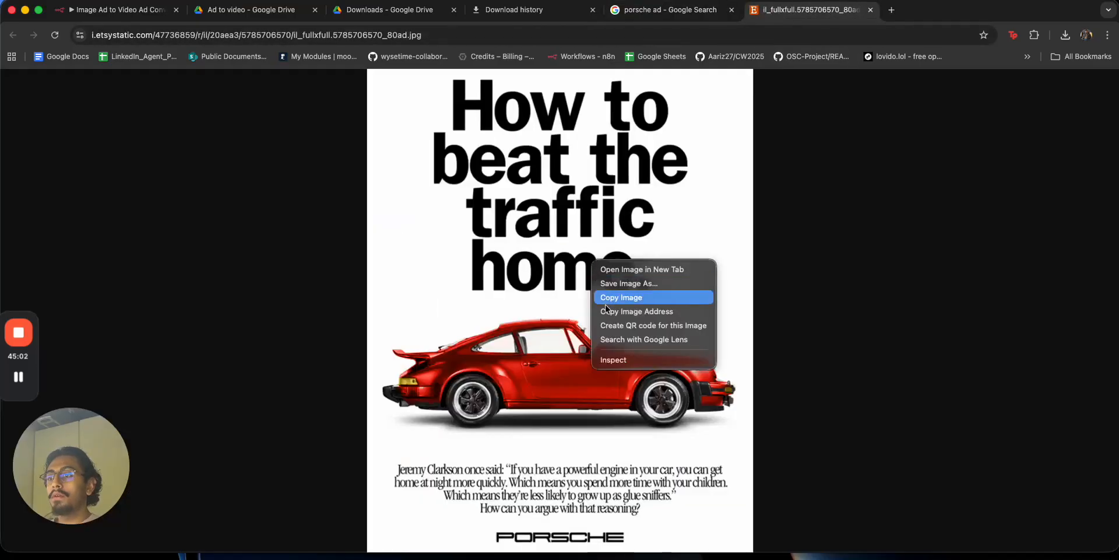
pyautogui.click(617, 283)
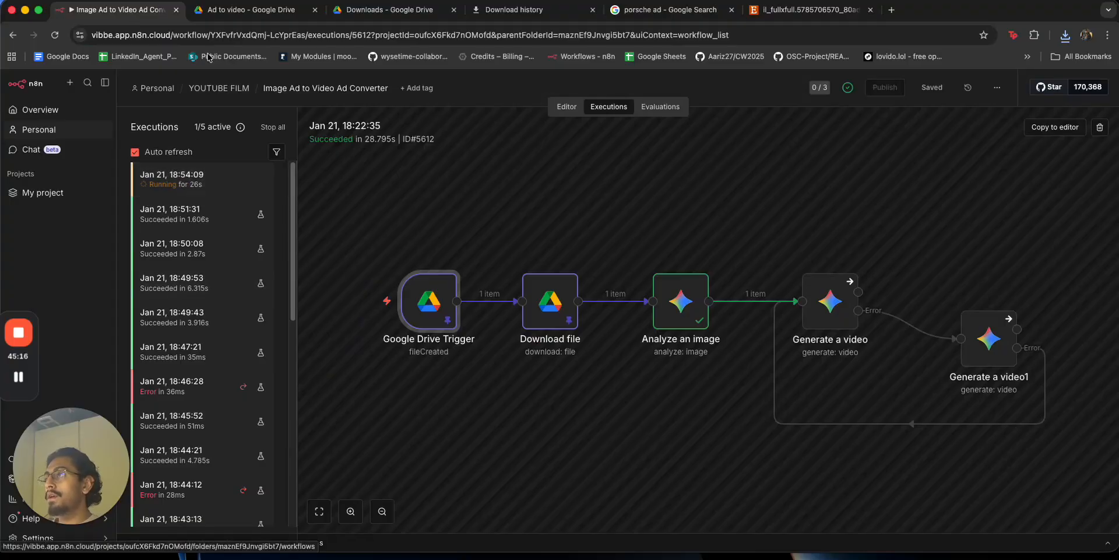
# Drag the downloaded Porsche ad JPEG from Downloads into the Ad to video Drive folder.
pyautogui.click(257, 12)
pyautogui.click(371, 399)
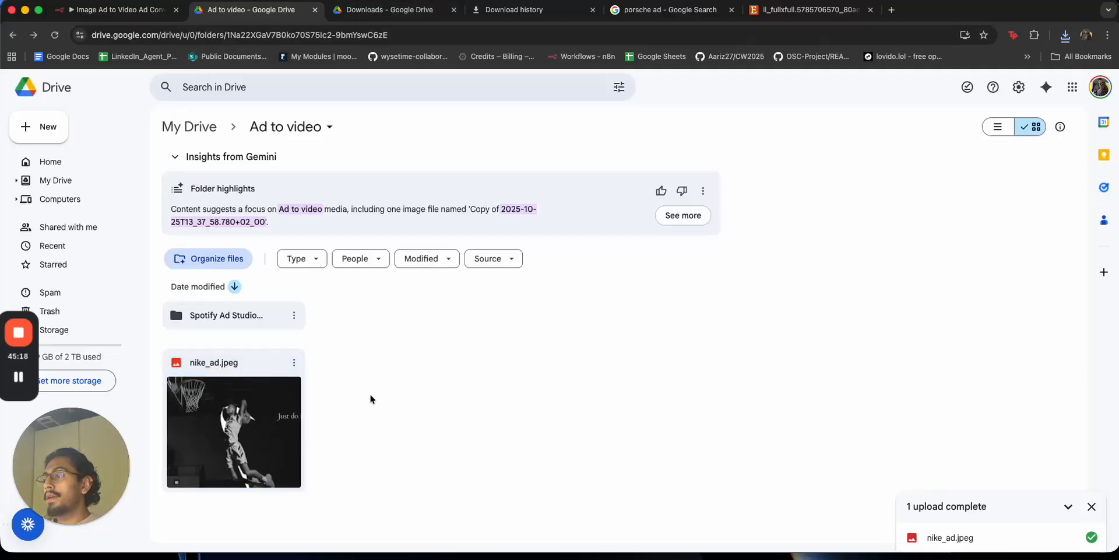
pyautogui.press('super+Tab')
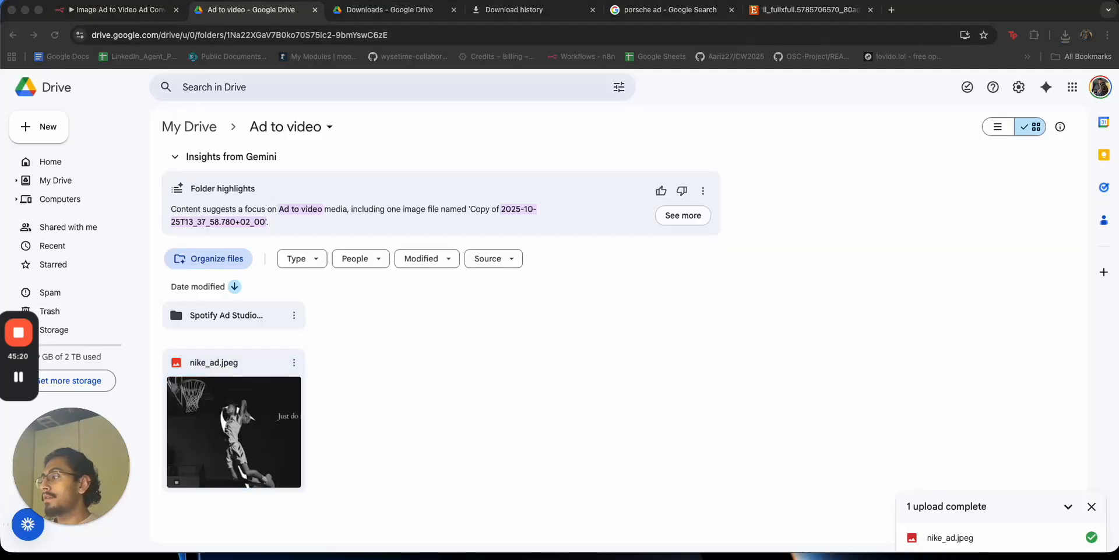
pyautogui.moveTo(460, 0); pyautogui.dragTo(612, 34)
pyautogui.click(613, 175)
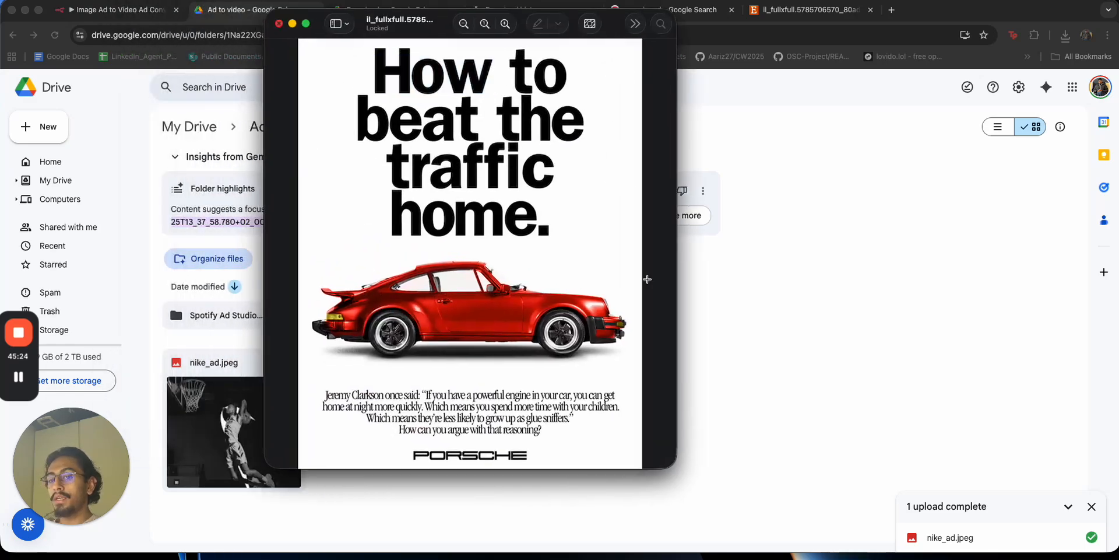
pyautogui.press('super+w')
pyautogui.click(949, 524)
pyautogui.moveTo(948, 478); pyautogui.dragTo(720, 430)
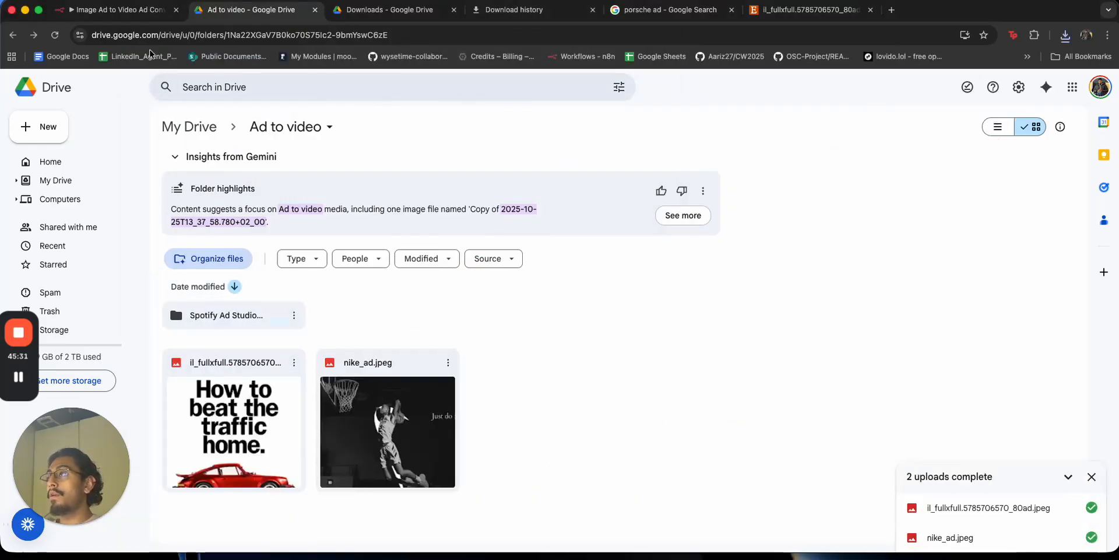
# Open the running 18:54:09 execution in n8n, check the Drive folder, and return to Executions.
pyautogui.click(133, 11)
pyautogui.click(188, 177)
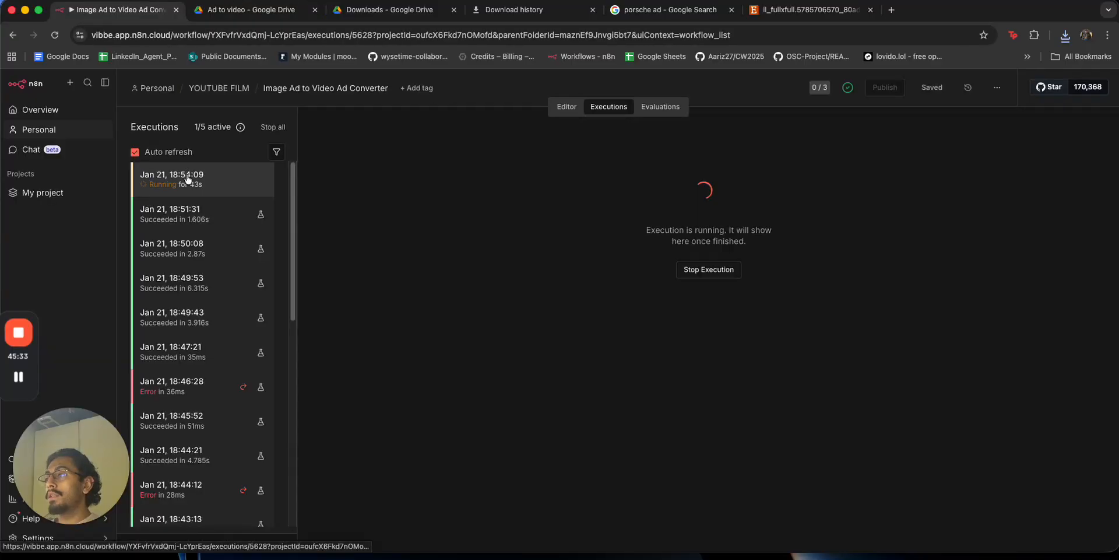
pyautogui.click(251, 10)
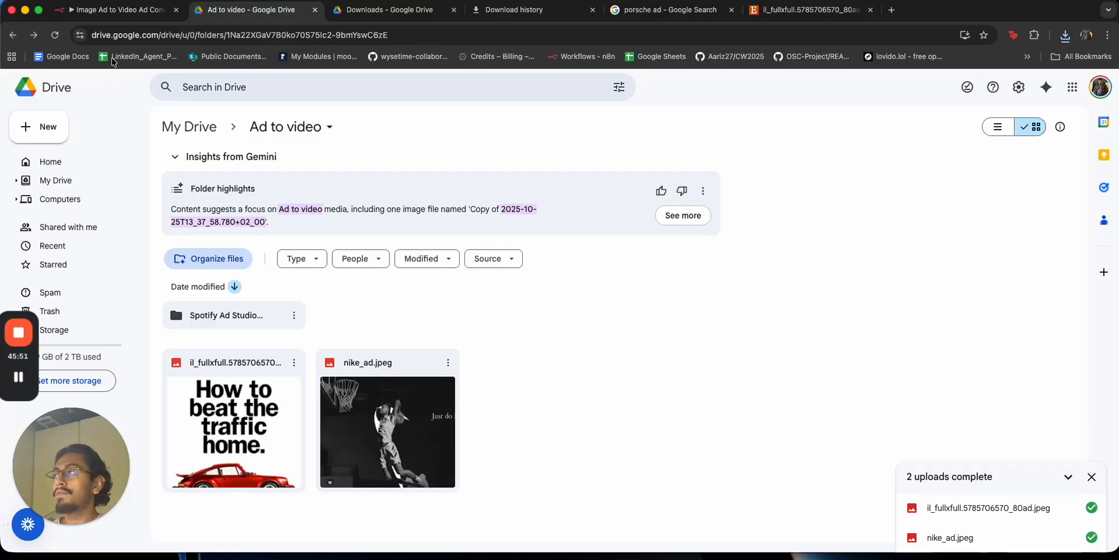
pyautogui.click(111, 9)
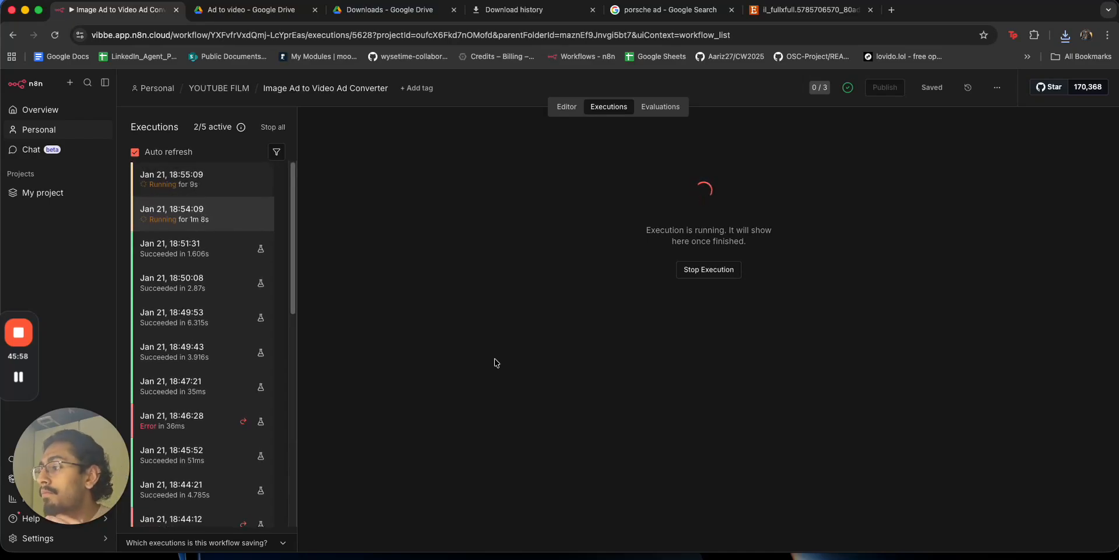
pyautogui.hotkey('ctrl', 'Right')
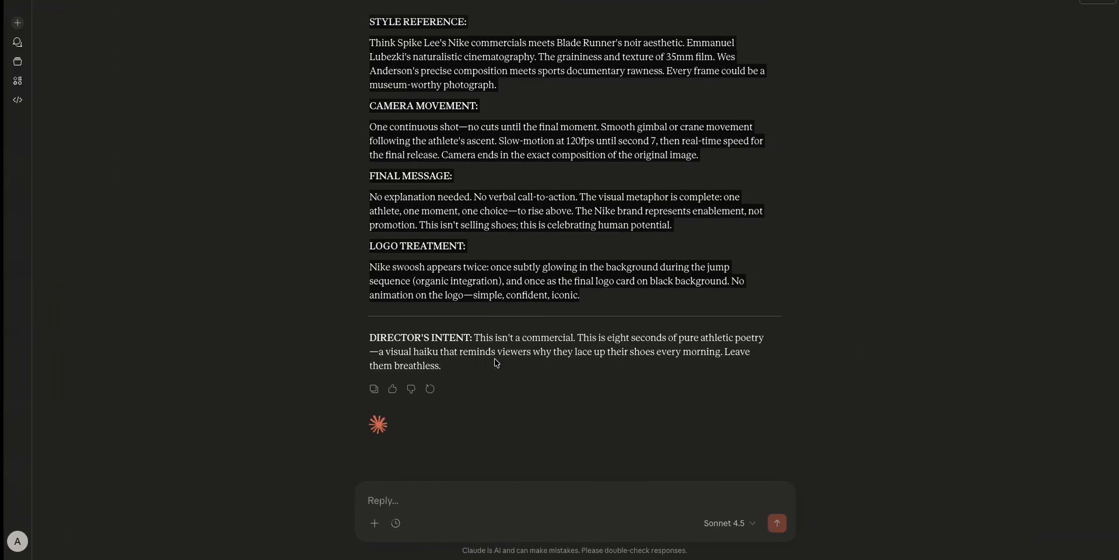
# Scroll through Claude's Nike video prompt, including its voiceover and sound design lines, then return to n8n.
pyautogui.scroll(5, 567, 253)
pyautogui.click(567, 253)
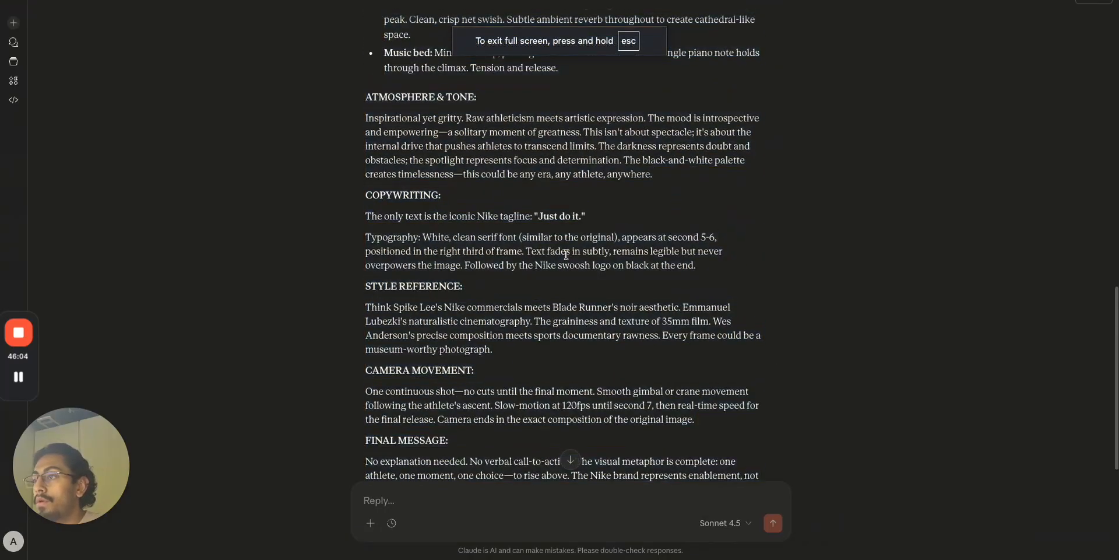
pyautogui.scroll(7, 567, 254)
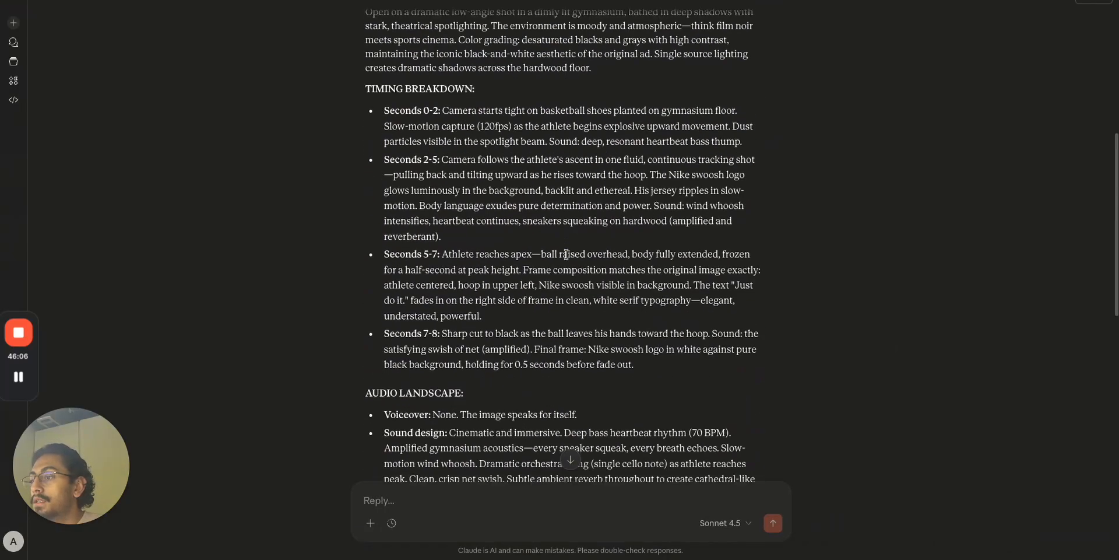
pyautogui.scroll(-1, 408, 312)
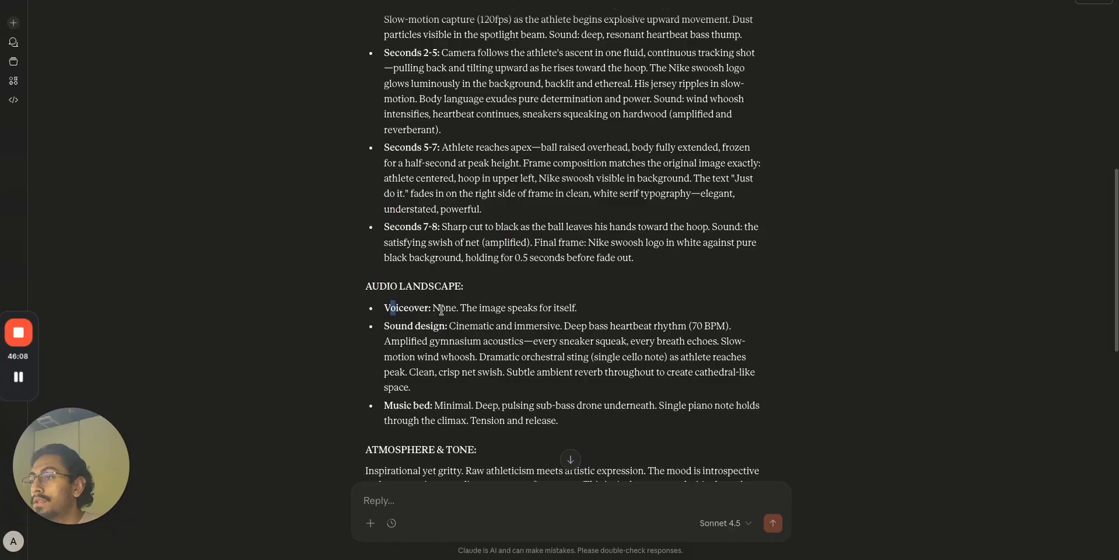
pyautogui.moveTo(434, 308); pyautogui.dragTo(597, 326)
pyautogui.click(463, 309)
pyautogui.click(597, 327)
pyautogui.press('super+Tab')
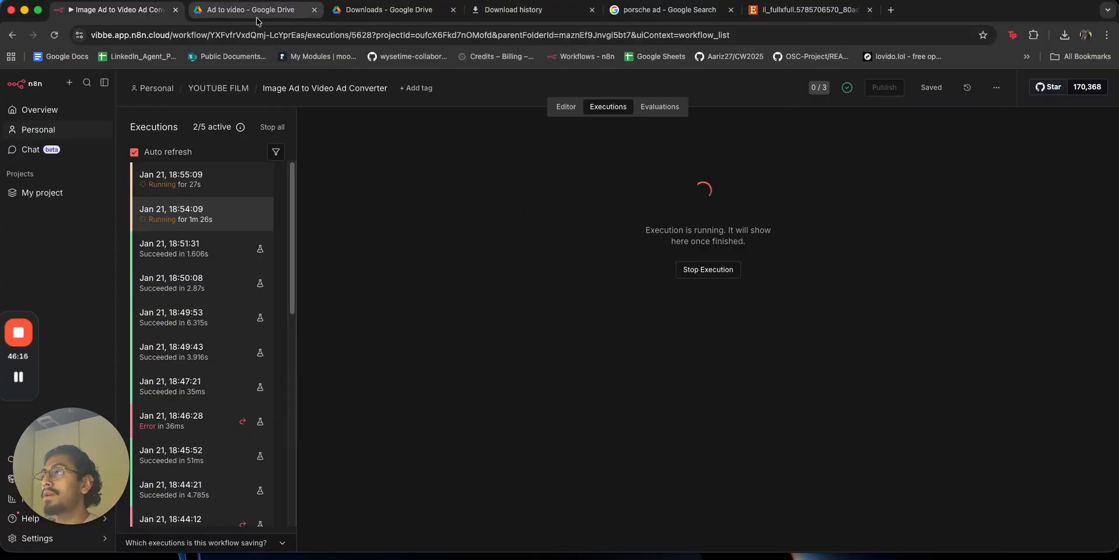
# Open the 18:51:31 execution and read the folder-naming prompt in Message a model1.
pyautogui.click(232, 247)
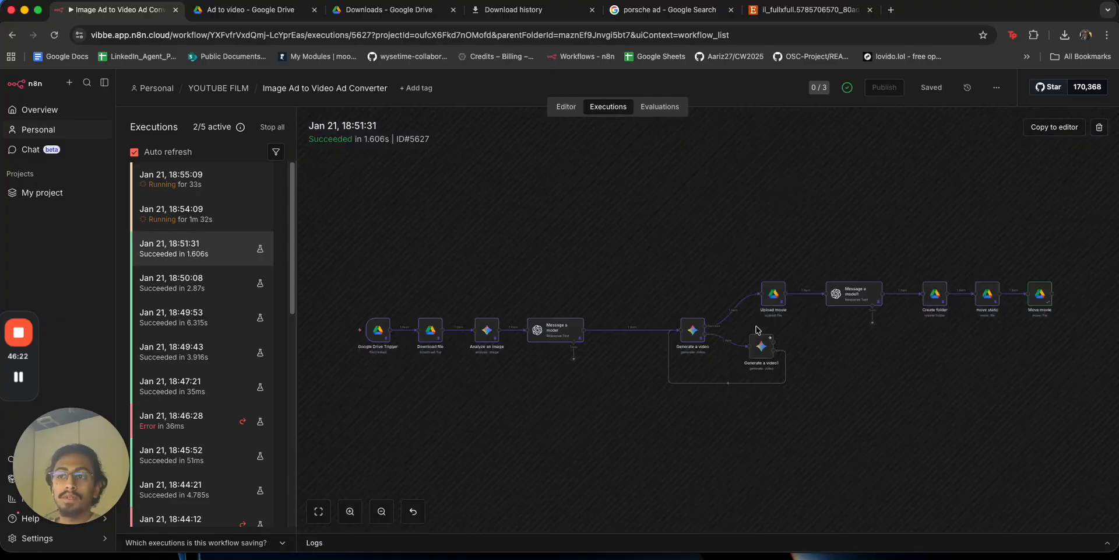
pyautogui.moveTo(843, 345); pyautogui.dragTo(781, 359)
pyautogui.click(791, 305)
pyautogui.doubleClick(791, 306)
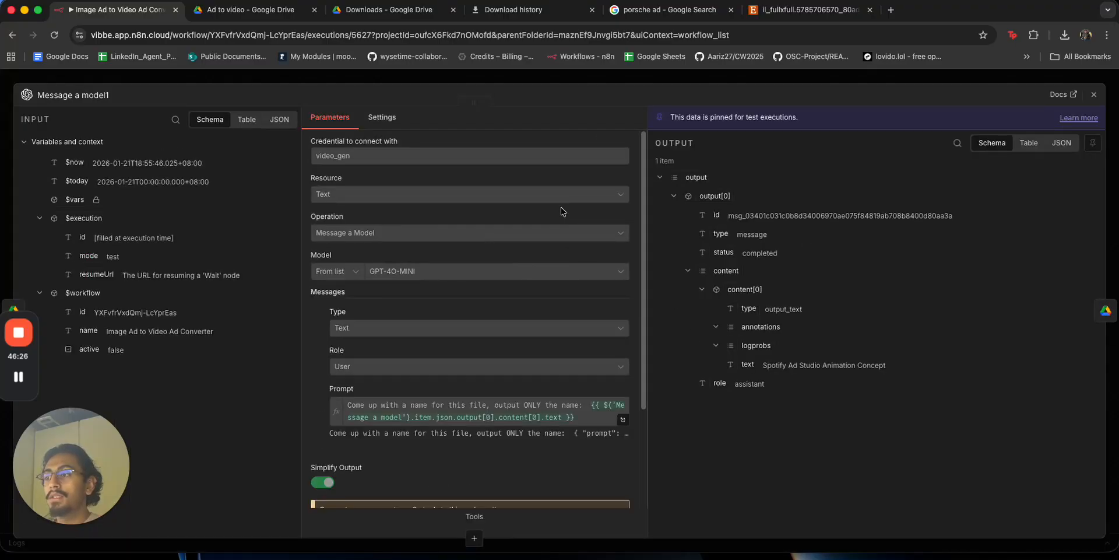
pyautogui.click(619, 418)
pyautogui.click(480, 87)
pyautogui.scroll(-2, 536, 325)
pyautogui.scroll(2, 536, 324)
pyautogui.scroll(-2, 537, 324)
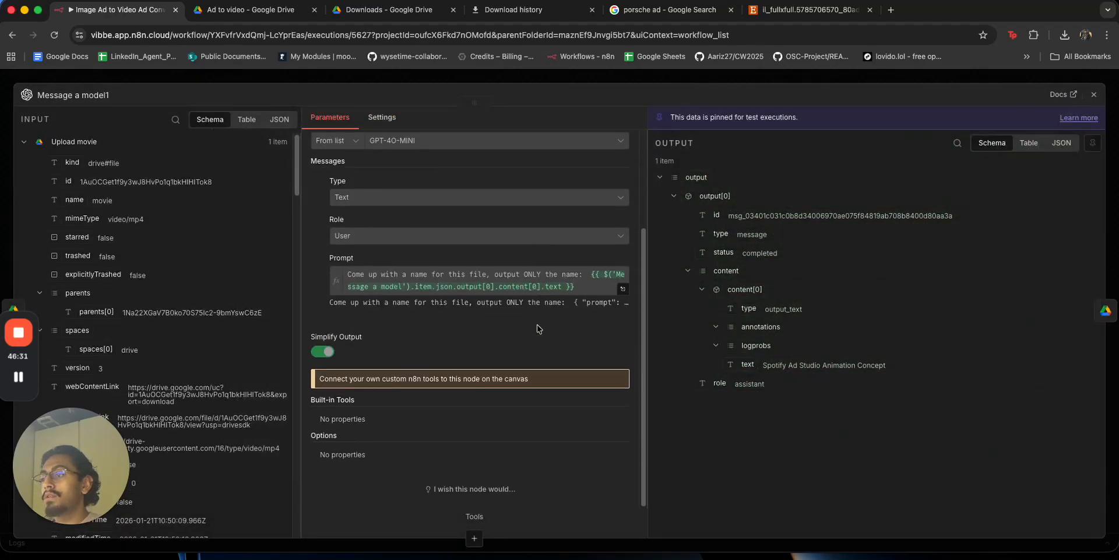
pyautogui.click(551, 80)
# Read the Message a model node's marketing prompt, including its no call-to-action sentence.
pyautogui.doubleClick(584, 345)
pyautogui.click(626, 458)
pyautogui.scroll(-10, 476, 355)
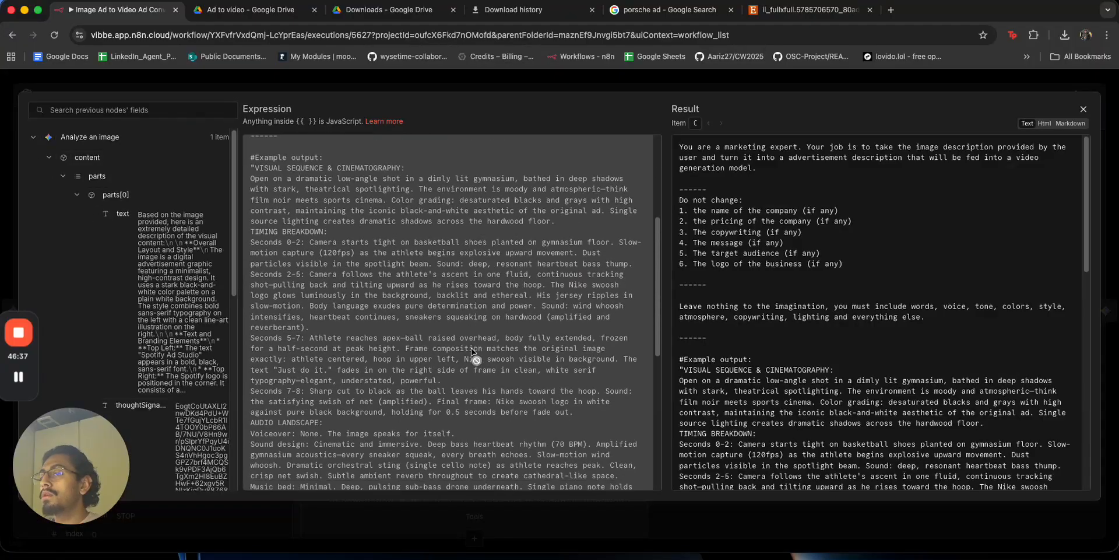
pyautogui.scroll(-4, 834, 400)
pyautogui.scroll(-3, 834, 401)
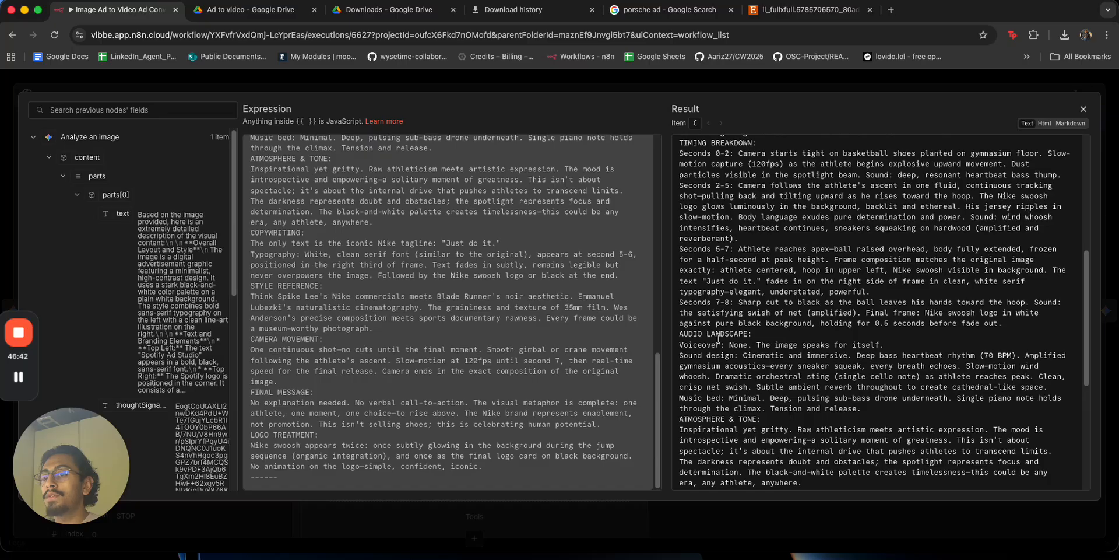
pyautogui.click(732, 344)
pyautogui.scroll(5, 798, 350)
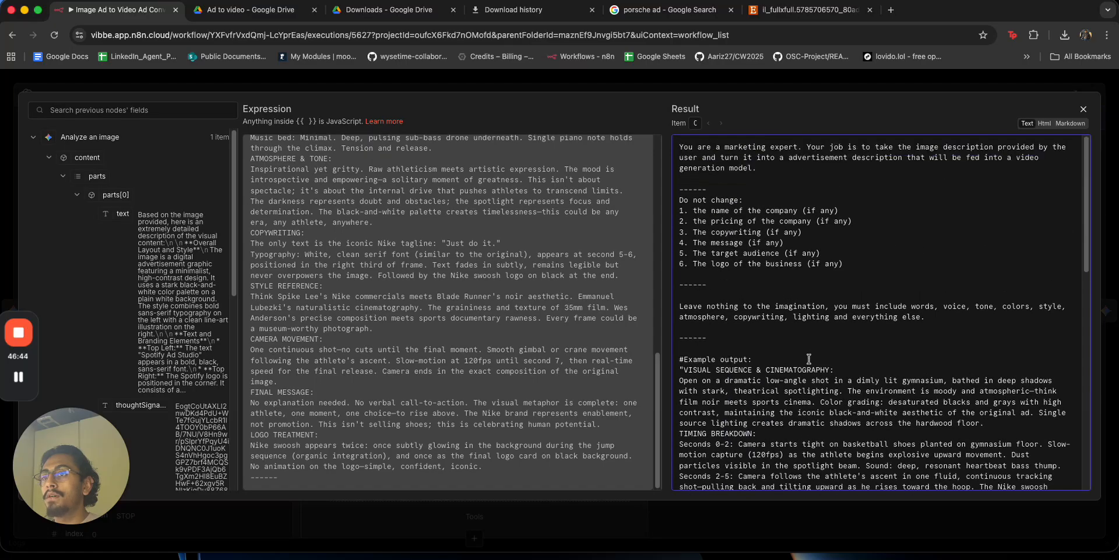
pyautogui.scroll(-15, 809, 358)
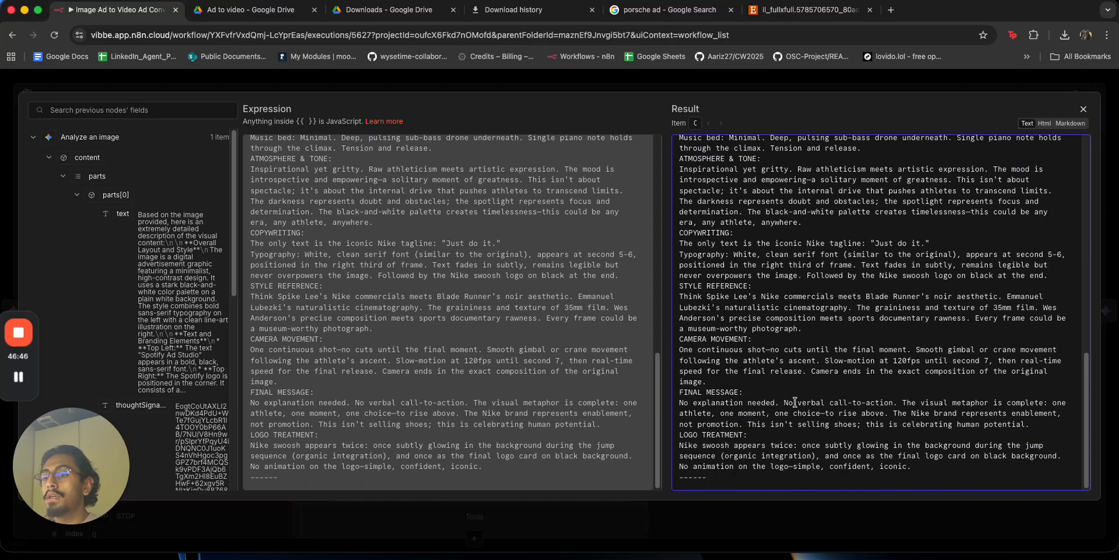
pyautogui.moveTo(705, 404); pyautogui.dragTo(883, 404)
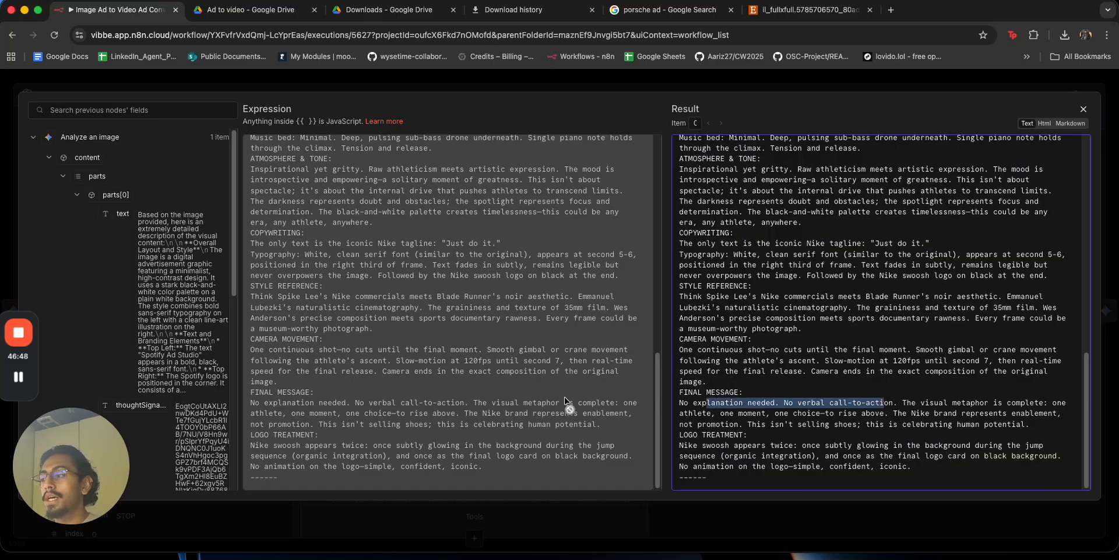
pyautogui.click(399, 318)
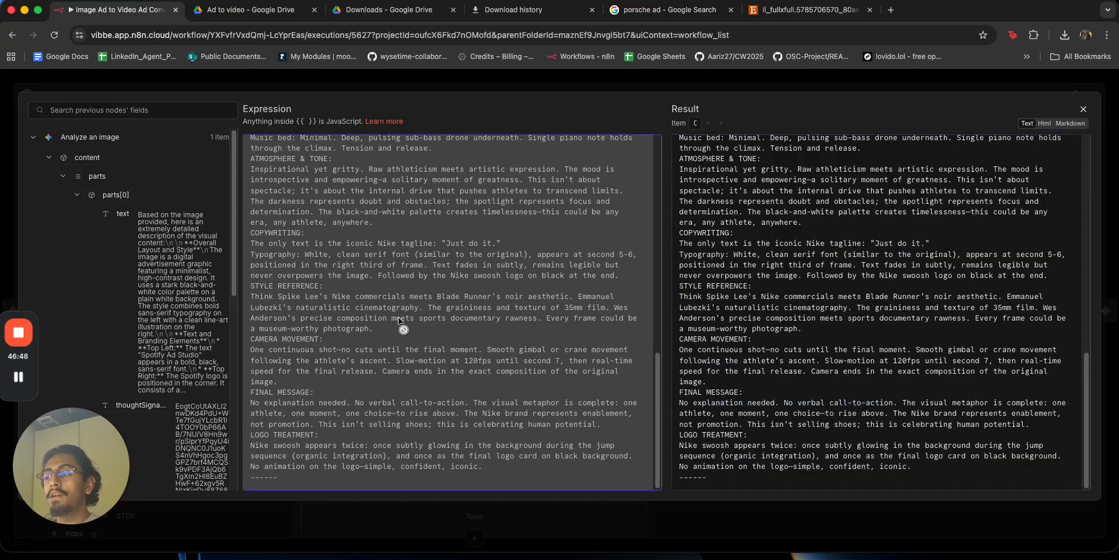
pyautogui.click(814, 85)
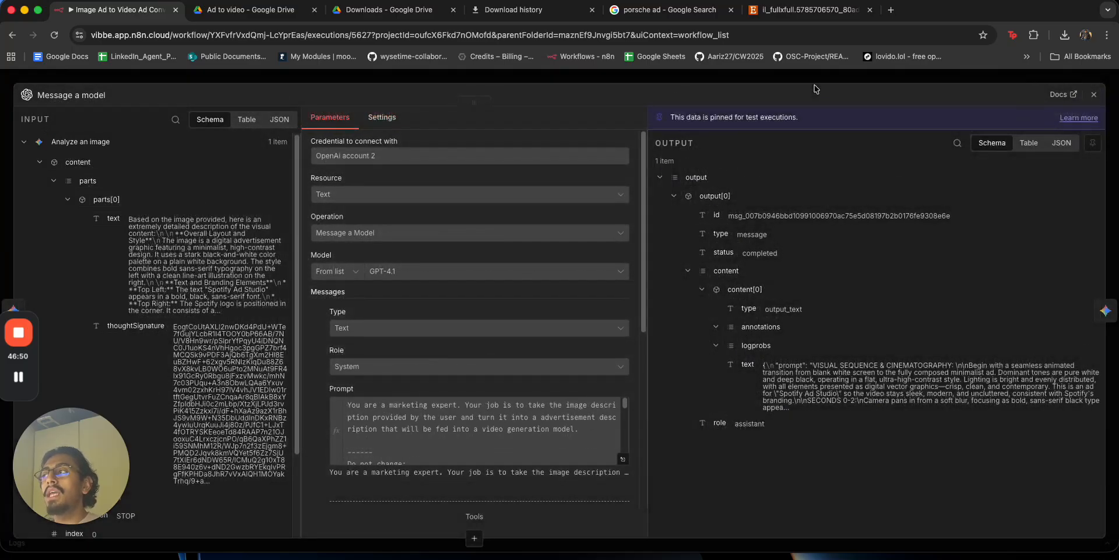
pyautogui.click(609, 81)
# Reopen the Message a model node, scroll through its details, and close it.
pyautogui.doubleClick(594, 349)
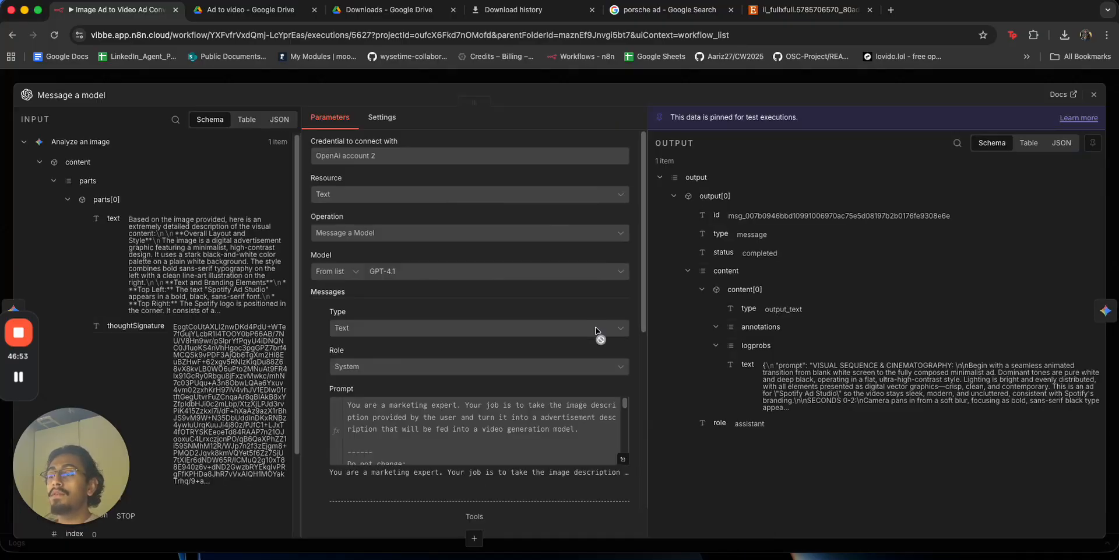
pyautogui.scroll(-5, 540, 431)
pyautogui.scroll(-5, 539, 431)
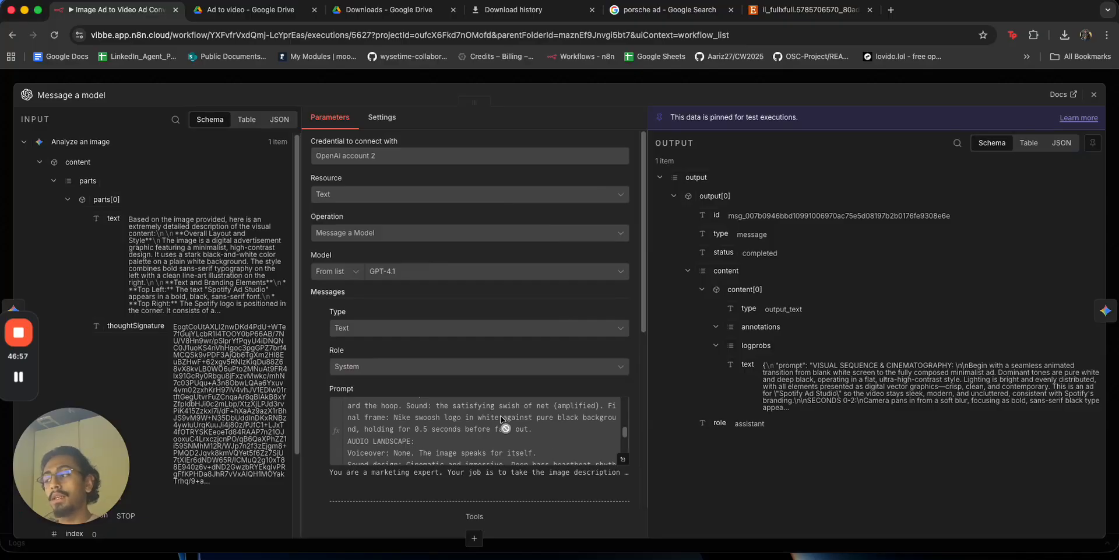
pyautogui.click(668, 80)
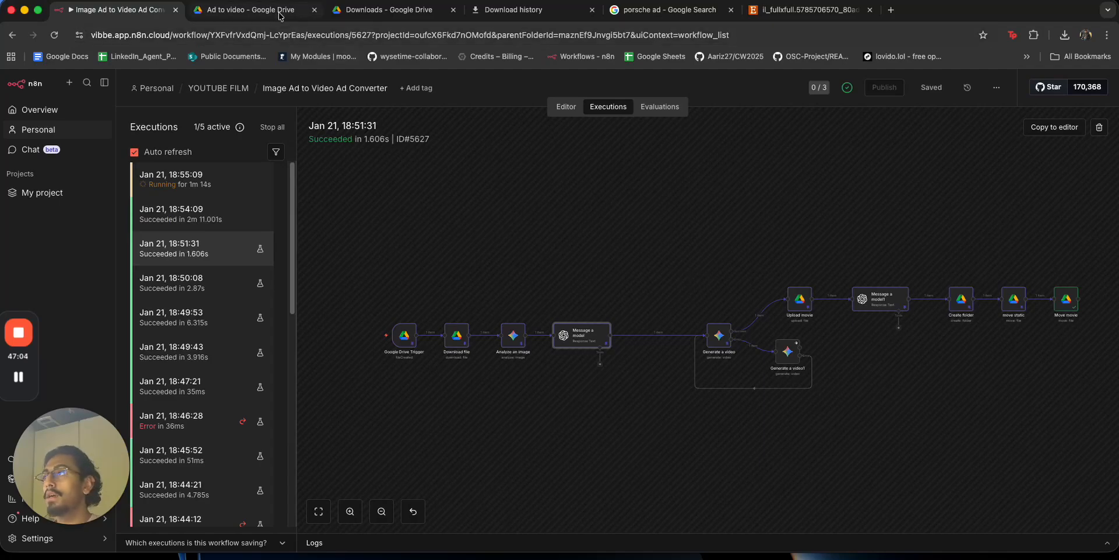
# Download the movie file from the 'Elevate the Impossible' Drive folder as movie (1).mp4.
pyautogui.click(251, 10)
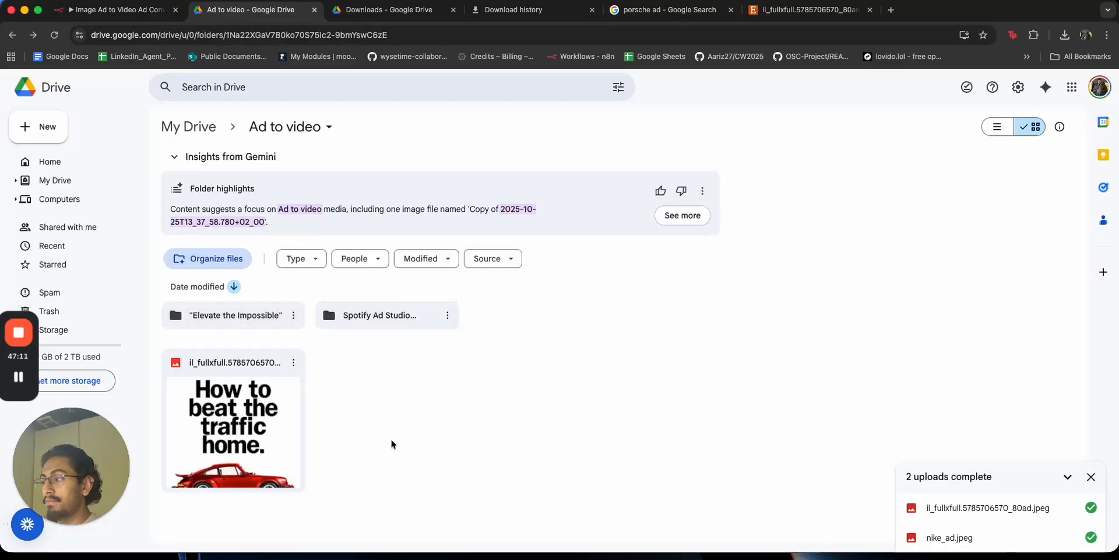
pyautogui.doubleClick(258, 314)
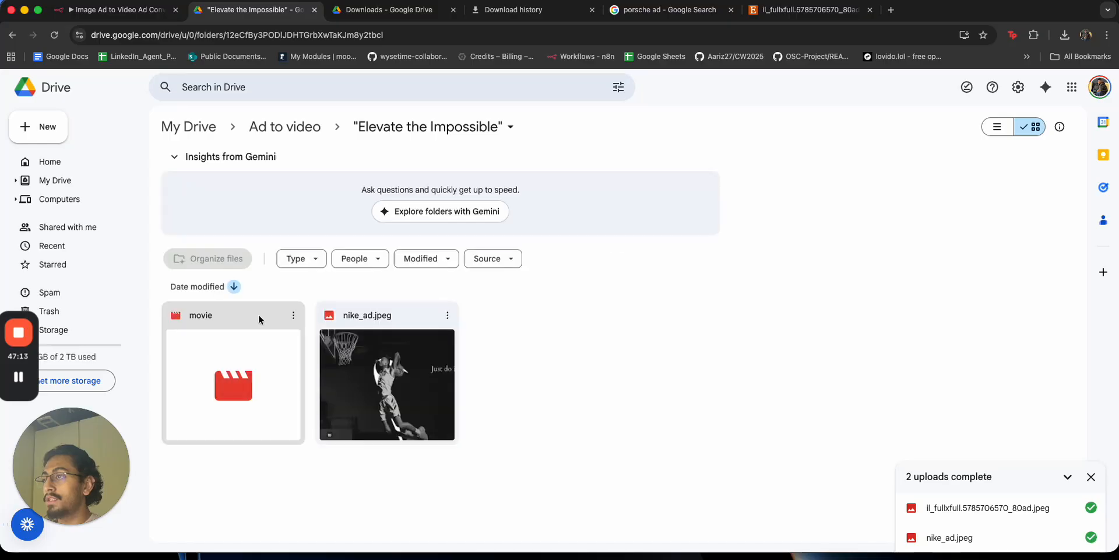
pyautogui.doubleClick(260, 328)
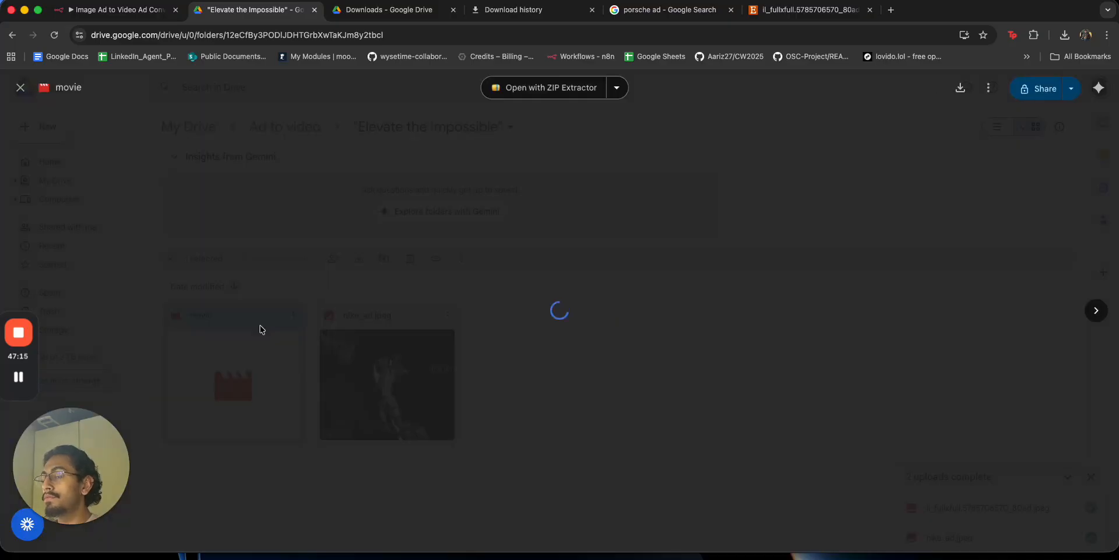
pyautogui.click(960, 89)
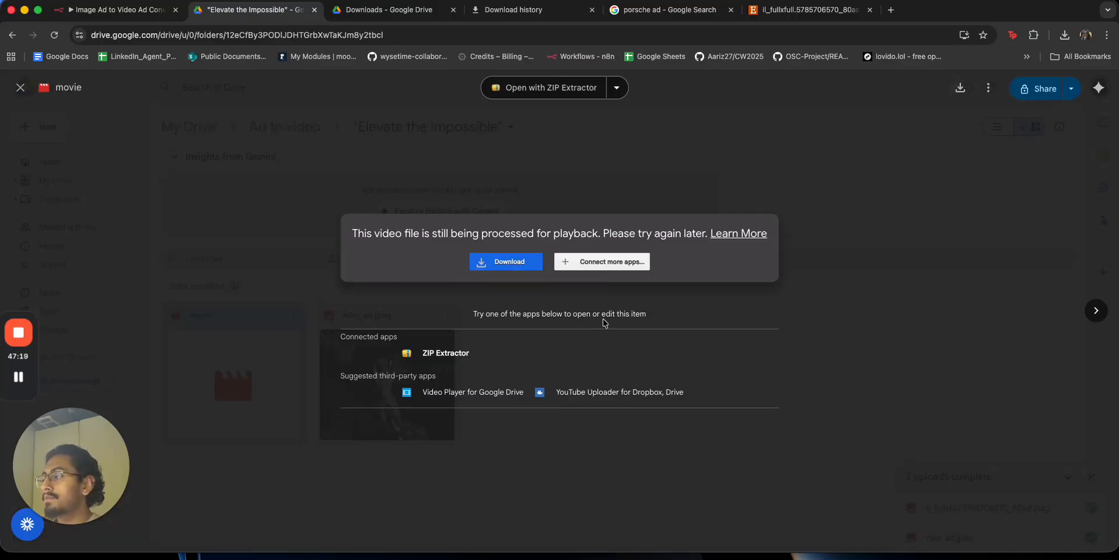
pyautogui.click(915, 282)
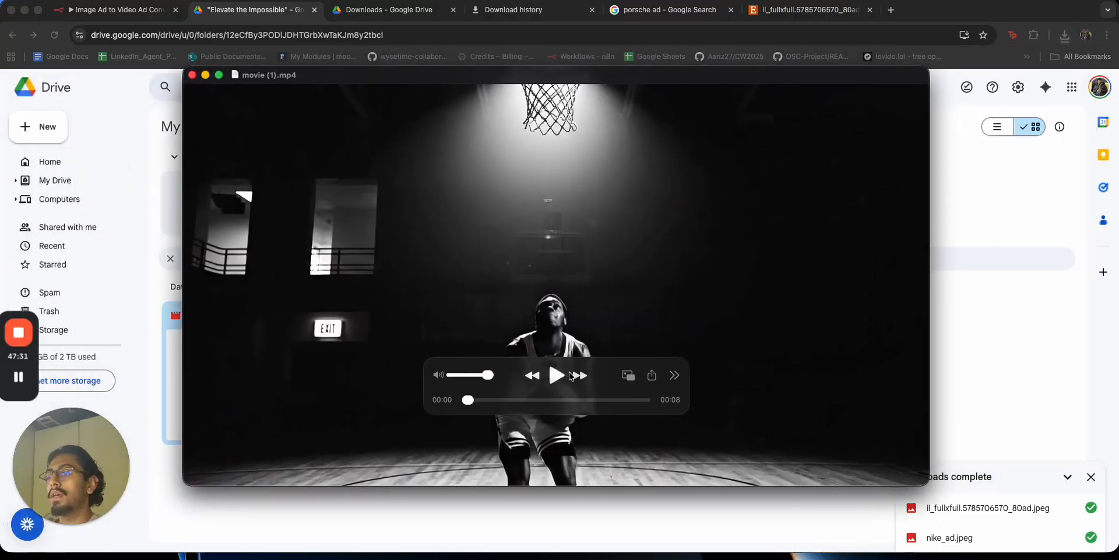
# Play movie (1).mp4 in QuickTime, then close n8n's Generate a video node panel.
pyautogui.click(565, 375)
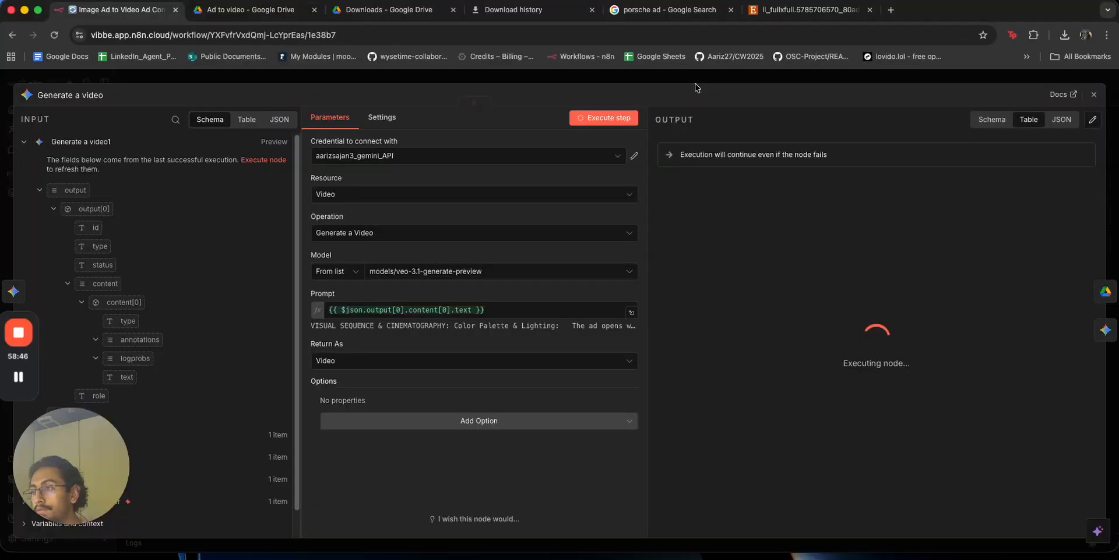
pyautogui.click(710, 80)
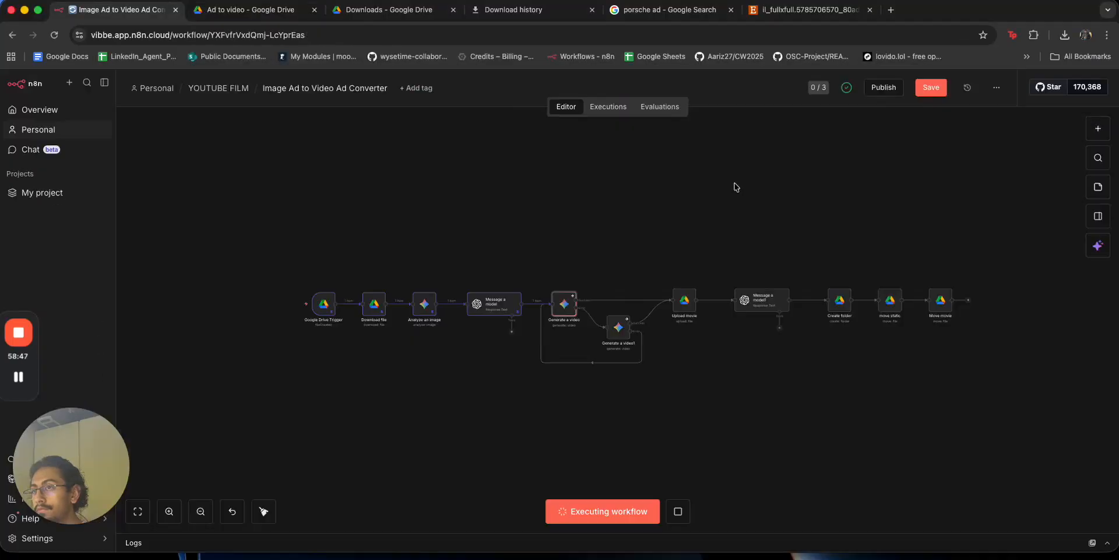